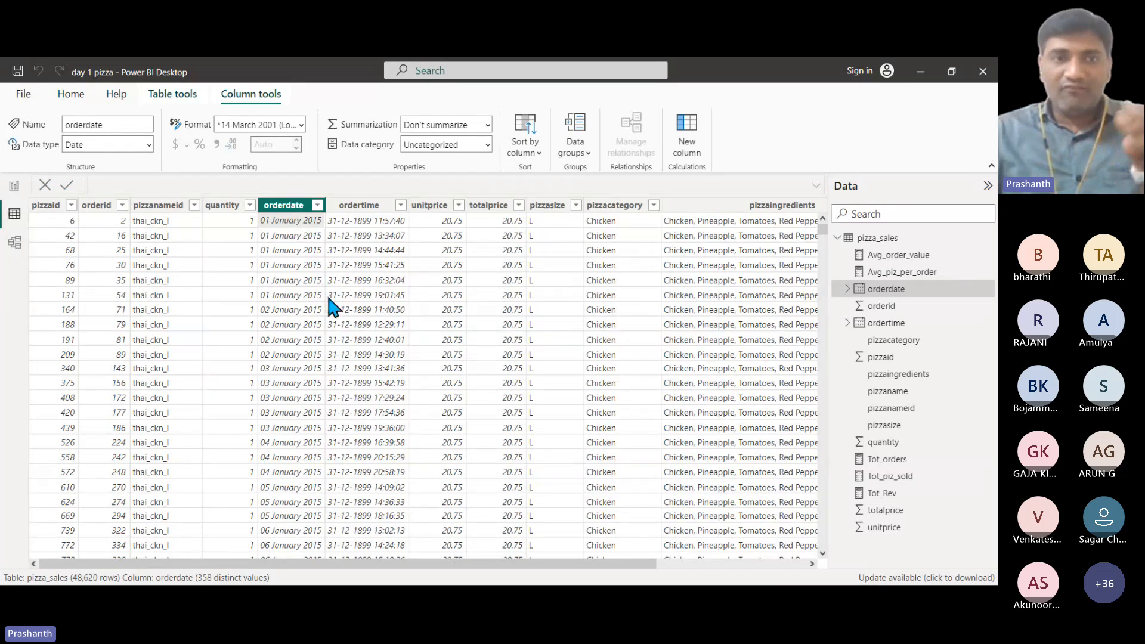
Return from the table data to the report page and open the Power Query Editor to transform the data.
left_click(15, 186)
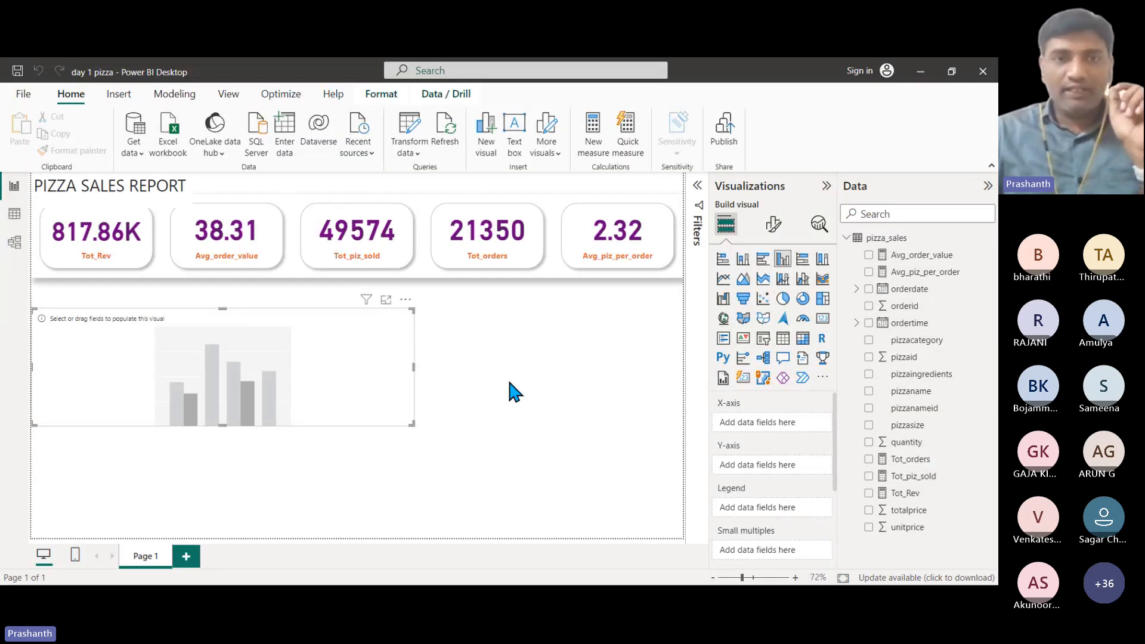
left_click(409, 123)
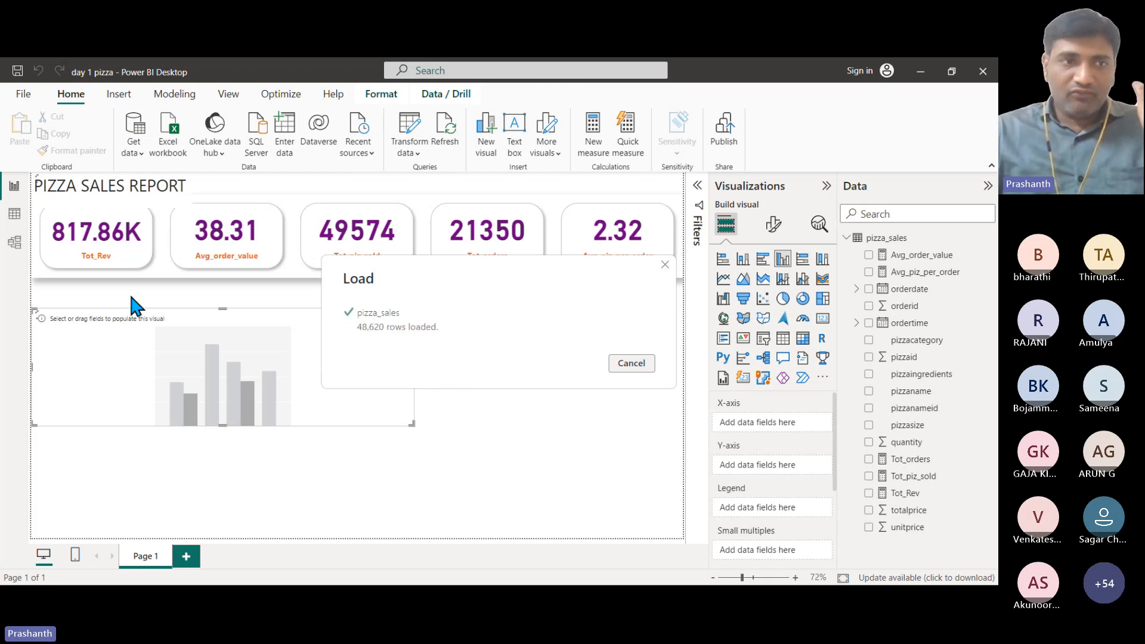
Show the pizza_sales table data and start a new calculated column named Short Day name.
left_click(13, 214)
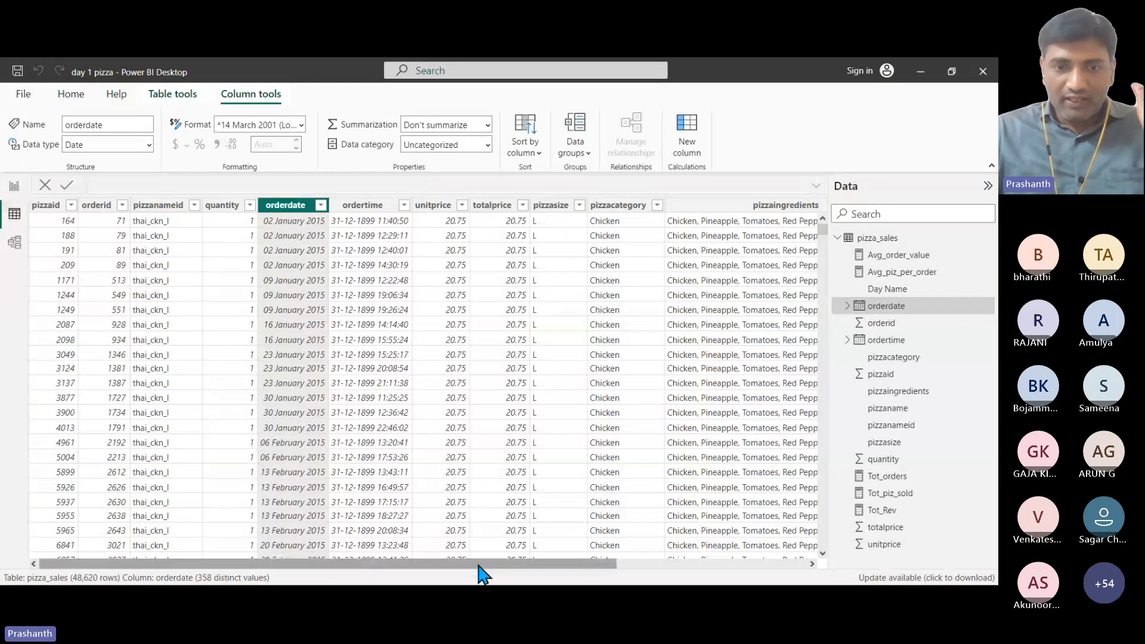
left_click_drag(479, 565, 754, 566)
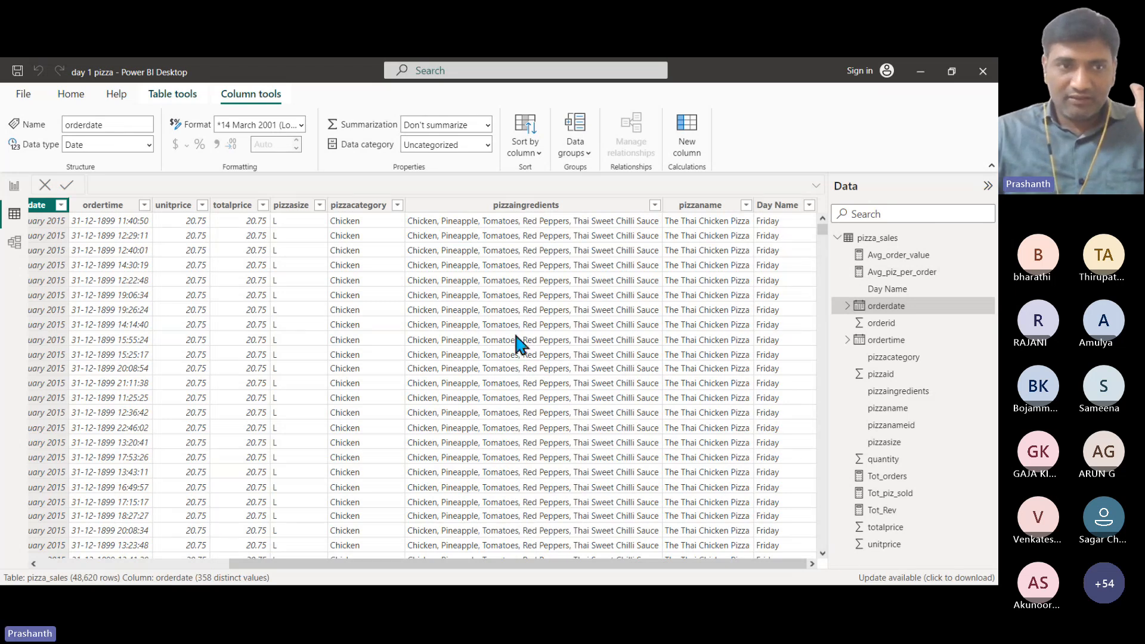
left_click(94, 229)
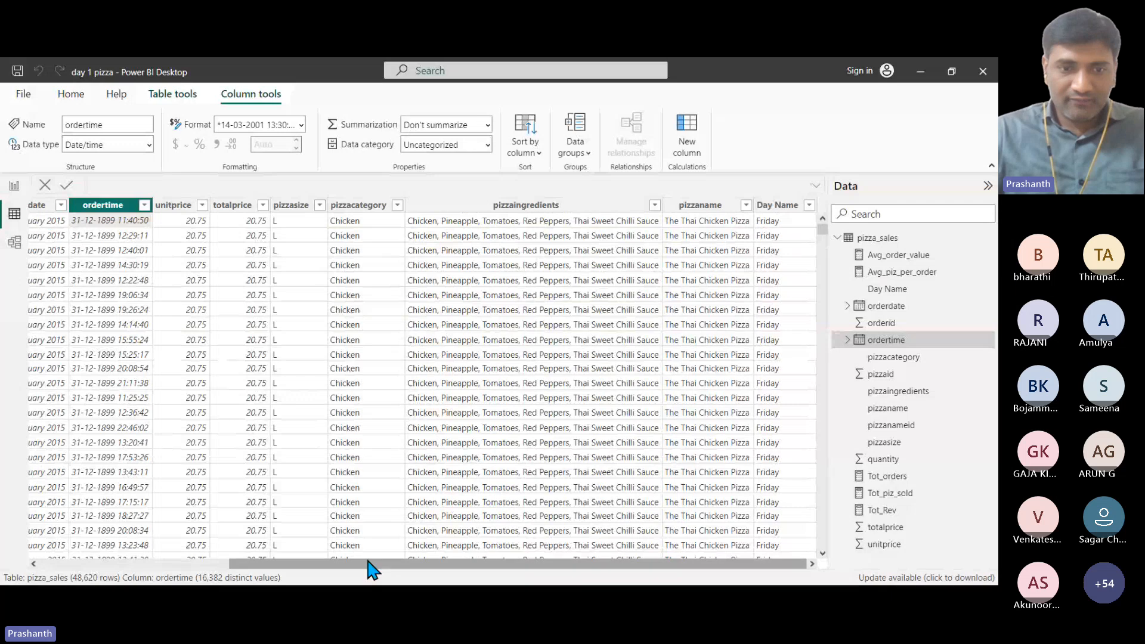
left_click_drag(369, 569, 332, 567)
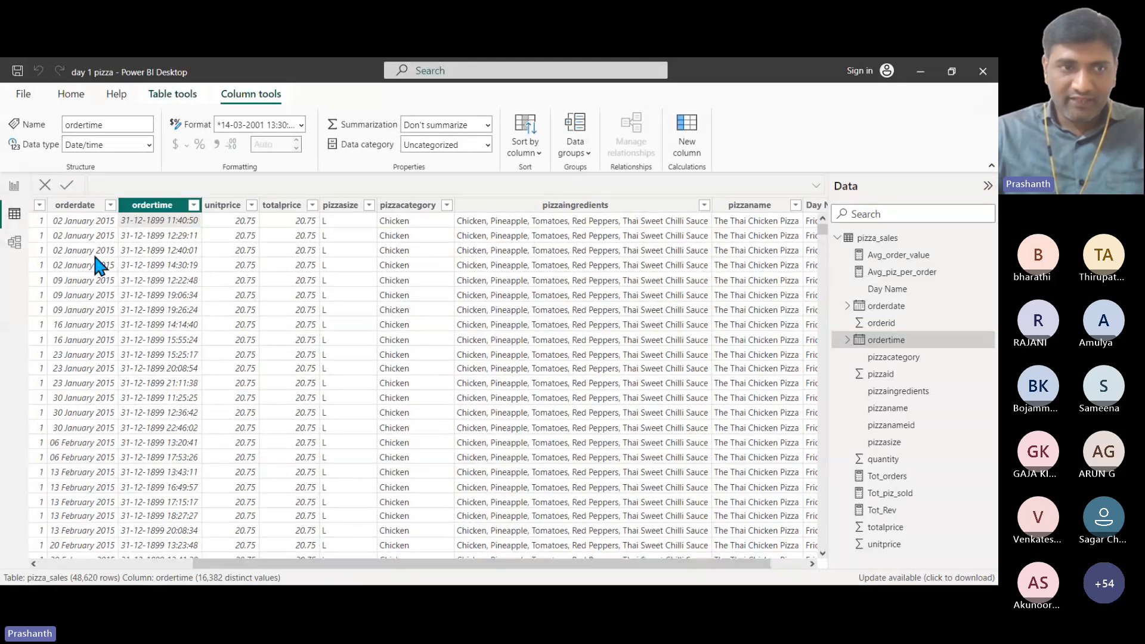
left_click(82, 206)
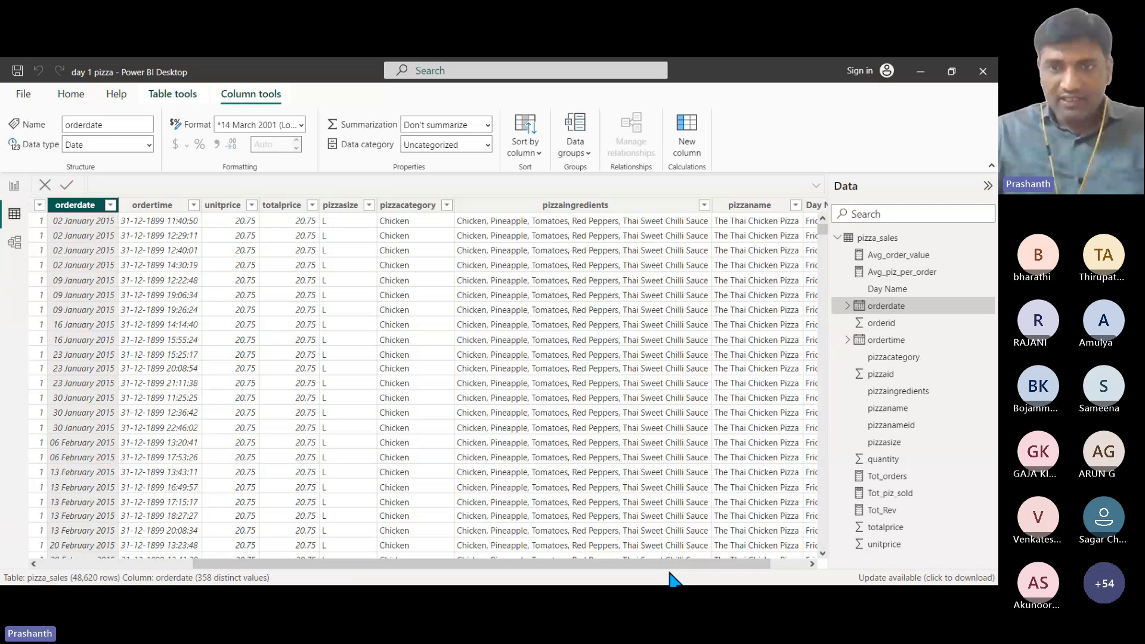
left_click_drag(669, 571, 706, 568)
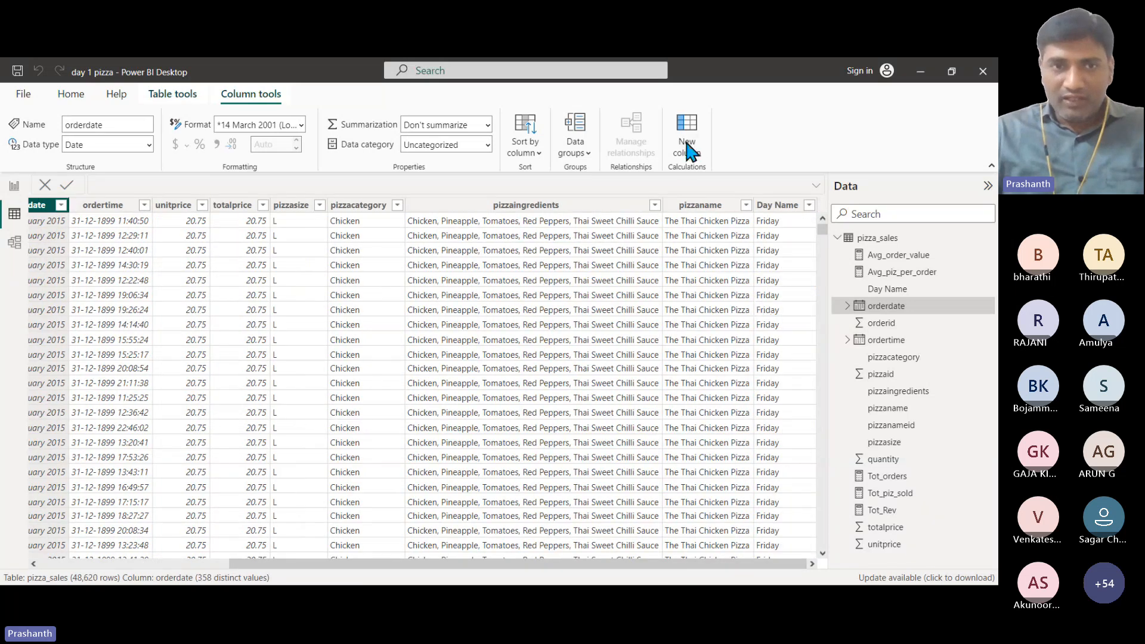
left_click(683, 154)
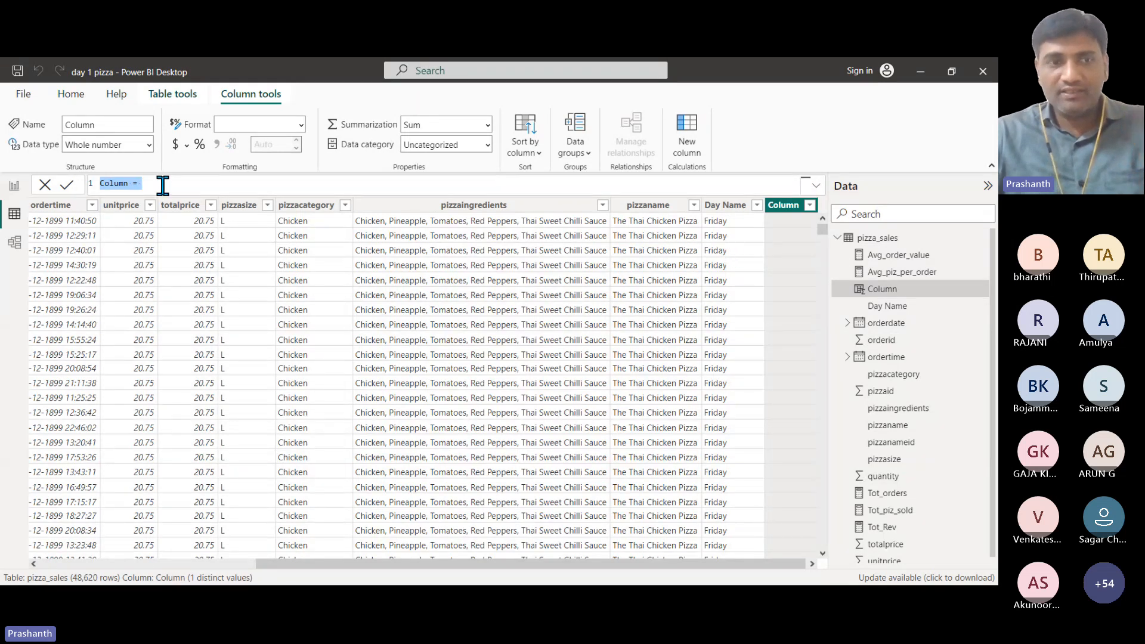
type("S")
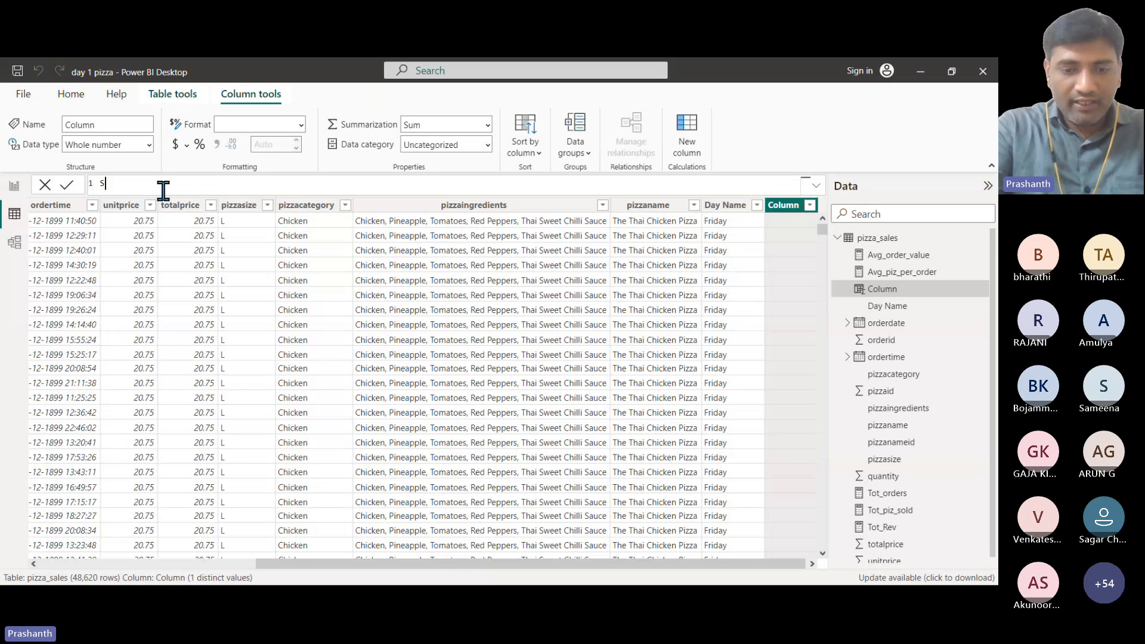
type("hort")
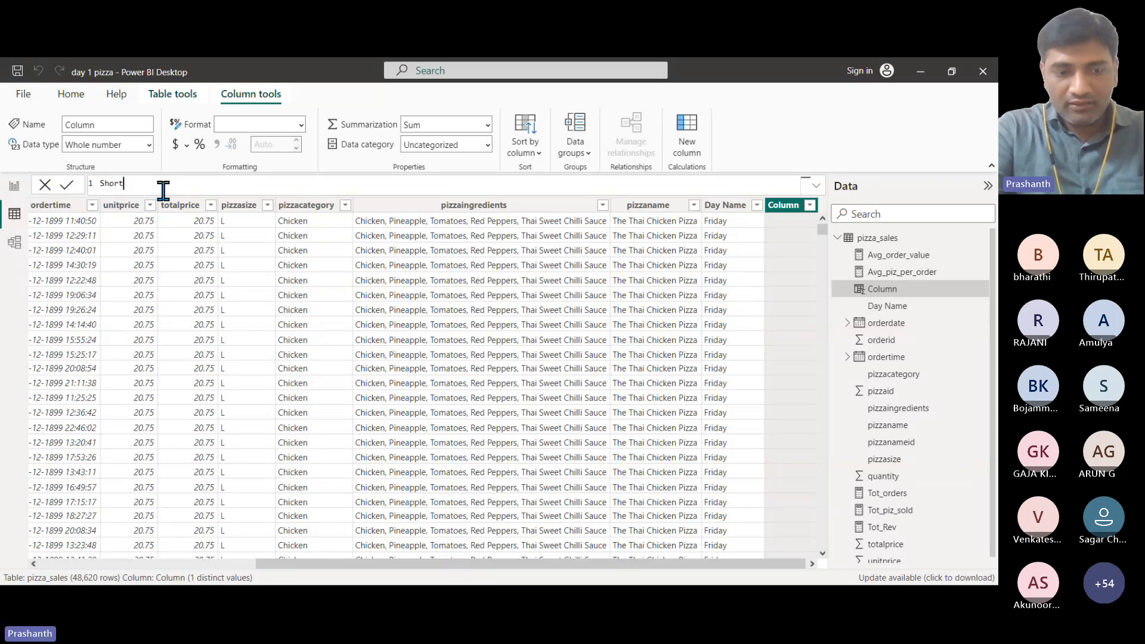
type(" Day")
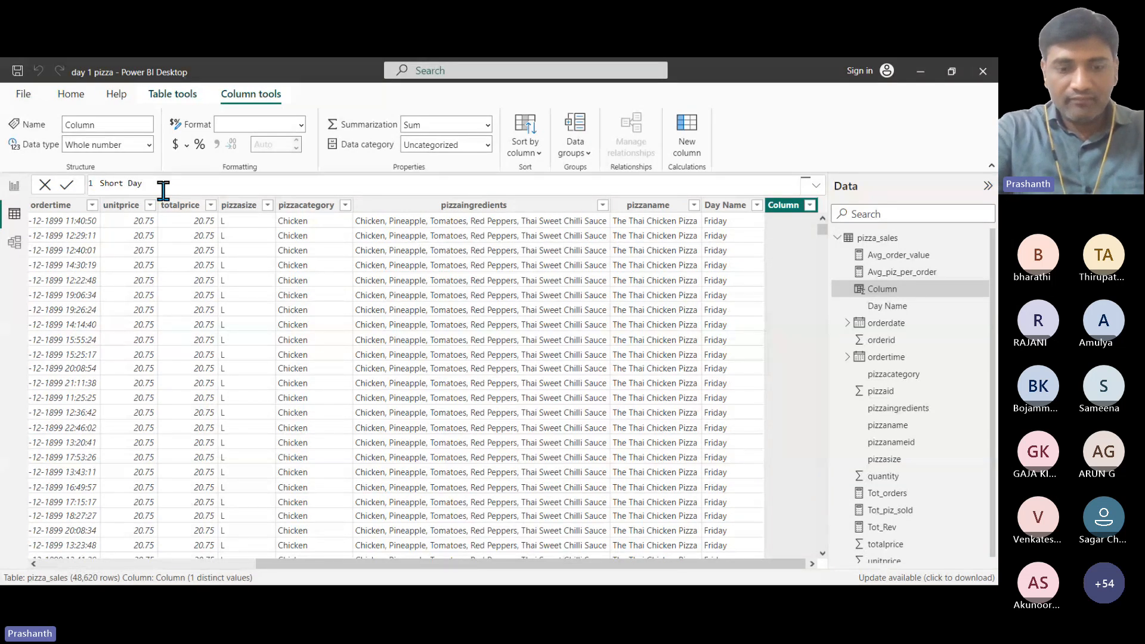
type(" name =")
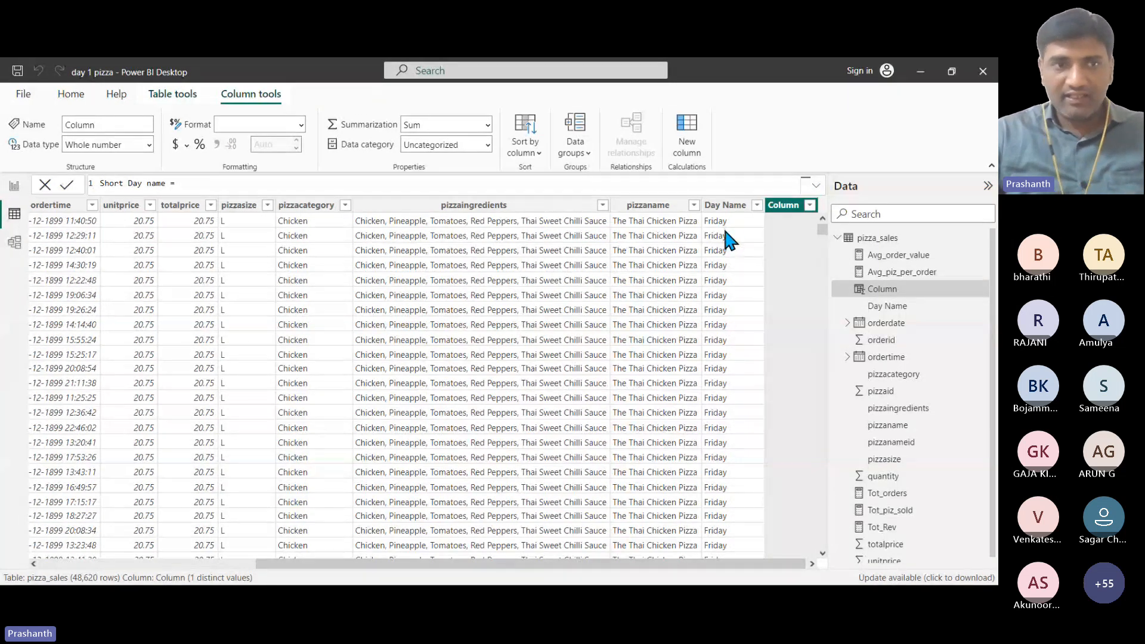
Define the Short Day name column as LEFT(pizza_sales[Day Name],3).
type("left")
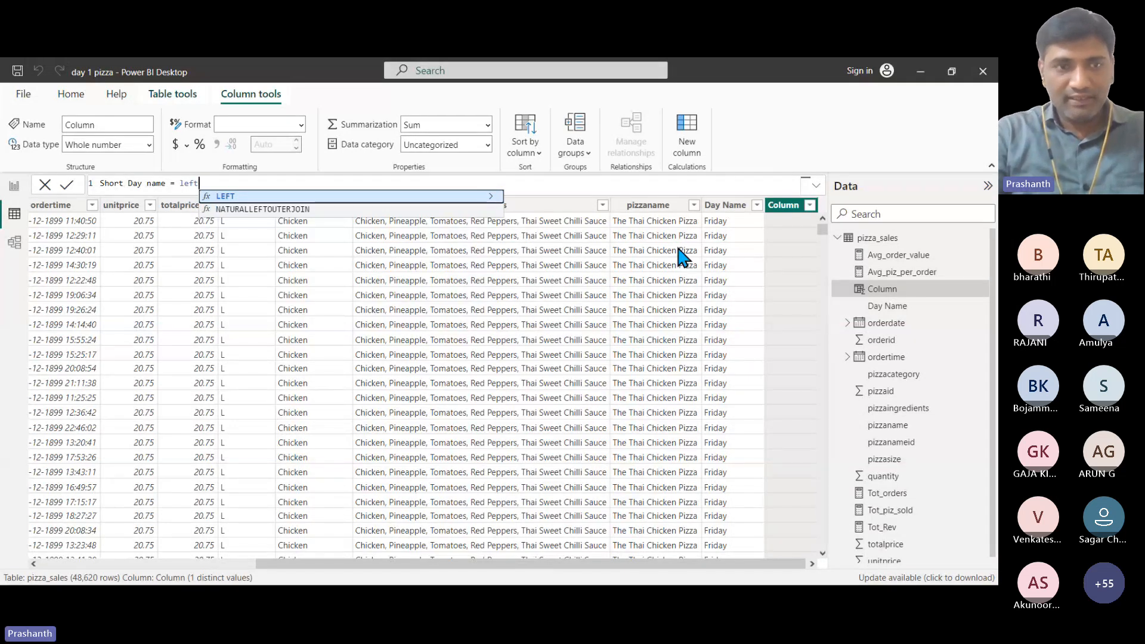
key("Tab")
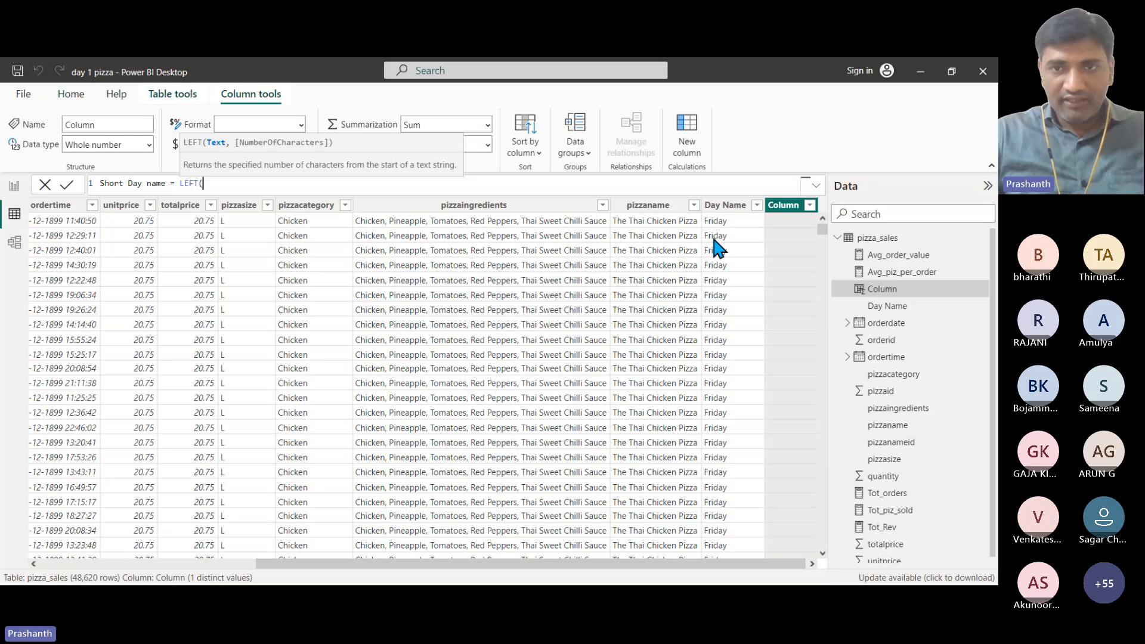
type("day")
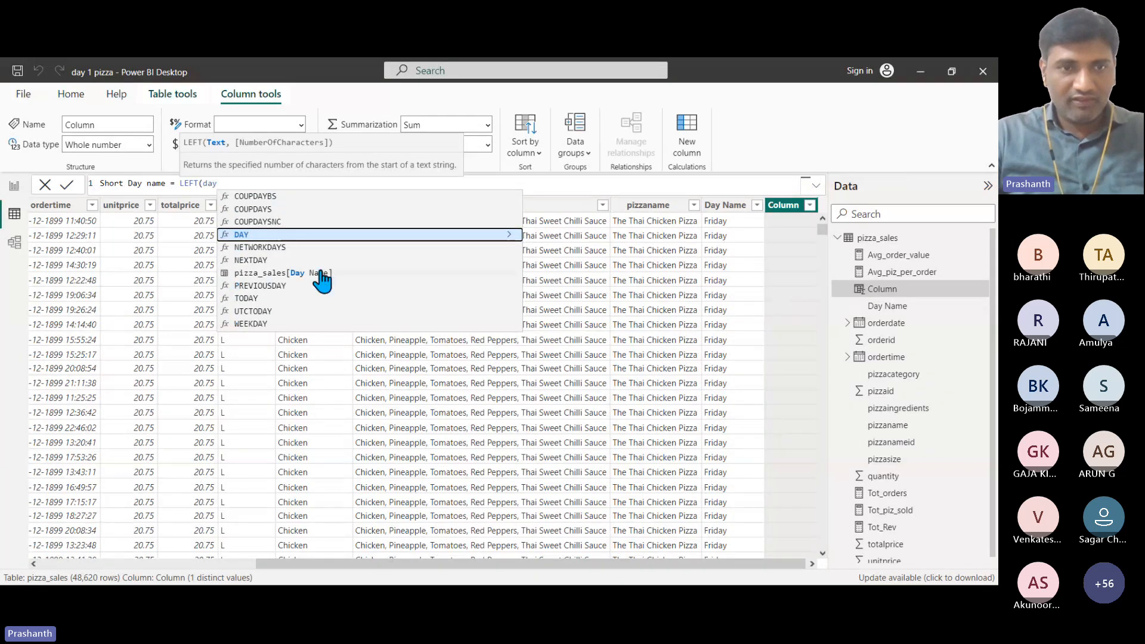
left_click(321, 274)
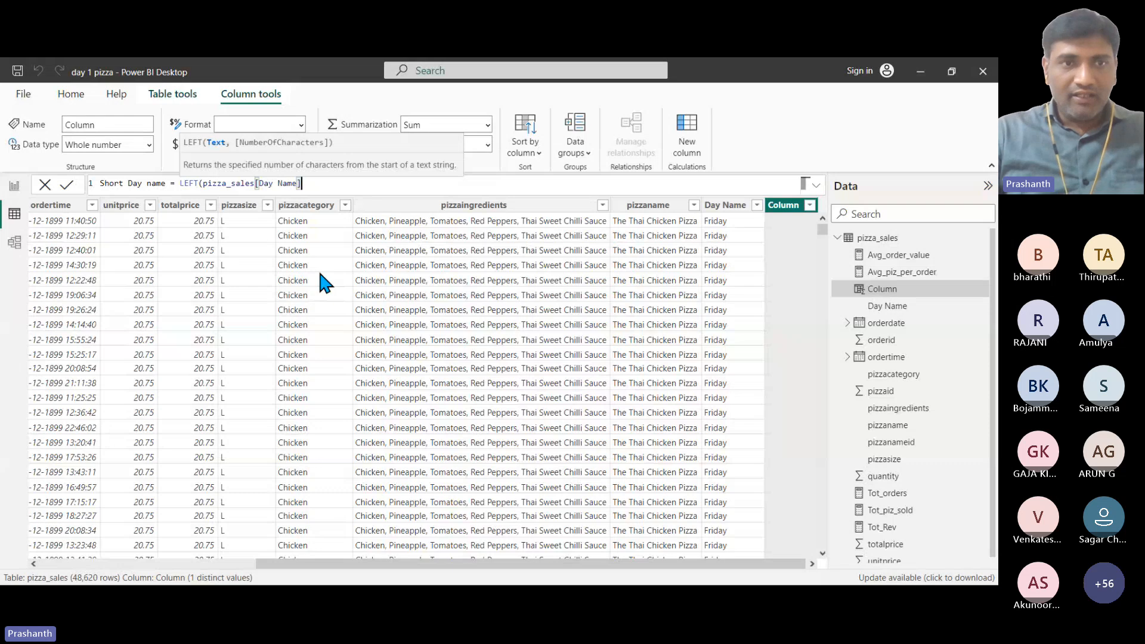
type(",")
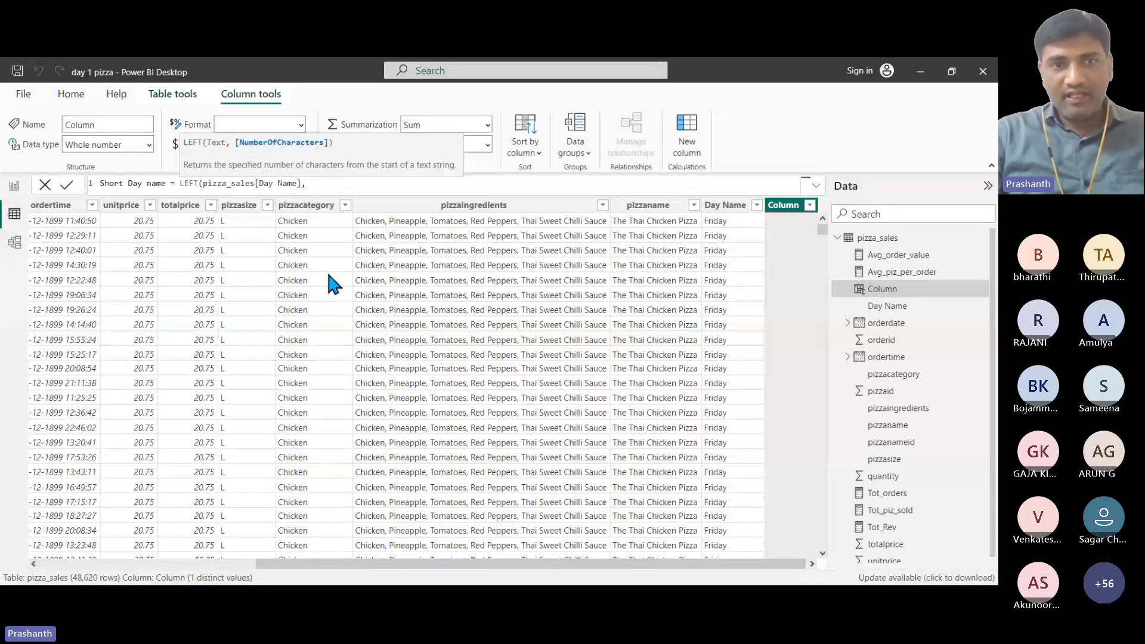
type("3")
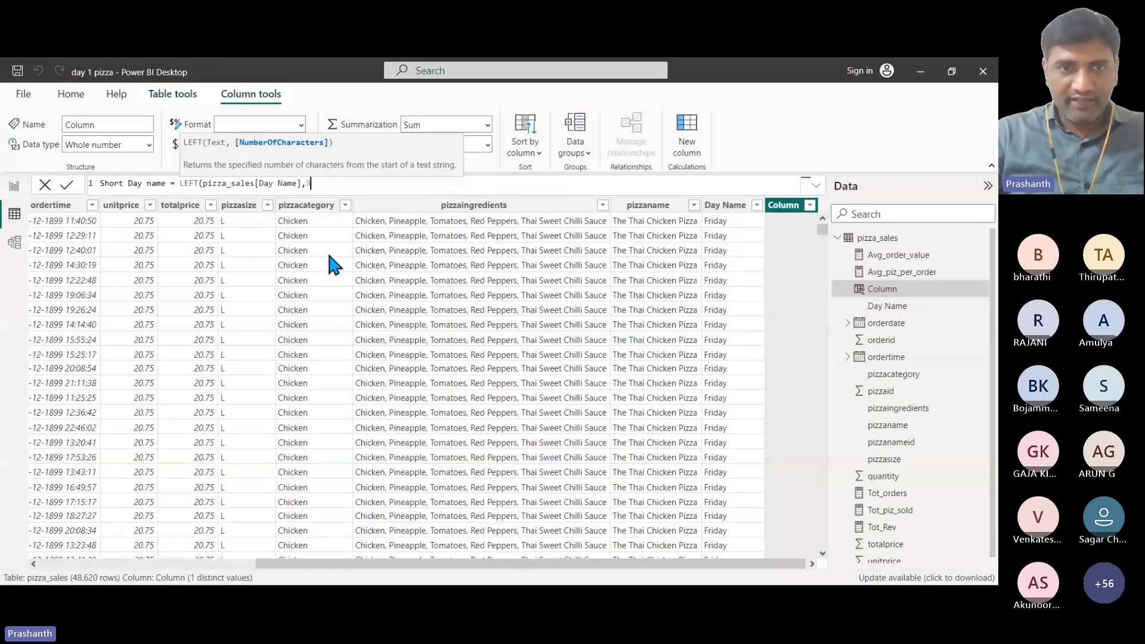
type(")")
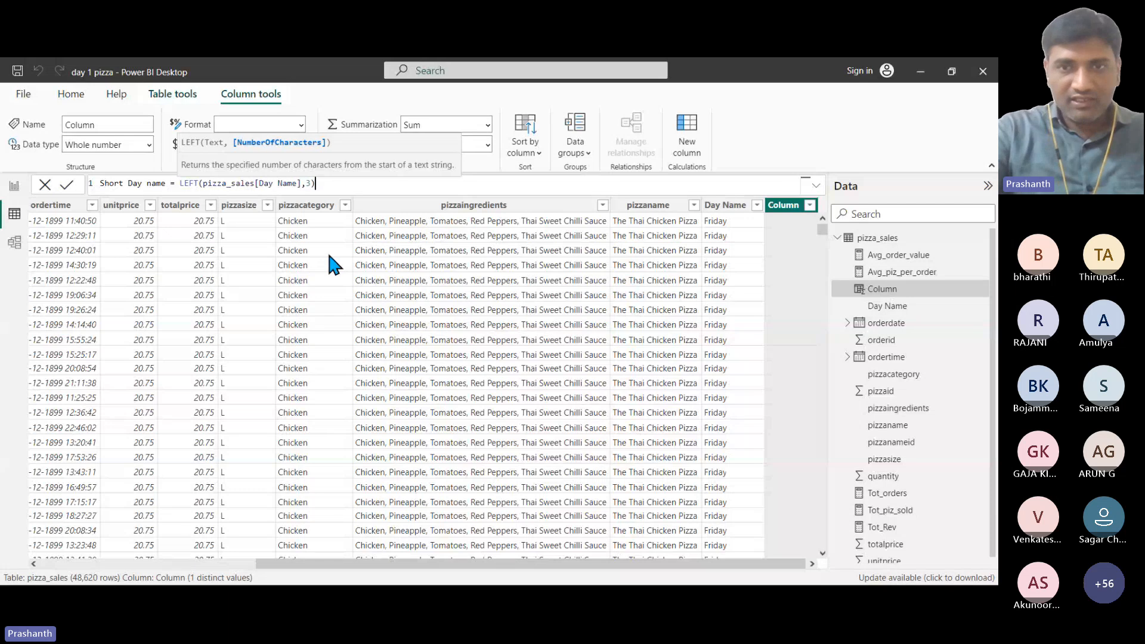
key("Return")
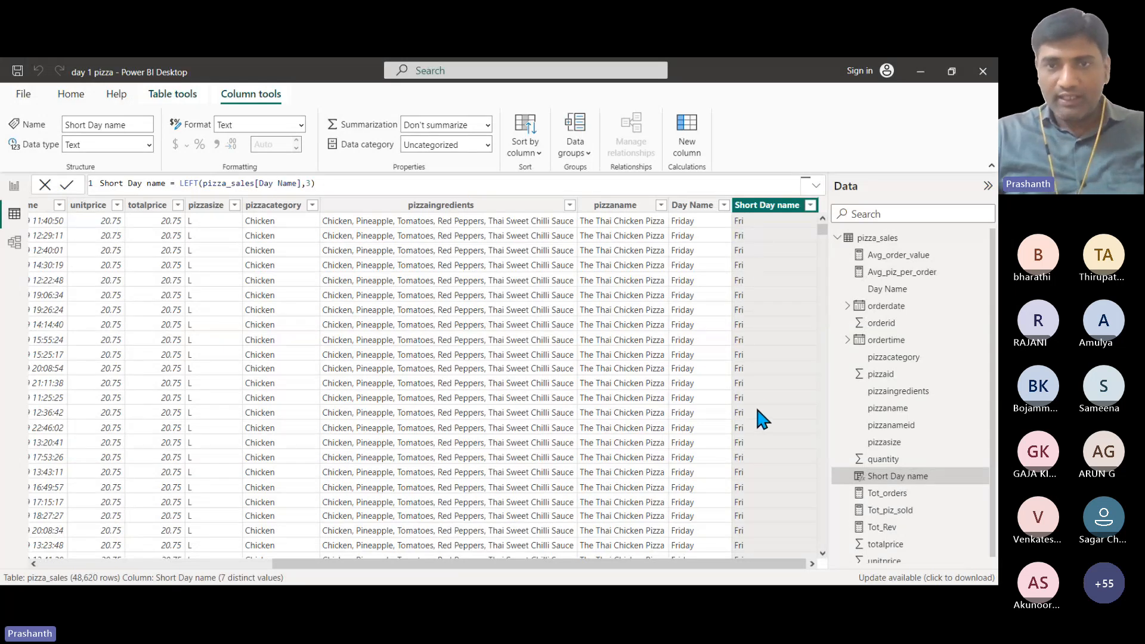
Wrap the Short Day name formula in UPPER, giving UPPER(LEFT(pizza_sales[Day Name],3)), and check the column's rows.
left_click(339, 183)
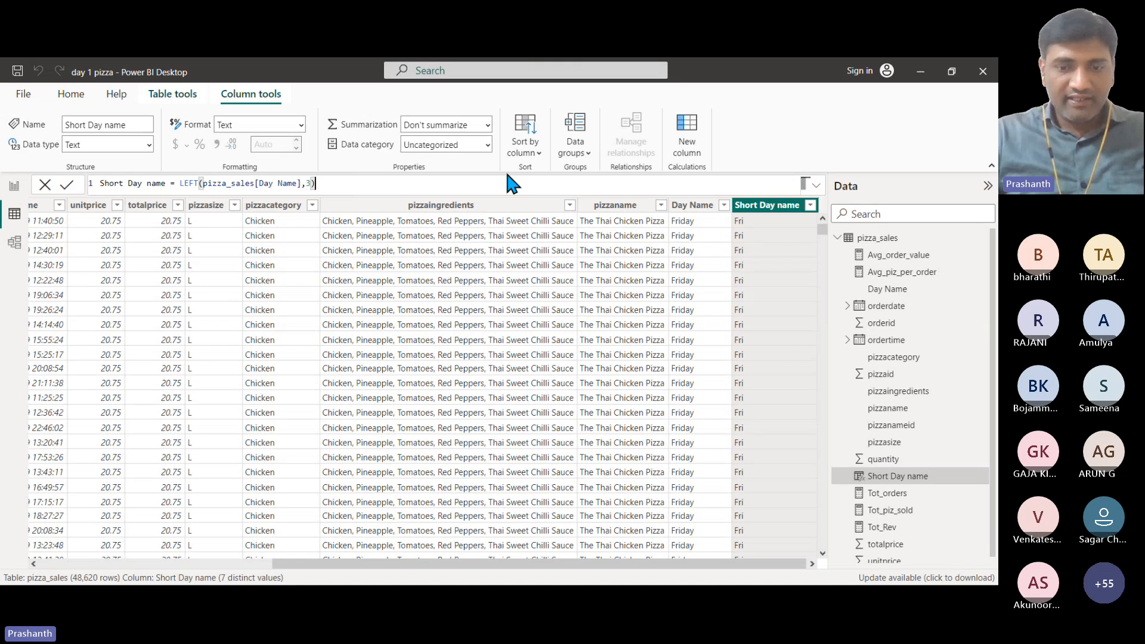
key("Left")
key("Left")
key("Left")
key("Left")
key("Left")
key("Left")
key("Left")
key("Left")
key("Left")
key("Left")
key("Left")
key("Left")
key("Left")
key("Left")
key("Left")
key("Left")
key("Left")
key("Left")
key("Left")
key("Left")
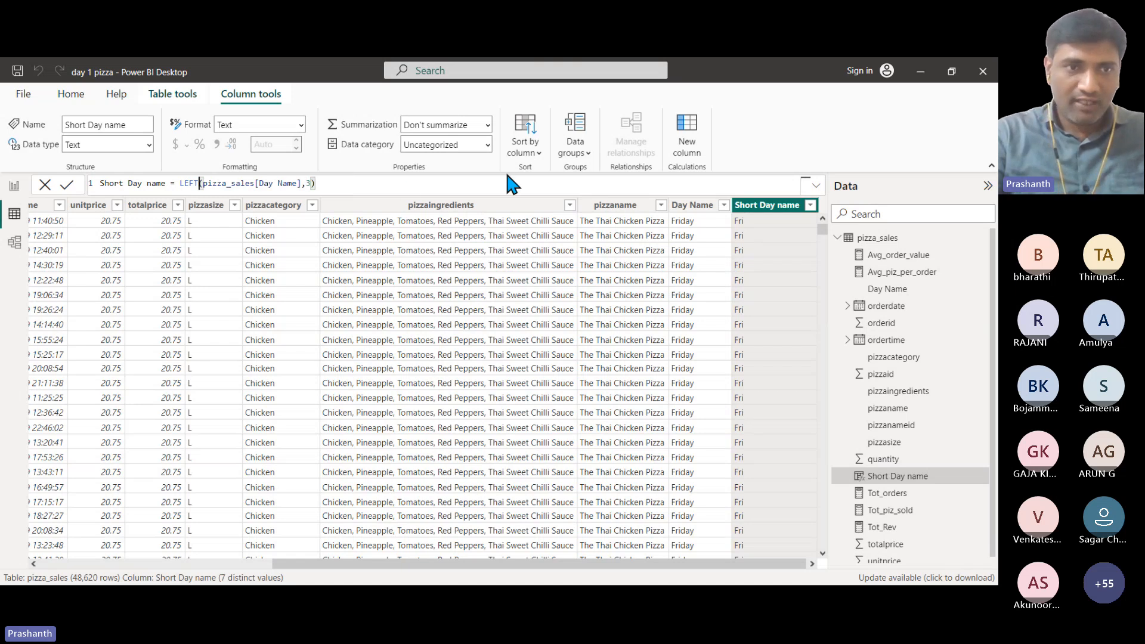
key("Left")
key("Left")
key("Left")
type("L")
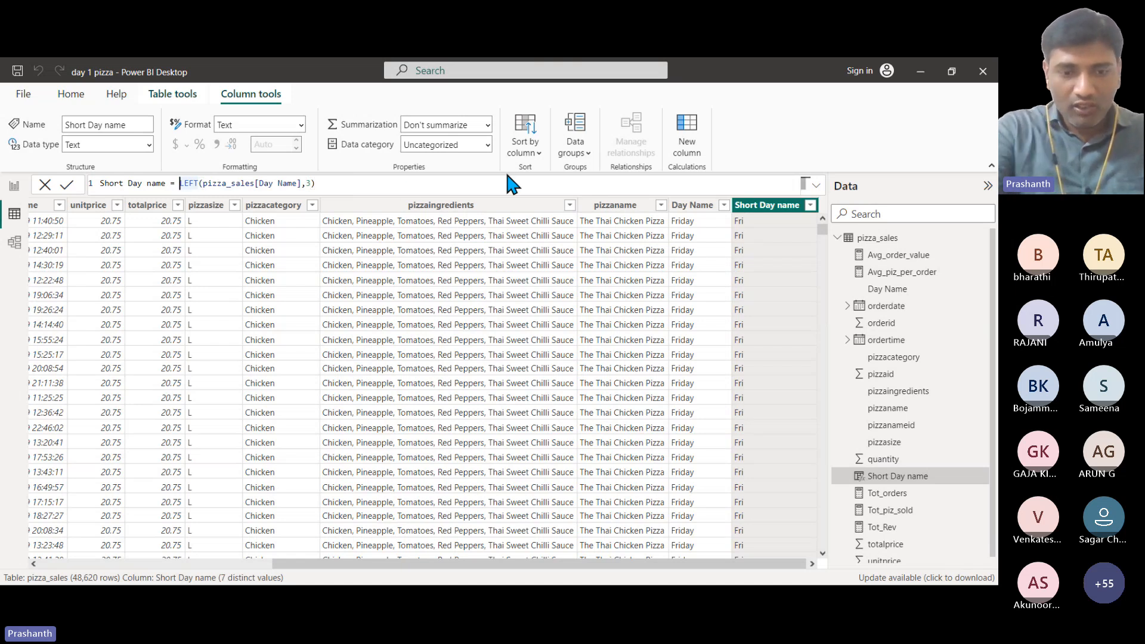
key("BackSpace")
type("upper")
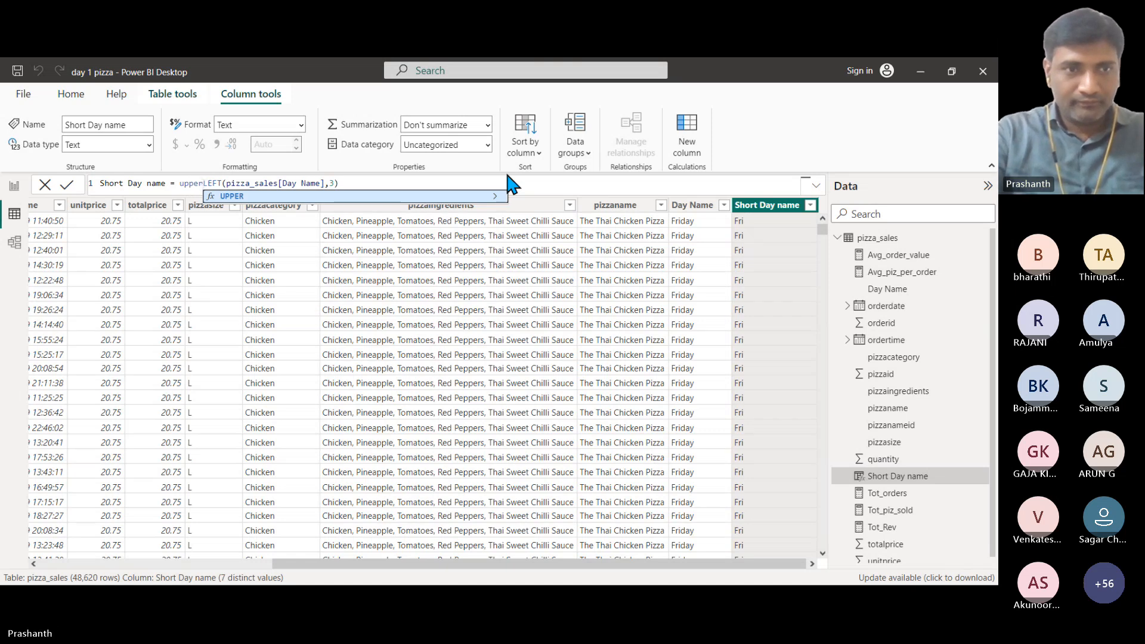
key("Tab")
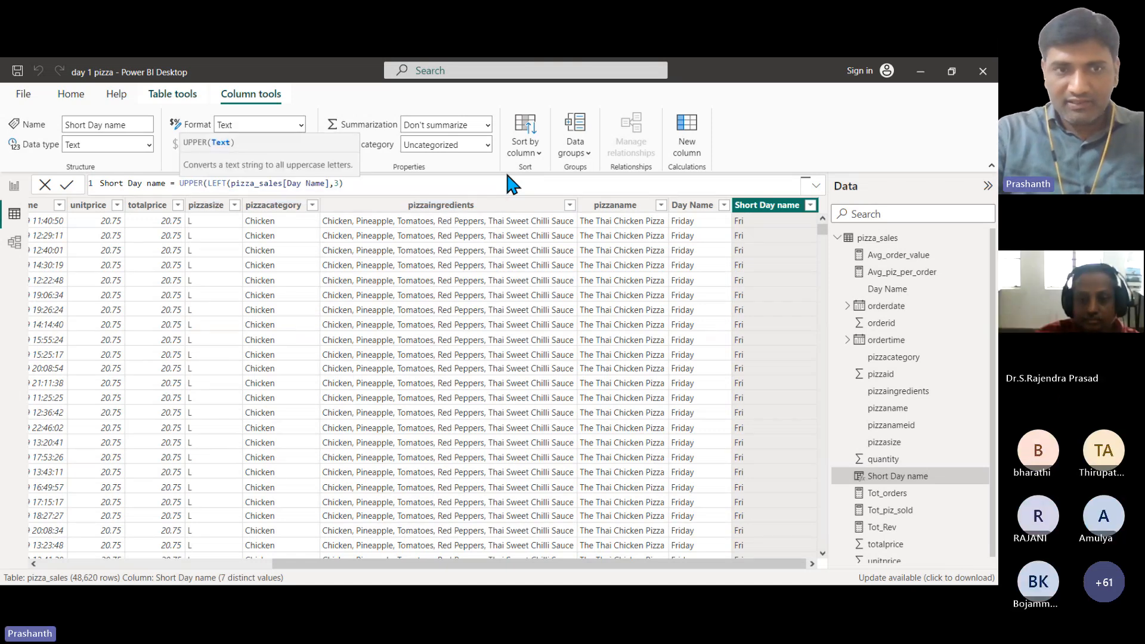
key("Right")
key("Right")
key("Right")
key("Right")
key("Right")
key("Right")
key("Right")
key("Right")
key("Right")
key("Right")
key("Right")
key("Right")
key("Right")
key("Right")
key("Right")
key("Right")
key("Right")
key("Right")
key("Right")
key("Right")
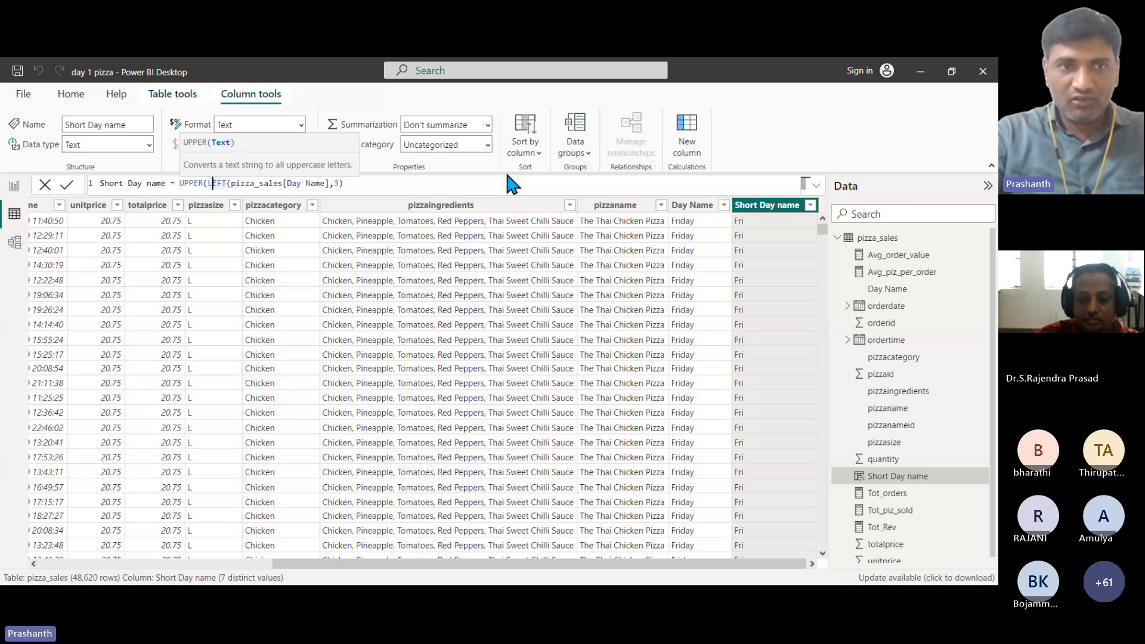
key("Right")
key("Right")
key("Right")
key("Right")
key("Right")
key("Right")
key("Right")
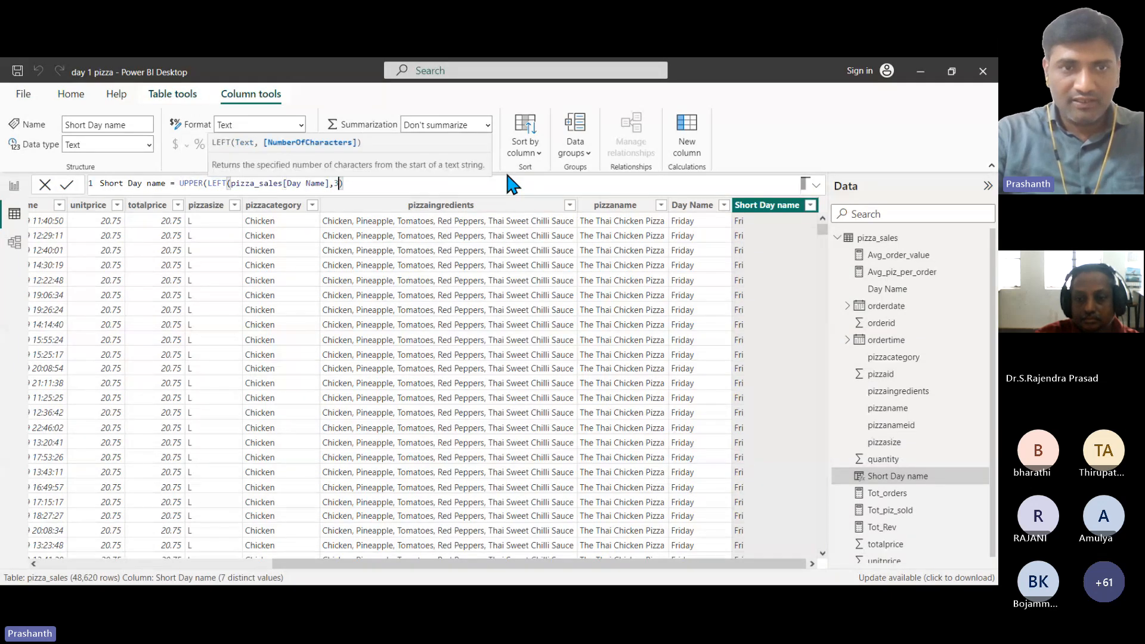
type(")")
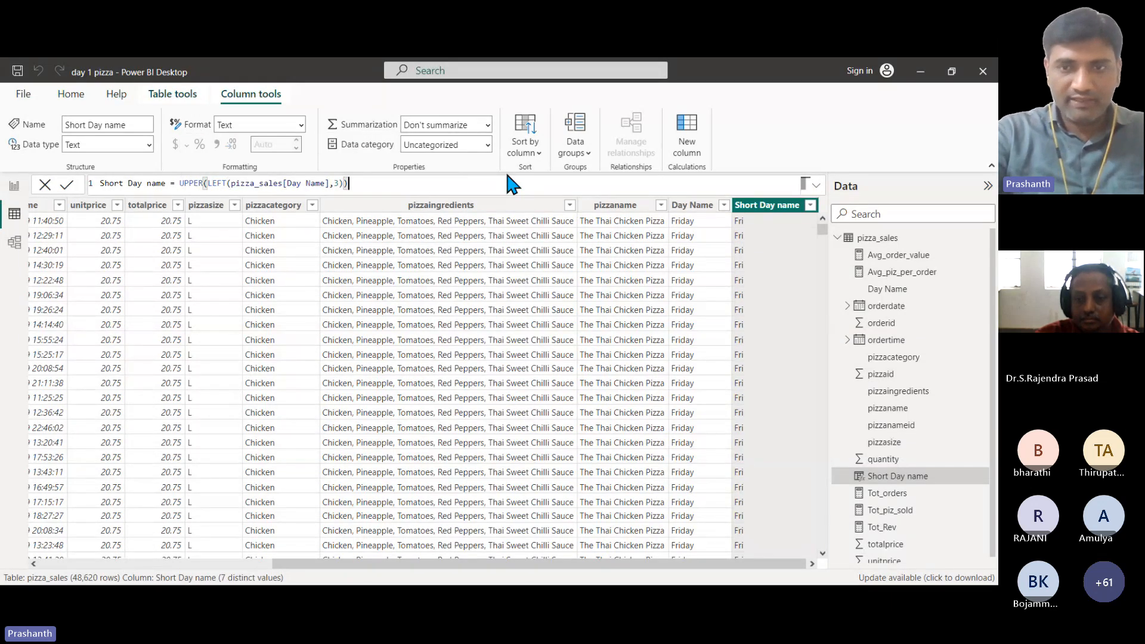
key("Return")
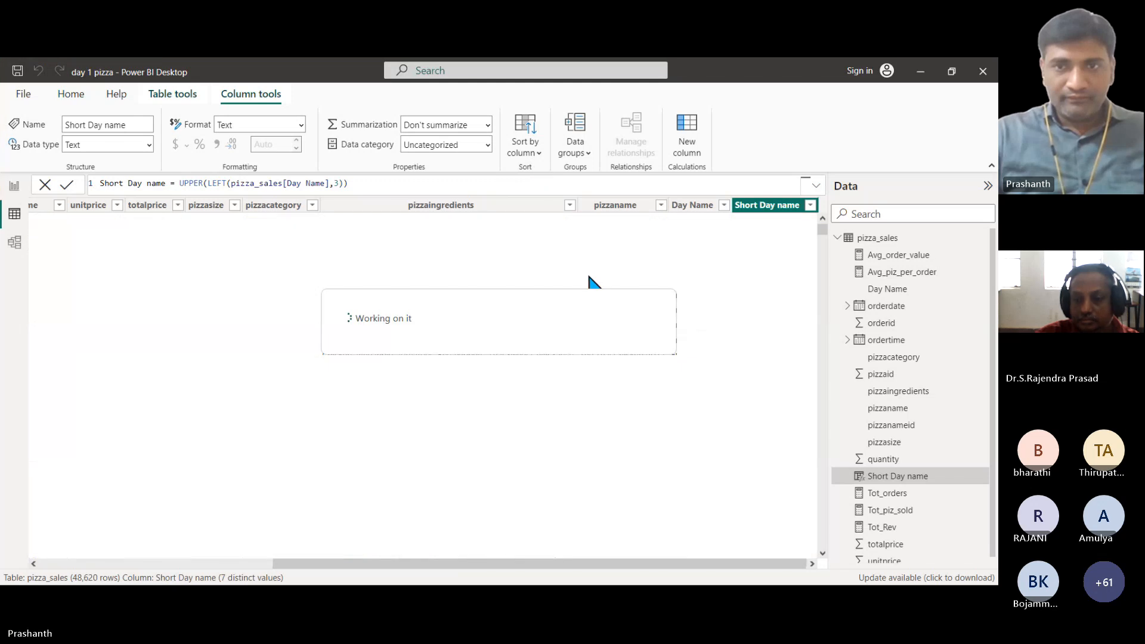
scroll(743, 323, "down", 3)
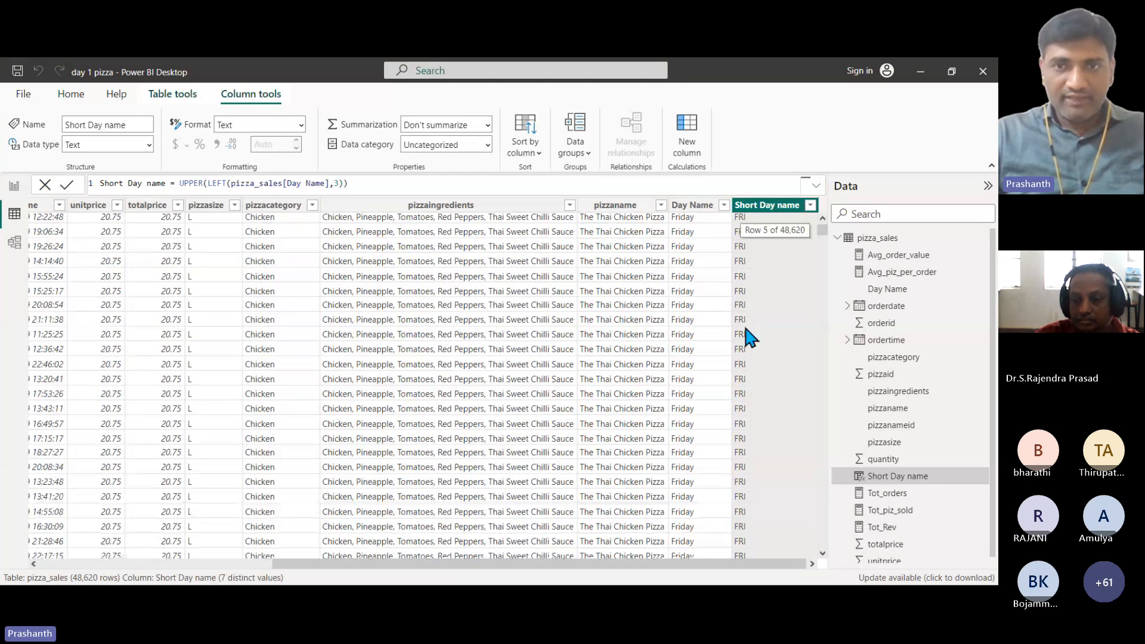
scroll(748, 349, "up", 3)
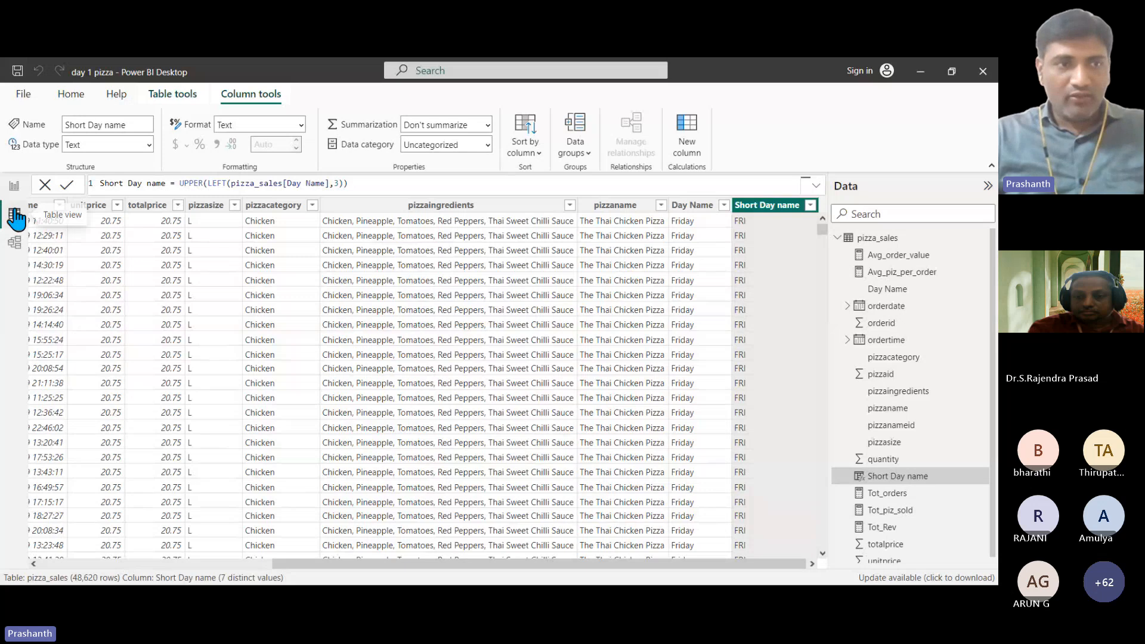
On the report page, move the empty column chart slightly closer to the KPI cards and put Short Day name on its X-axis.
left_click(14, 187)
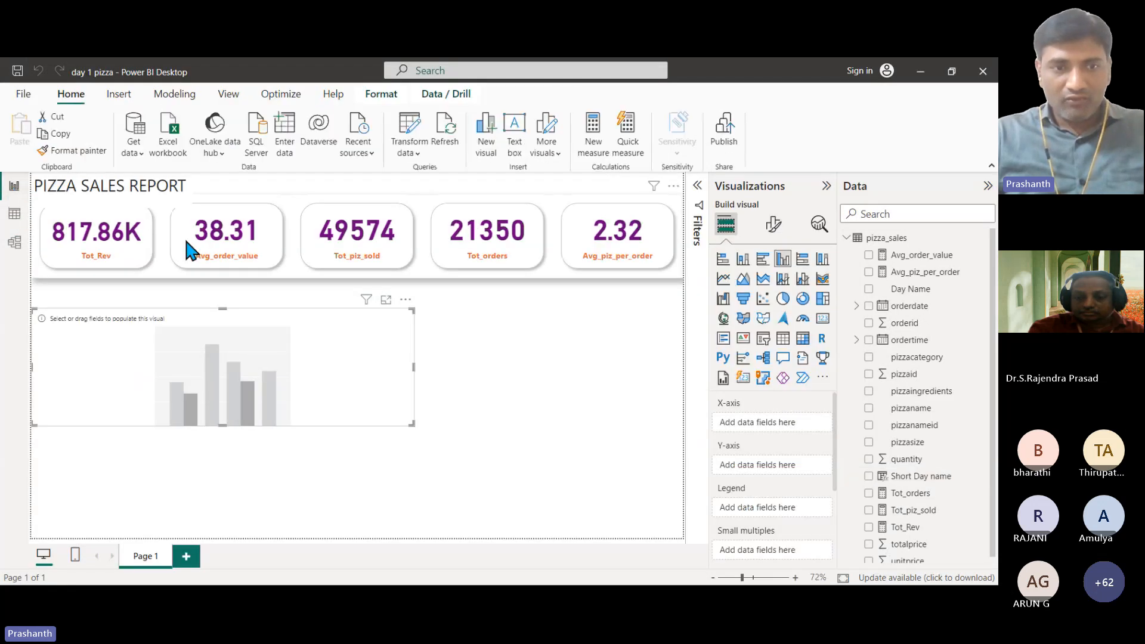
left_click_drag(301, 382, 332, 392)
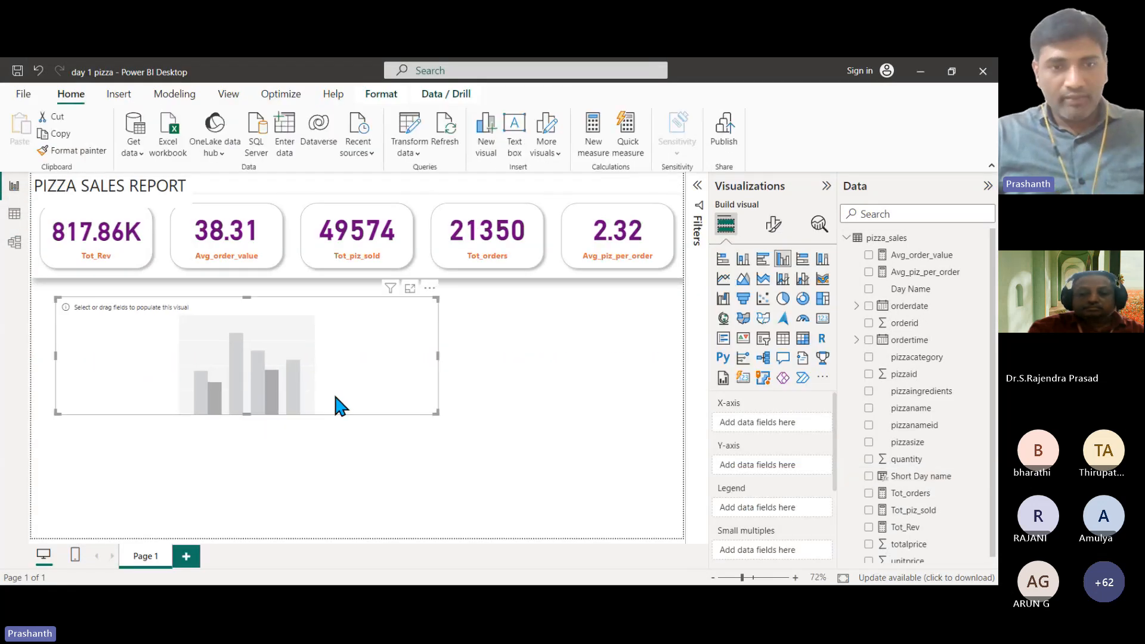
left_click_drag(940, 482, 812, 430)
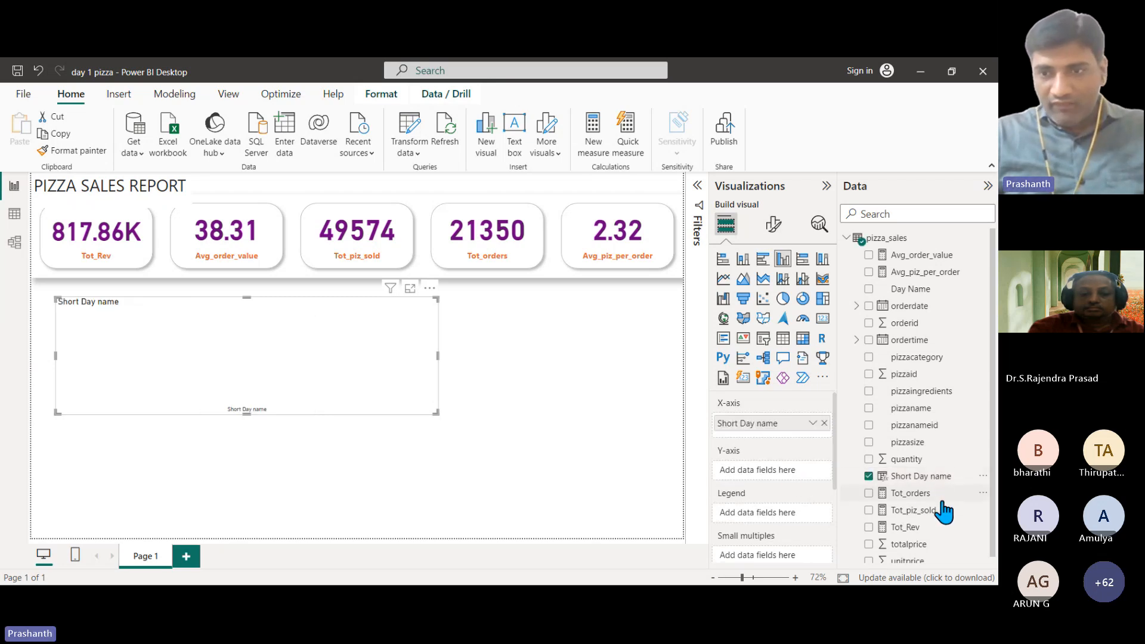
Plot Tot_orders on the chart's Y-axis, then make it taller, narrower and place it beneath the Tot_orders and Avg_piz_per_order cards.
left_click_drag(926, 495, 793, 474)
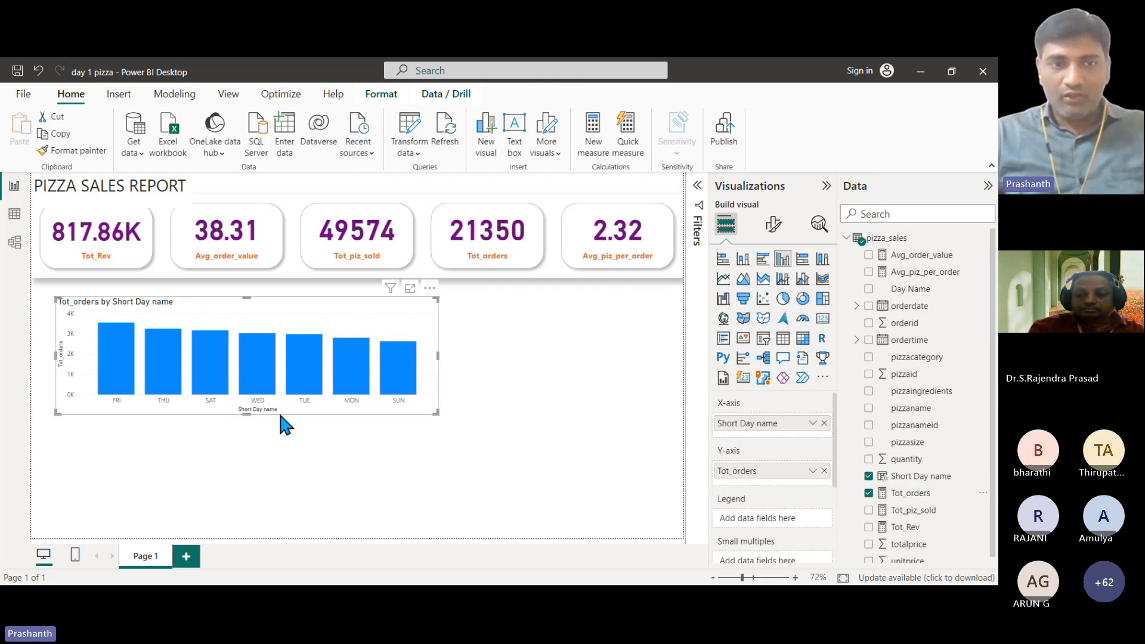
left_click_drag(249, 414, 248, 475)
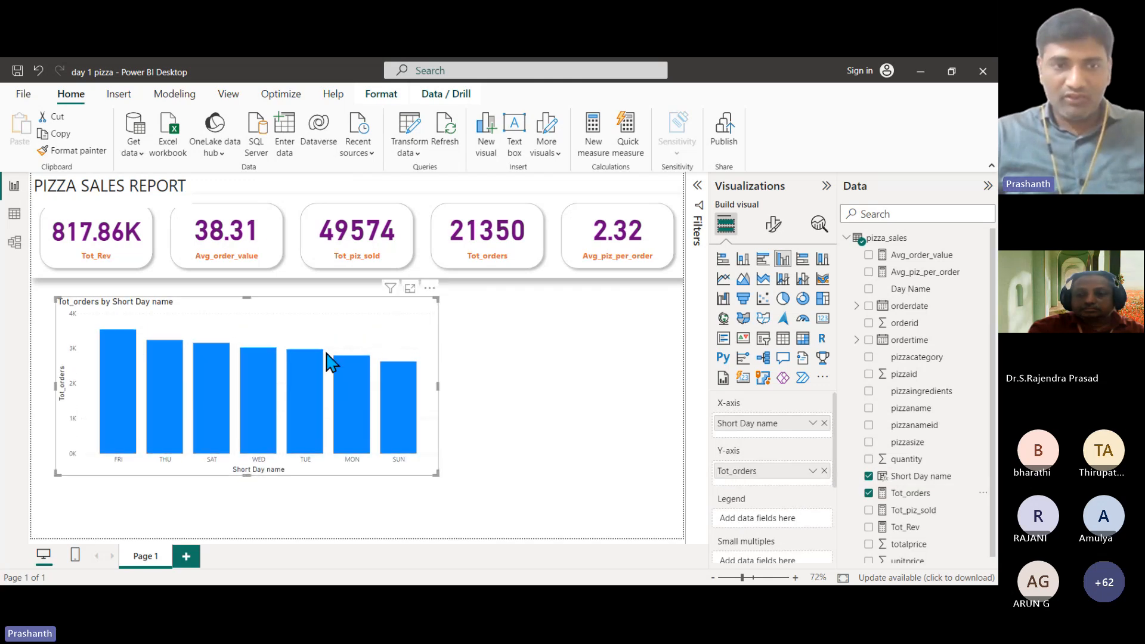
left_click_drag(343, 328, 598, 317)
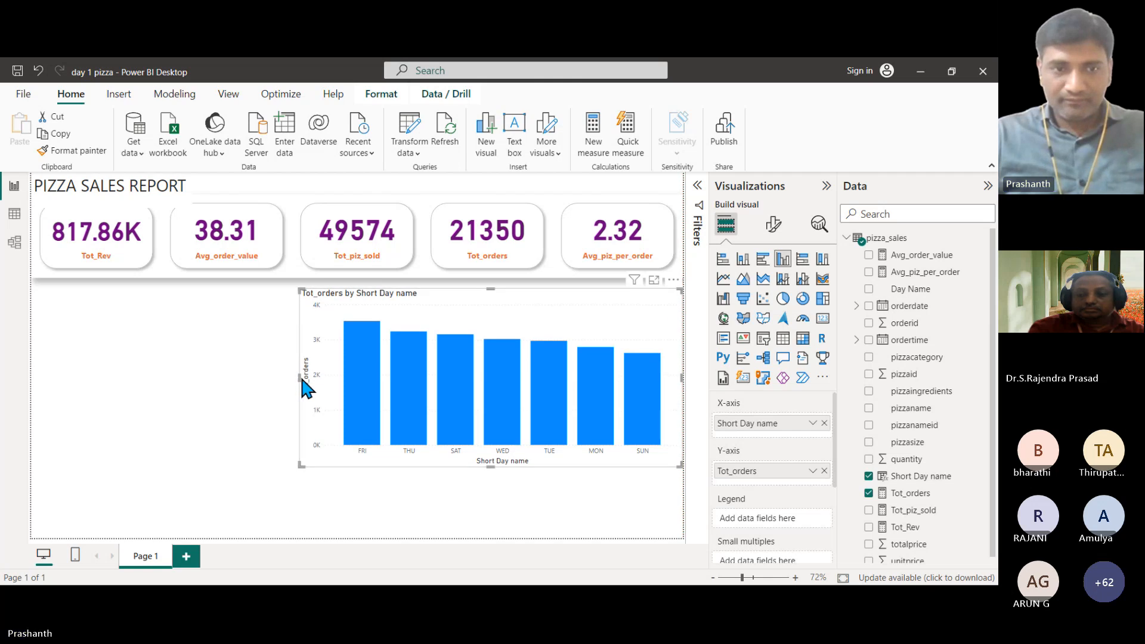
left_click_drag(299, 378, 408, 373)
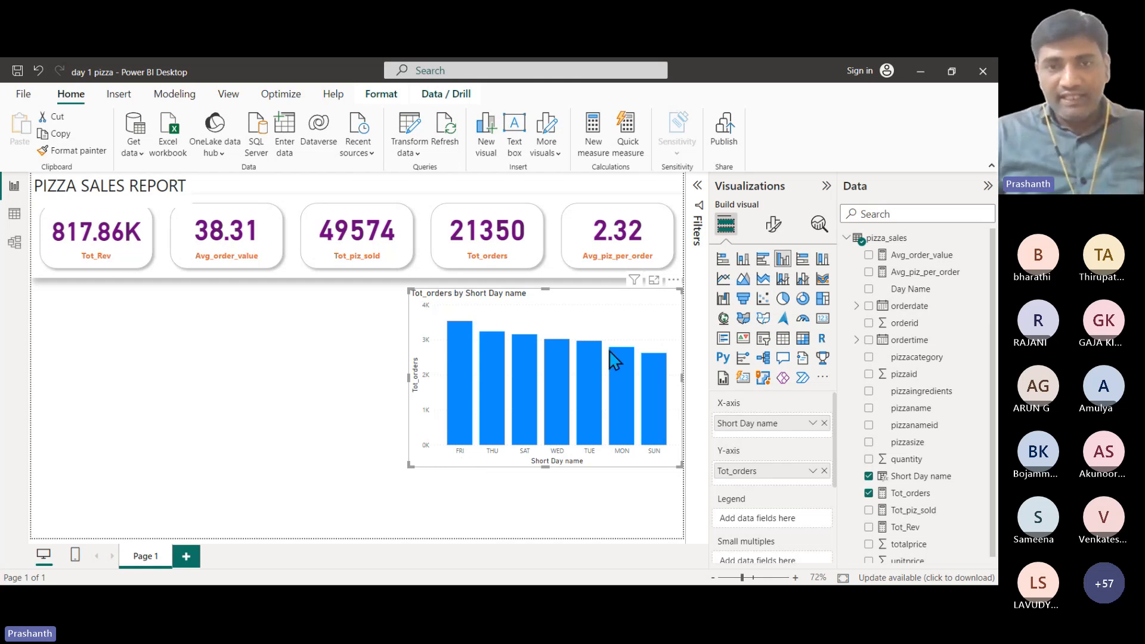
Make the column chart's X-axis values bold with font size 12.
left_click(773, 225)
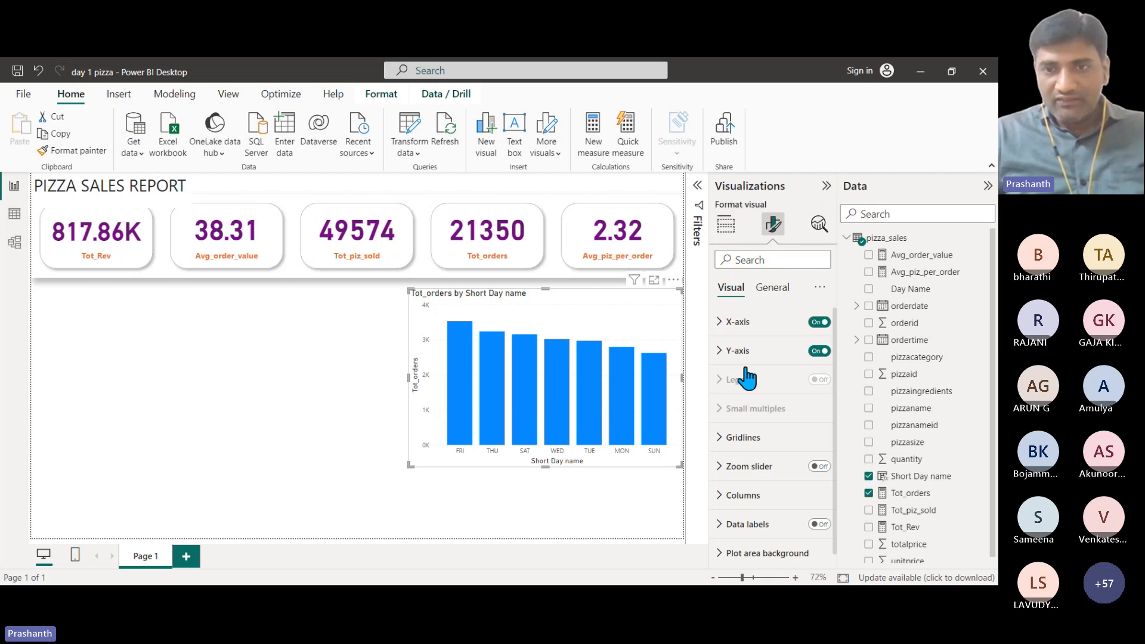
left_click(720, 322)
left_click(728, 412)
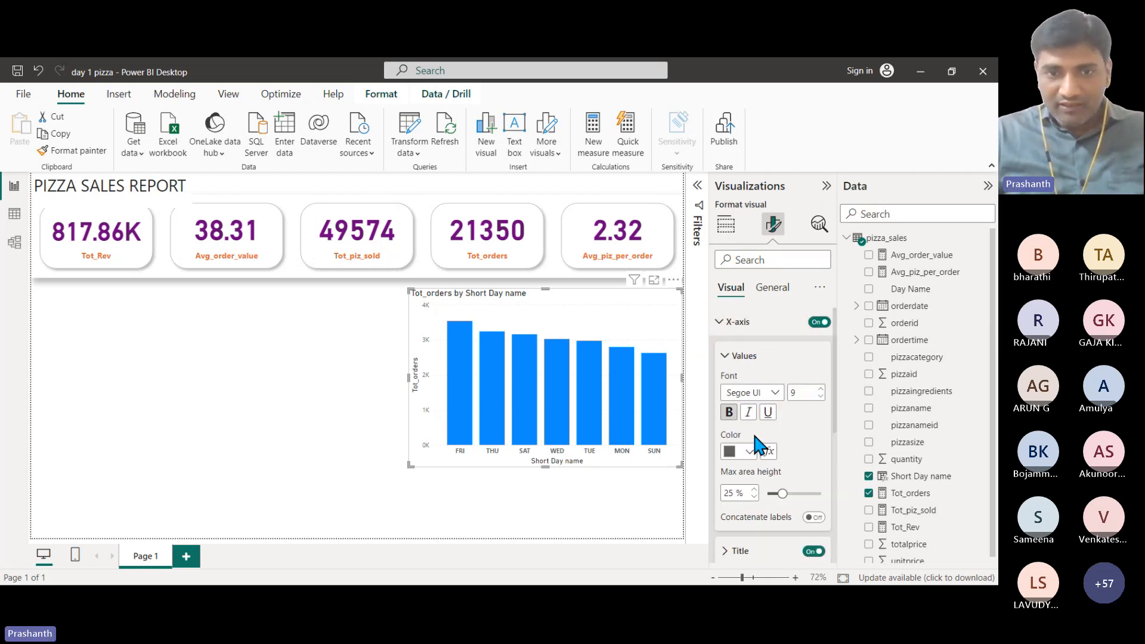
left_click(821, 388)
left_click(820, 388)
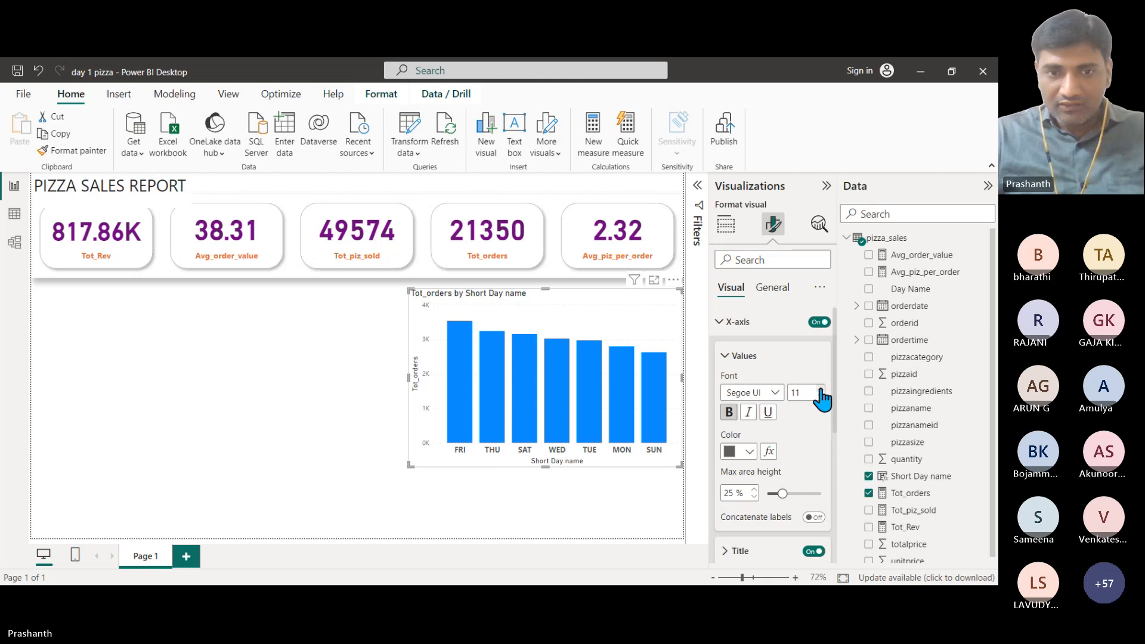
left_click(820, 388)
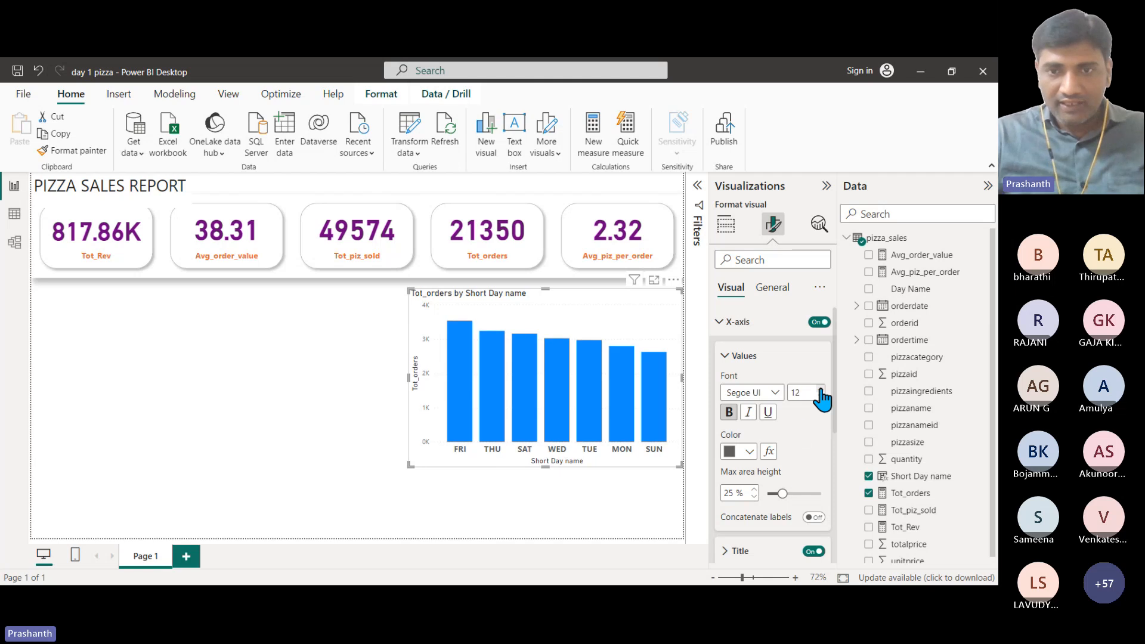
left_click(720, 322)
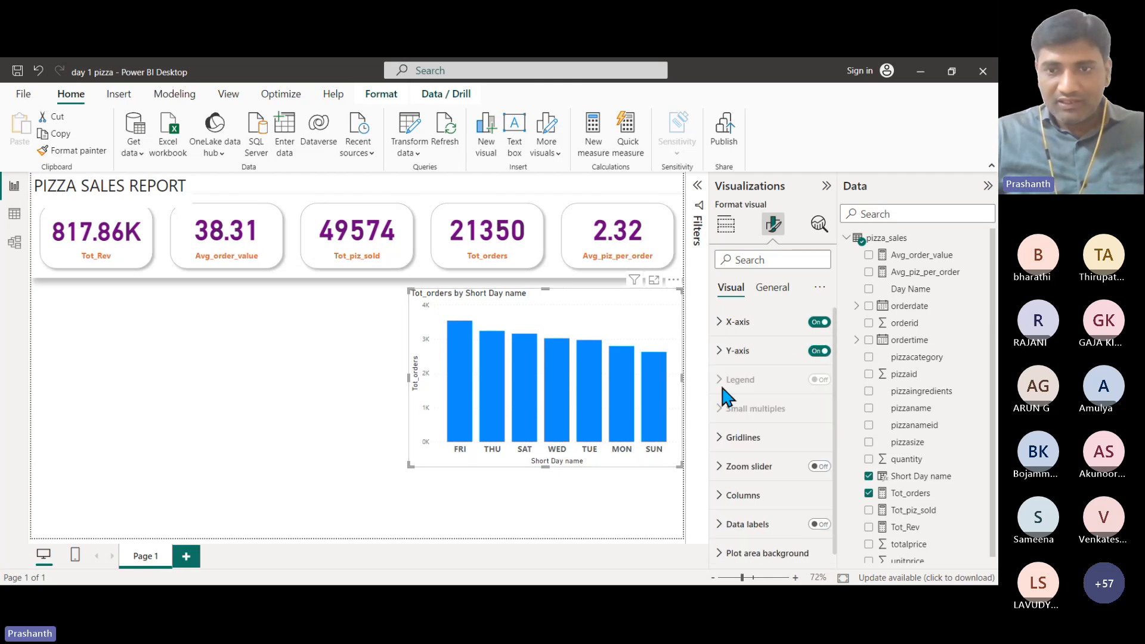
Turn off the column chart's Y-axis.
left_click(719, 352)
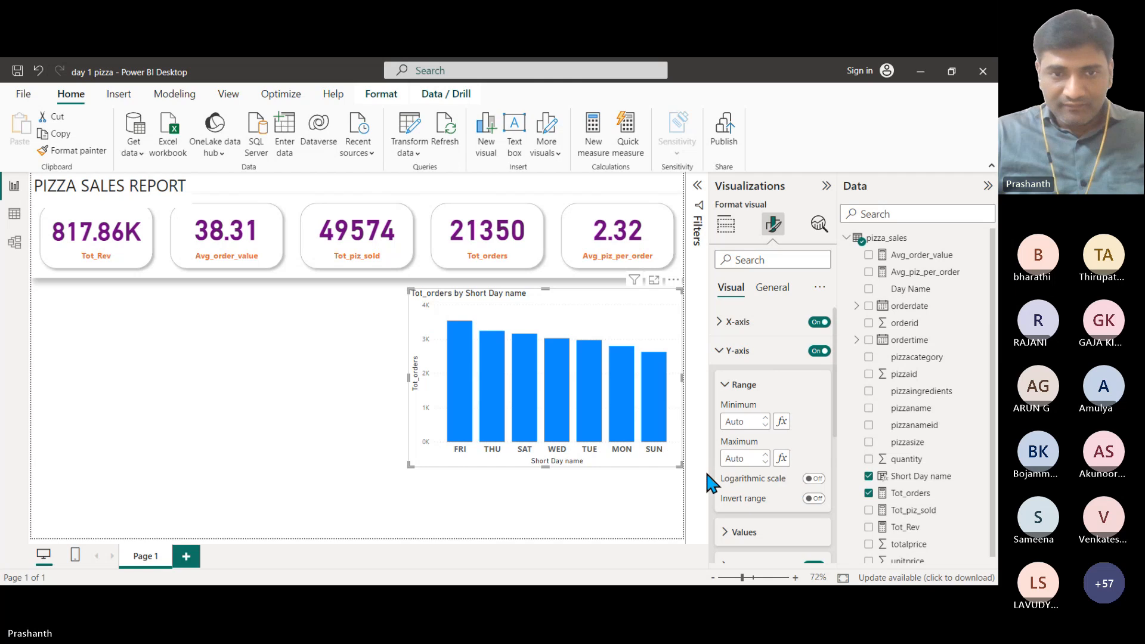
left_click(820, 351)
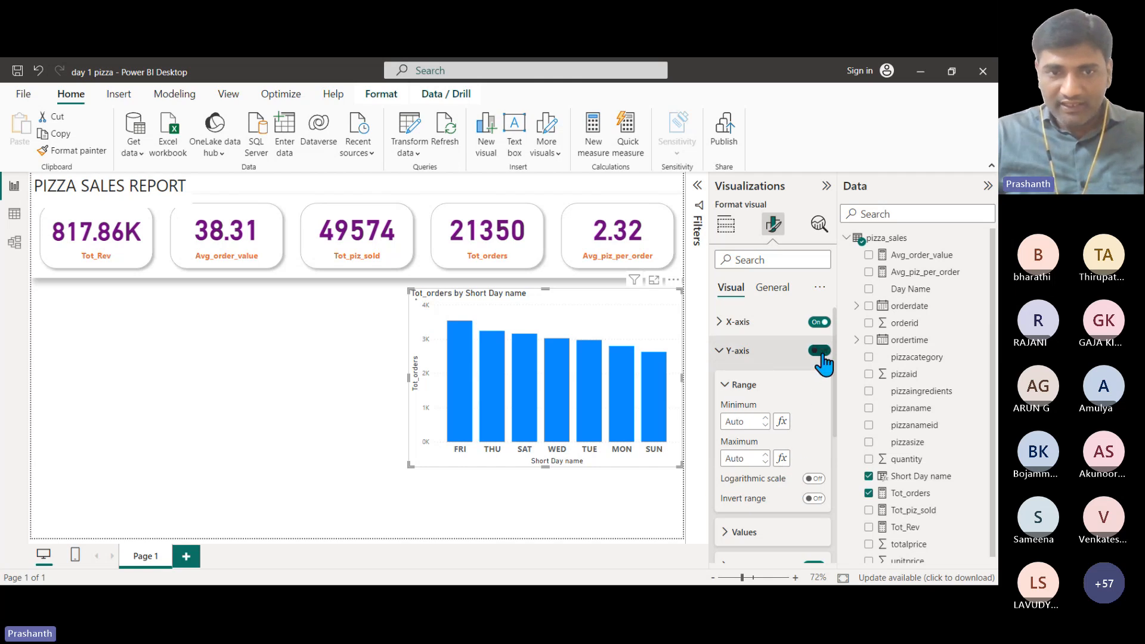
left_click(720, 352)
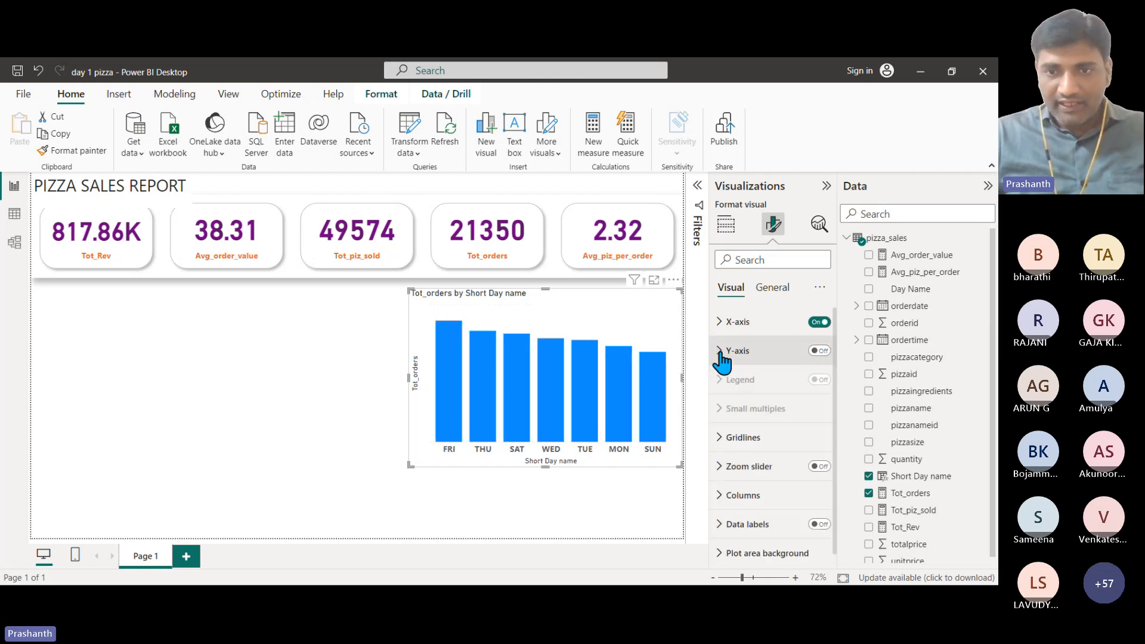
Turn on the column chart's data labels and make their values bold at font size 11.
left_click(822, 520)
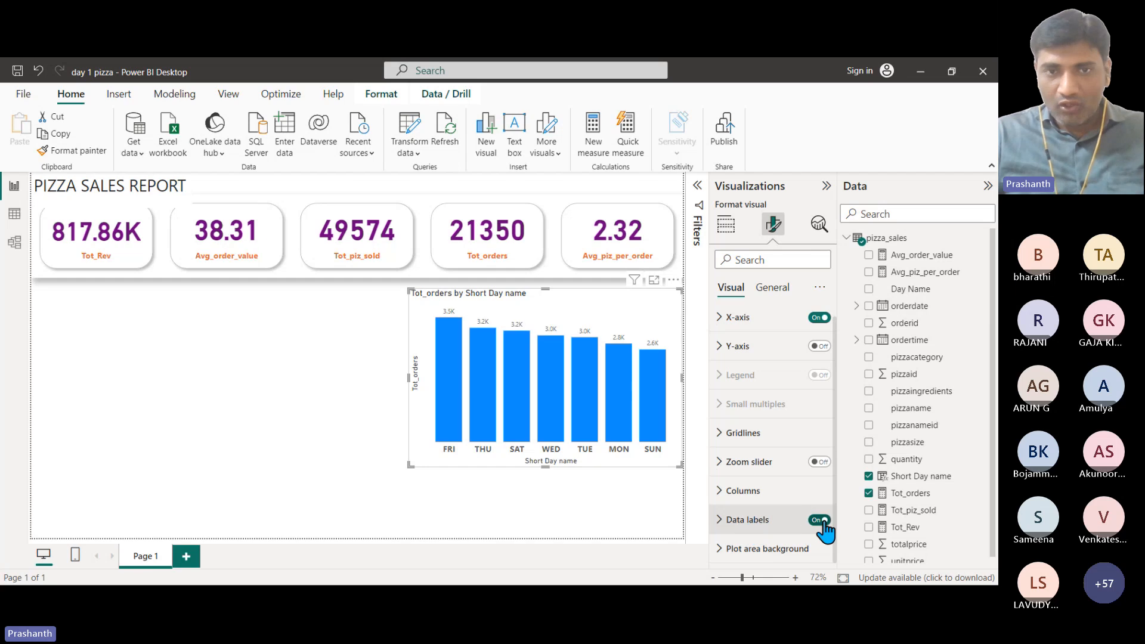
left_click(723, 524)
scroll(793, 485, "down", 3)
scroll(798, 506, "down", 3)
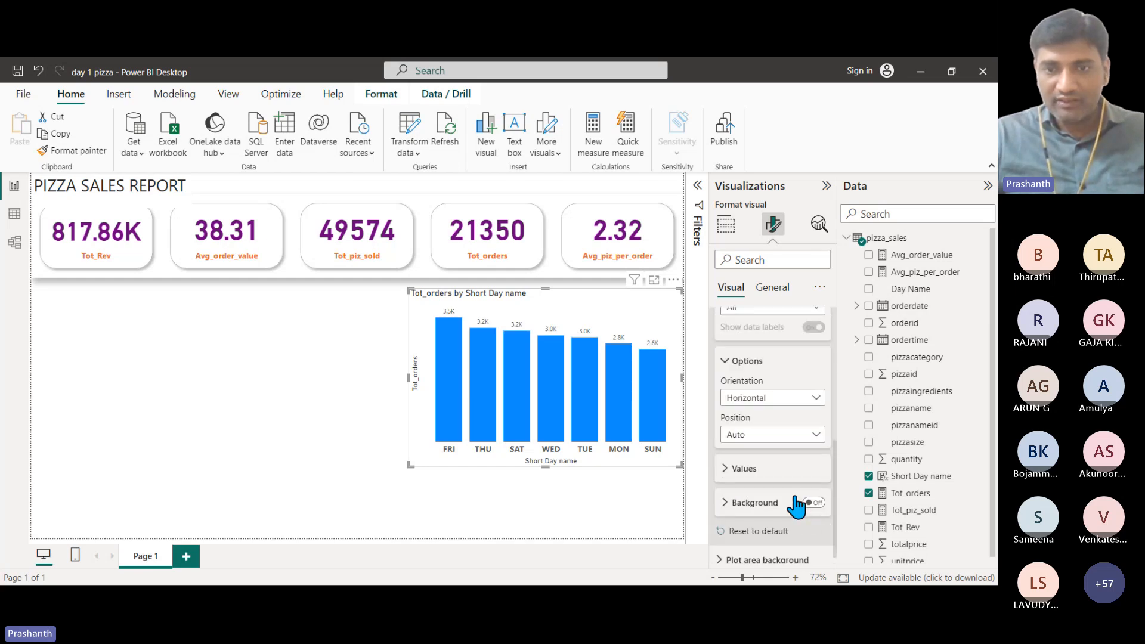
left_click(730, 459)
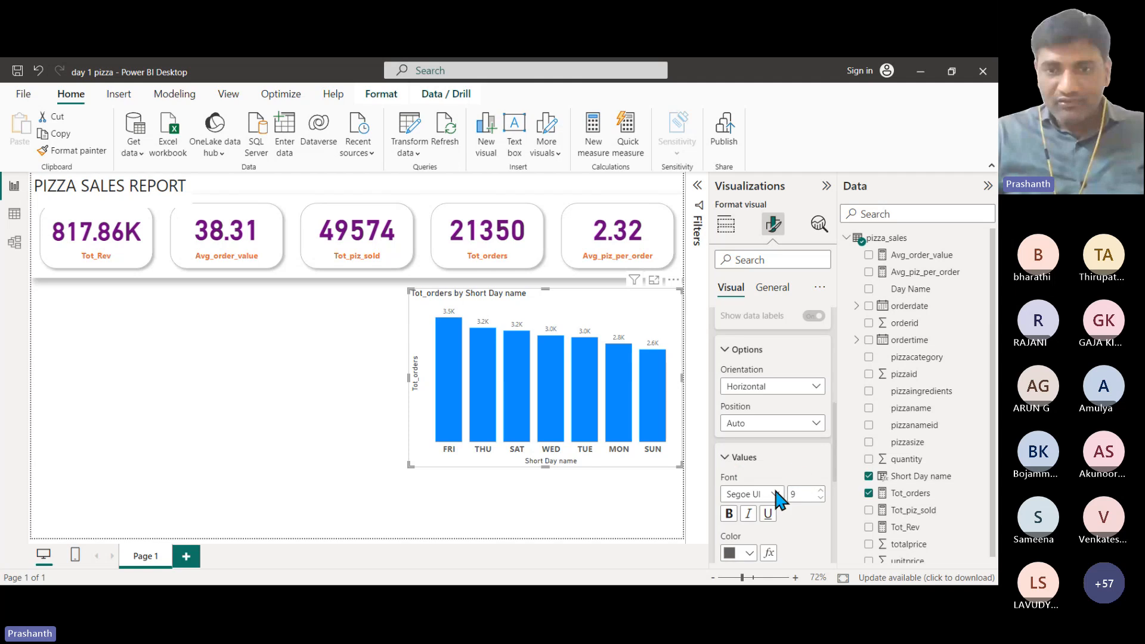
left_click(728, 514)
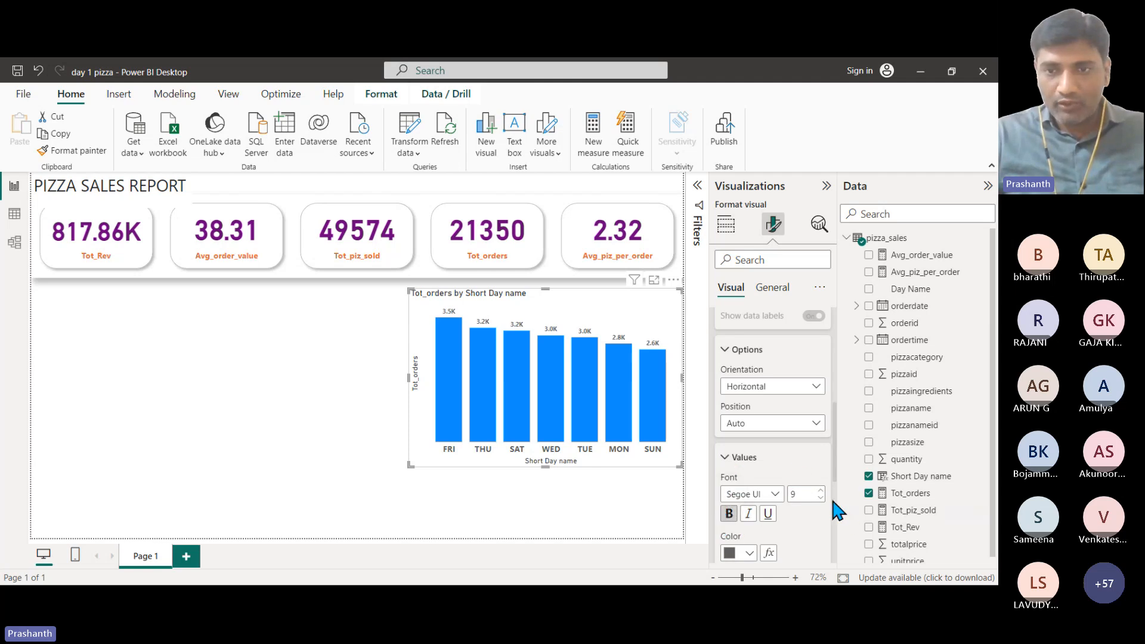
left_click(822, 491)
left_click(822, 491)
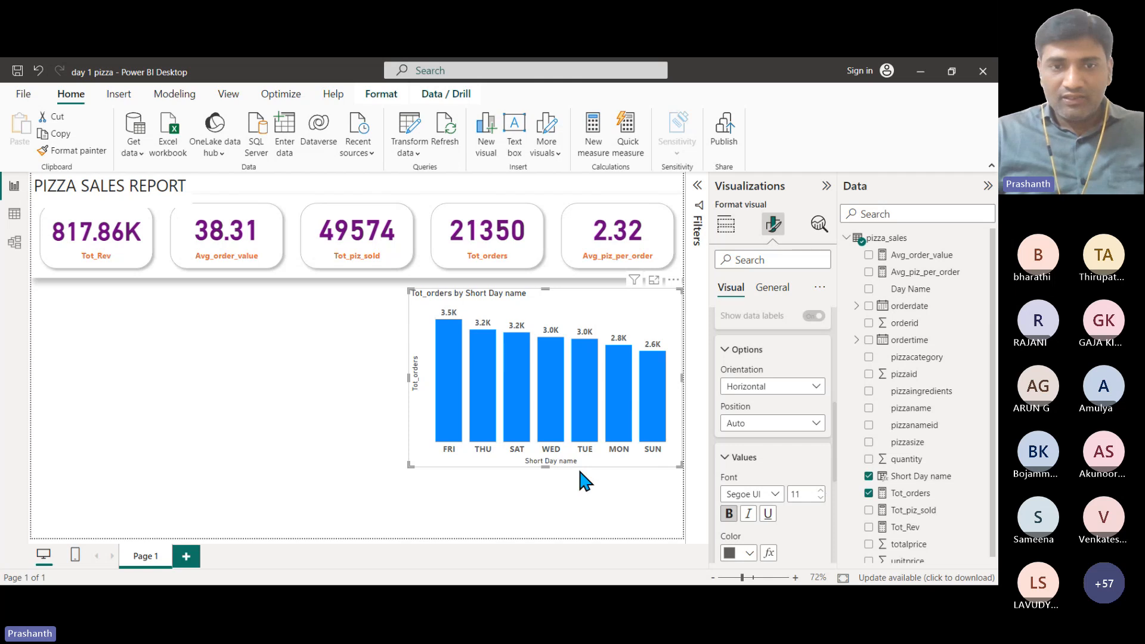
left_click(725, 352)
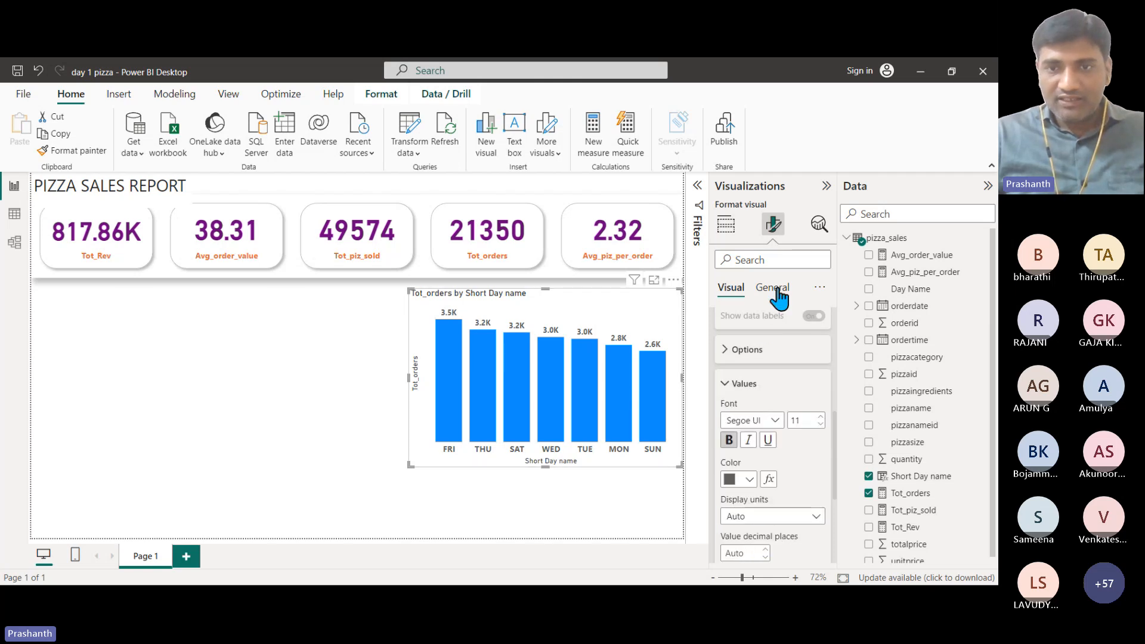
Set the column chart's title text to Daily trend of orders.
left_click(775, 289)
left_click(723, 355)
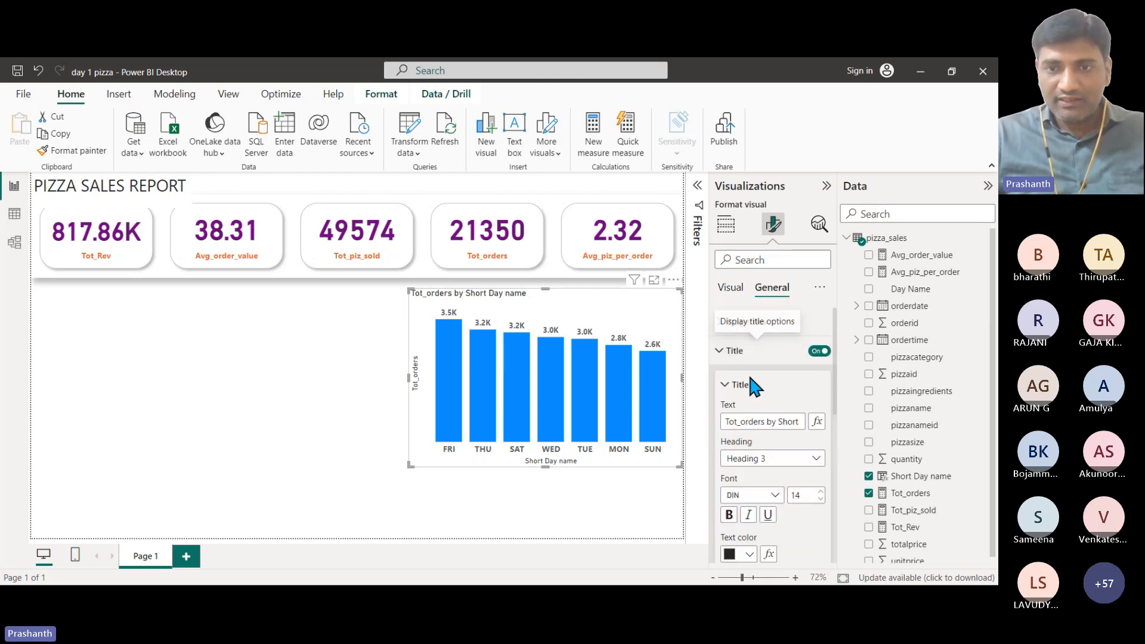
left_click(763, 427)
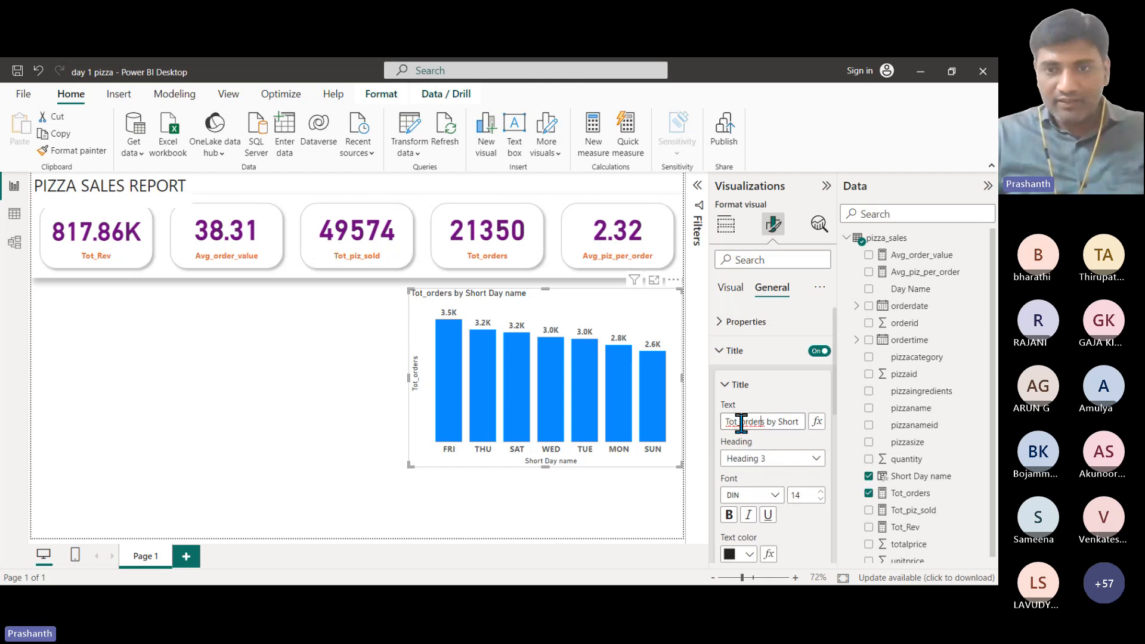
left_click(741, 422)
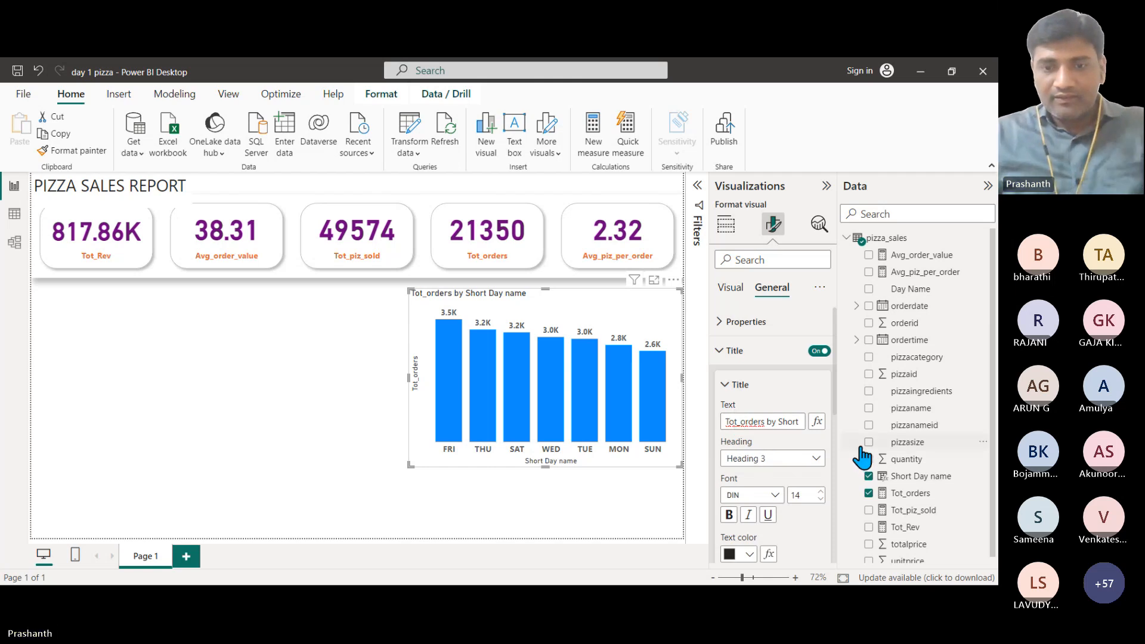
key("BackSpace")
key("BackSpace")
key("BackSpace")
key("BackSpace")
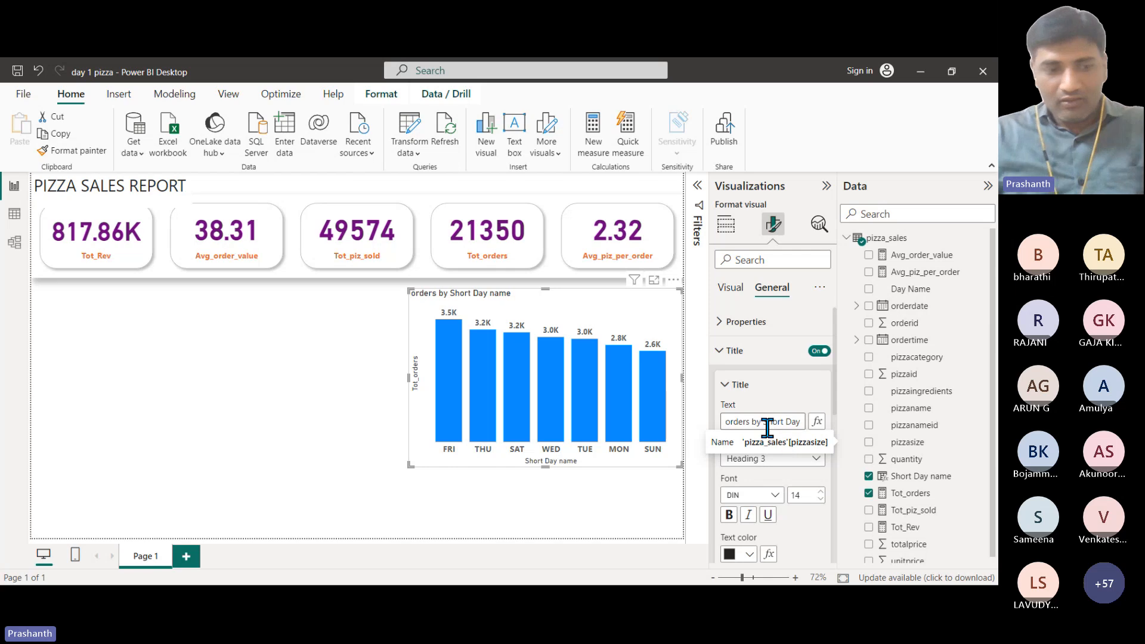
key("ctrl+a")
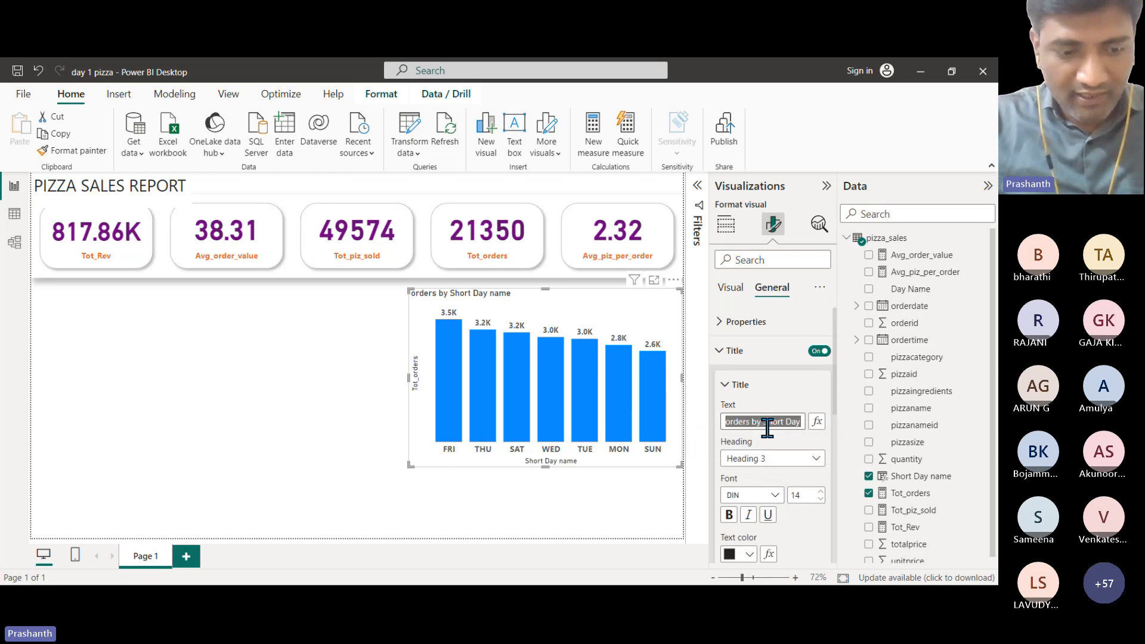
type("Daily t")
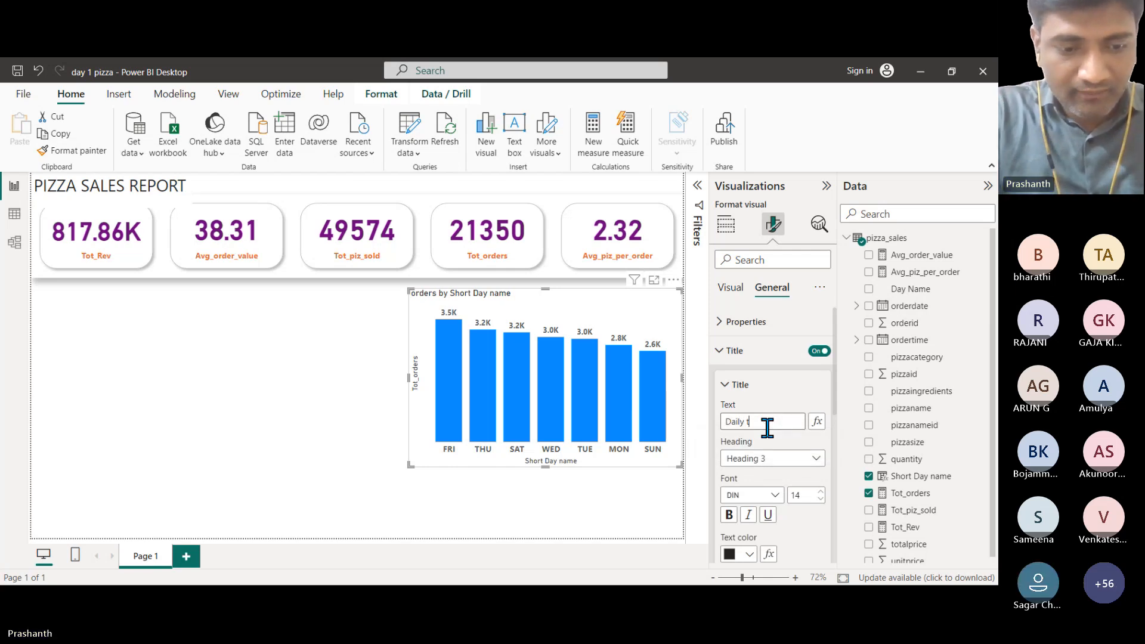
type("rend of ")
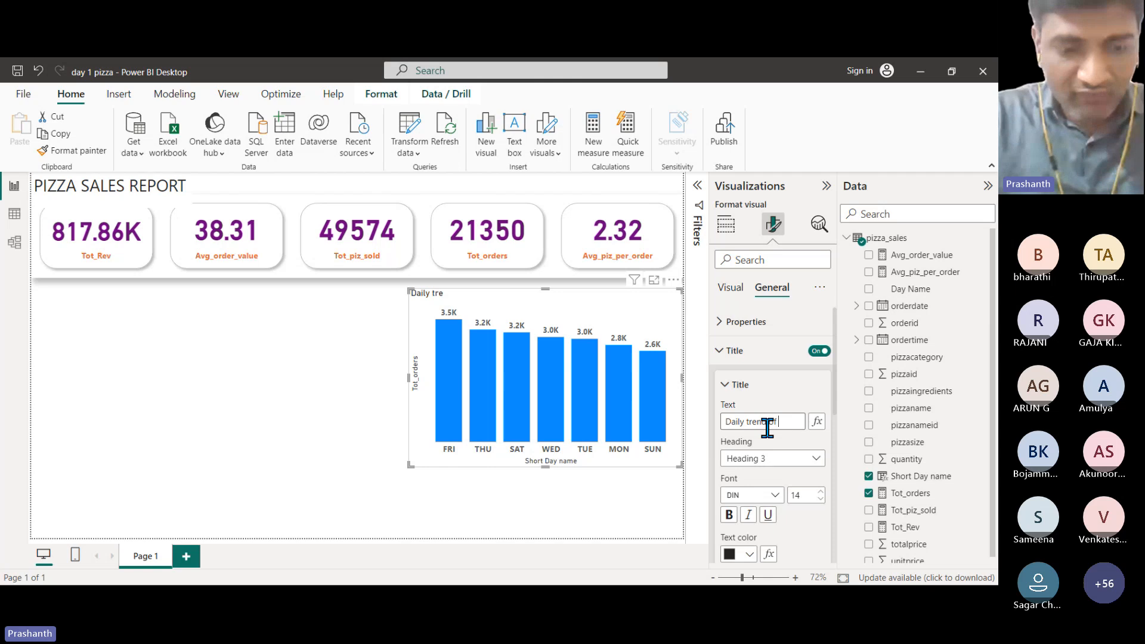
type("orders")
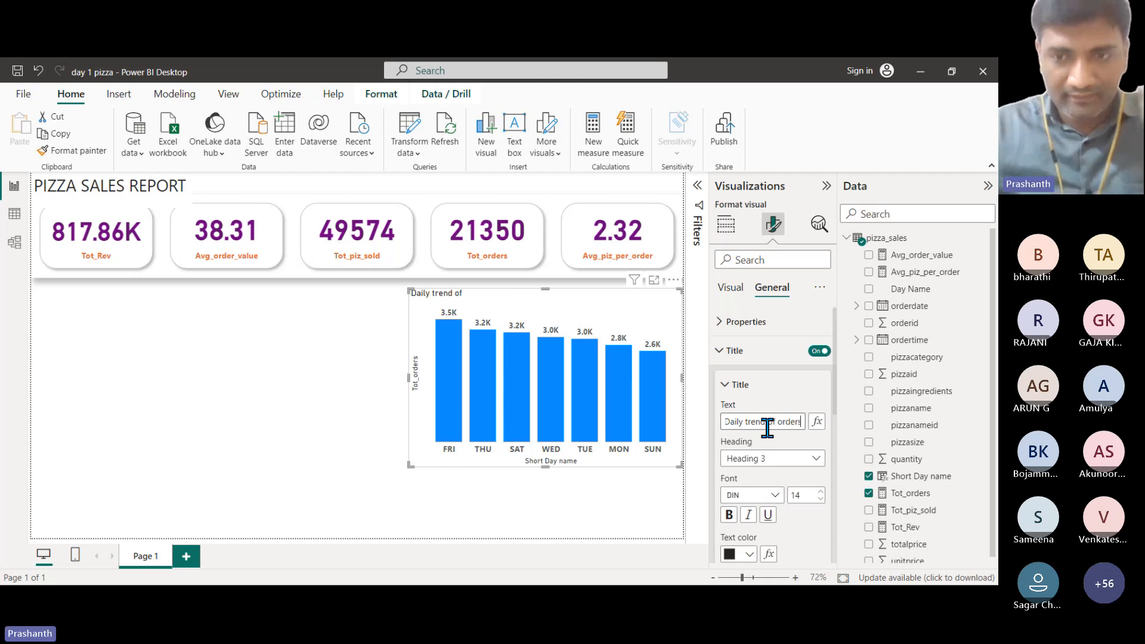
left_click(586, 500)
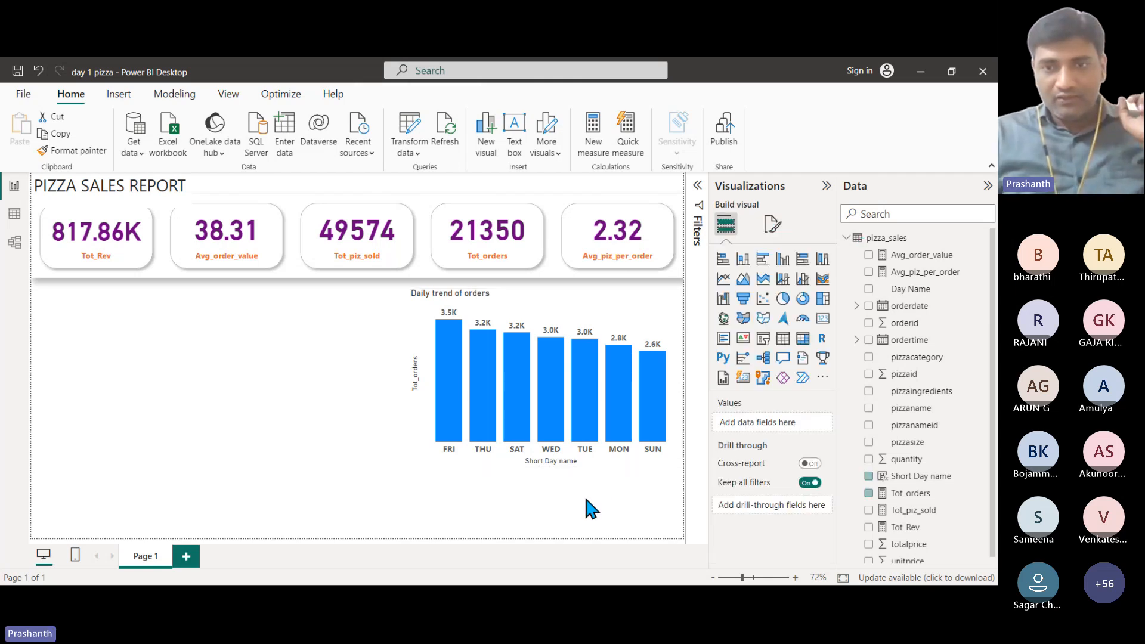
Review the orderdate, Day Name and Short Day name columns in the pizza_sales table data, and return to the report page.
left_click(532, 299)
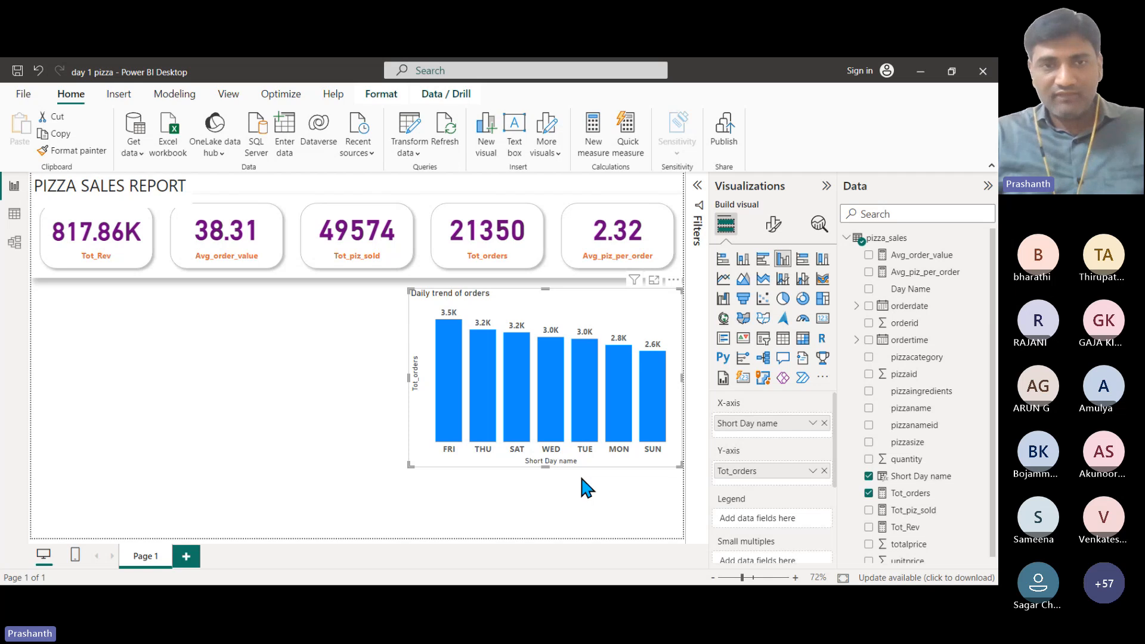
left_click(15, 216)
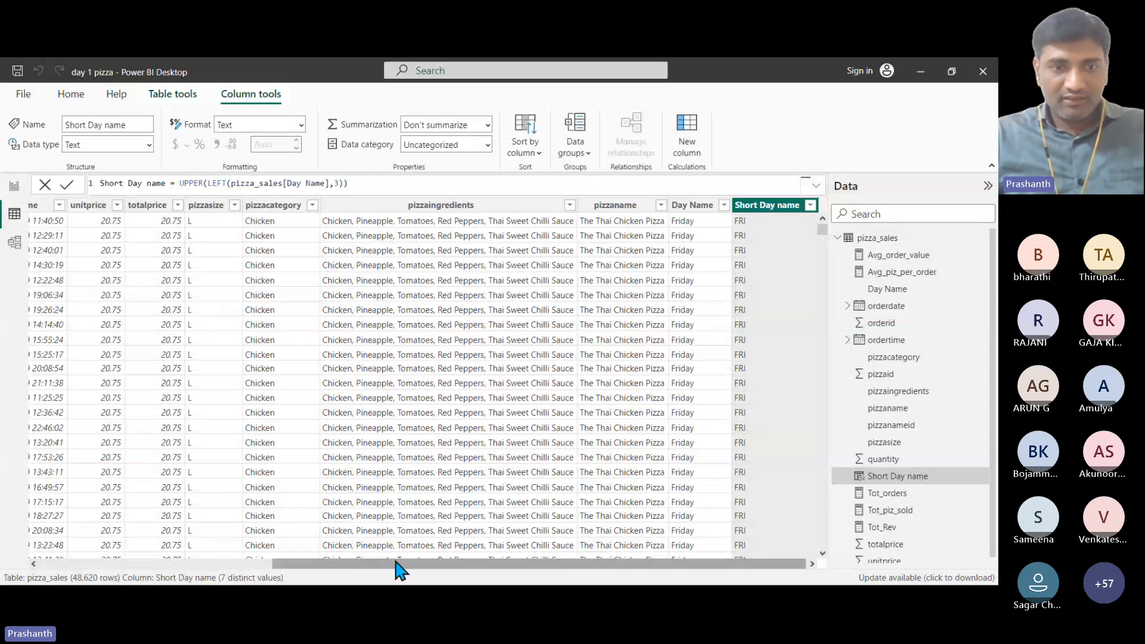
left_click_drag(396, 563, 271, 563)
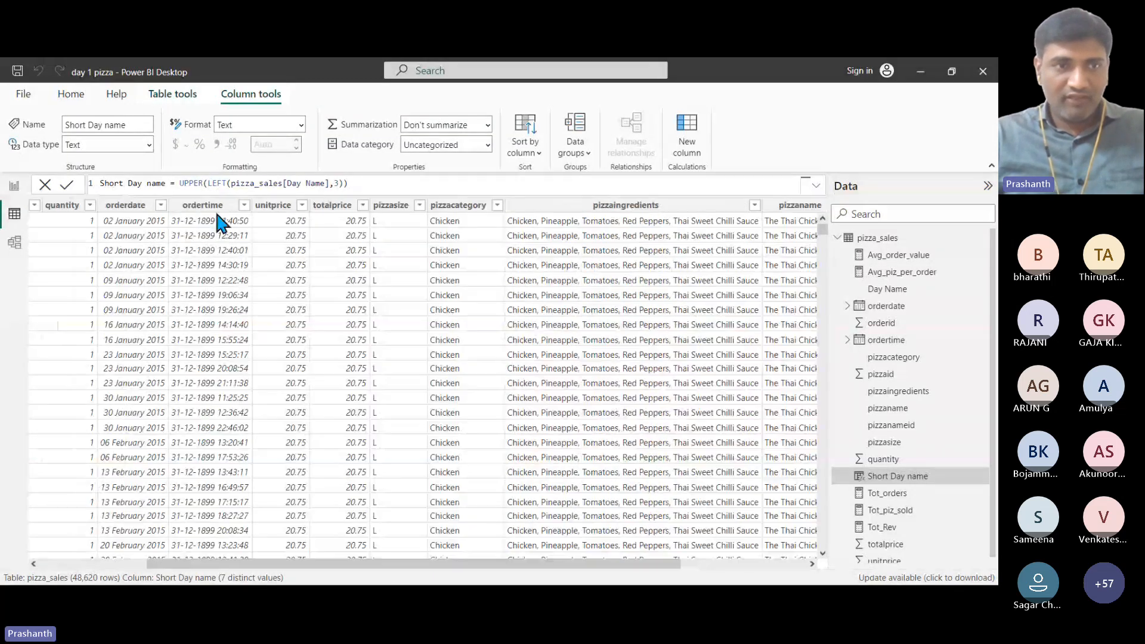
left_click(128, 207)
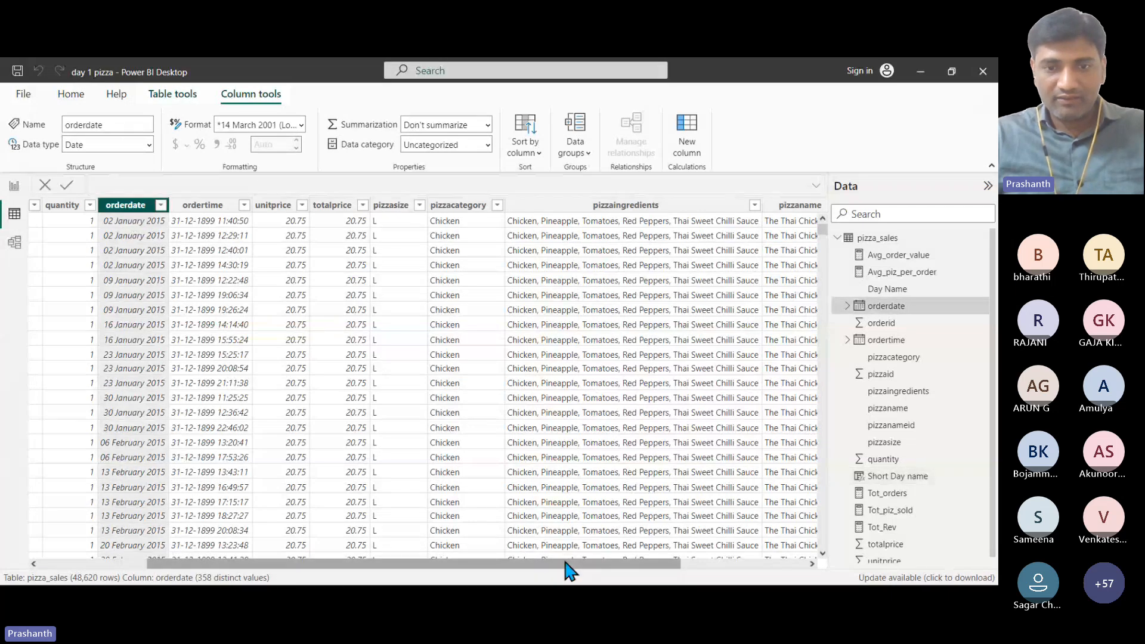
left_click_drag(565, 563, 734, 576)
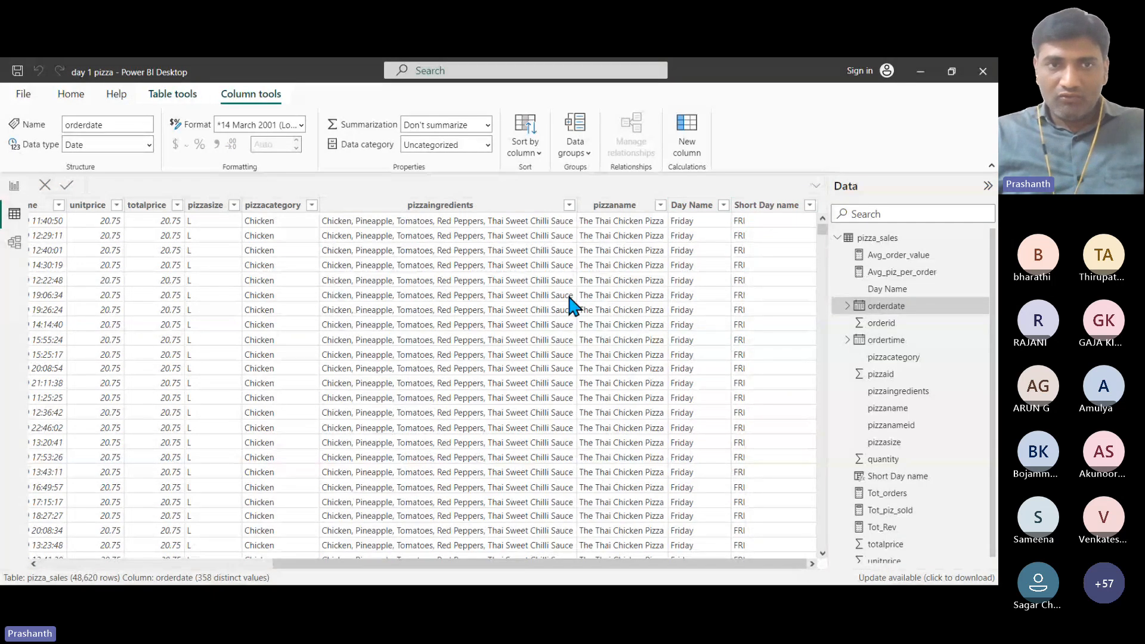
left_click(14, 185)
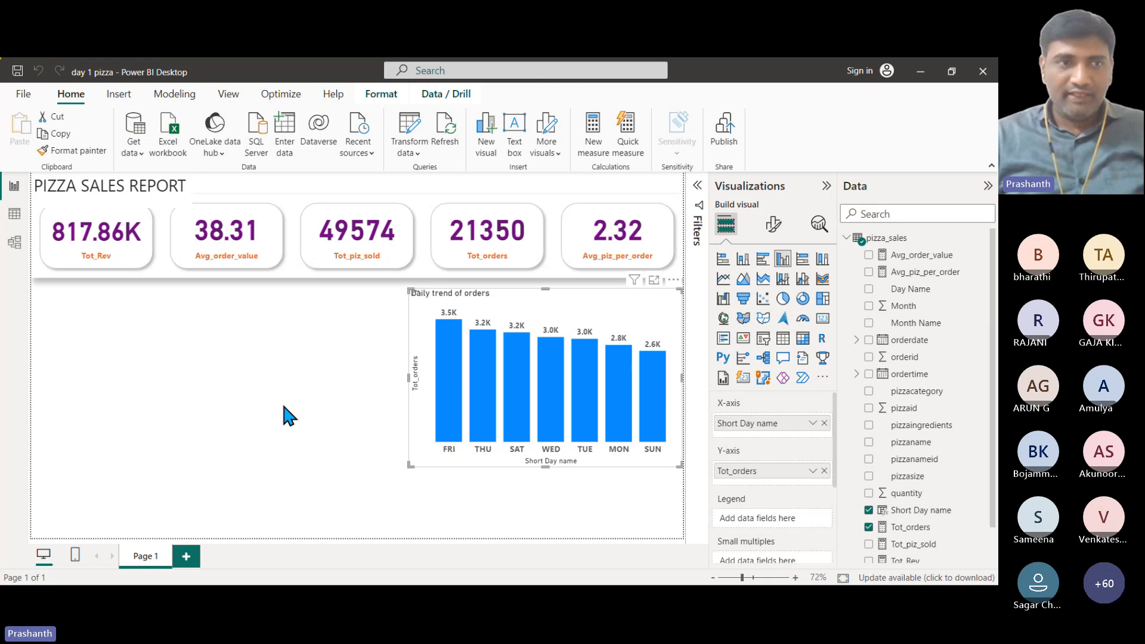
Examine the Month Name and Month columns at the end of the pizza_sales table data.
left_click(8, 217)
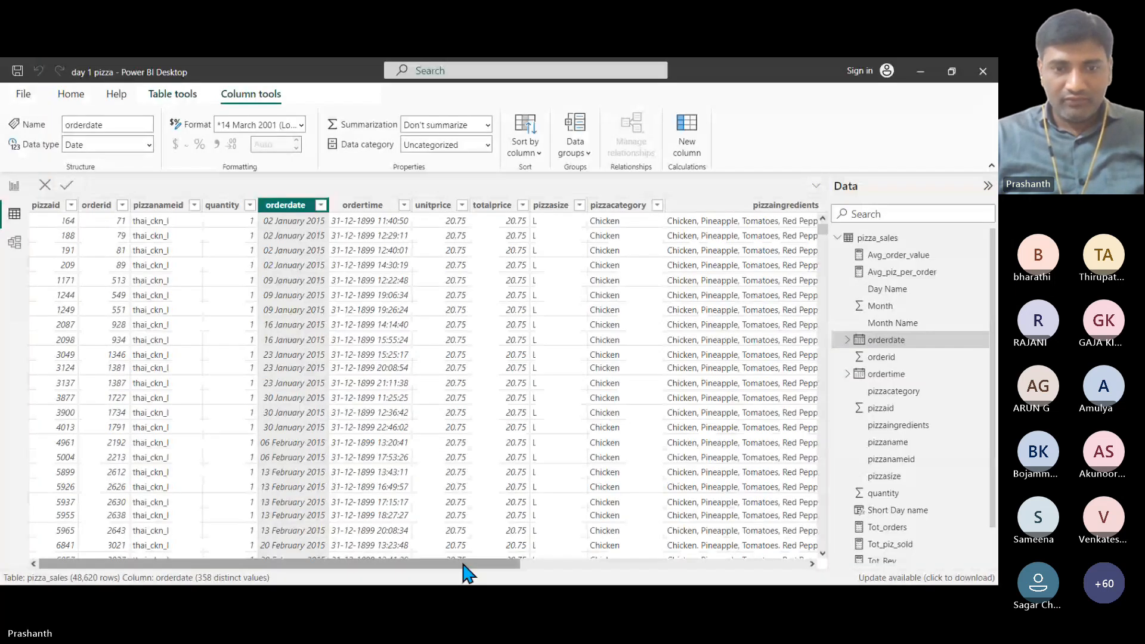
left_click_drag(465, 563, 799, 563)
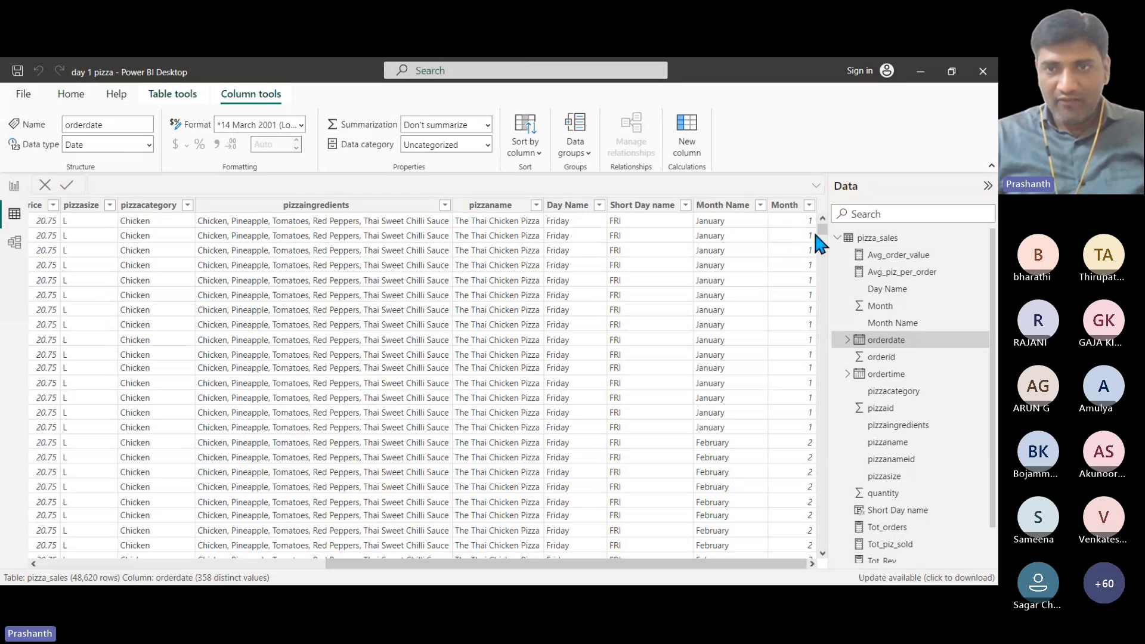
Compare the Month Name and Month values in rows further down the pizza_sales table, and return to the report page.
left_click_drag(822, 230, 822, 372)
scroll(746, 451, "up", 20)
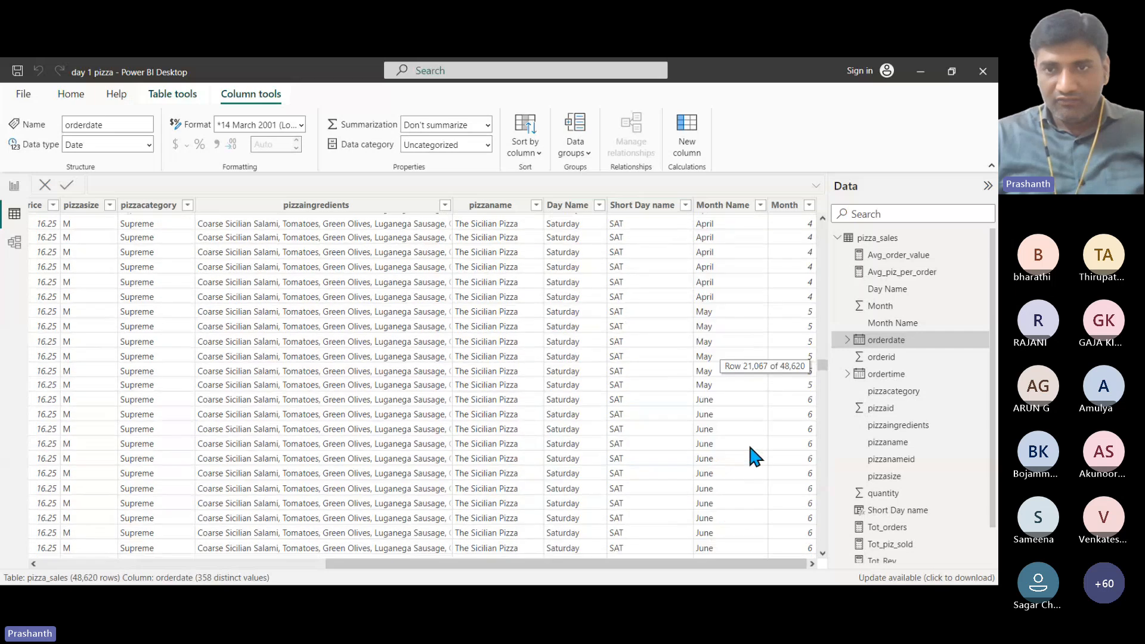
scroll(763, 358, "up", 15)
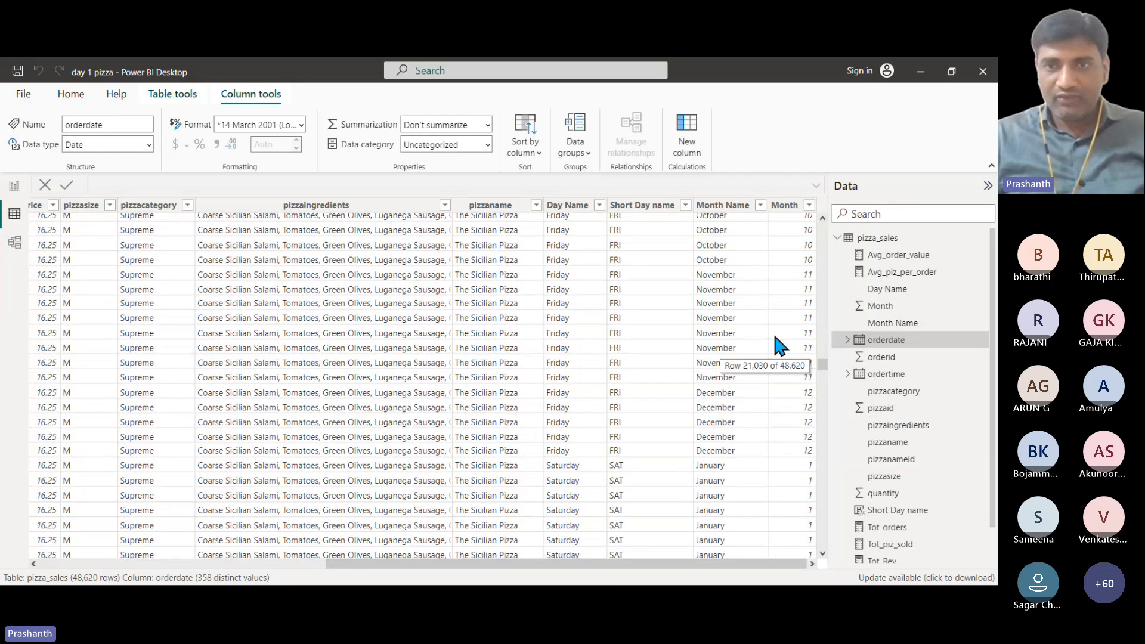
scroll(763, 358, "up", 10)
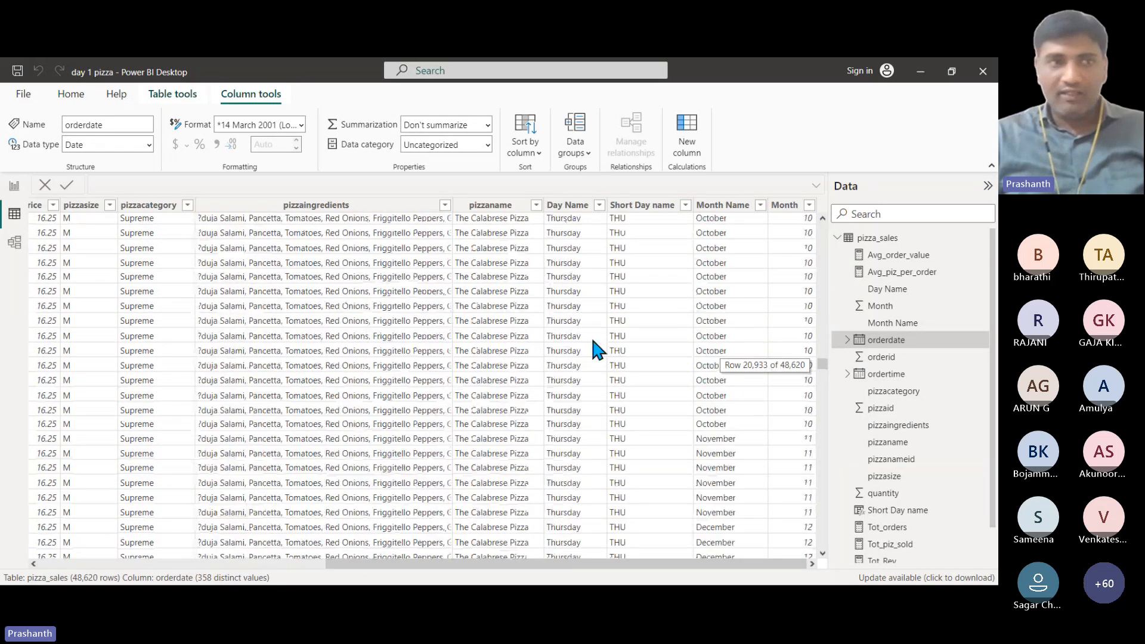
left_click(14, 185)
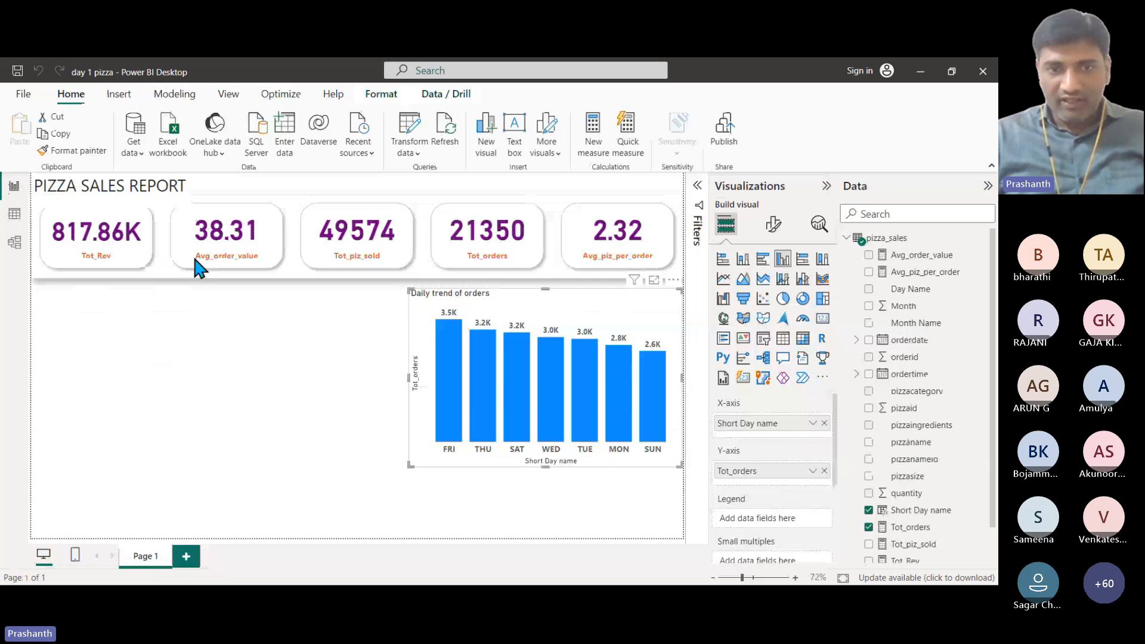
Add a clustered bar chart of Tot_orders by Month Name in the empty report area and convert it to a line chart.
left_click(319, 394)
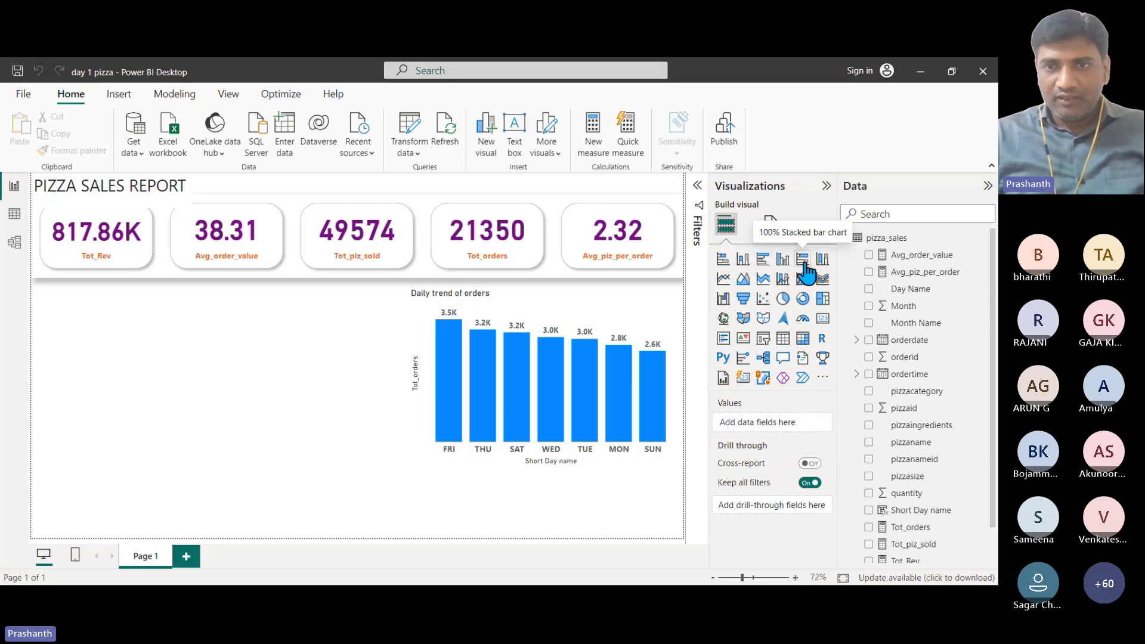
left_click(763, 260)
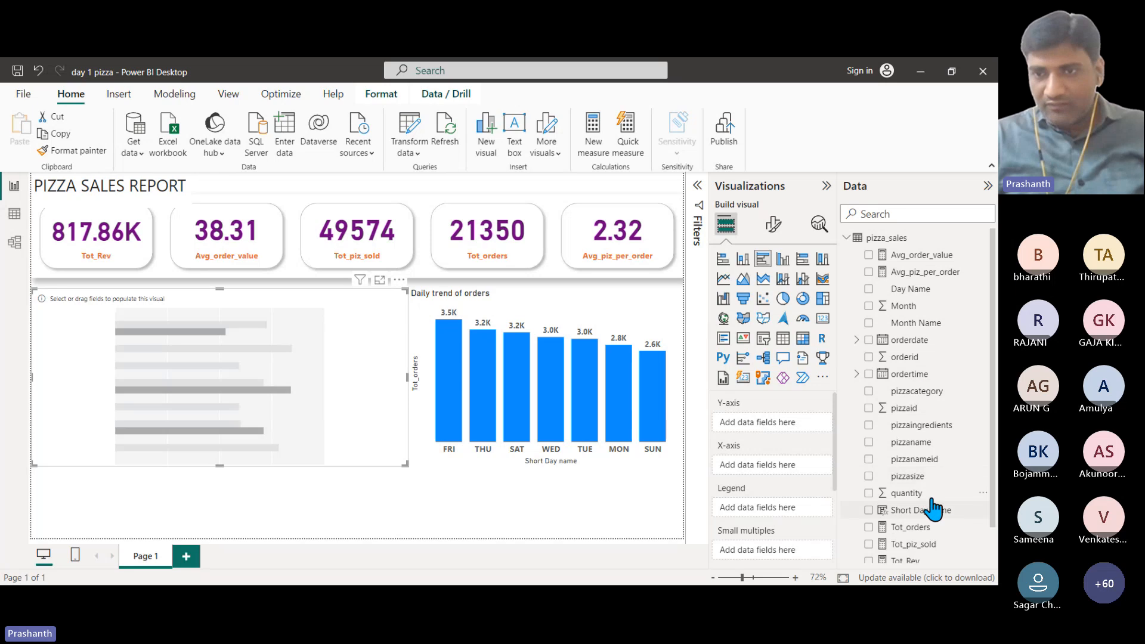
left_click_drag(923, 324, 778, 419)
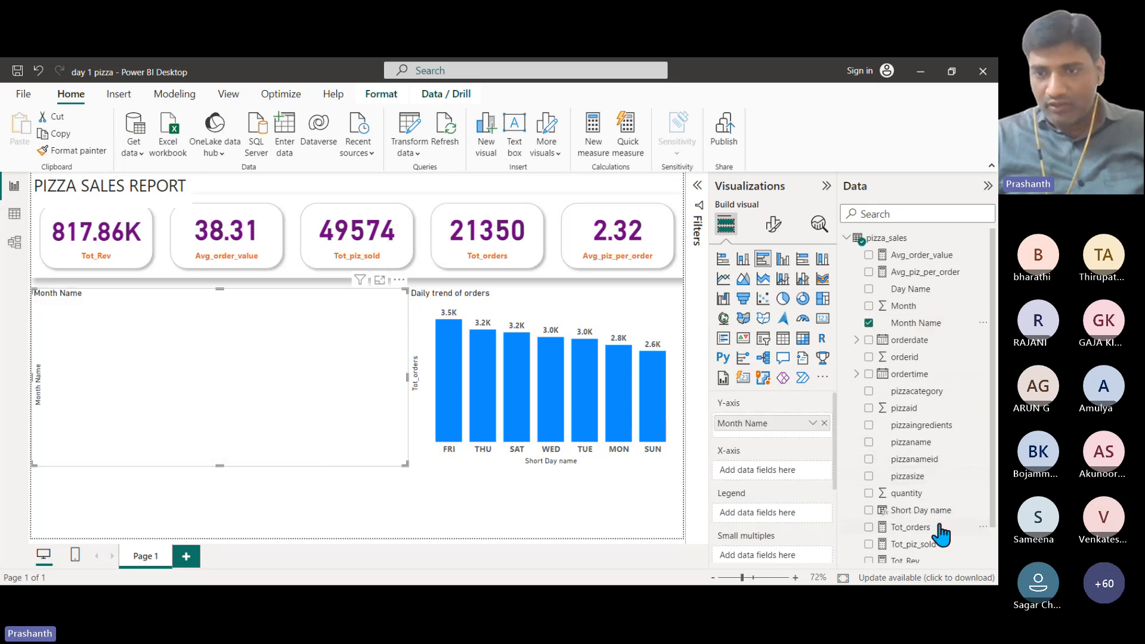
left_click_drag(928, 531, 797, 477)
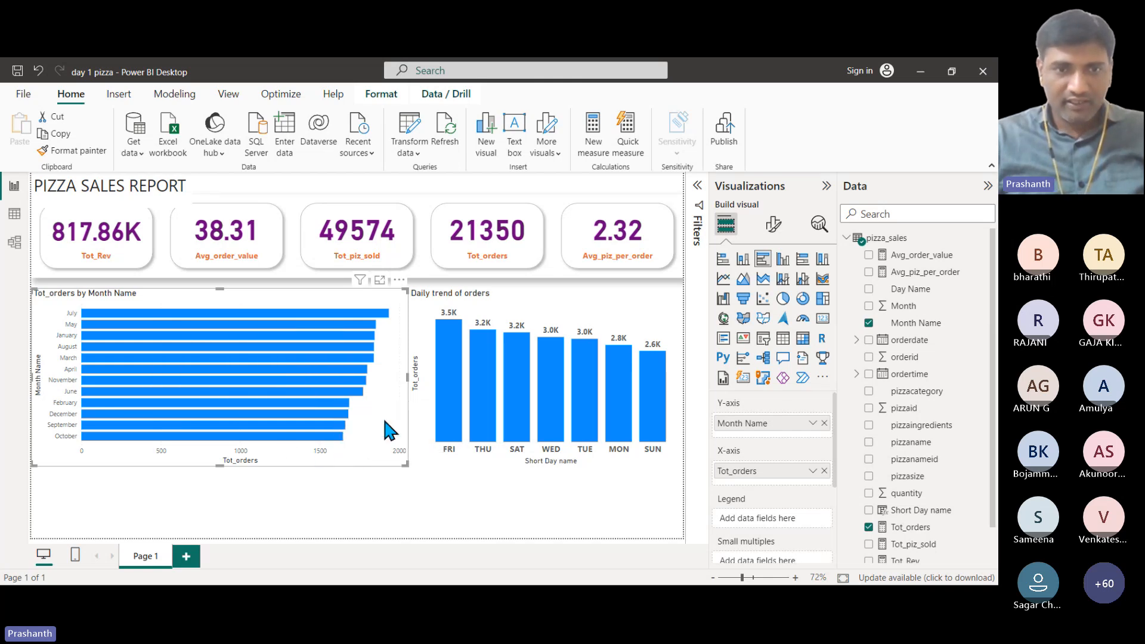
left_click(722, 279)
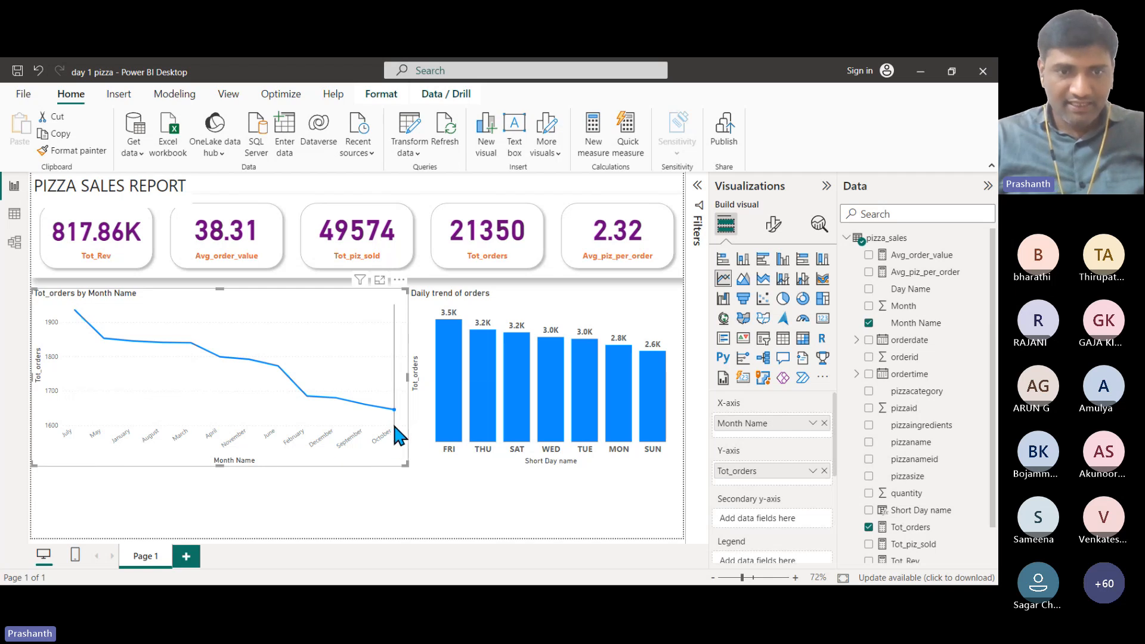
Sort the line chart's axis by Tot_orders in ascending order.
mouse_move(394, 426)
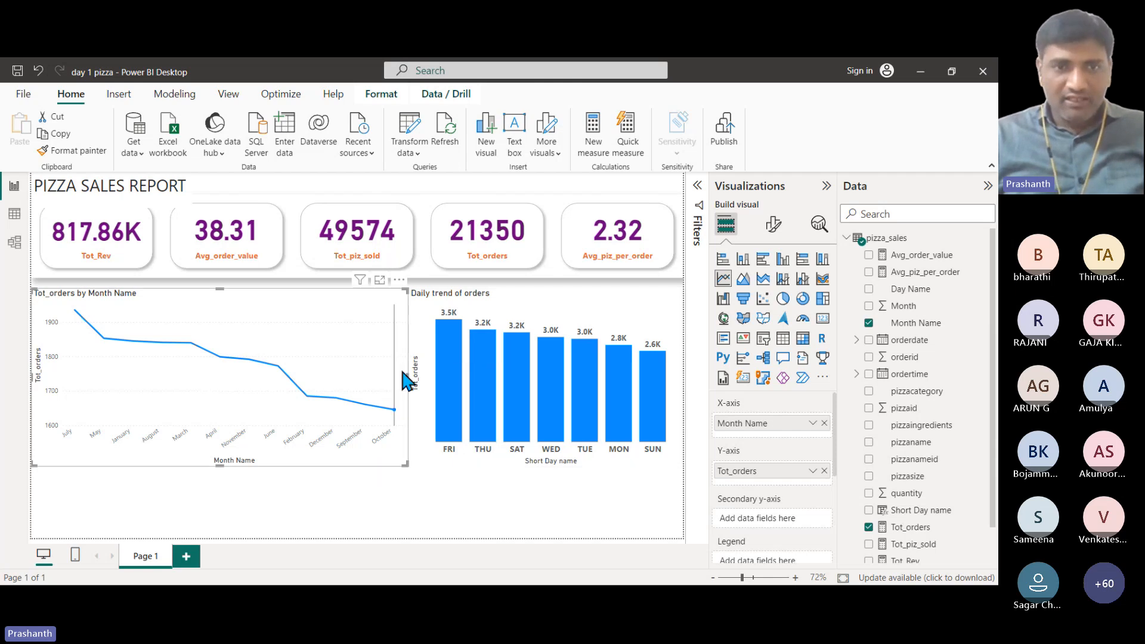
left_click(399, 280)
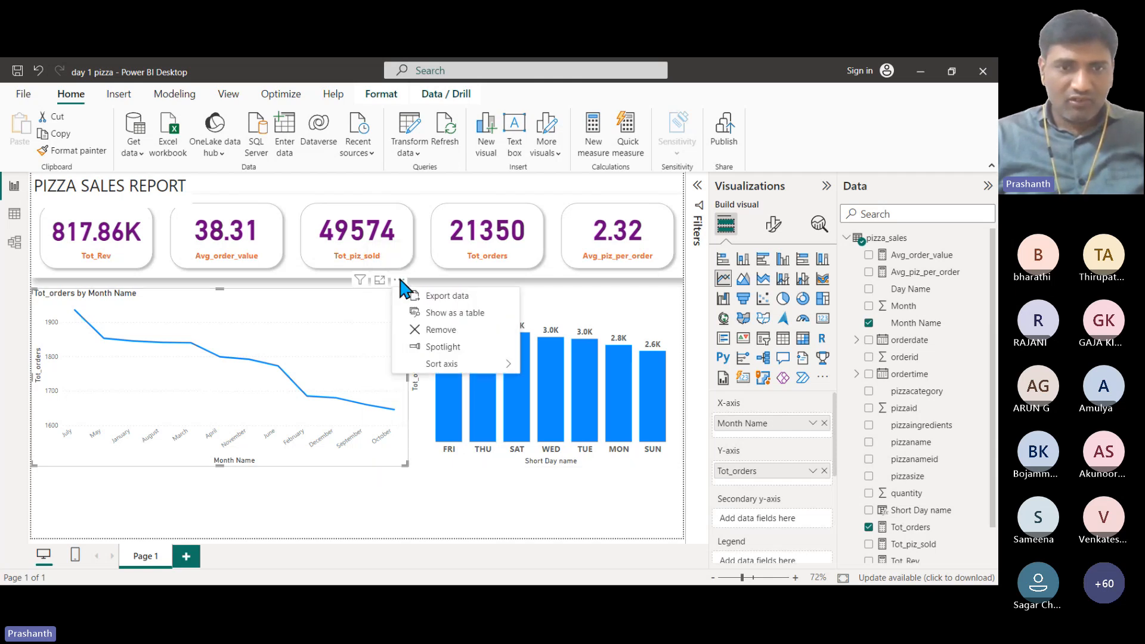
mouse_move(453, 364)
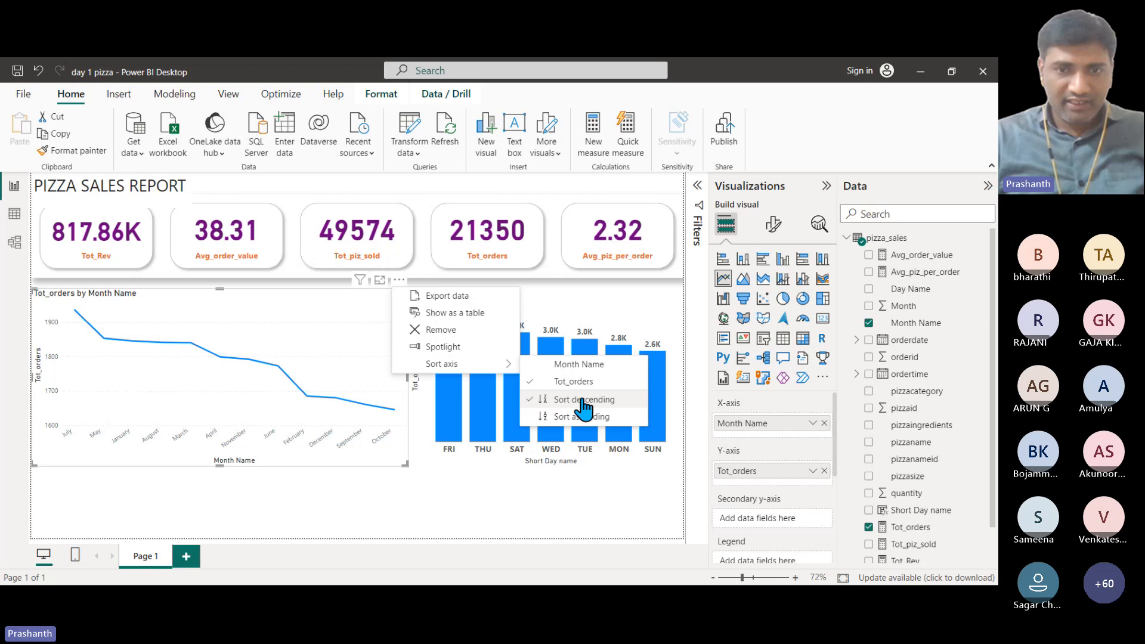
left_click(583, 416)
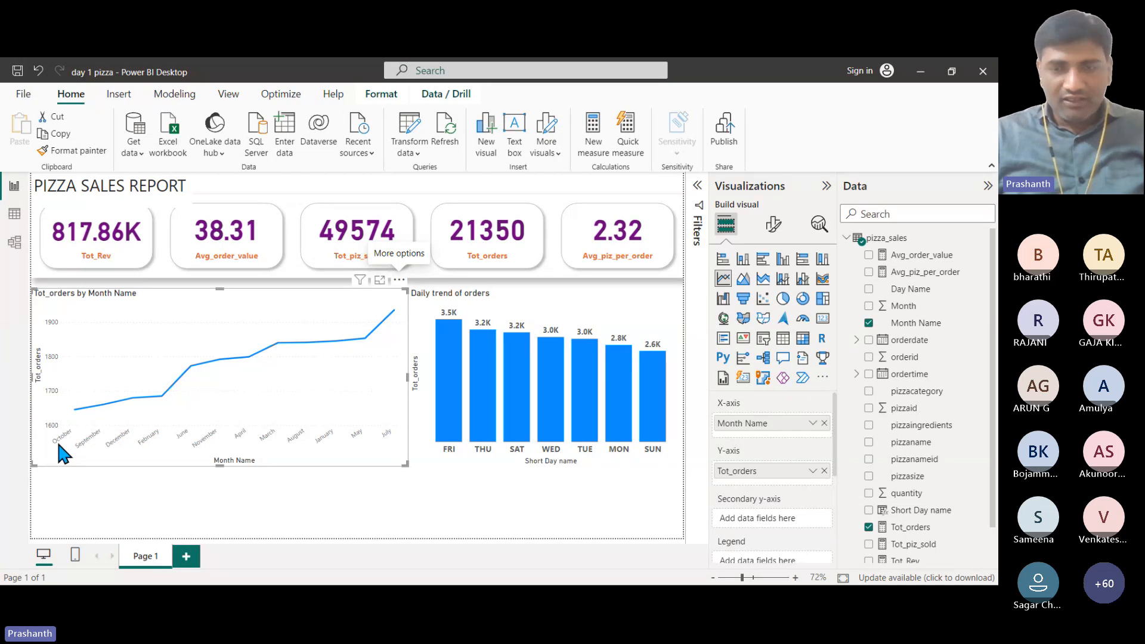
left_click(929, 325)
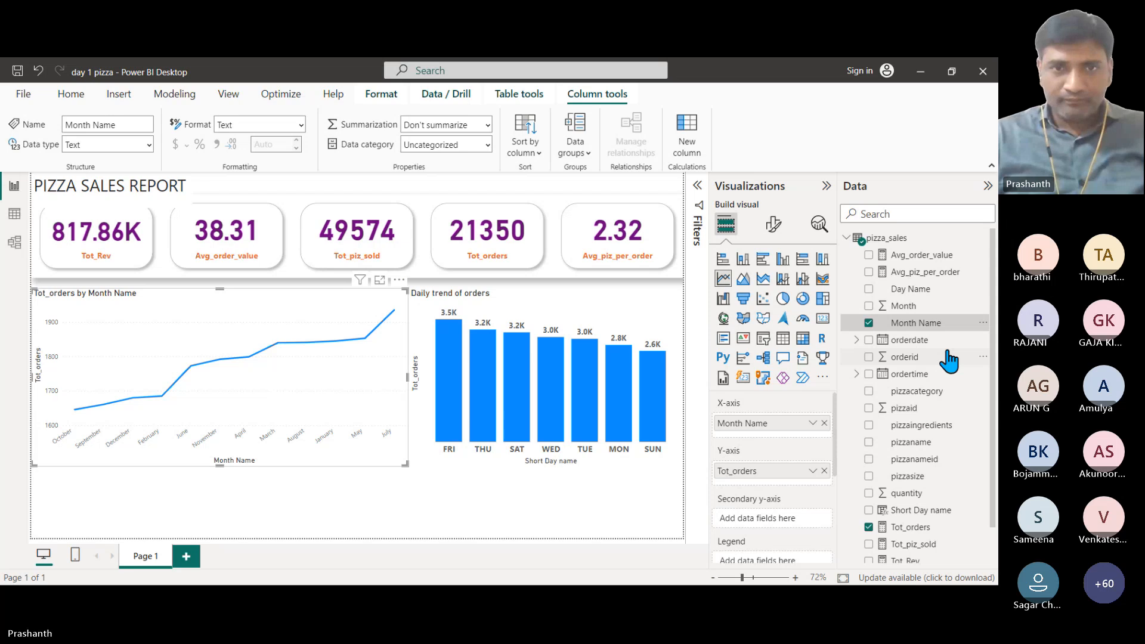
left_click(538, 151)
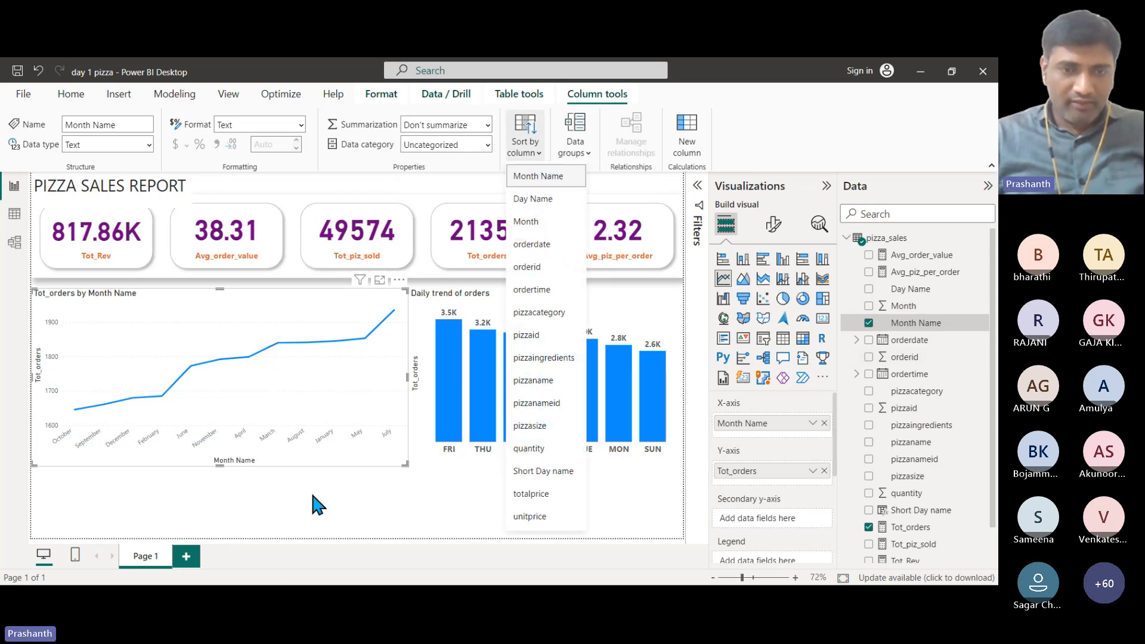
left_click(85, 457)
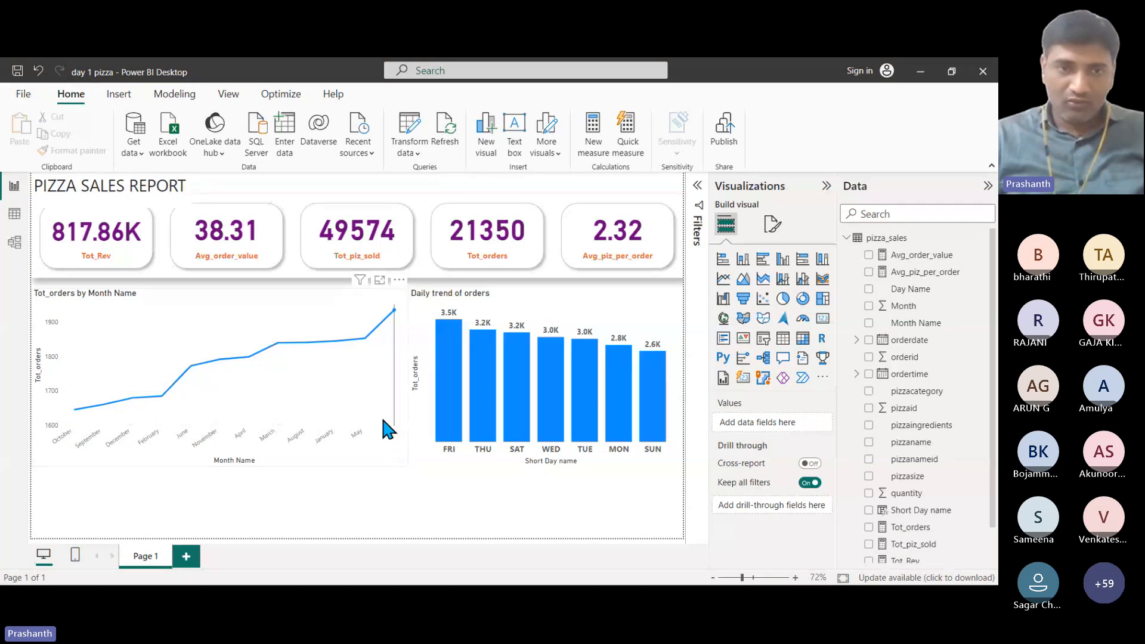
Sort the line chart's axis by Month Name.
left_click(399, 281)
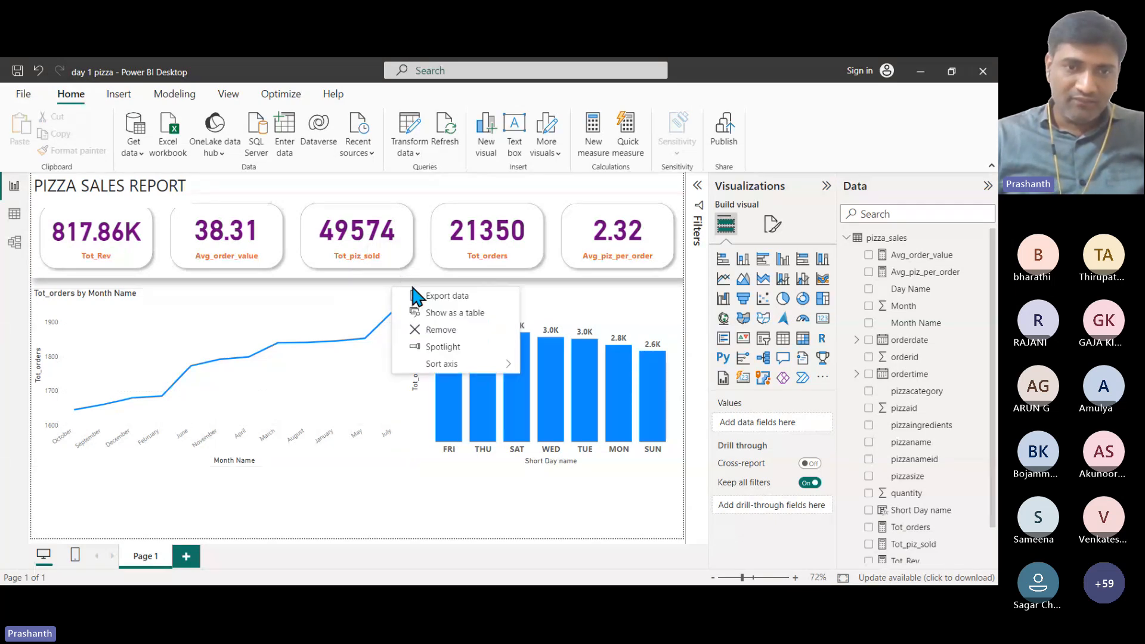
mouse_move(446, 363)
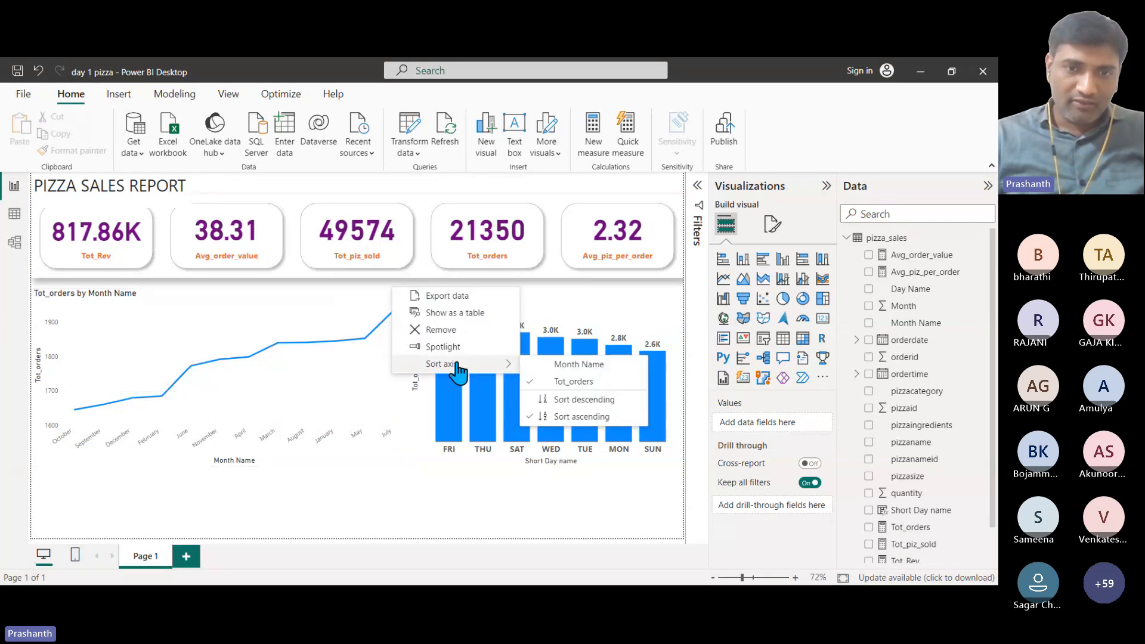
left_click(569, 364)
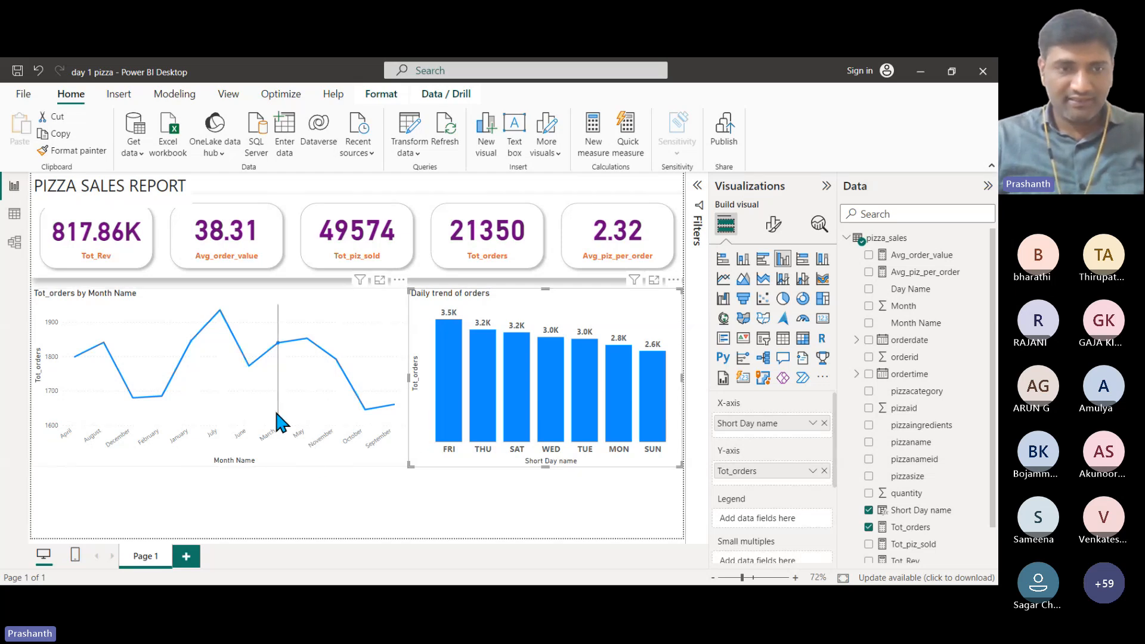
Examine the month order along the line chart's axis and look briefly at the pizza_sales table data.
scroll(274, 409, "up", 2)
scroll(275, 409, "down", 2)
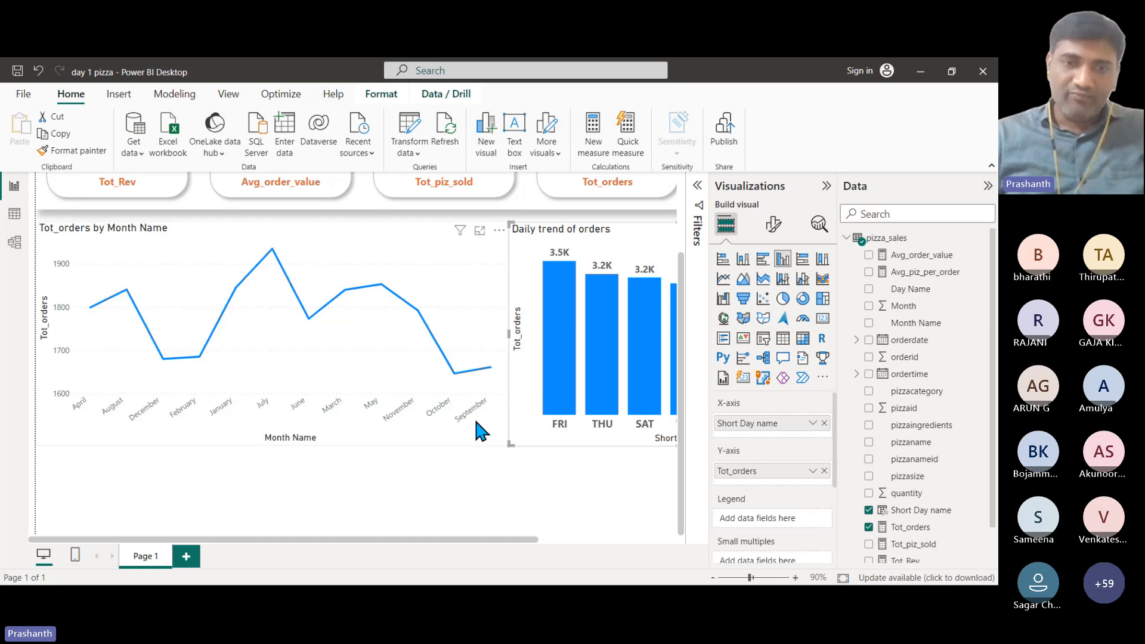
scroll(475, 421, "up", 3)
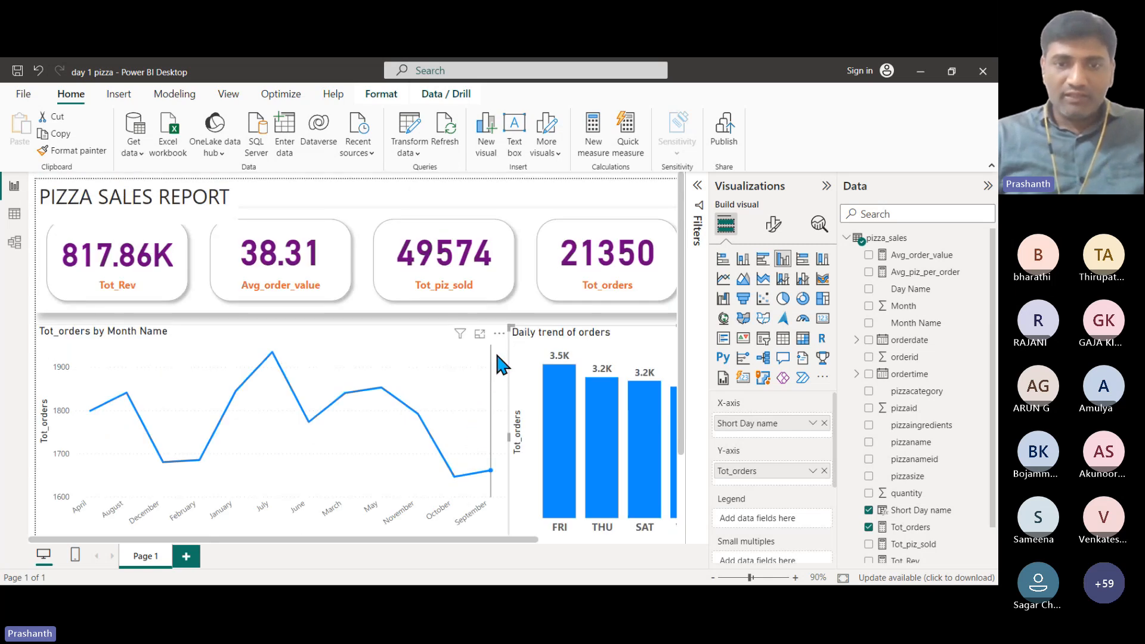
left_click(496, 356)
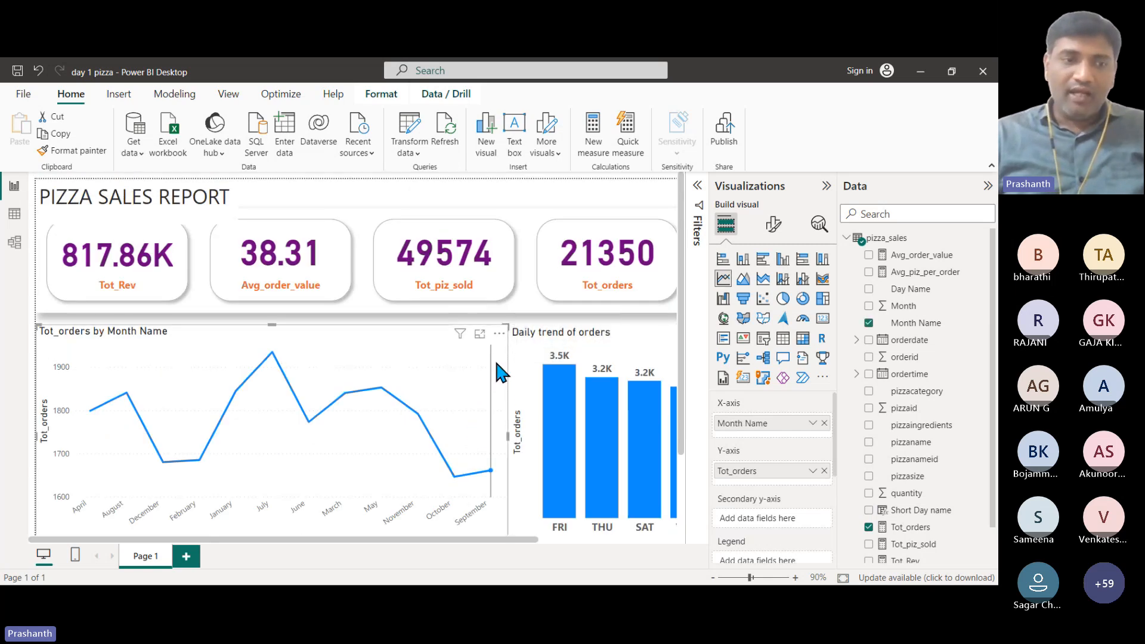
mouse_move(489, 360)
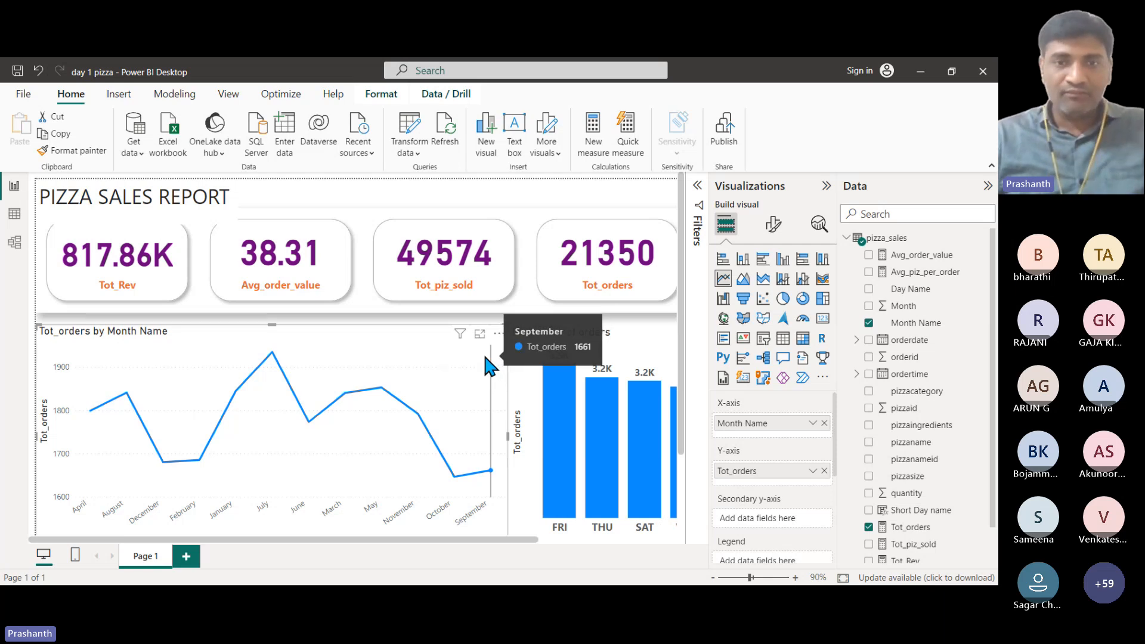
left_click(15, 215)
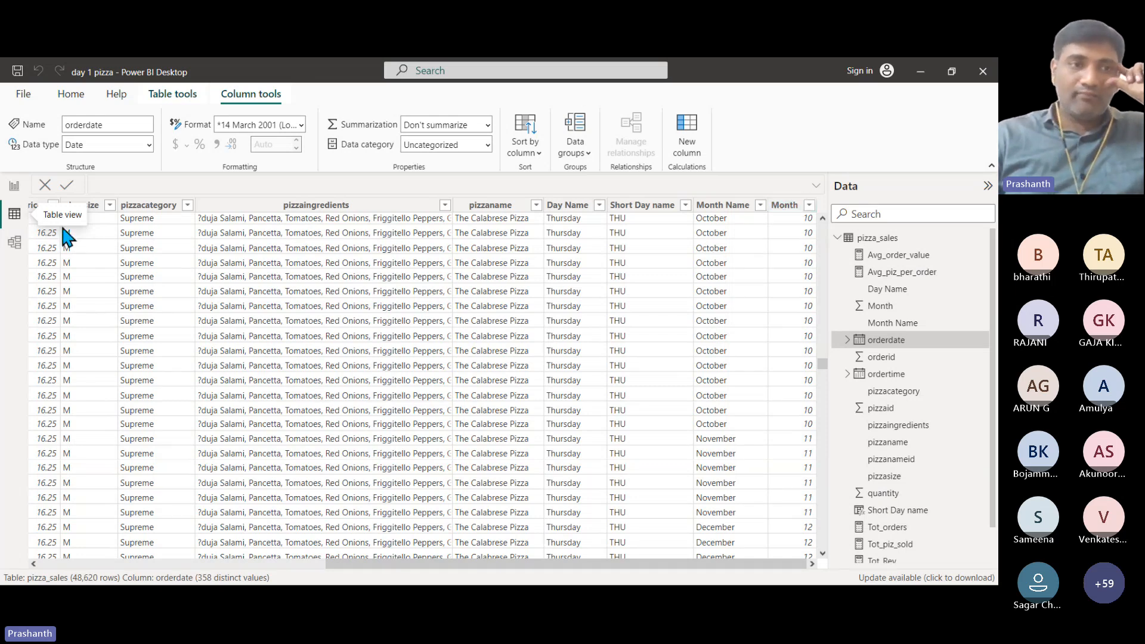
left_click(14, 185)
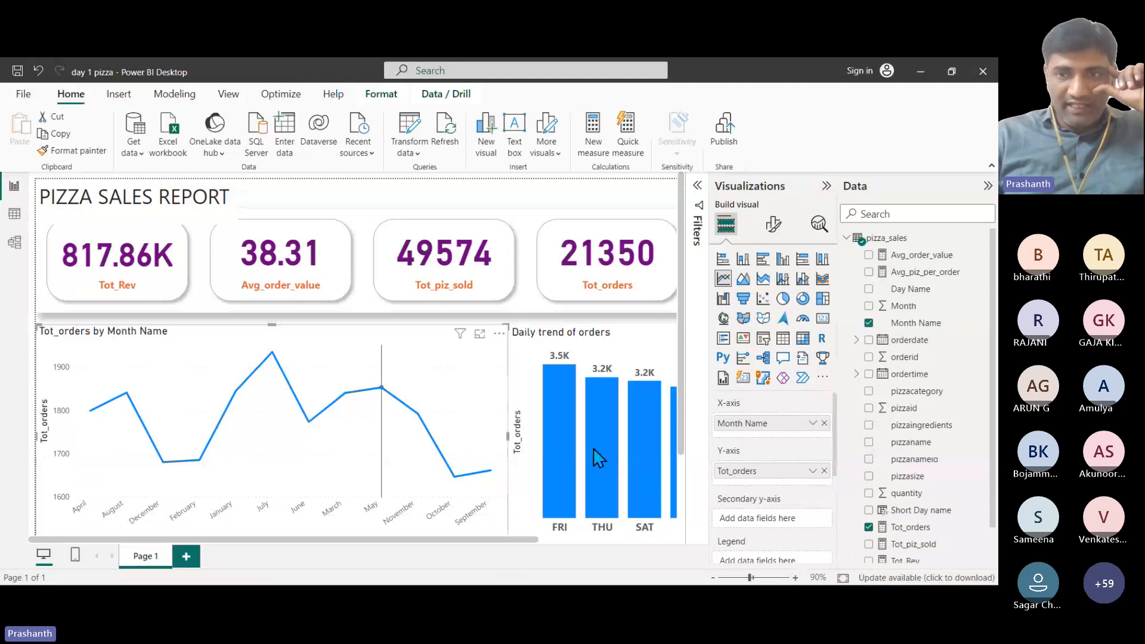
Set the Month Name column to sort by the Month column, and check the chosen sort column.
left_click(929, 326)
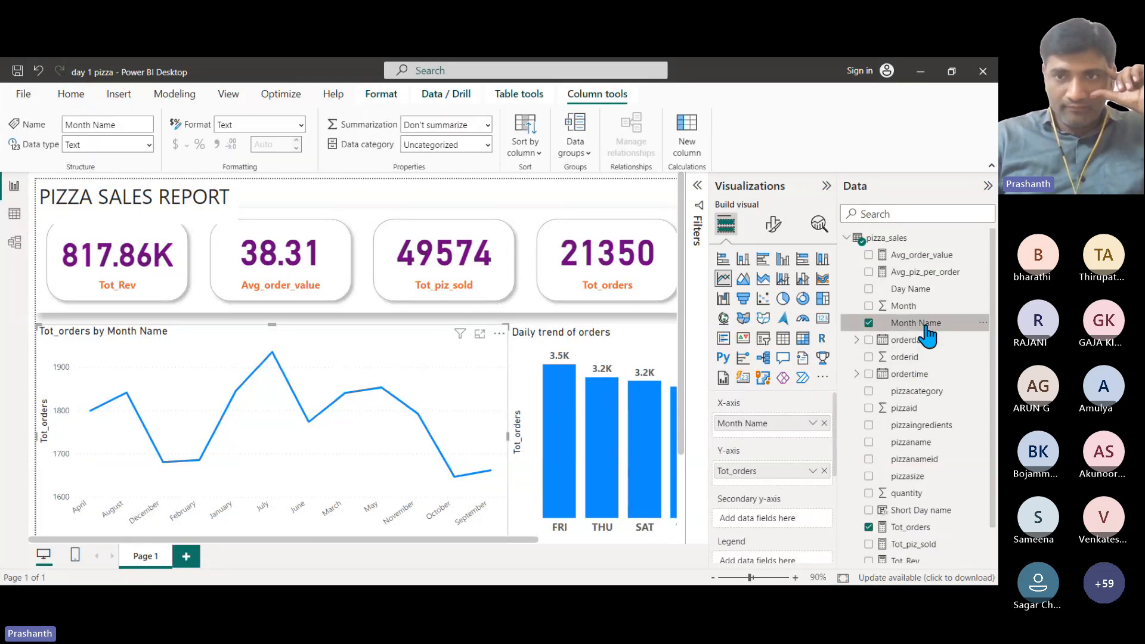
left_click(537, 152)
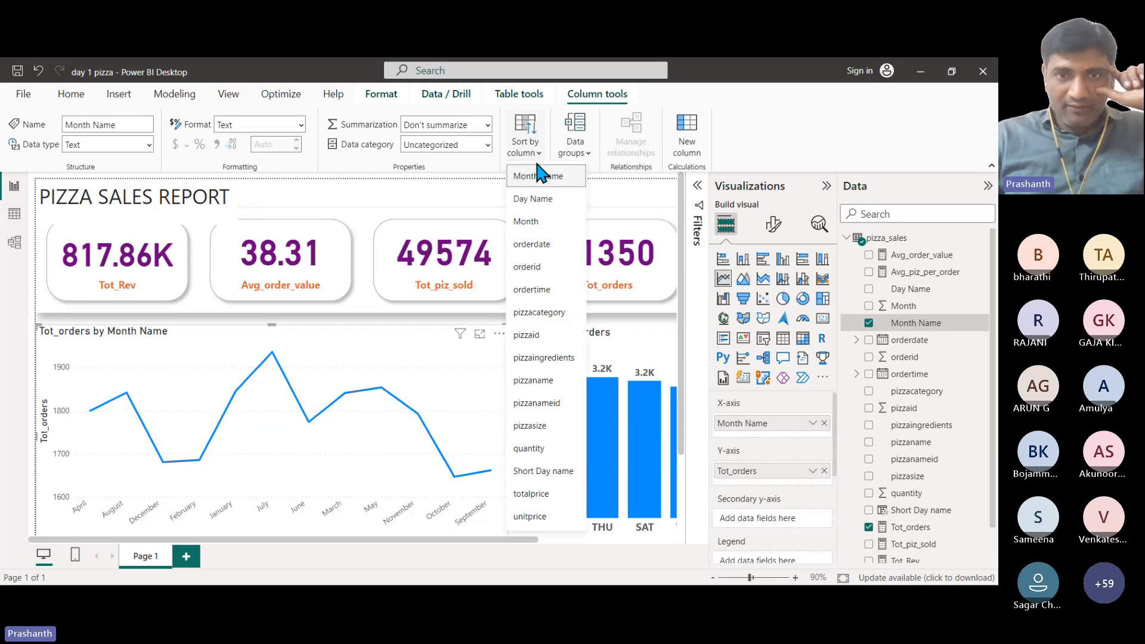
left_click(531, 221)
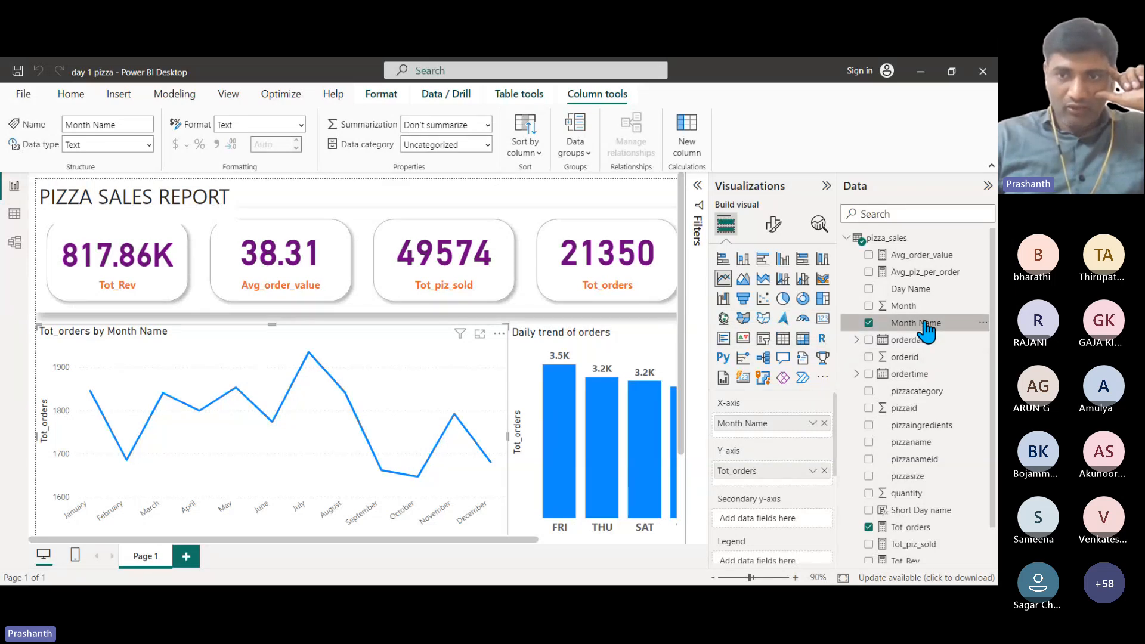
left_click(535, 148)
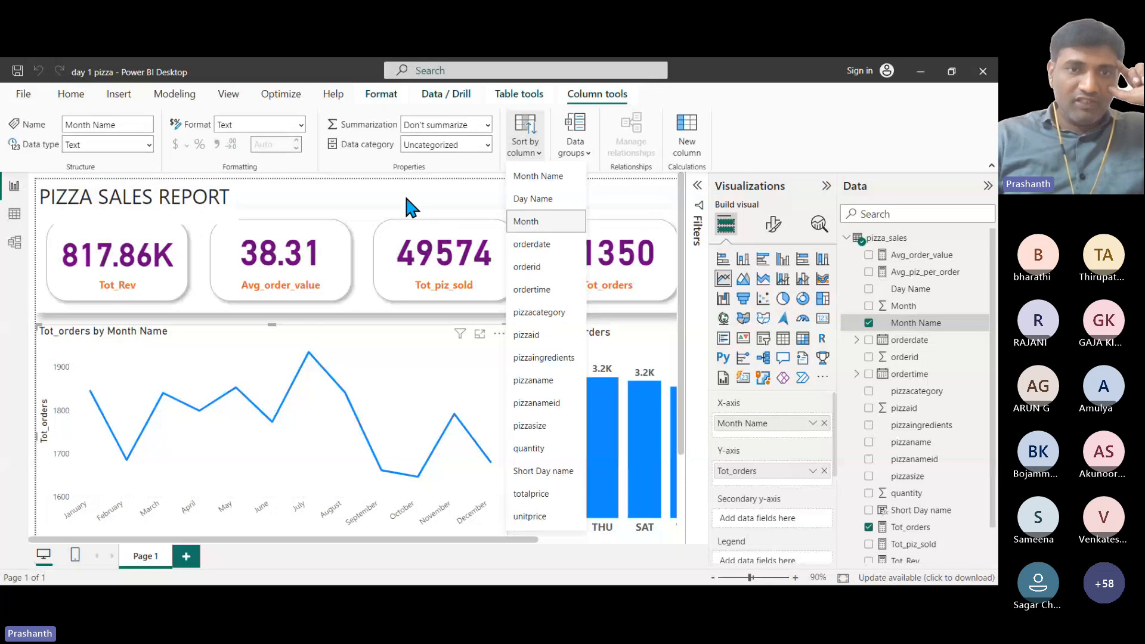
left_click(263, 531)
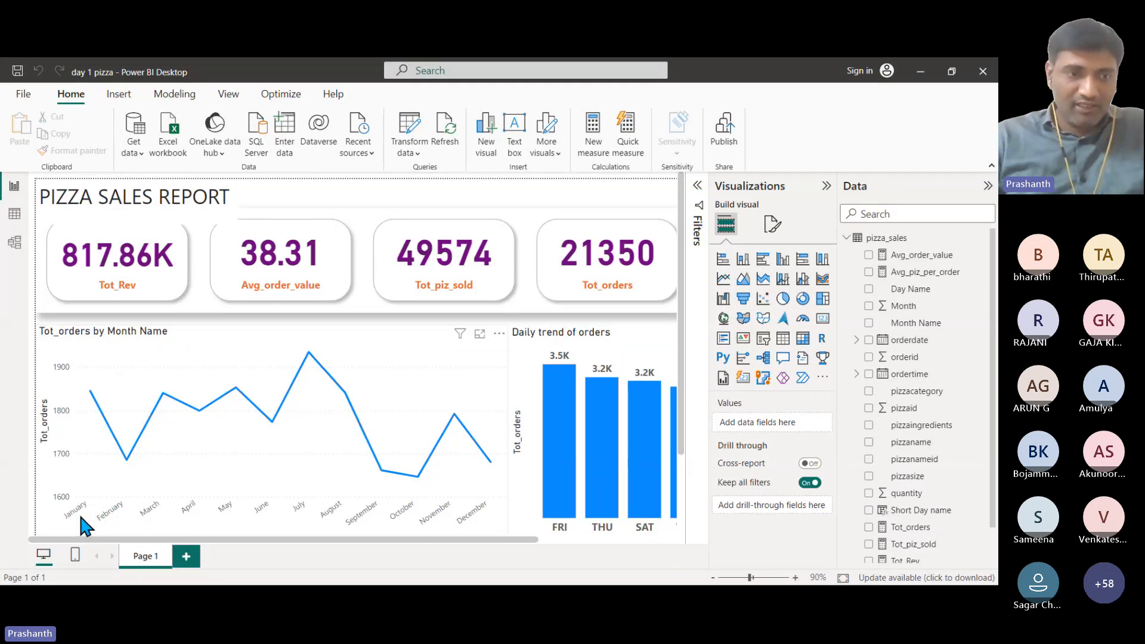
Sort the Daily trend of orders column chart's axis by Short Day name.
mouse_move(371, 484)
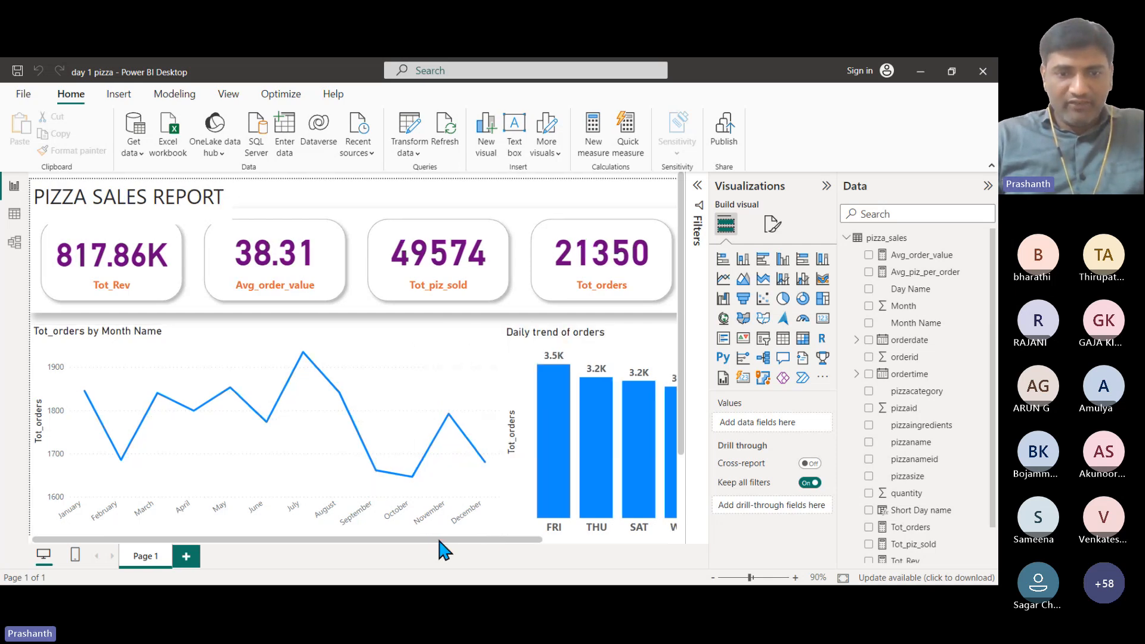
left_click_drag(438, 540, 581, 561)
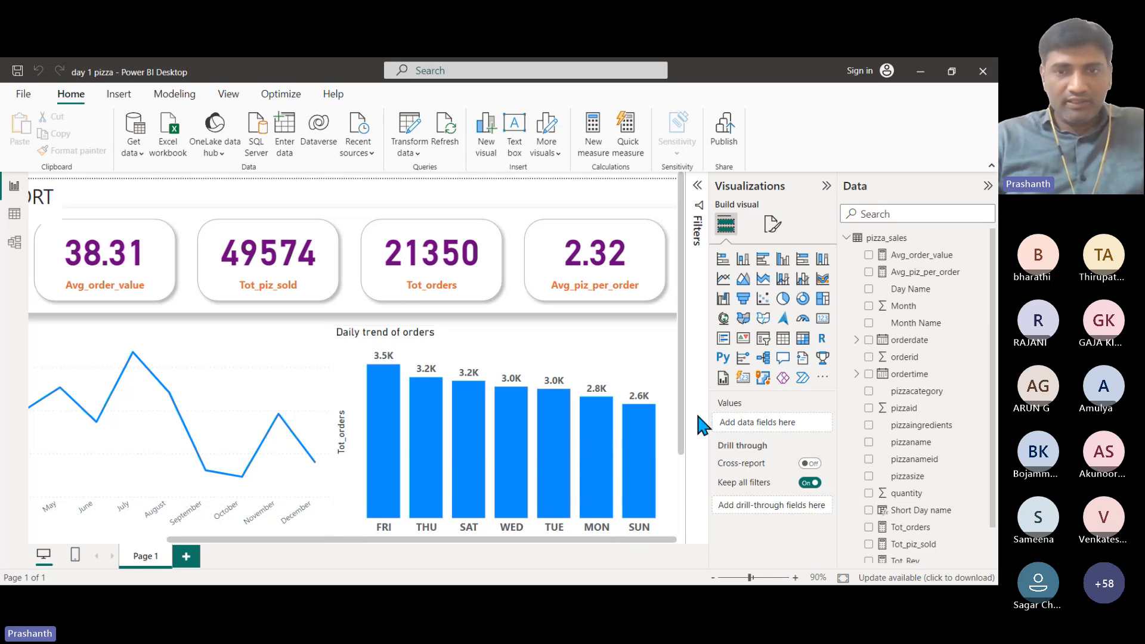
left_click(666, 335)
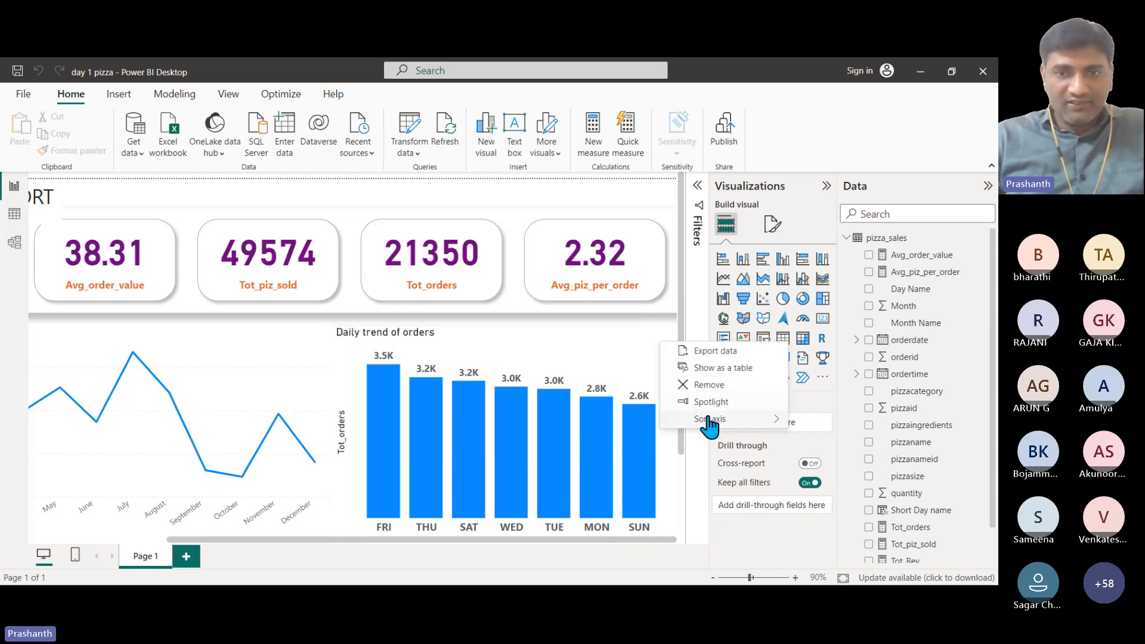
mouse_move(710, 420)
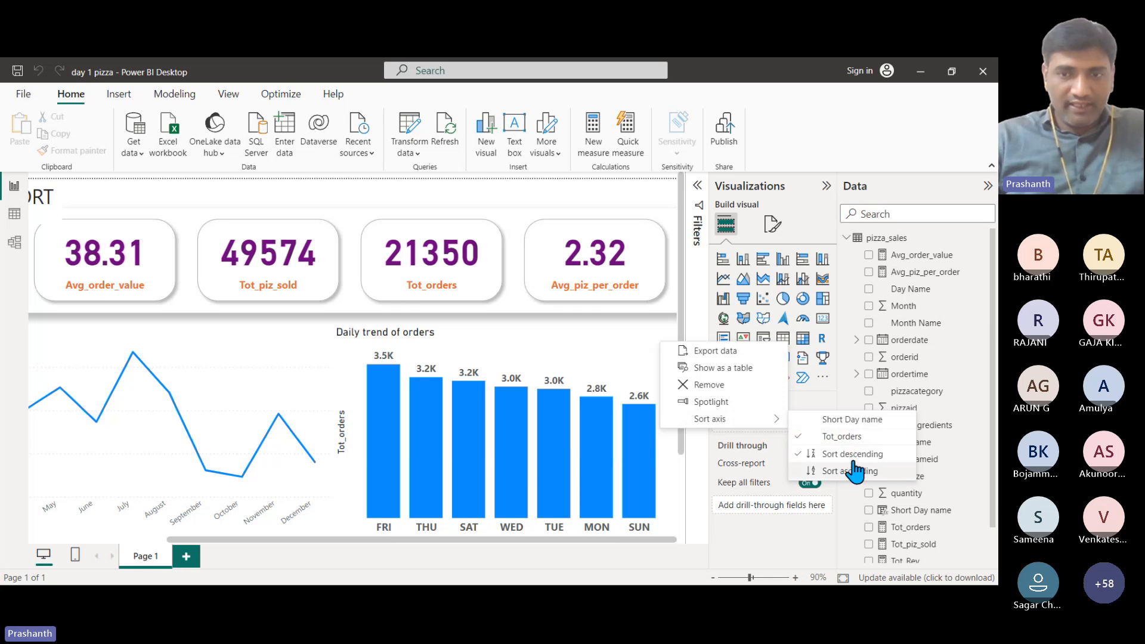
left_click(853, 420)
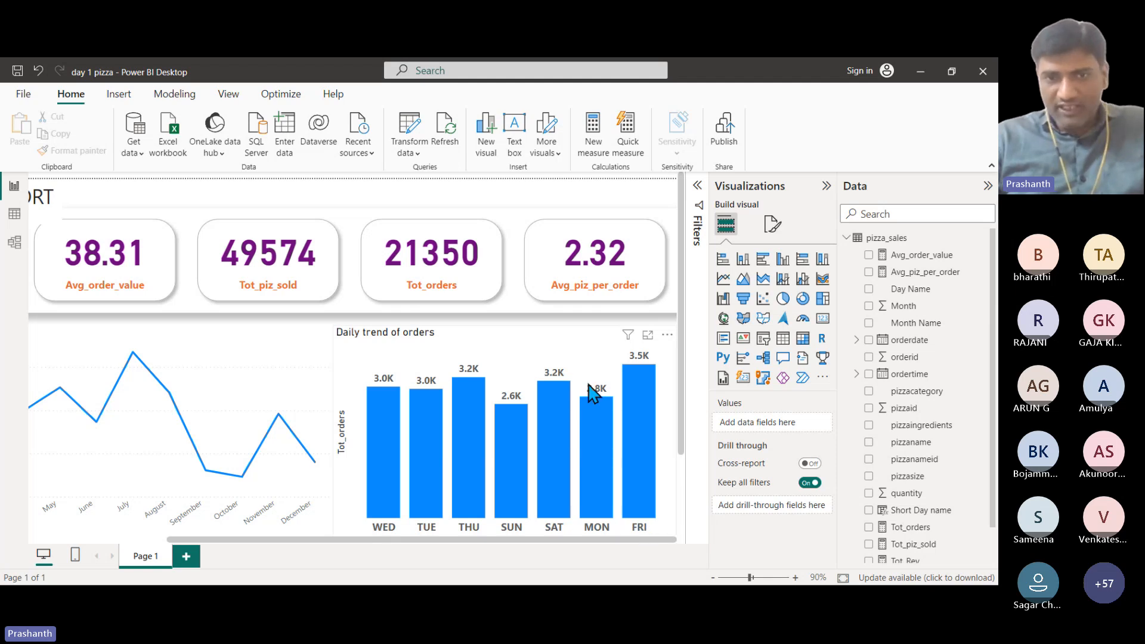
Examine the Day Name, Short Day name, Month Name and Month columns in the pizza_sales table, and return to the report.
left_click(577, 337)
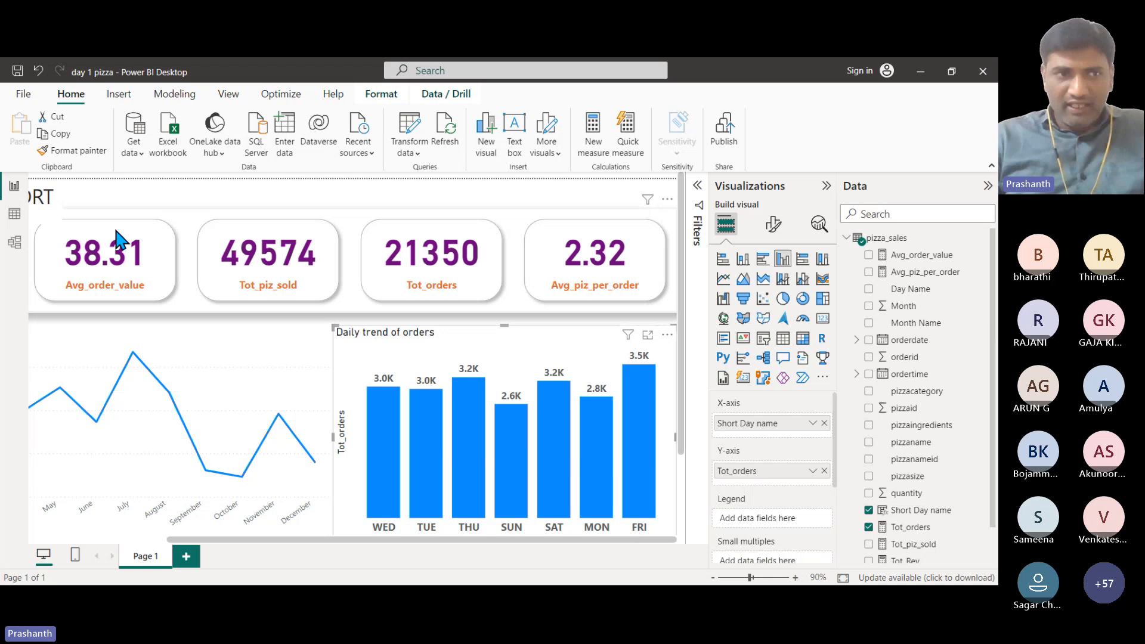
left_click(14, 214)
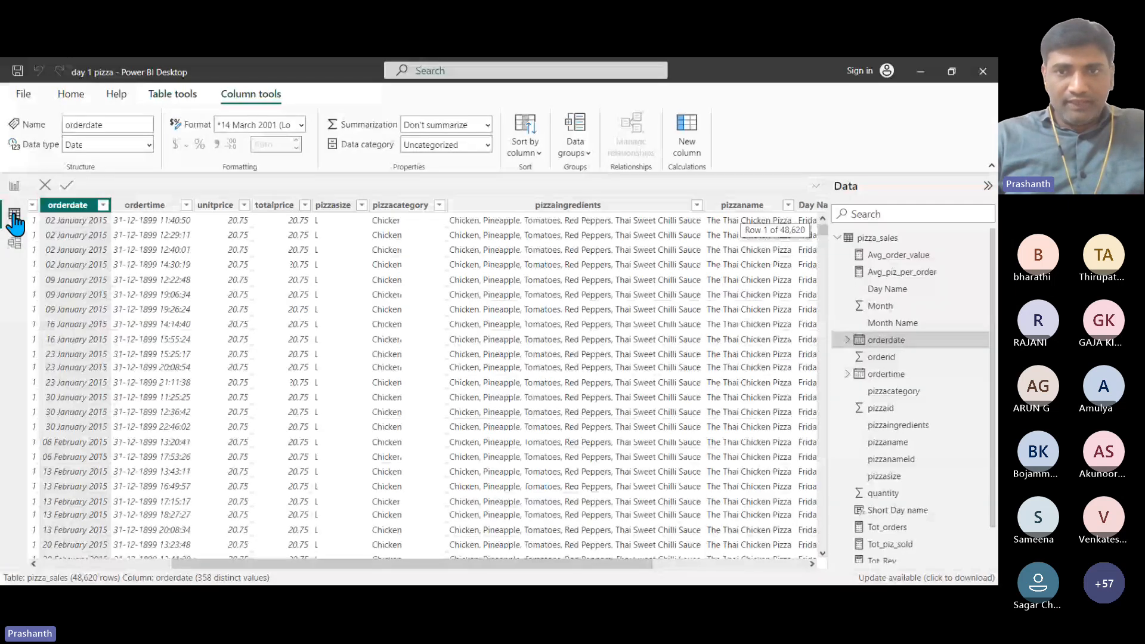
left_click_drag(463, 563, 544, 570)
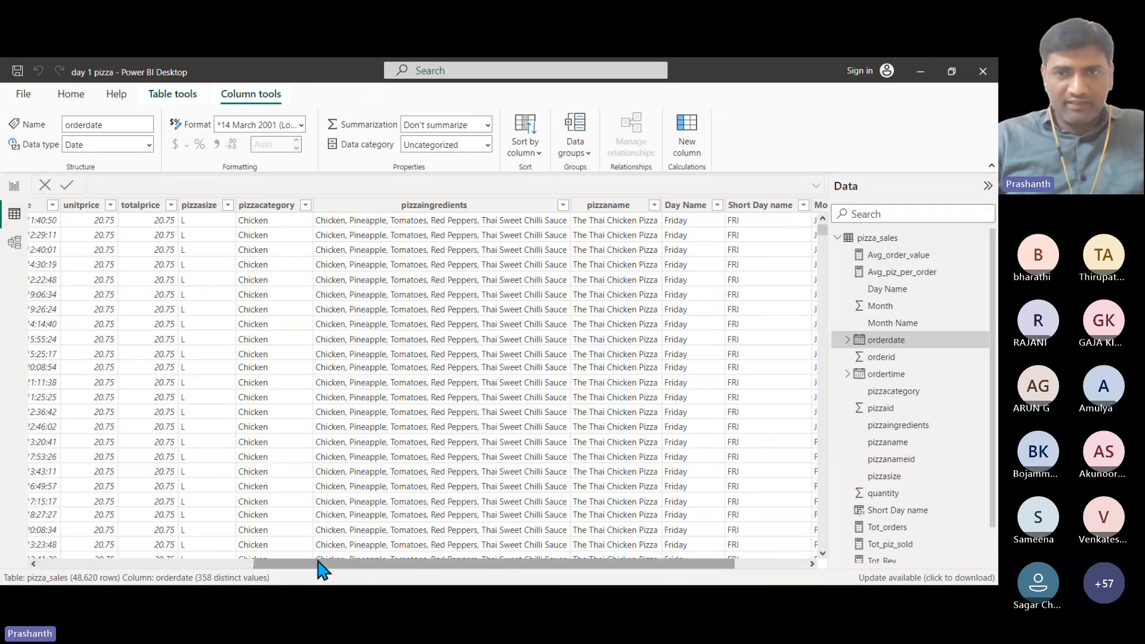
left_click_drag(319, 564, 391, 565)
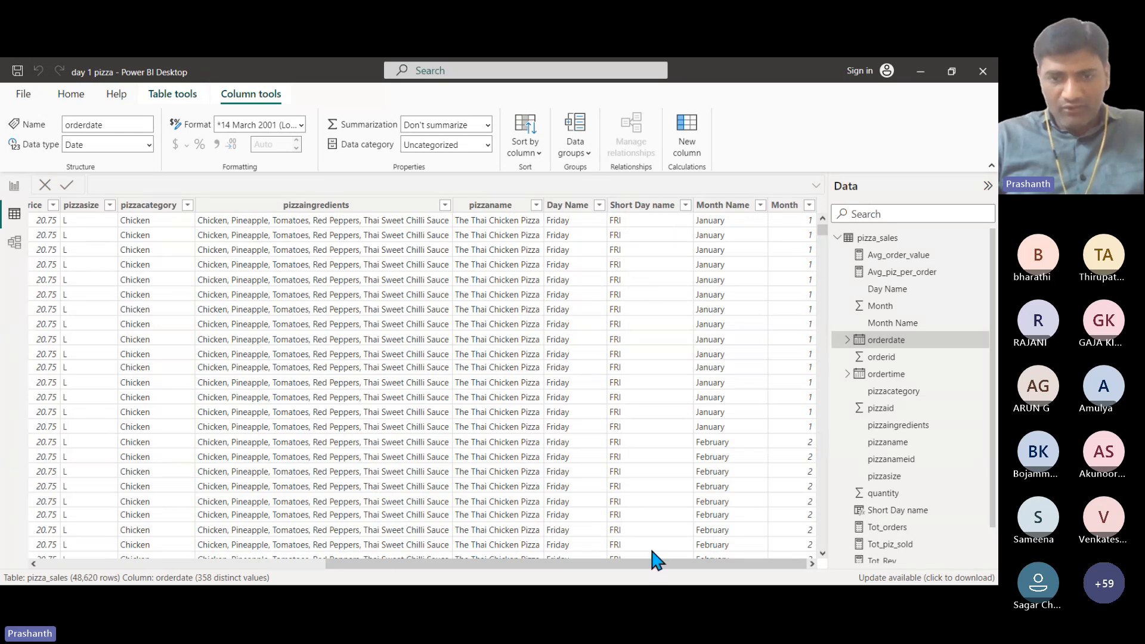
left_click_drag(652, 563, 444, 563)
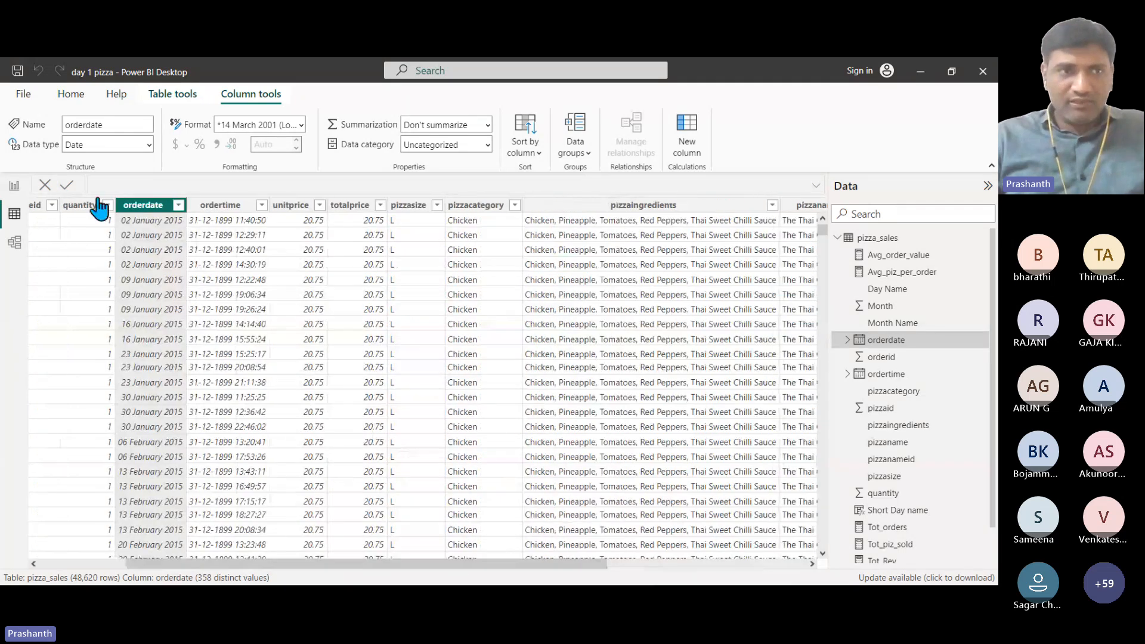
left_click(13, 187)
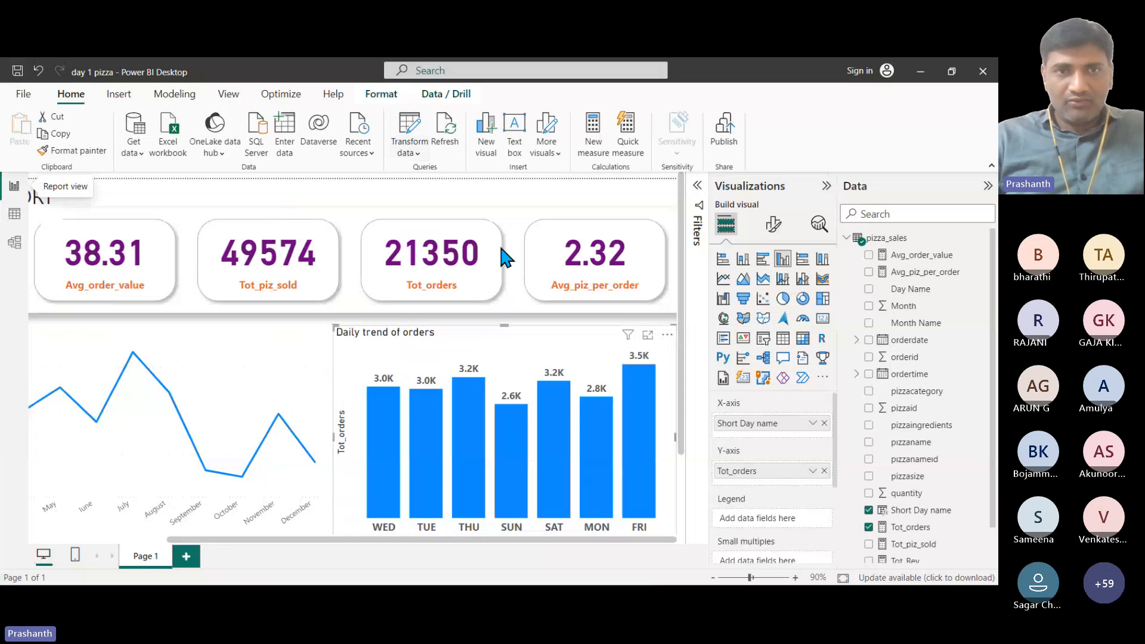
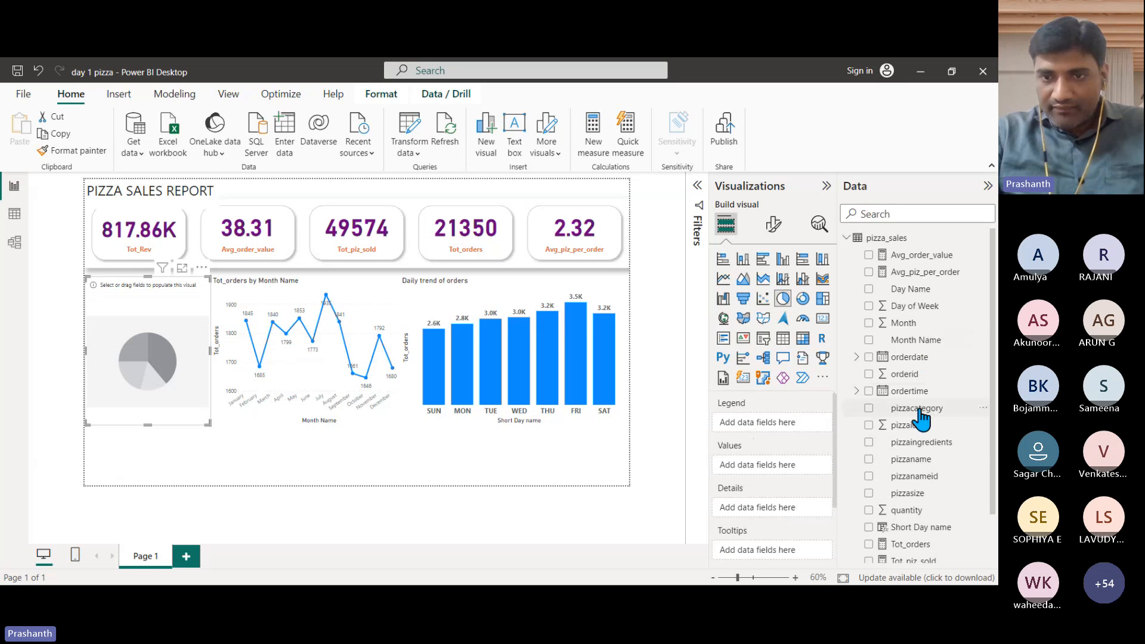
Fill the empty pie chart with pizzacategory as the legend and Tot_orders as the values.
left_click_drag(921, 409, 814, 437)
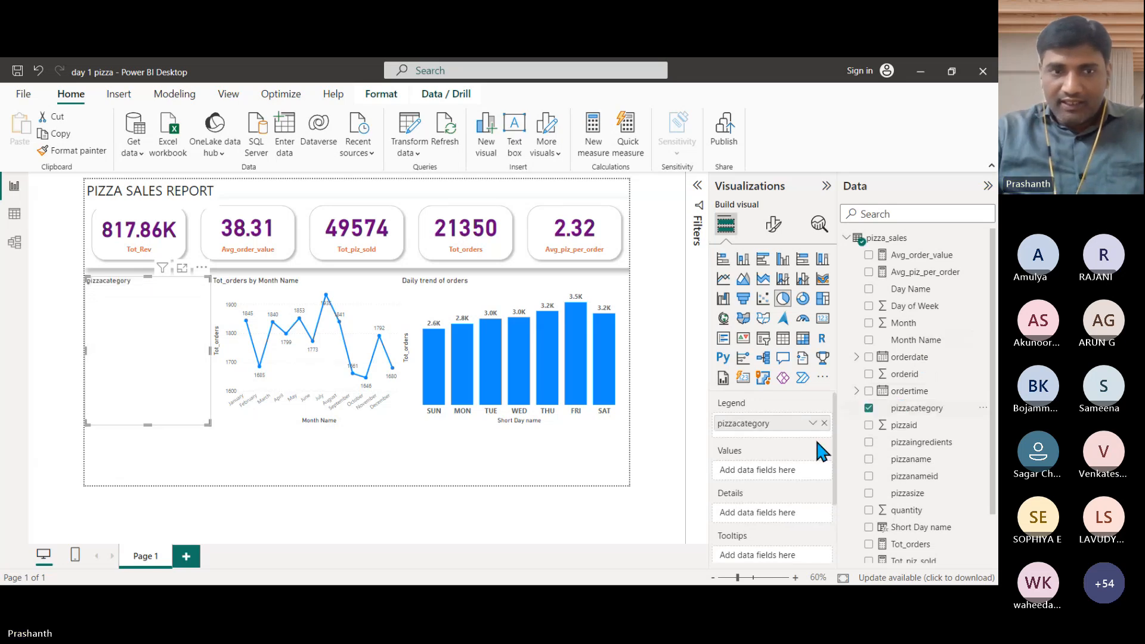
scroll(959, 504, "down", 1)
scroll(960, 504, "down", 1)
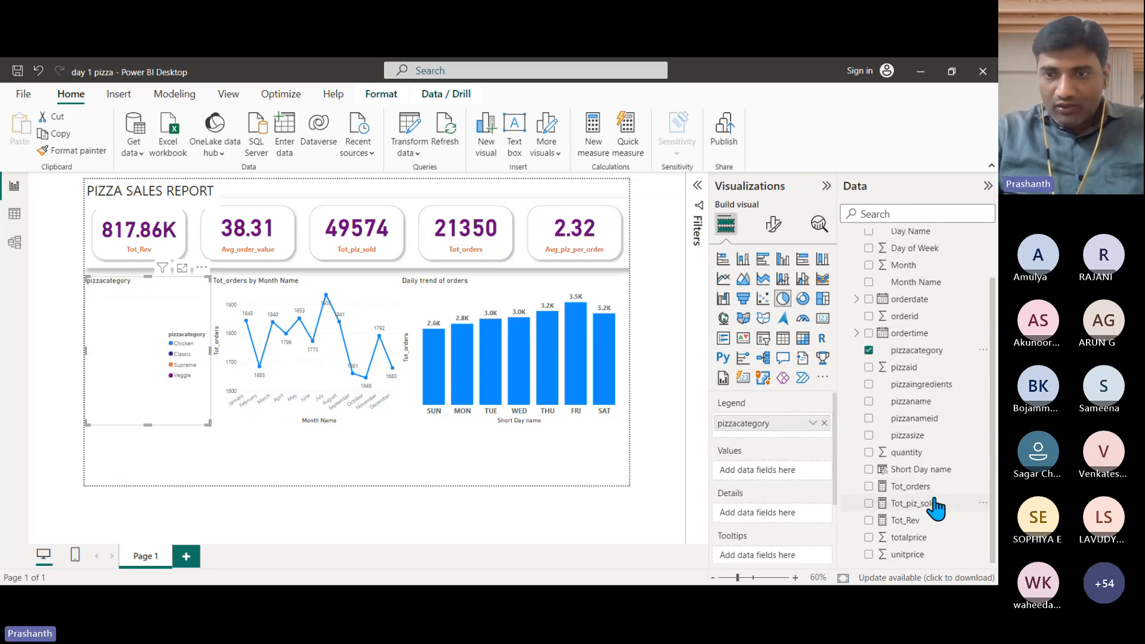
left_click_drag(925, 488, 781, 491)
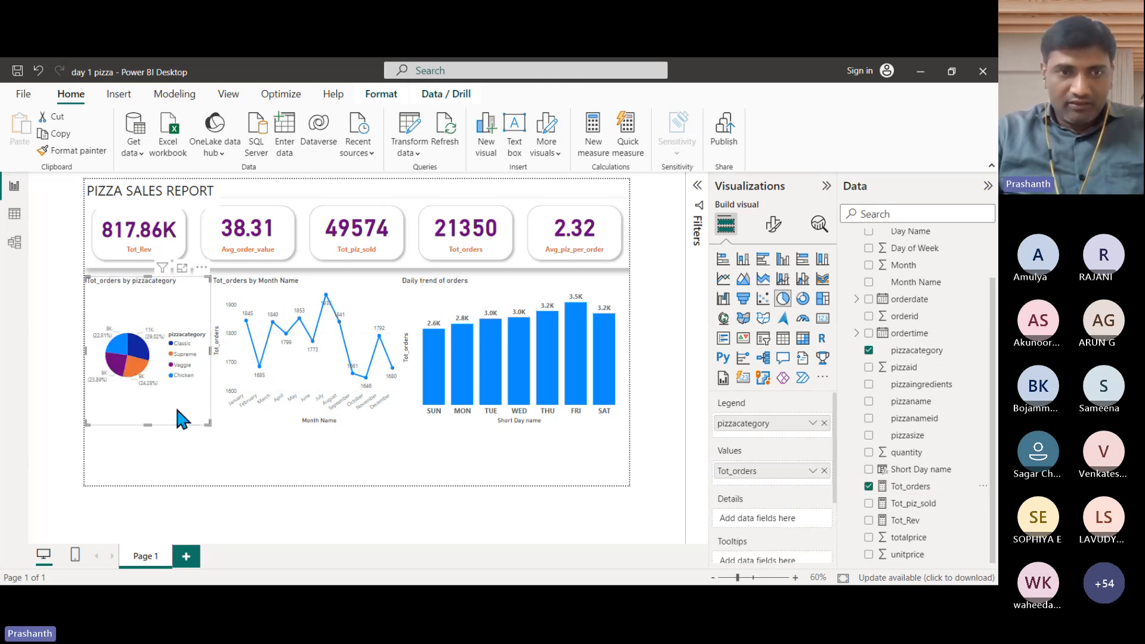
Set the pie chart's label contents to All detail labels.
scroll(185, 364, "up", 5)
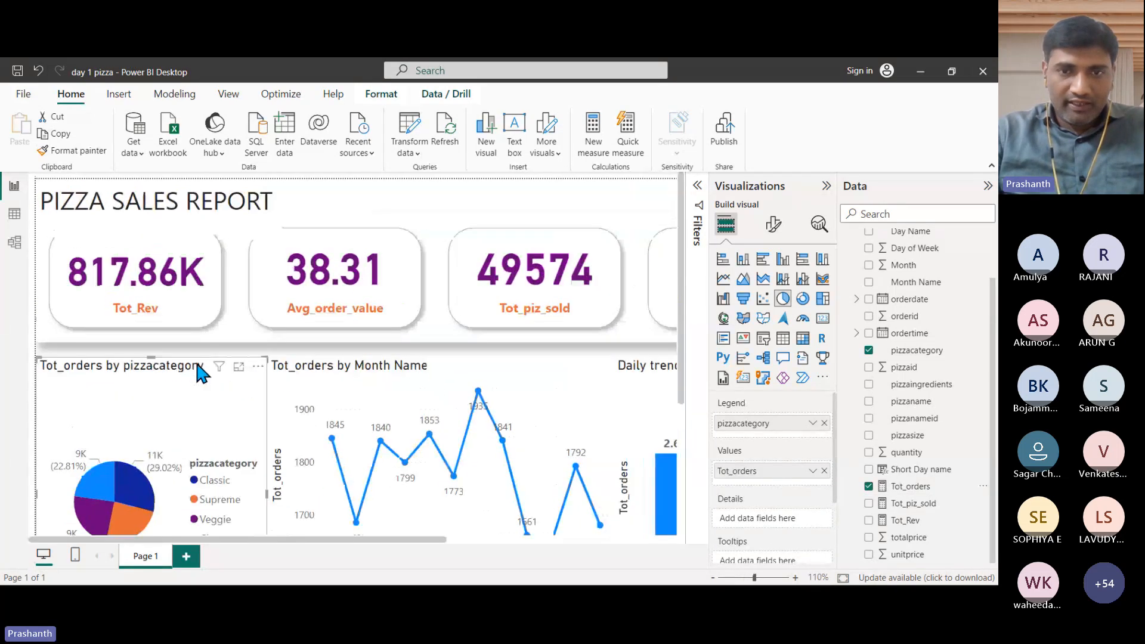
scroll(197, 369, "up", 1)
scroll(254, 388, "down", 3)
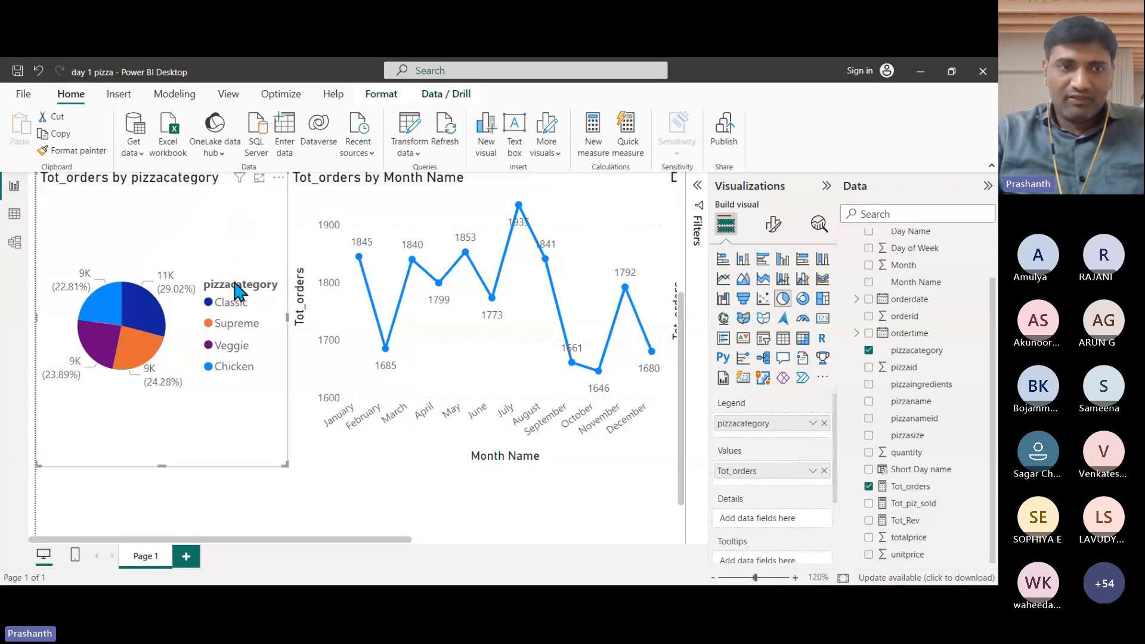
left_click(771, 230)
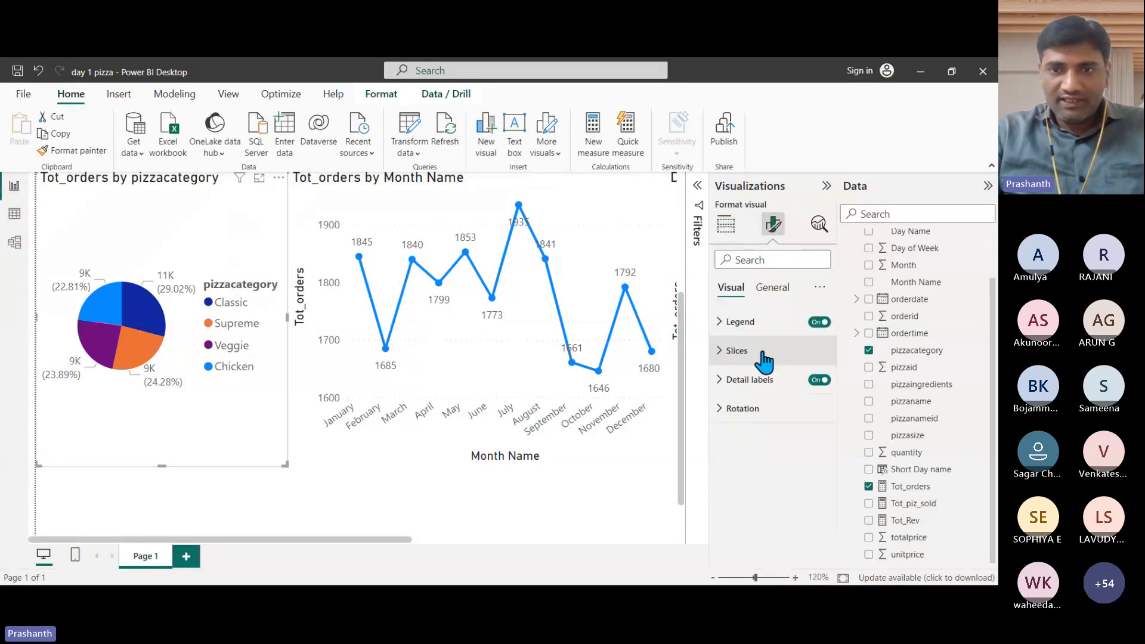
left_click(721, 387)
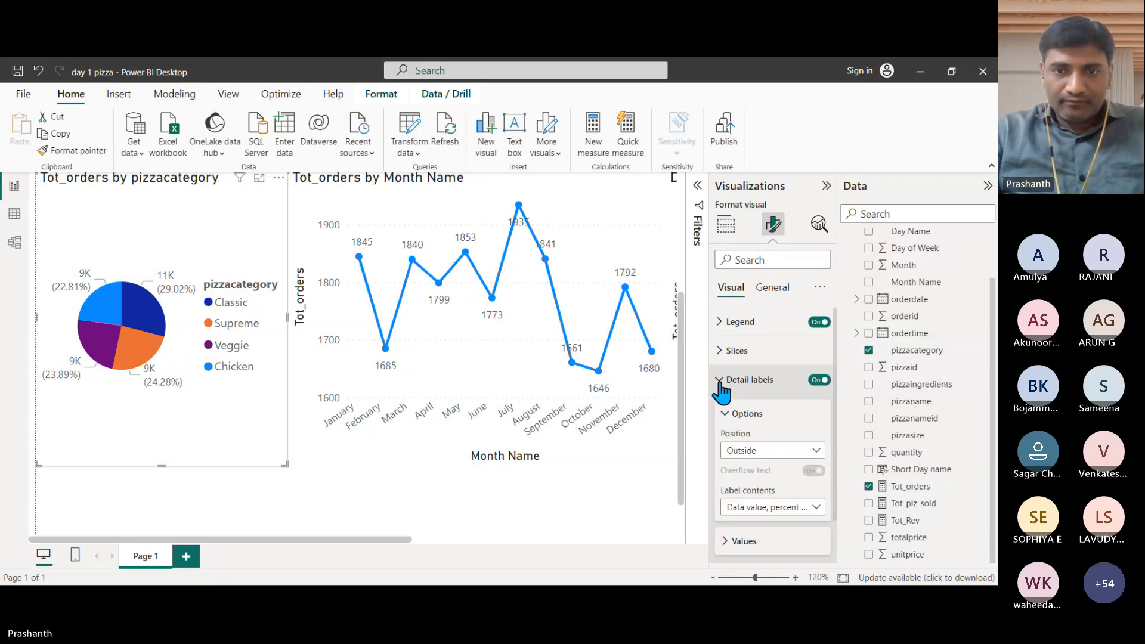
scroll(766, 419, "down", 1)
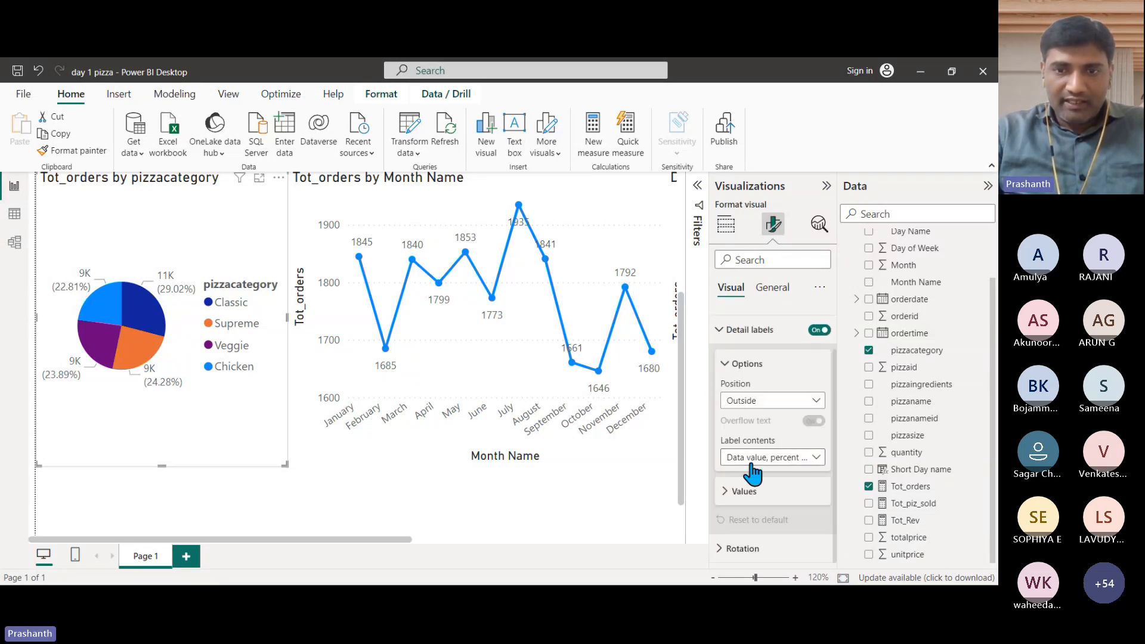
left_click(752, 459)
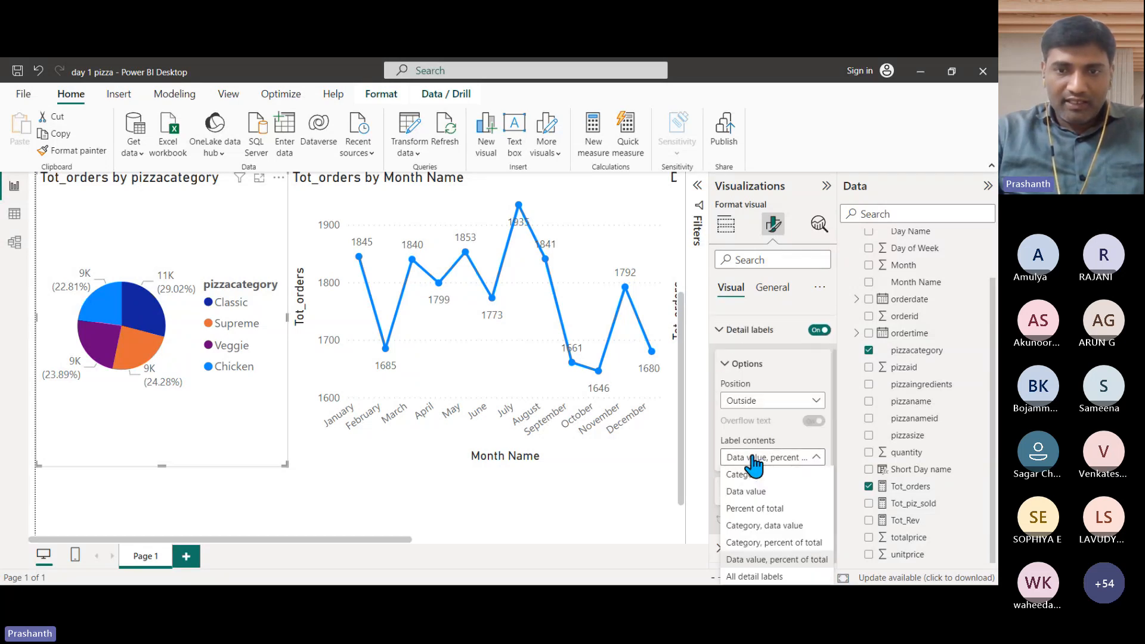
left_click(758, 576)
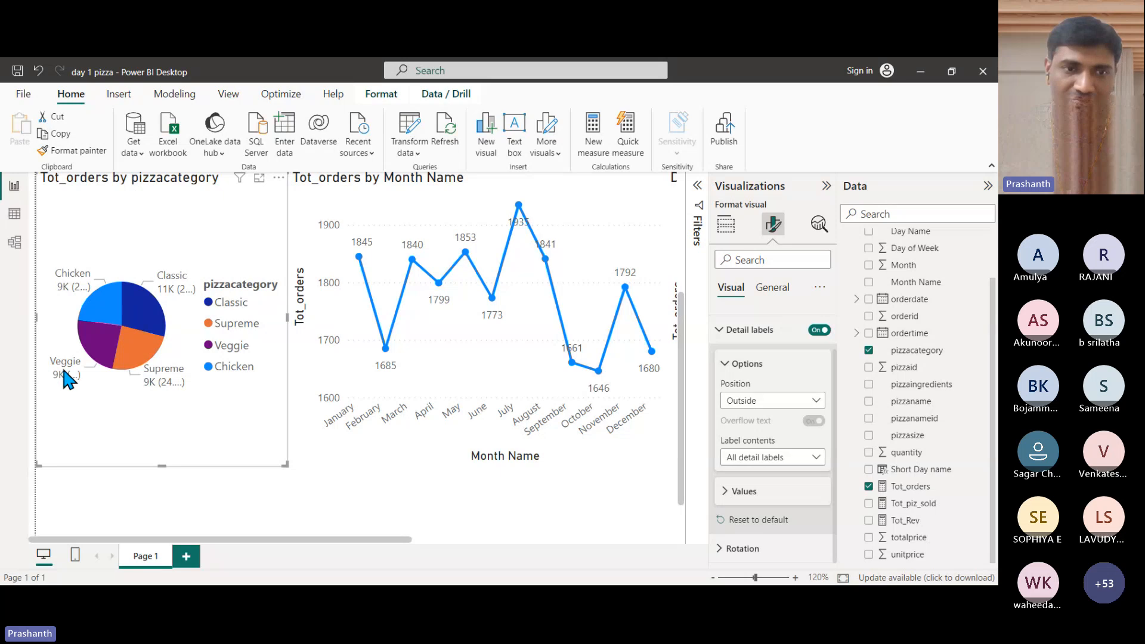
Turn off the pie chart's legend.
left_click(724, 335)
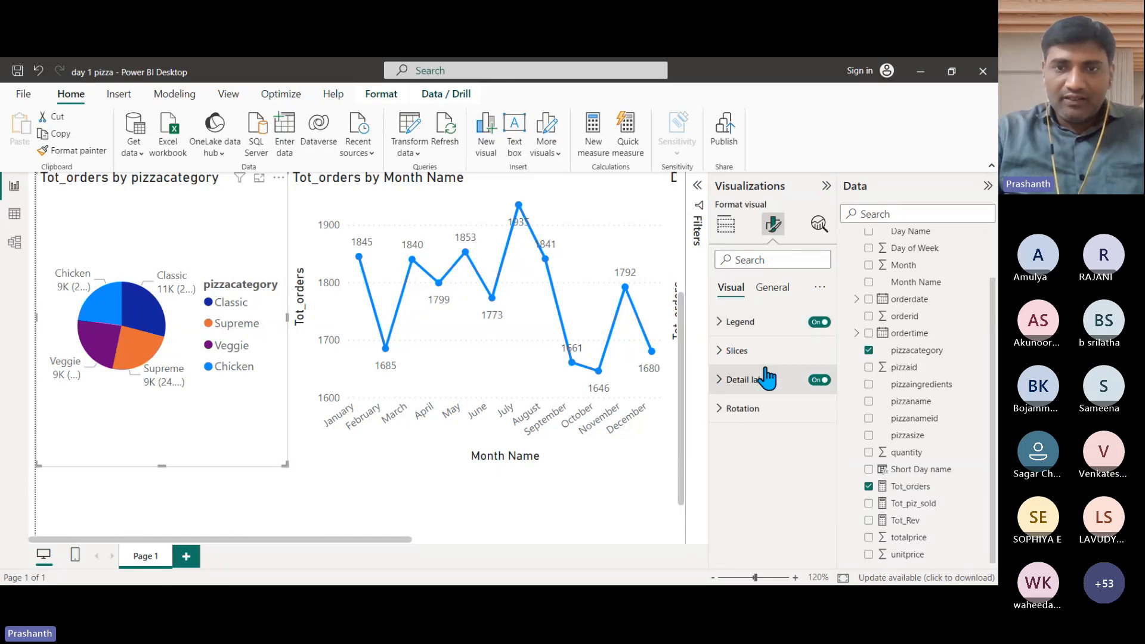
left_click(820, 322)
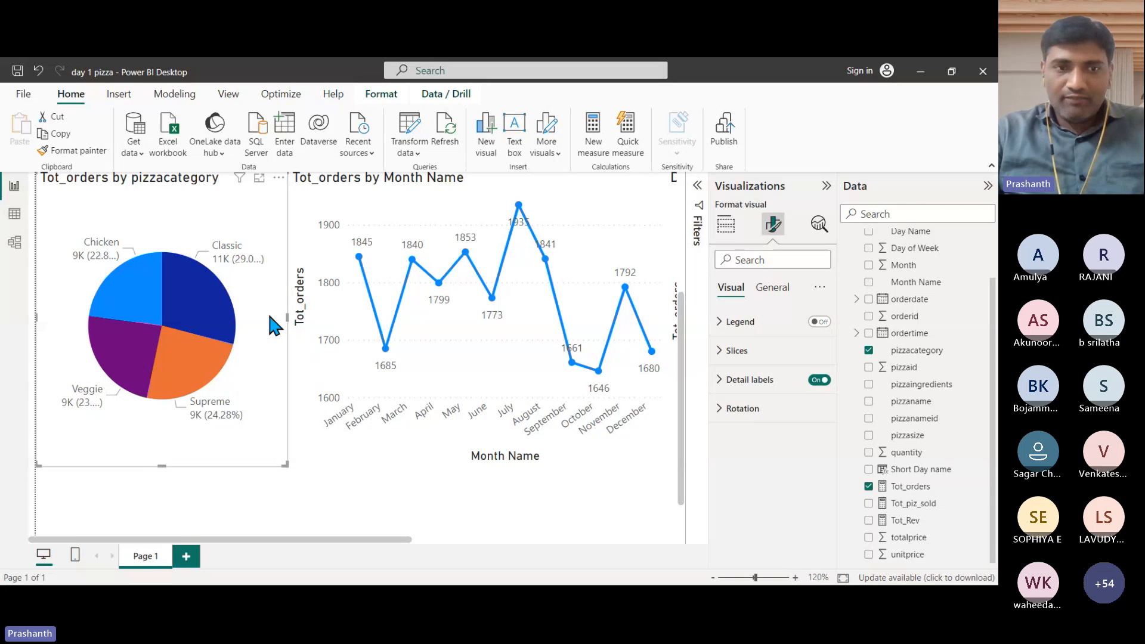
scroll(286, 346, "up", 5)
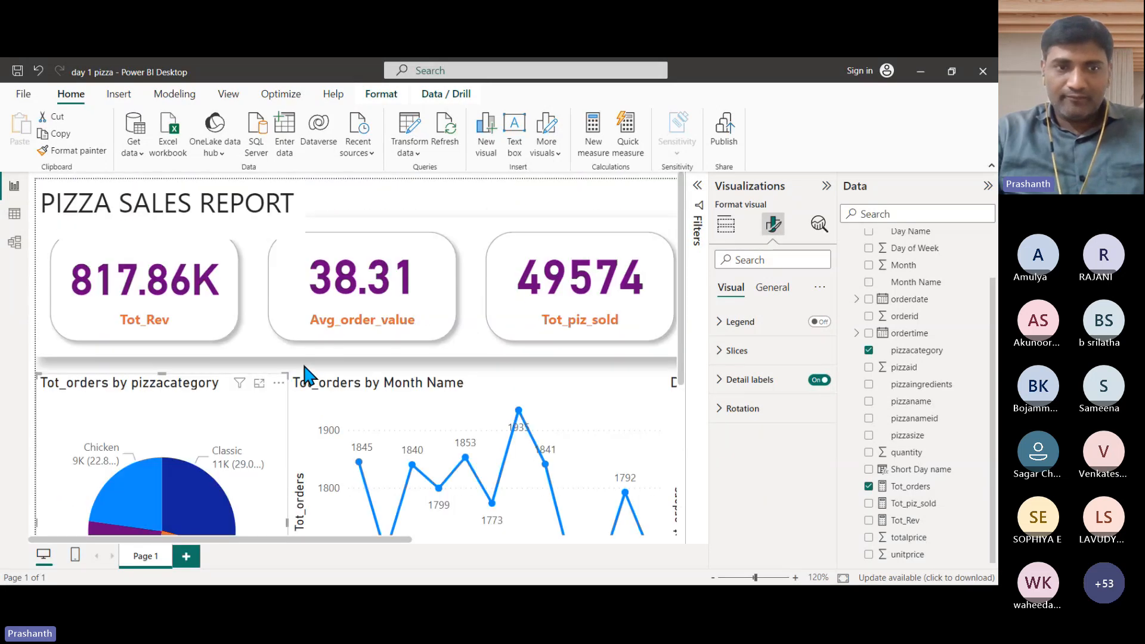
scroll(357, 393, "down", 6)
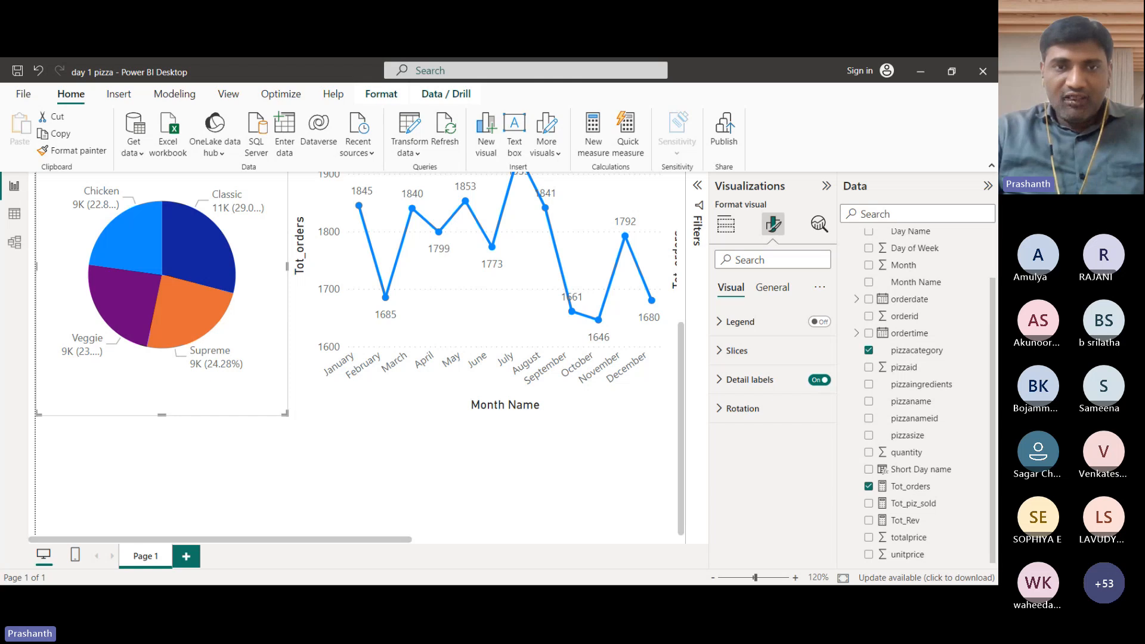
Examine the distinct values of the pizzasize column in the pizza_sales table without filtering it, and return to the report.
left_click(16, 219)
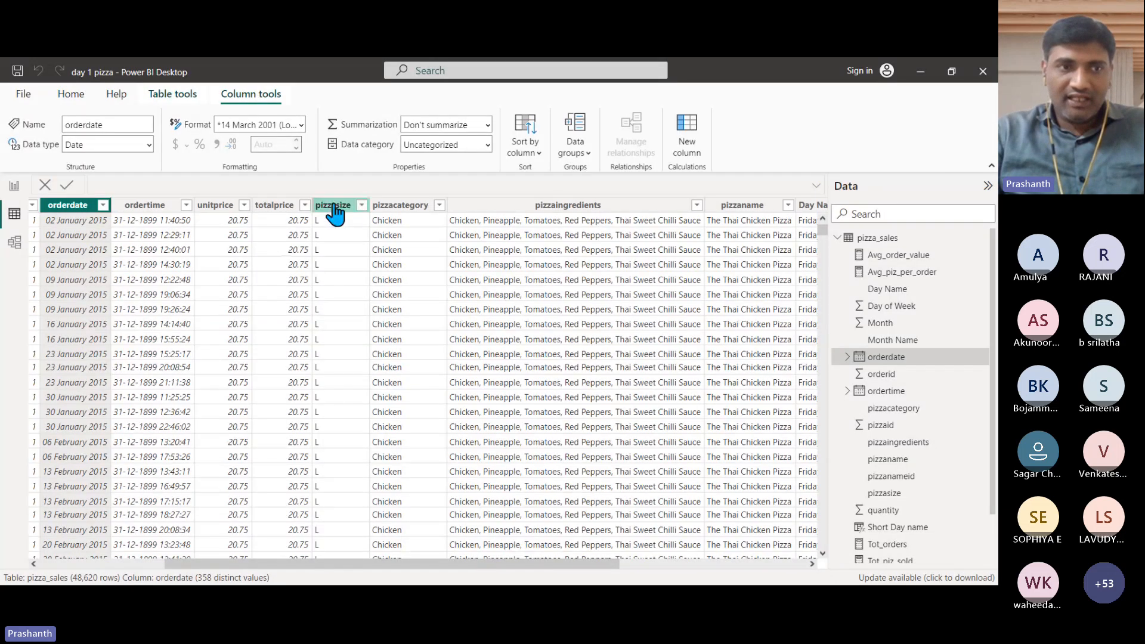
left_click(332, 206)
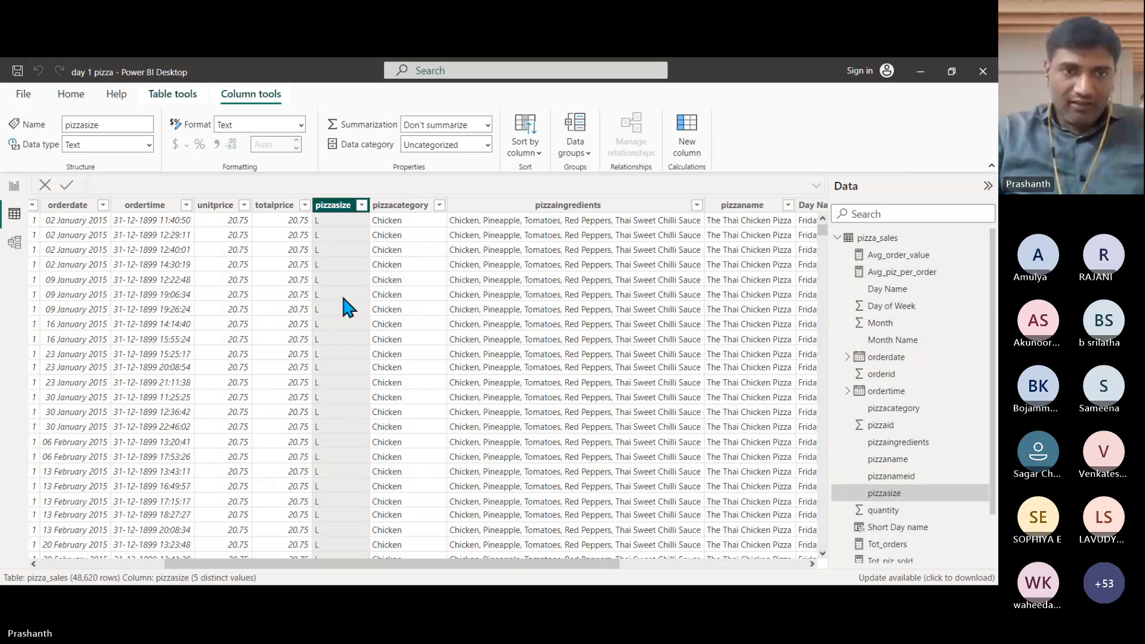
left_click(361, 205)
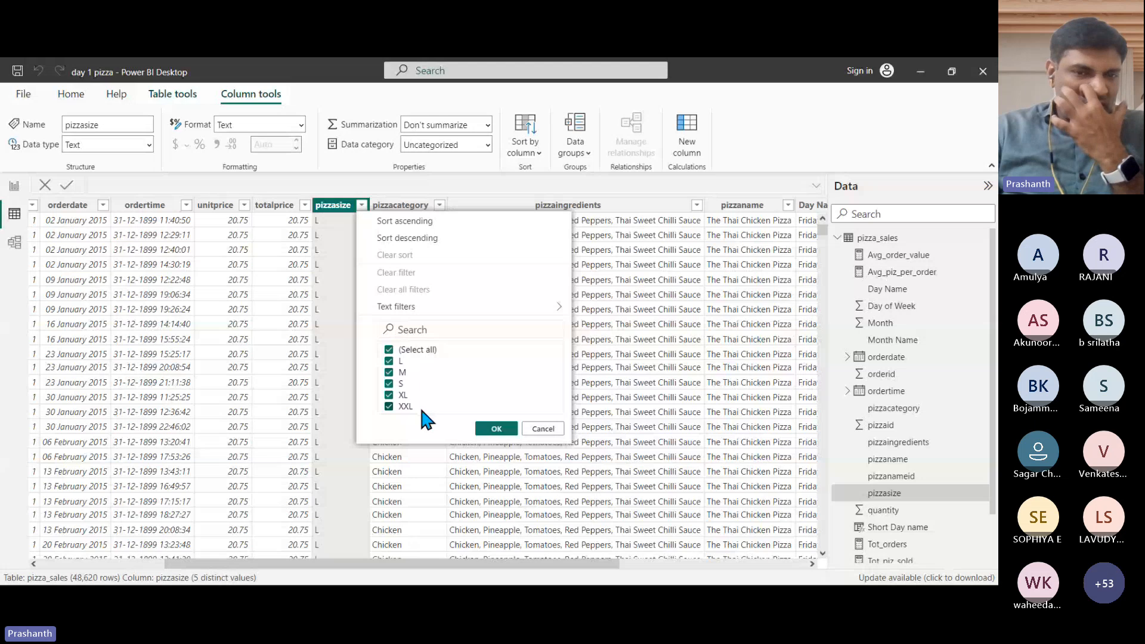
left_click(540, 432)
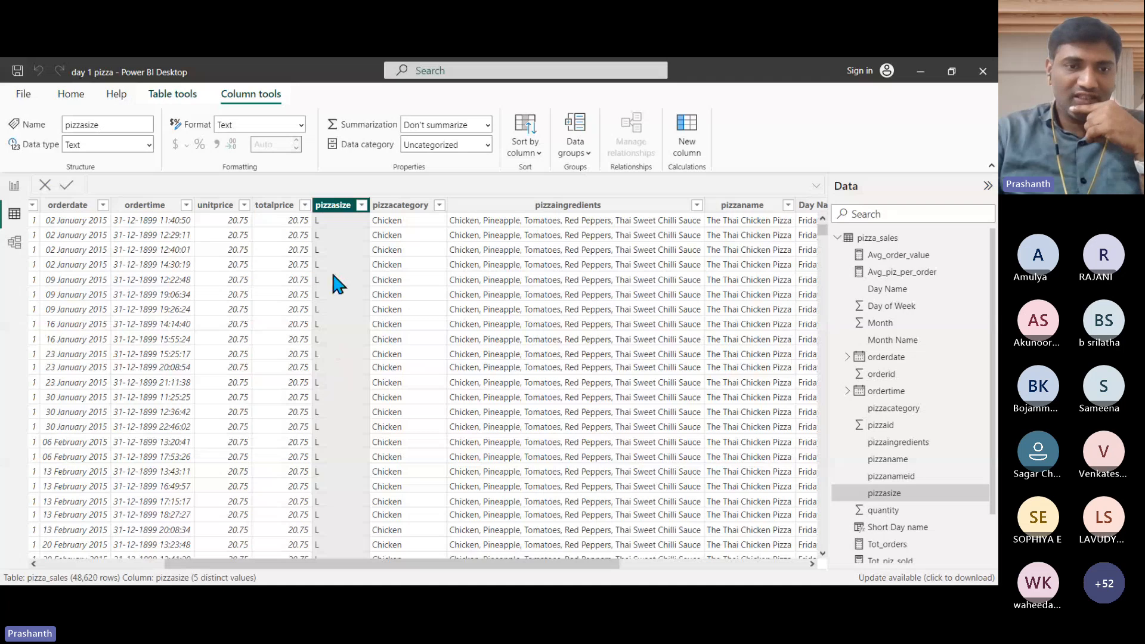
scroll(331, 269, "down", 20)
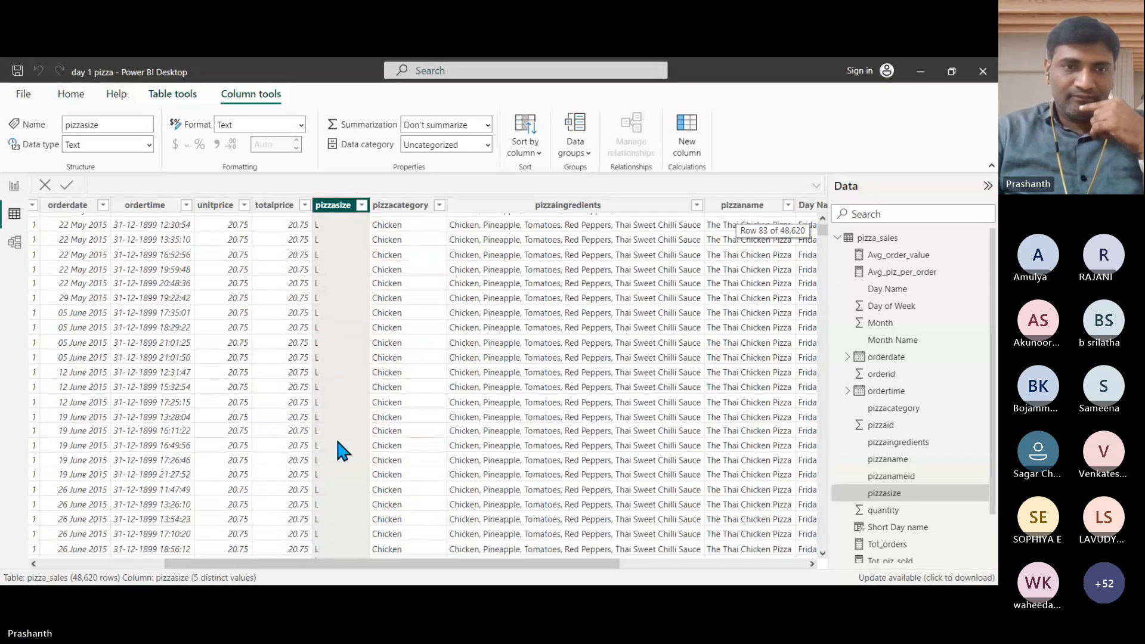
scroll(334, 429, "up", 20)
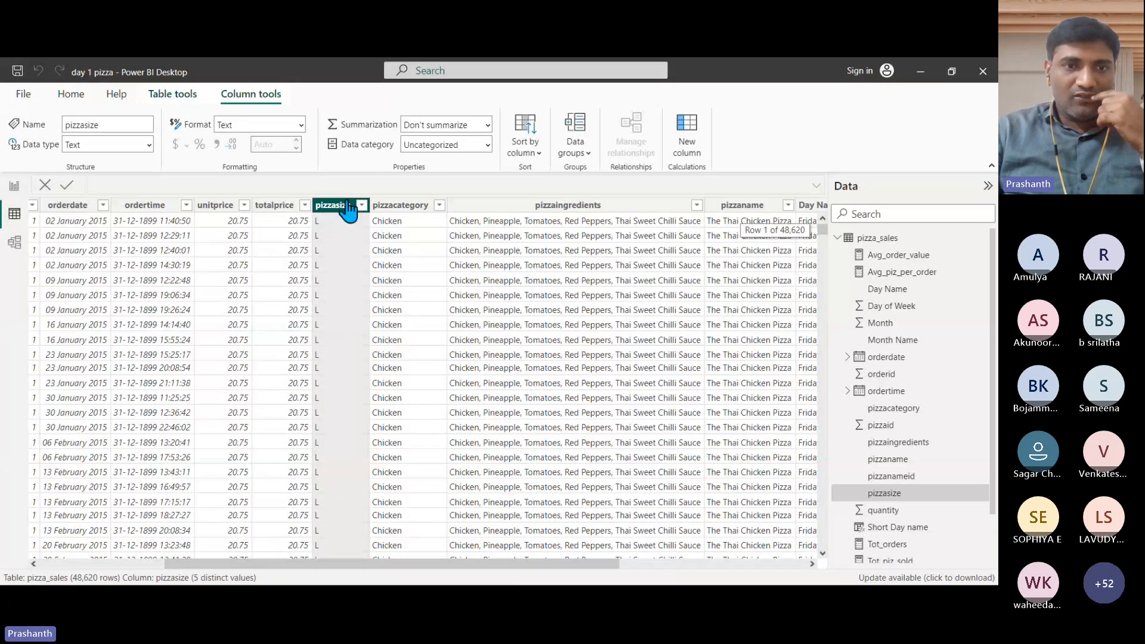
left_click(14, 185)
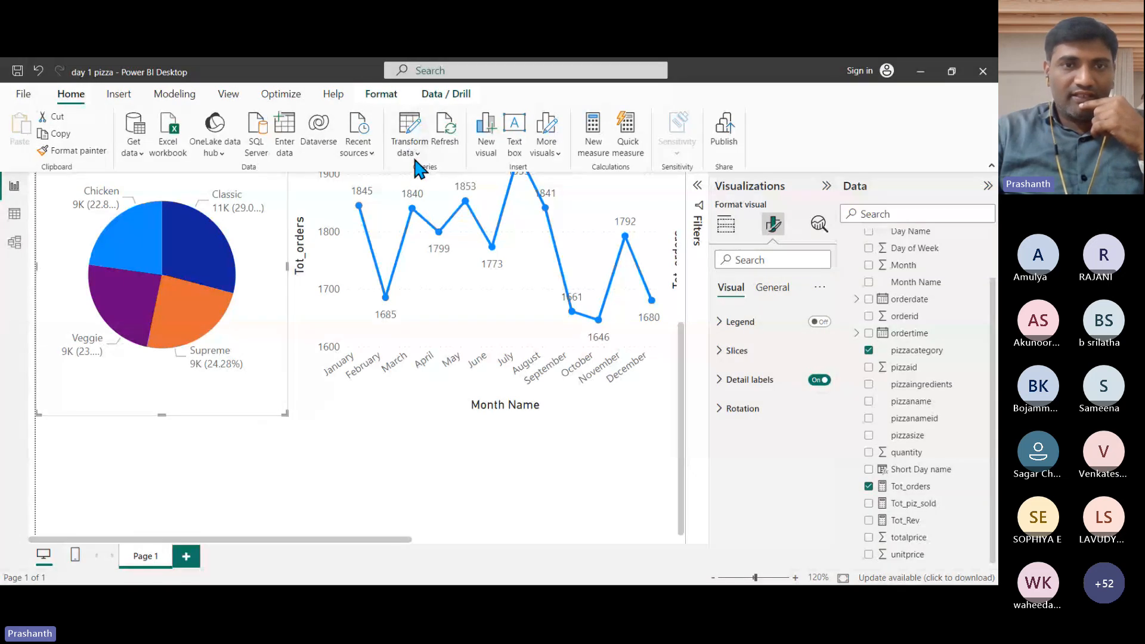
Shrink the Daily trend of orders column chart in width and height, and place the shortened monthly line chart directly beside it.
mouse_move(416, 227)
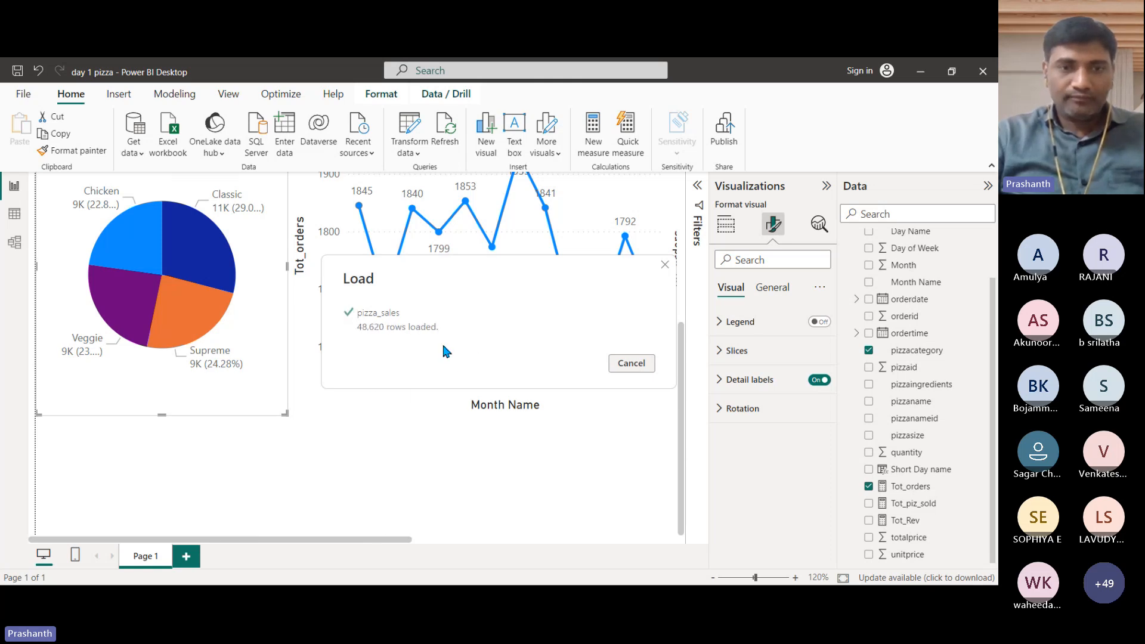
left_click(417, 462)
scroll(420, 461, "down", 3)
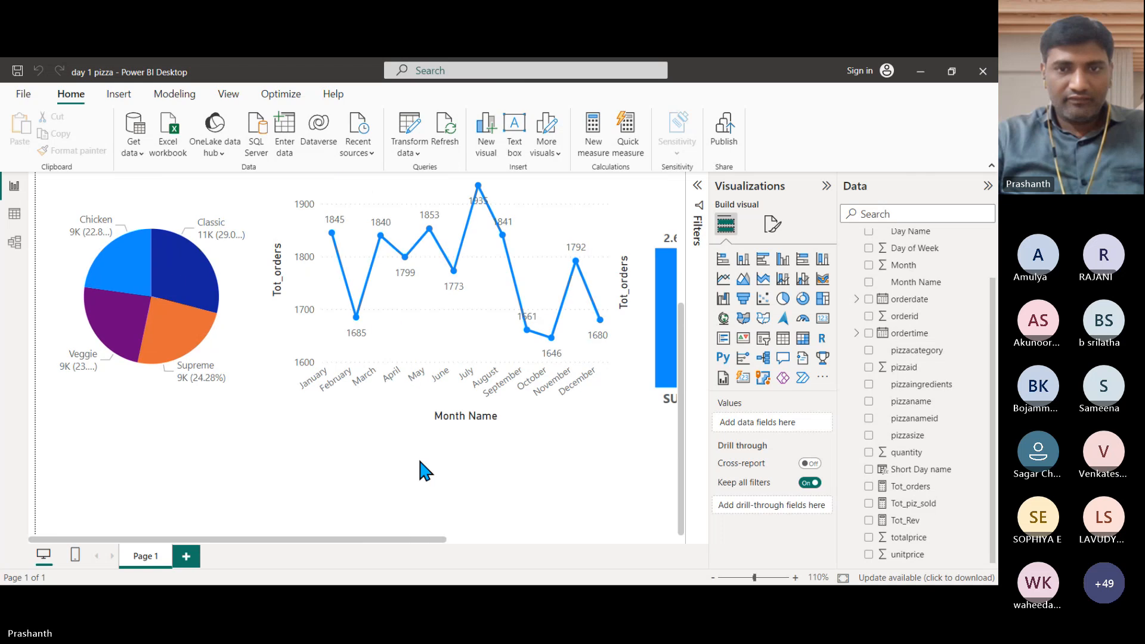
scroll(420, 463, "down", 4)
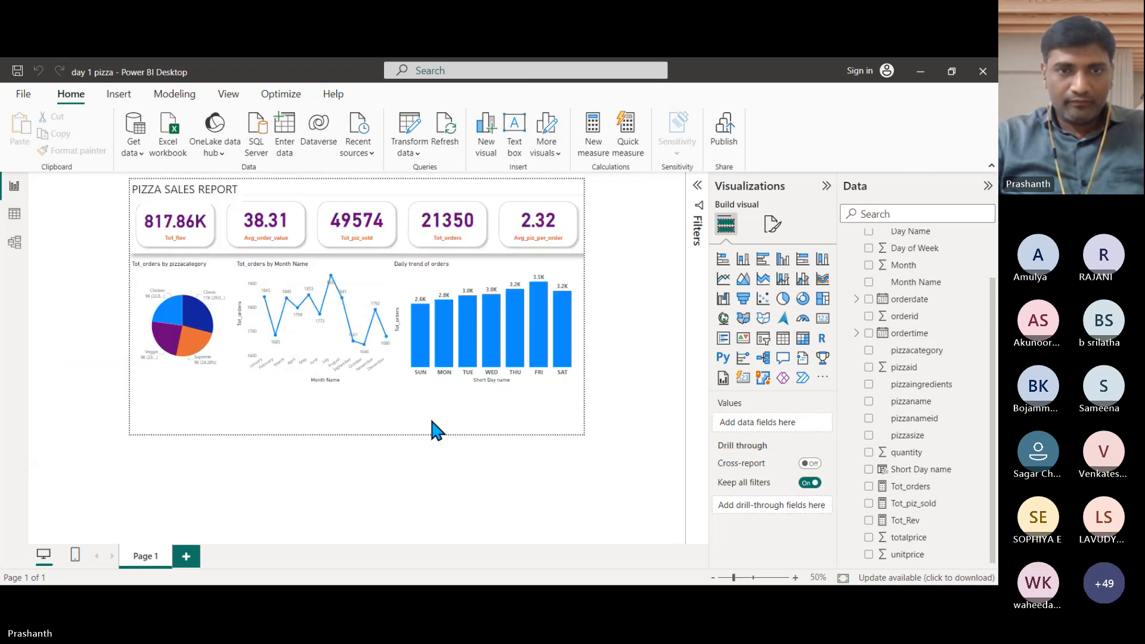
left_click(421, 268)
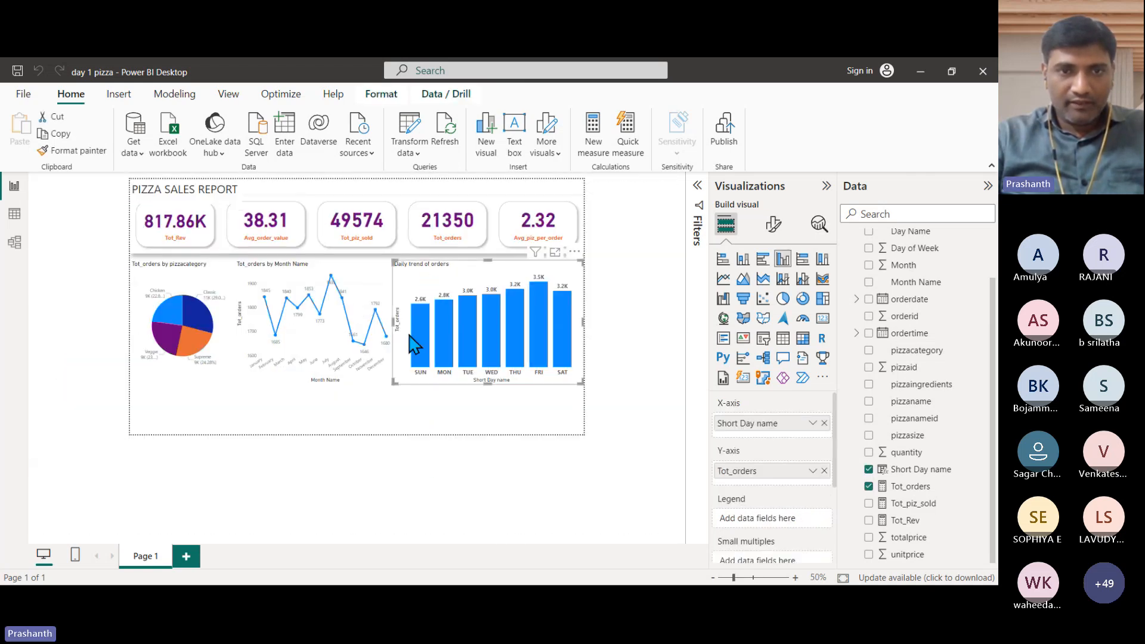
left_click_drag(392, 317, 452, 325)
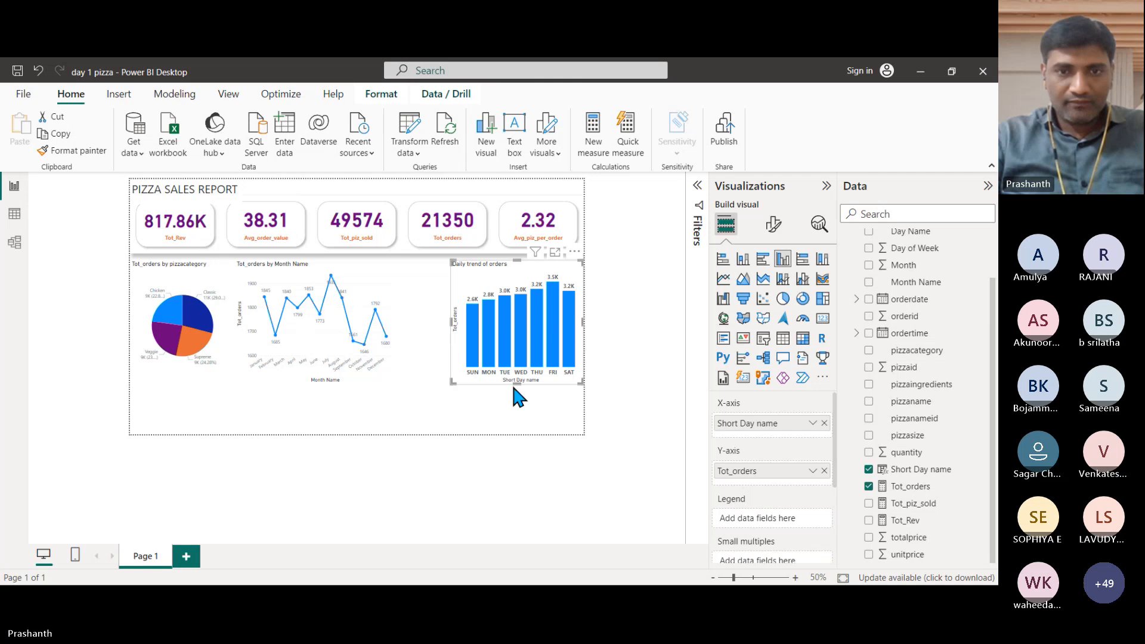
left_click_drag(517, 387, 517, 348)
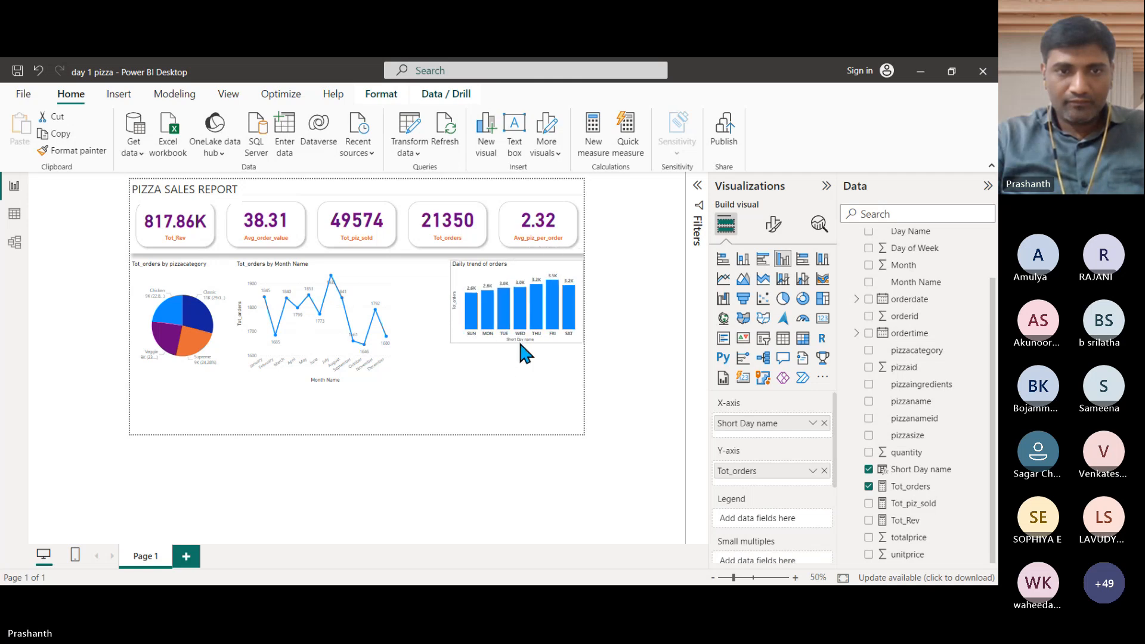
left_click_drag(388, 312, 440, 299)
left_click_drag(372, 384, 374, 335)
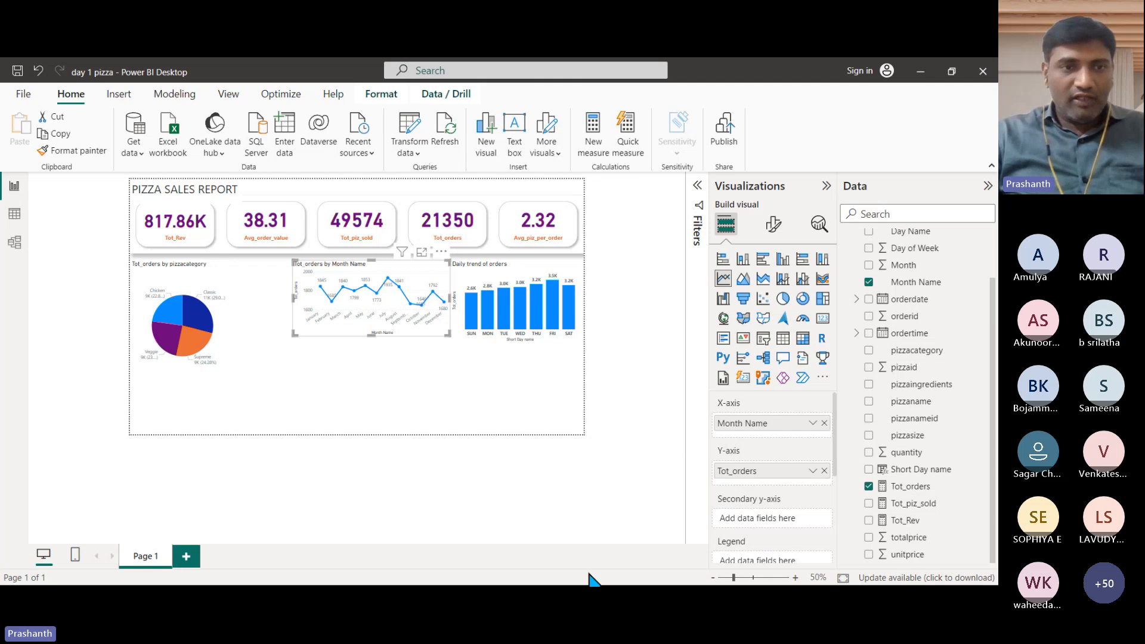
Move the pizzacategory pie chart directly beside the monthly line chart and shorten it to match the line chart's height.
left_click_drag(231, 305, 277, 305)
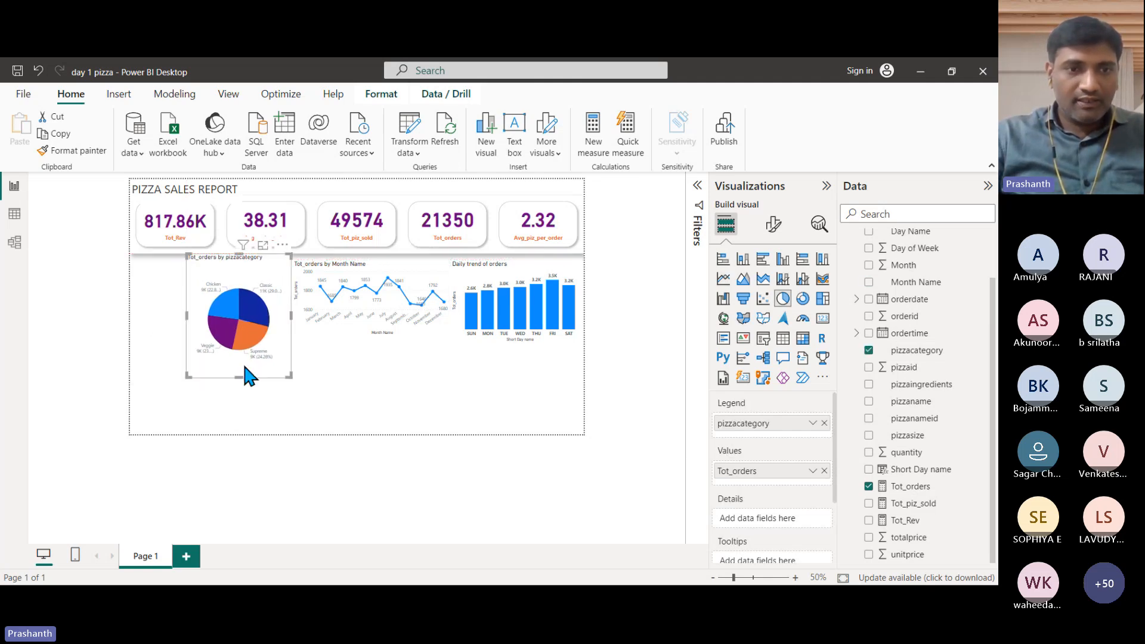
left_click_drag(242, 377, 246, 332)
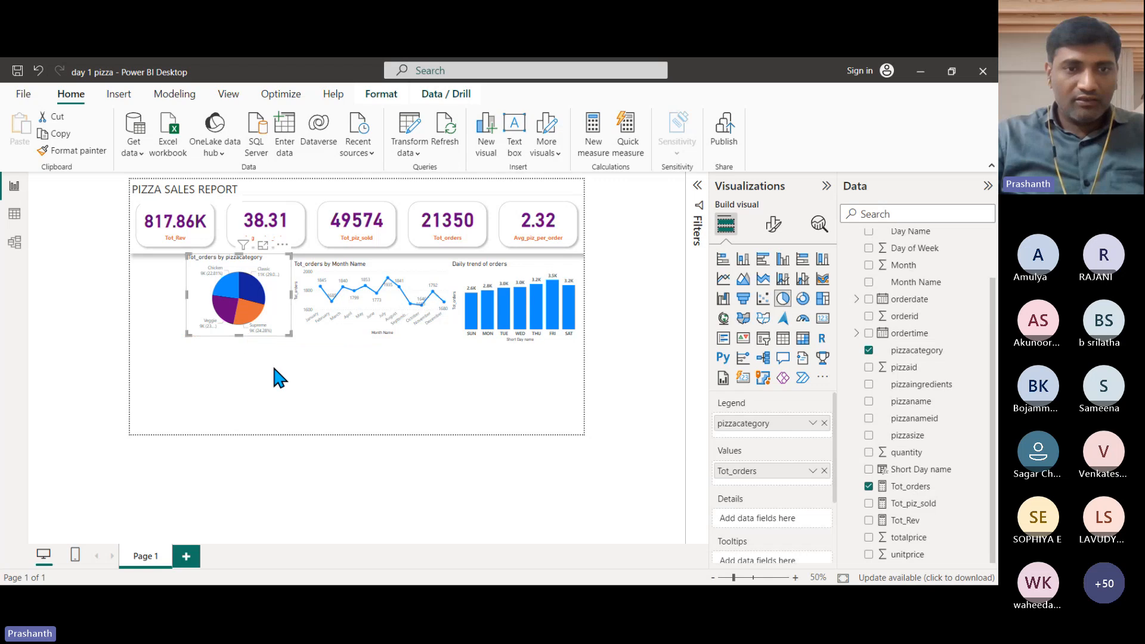
Place a copy of the pie chart directly below the original and replace the copy's pizzacategory legend field with pizzasize.
key("ctrl+c")
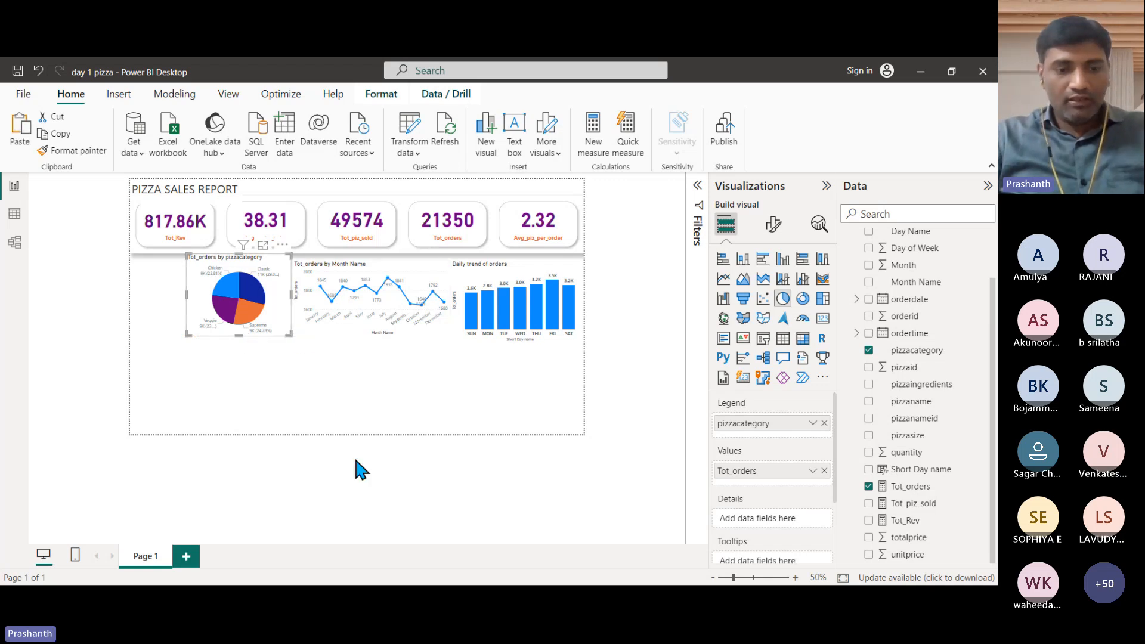
key("ctrl+v")
left_click_drag(274, 321, 274, 398)
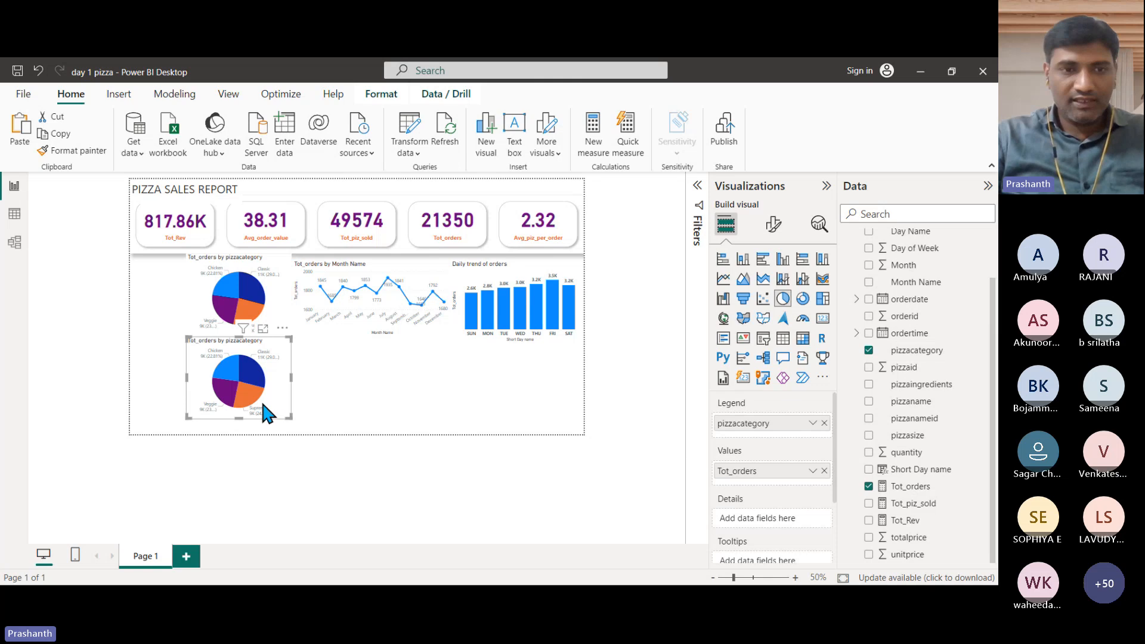
scroll(260, 399, "up", 3)
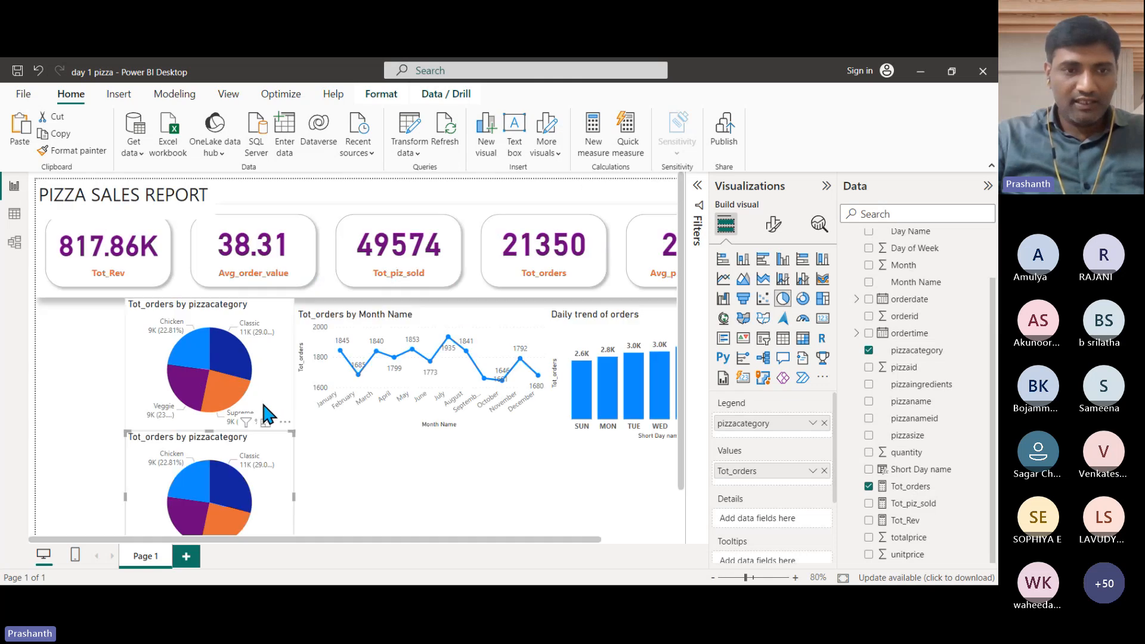
left_click(824, 422)
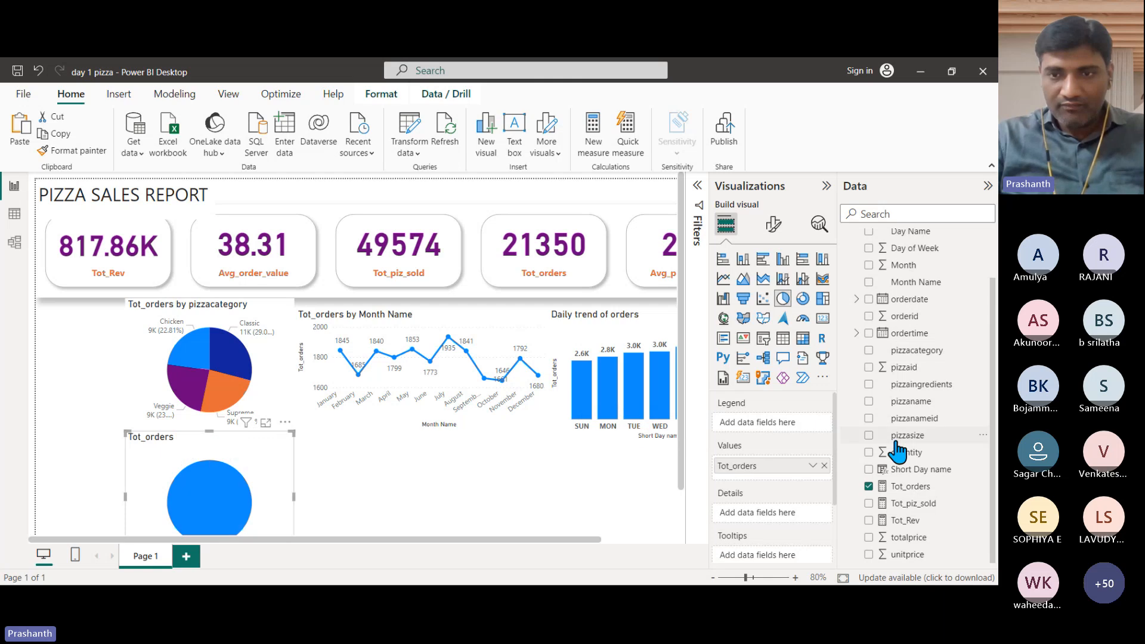
left_click_drag(876, 435, 792, 434)
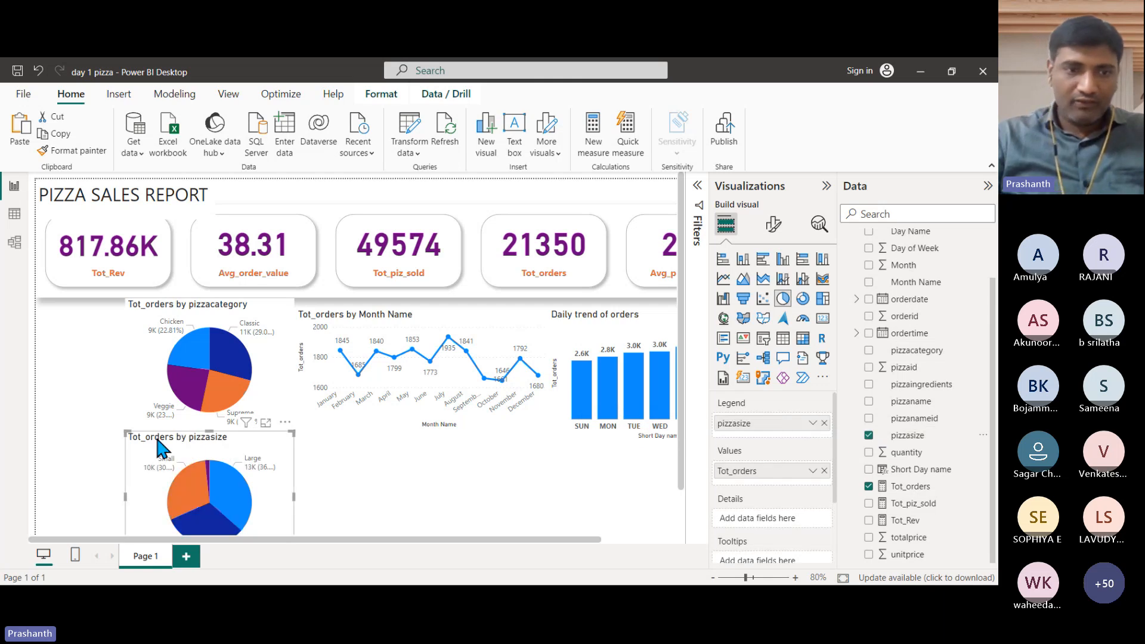
Set the rotation of the pizzasize pie chart to 15°.
scroll(242, 447, "down", 1)
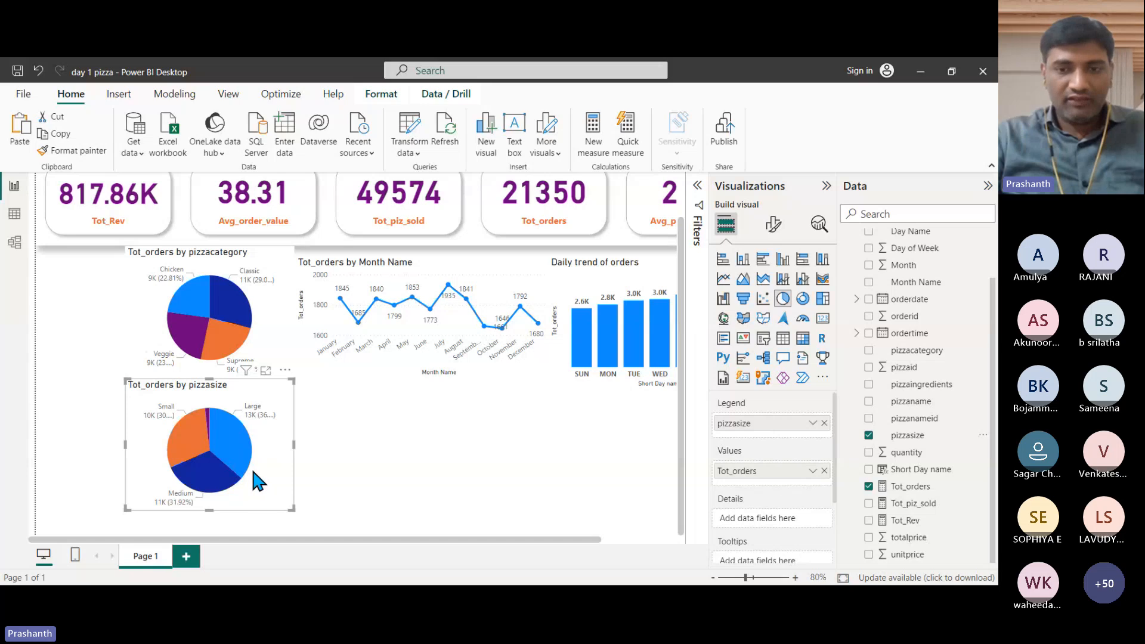
scroll(245, 468, "up", 3, "ctrl")
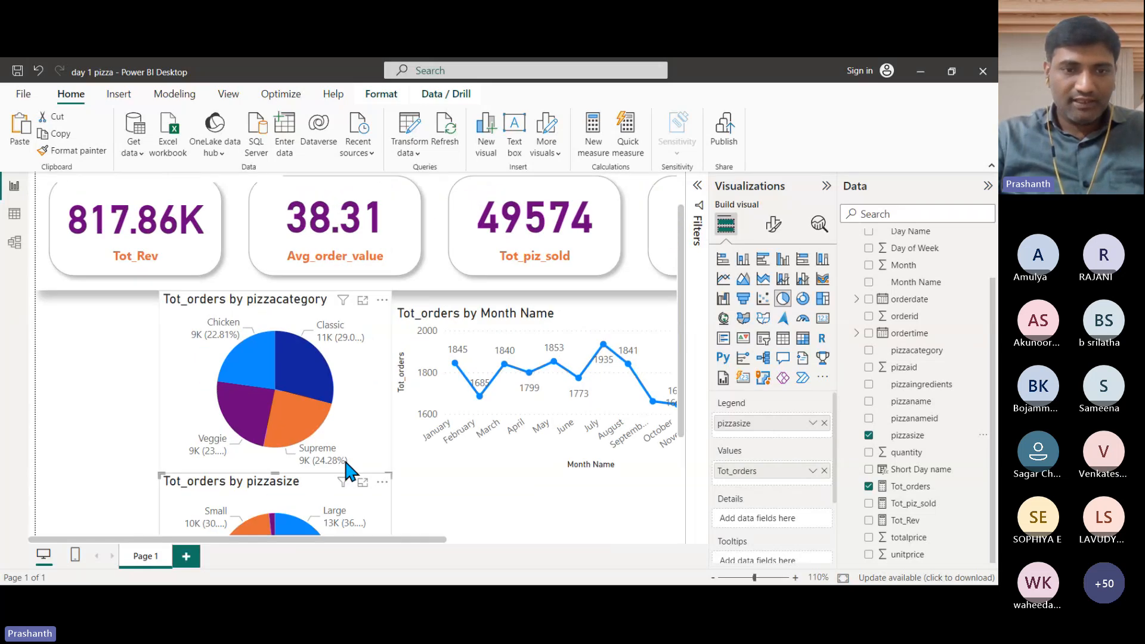
scroll(343, 447, "down", 2)
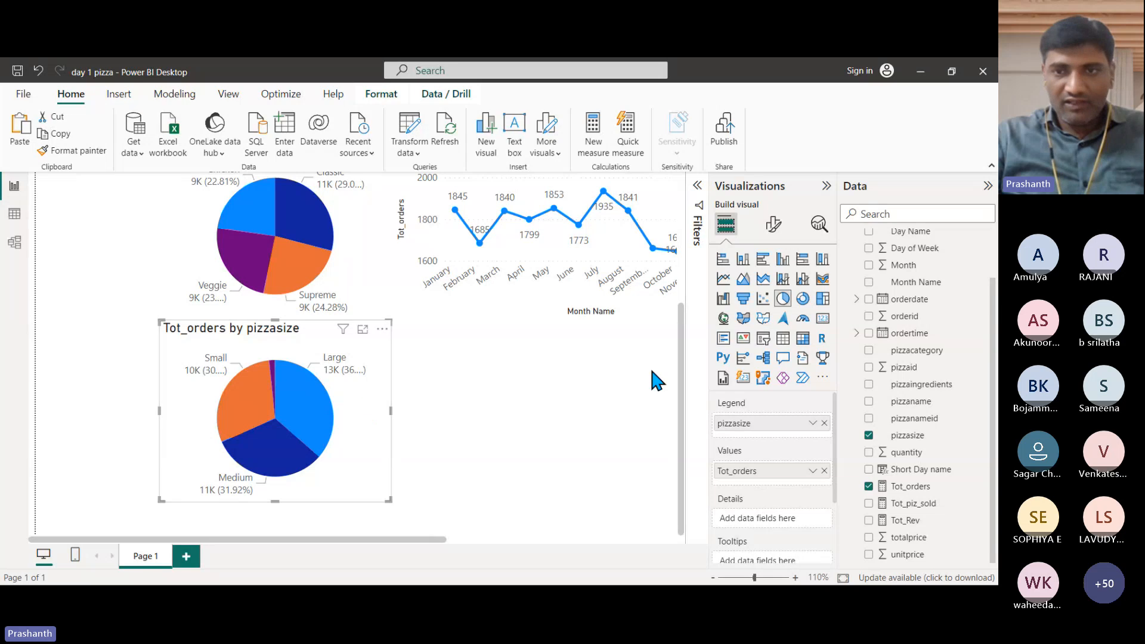
left_click(773, 224)
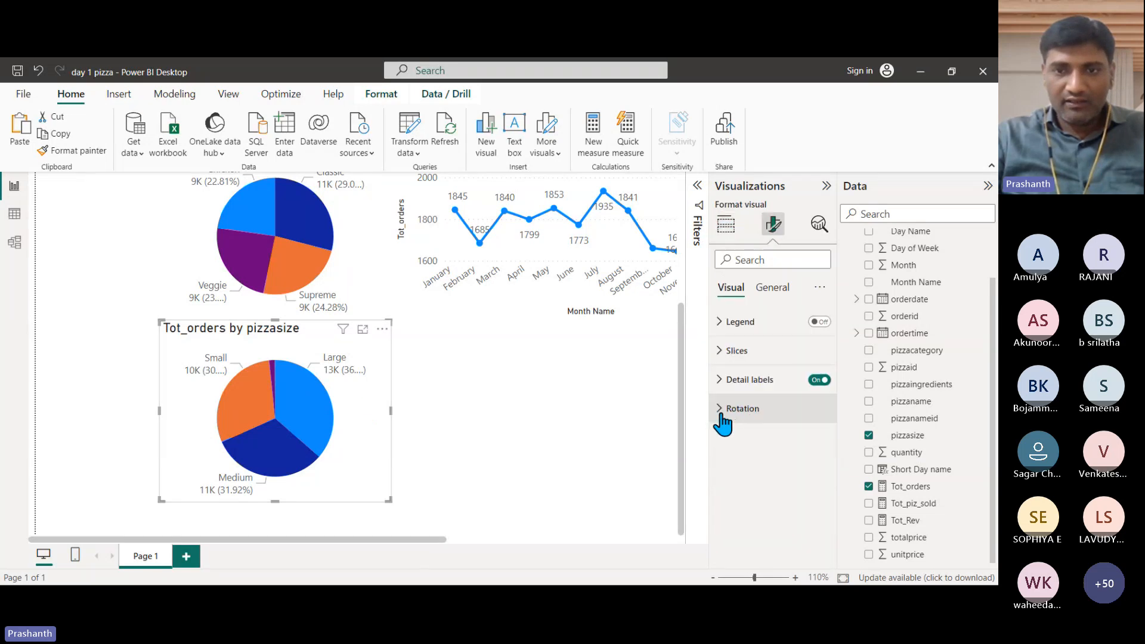
left_click(721, 415)
double_click(753, 457)
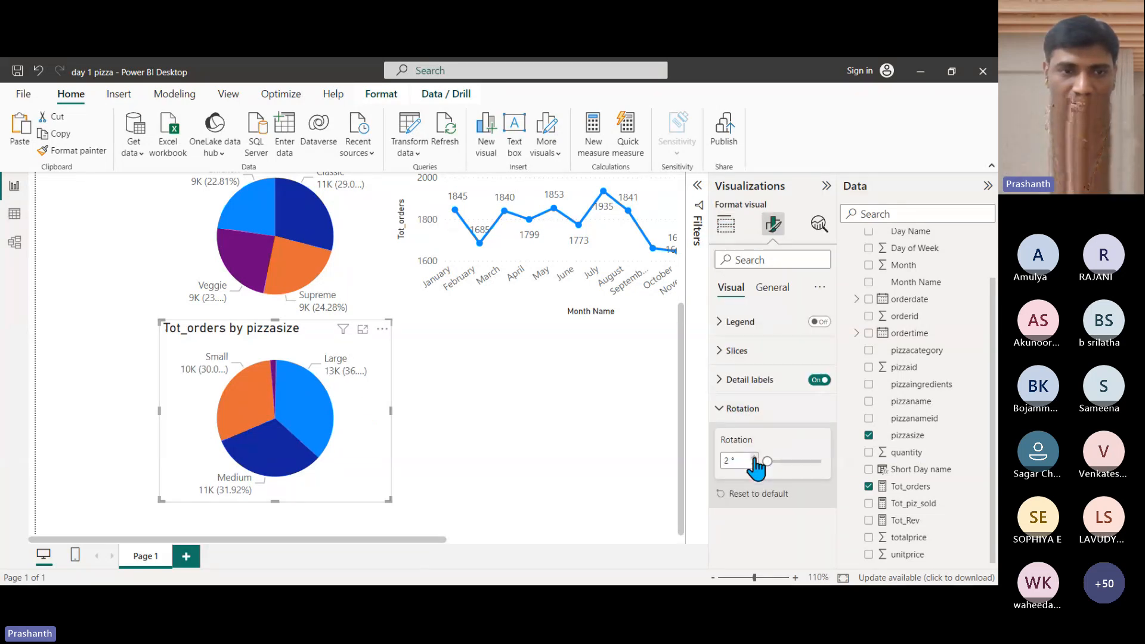
triple_click(754, 458)
triple_click(754, 458)
triple_click(753, 458)
double_click(754, 458)
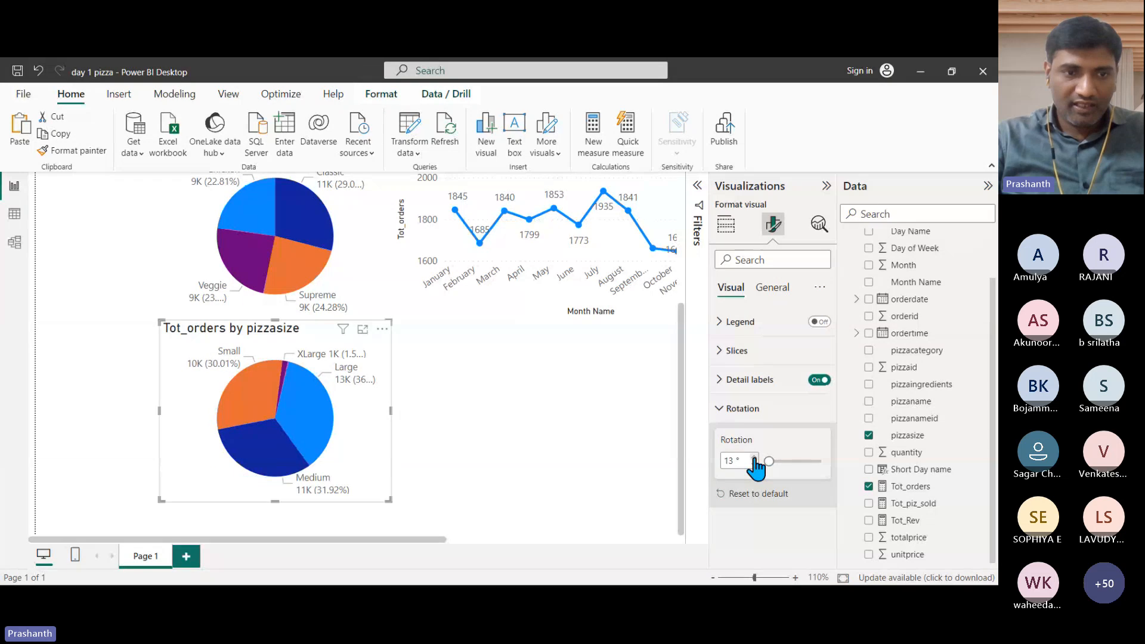
left_click(753, 458)
left_click(754, 458)
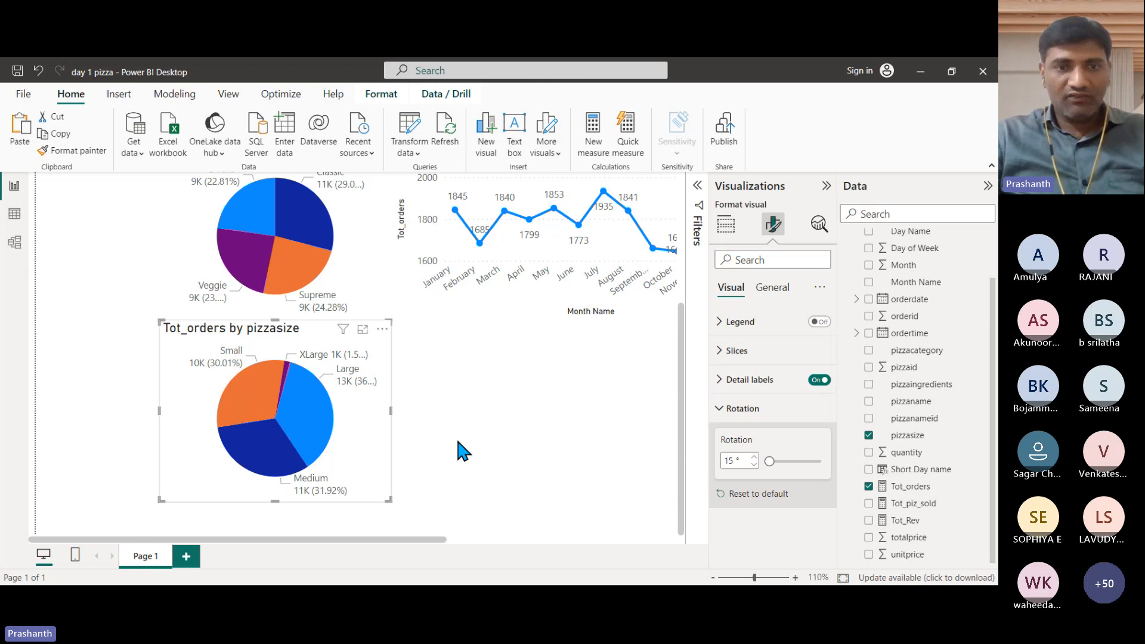
Duplicate report Page 1 with all its visuals.
scroll(471, 447, "up", 3)
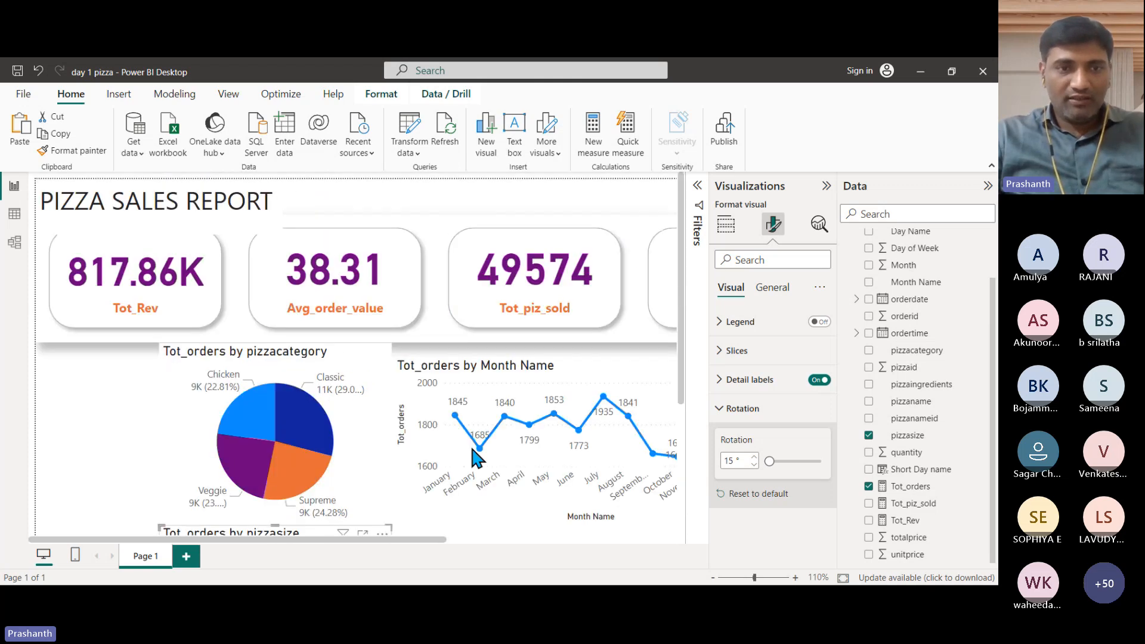
scroll(471, 448, "down", 3)
scroll(469, 443, "down", 3, "ctrl")
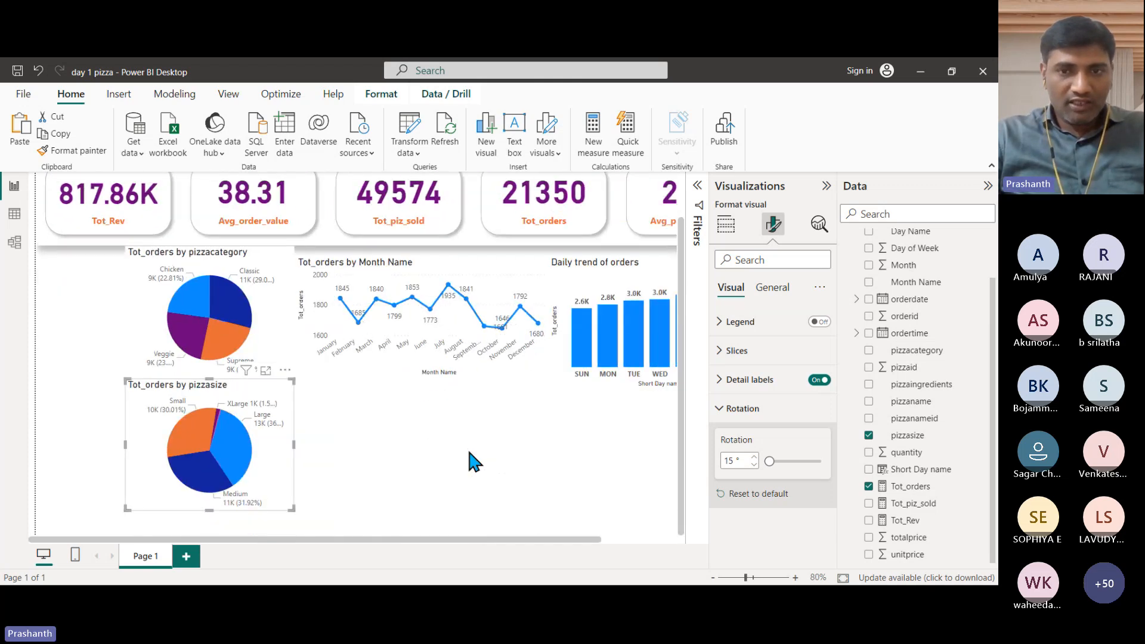
scroll(469, 452, "down", 1, "ctrl")
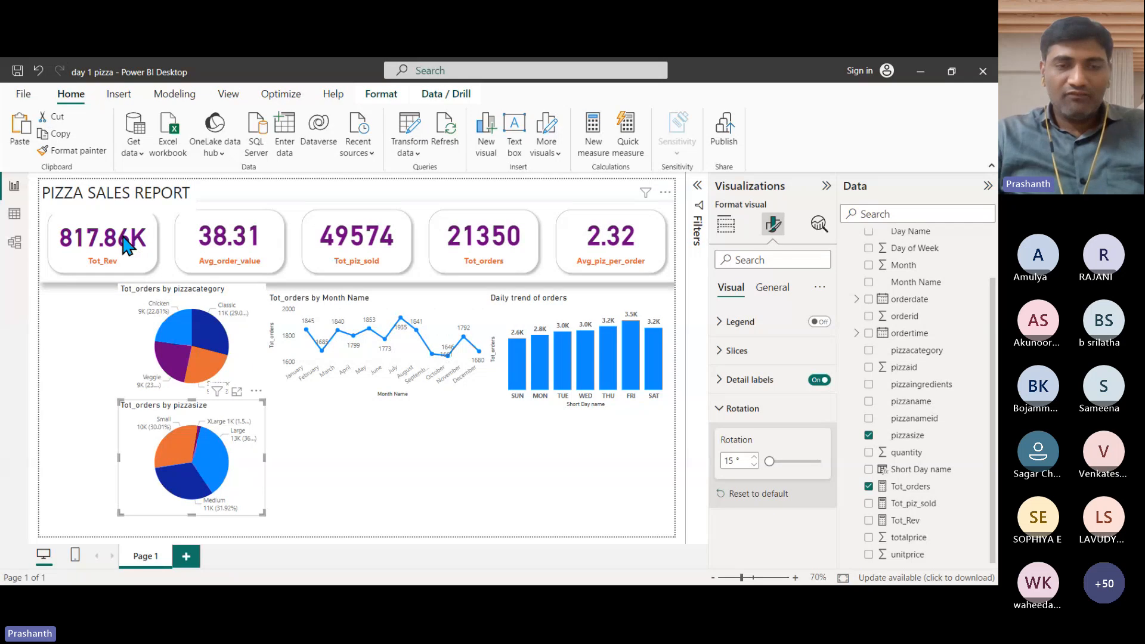
right_click(140, 560)
left_click(200, 523)
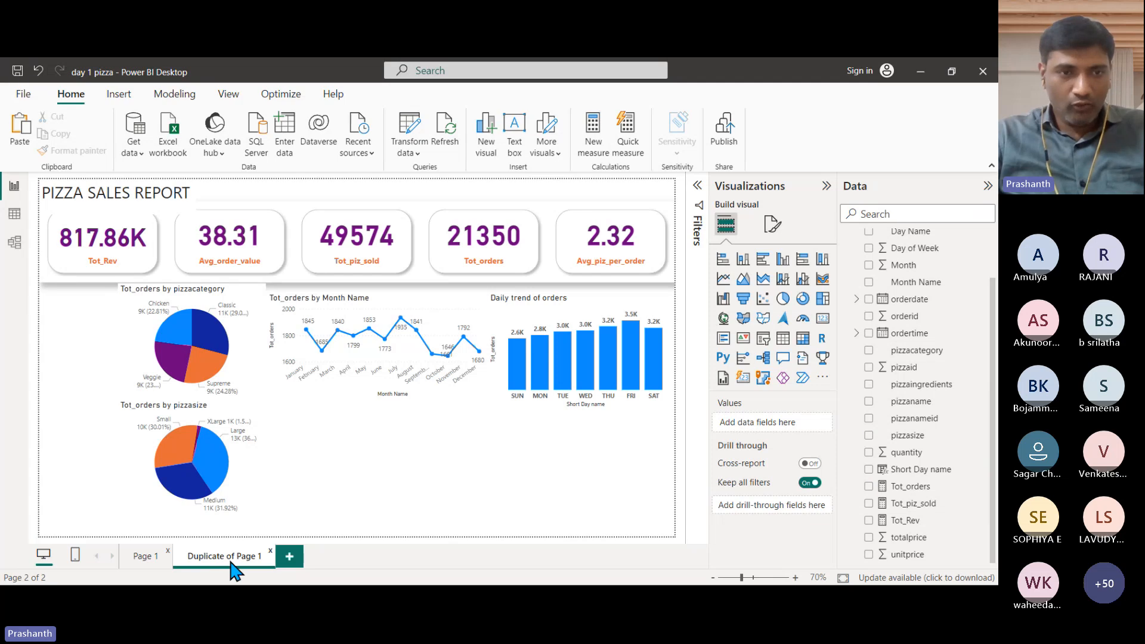
Delete both pie charts, the monthly line chart and the daily column chart from the duplicated page, keeping the title and cards.
left_click(245, 356)
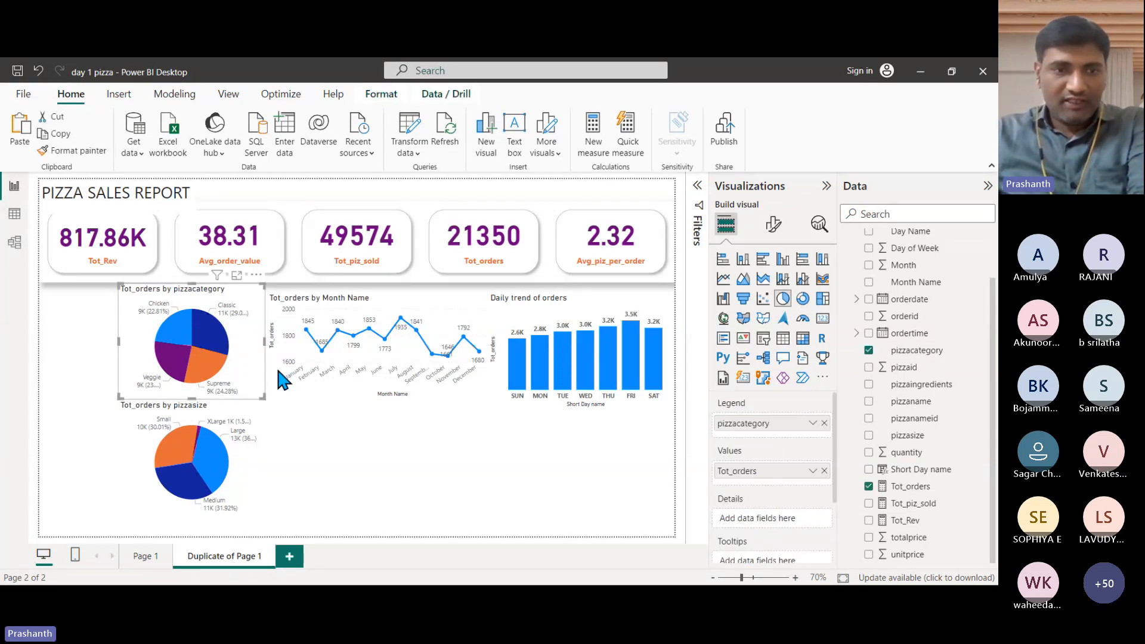
key("Delete")
left_click(320, 385)
key("Delete")
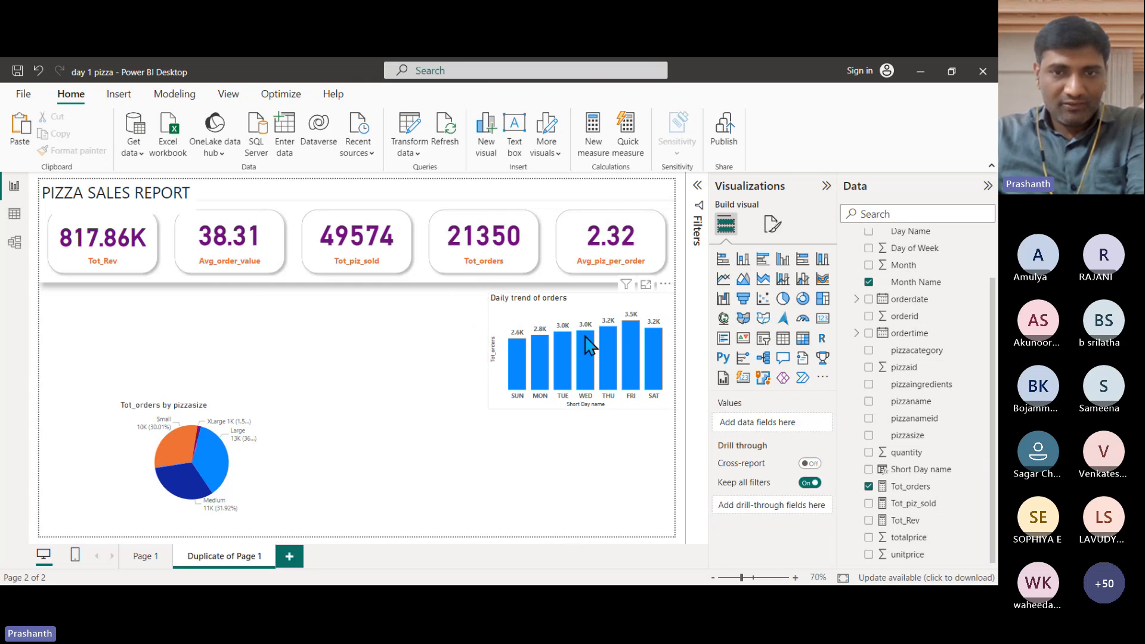
left_click(580, 296)
key("Delete")
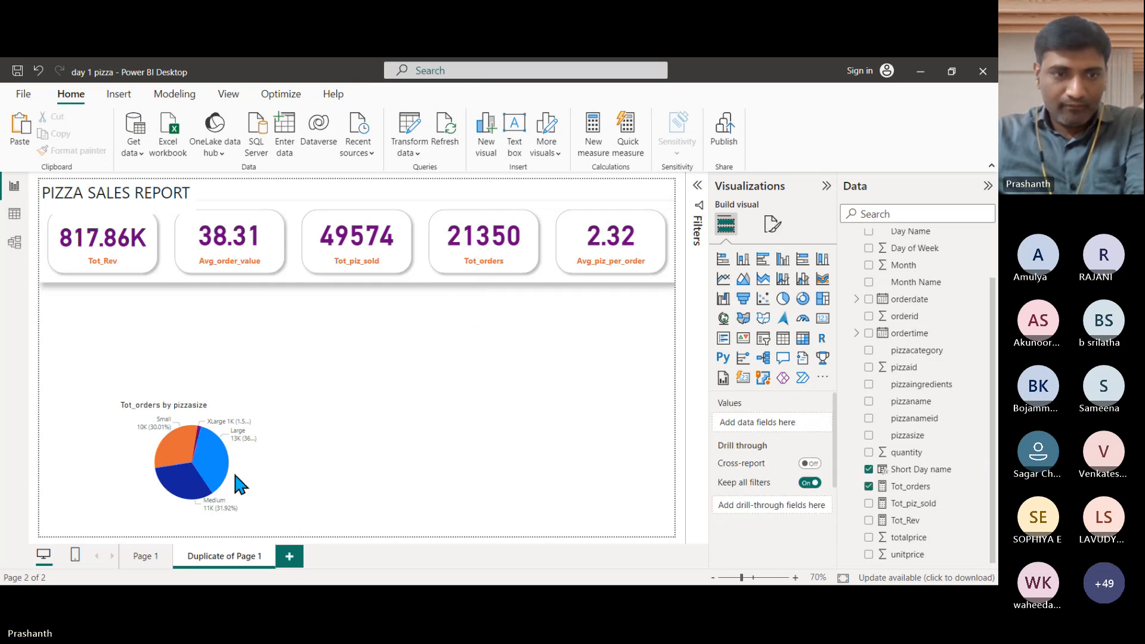
left_click(241, 478)
key("Delete")
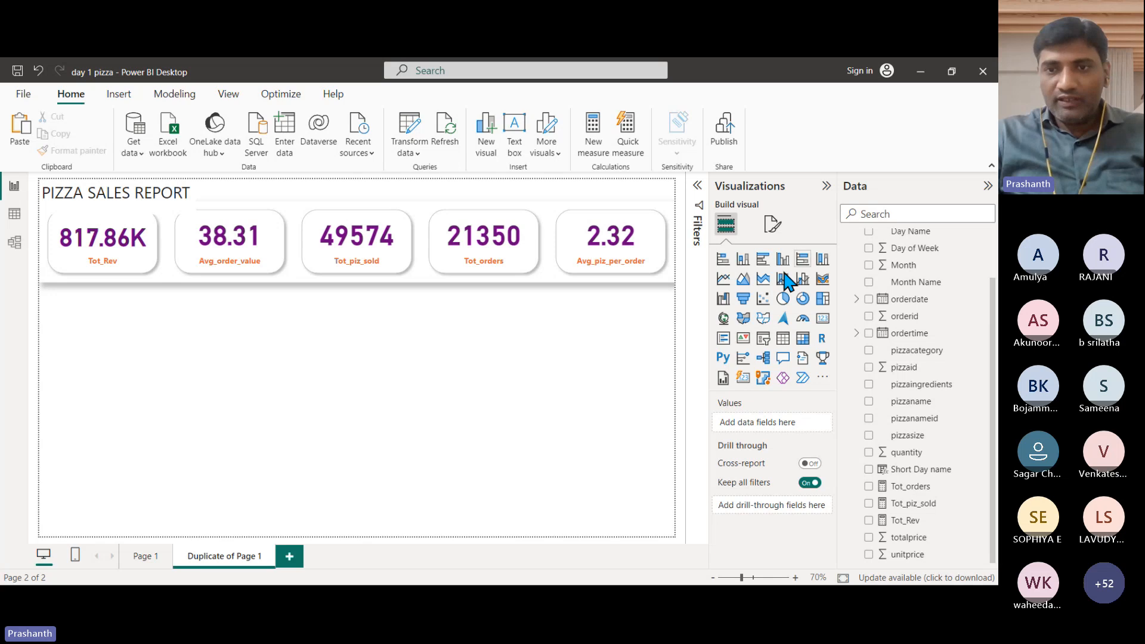
Add a taller, full-width clustered bar chart below the cards with pizzaname on the Y-axis and Tot_piz_sold on the X-axis.
left_click(763, 260)
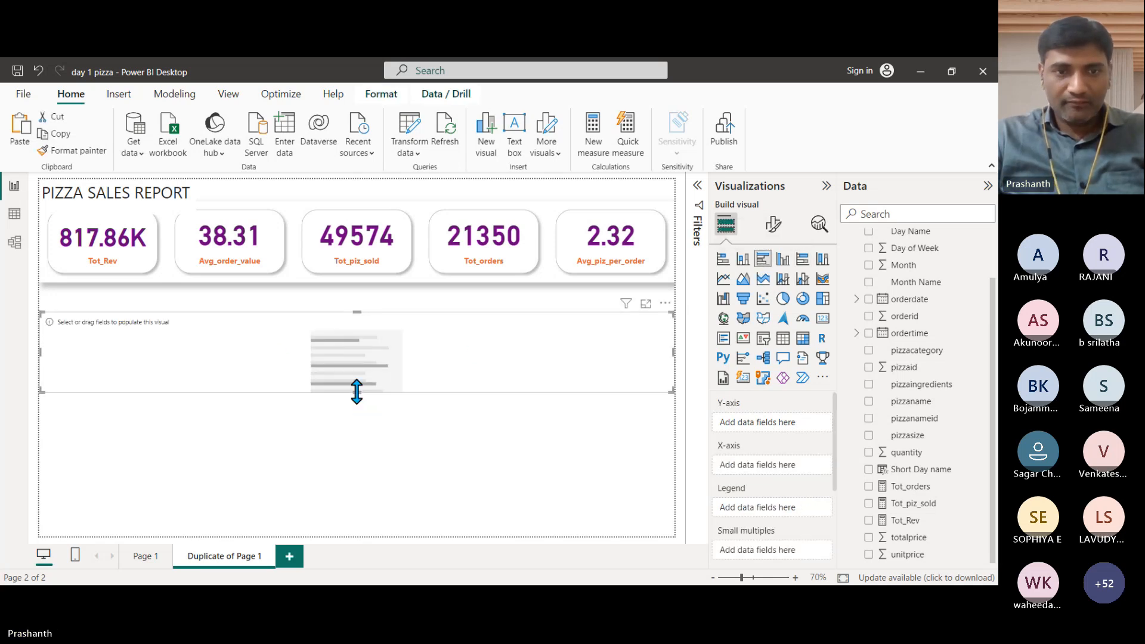
left_click_drag(356, 392, 346, 460)
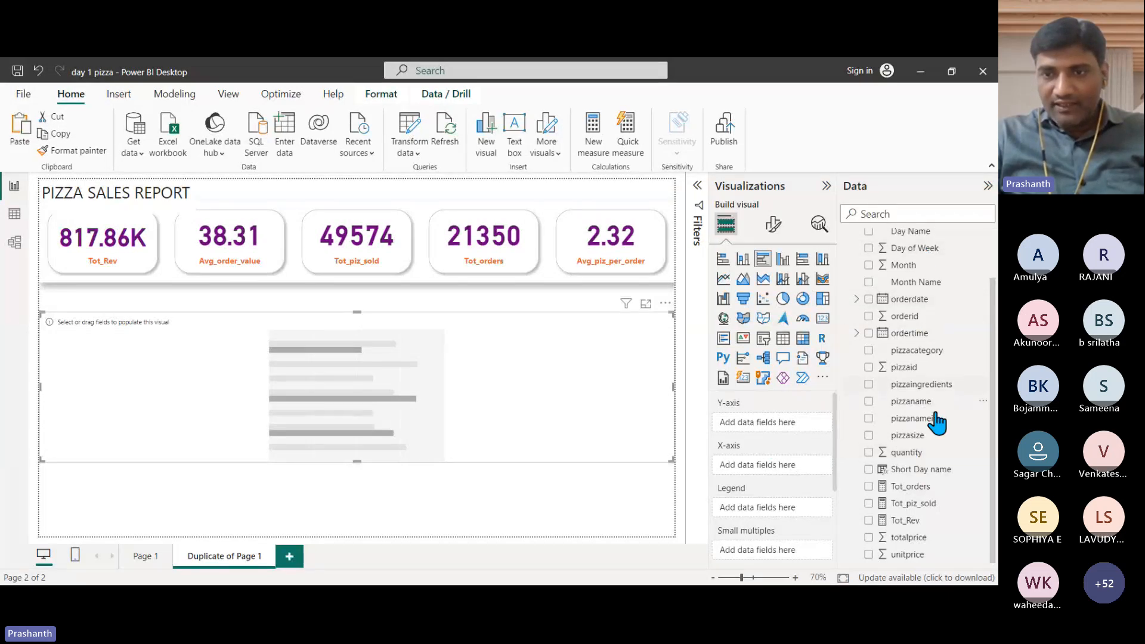
left_click_drag(928, 403, 792, 422)
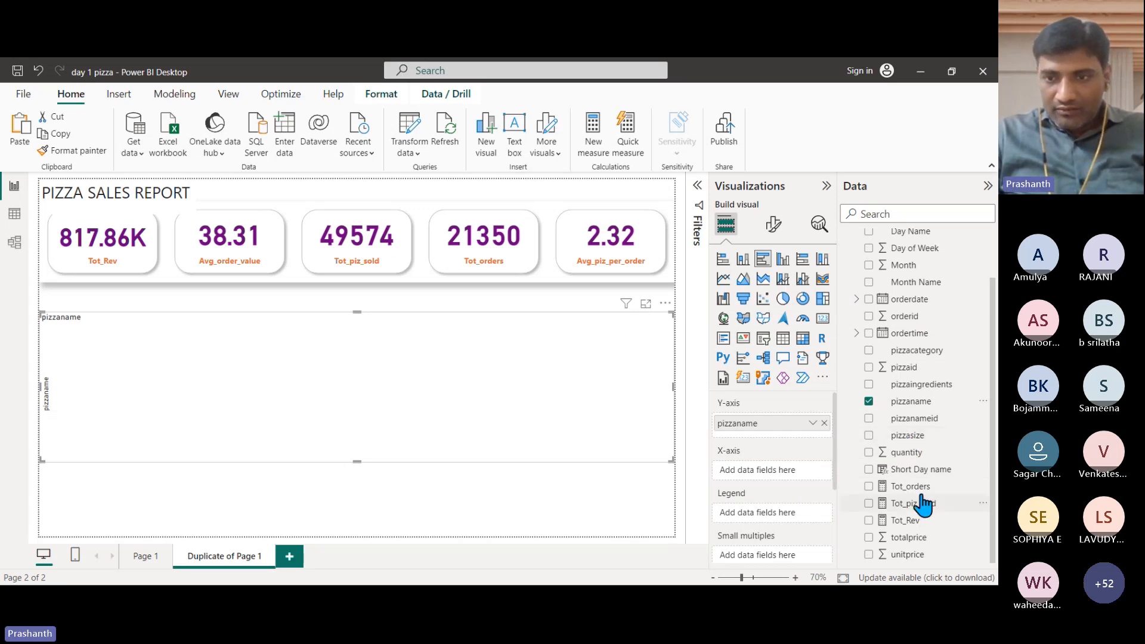
left_click_drag(928, 508, 796, 476)
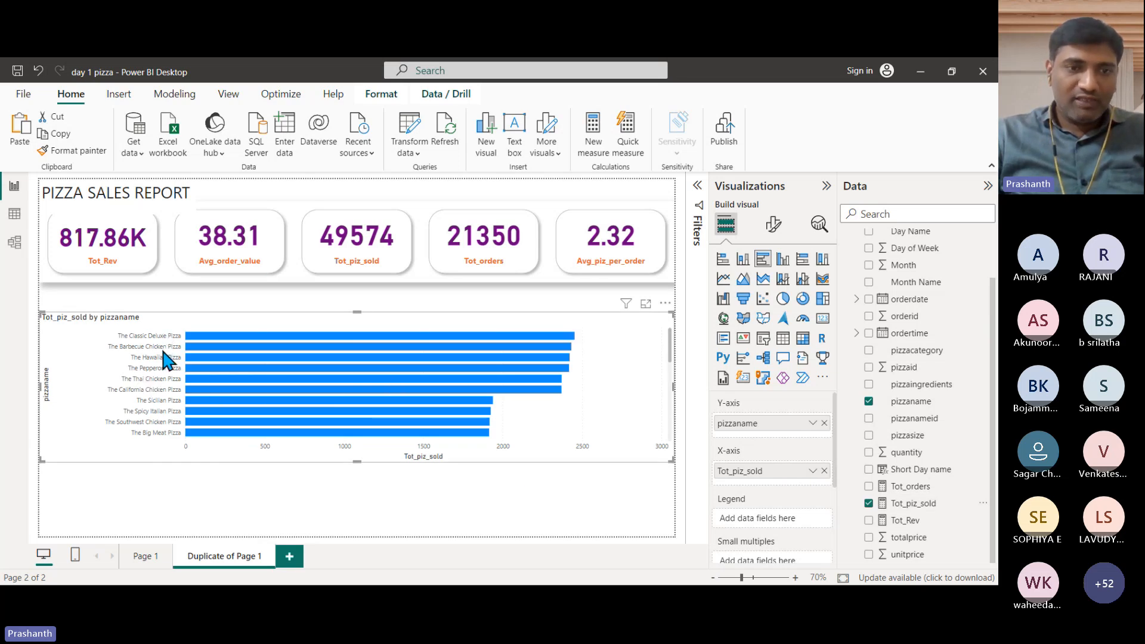
Turn on the bar chart's data labels and extend the chart down almost to the page's lower edge.
left_click(773, 225)
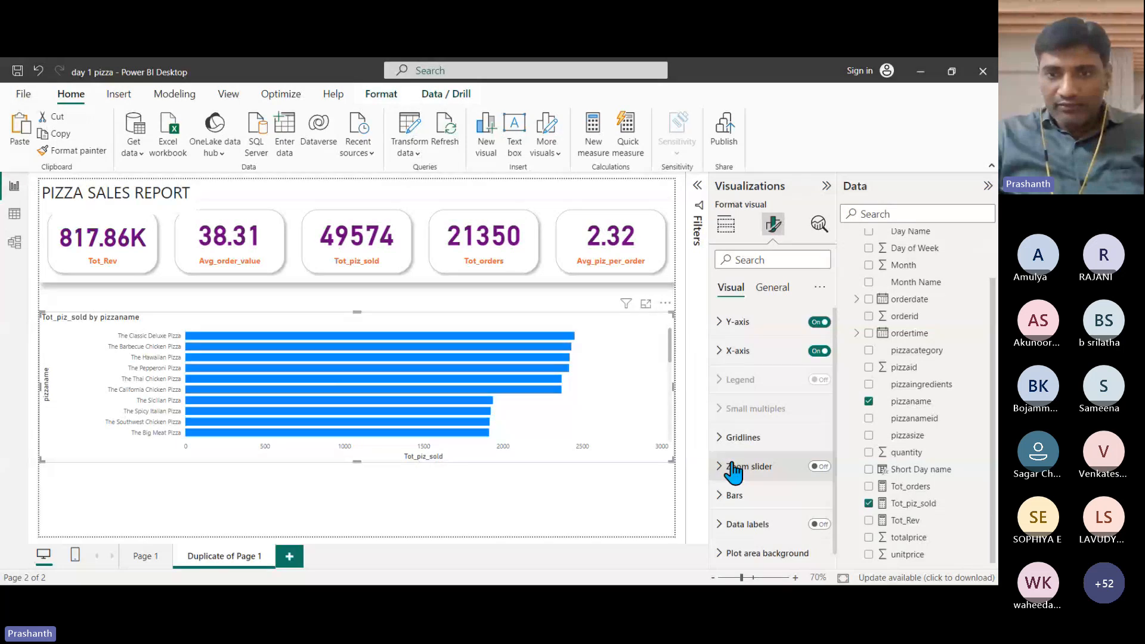
left_click(822, 525)
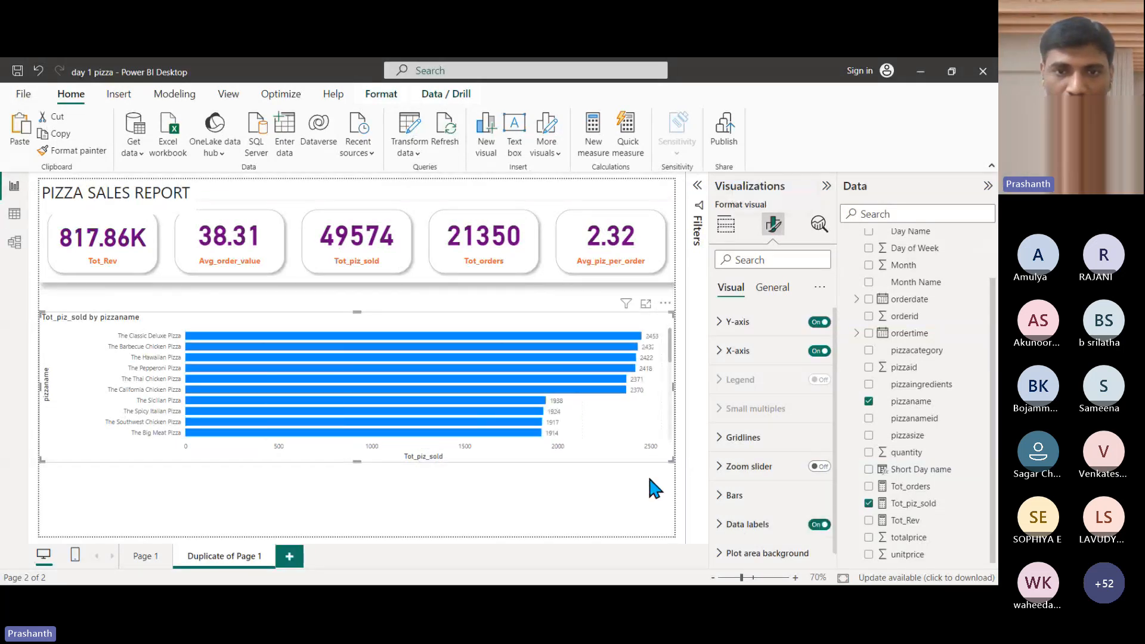
left_click_drag(357, 461, 346, 519)
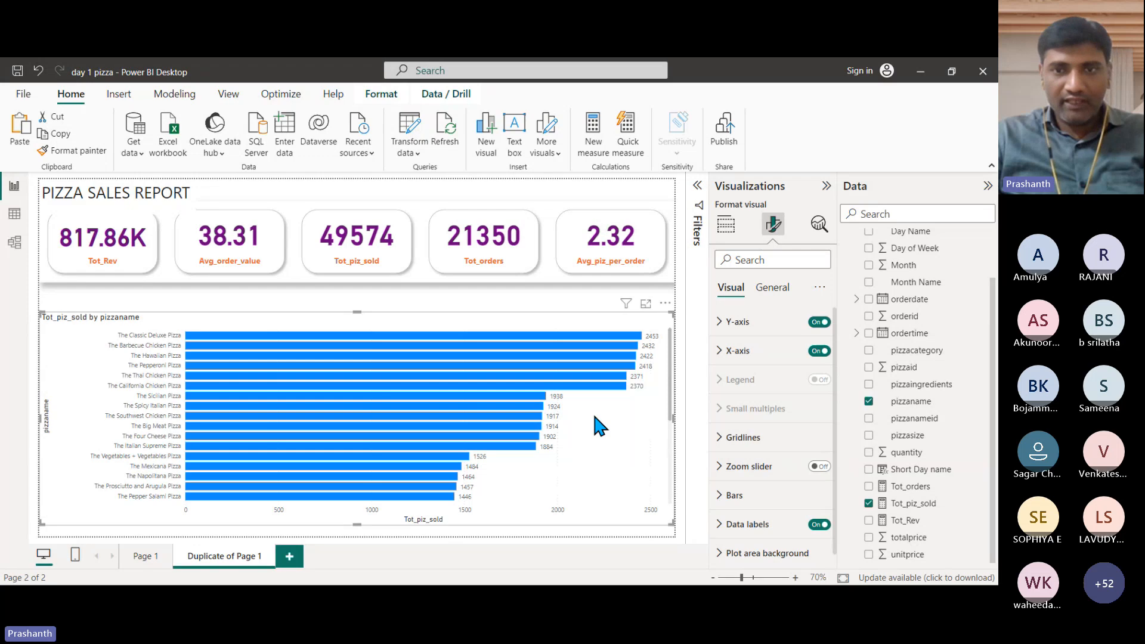
Examine the bar chart's full list of pizzas and the filters on the visual, with the Visualizations pane collapsed.
scroll(592, 410, "down", 3)
scroll(566, 422, "up", 3)
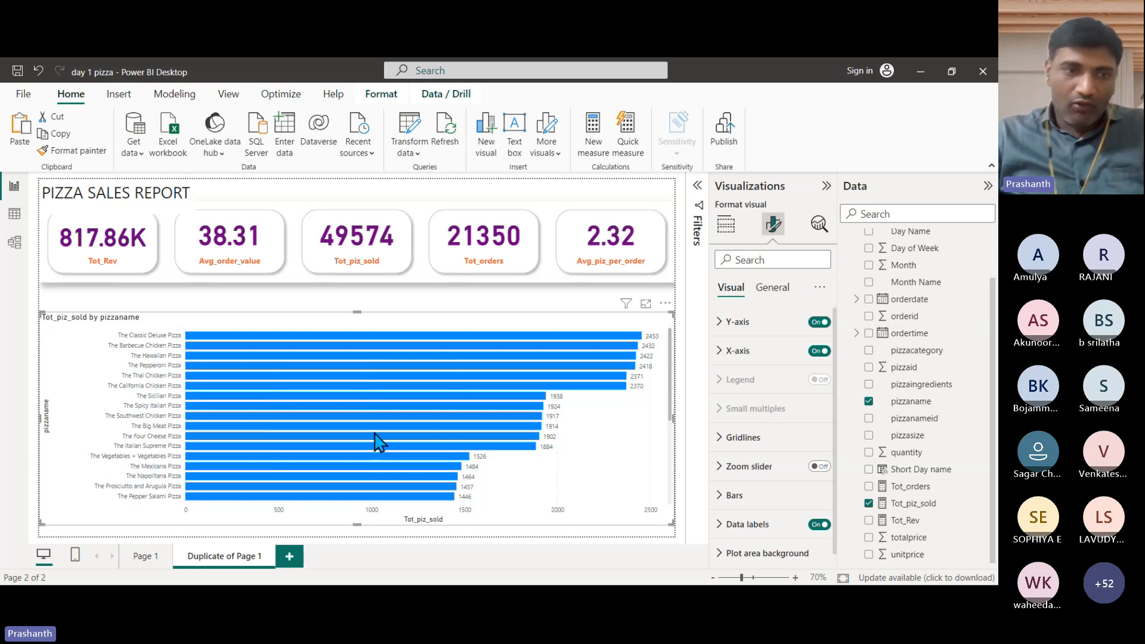
scroll(381, 462, "down", 5)
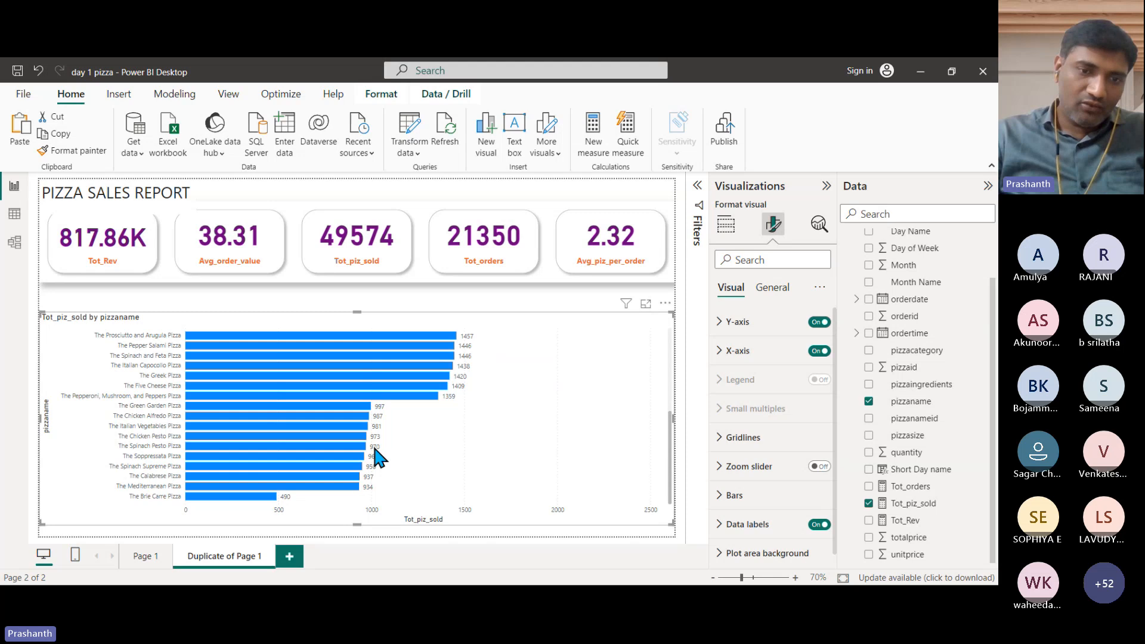
scroll(375, 458, "up", 5)
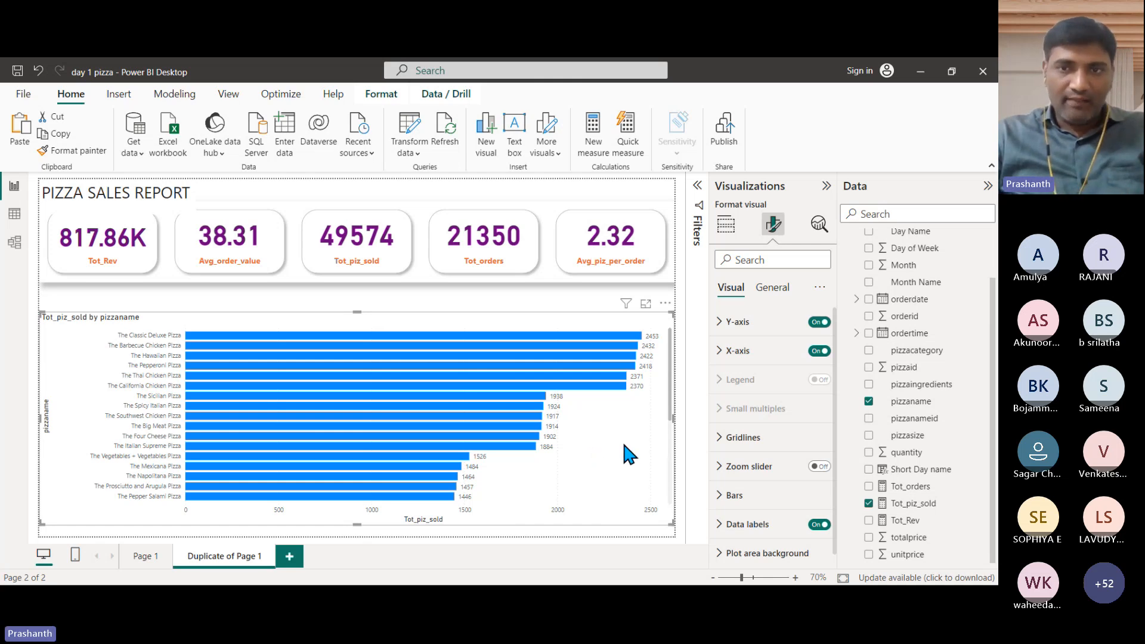
left_click(826, 185)
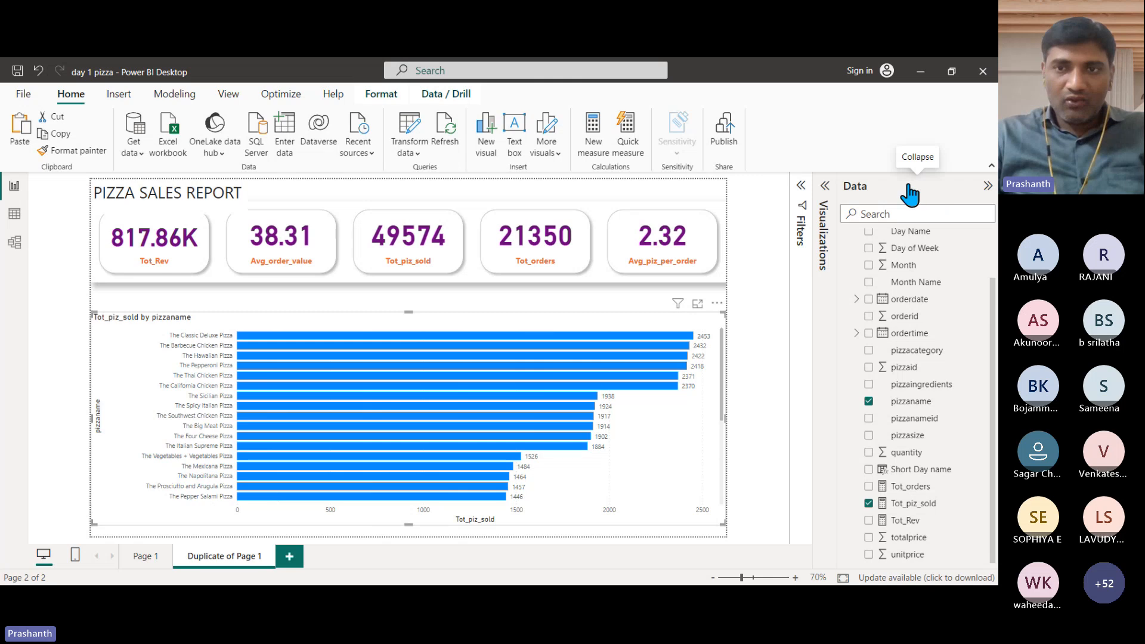
left_click(802, 205)
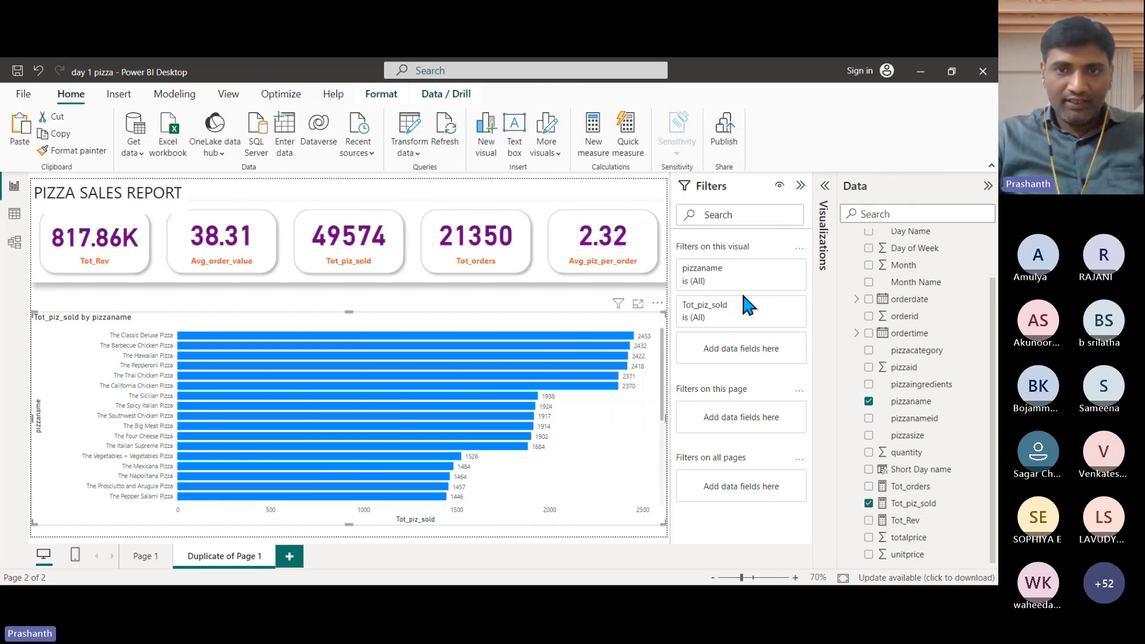
left_click(800, 185)
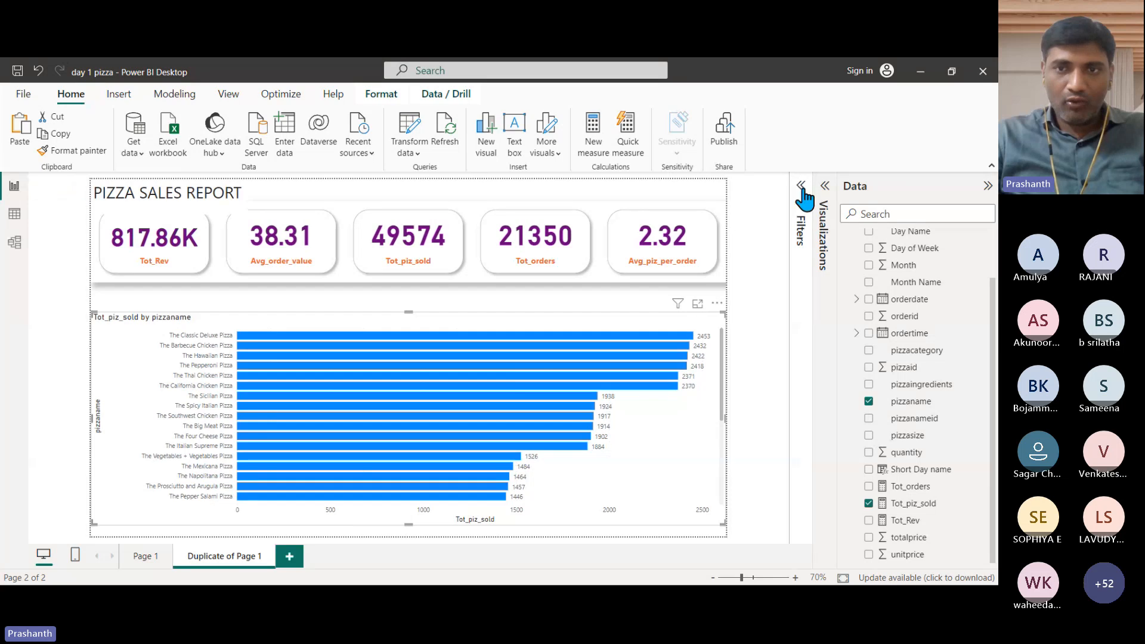
Examine the filter conditions for Tot_piz_sold and the filter types available for pizzaname on the bar chart.
left_click(803, 199)
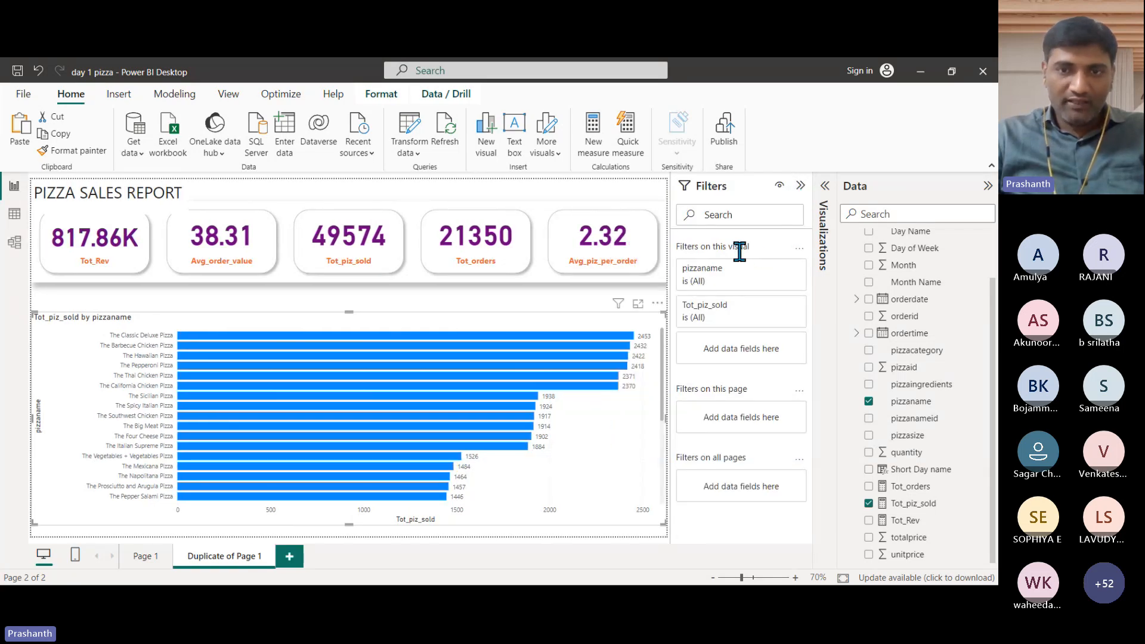
left_click(728, 322)
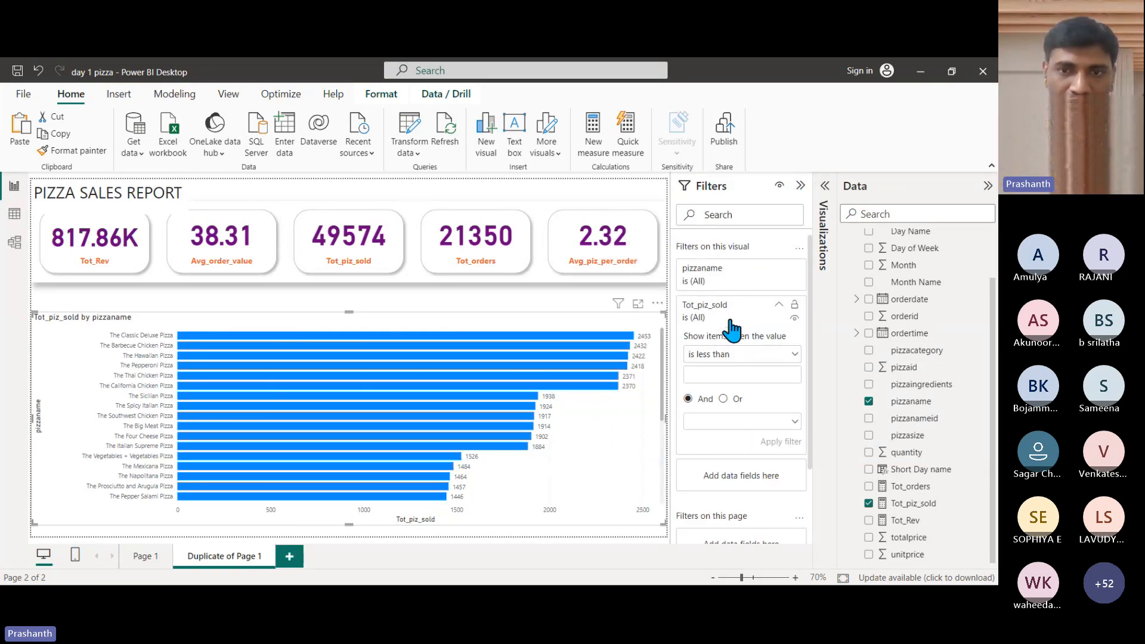
left_click(745, 353)
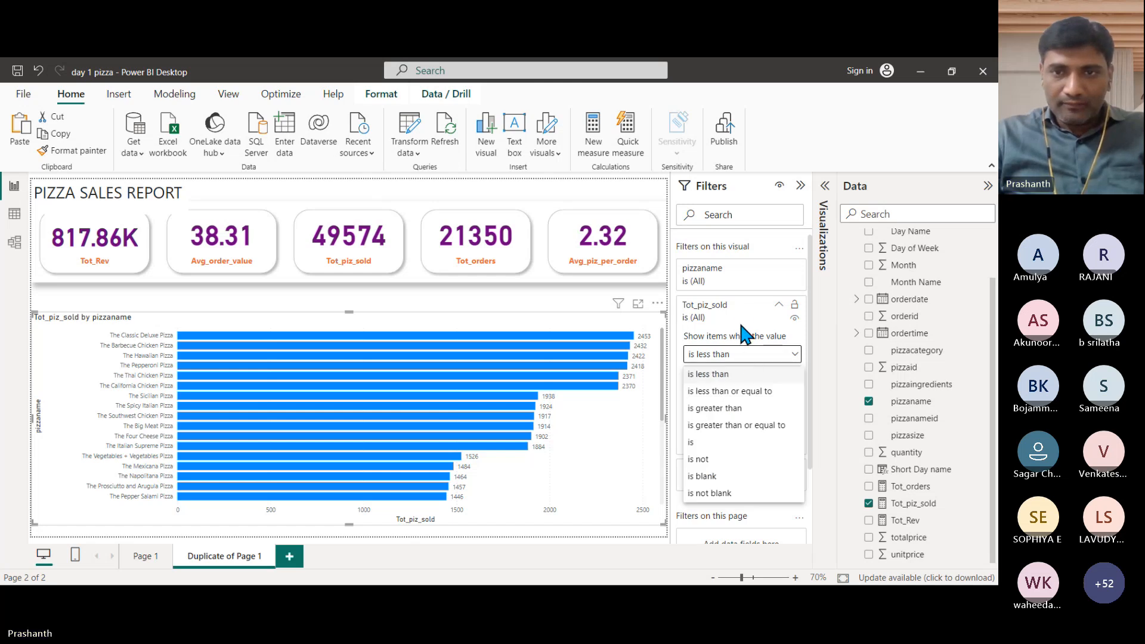
left_click(729, 323)
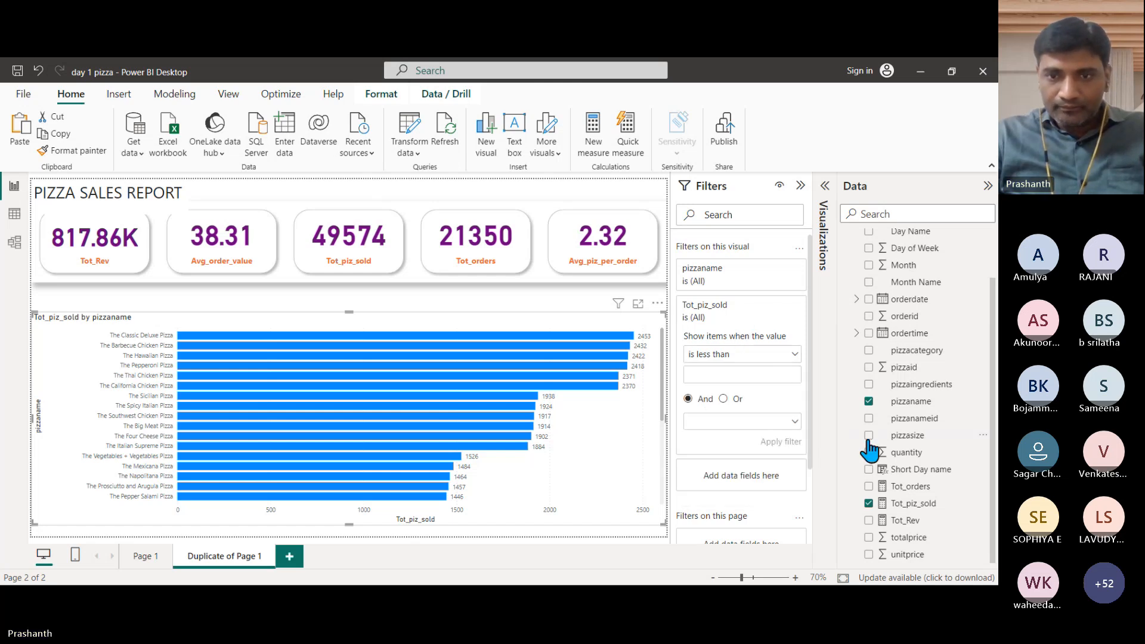
left_click(732, 280)
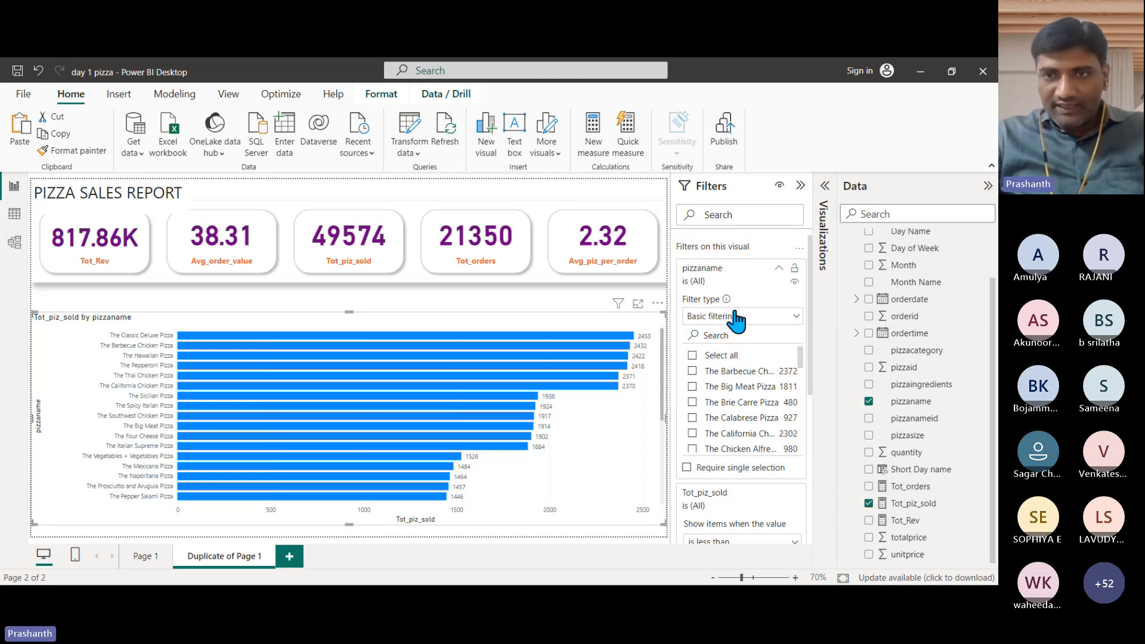
left_click(798, 317)
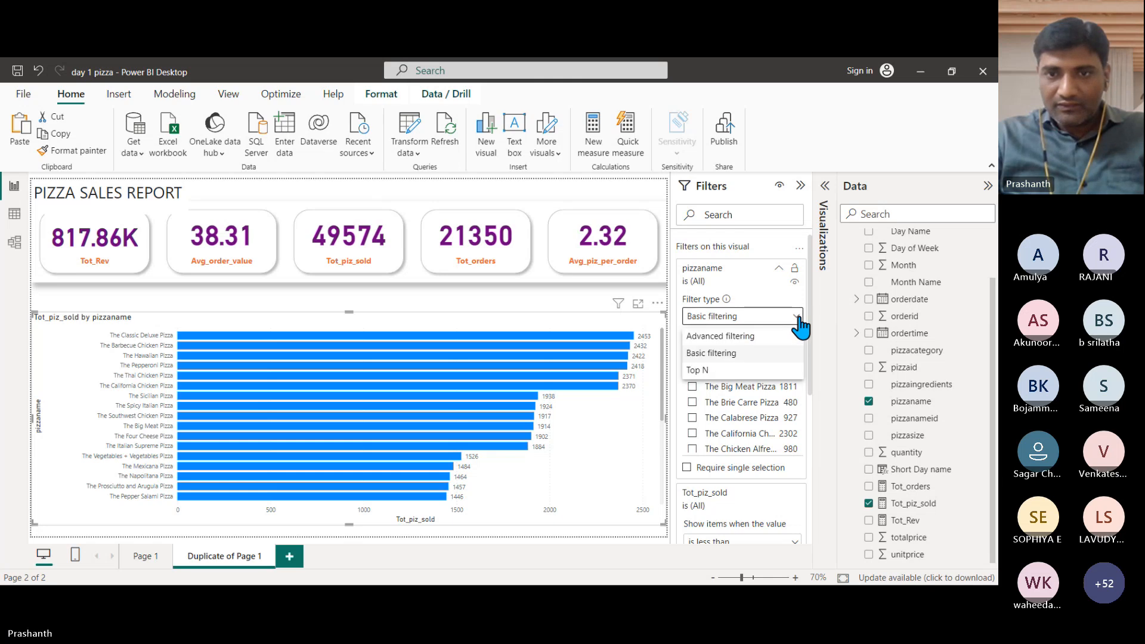
left_click(797, 319)
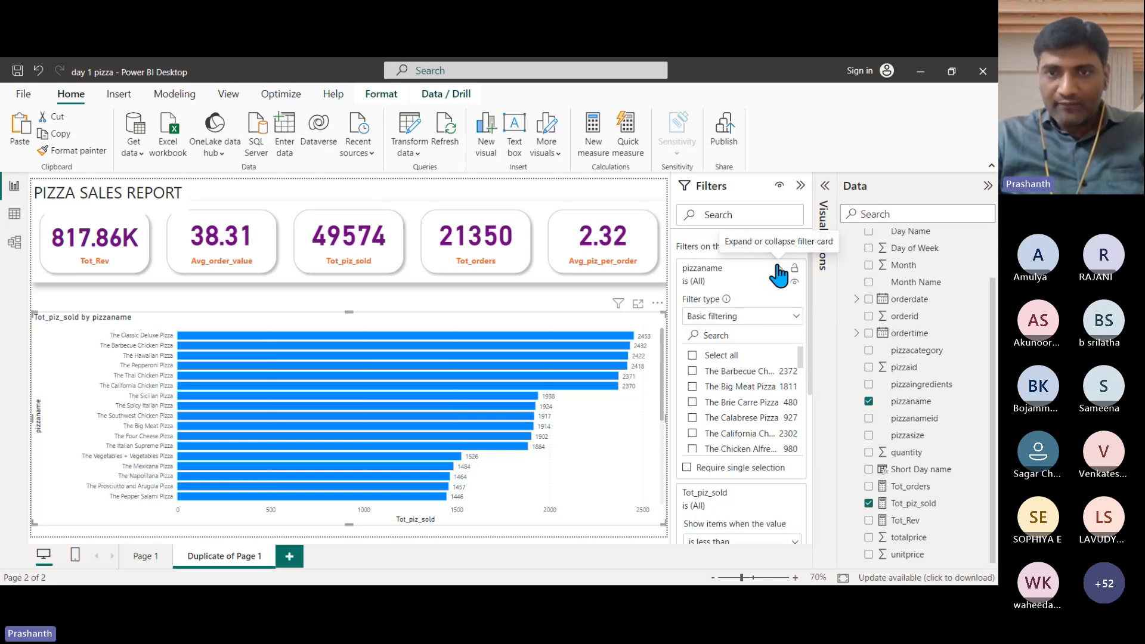
left_click(778, 275)
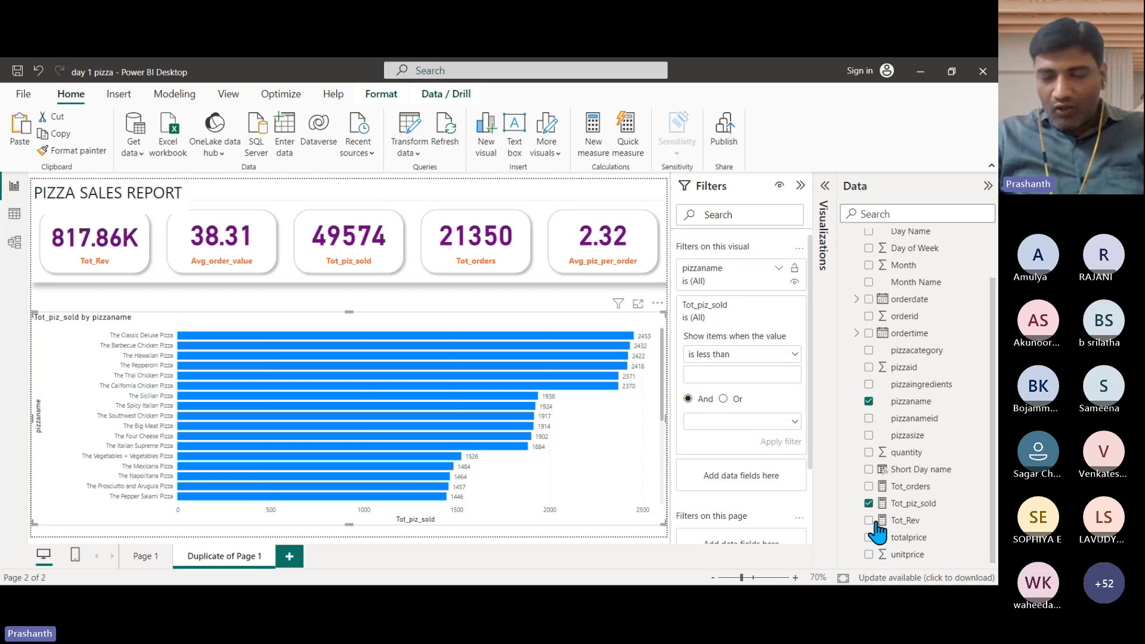
Apply a Top N filter on pizzaname to the bar chart, showing the top 5 by Tot_piz_sold.
left_click(726, 285)
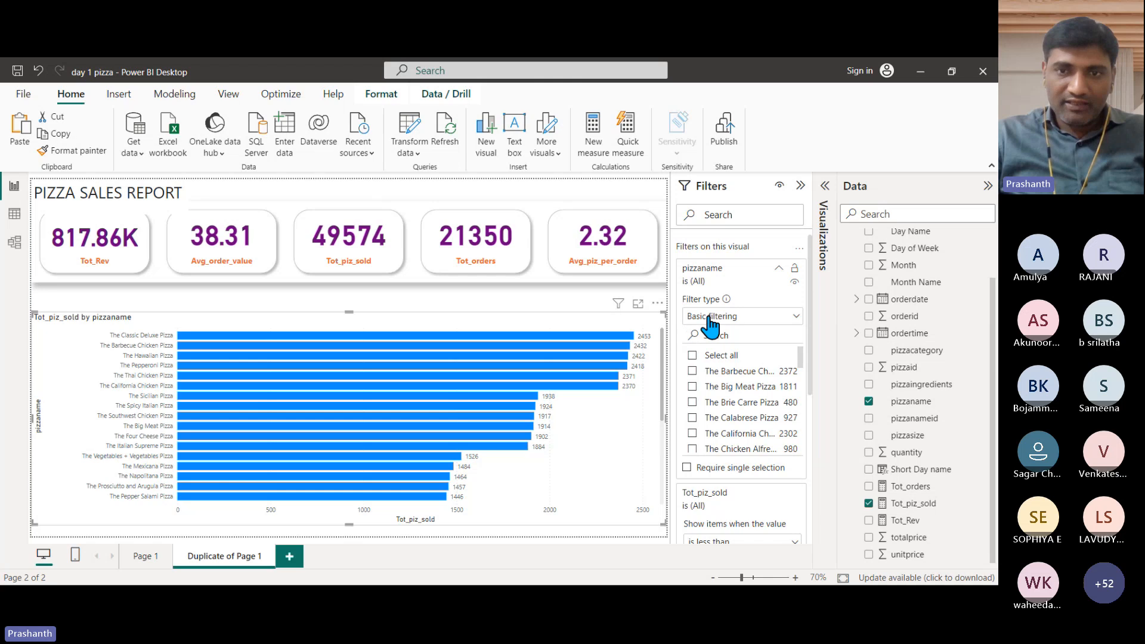
left_click(711, 322)
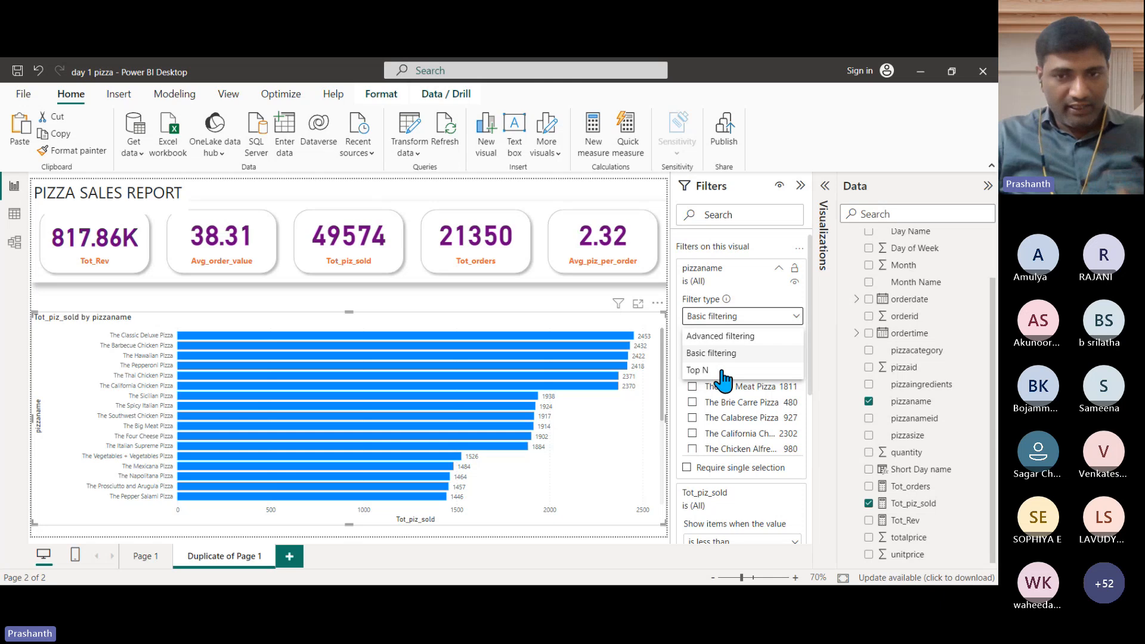
left_click(723, 370)
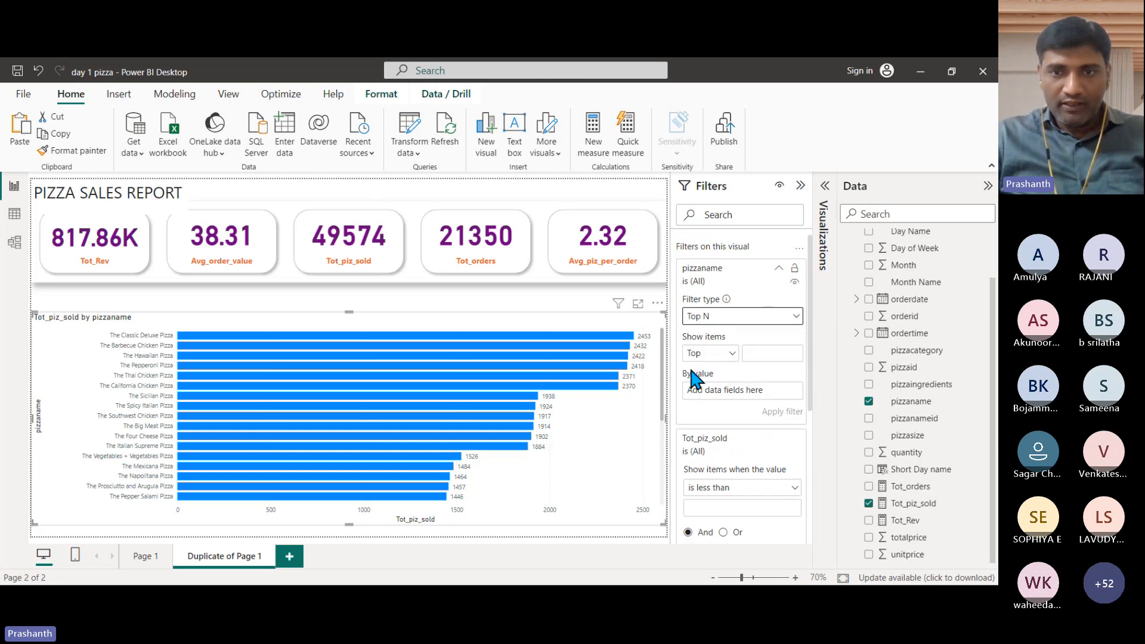
left_click(769, 353)
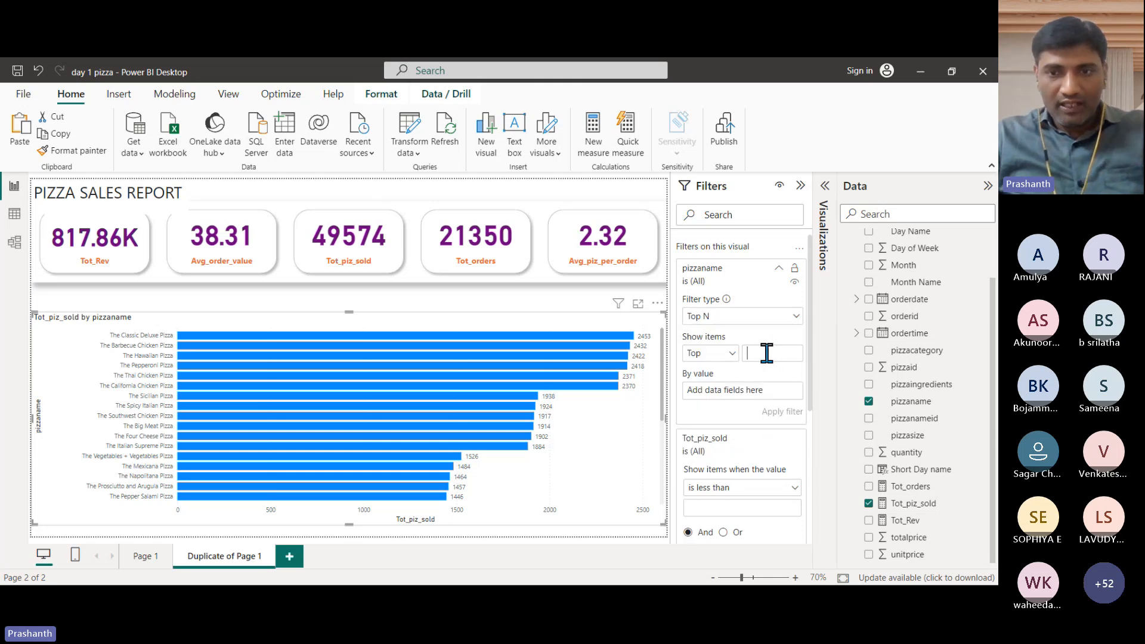
type("5")
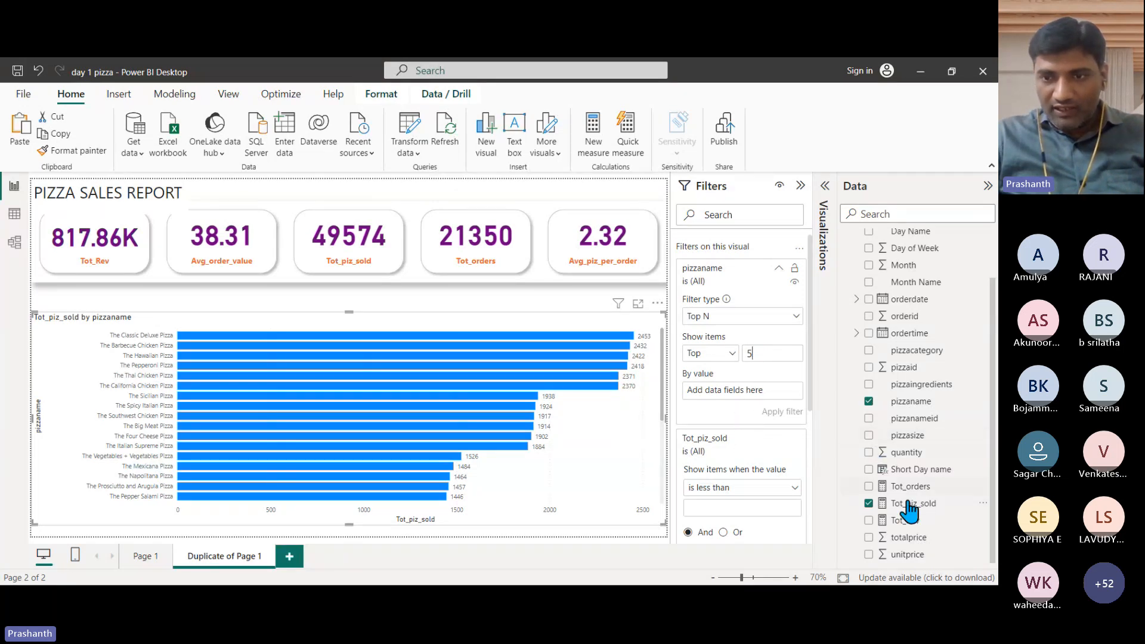
left_click_drag(909, 504, 757, 397)
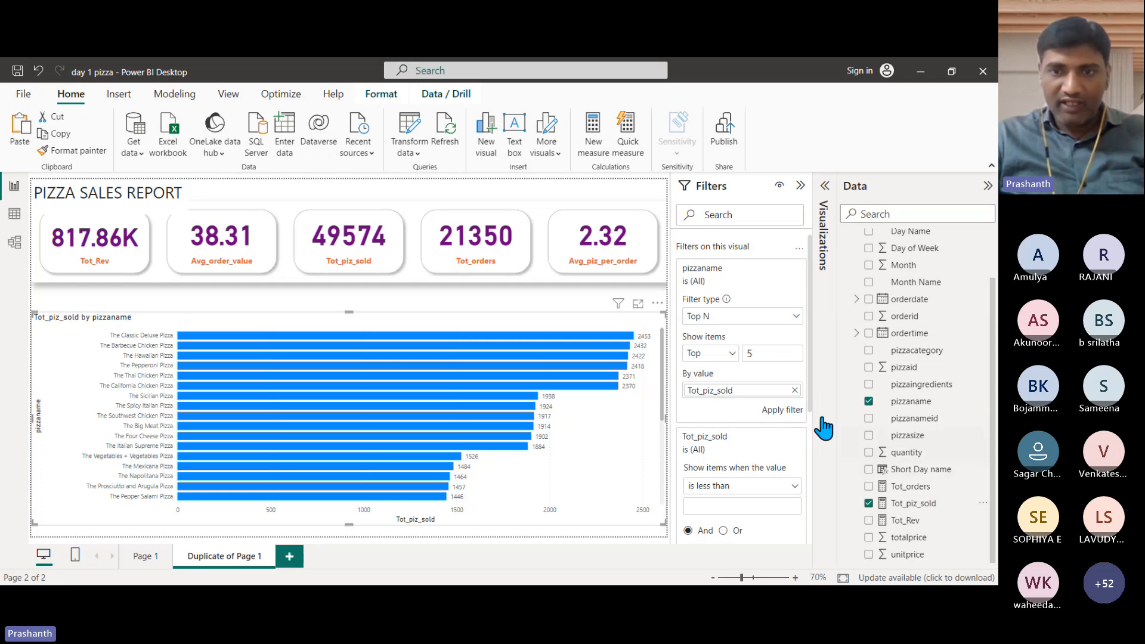
left_click(785, 408)
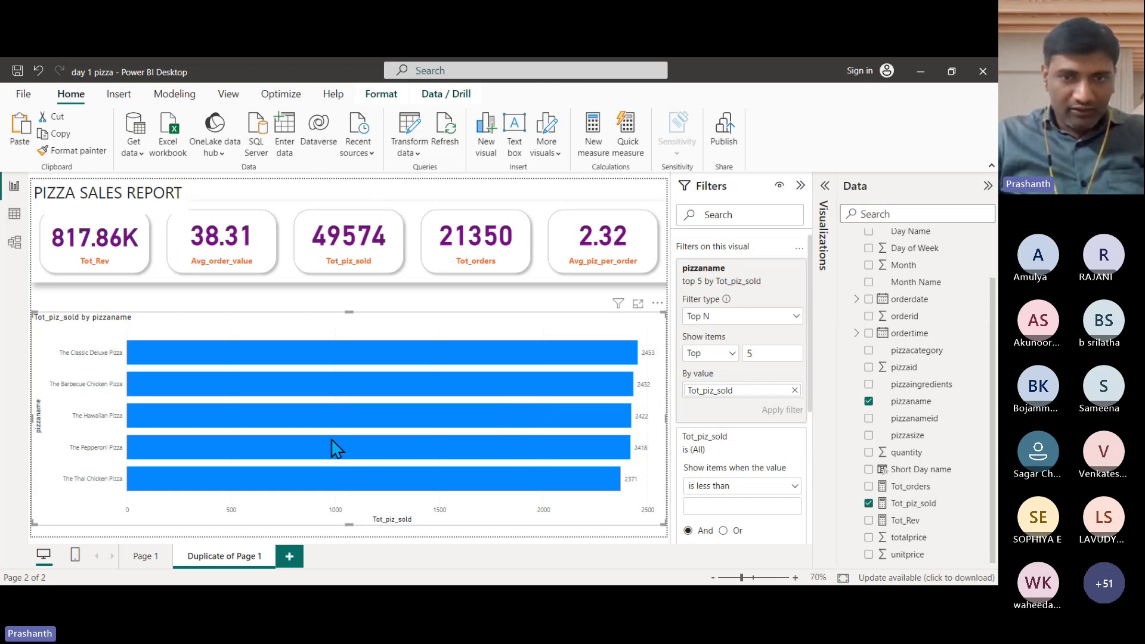
Shrink the bar chart to roughly a third of the page width, shorten it, and move it up just below the cards at the page's right edge.
scroll(301, 445, "up", 2)
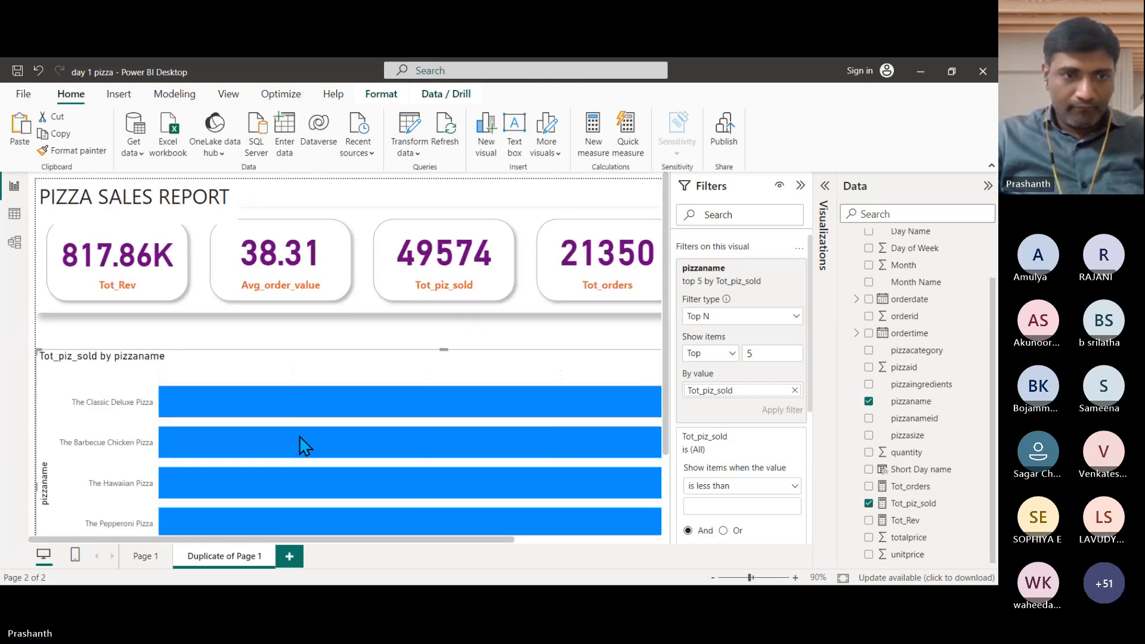
scroll(300, 437, "down", 2)
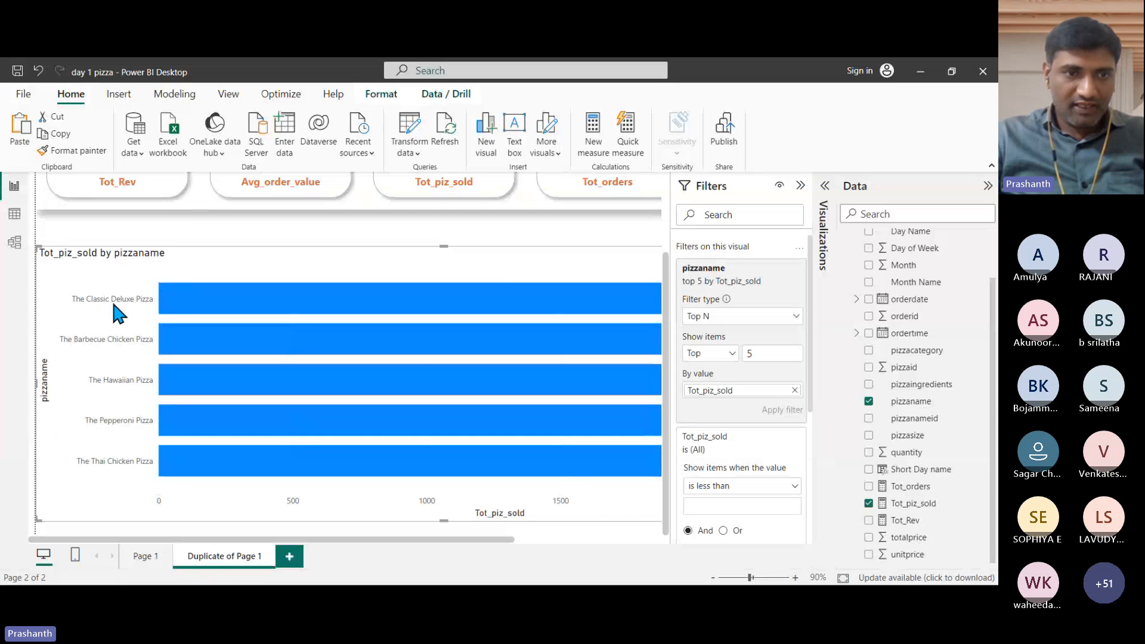
mouse_move(298, 335)
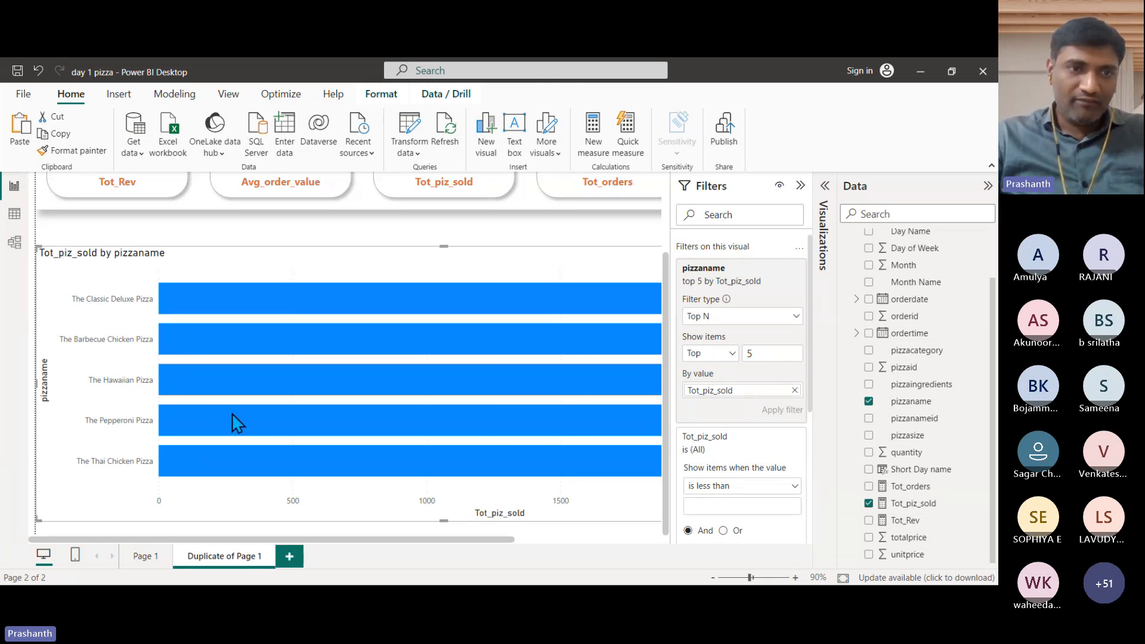
mouse_move(238, 423)
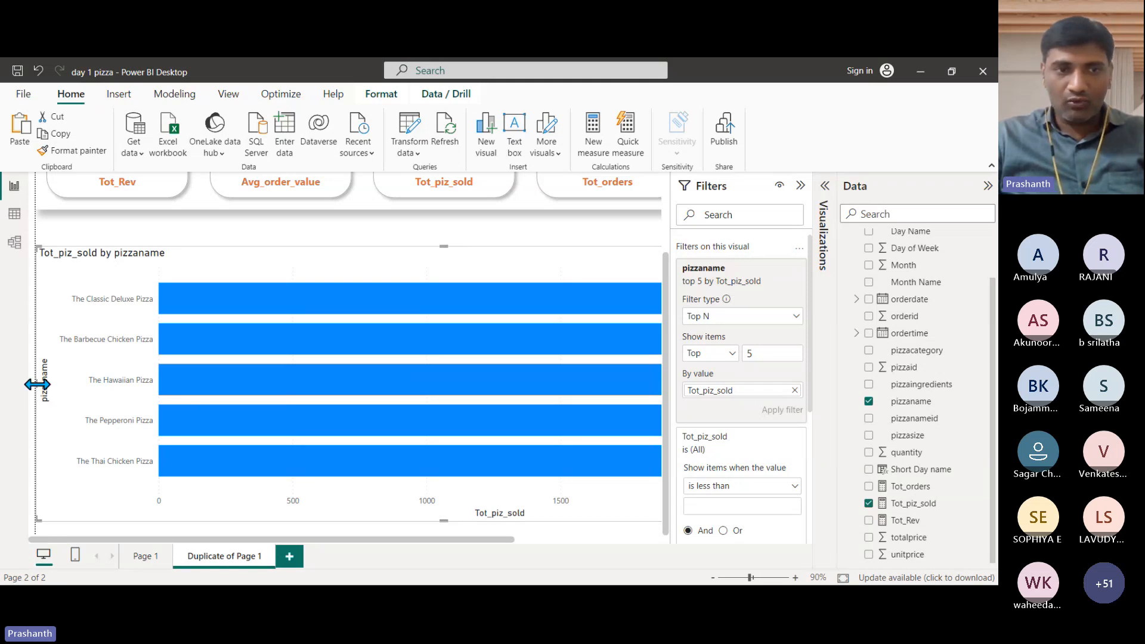
left_click_drag(37, 384, 342, 385)
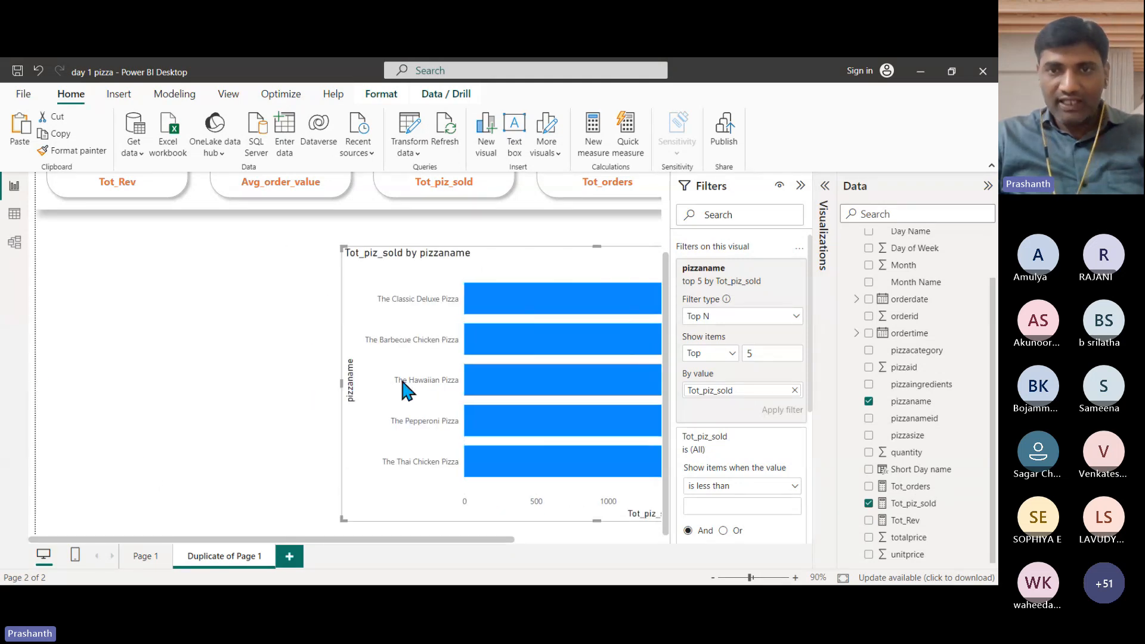
left_click(808, 187)
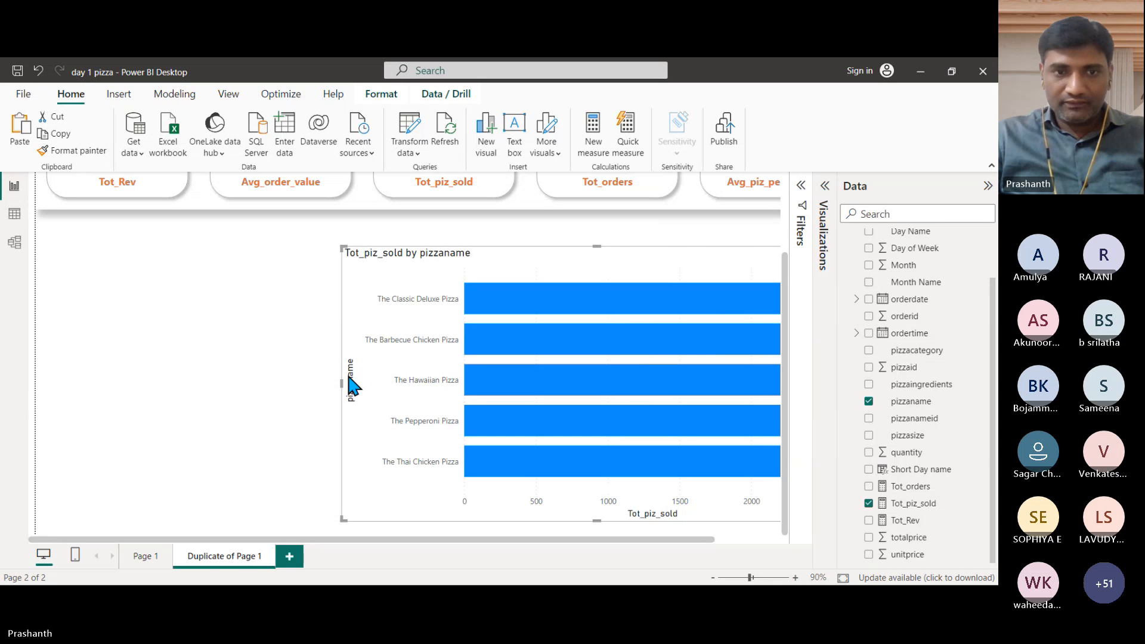
left_click_drag(343, 383, 485, 387)
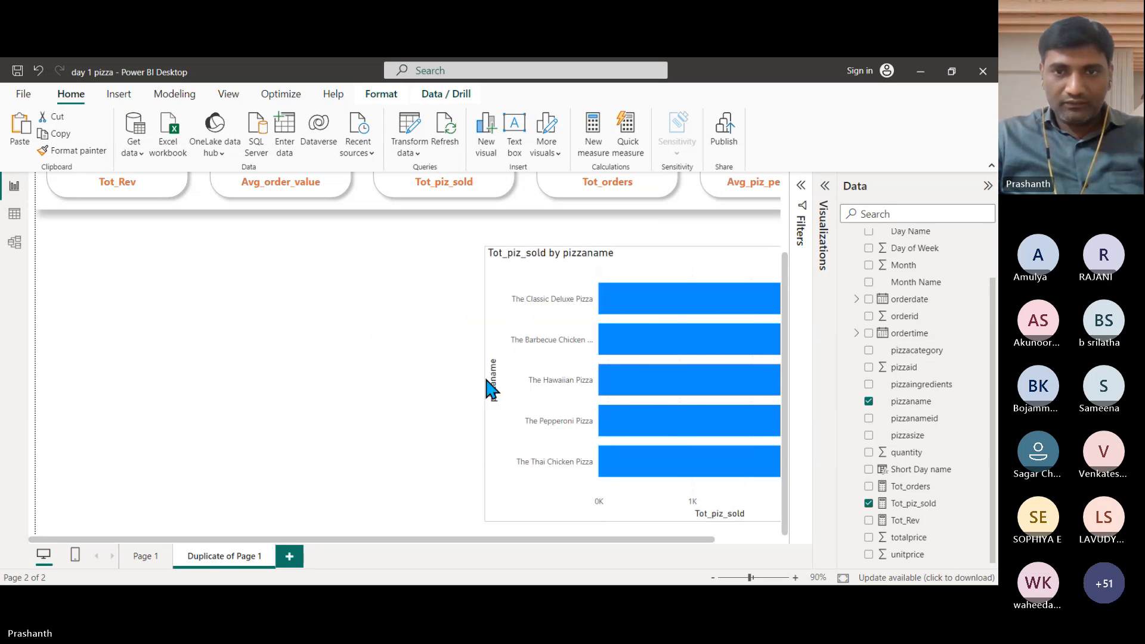
scroll(309, 347, "down", 3)
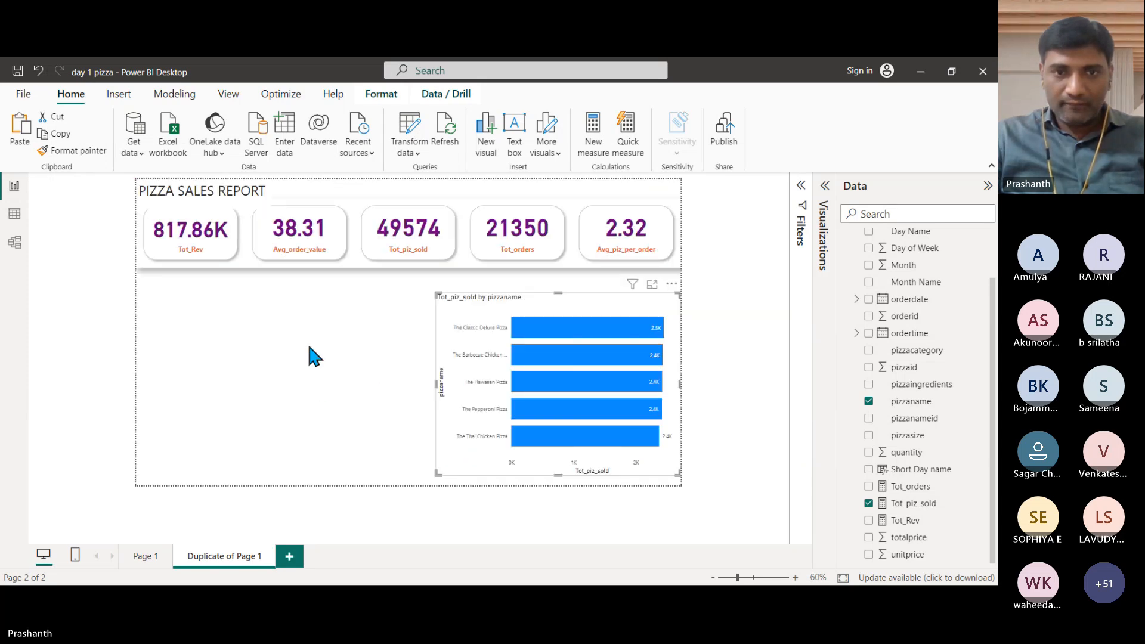
scroll(309, 347, "down", 1)
left_click_drag(429, 350, 499, 345)
left_click_drag(562, 426, 565, 365)
left_click_drag(602, 283, 597, 263)
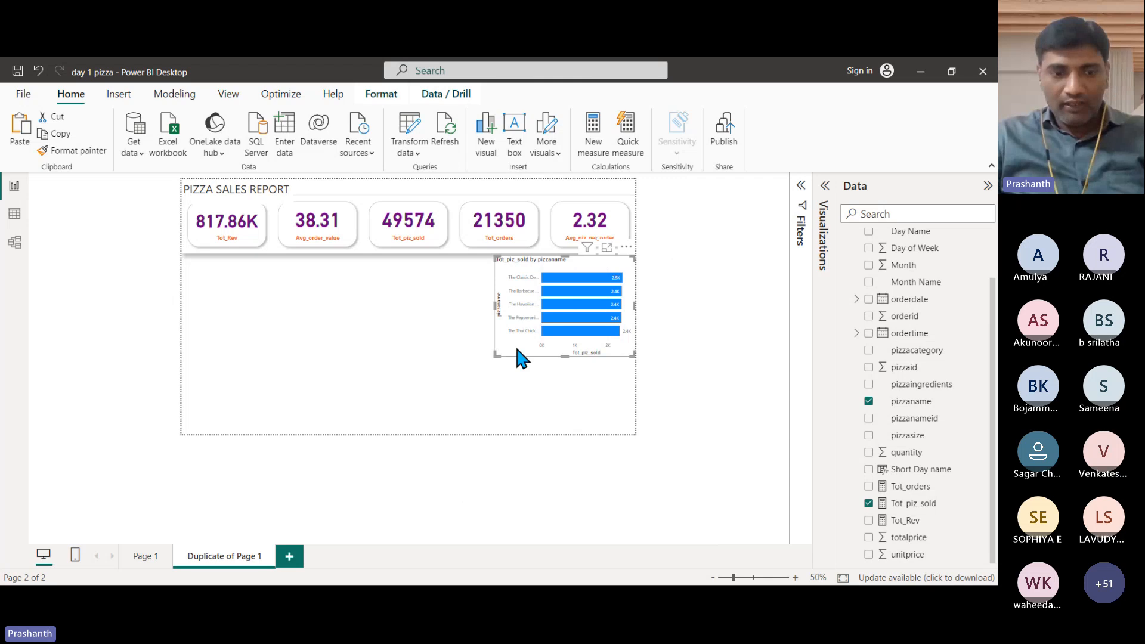
Duplicate the small top 5 bar chart and place the copy directly to the left of the original.
key("ctrl+c")
key("ctrl+v")
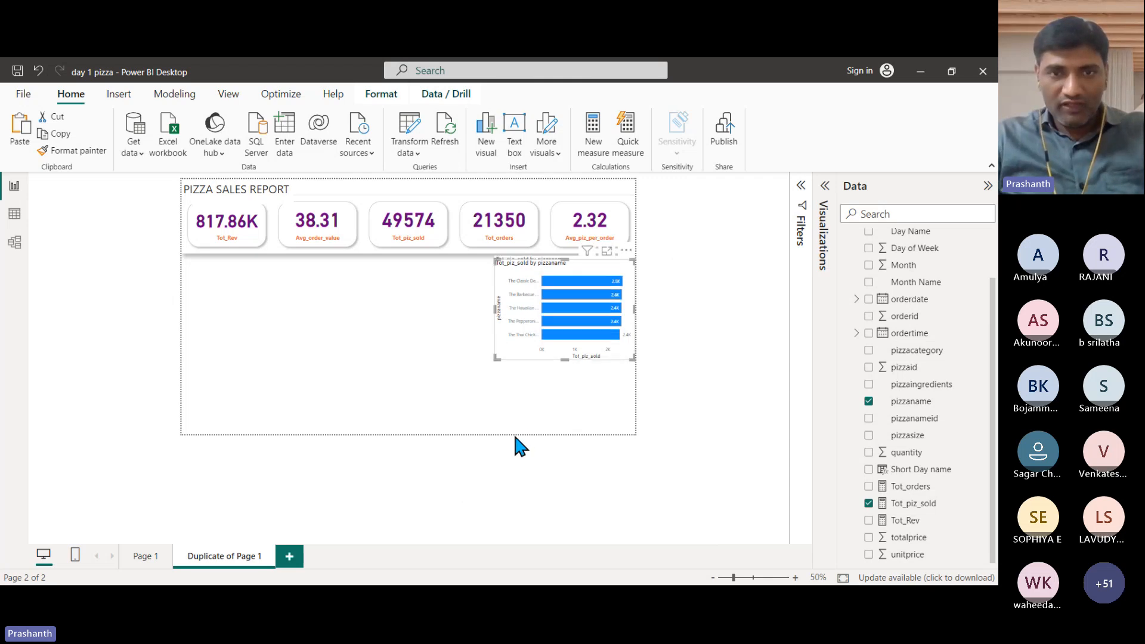
left_click_drag(509, 354, 371, 351)
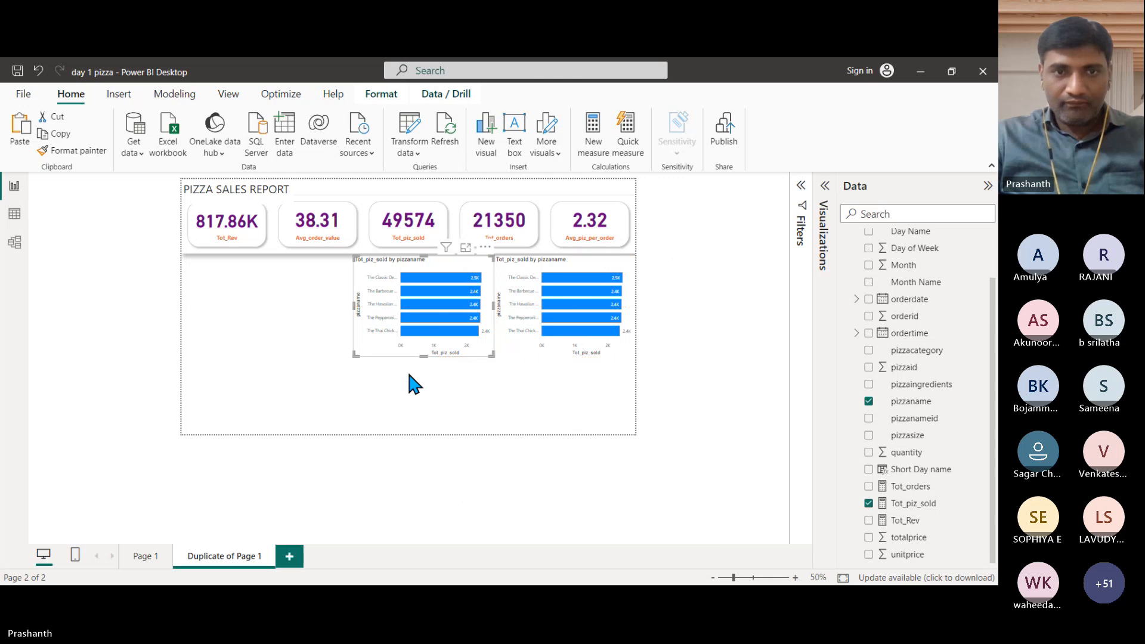
Replace Tot_piz_sold with Tot_Rev on the X-axis of the copied bar chart.
scroll(409, 387, "up", 2)
scroll(498, 401, "up", 2)
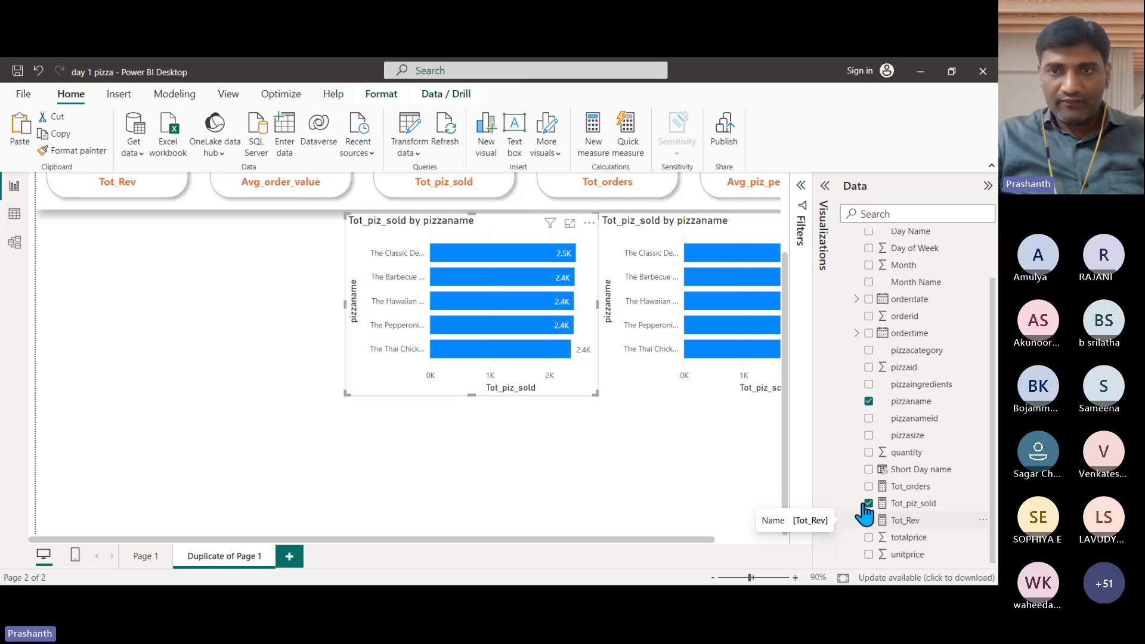
left_click(824, 185)
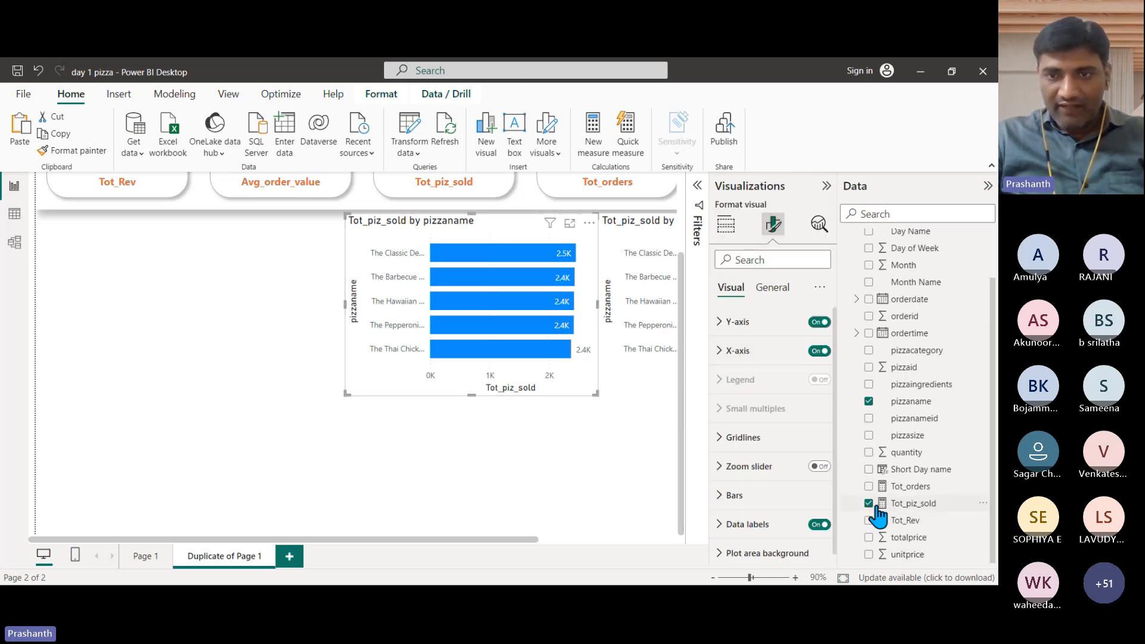
left_click(728, 233)
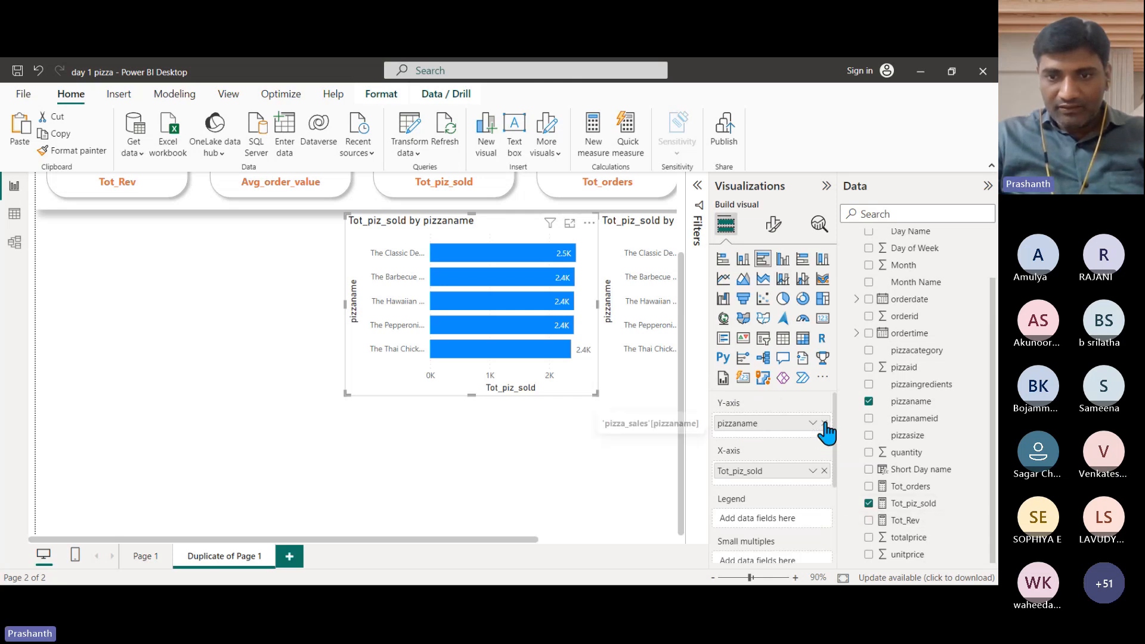
left_click(824, 471)
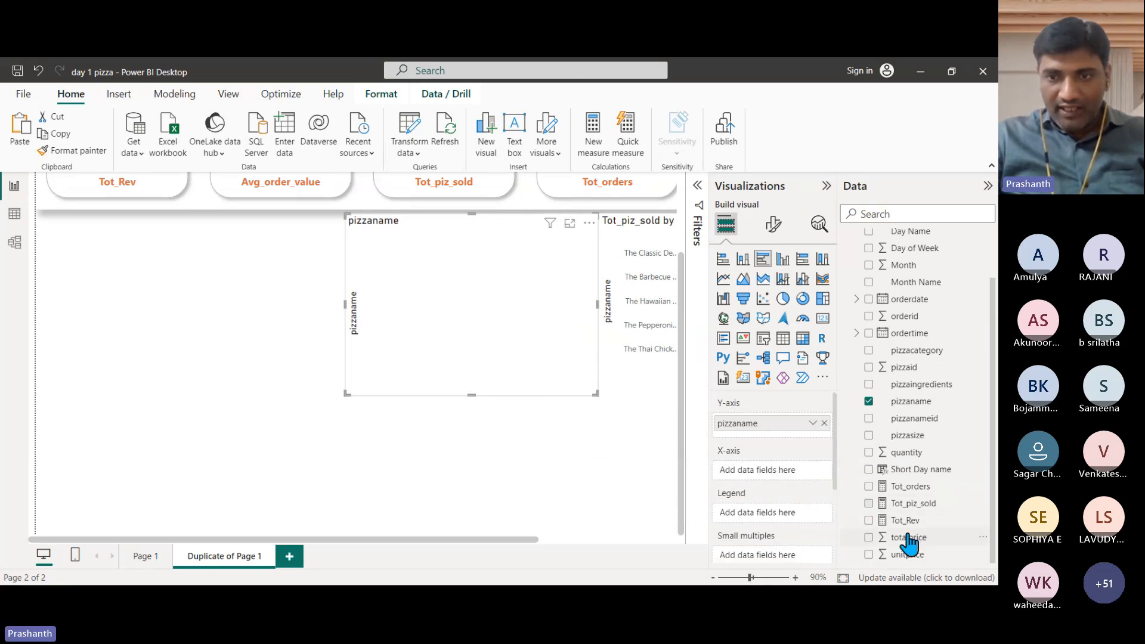
left_click_drag(900, 522, 789, 477)
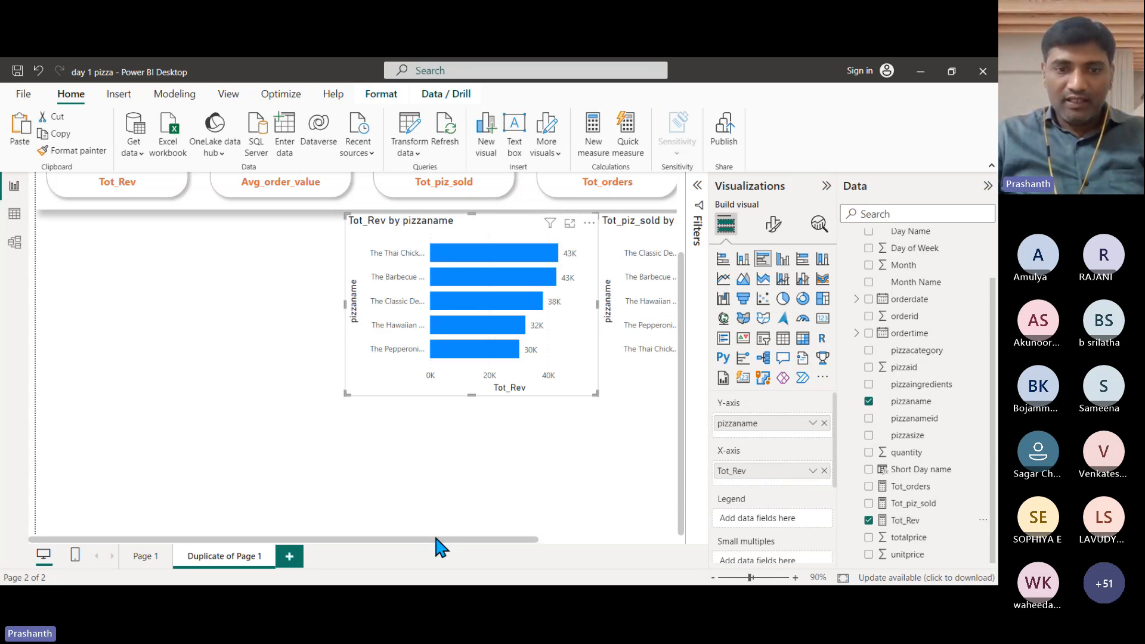
Duplicate the top 5 Tot_piz_sold by pizzaname bar chart and place the copy below the original near the page's lower edge.
left_click_drag(435, 538, 572, 538)
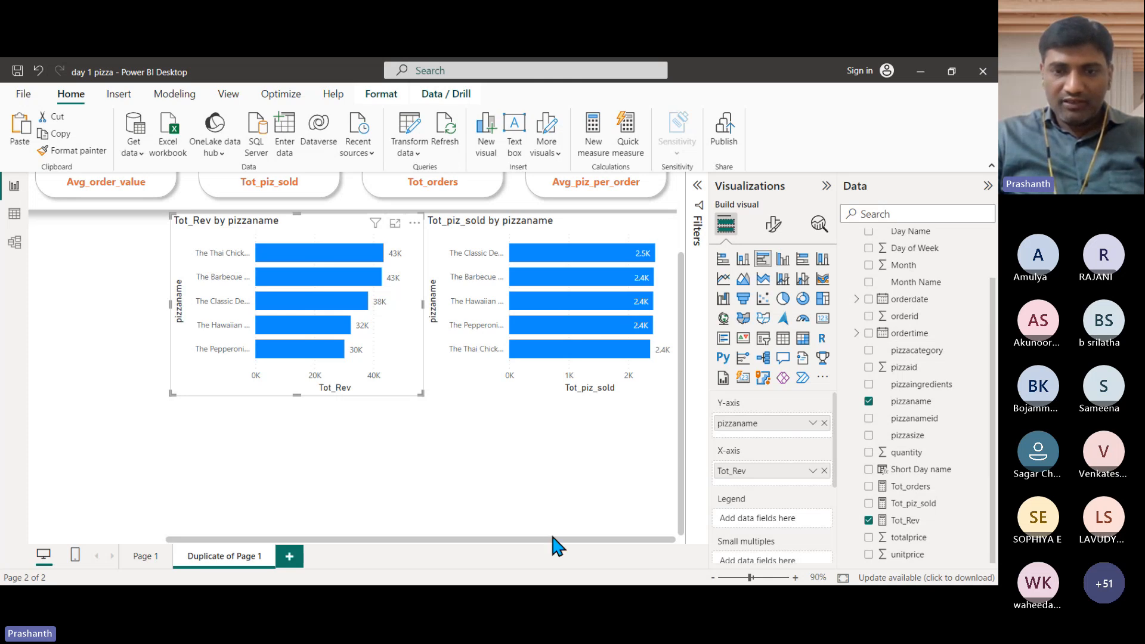
left_click(524, 455)
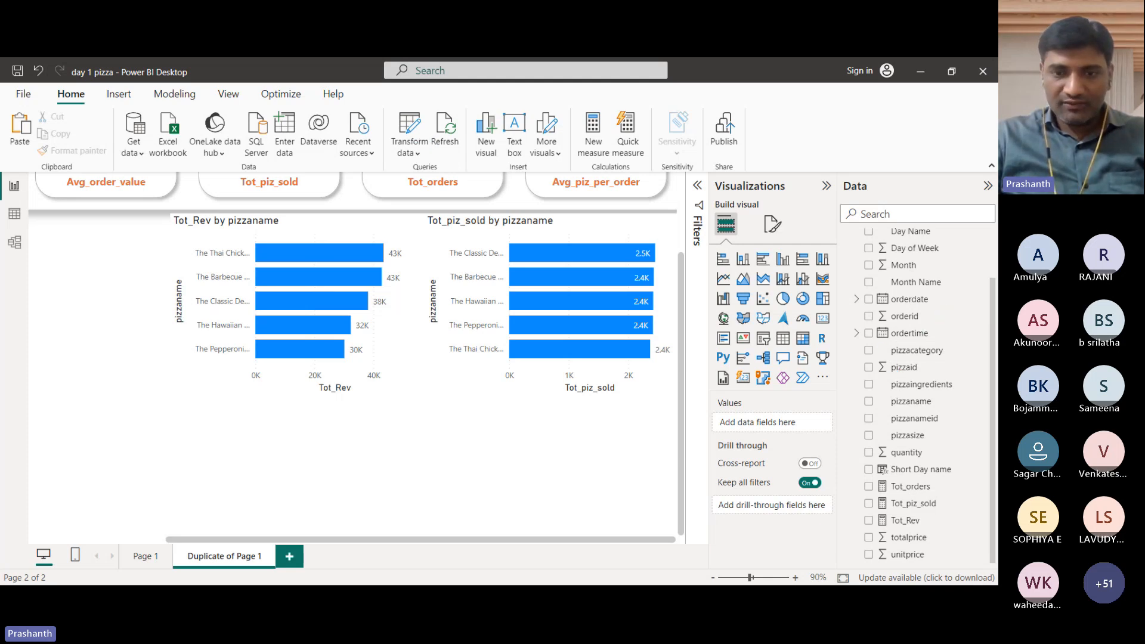
left_click(445, 362)
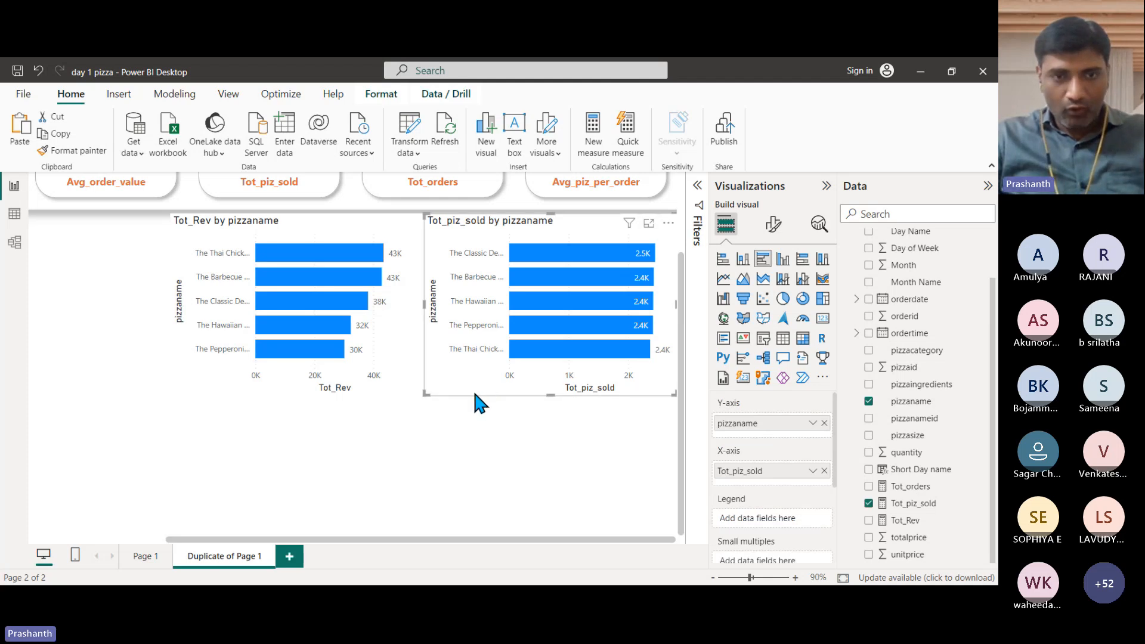
key("ctrl+c")
key("ctrl+v")
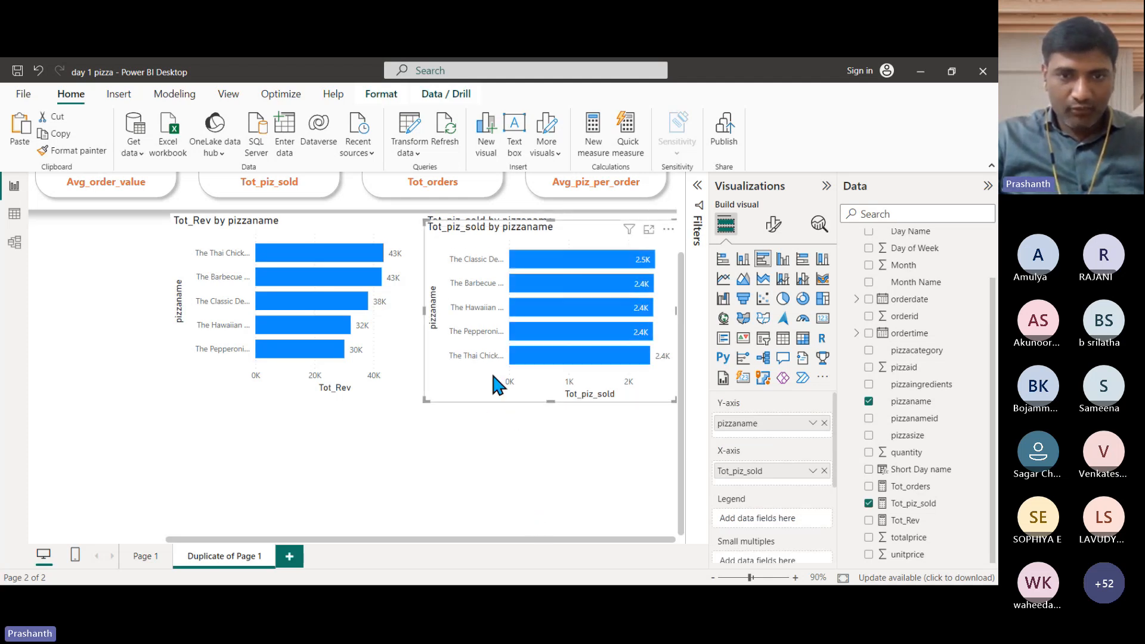
left_click_drag(492, 370, 486, 533)
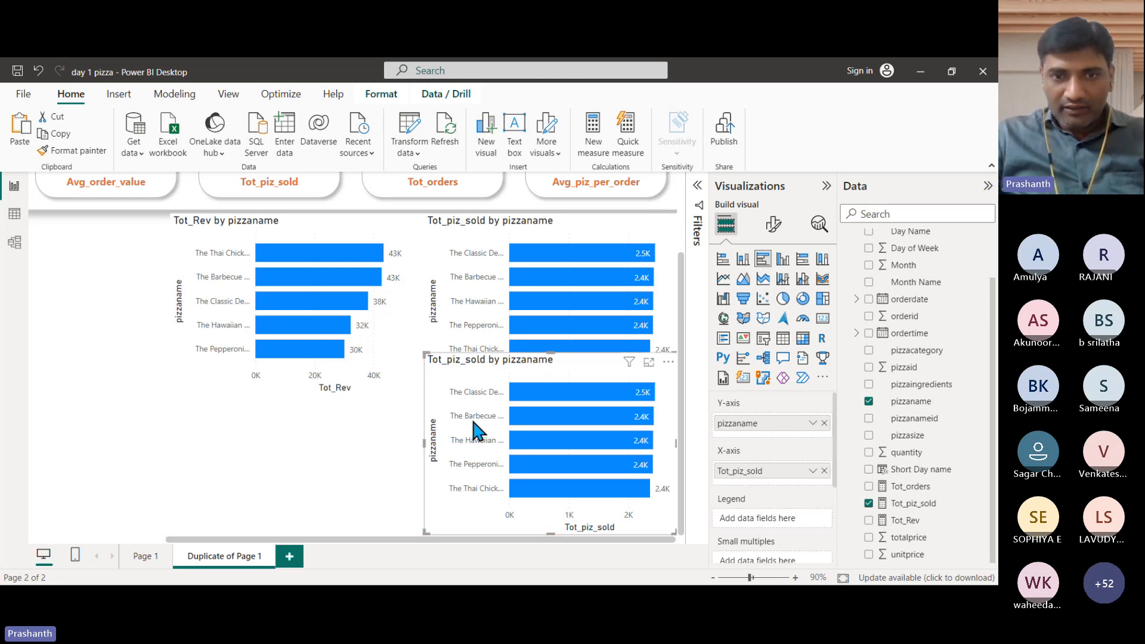
Change the pizzaname Top N filter on the lower Tot_piz_sold chart to show the bottom 5 by Tot_piz_sold.
left_click(697, 185)
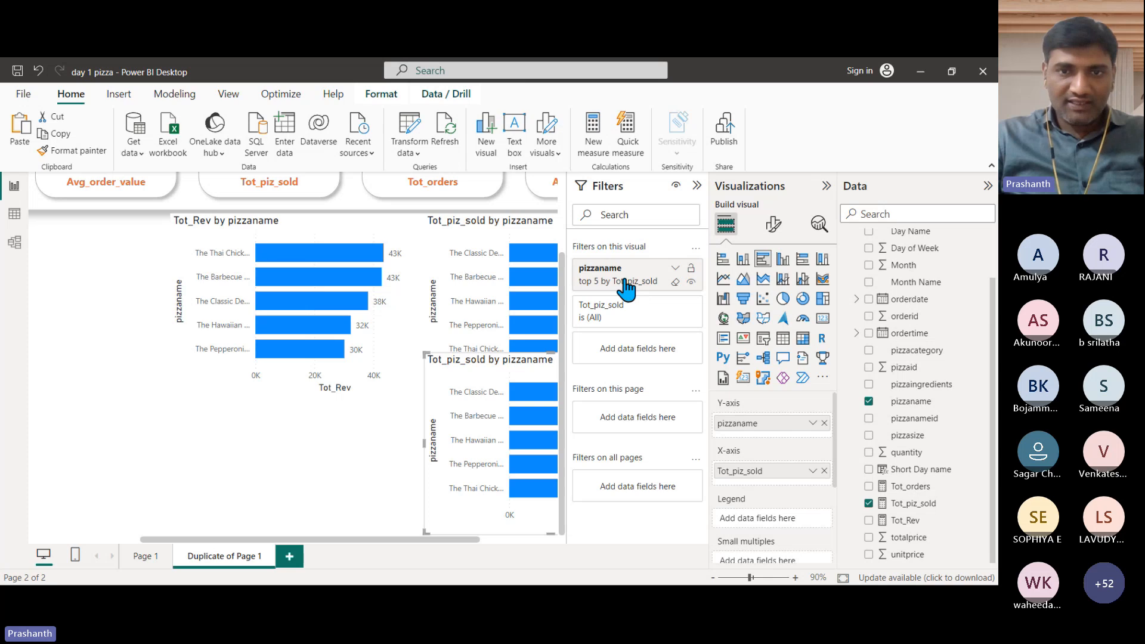
left_click(627, 285)
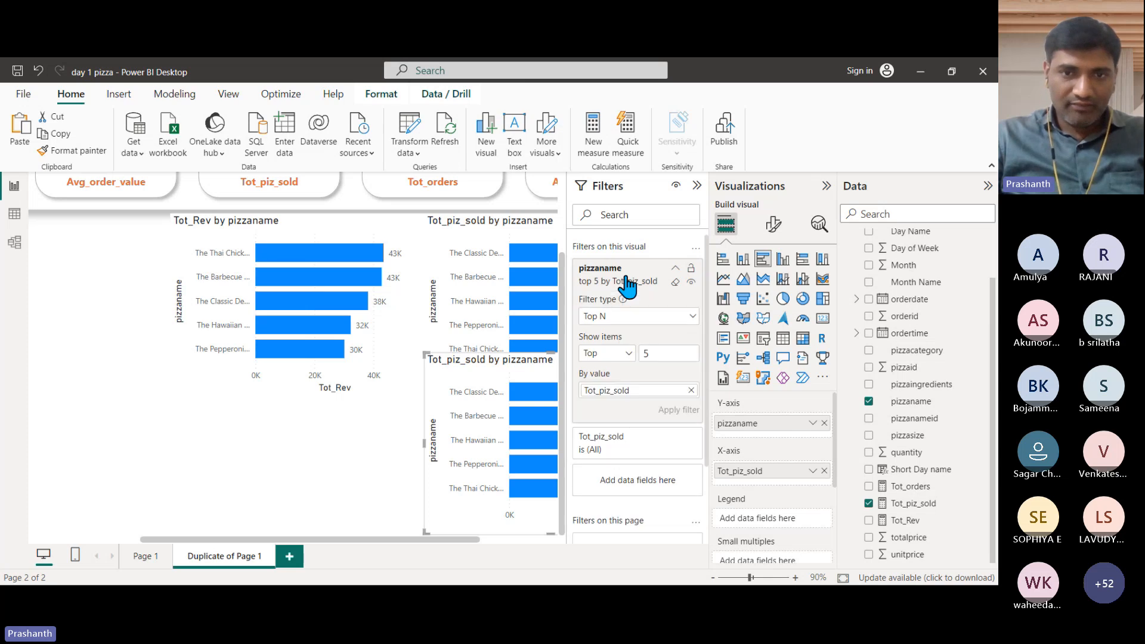
left_click(624, 319)
left_click(622, 372)
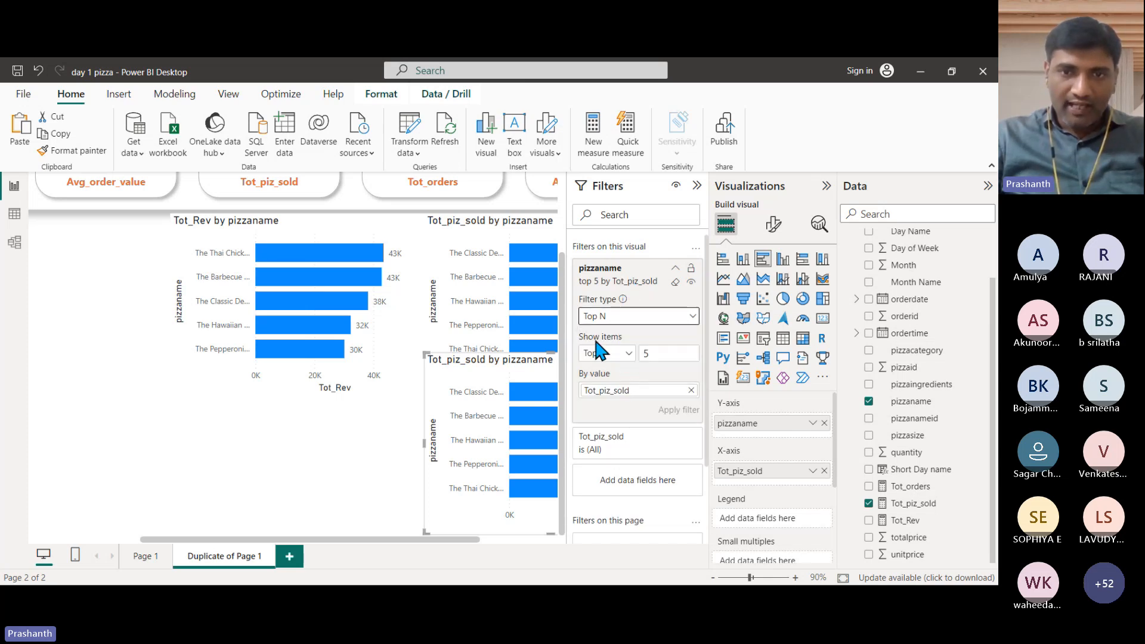
left_click(607, 354)
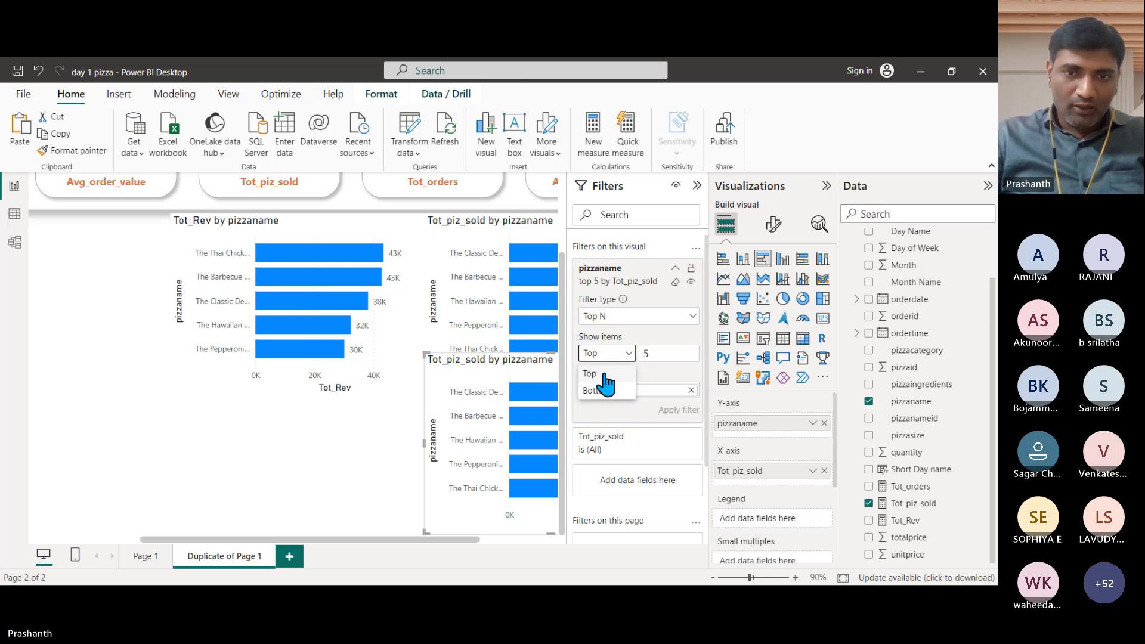
left_click(602, 392)
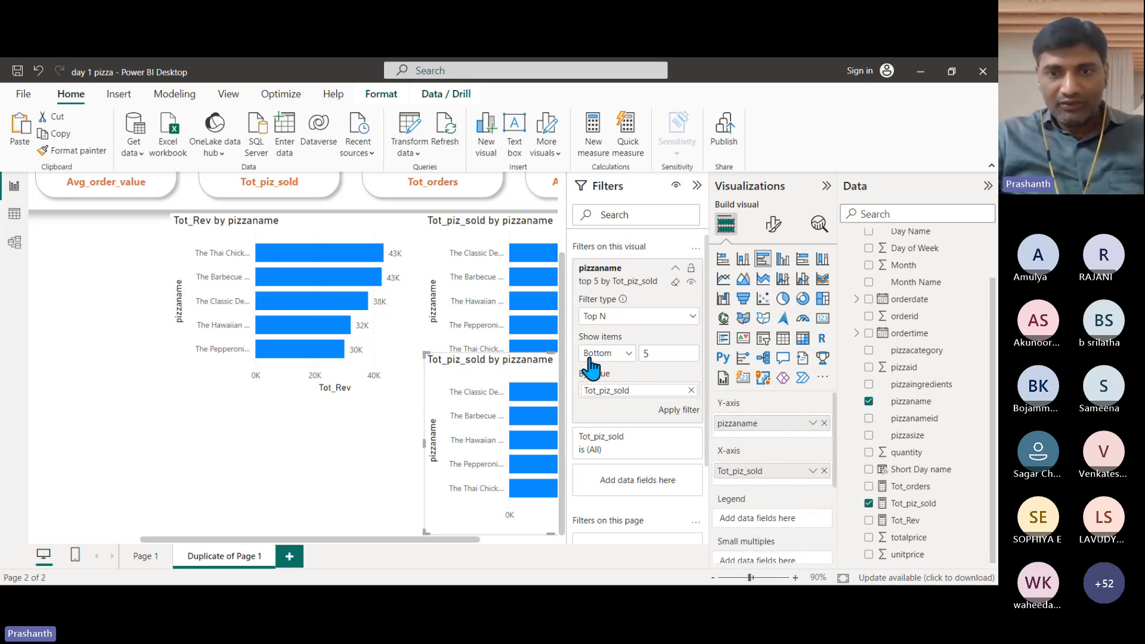
left_click(685, 410)
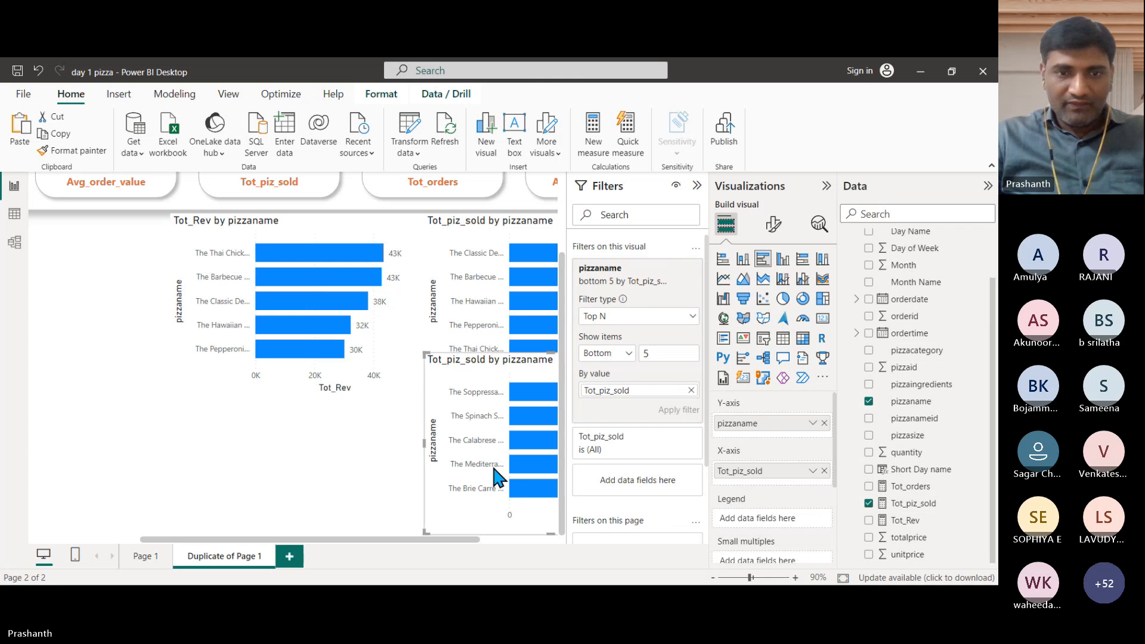
left_click(364, 460)
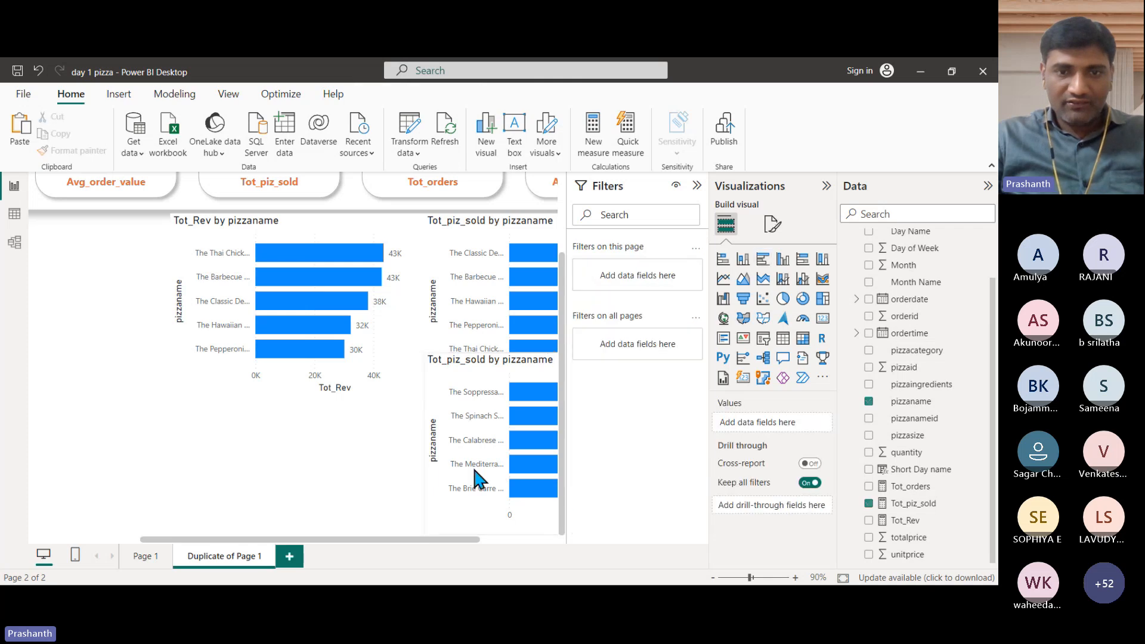
left_click(696, 185)
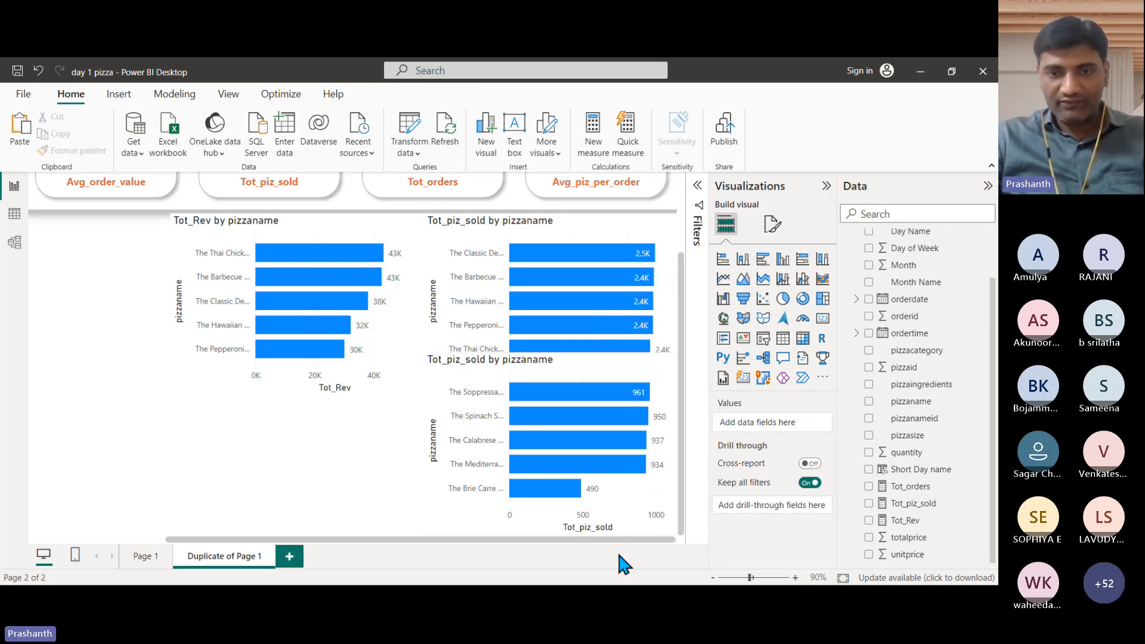
Sort the lower Tot_piz_sold chart in ascending order and shorten it from its upper edge so it clears the chart above.
left_click(632, 495)
left_click(668, 362)
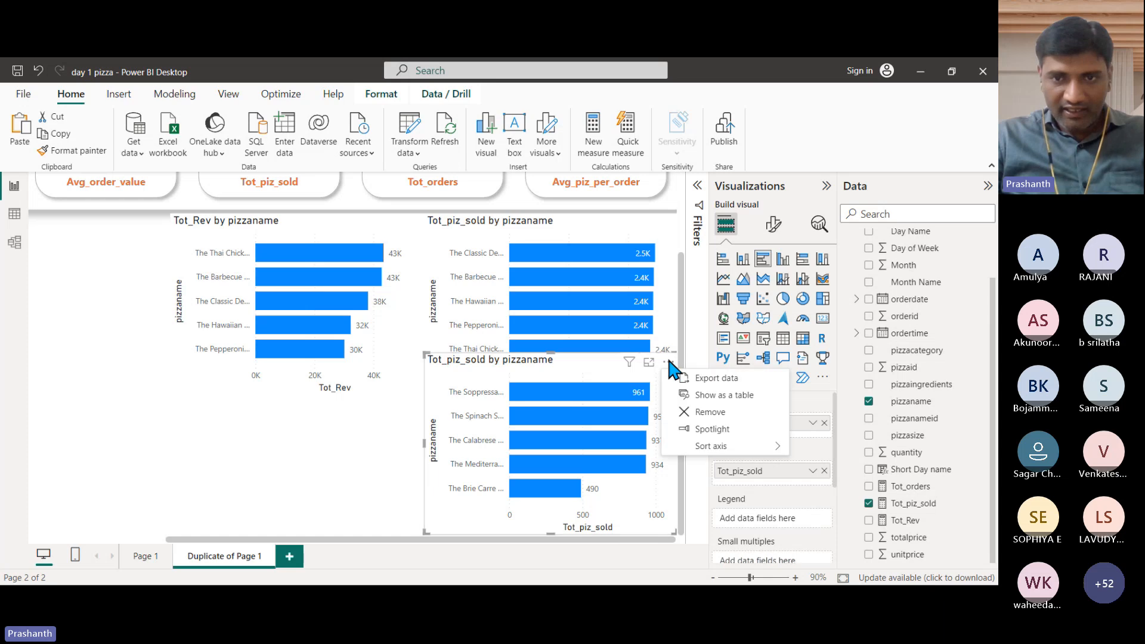
mouse_move(725, 447)
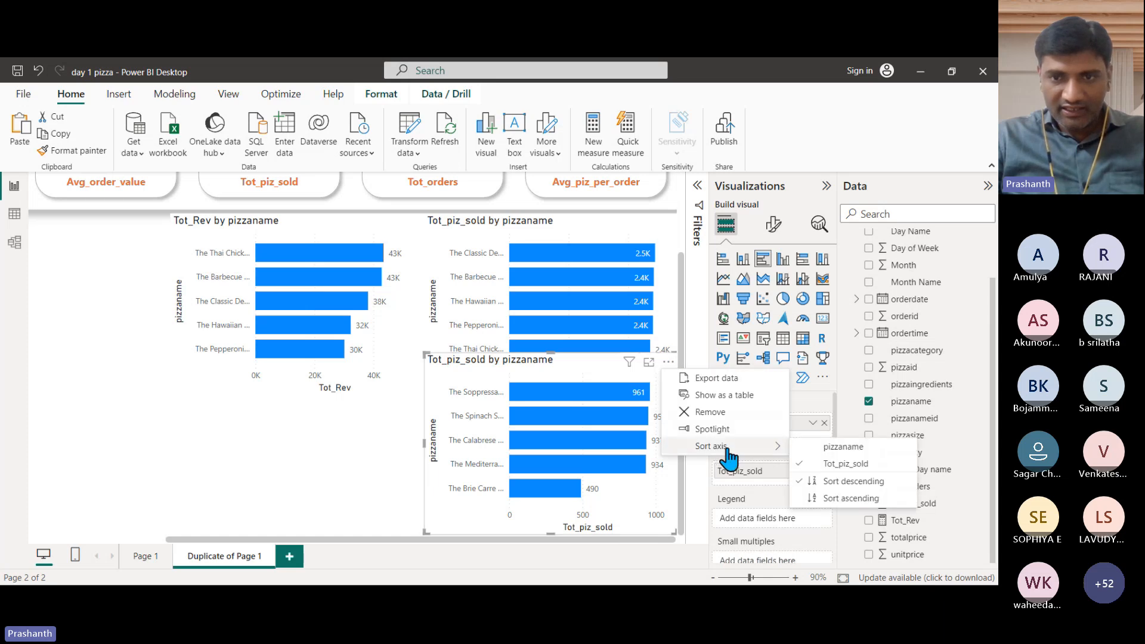
left_click(841, 499)
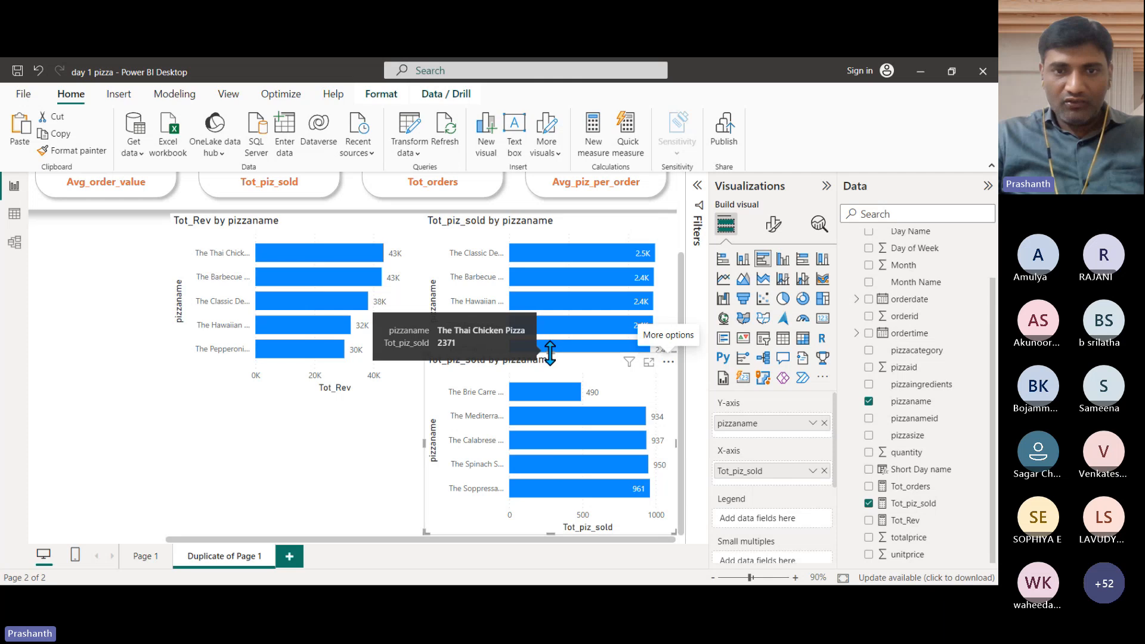
left_click_drag(549, 352, 559, 398)
Duplicate the Tot_Rev by pizzaname chart, place the copy below the original, and shorten it to match the neighbouring lower chart.
left_click(393, 336)
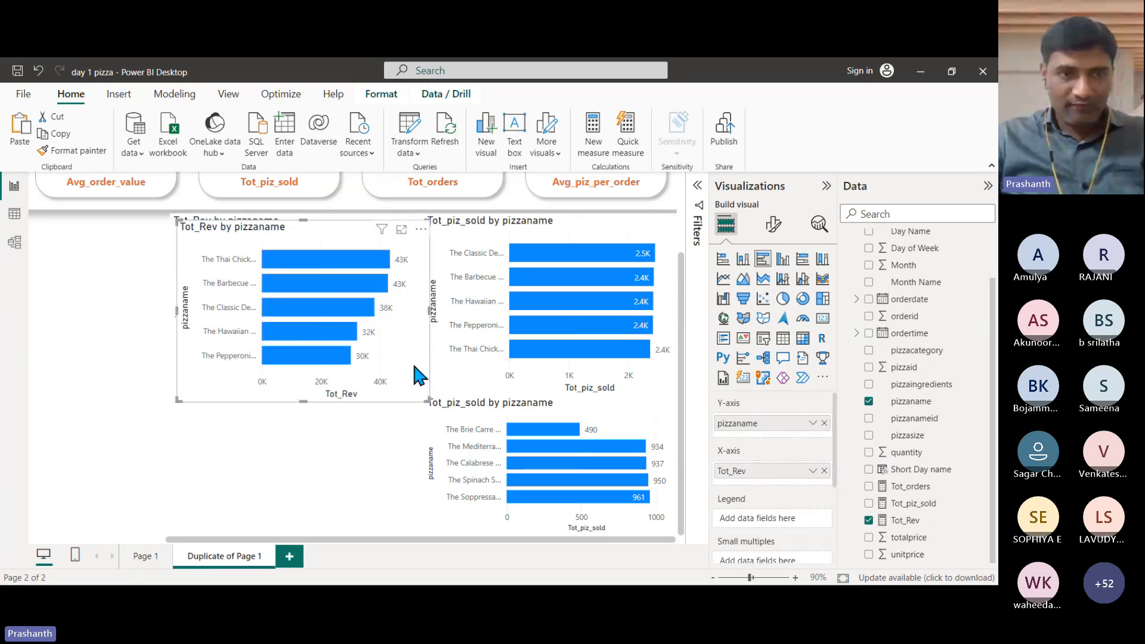
key("ctrl+v")
left_click_drag(390, 507, 401, 505)
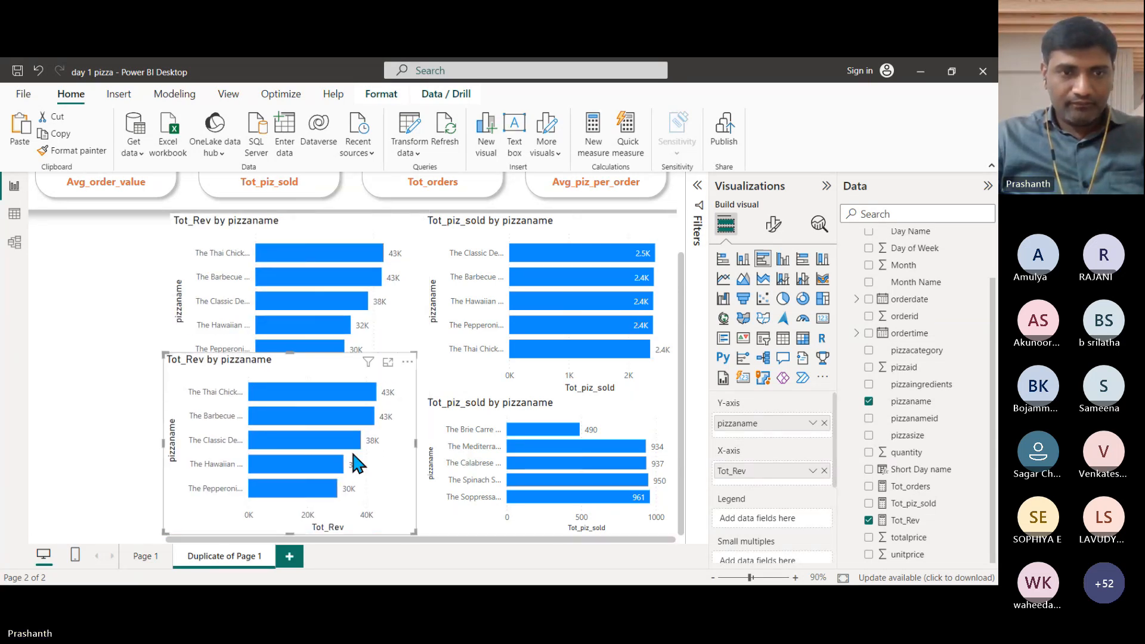
left_click_drag(296, 375, 297, 409)
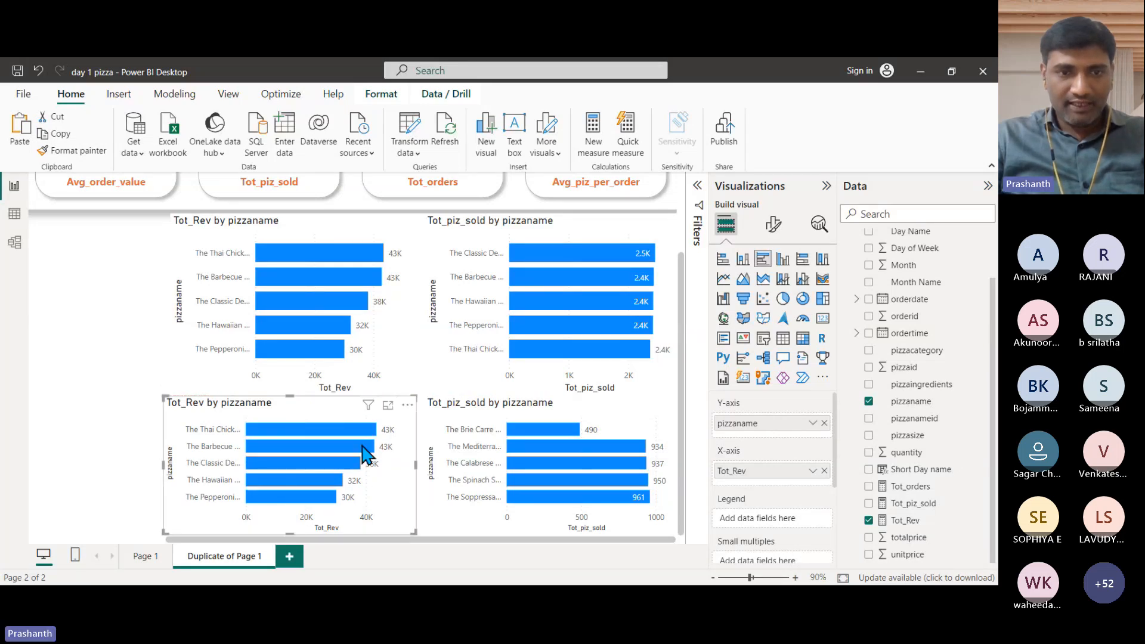
Set the pizzaname filter on the lower Tot_Rev chart to show the bottom 5 by Tot_piz_sold.
left_click(697, 205)
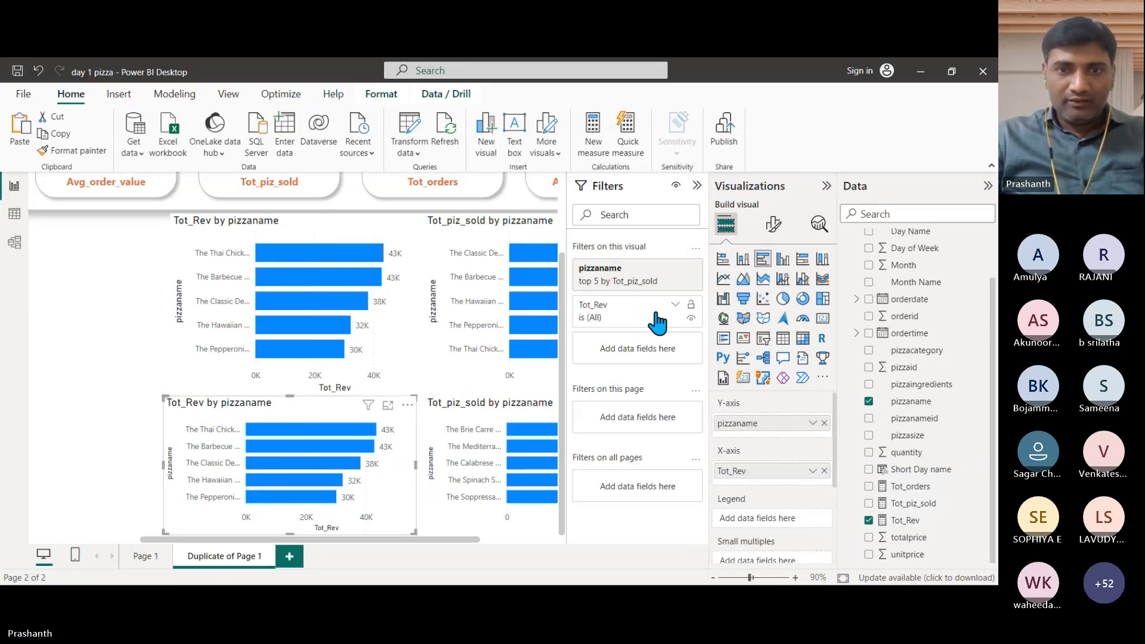
left_click(614, 276)
left_click(599, 354)
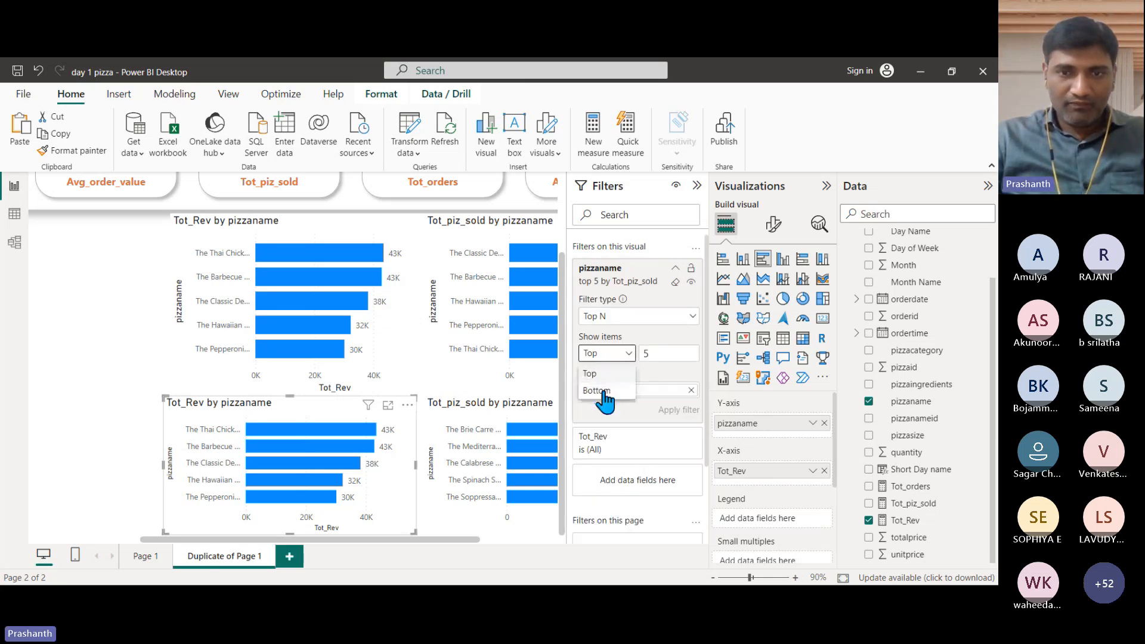
left_click(602, 389)
left_click(677, 410)
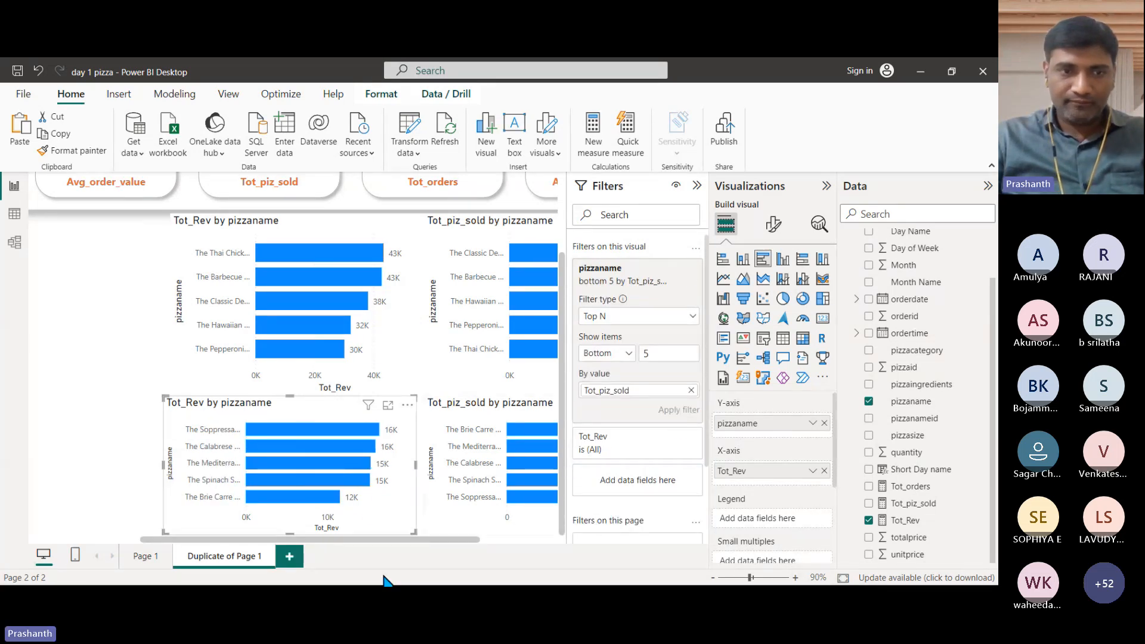
left_click(119, 388)
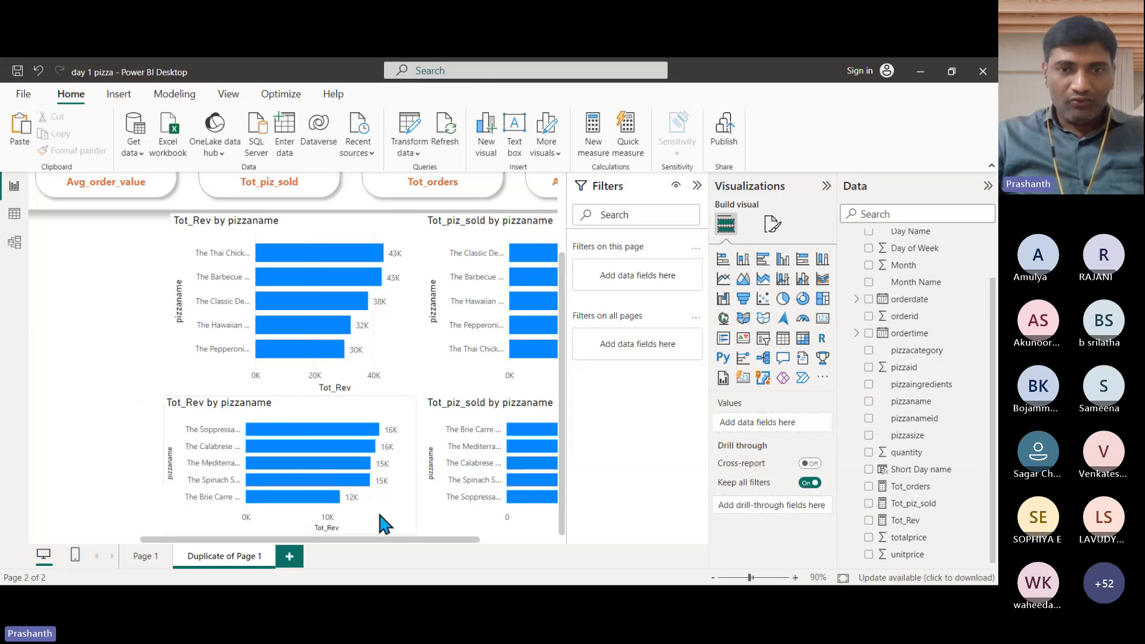
left_click(697, 186)
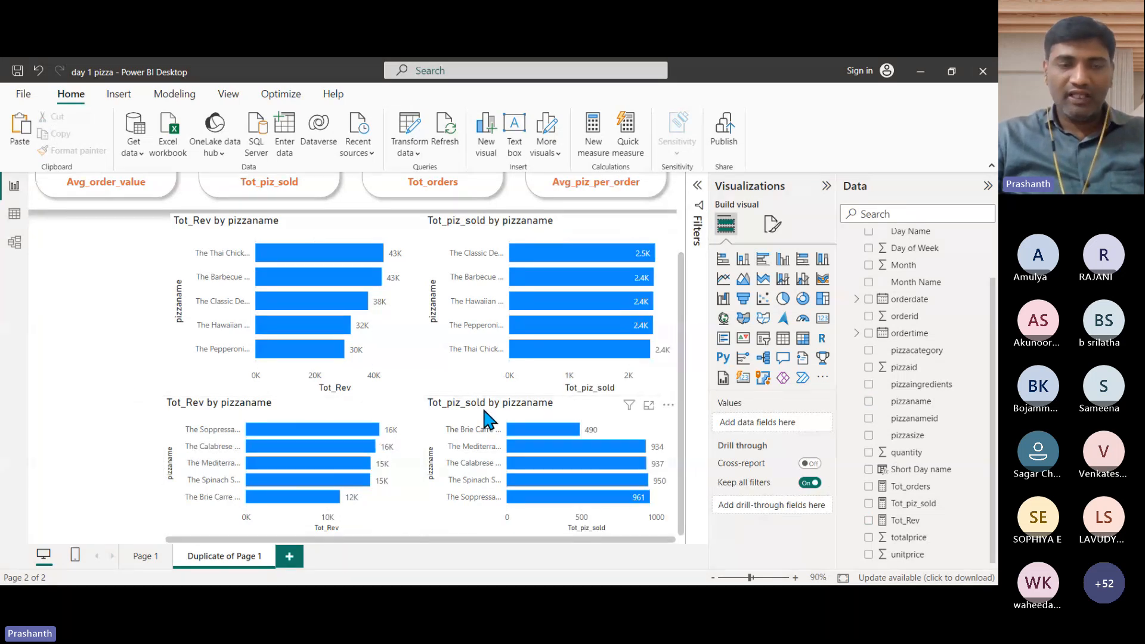
Review both report pages and rename Page 1 as "trends".
scroll(127, 353, "up", 1)
scroll(127, 353, "up", 3)
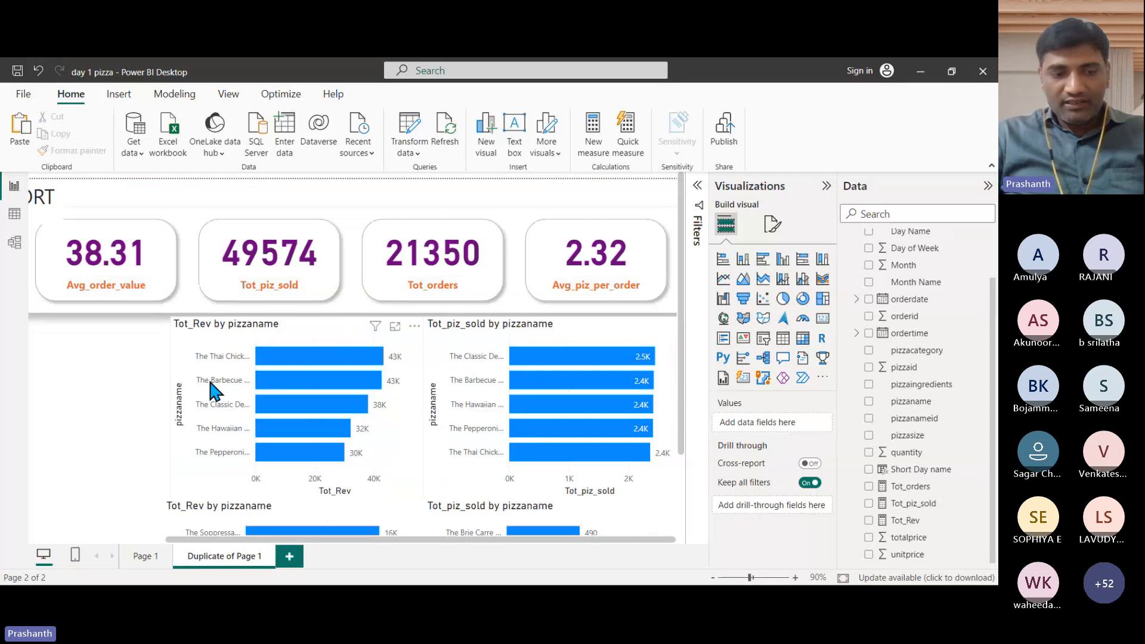
scroll(211, 363, "down", 3)
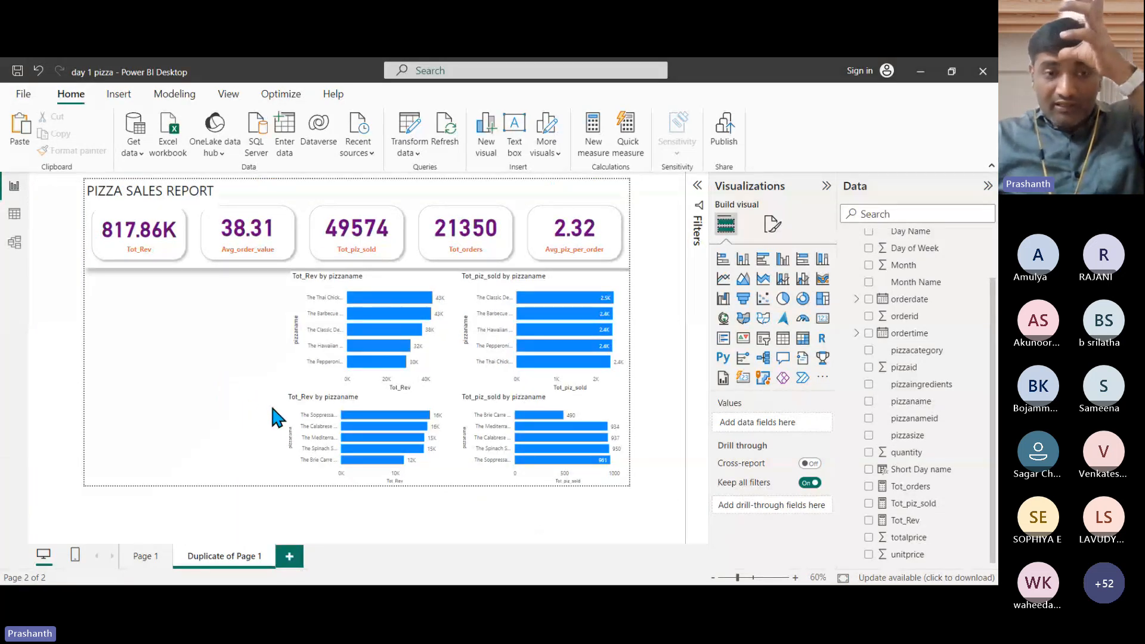
left_click(148, 556)
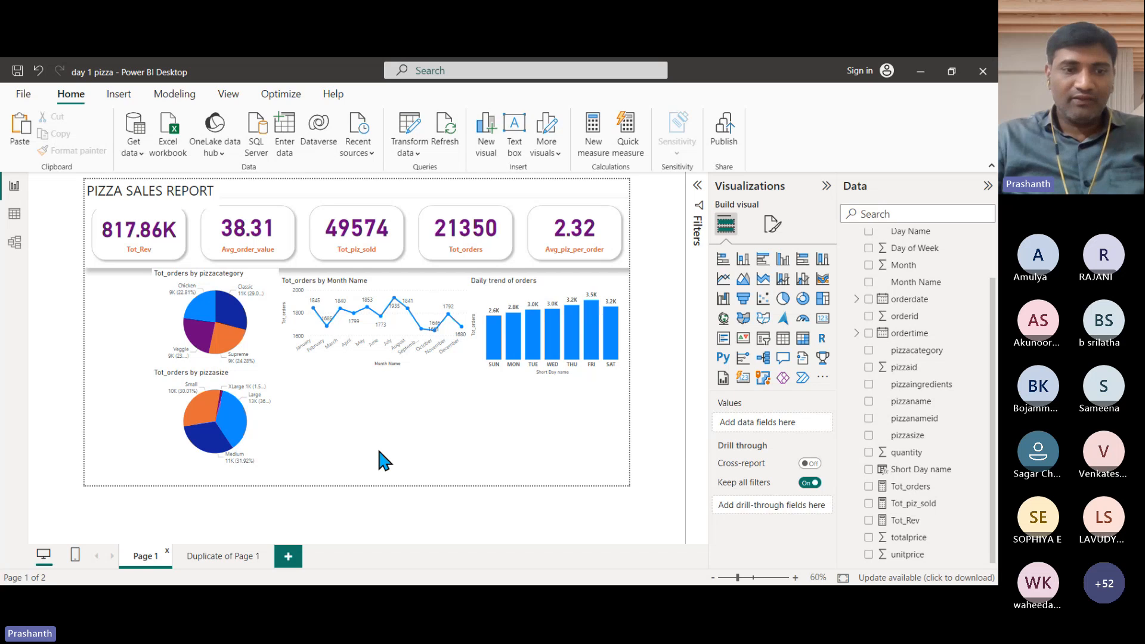
left_click(230, 558)
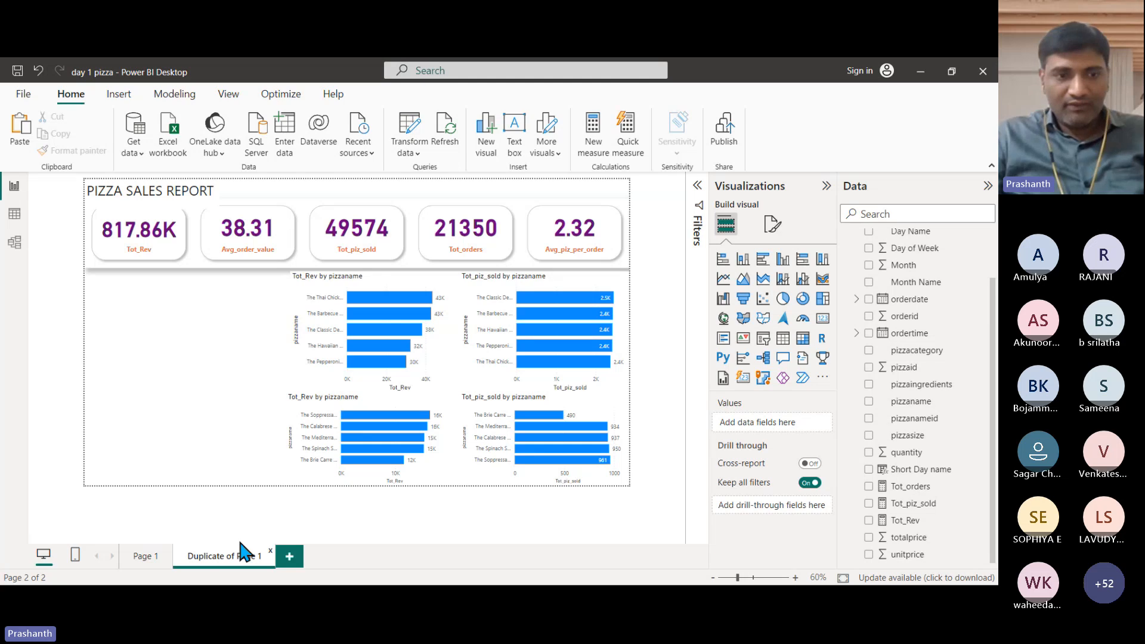
double_click(147, 556)
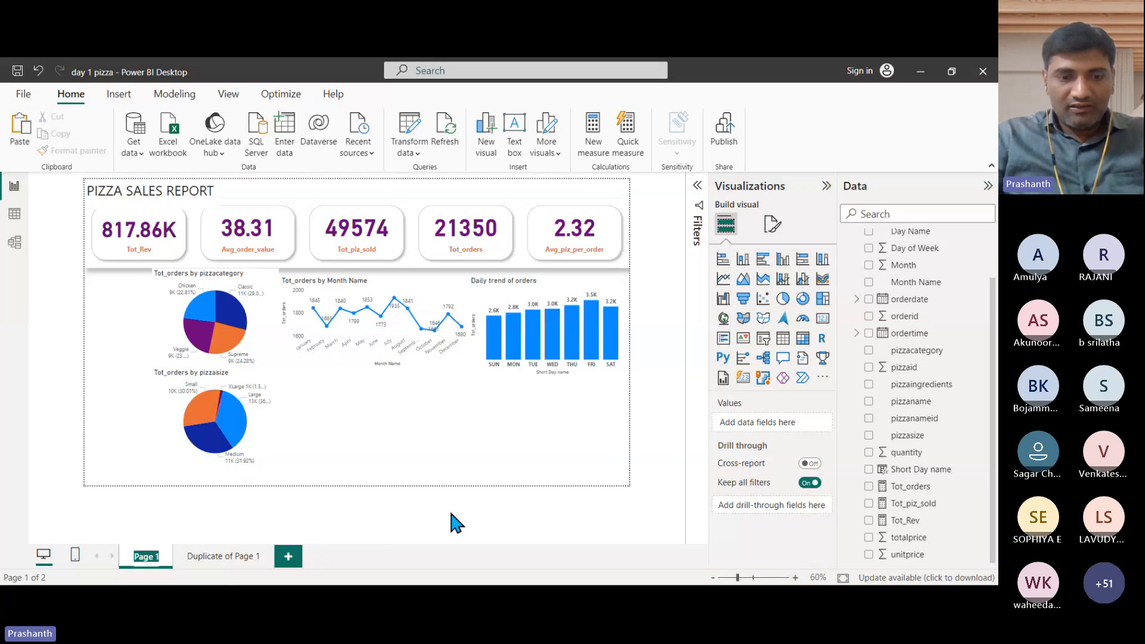
type("tren")
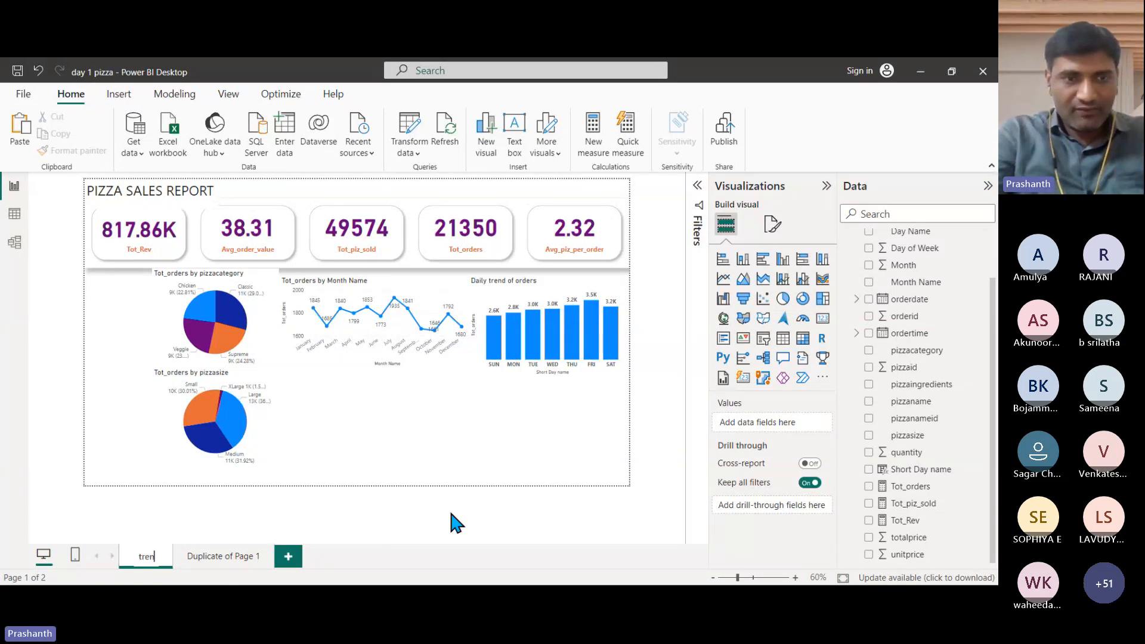
type("ds")
left_click(204, 512)
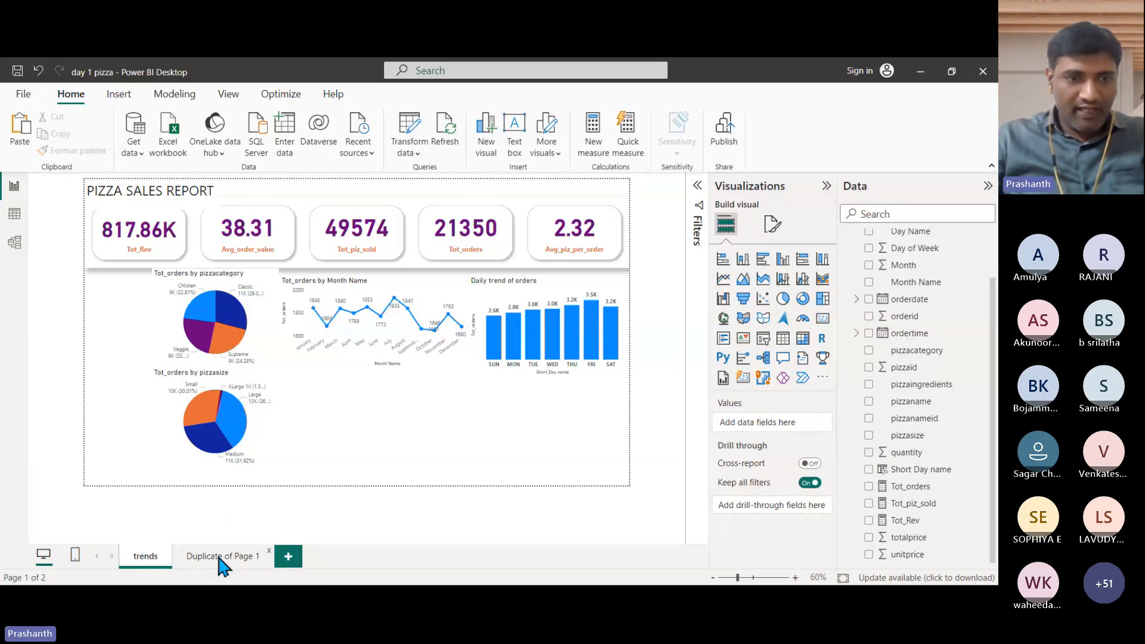
Rename the duplicated page as "top and bottom".
double_click(222, 558)
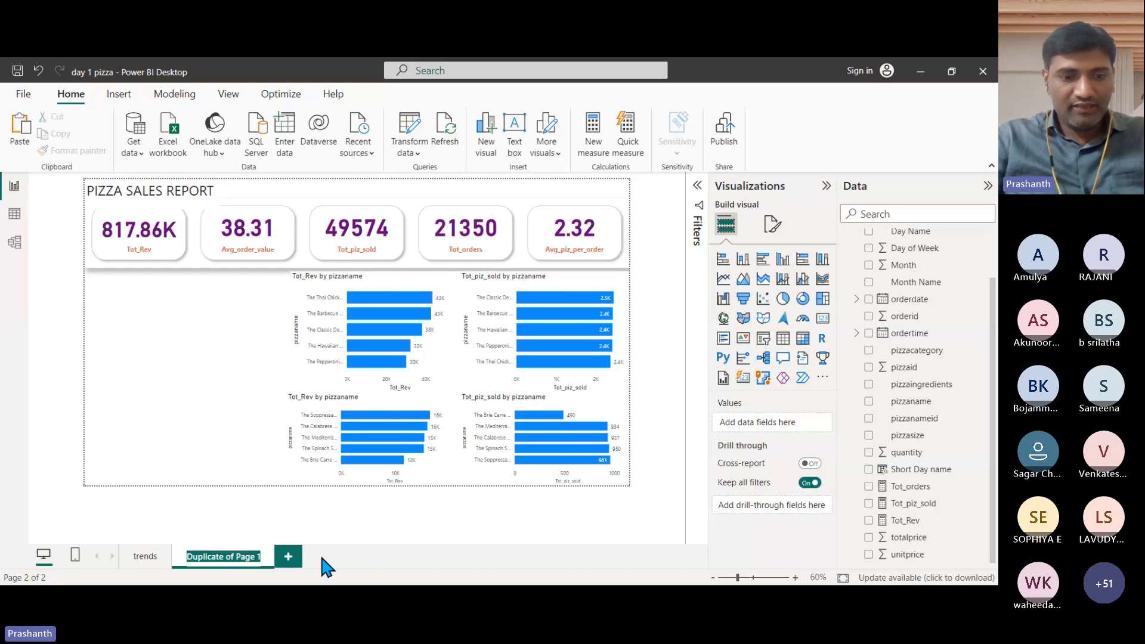
type("top a")
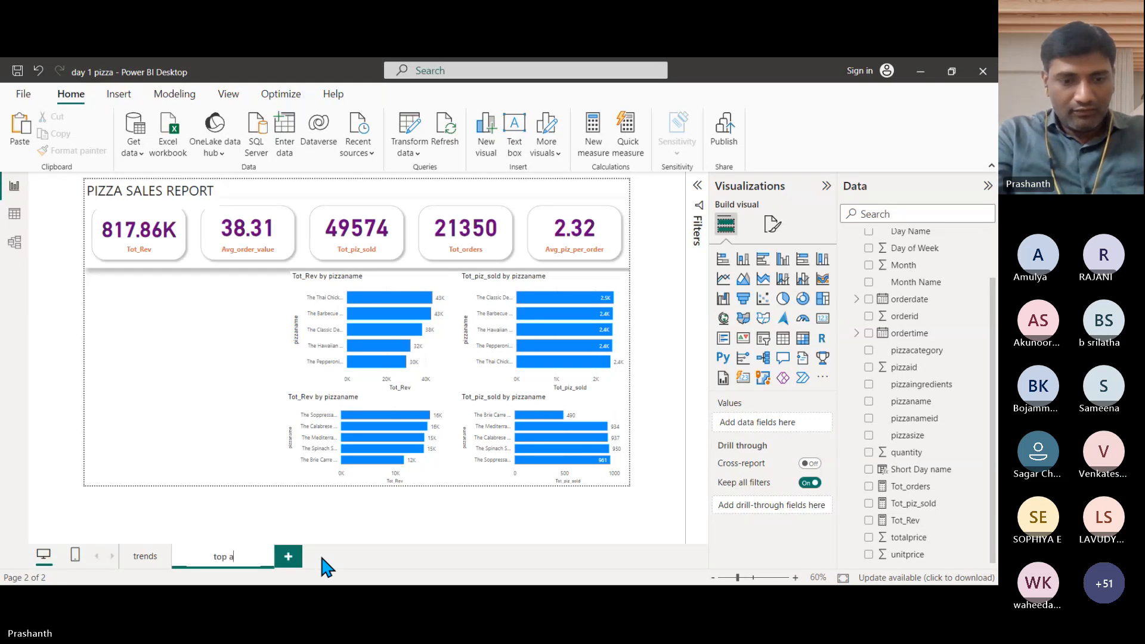
type("nd botto")
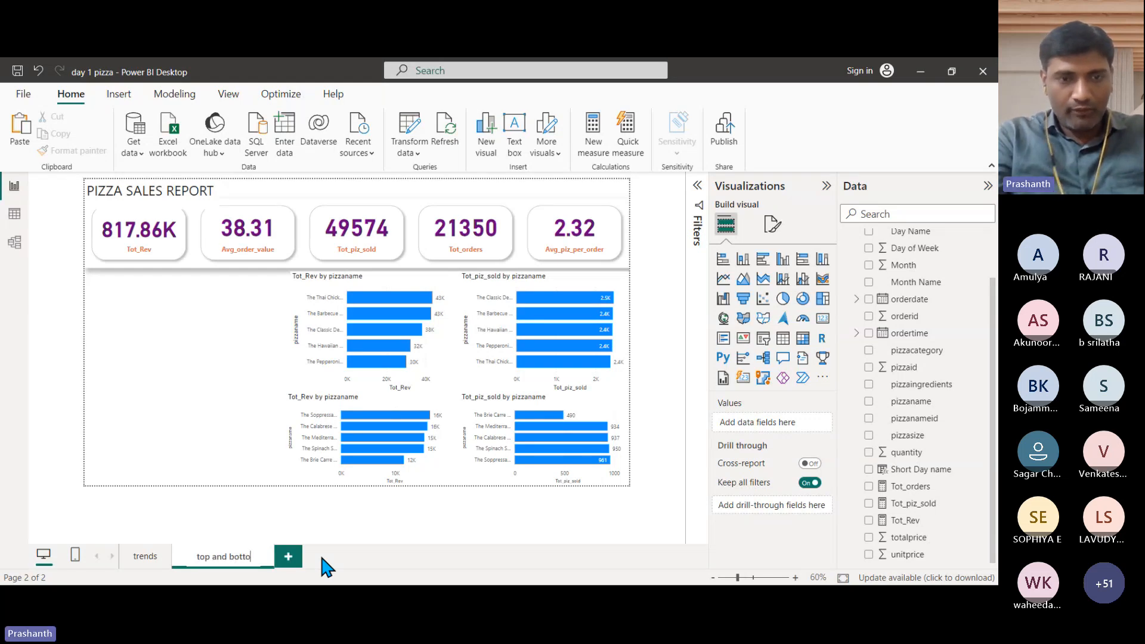
type("m")
left_click(400, 511)
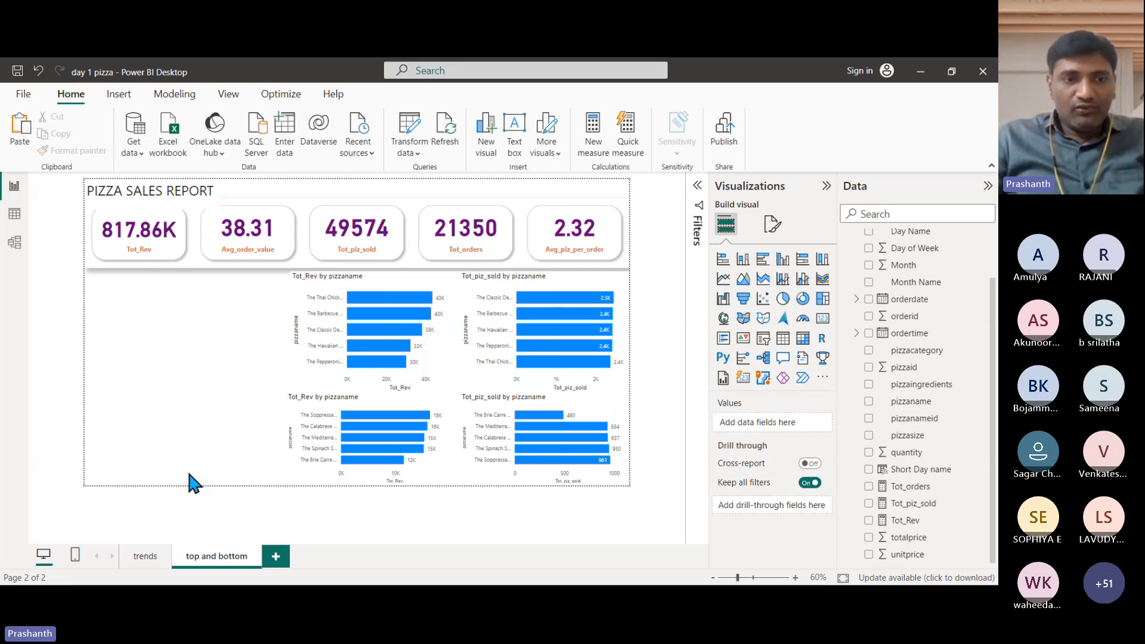
Insert a page navigator on the trends page and place it, enlarged, in the empty area below the line and column charts.
left_click(143, 557)
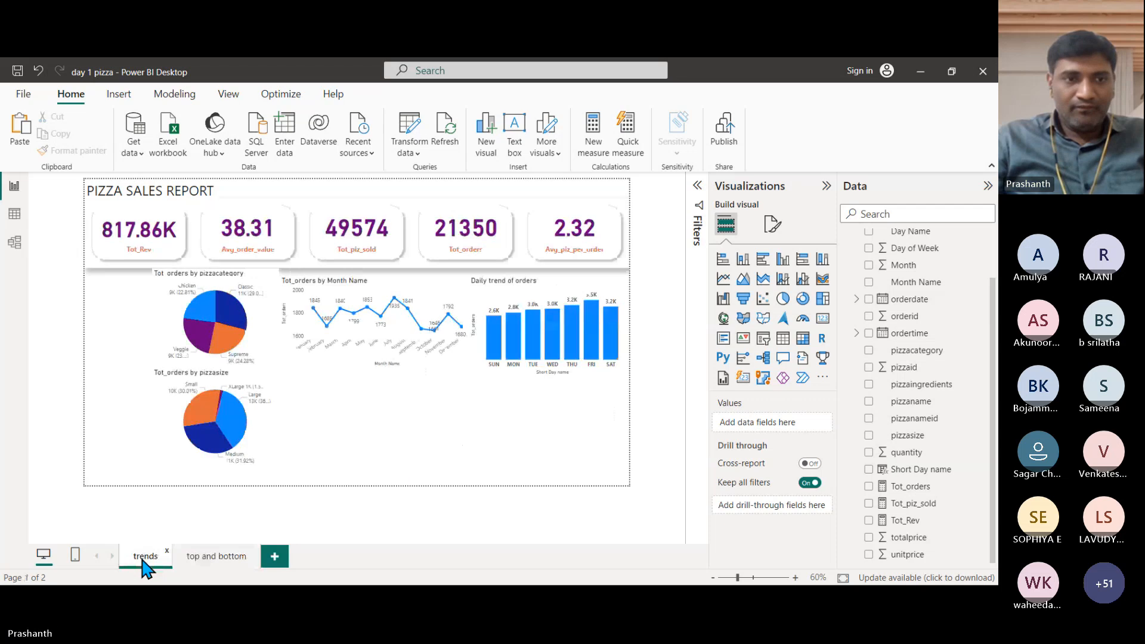
left_click(120, 95)
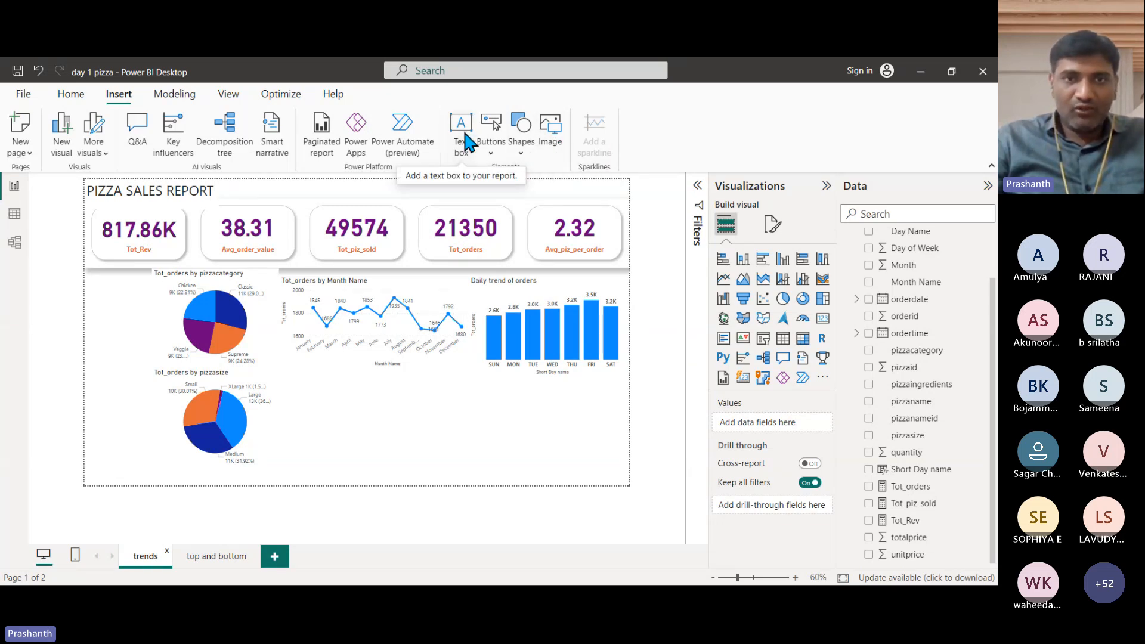
left_click_drag(106, 191, 207, 190)
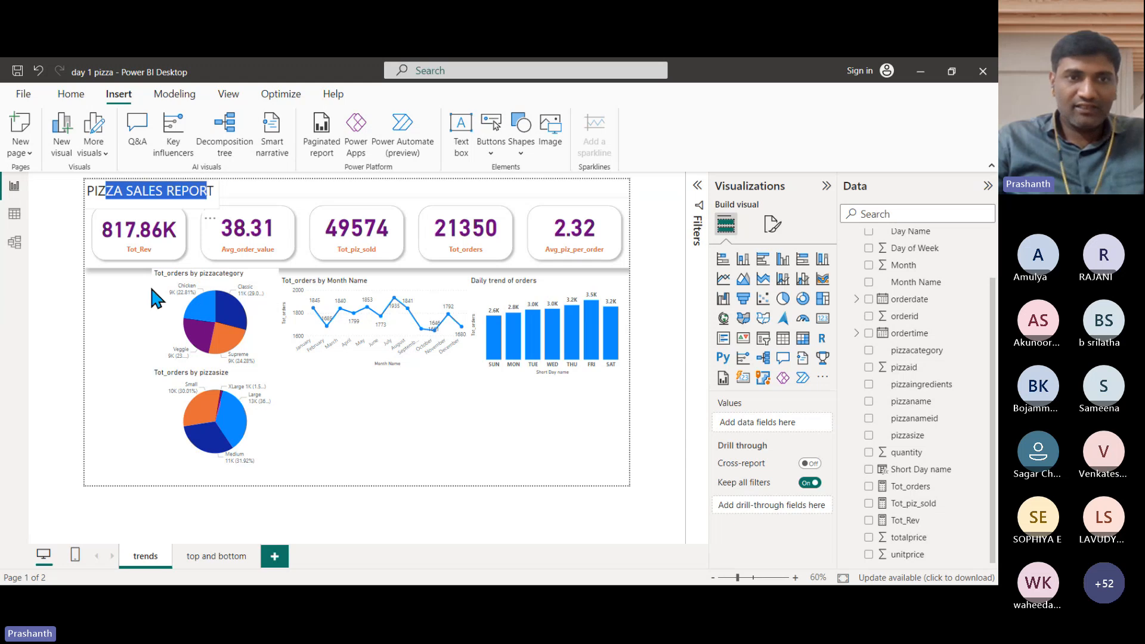
left_click(120, 348)
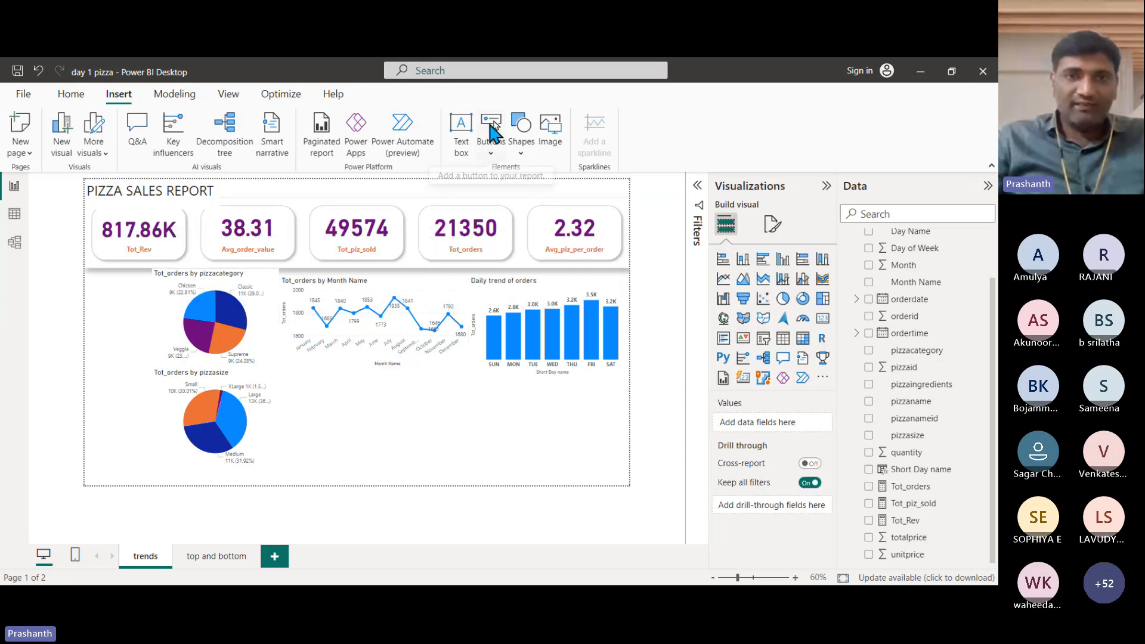
left_click(490, 153)
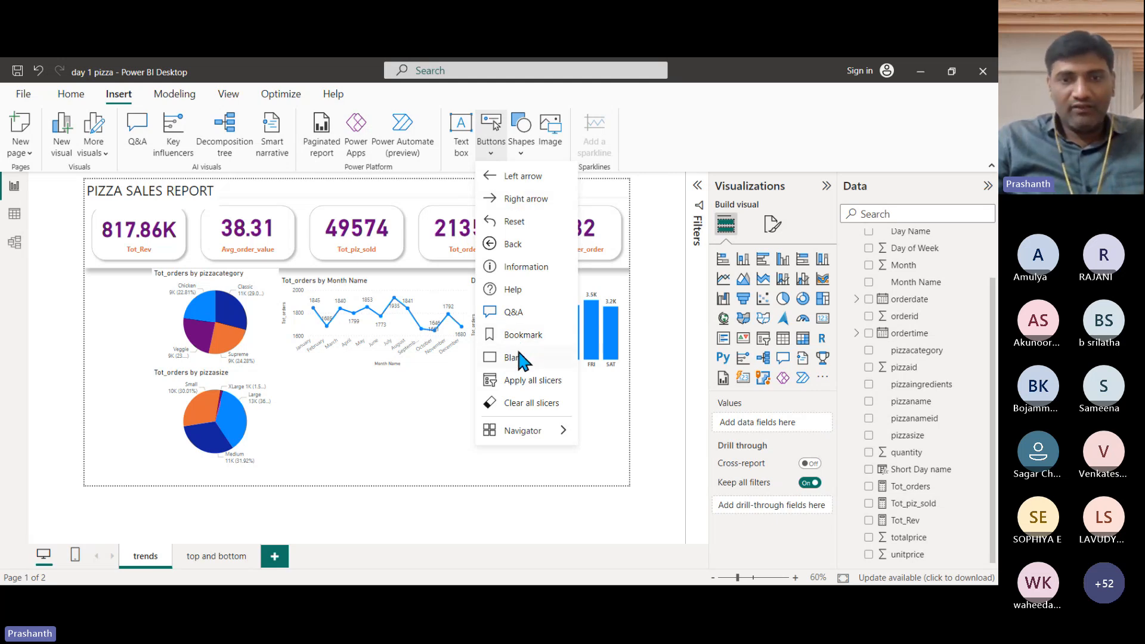
mouse_move(525, 432)
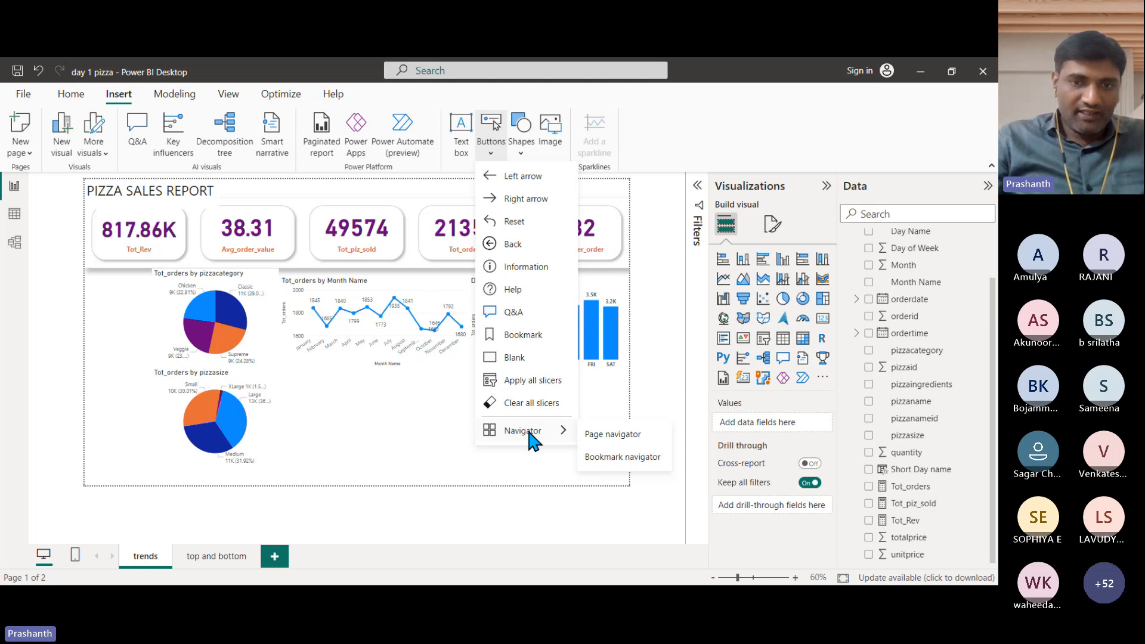
left_click(608, 436)
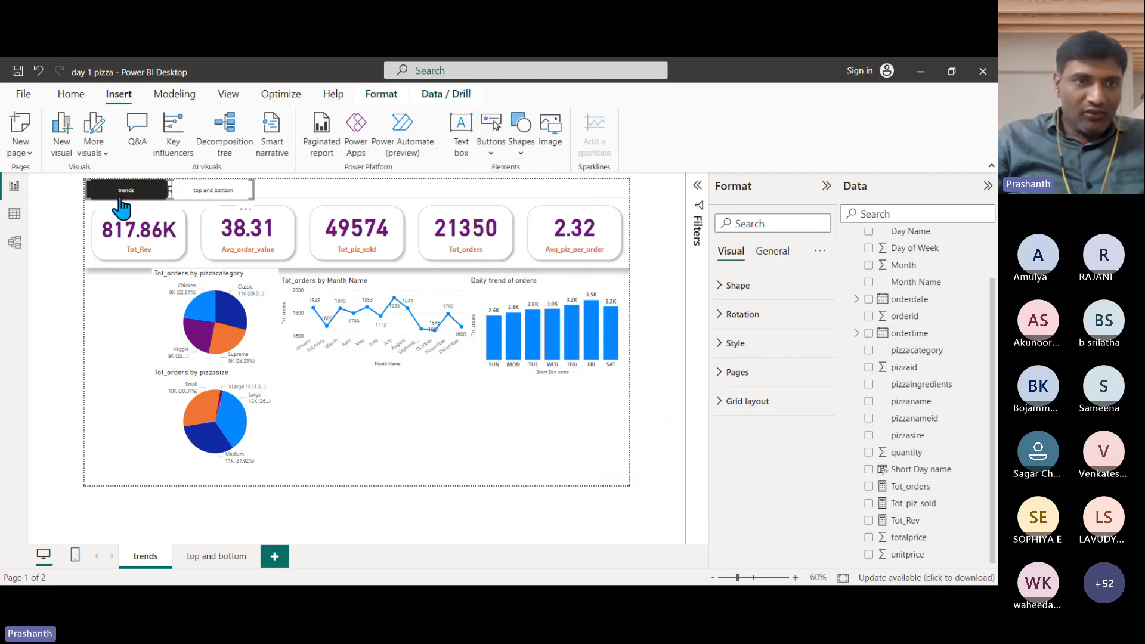
left_click_drag(125, 196, 345, 415)
left_click_drag(469, 422, 563, 455)
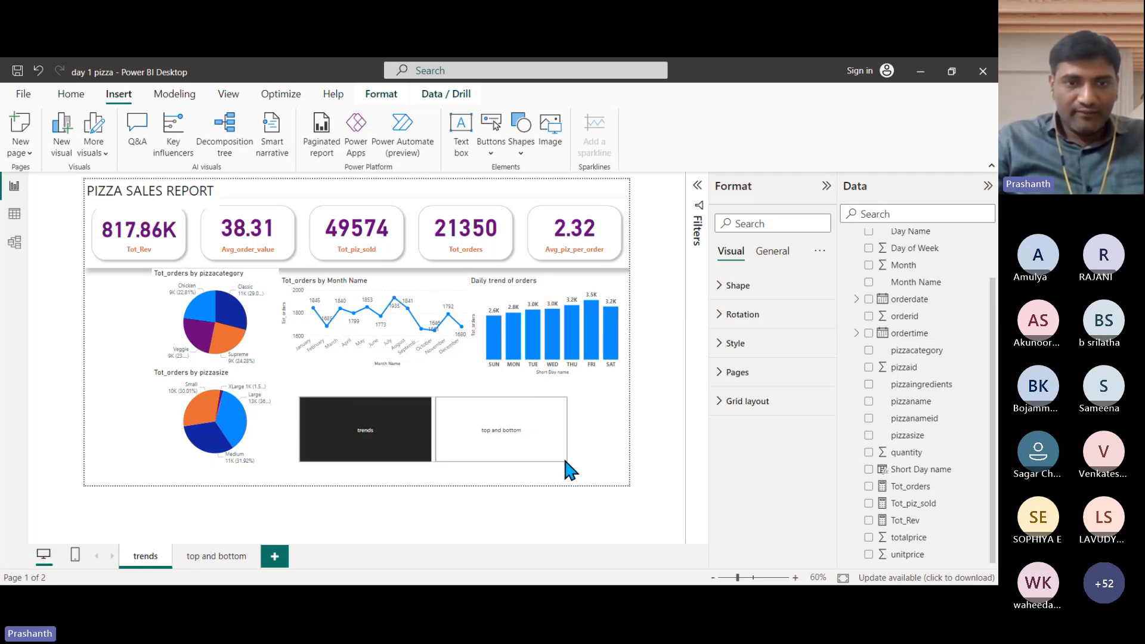
left_click(486, 146)
mouse_move(540, 427)
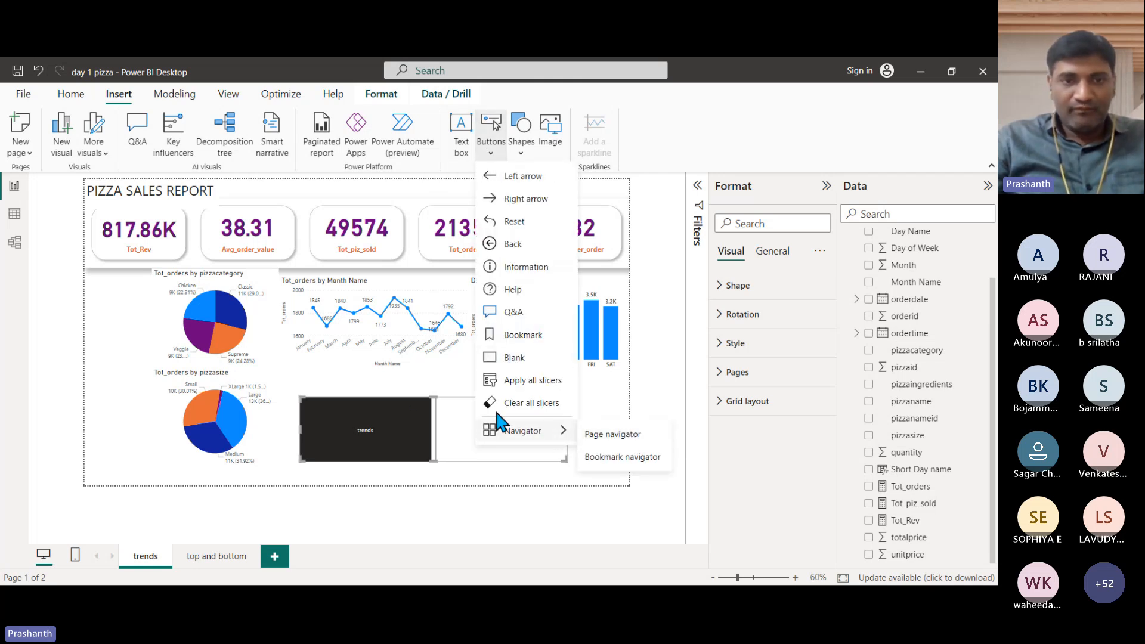
left_click(381, 390)
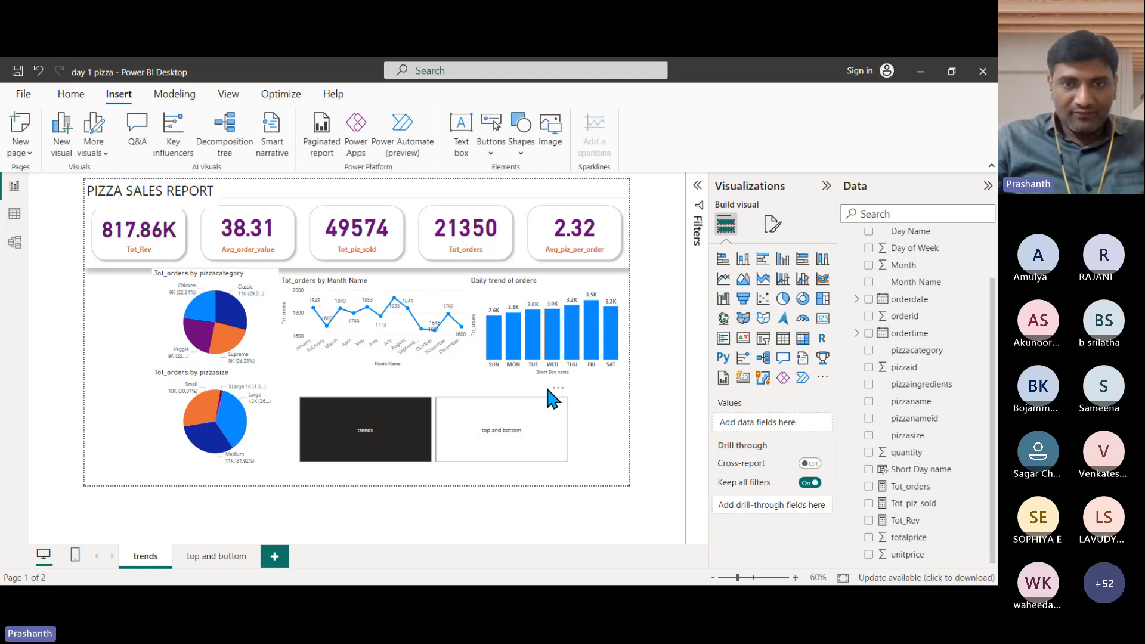
Change the page navigator's button shape to Rounded Rectangle.
left_click(550, 427, "ctrl")
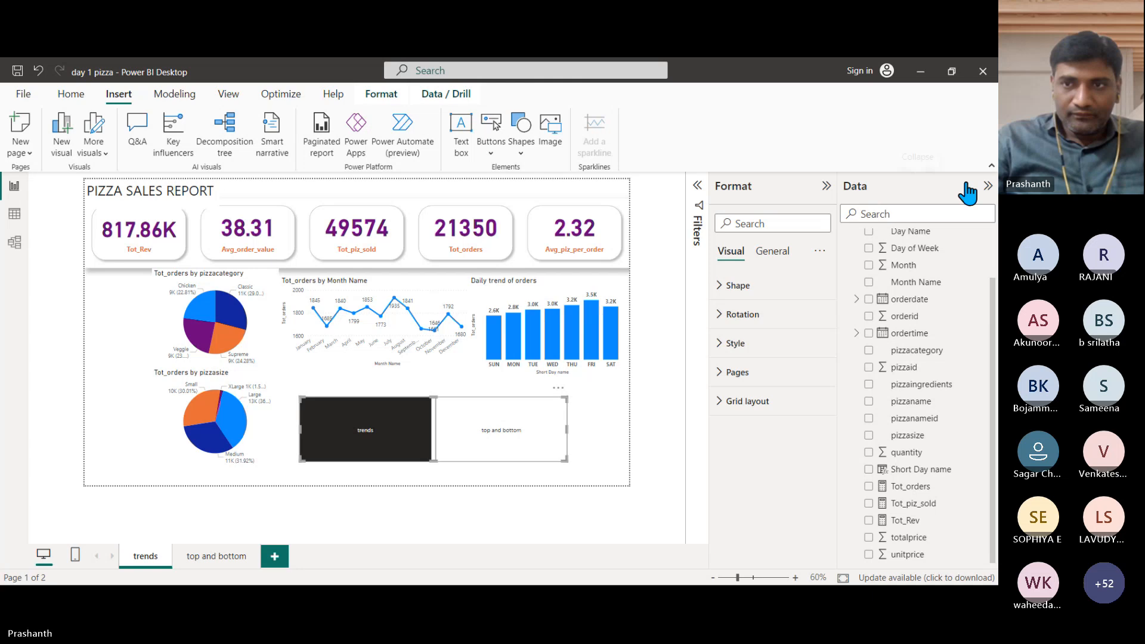
left_click(987, 186)
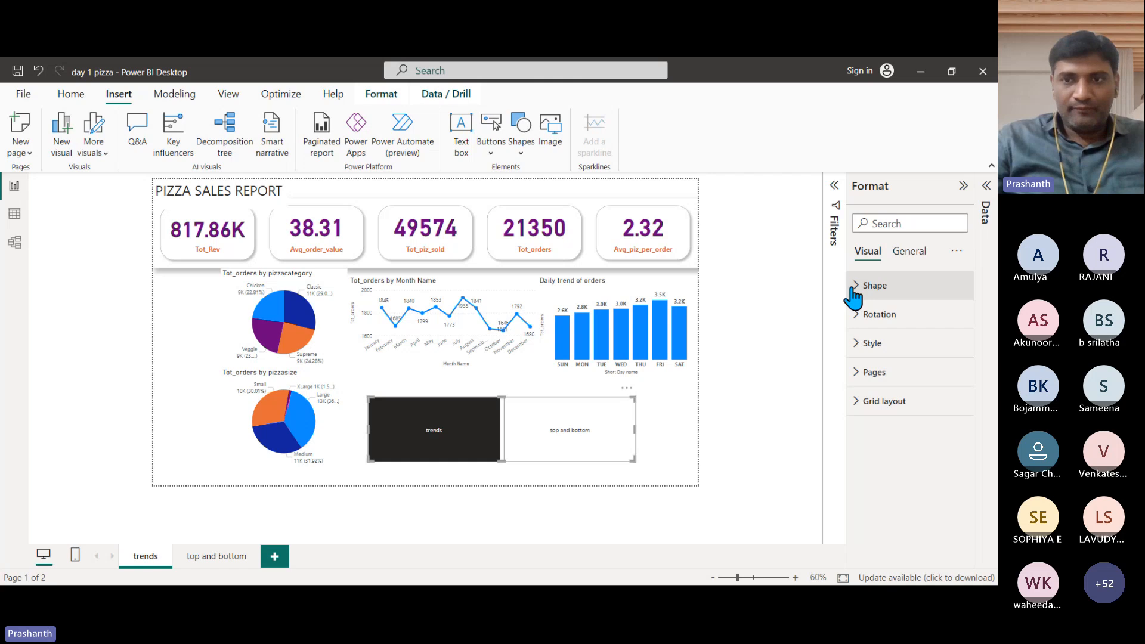
left_click(892, 252)
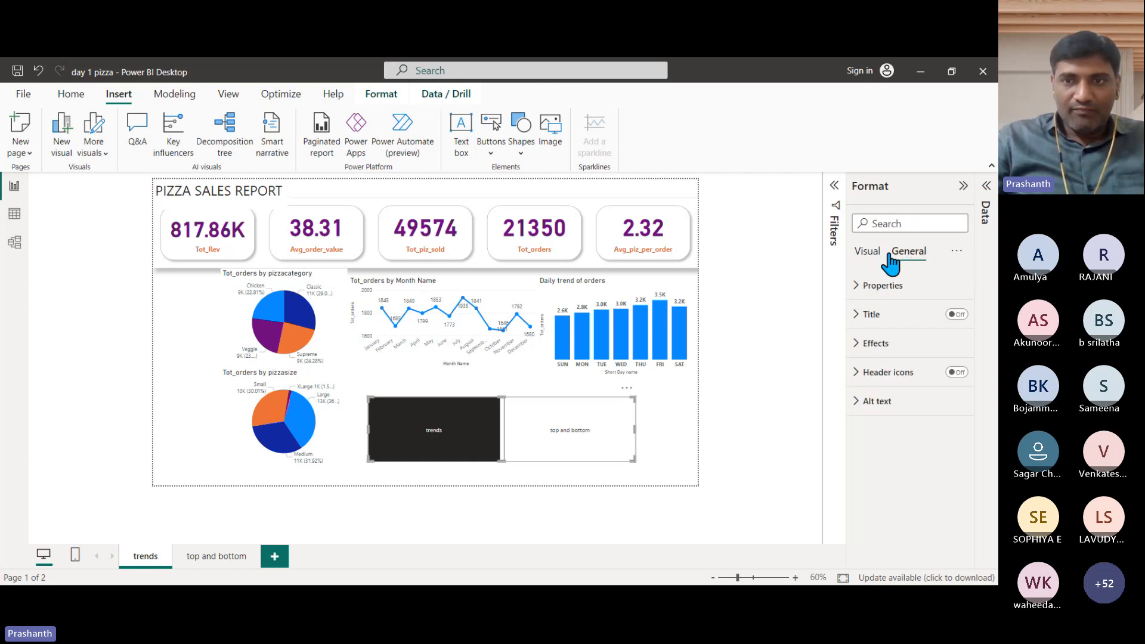
left_click(867, 250)
left_click(864, 285)
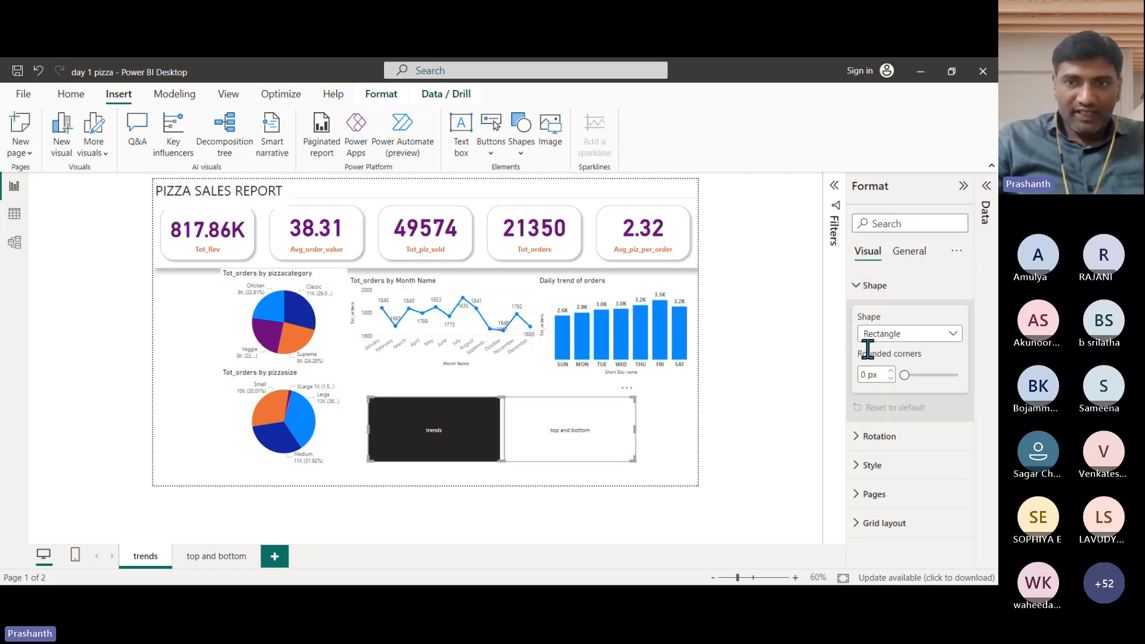
left_click(892, 335)
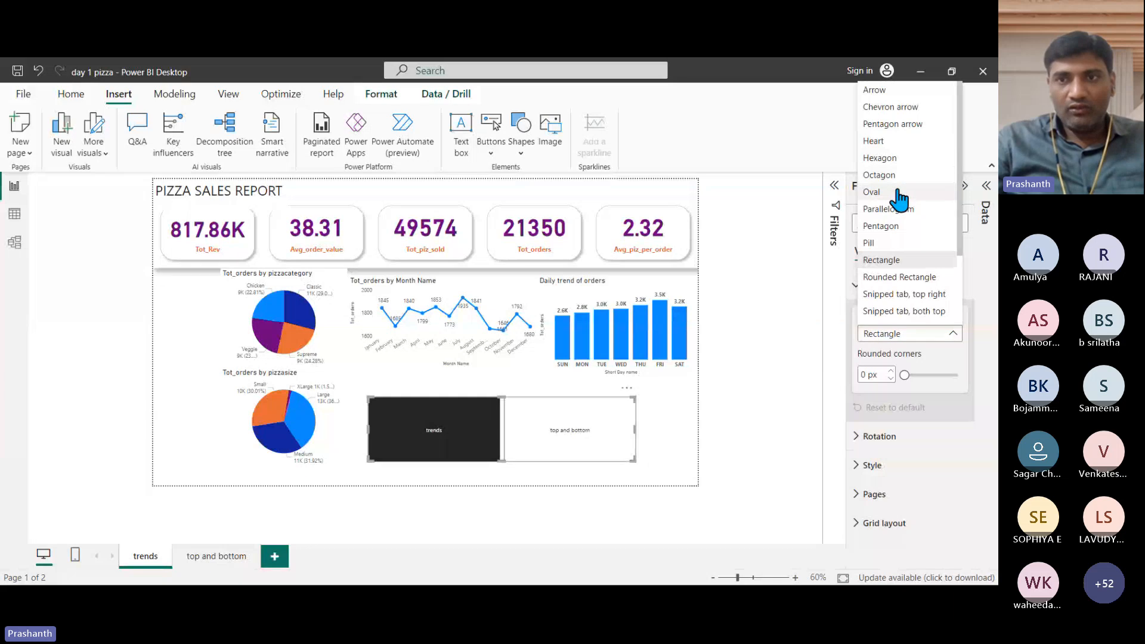
left_click(912, 278)
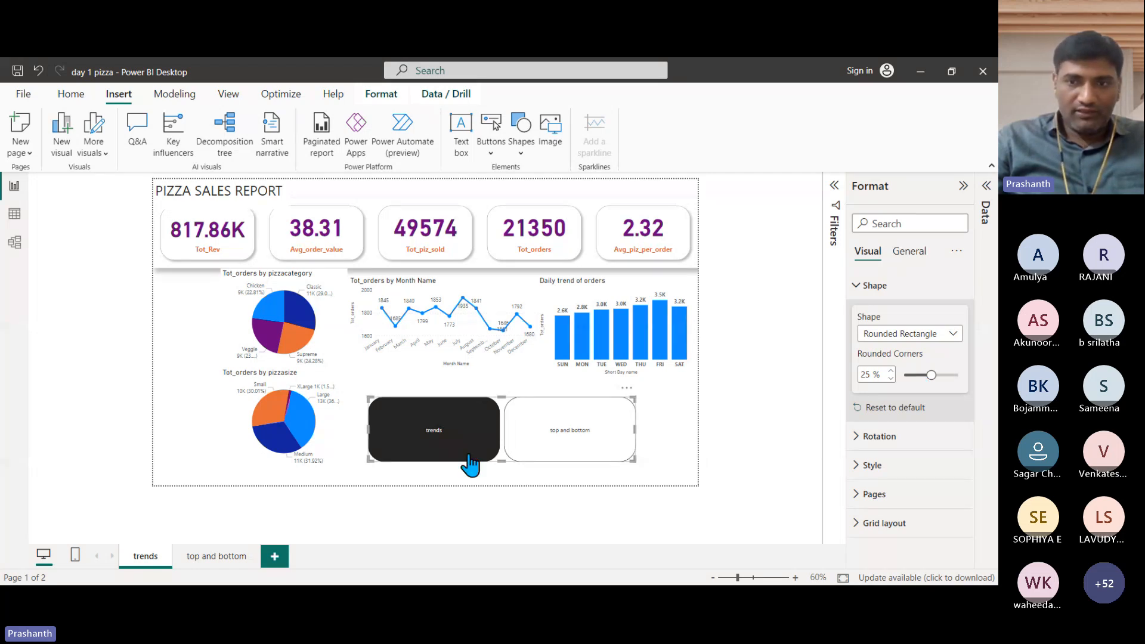
Try out the overall rotation and shape rotation settings of the page navigator.
left_click(859, 286)
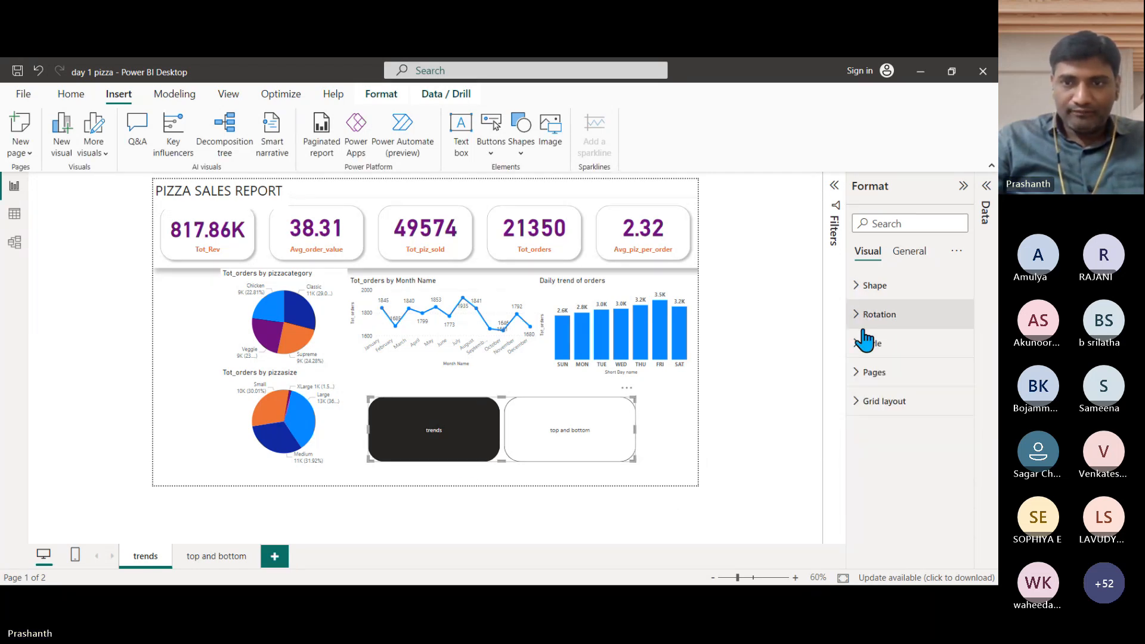
left_click(862, 291)
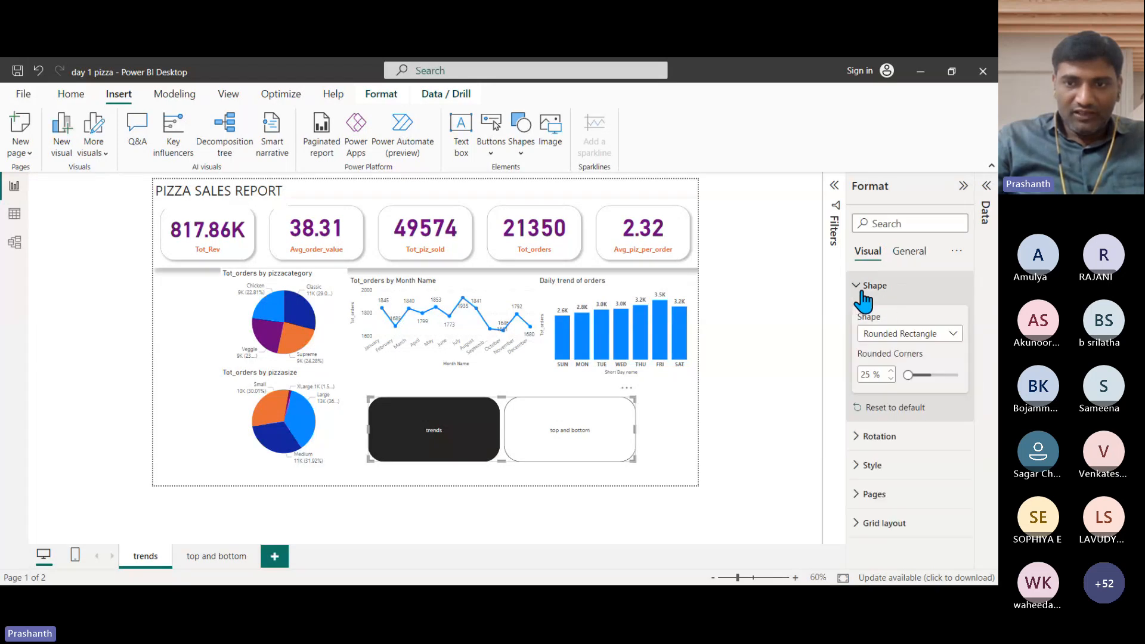
left_click(857, 442)
scroll(878, 401, "down", 3)
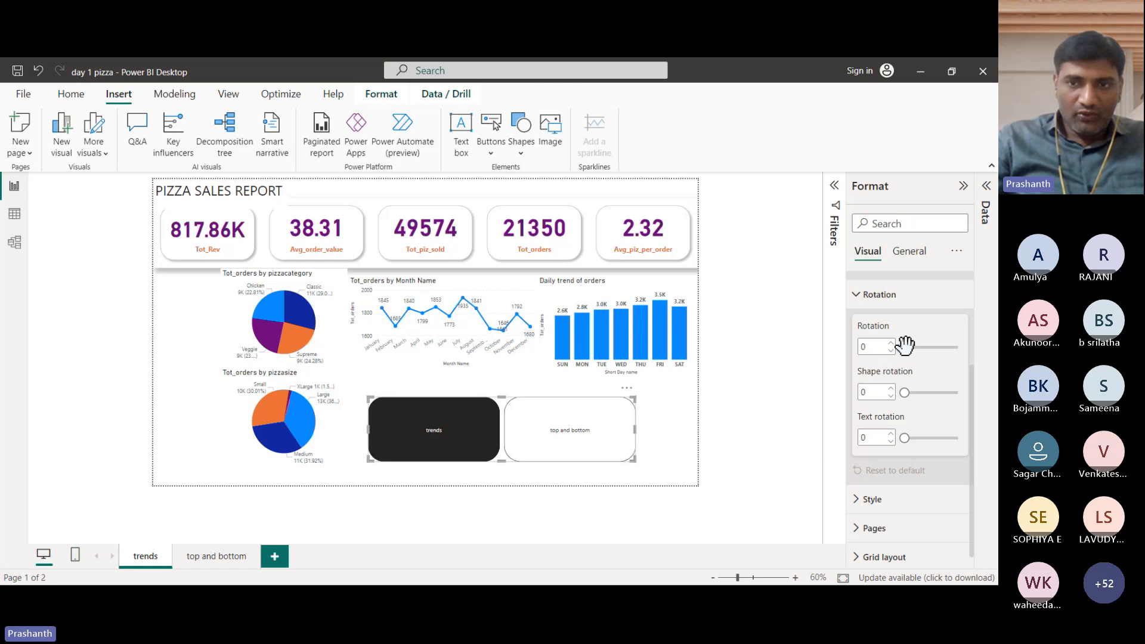
mouse_move(905, 345)
left_mouse_down()
mouse_move(940, 346)
mouse_move(903, 365)
left_mouse_up()
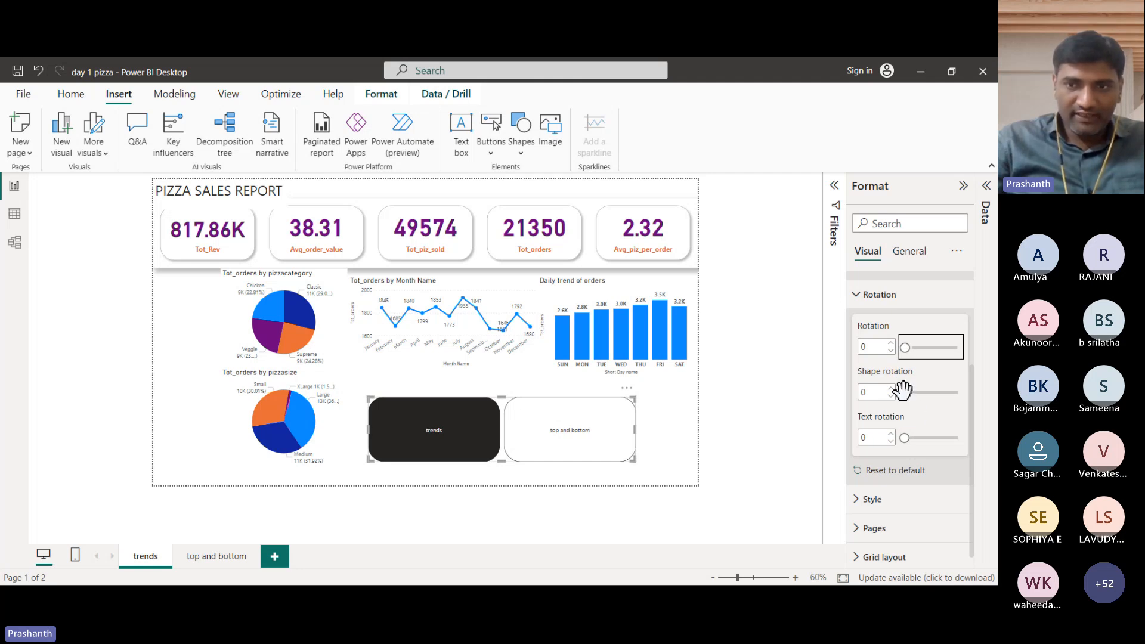
mouse_move(902, 391)
left_mouse_down()
mouse_move(933, 391)
mouse_move(904, 393)
left_mouse_up()
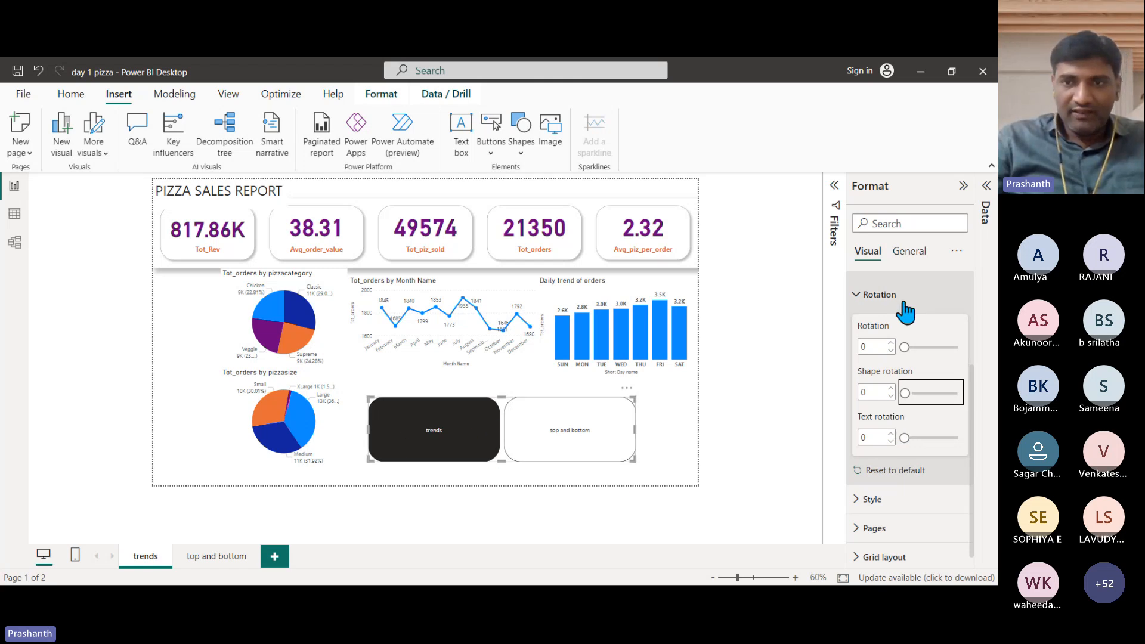
left_click(858, 294)
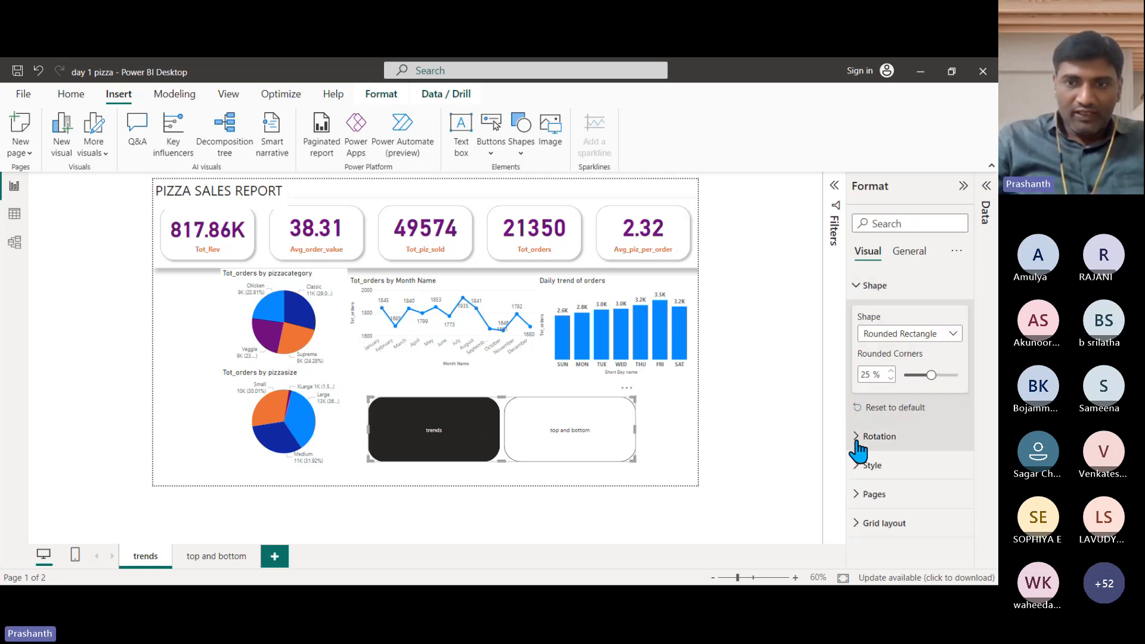
left_click(859, 287)
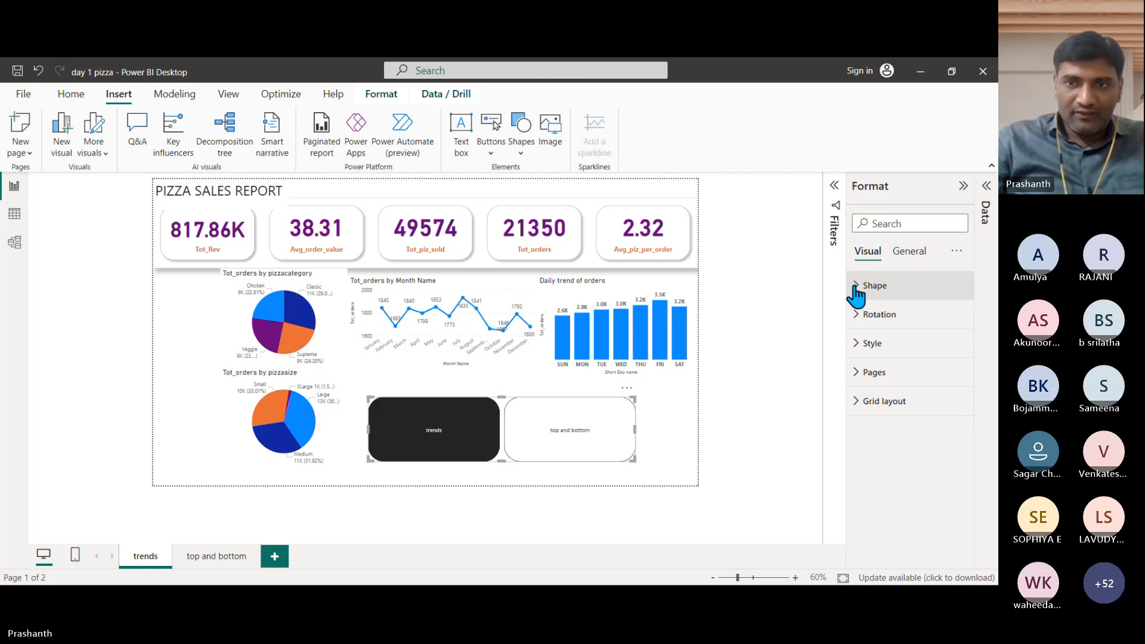
Set the font size of the page navigator's button text to 20 for the Default state.
left_click(857, 345)
scroll(900, 384, "down", 1)
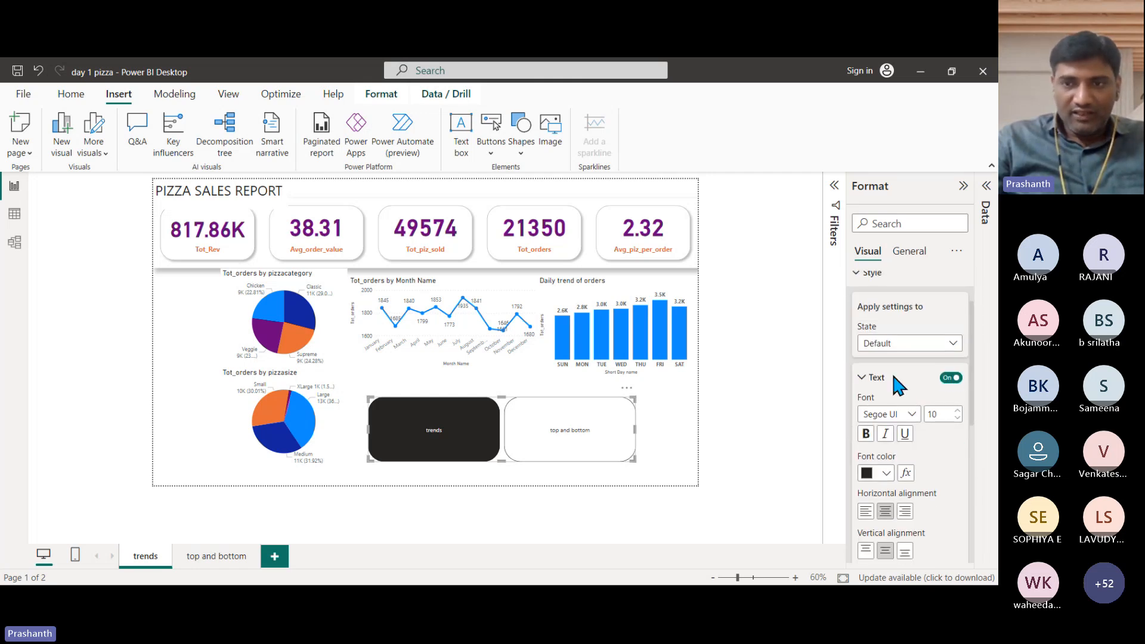
left_click(956, 410)
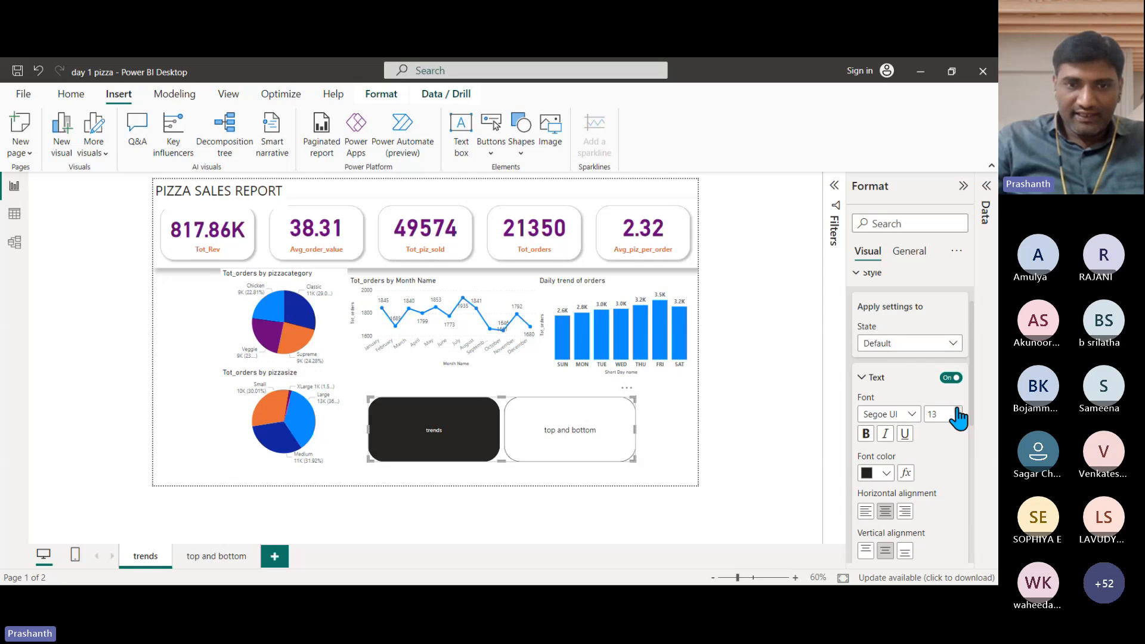
left_click(956, 410)
left_click(956, 410)
left_click(957, 410)
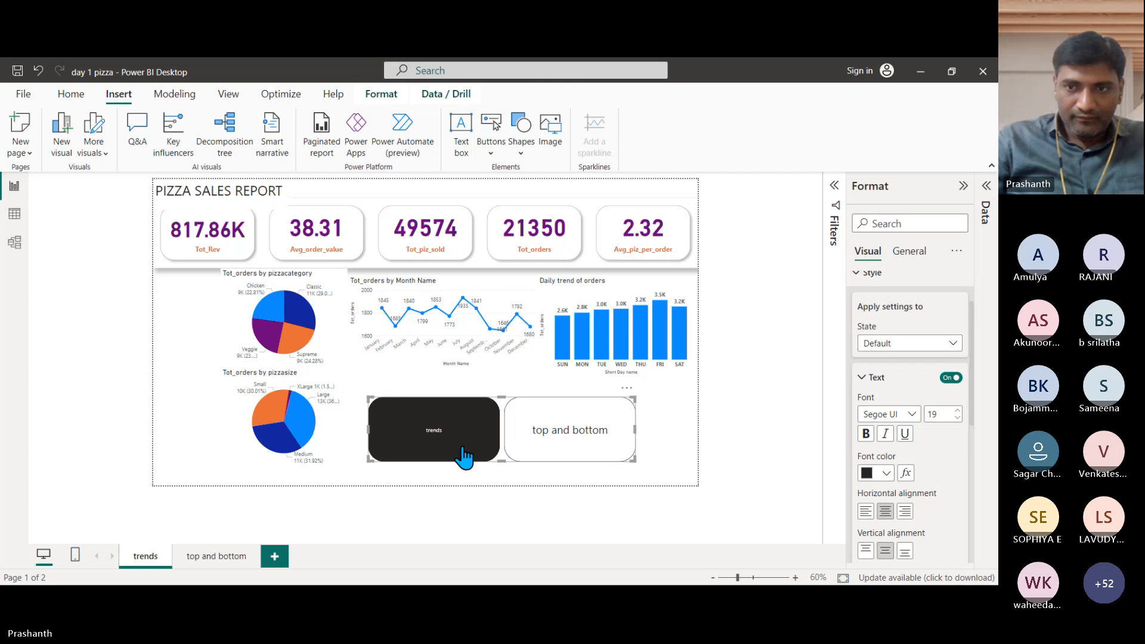
left_click(956, 410)
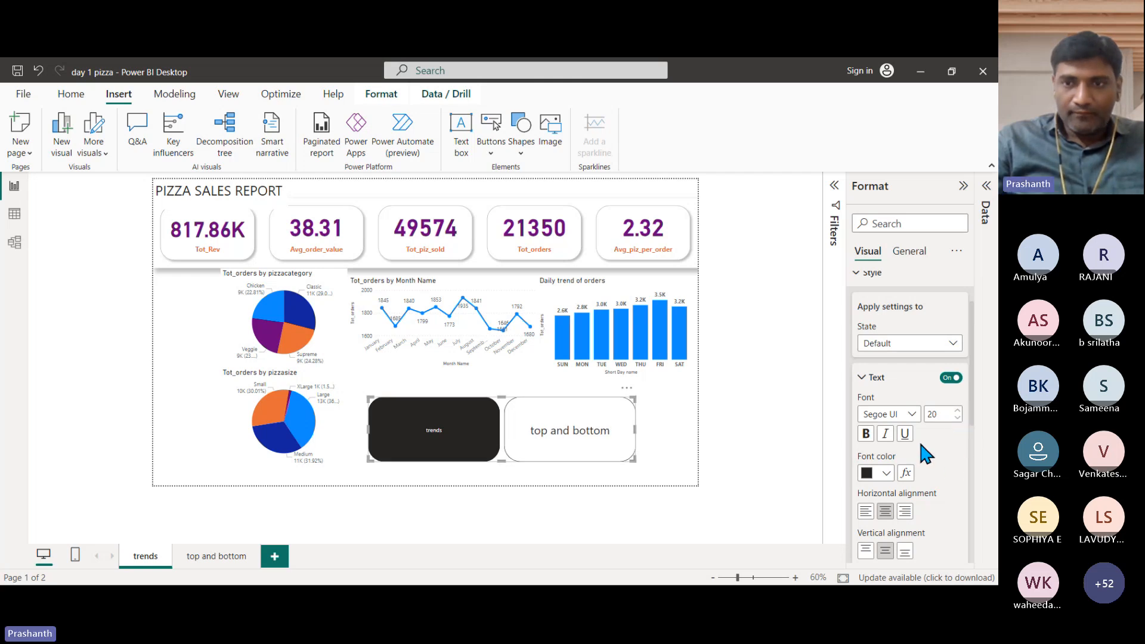
Turn on shadow and glow for the page navigator's buttons.
scroll(918, 439, "down", 3)
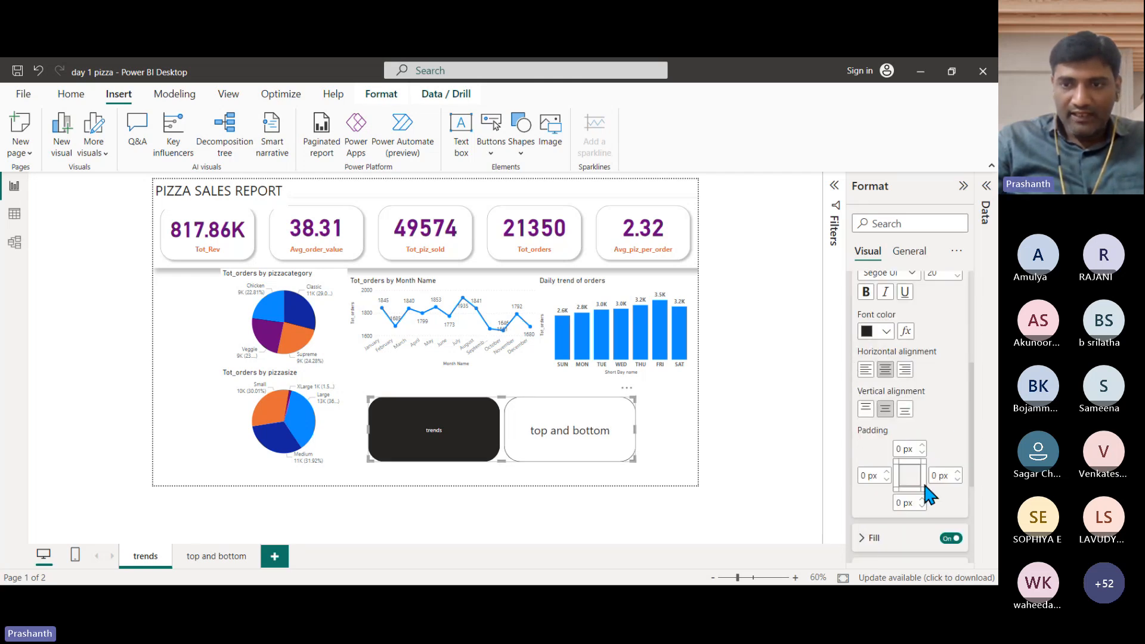
scroll(924, 512, "down", 2)
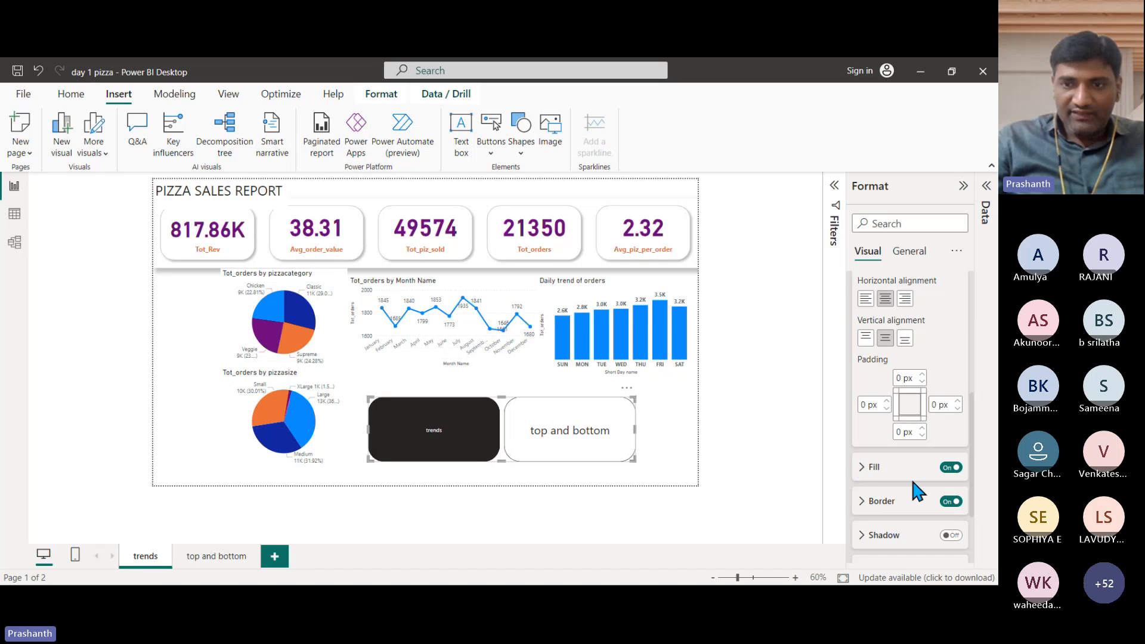
left_click(864, 505)
scroll(915, 481, "down", 2)
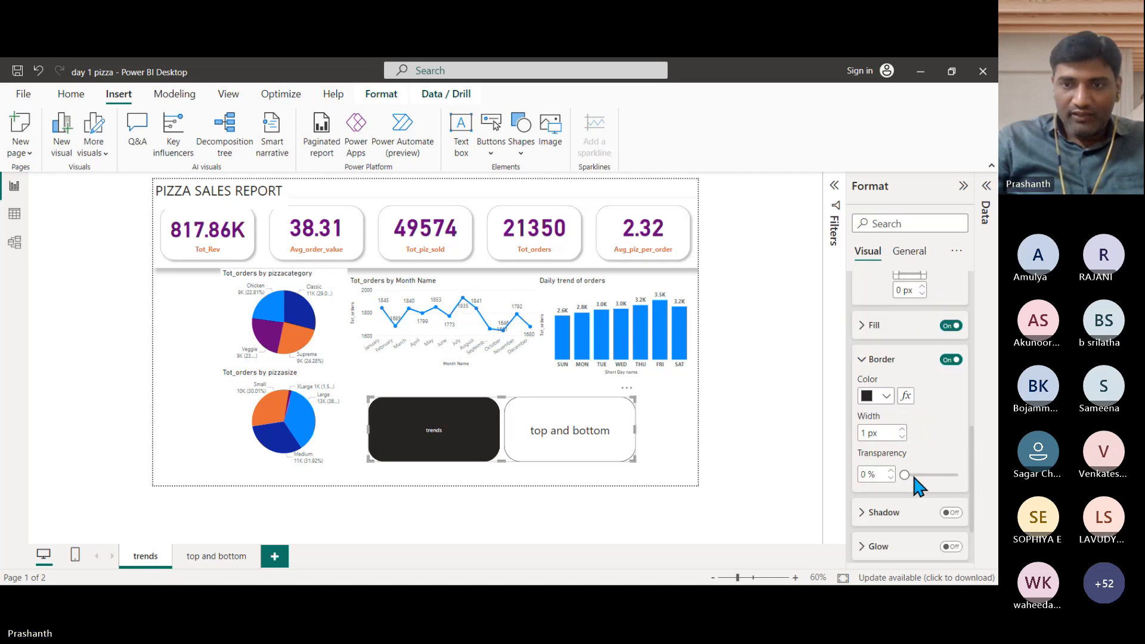
scroll(912, 459, "down", 1)
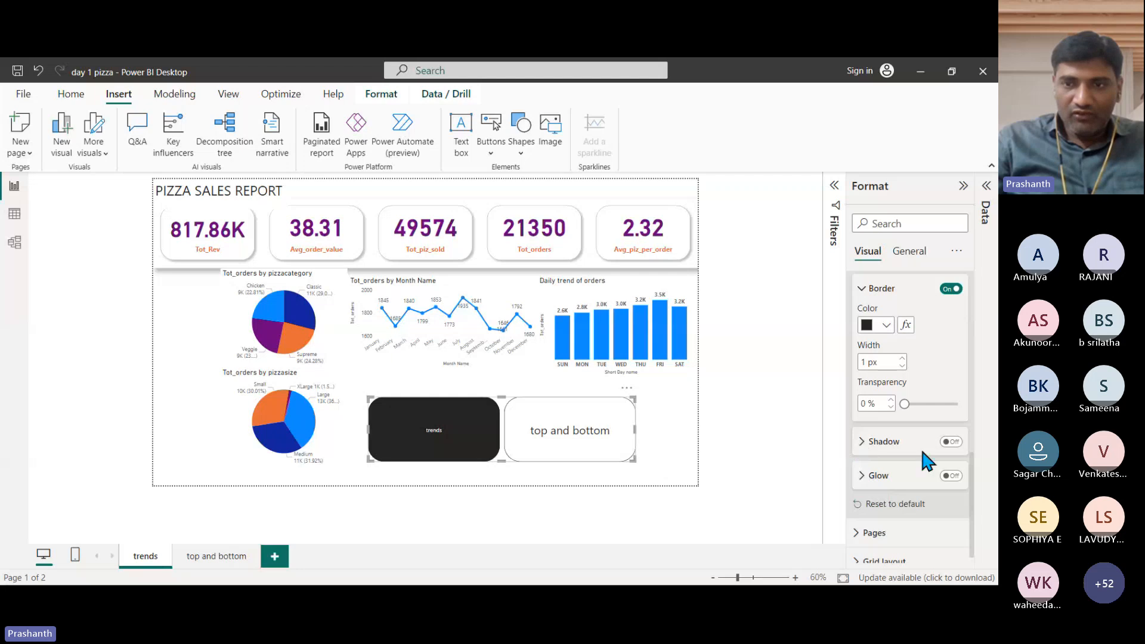
left_click(950, 442)
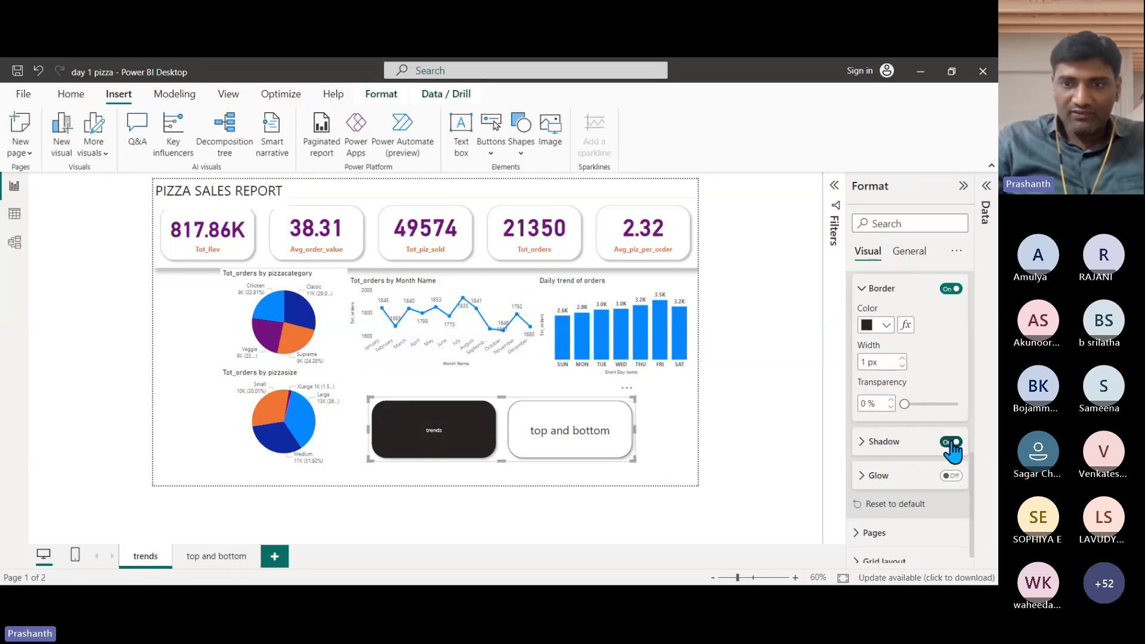
left_click(950, 475)
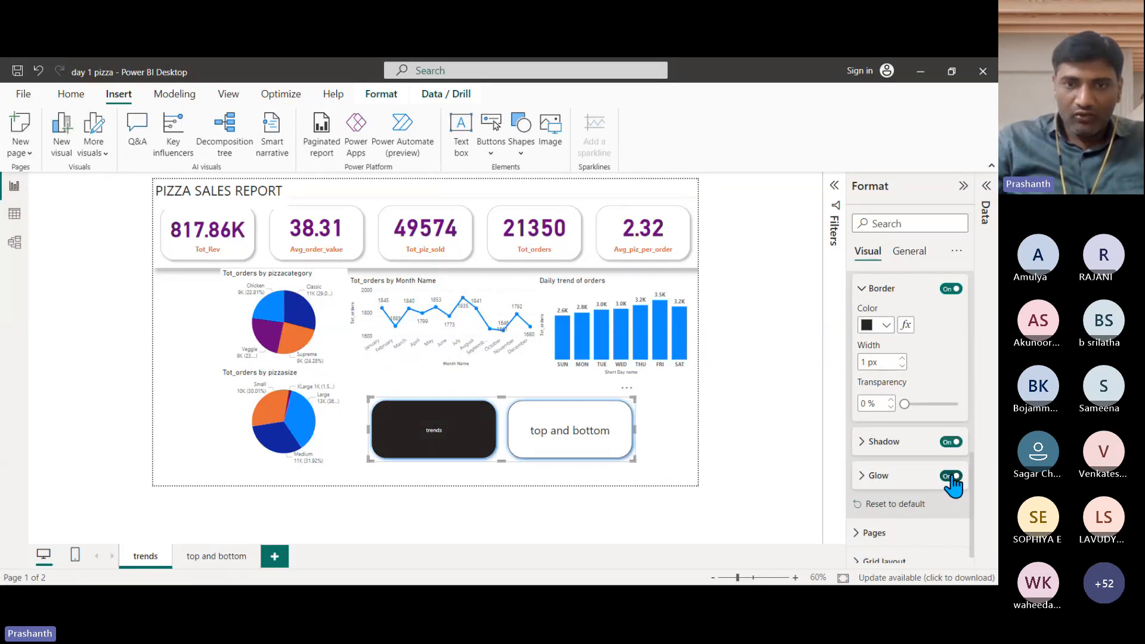
Examine the page navigator's options for which pages it shows.
scroll(871, 507, "down", 1)
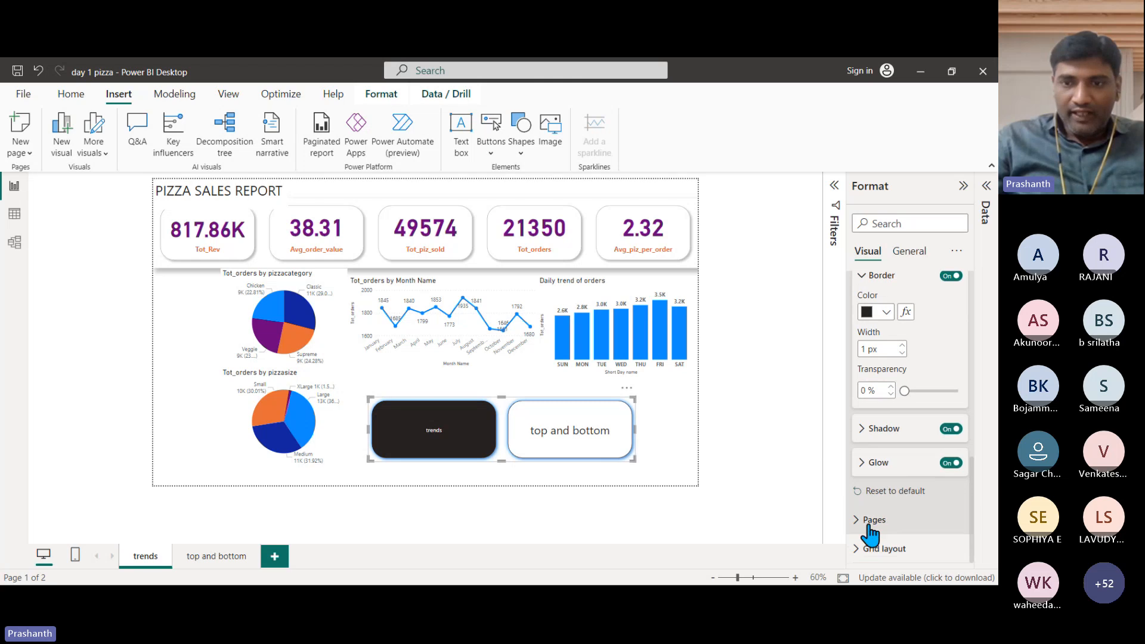
left_click(870, 520)
scroll(918, 468, "down", 3)
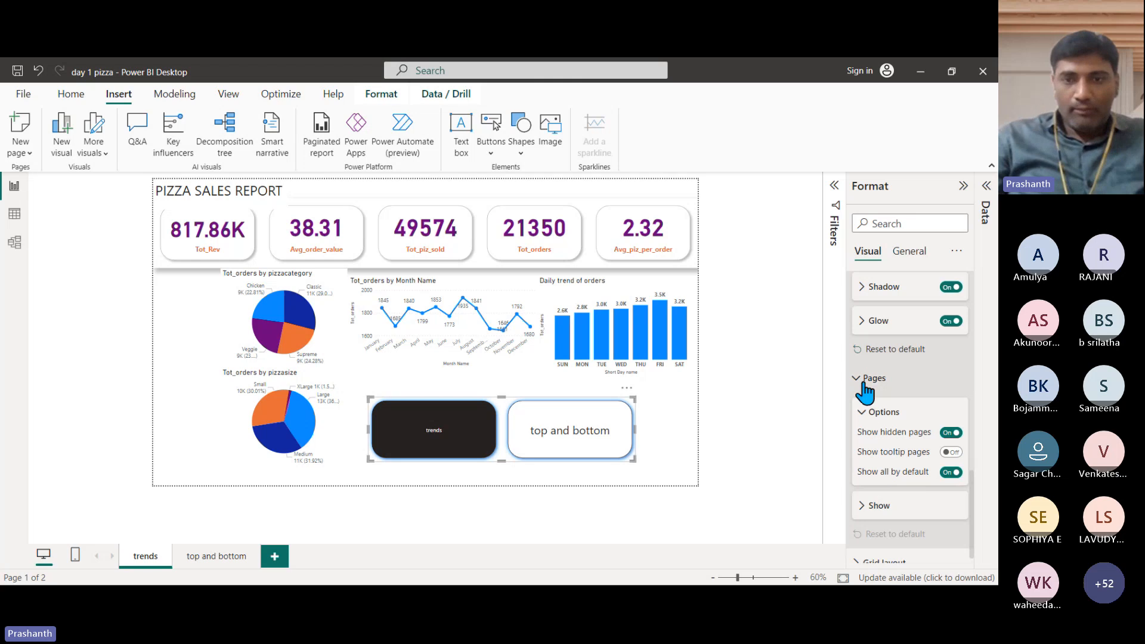
Hide the trends page from the page navigator and narrow the navigator to the width of a single button.
scroll(887, 407, "down", 1)
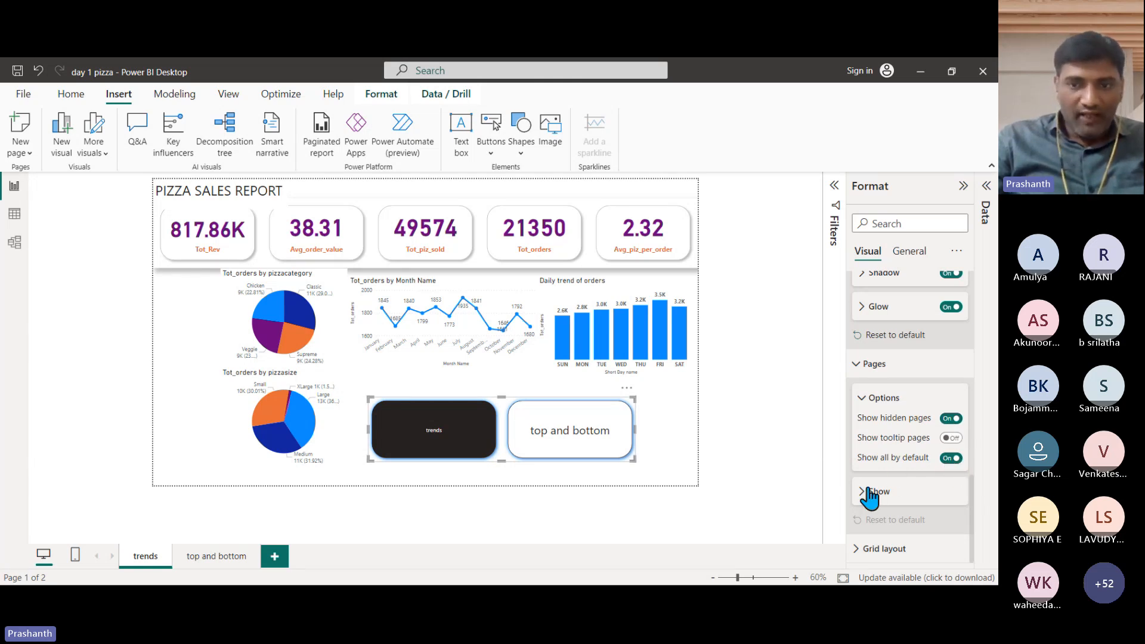
left_click(862, 508)
scroll(884, 446, "down", 1)
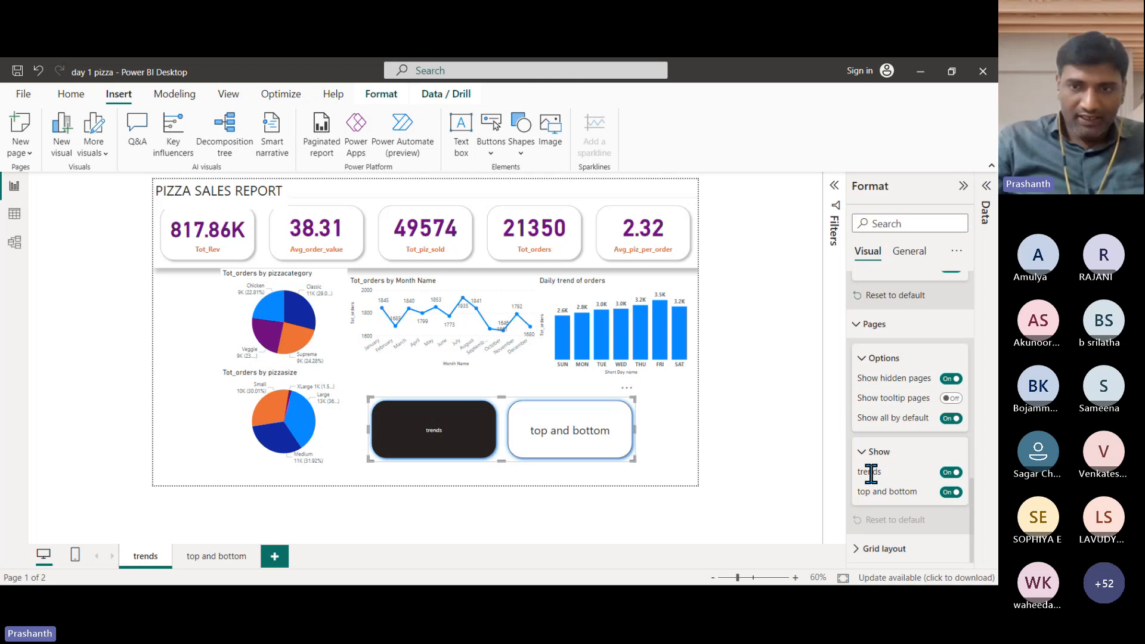
left_click(951, 472)
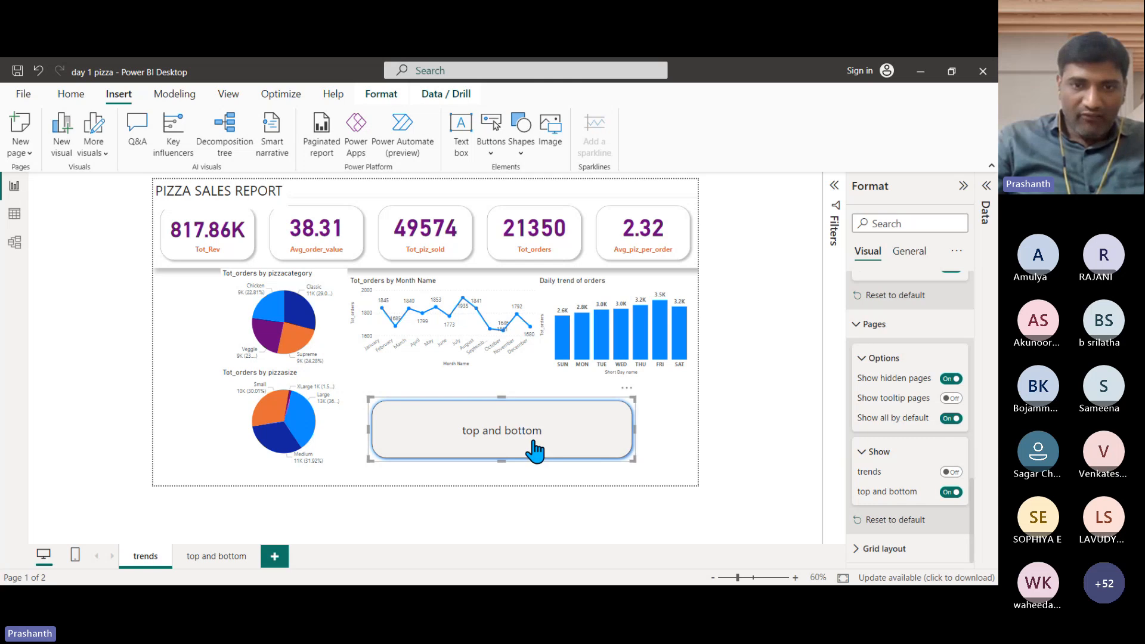
left_click_drag(632, 430, 496, 432)
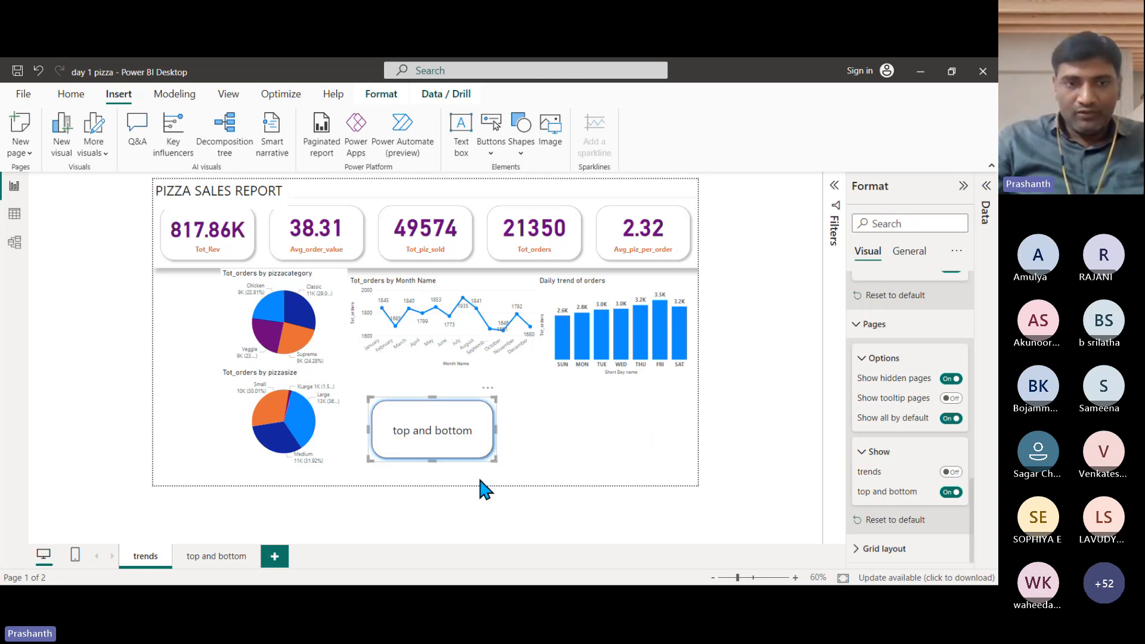
Test the top and bottom navigator button twice, returning to the trends page each time.
left_click(442, 434, "ctrl")
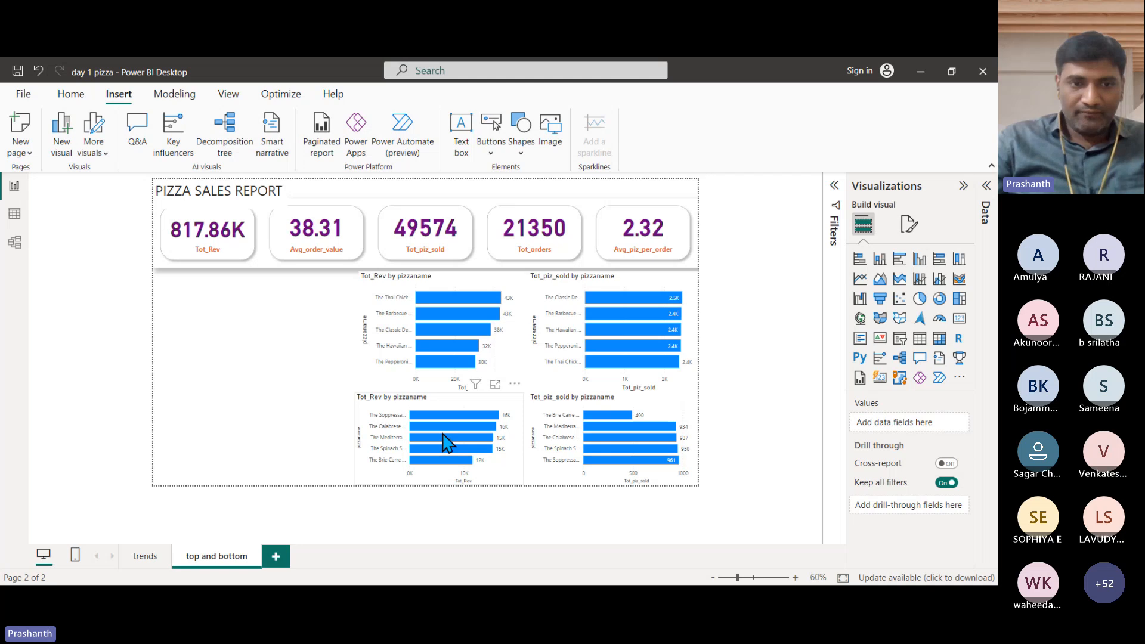
left_click(147, 555)
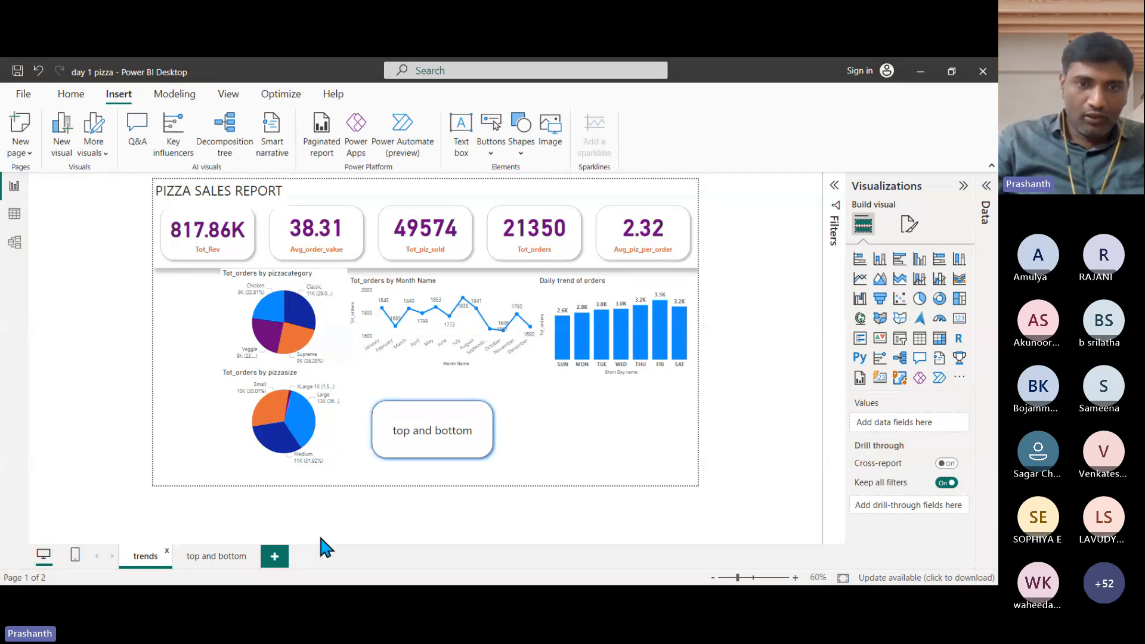
left_click(433, 448, "ctrl")
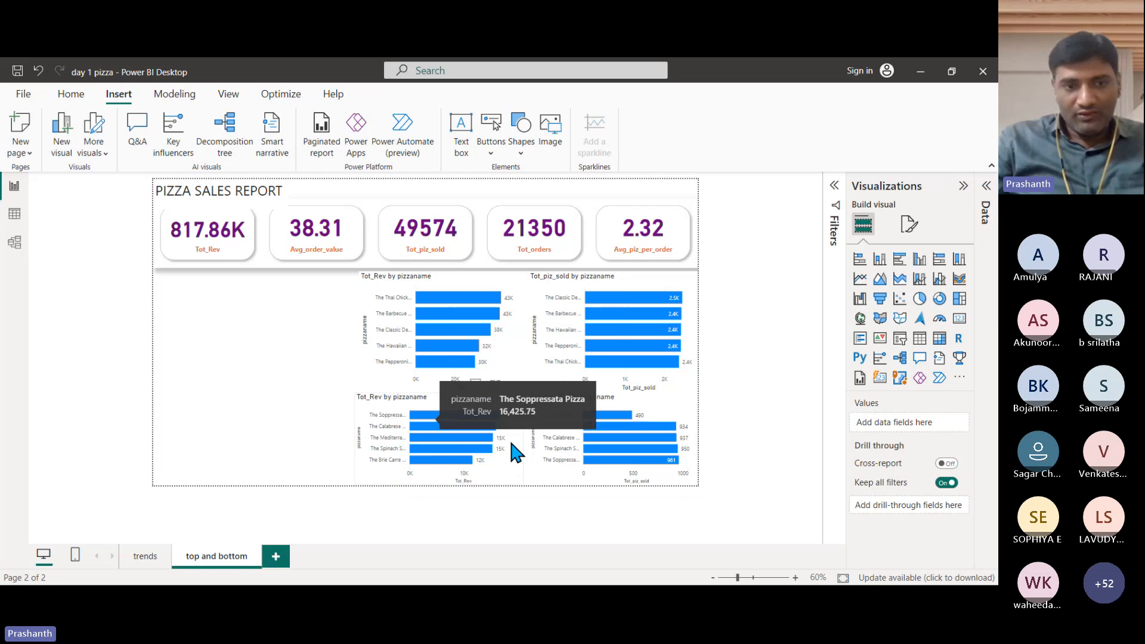
left_click(148, 555)
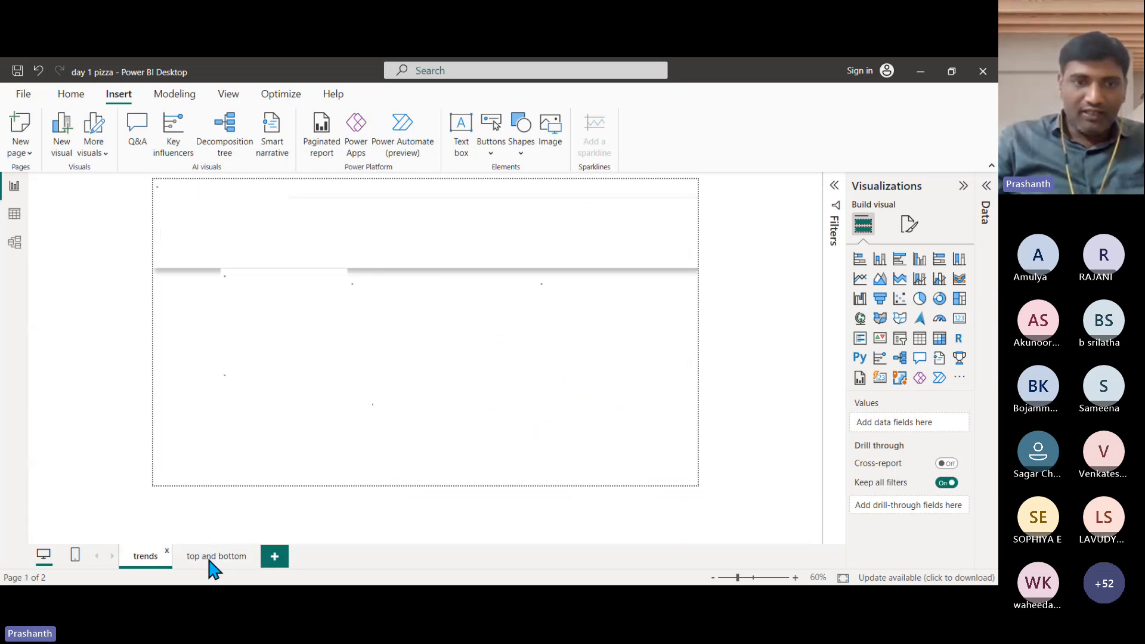
Copy the page navigator onto the top and bottom page and place it in the empty area beside the Tot_Rev chart.
left_click(411, 464)
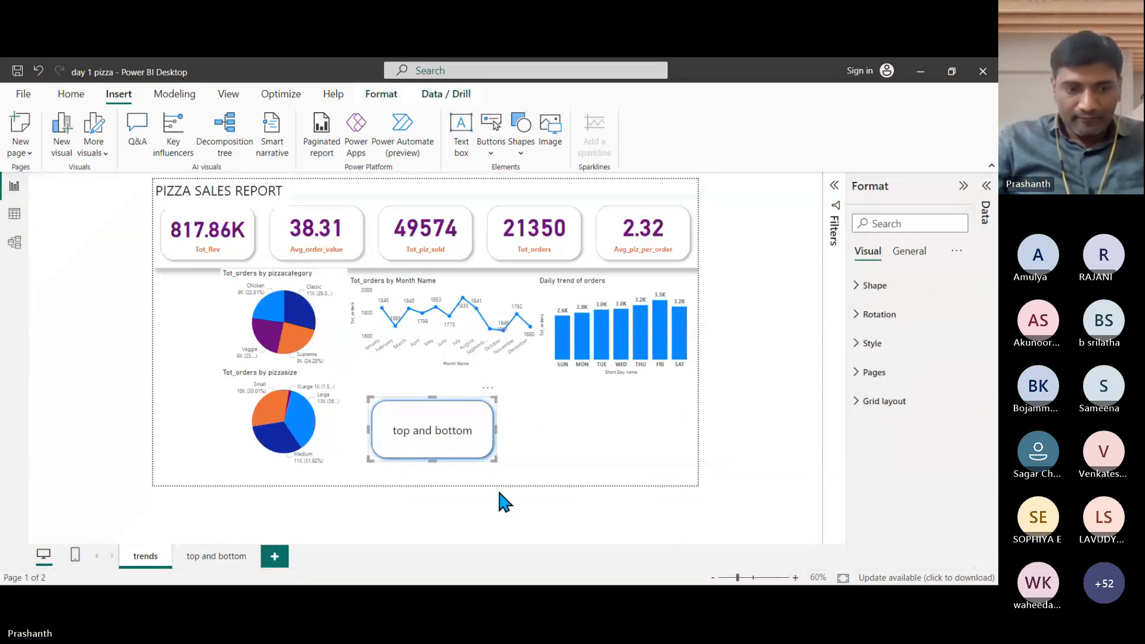
left_click(200, 555)
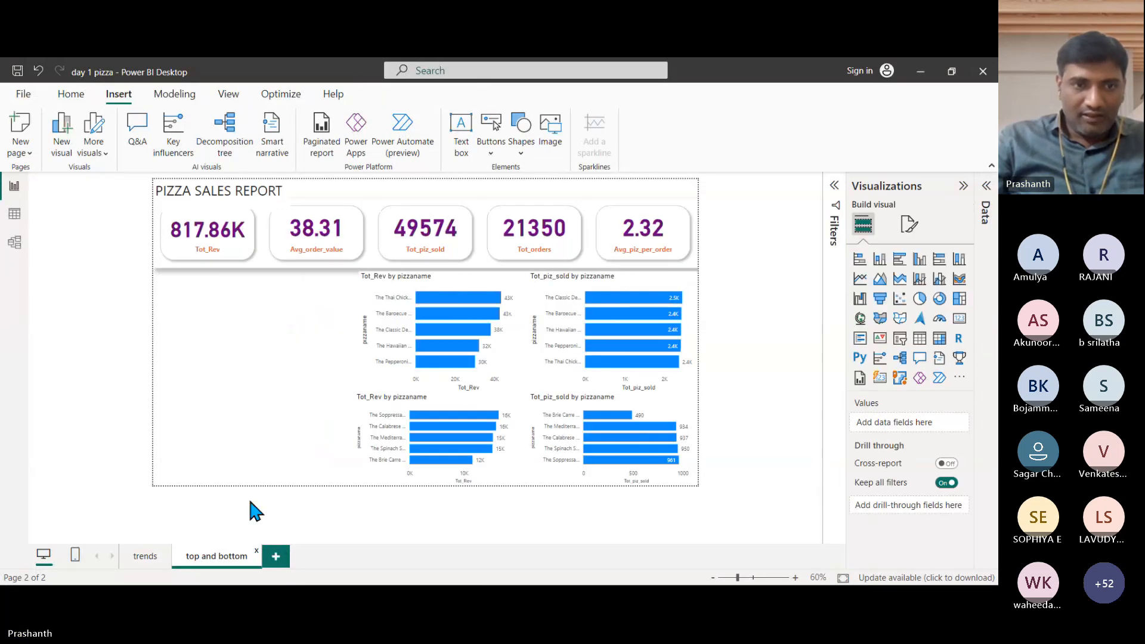
key("ctrl+v")
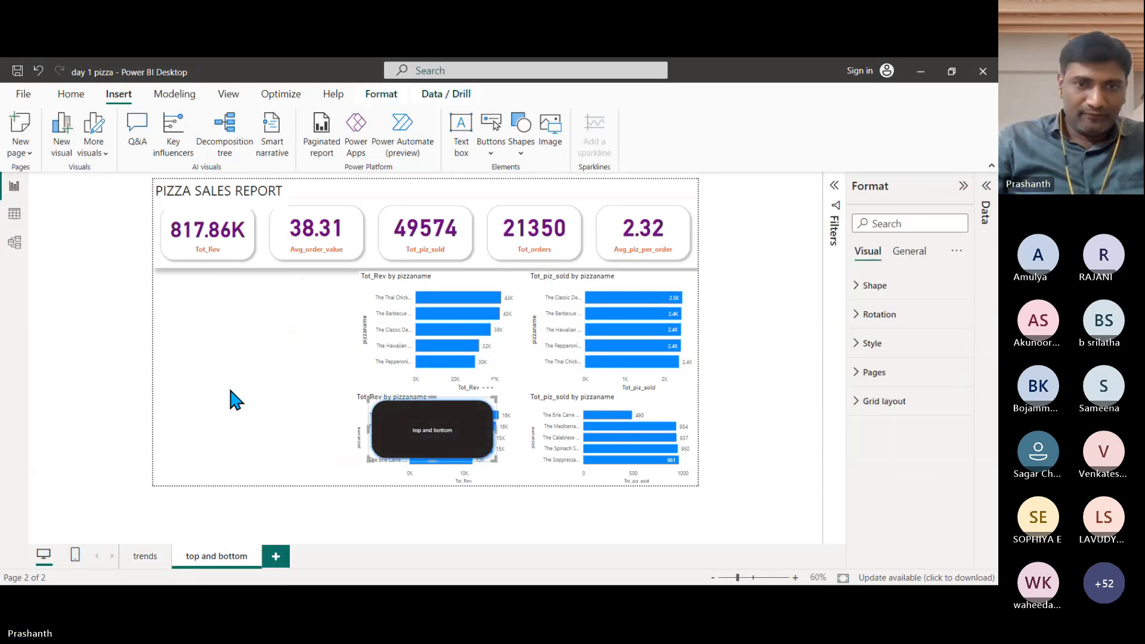
left_click_drag(417, 438, 232, 337)
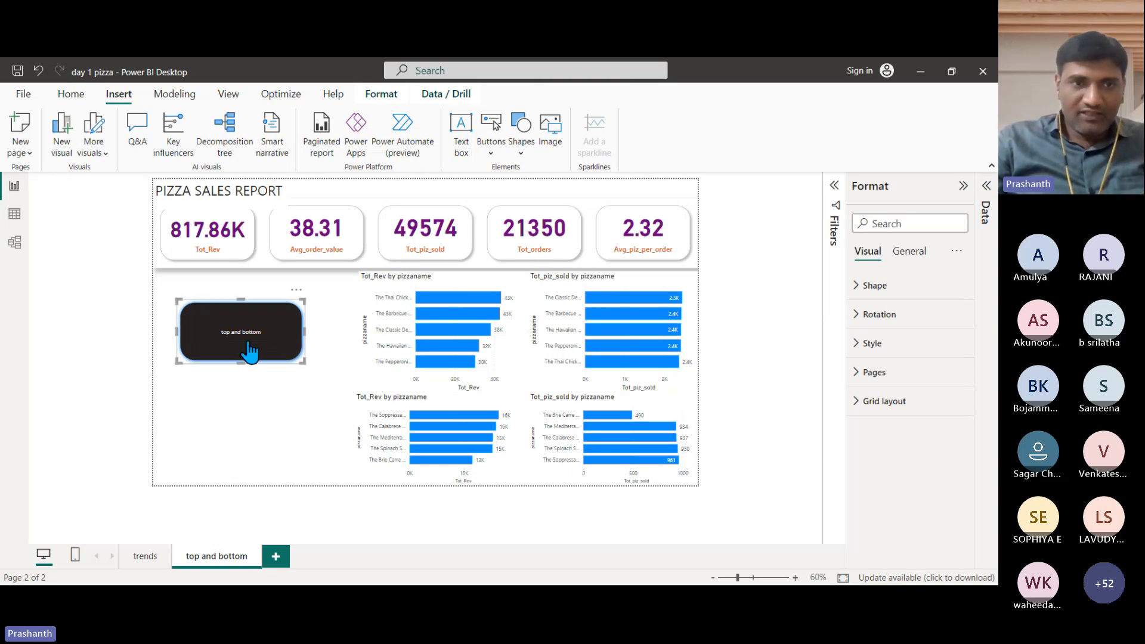
Make the copied navigator show the trends page instead of the top and bottom page.
left_click(857, 372)
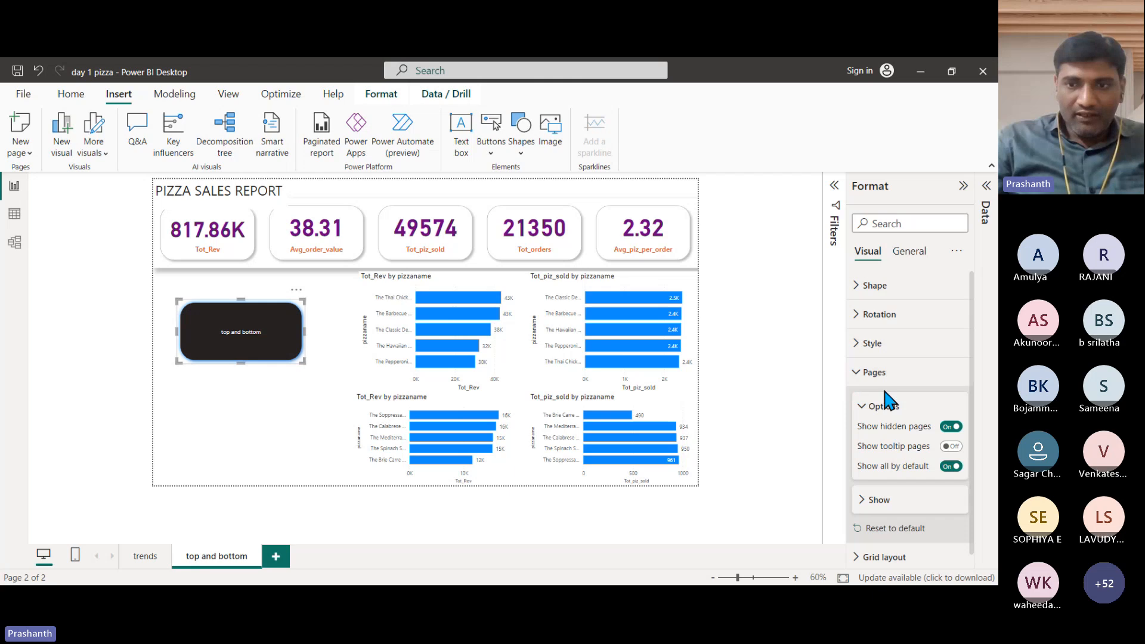
left_click(864, 501)
scroll(926, 507, "down", 1)
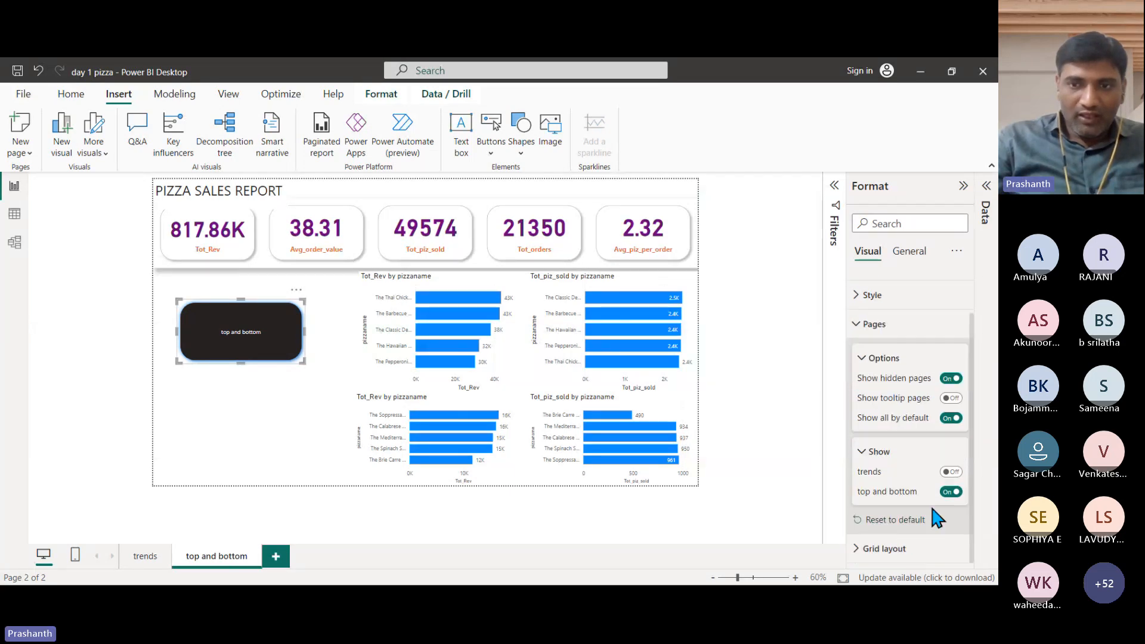
left_click(948, 492)
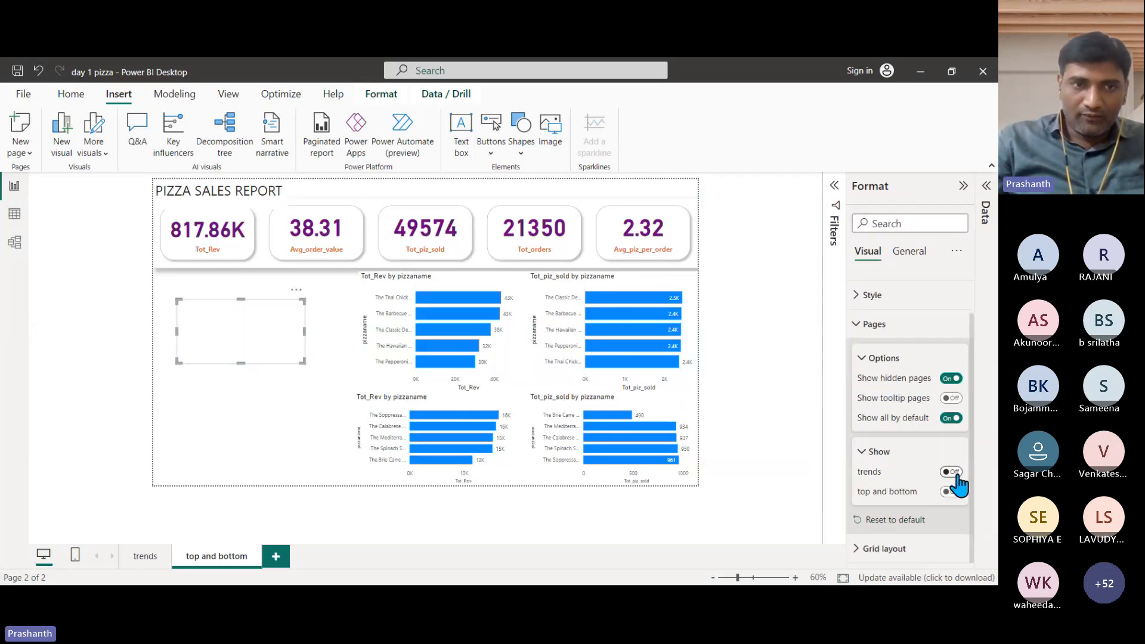
left_click(952, 472)
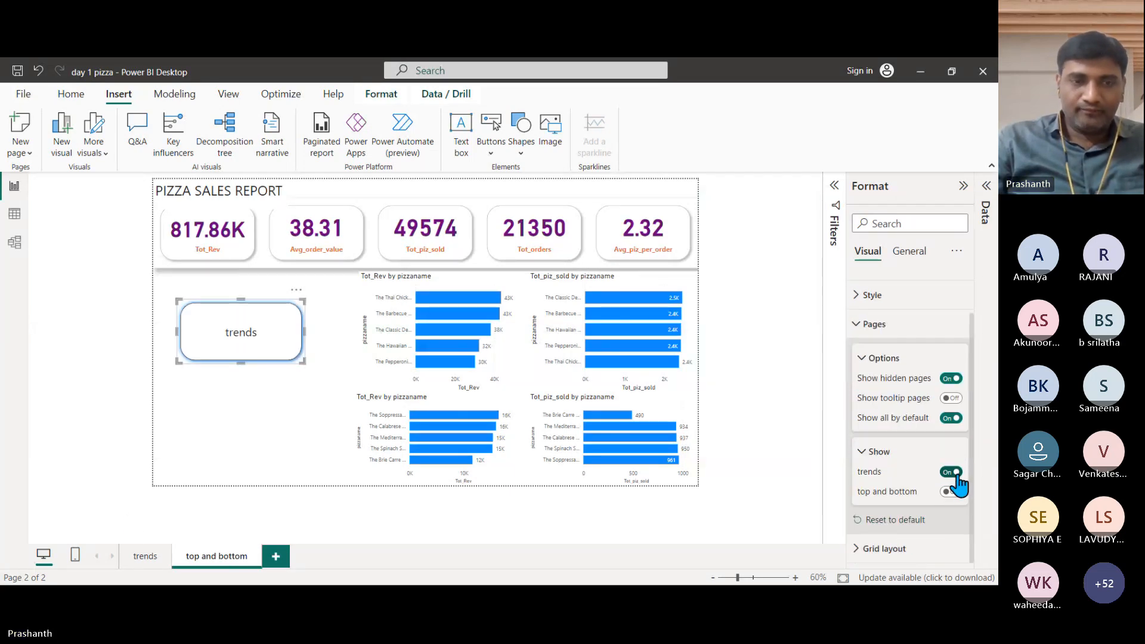
Test the navigation in both directions with the trends and the top and bottom buttons.
left_click(189, 460)
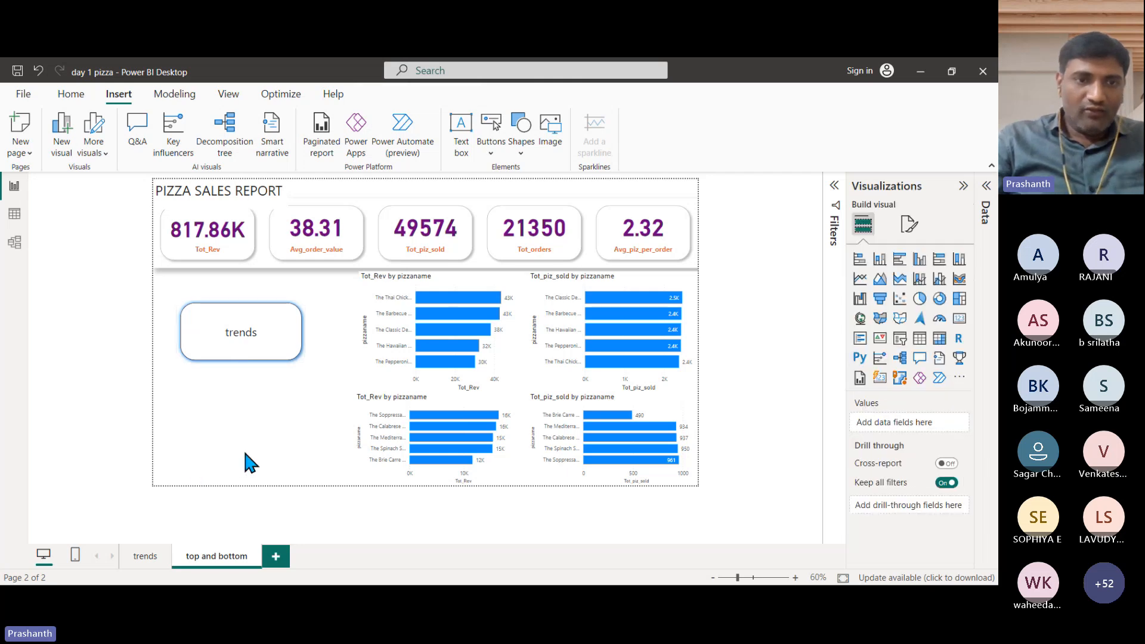
left_click(255, 354, "ctrl")
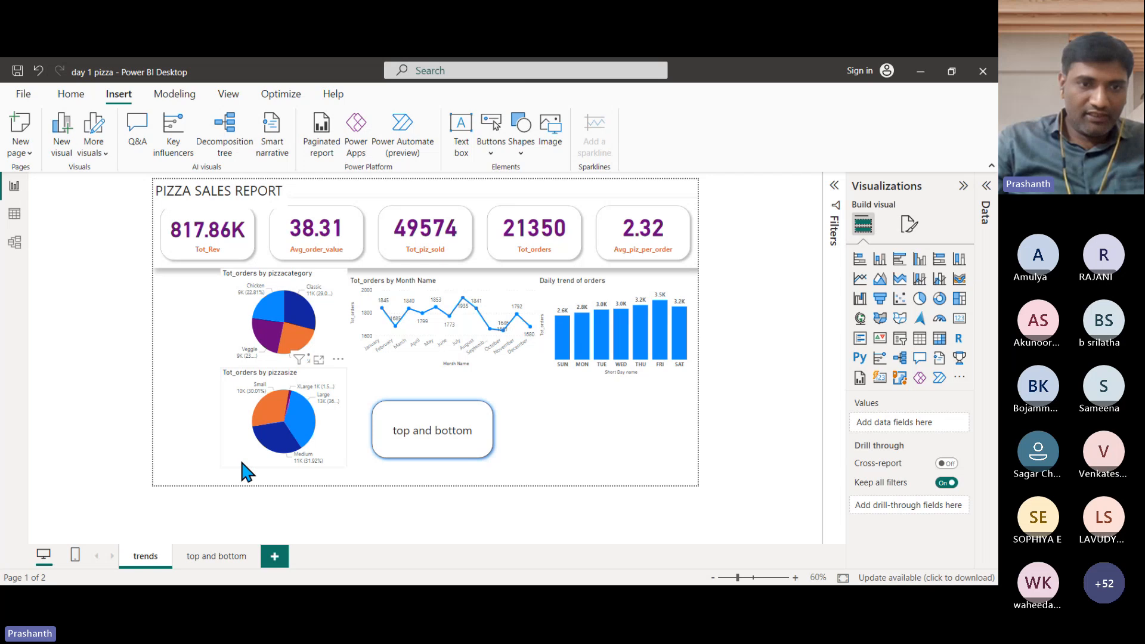
left_click(444, 451, "ctrl")
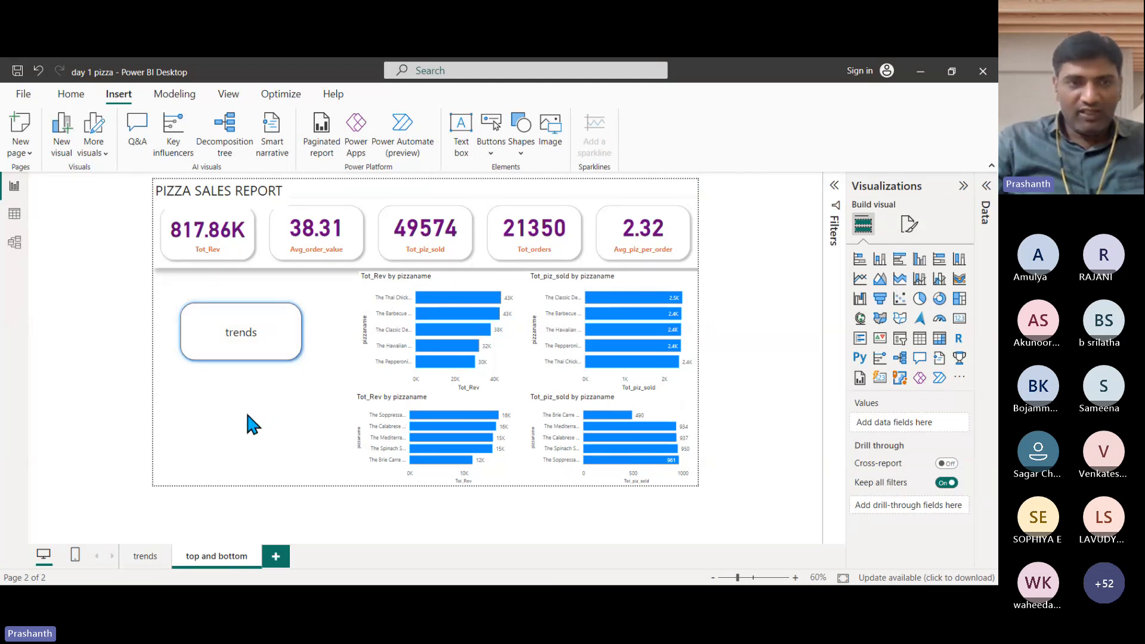
Examine the style and page visibility settings of the trends button's navigator.
left_click(289, 311)
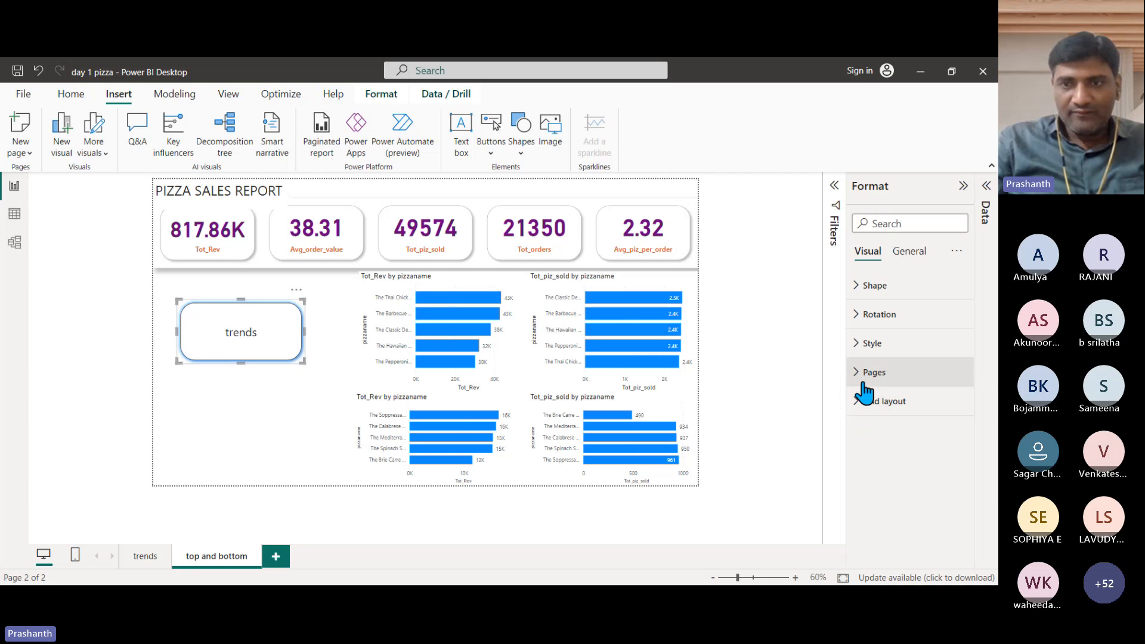
left_click(863, 346)
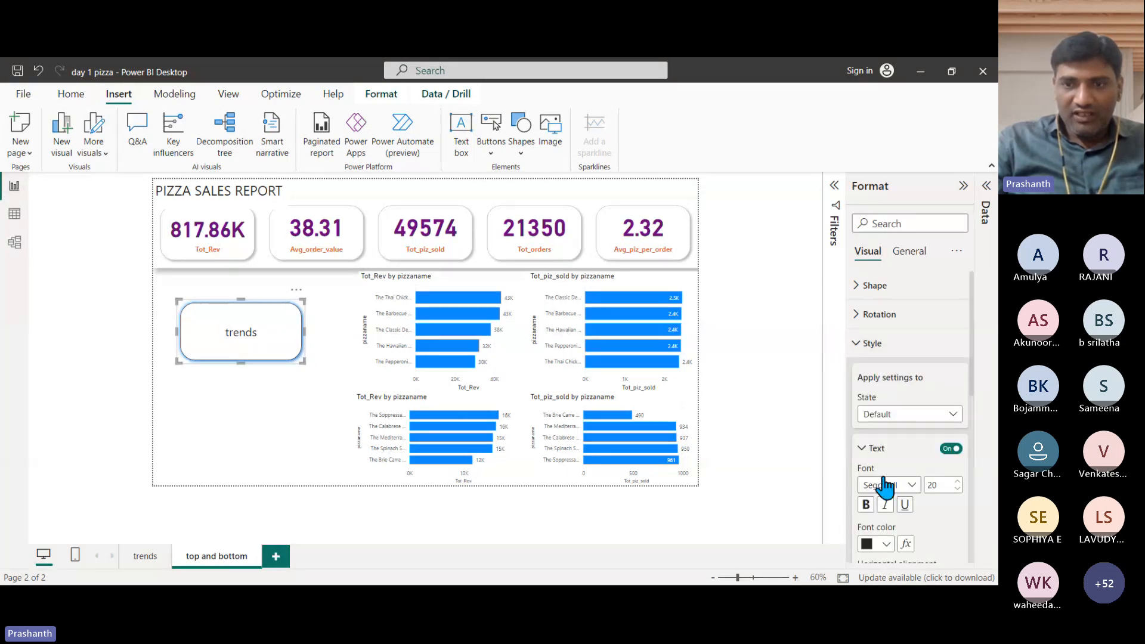
scroll(902, 495, "down", 6)
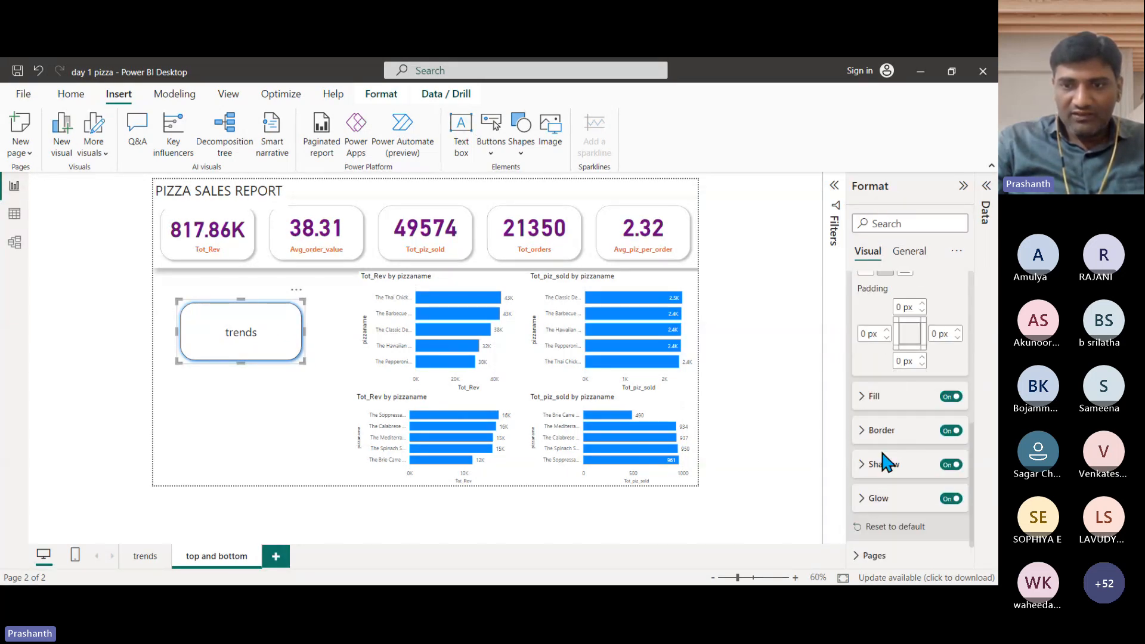
left_click(876, 555)
scroll(918, 519, "down", 2)
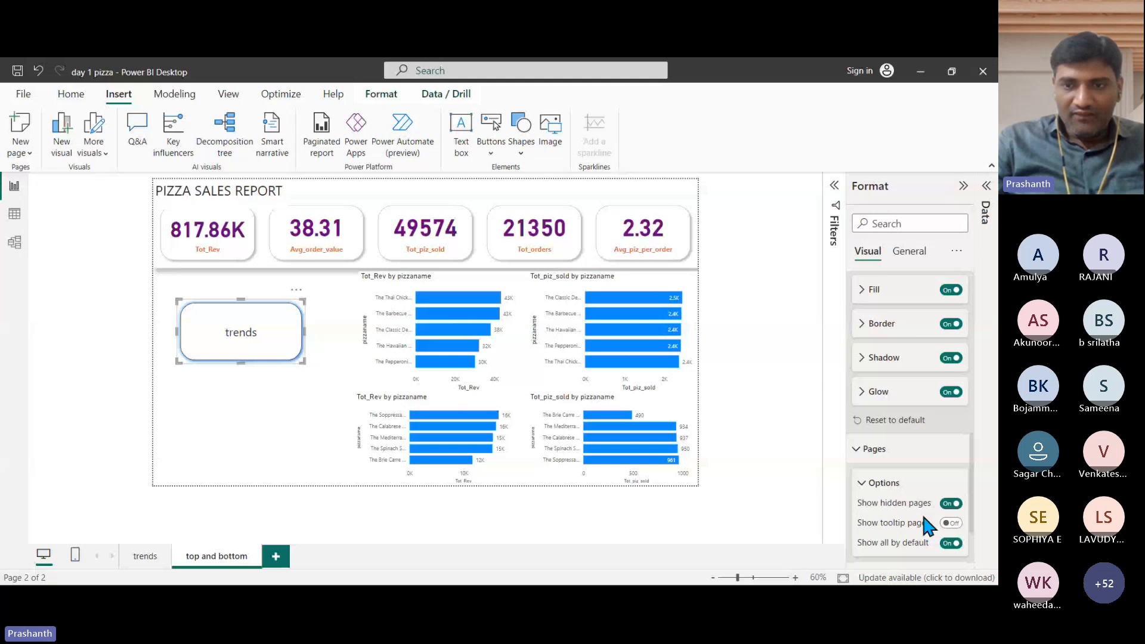
left_click(865, 484)
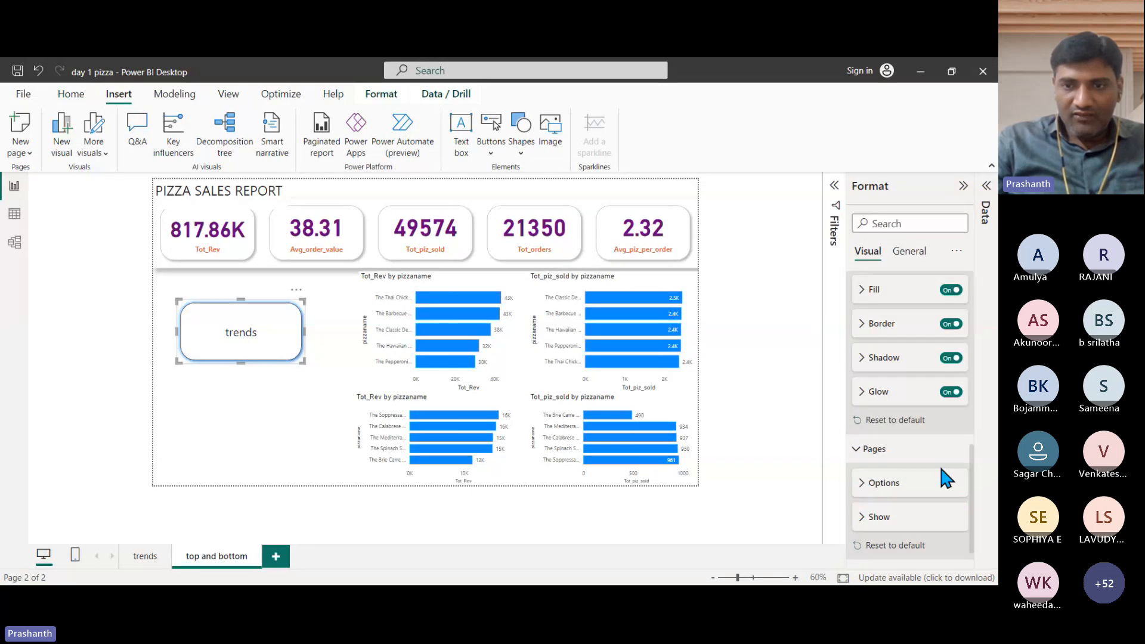
left_click(870, 518)
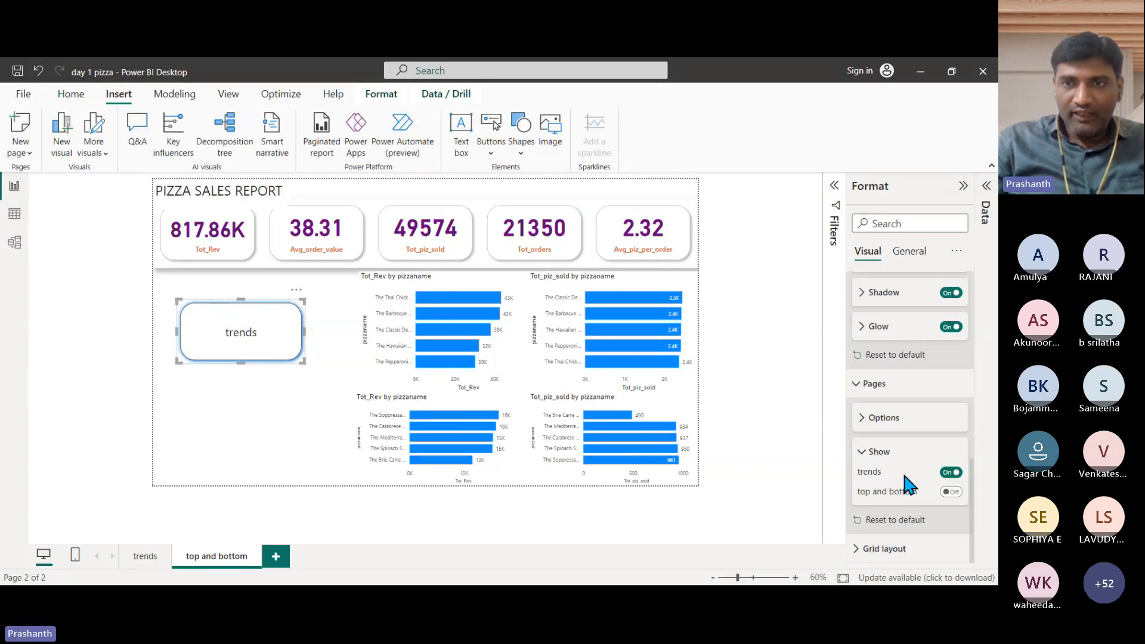
scroll(907, 477, "up", 10)
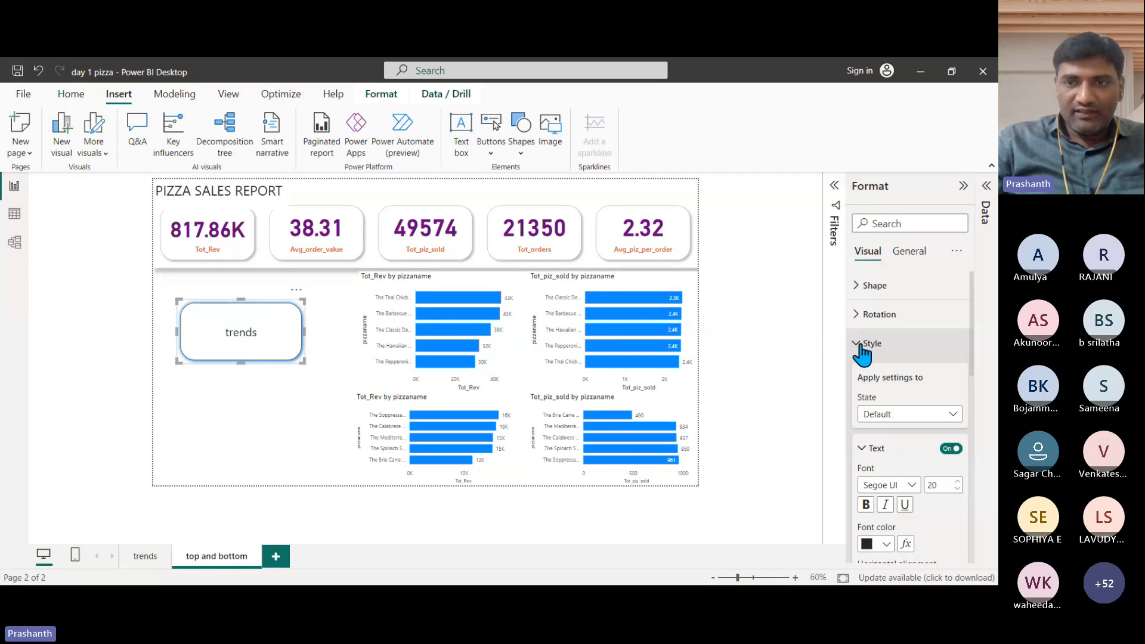
left_click(859, 345)
Change the trends button's shape to Arrow with an arrowhead size of 38%.
left_click(858, 285)
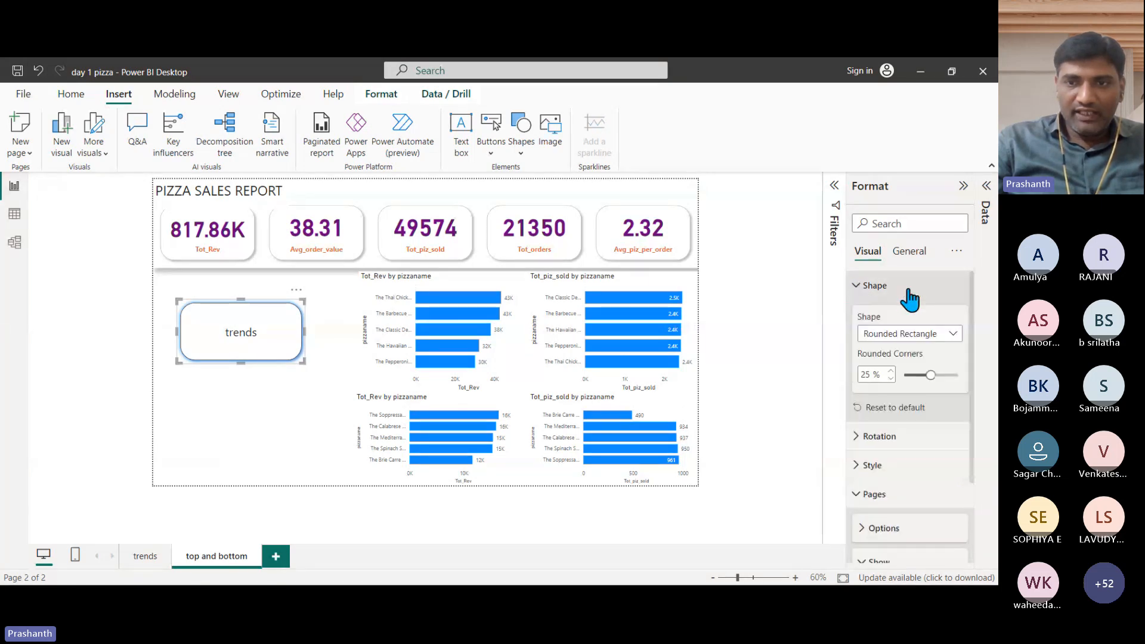
left_click(922, 339)
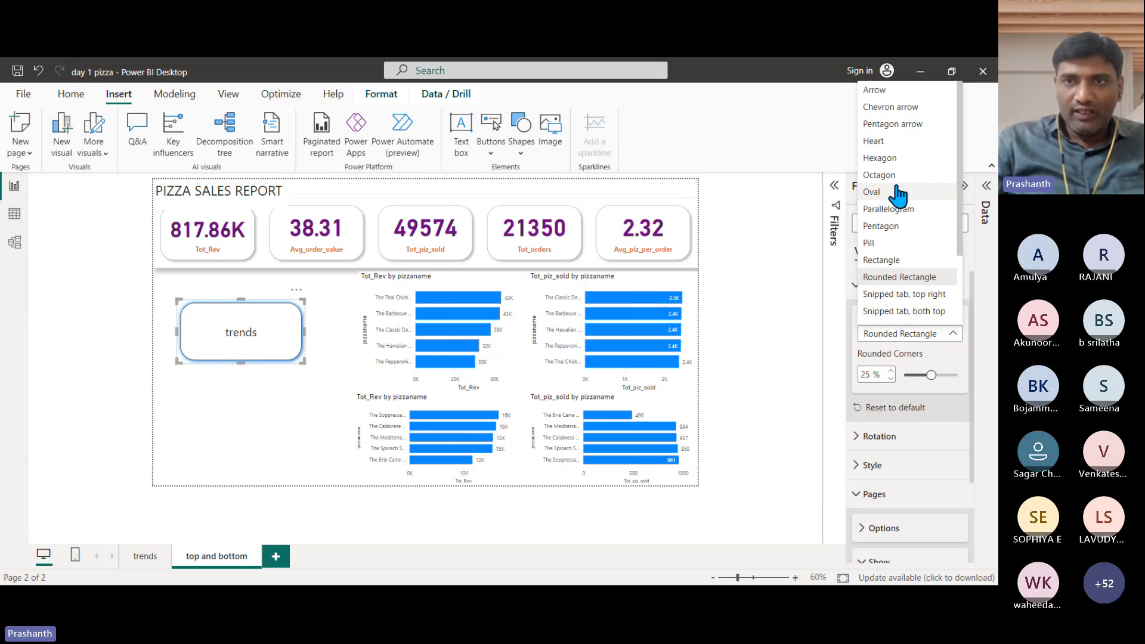
left_click(897, 89)
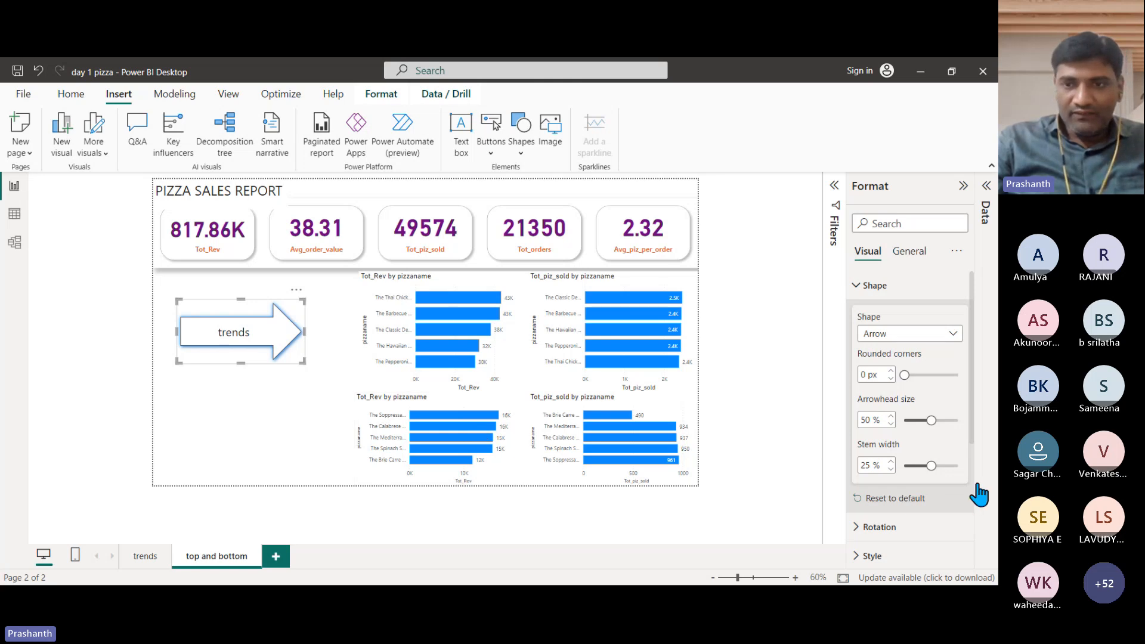
mouse_move(931, 420)
left_mouse_down()
mouse_move(906, 422)
mouse_move(941, 422)
mouse_move(925, 425)
left_mouse_up()
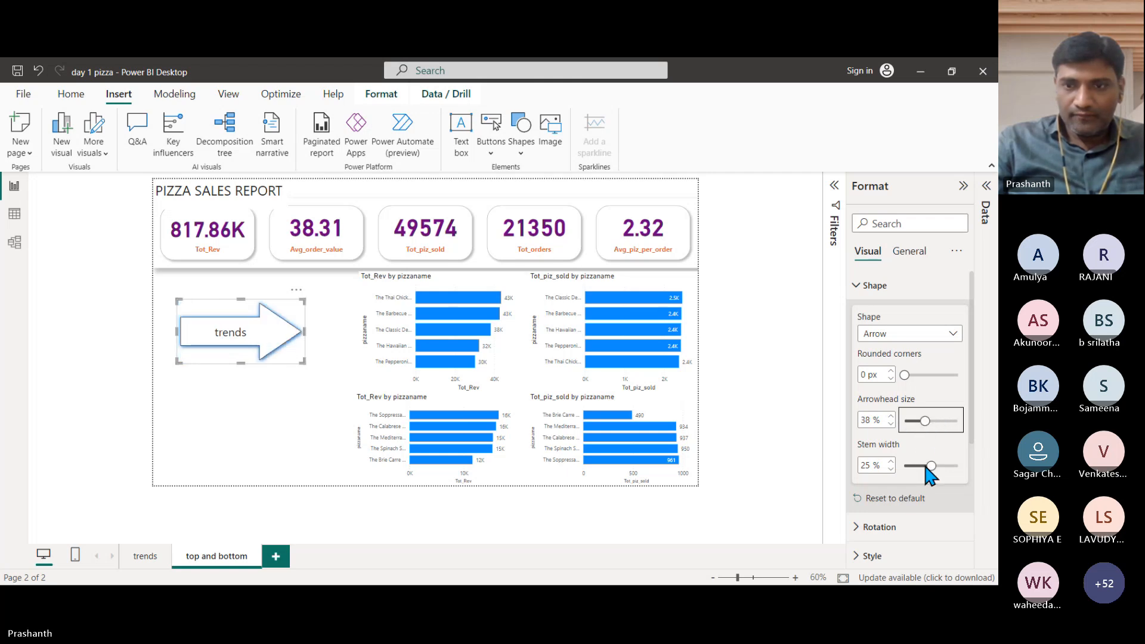
Try an overall rotation of 90 on the trends arrow button, then set it to 180.
left_click(876, 527)
scroll(912, 488, "down", 3)
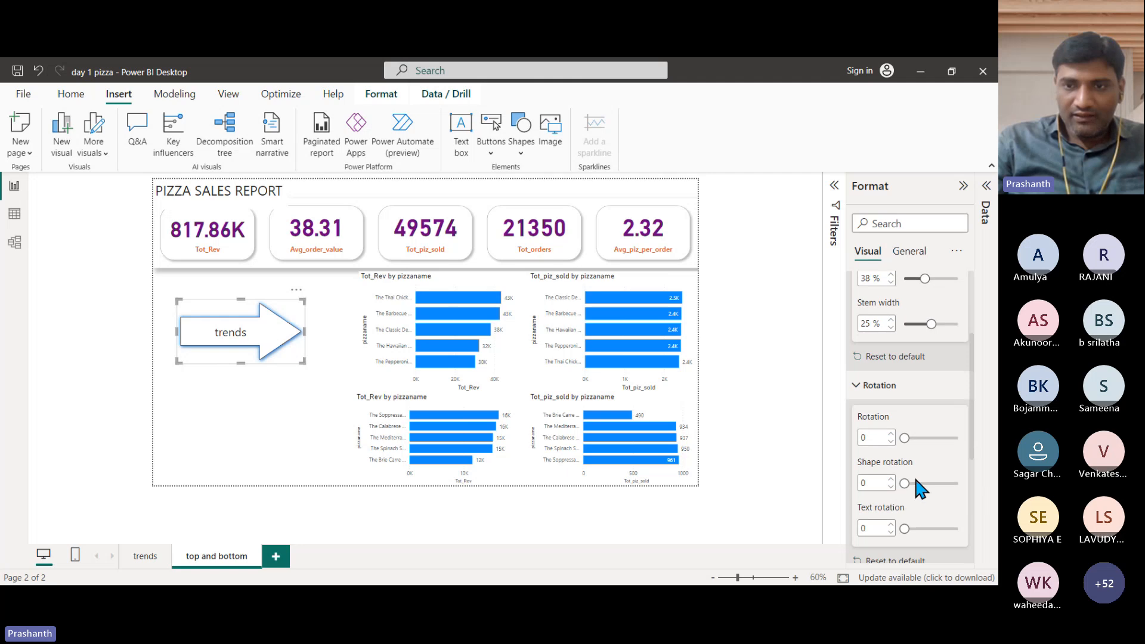
mouse_move(904, 437)
left_mouse_down()
mouse_move(961, 439)
mouse_move(904, 439)
left_mouse_up()
double_click(868, 438)
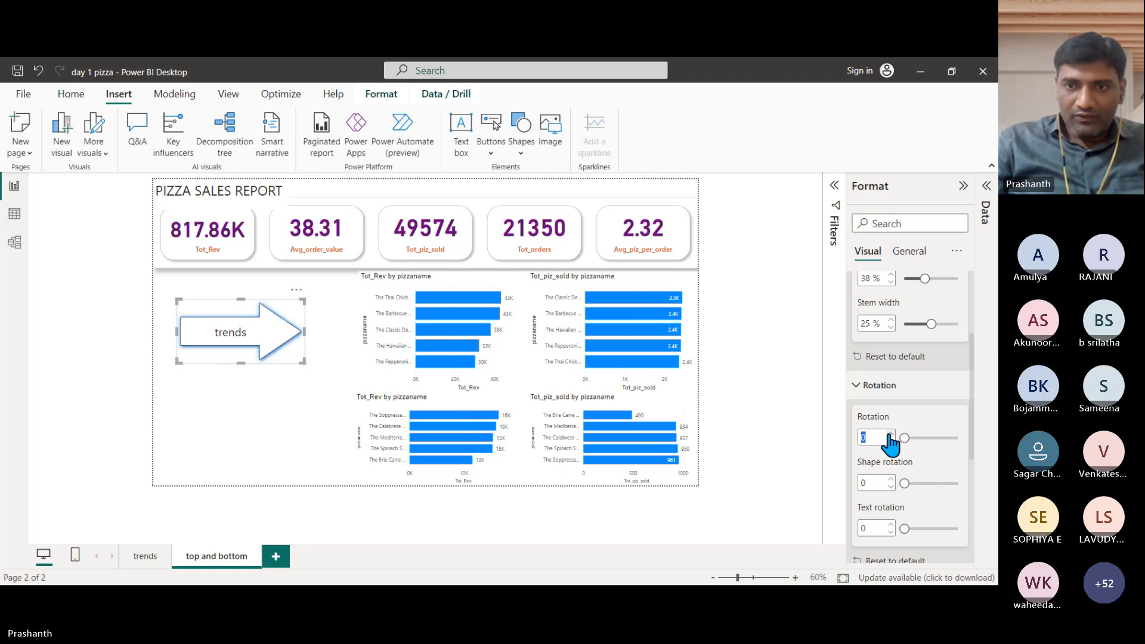
type("90")
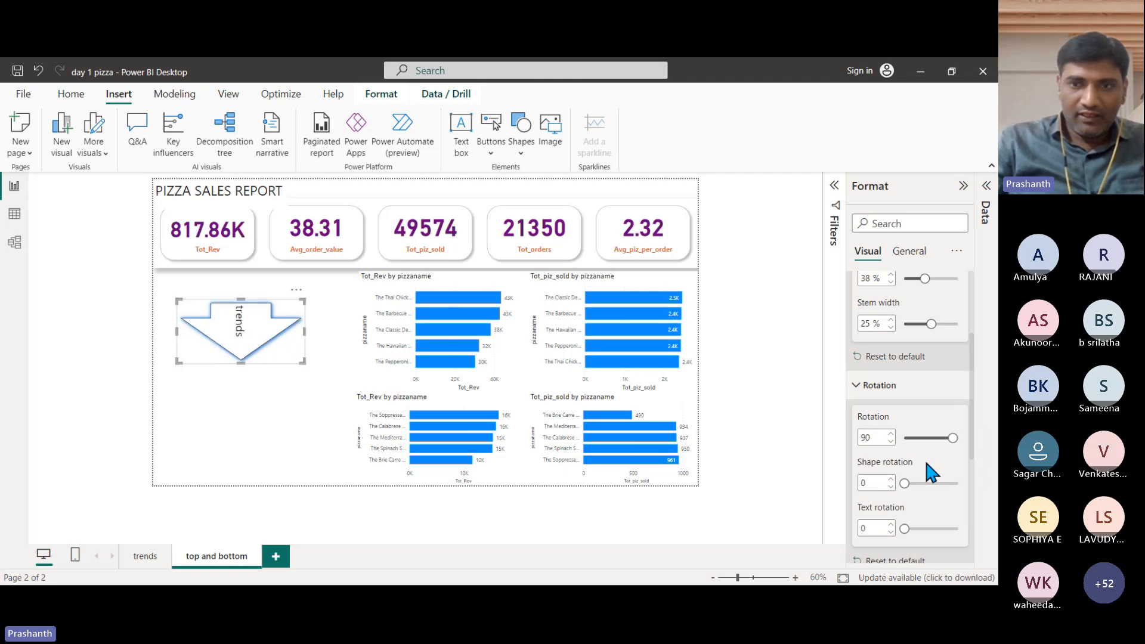
key("BackSpace")
key("BackSpace")
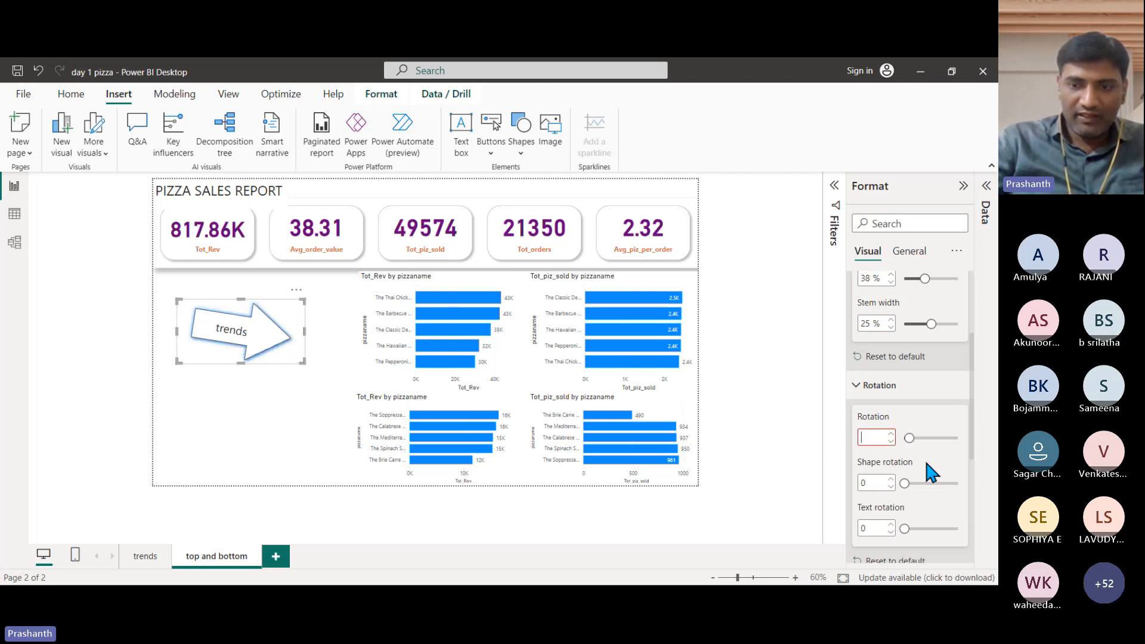
type("180")
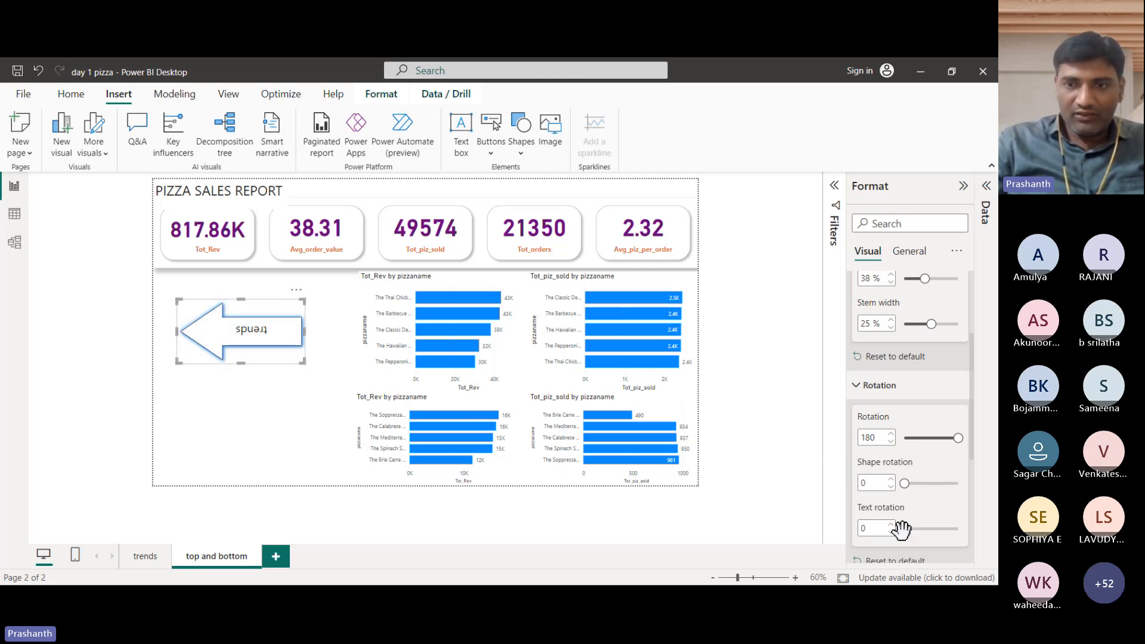
Set the trends arrow button's text rotation to 180 and test its navigation to the trends page.
left_click(873, 529)
type("180")
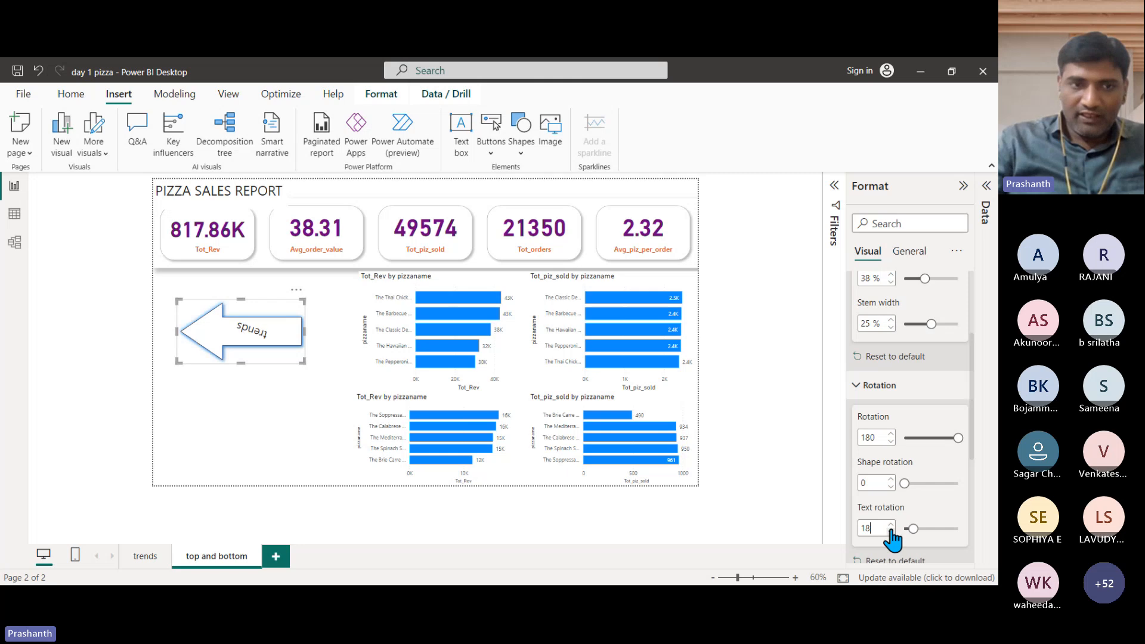
left_click(232, 438)
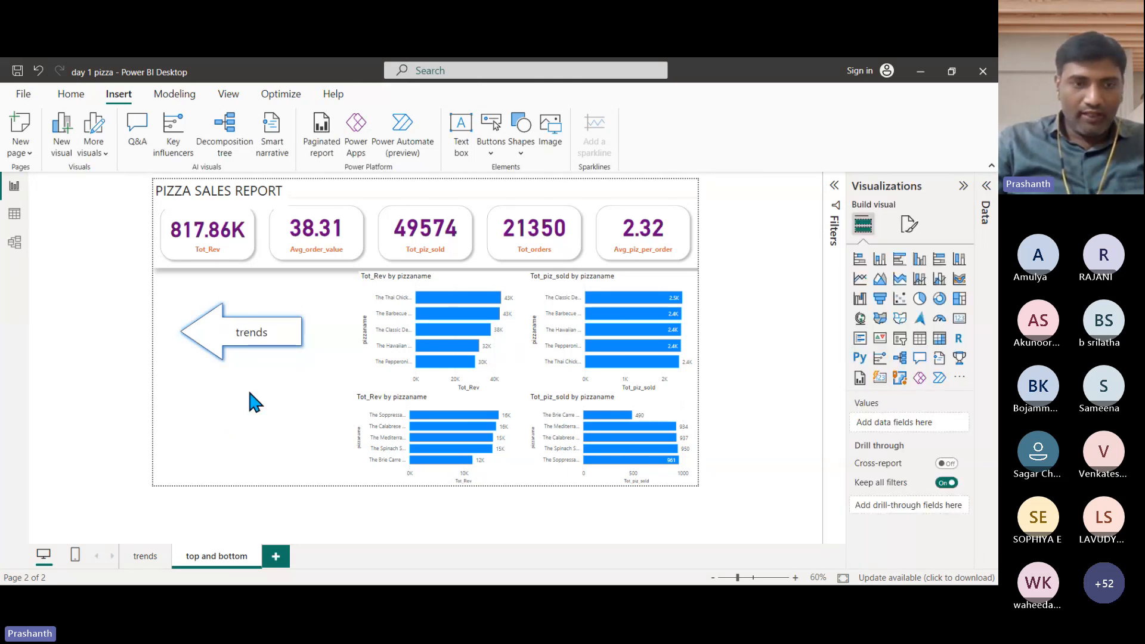
left_click(262, 348, "ctrl")
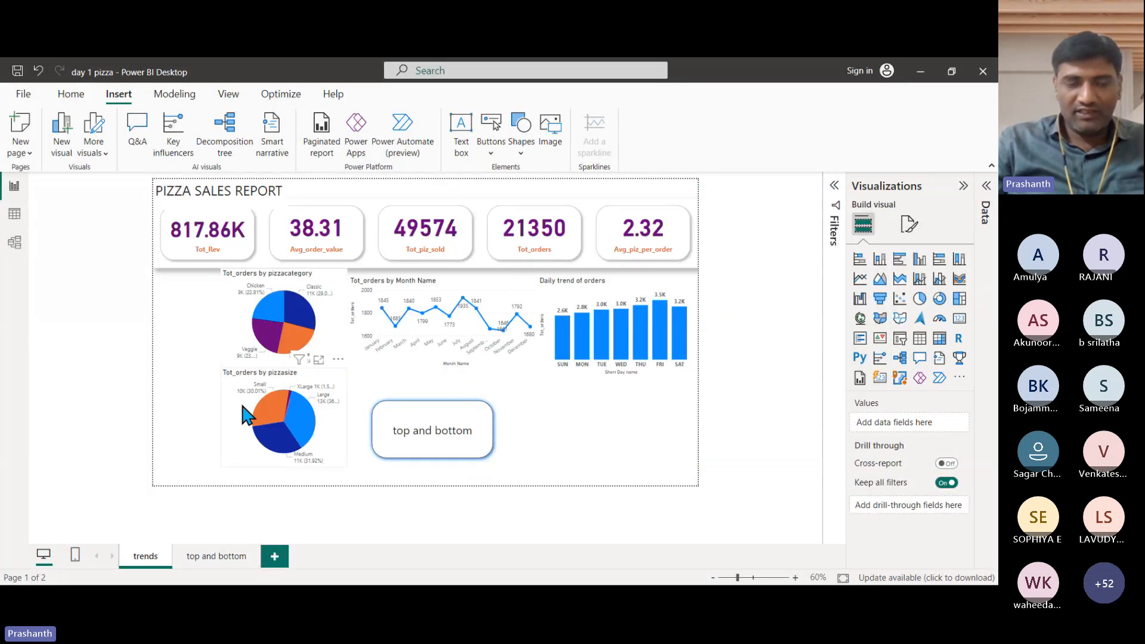
Add an empty slicer to the trends page beside the top and bottom button, below the daily trend chart, and widen it.
left_click(447, 457)
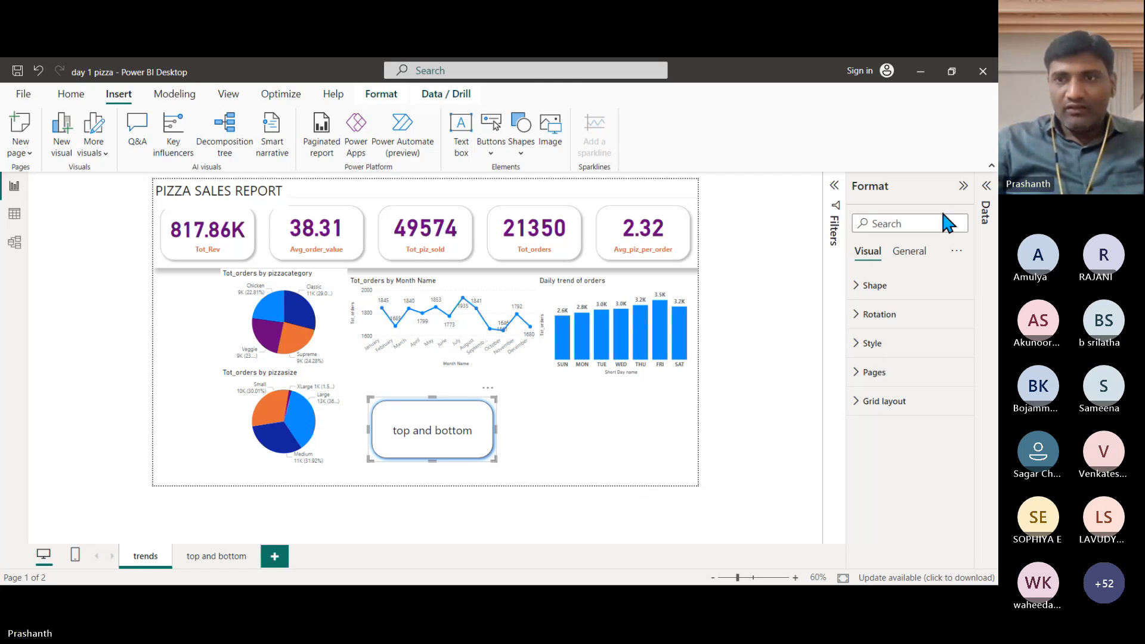
left_click(597, 425)
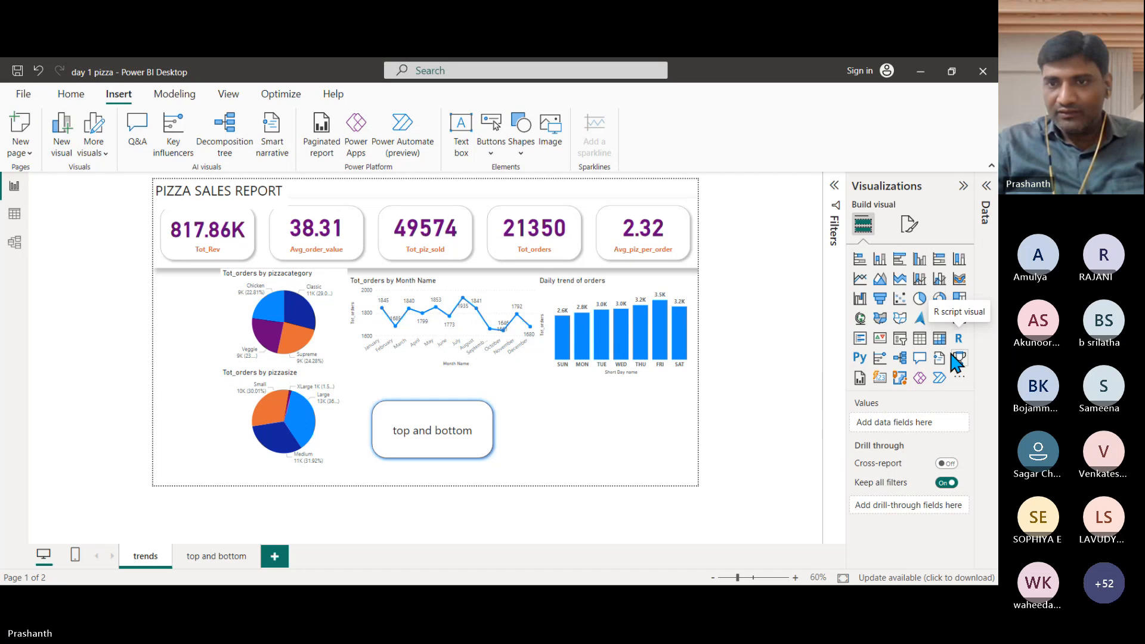
left_click(900, 341)
left_click_drag(207, 332, 554, 480)
scroll(394, 370, "up", 2)
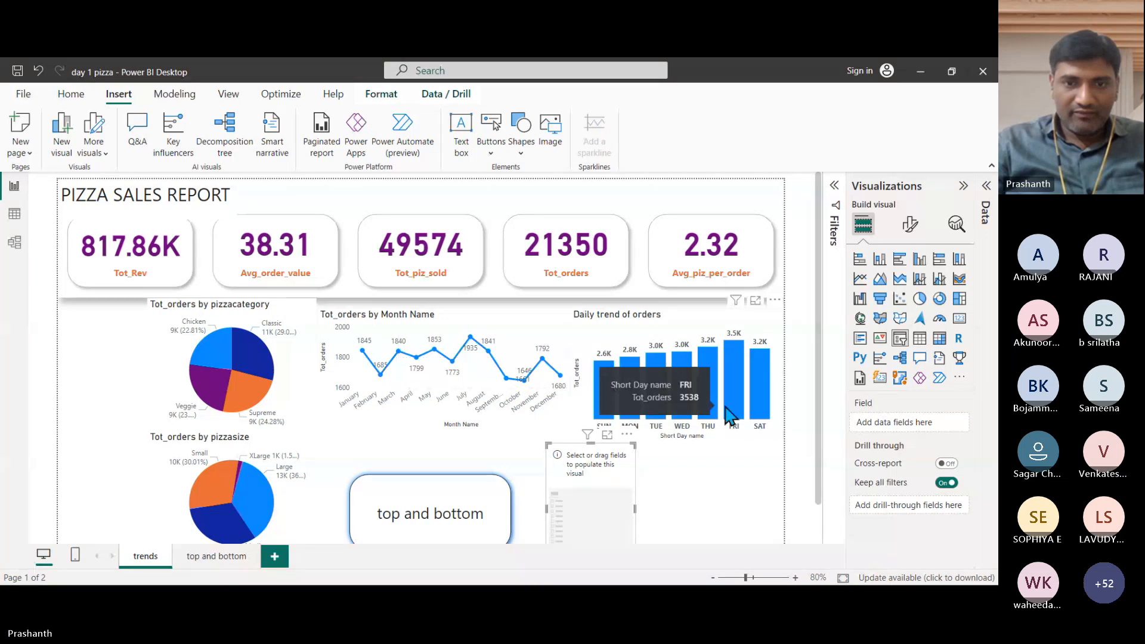
scroll(625, 460, "down", 1)
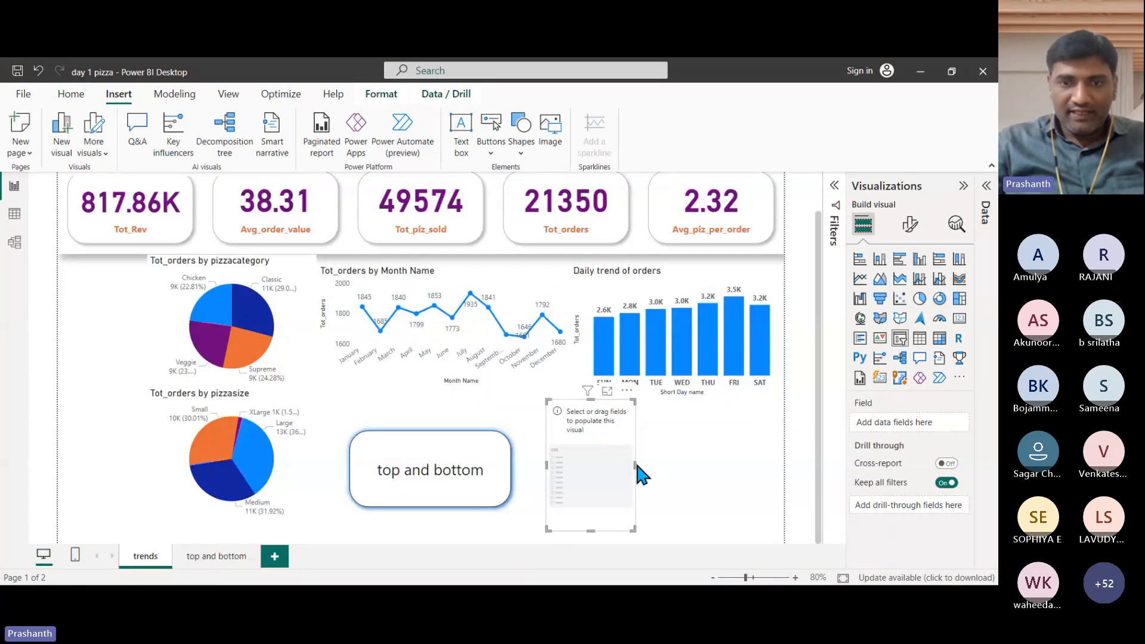
left_click_drag(636, 464, 726, 460)
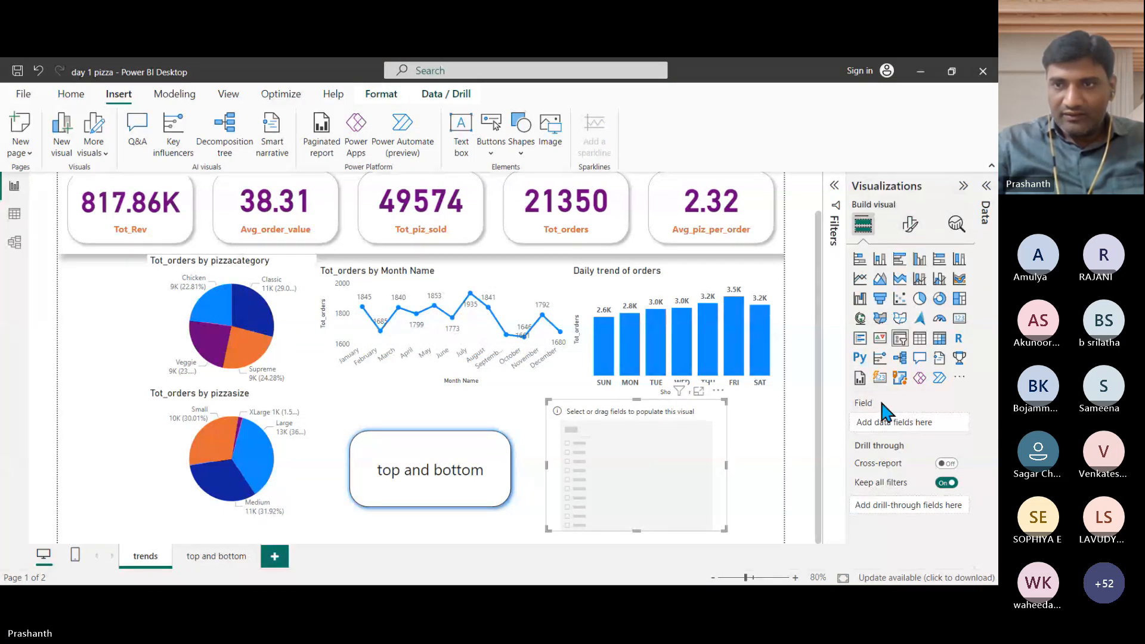
Move the slicer closer to the top and bottom button, assign the orderdate field to it and reduce its height.
left_click(986, 186)
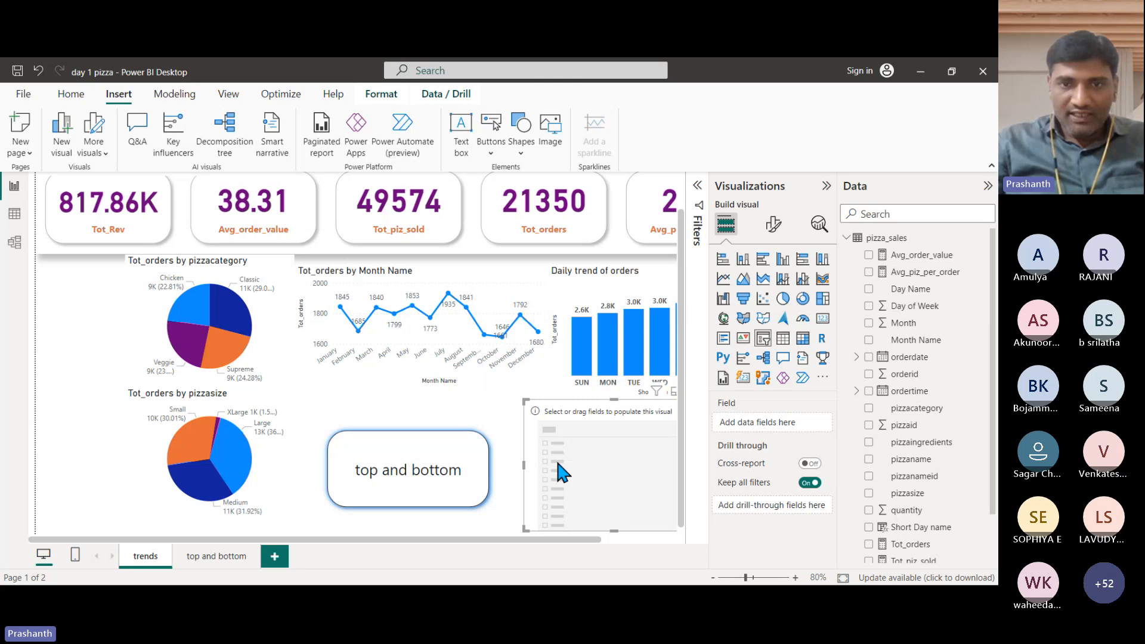
left_click_drag(574, 398, 542, 391)
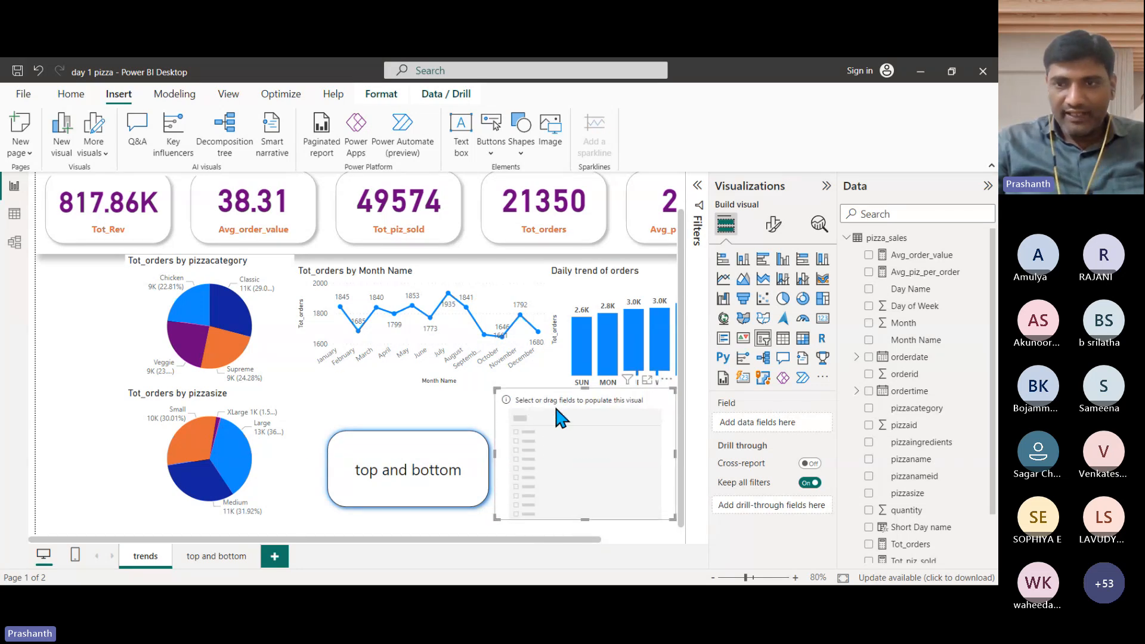
left_click_drag(918, 357, 791, 430)
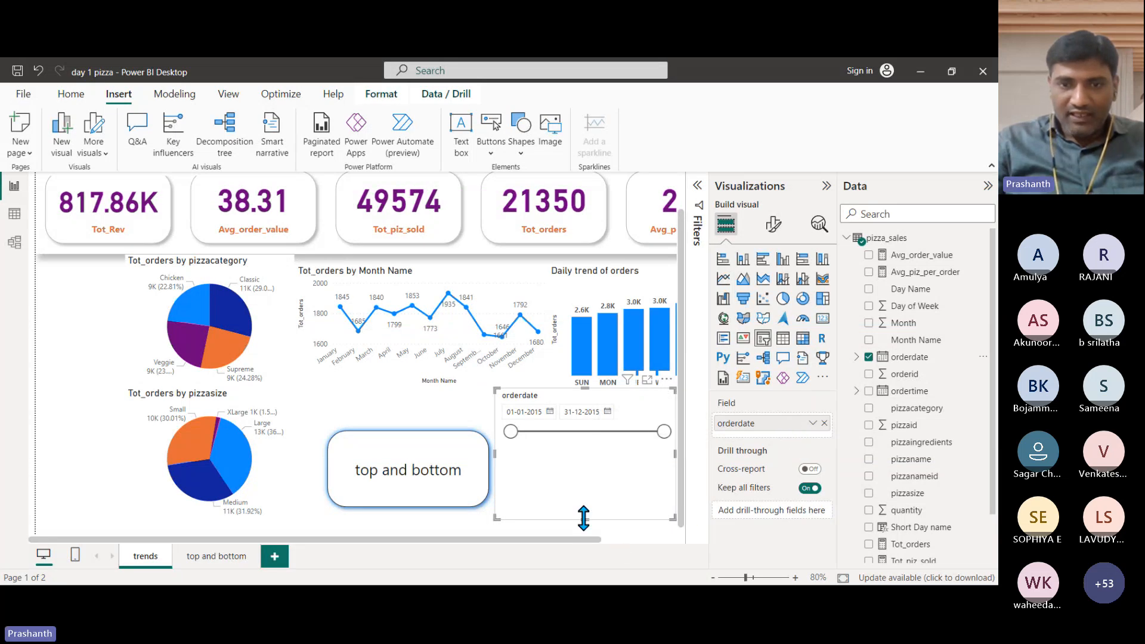
left_click_drag(583, 517, 585, 452)
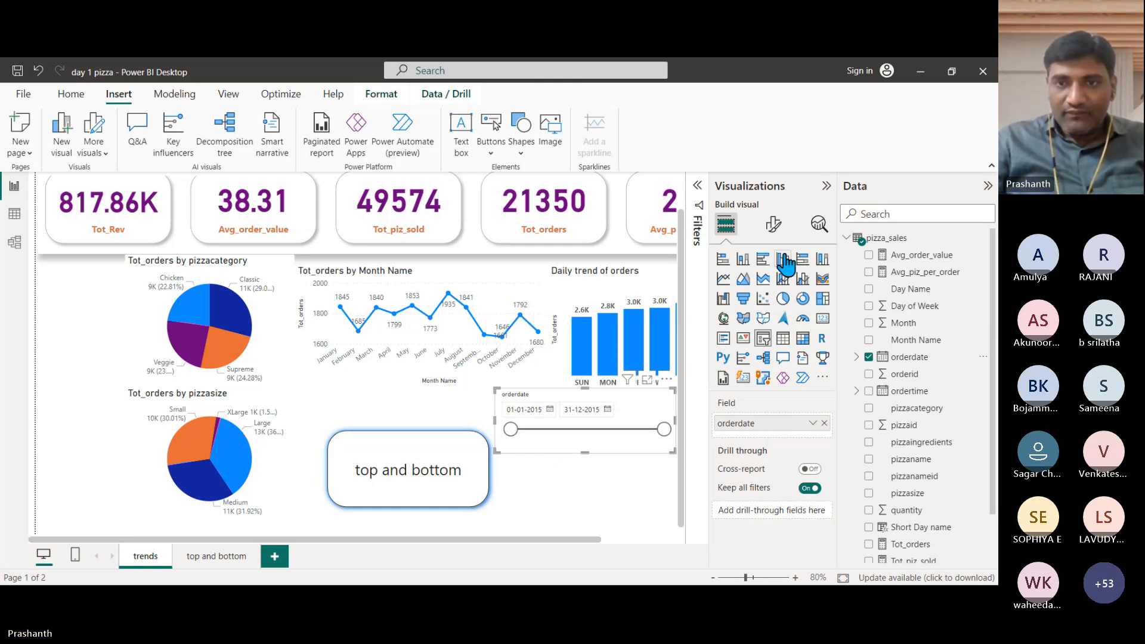
Open the style options in the orderdate slicer's settings.
left_click(773, 224)
left_click(736, 322)
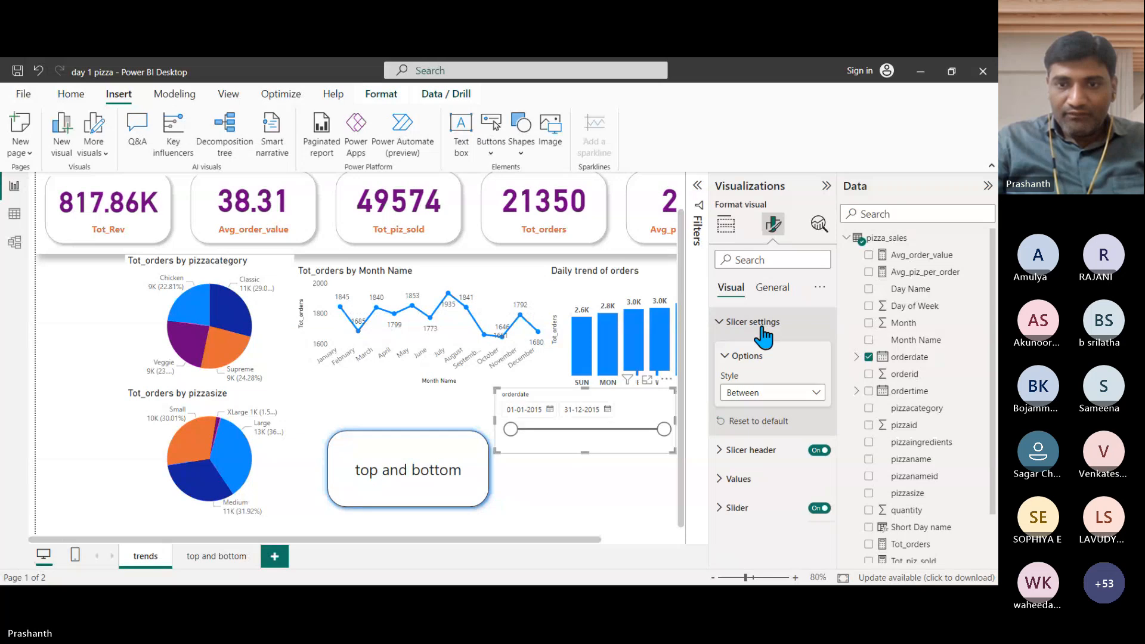
Review the available style options for the orderdate slicer, keep the Between style, and return to its field setup.
left_click(751, 393)
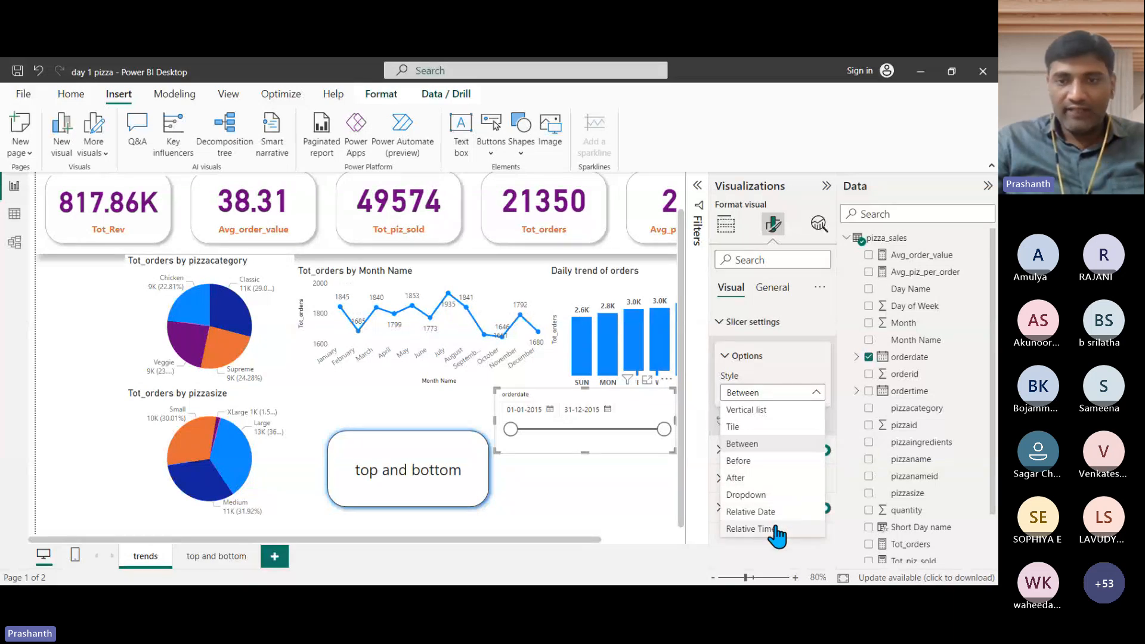
left_click(611, 497)
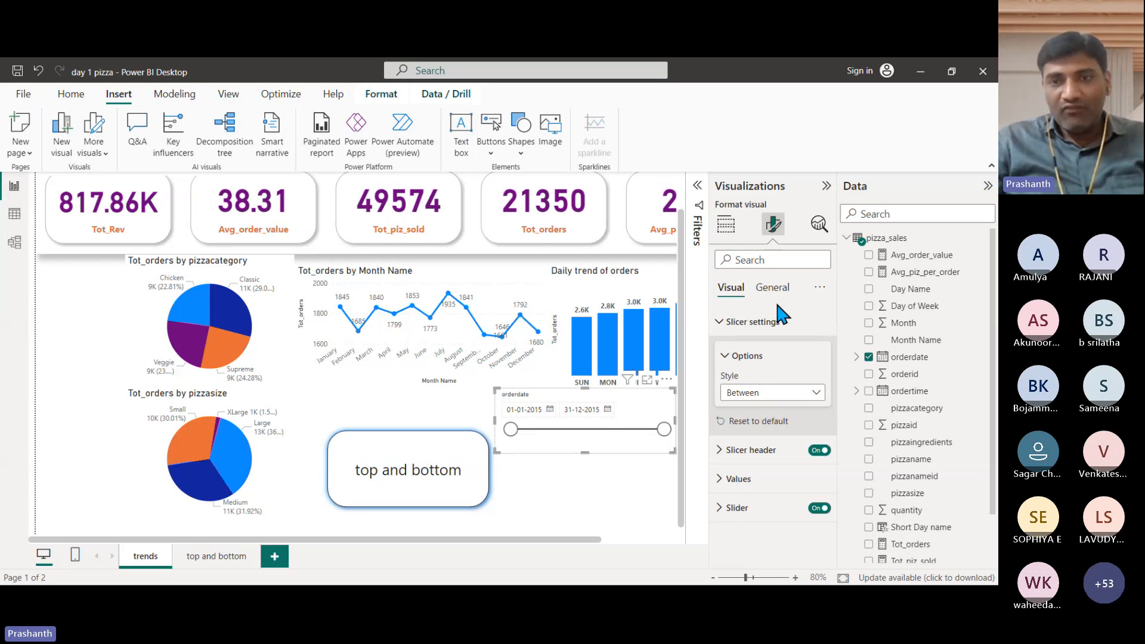
left_click(726, 225)
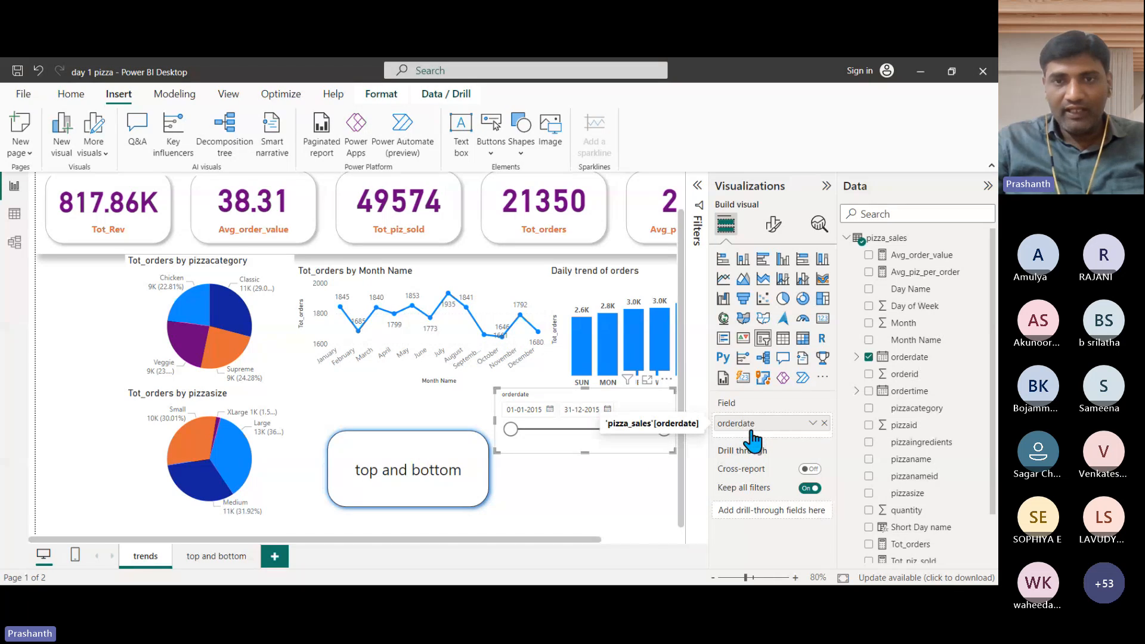
Move the orderdate slicer into the report header above the Tot_orders card and paste a synced copy onto the top and bottom page.
scroll(501, 461, "down", 2)
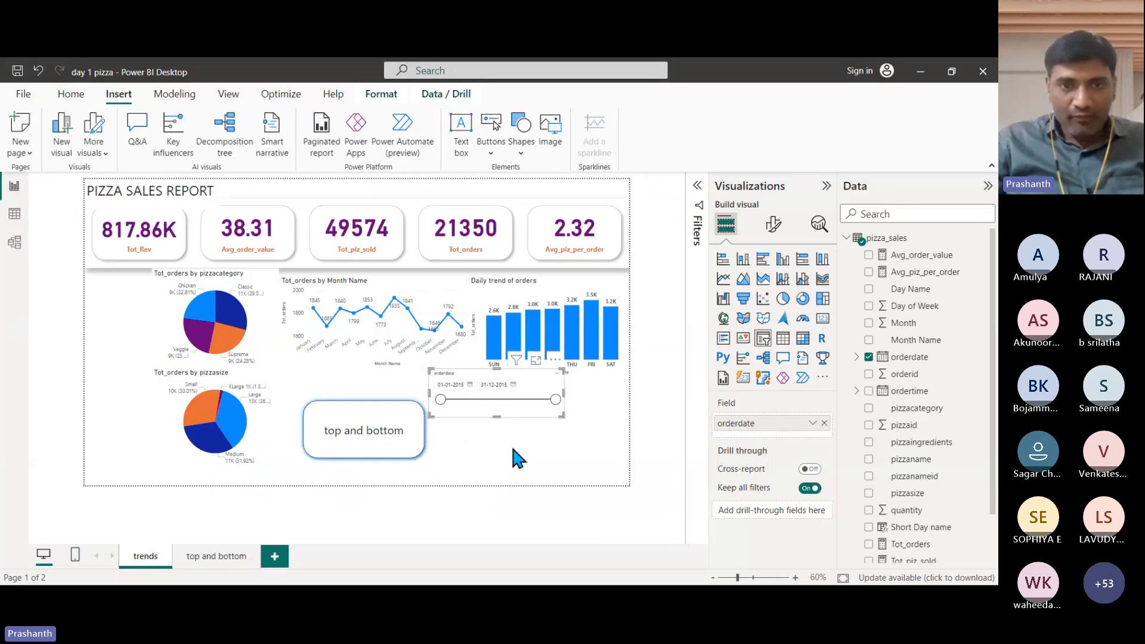
left_click_drag(508, 416, 489, 215)
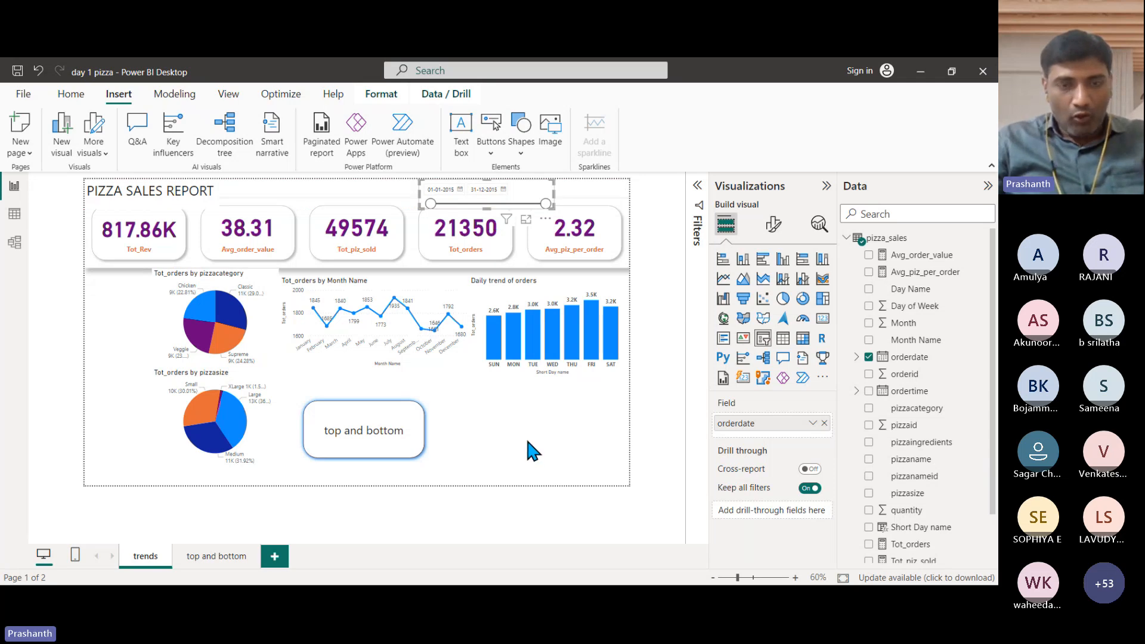
left_click(216, 555)
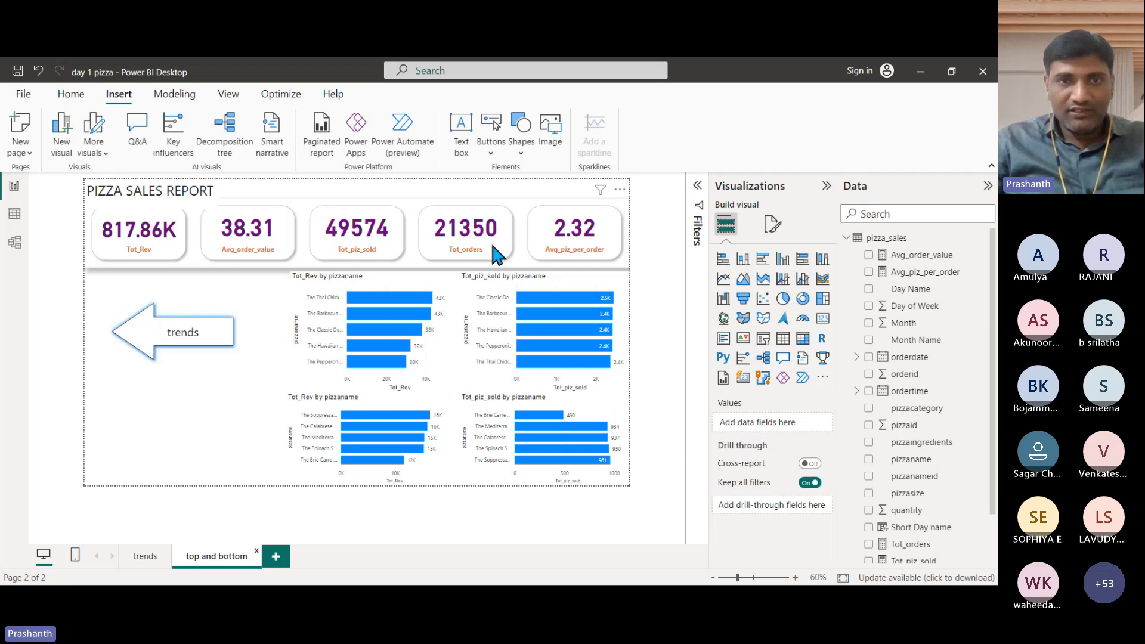
key("ctrl+v")
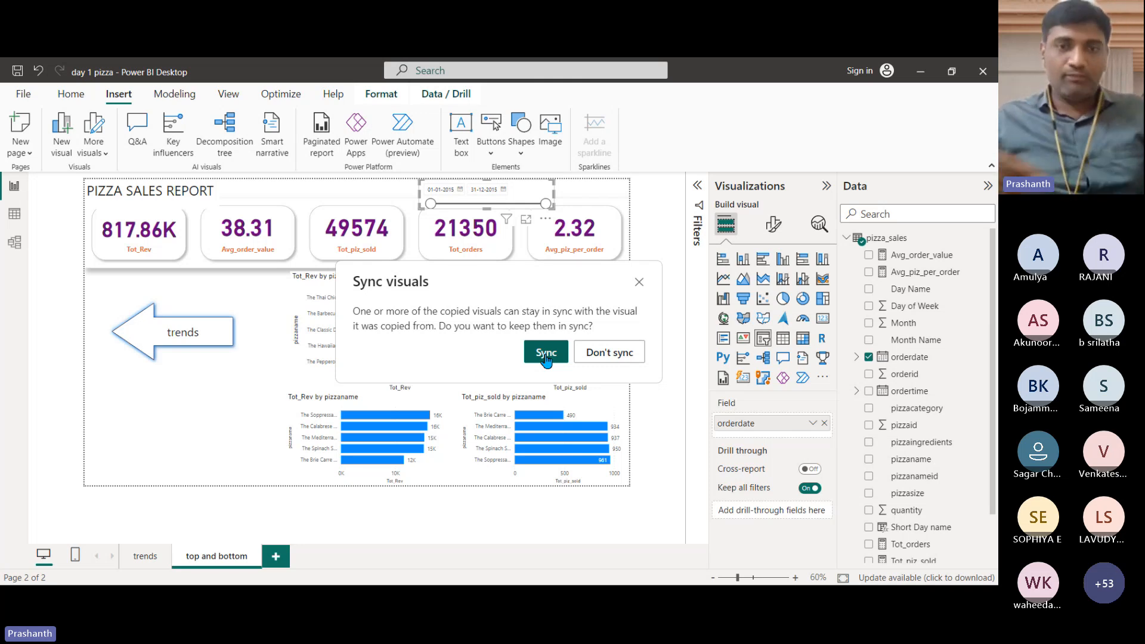
left_click(545, 352)
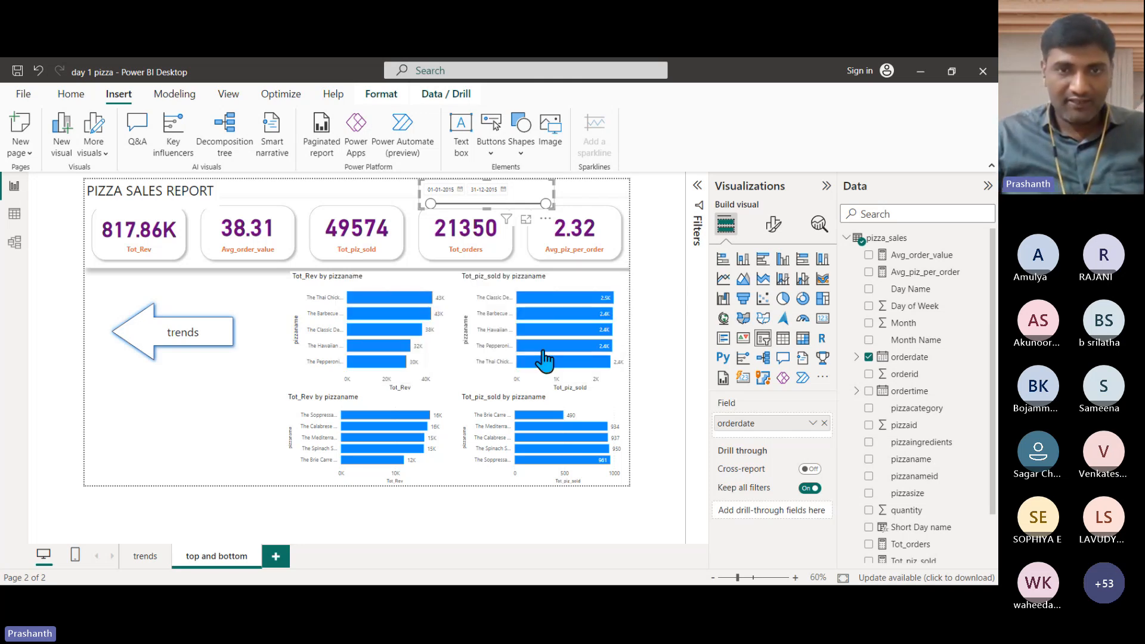
On the trends page, limit the orderdate slicer to the range 16-04-2015 to 16-10-2015.
left_click(141, 558)
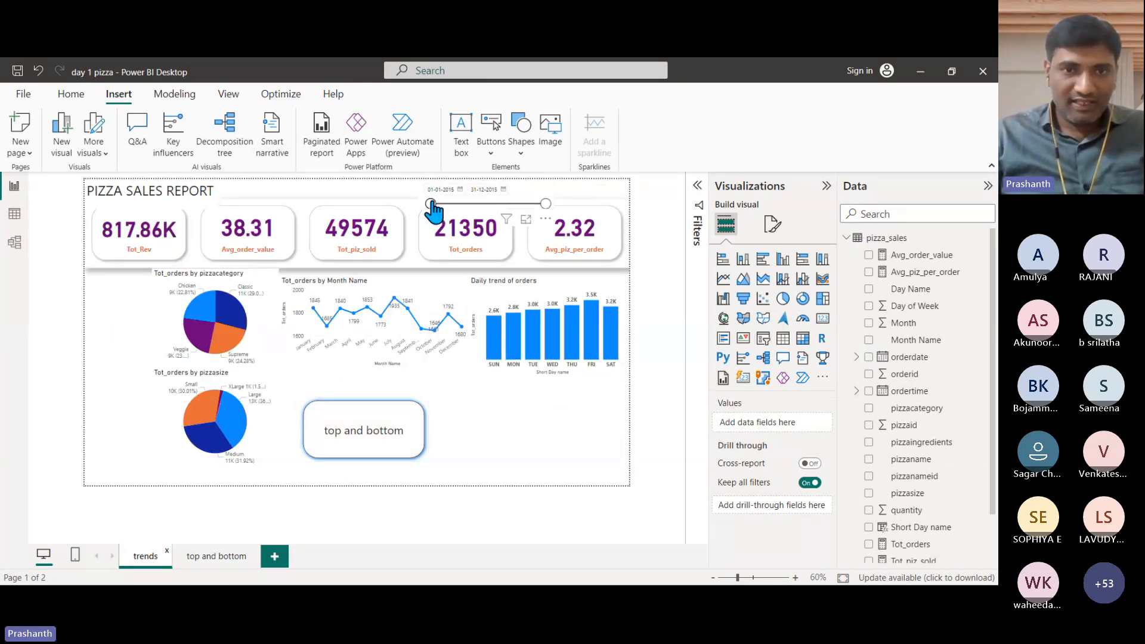
left_click_drag(431, 204, 465, 206)
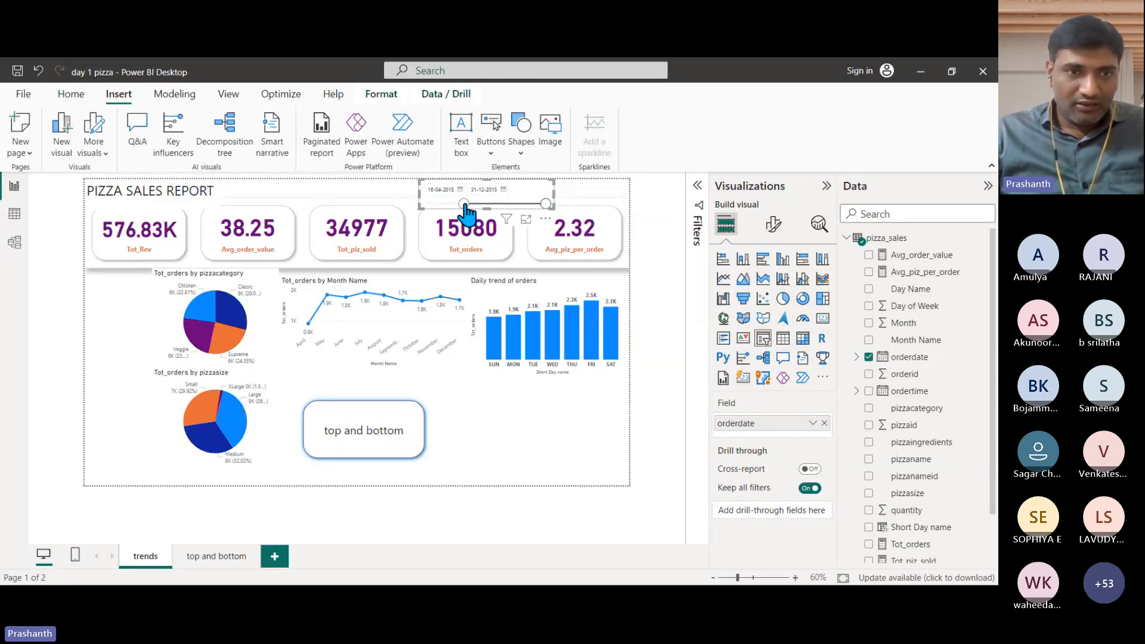
left_click_drag(546, 204, 522, 204)
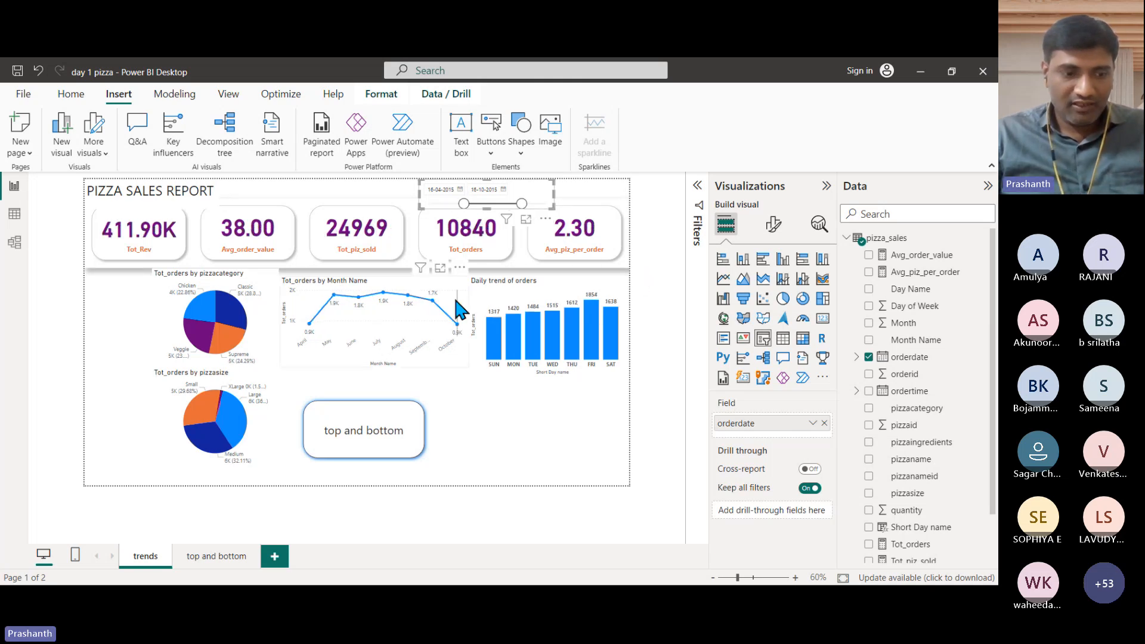
Widen the orderdate slicer to the full year, from 01-01-2015 to 31-12-2015.
scroll(455, 330, "up", 5)
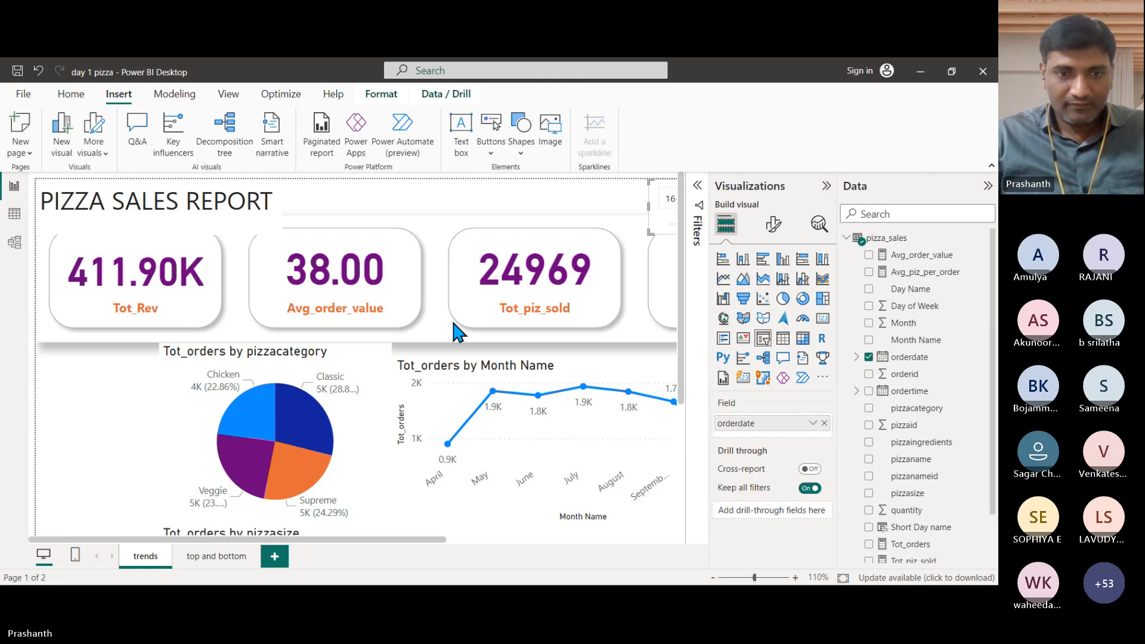
left_click_drag(398, 539, 603, 558)
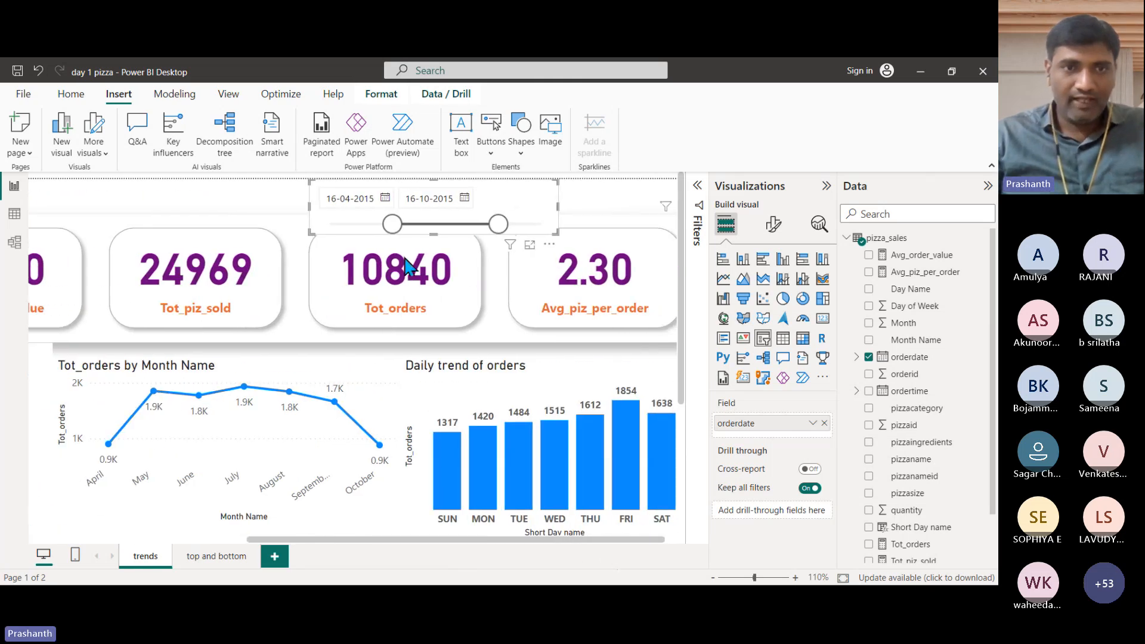
left_click_drag(394, 224, 361, 226)
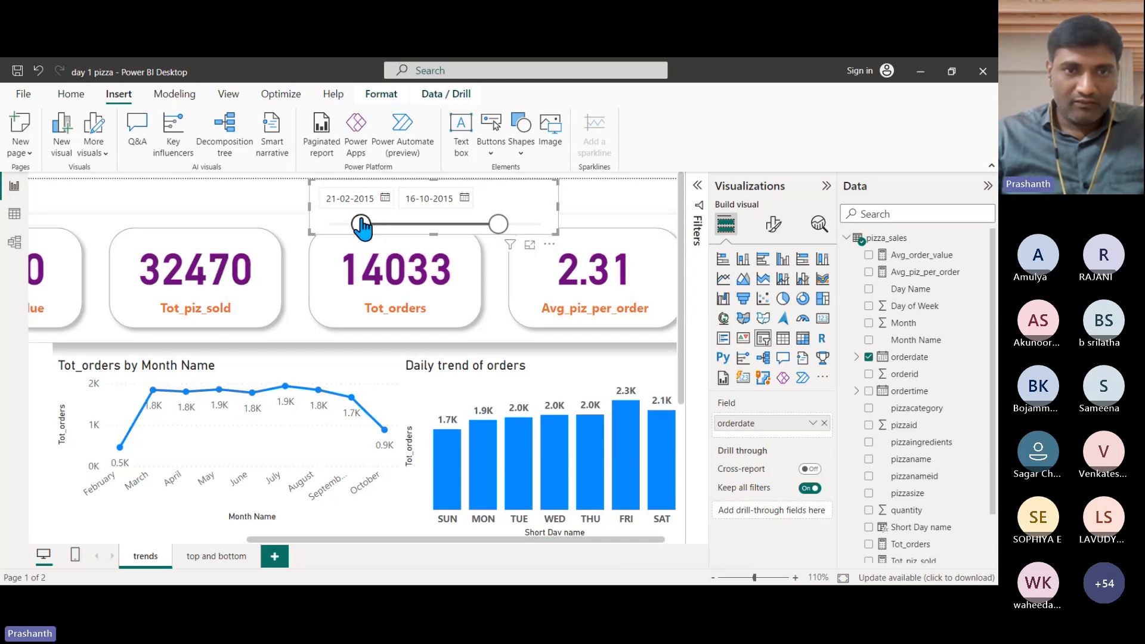
left_click_drag(358, 222, 332, 224)
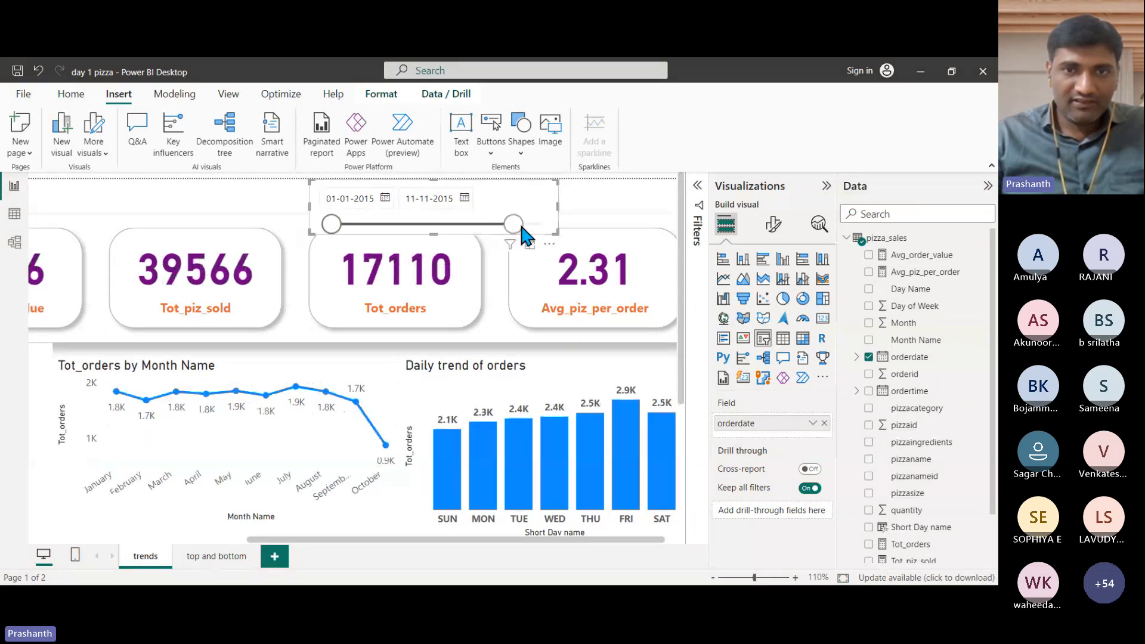
left_click_drag(520, 226, 544, 225)
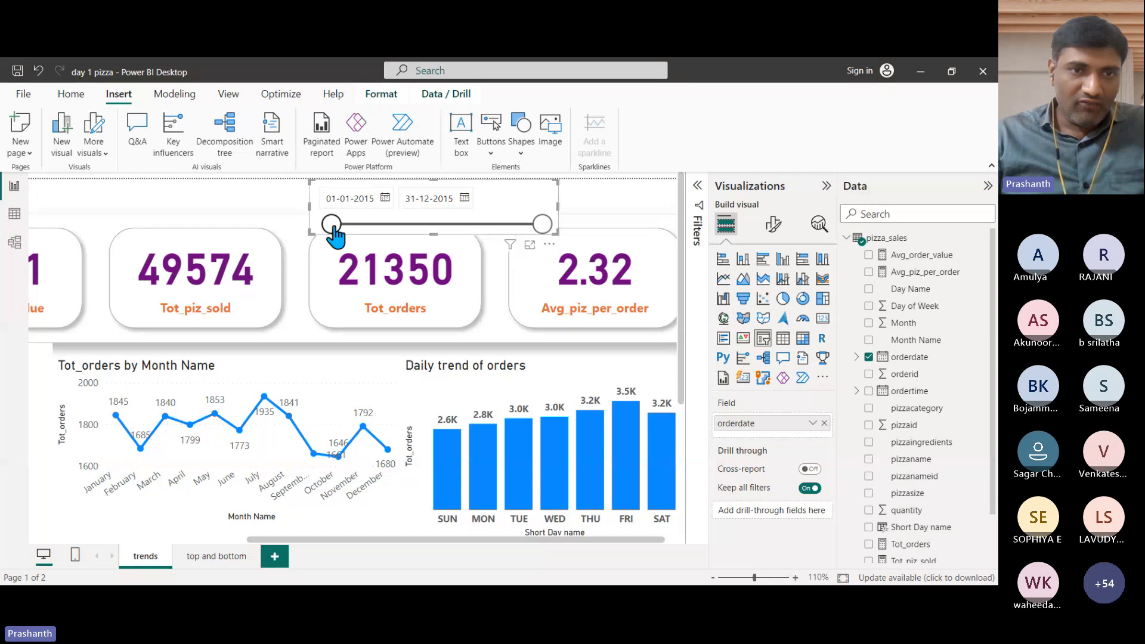
left_click_drag(362, 225, 322, 226)
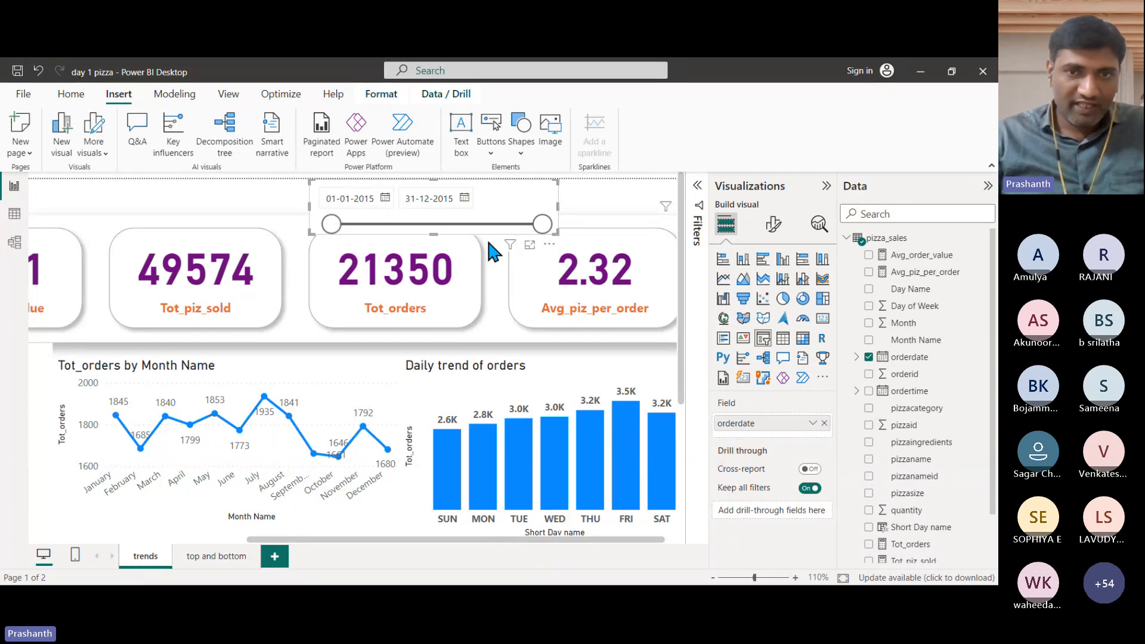
Set the slicer's end date to 27-02-2015 and extend it in stages through 02-05-2015 and 17-06-2015 to 03-10-2015.
left_click_drag(540, 226, 366, 237)
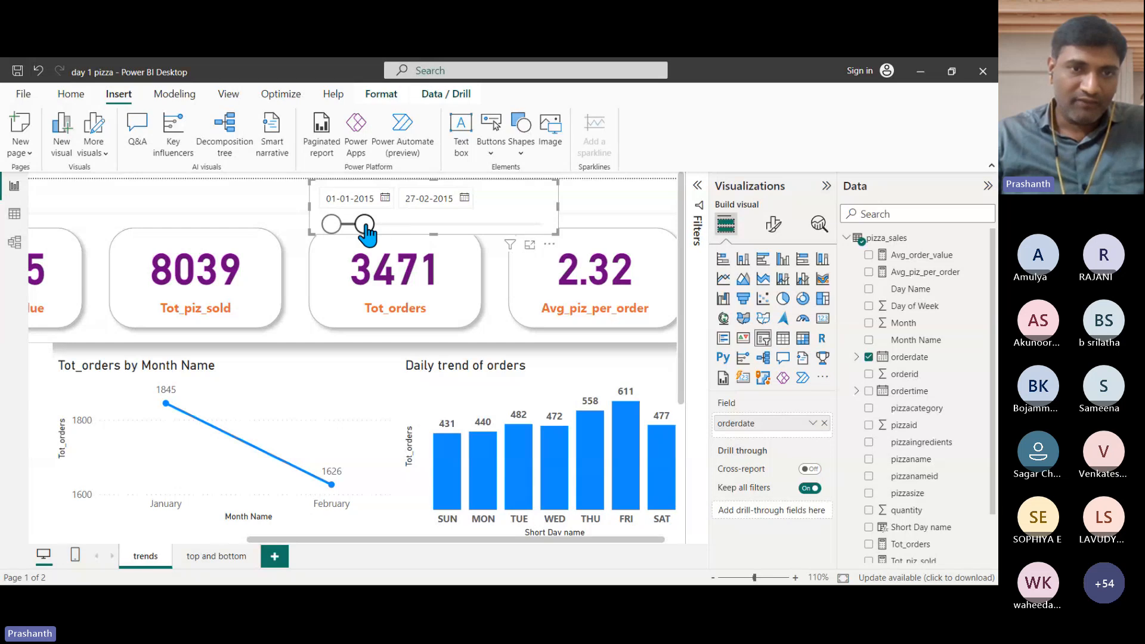
left_click_drag(366, 226, 401, 224)
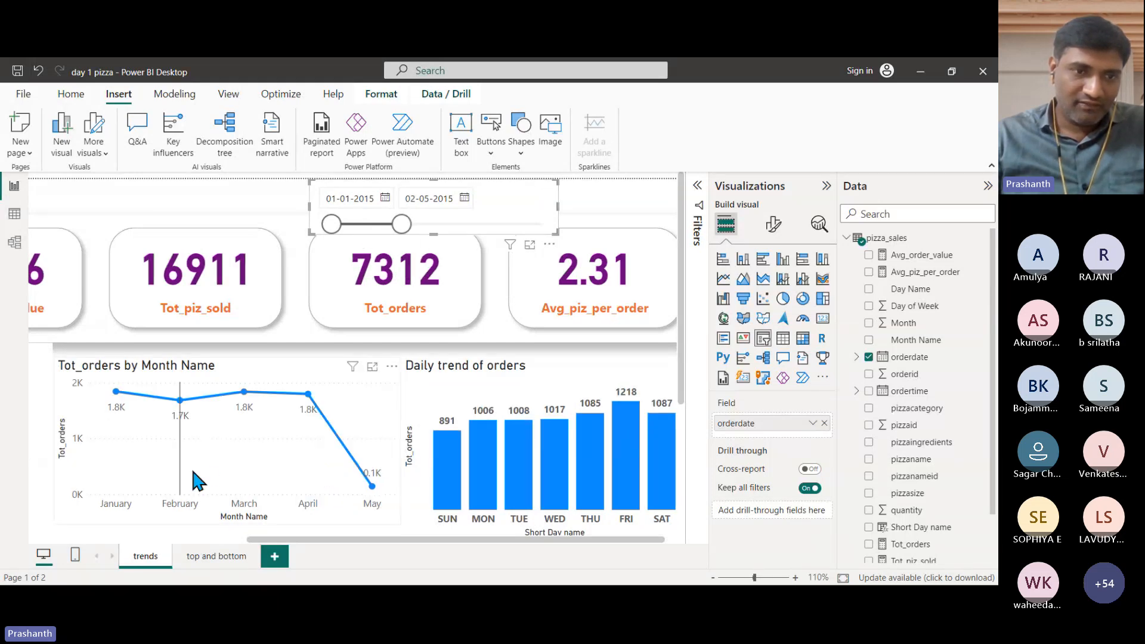
scroll(456, 384, "down", 3)
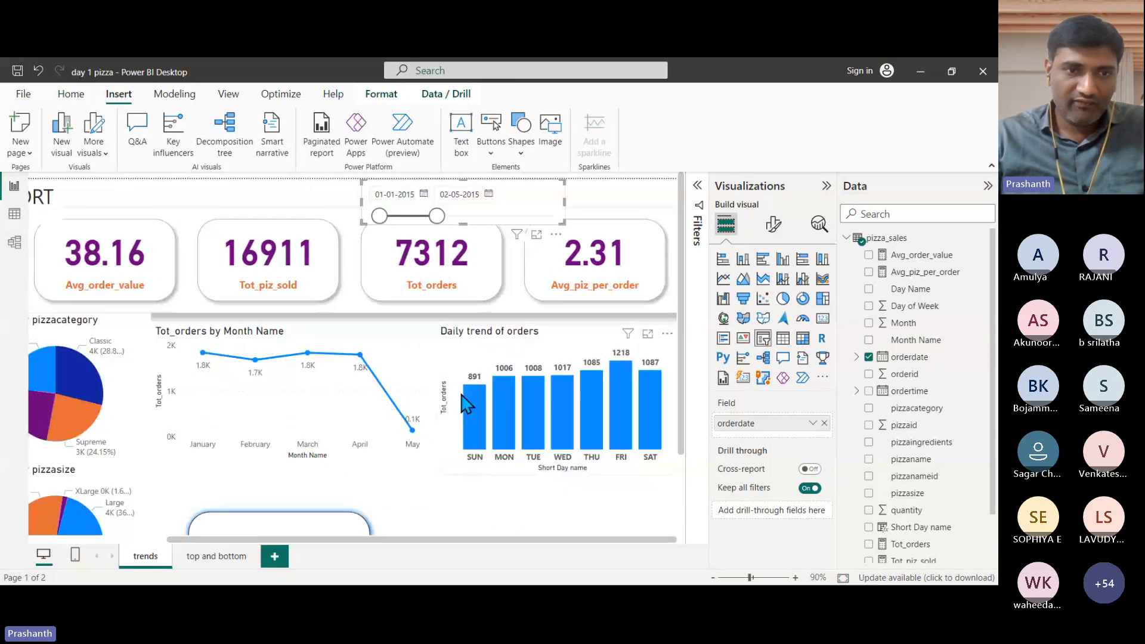
scroll(462, 396, "down", 1)
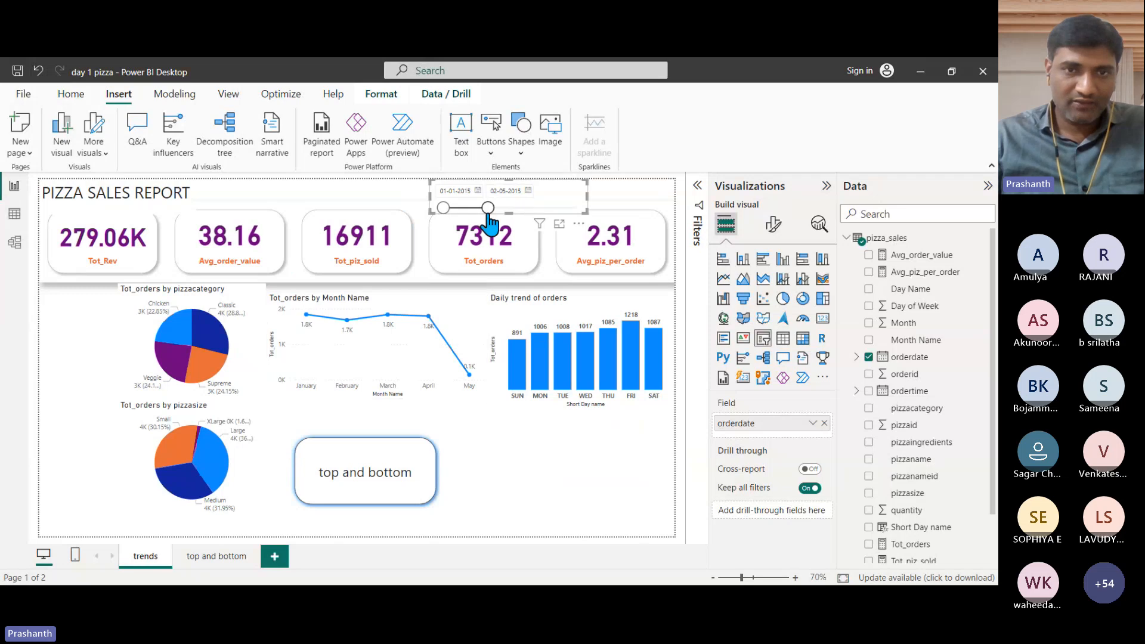
left_click_drag(487, 209, 508, 208)
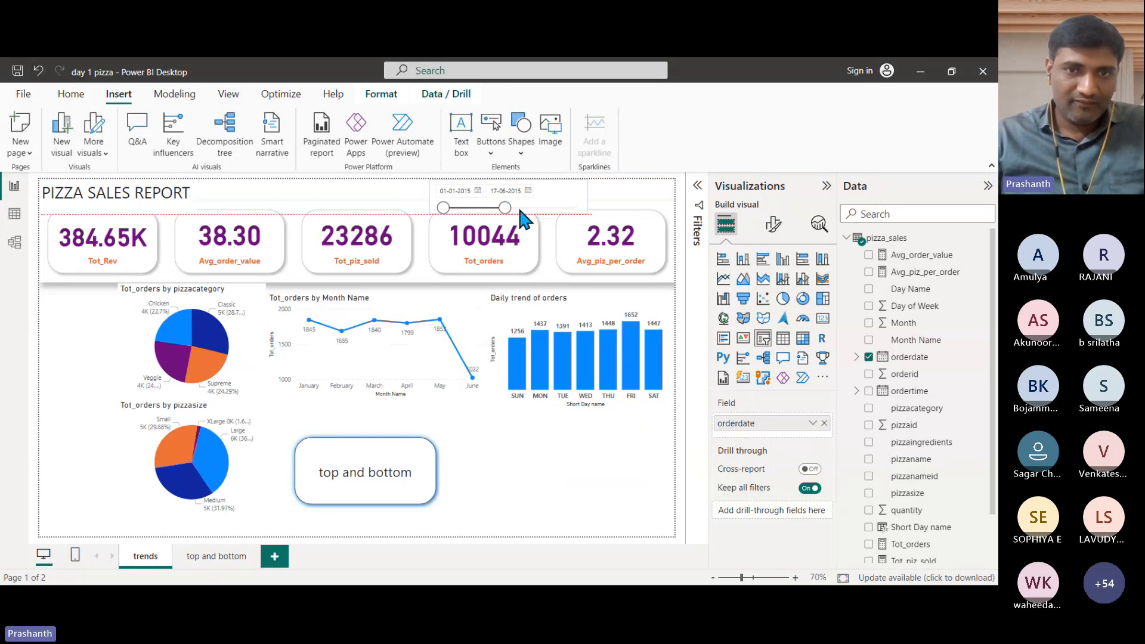
left_click_drag(505, 208, 524, 209)
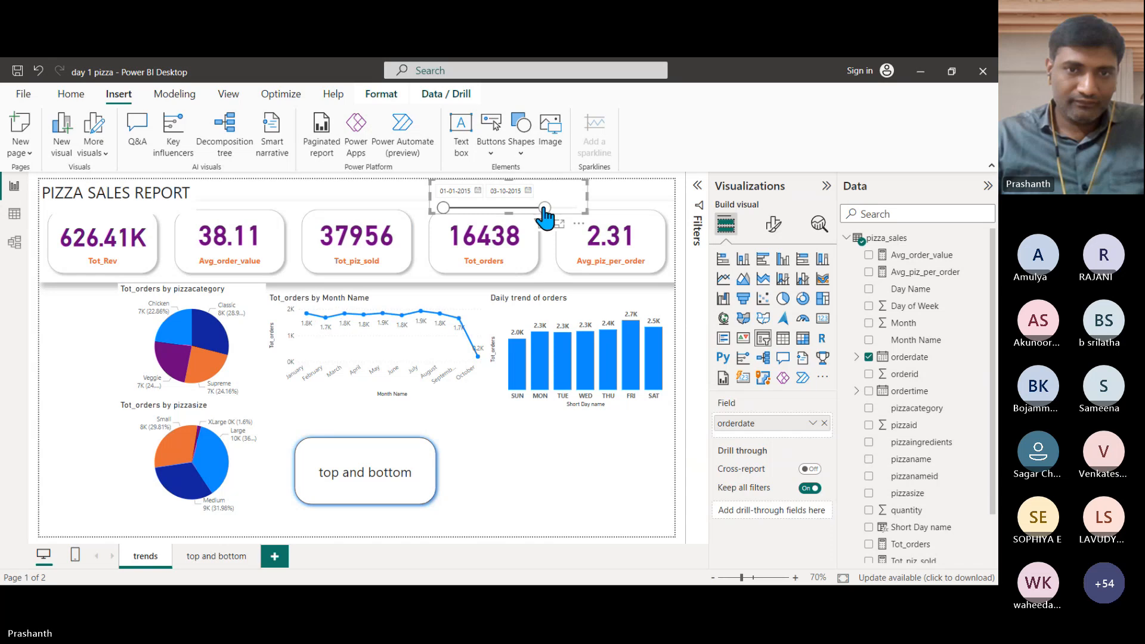
Compare the orderdate range and the card values on the trends page with those on the top and bottom page.
left_click(227, 561)
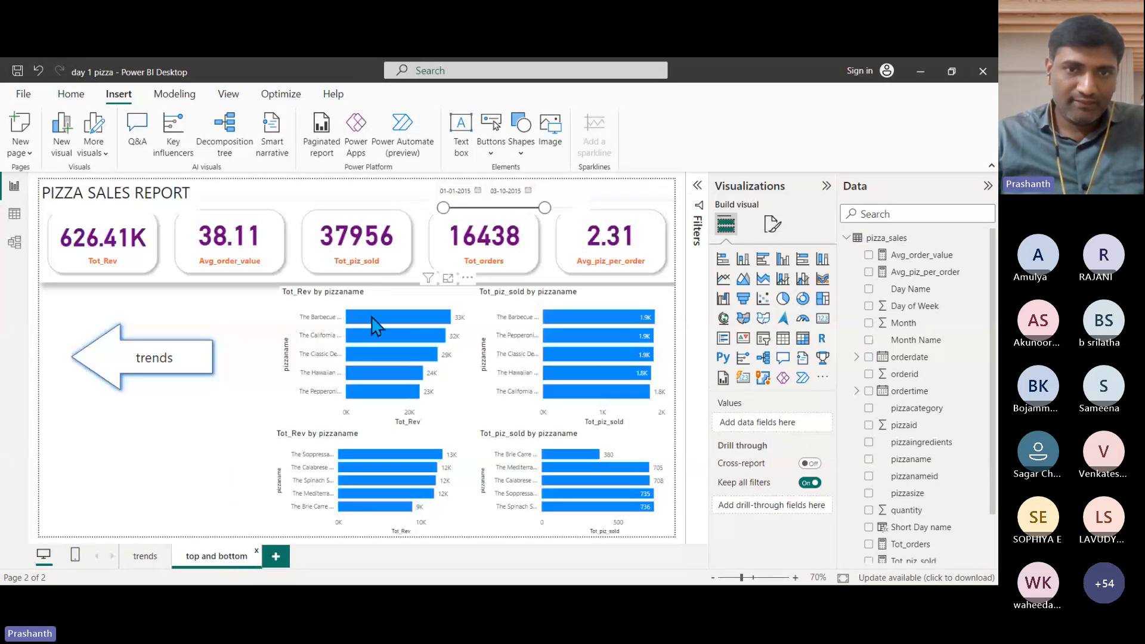
left_click(145, 557)
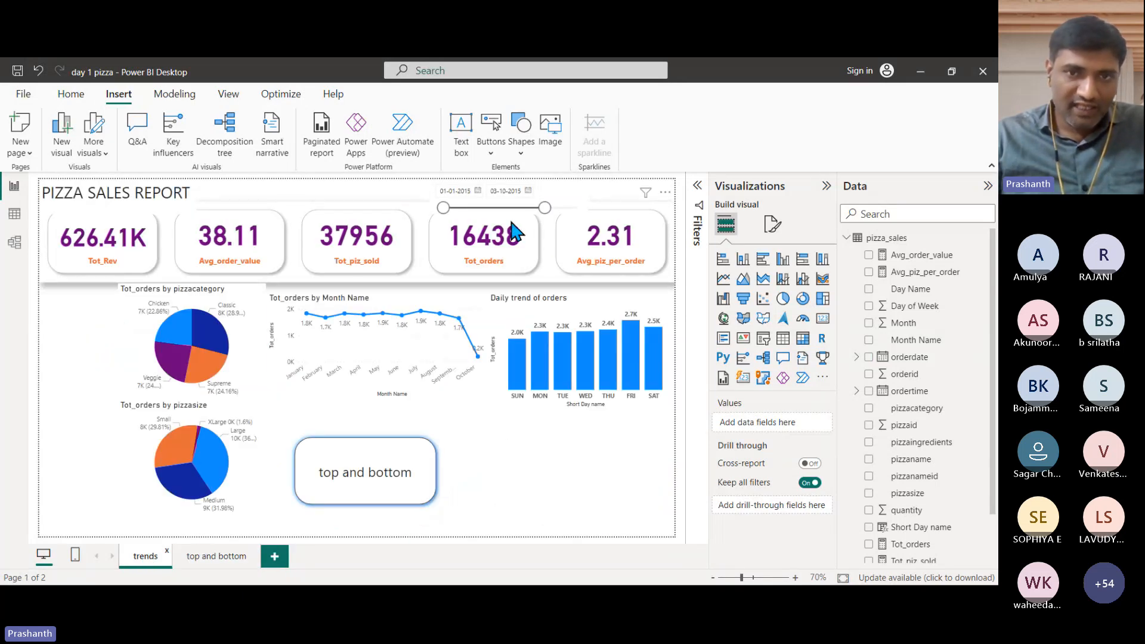
scroll(503, 243, "up", 4)
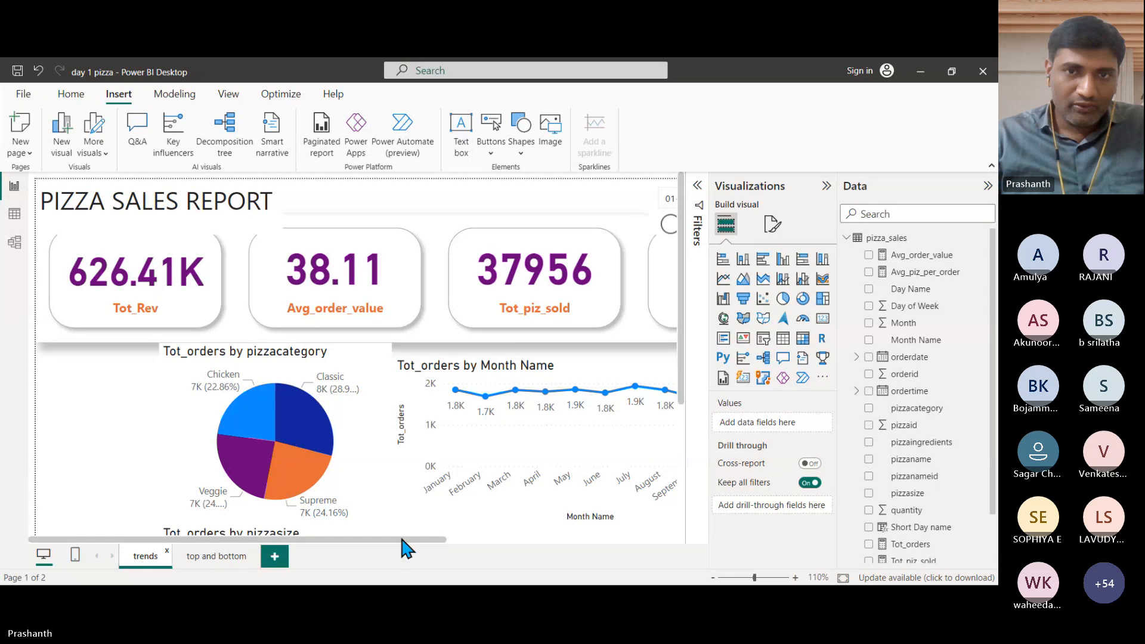
left_click_drag(406, 538, 552, 538)
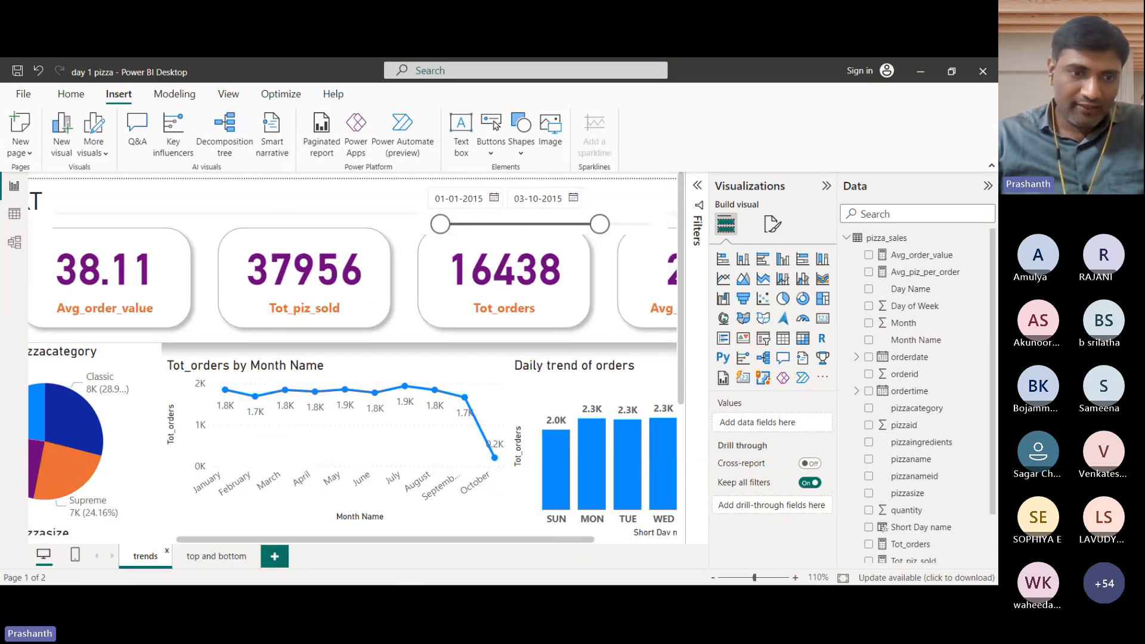
left_click(216, 556)
scroll(498, 380, "up", 3)
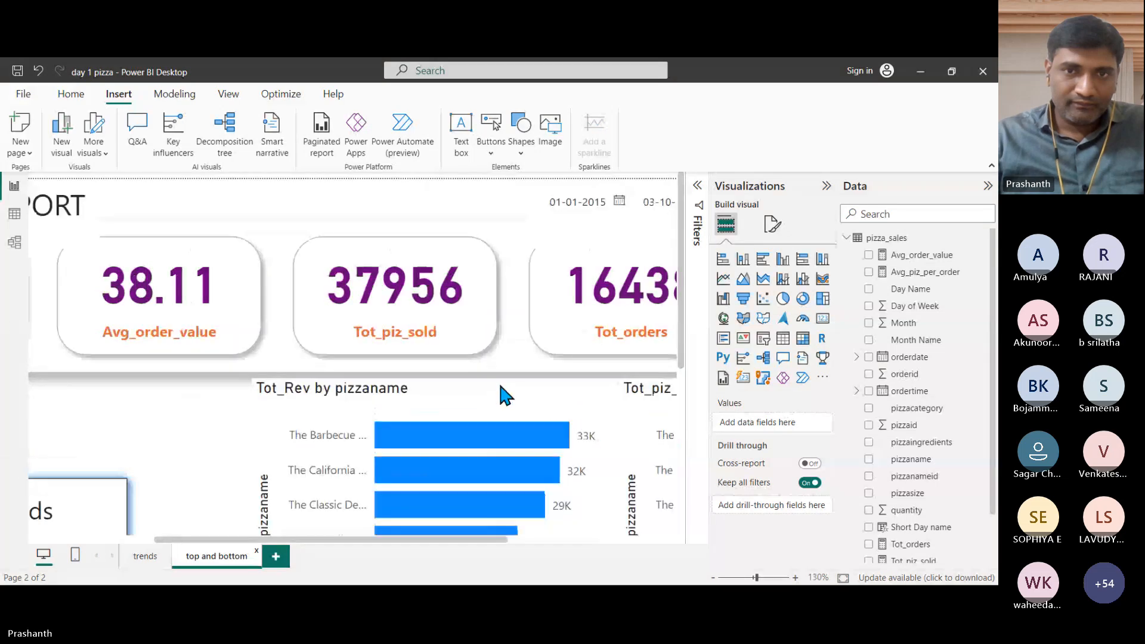
left_click_drag(367, 531, 477, 534)
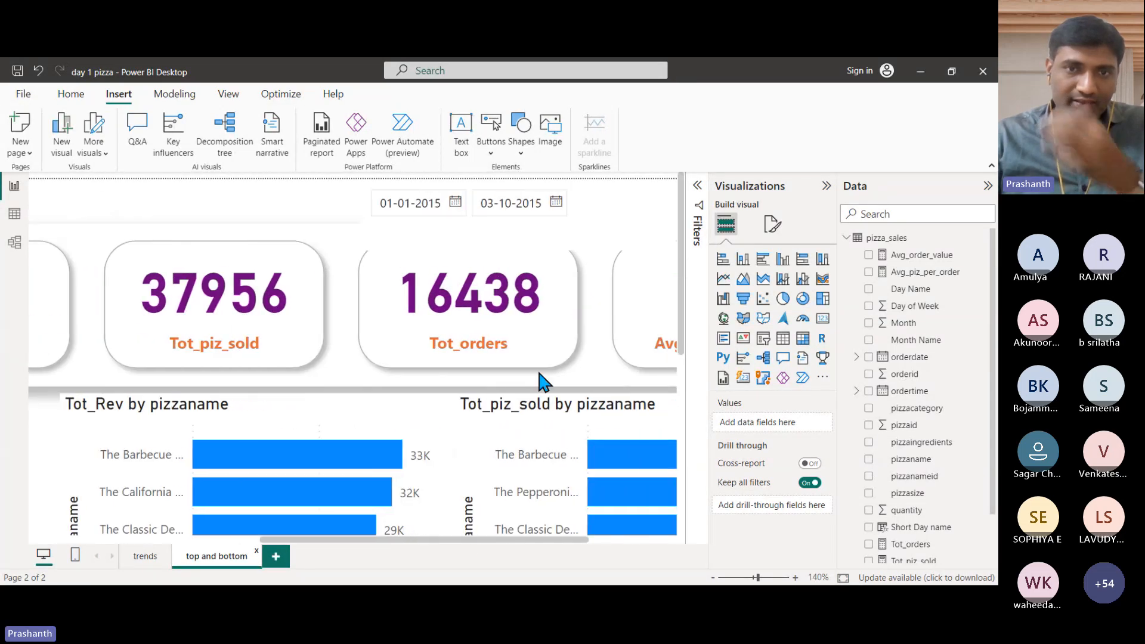
left_click(548, 225)
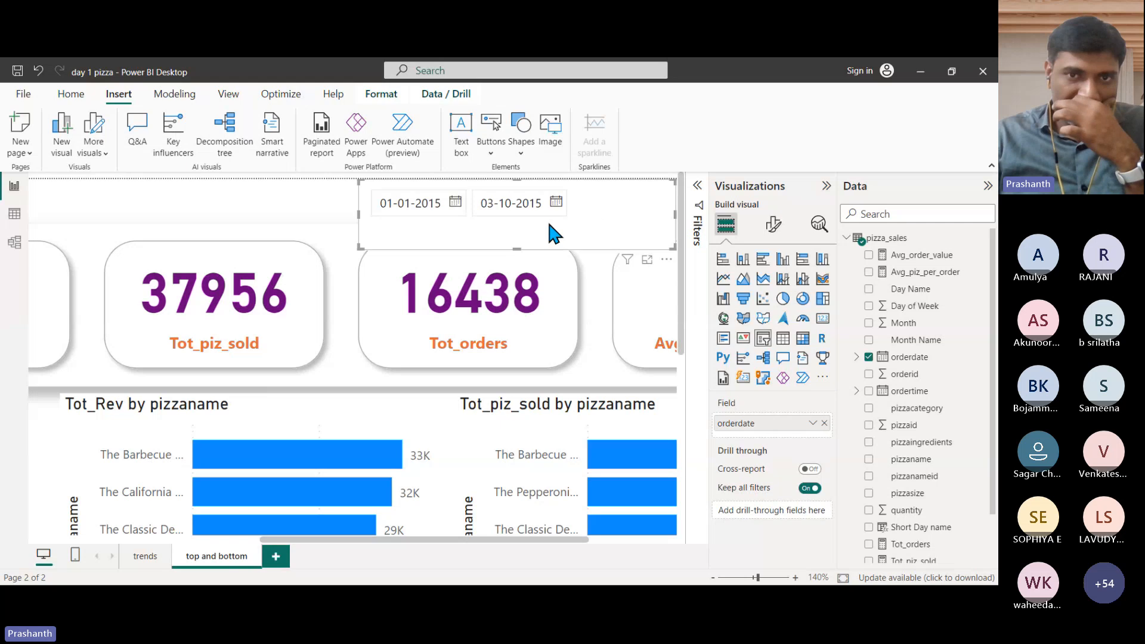
left_click(148, 555)
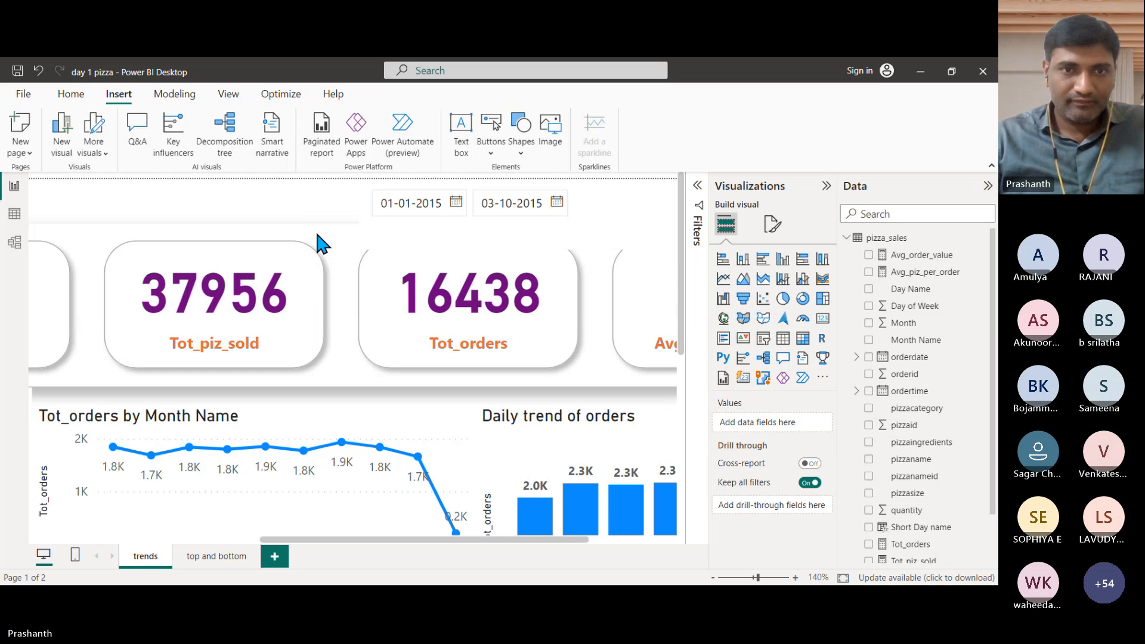
Open the start date and end date calendars of the orderdate slicer on the trends page to examine them.
scroll(349, 391, "down", 2, "ctrl")
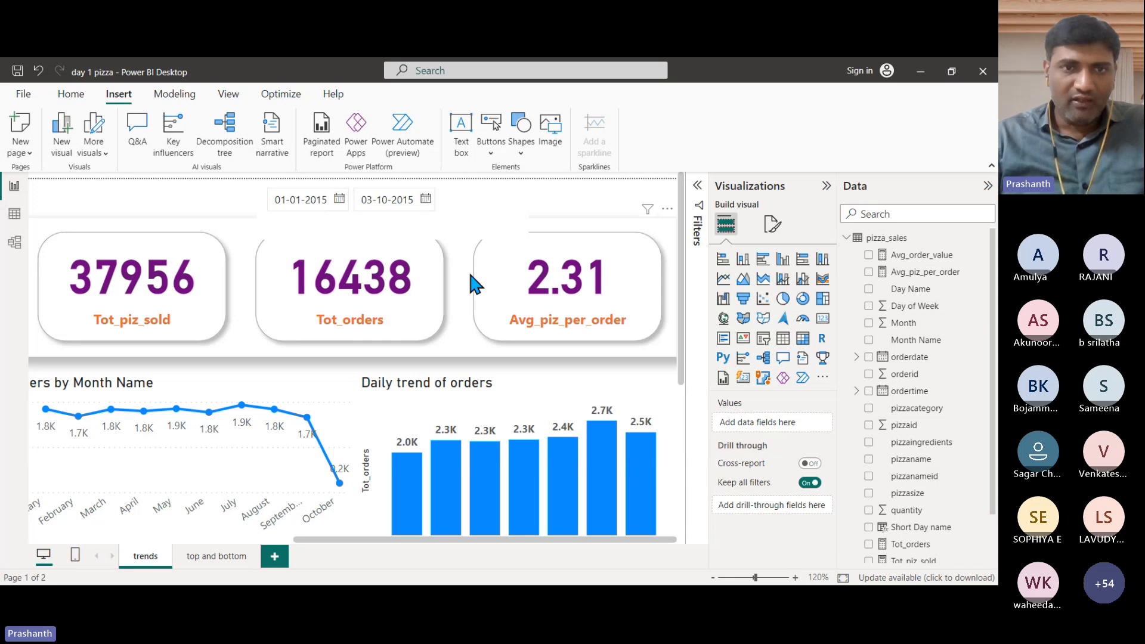
scroll(467, 270, "down", 1, "ctrl")
left_click(367, 197)
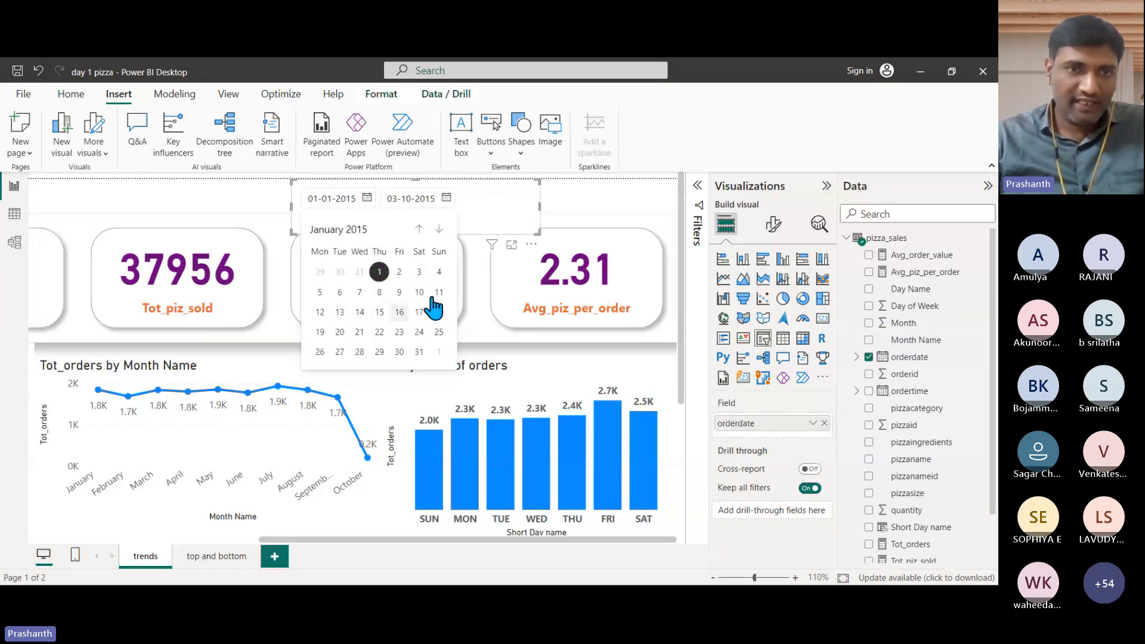
scroll(629, 197, "down", 1)
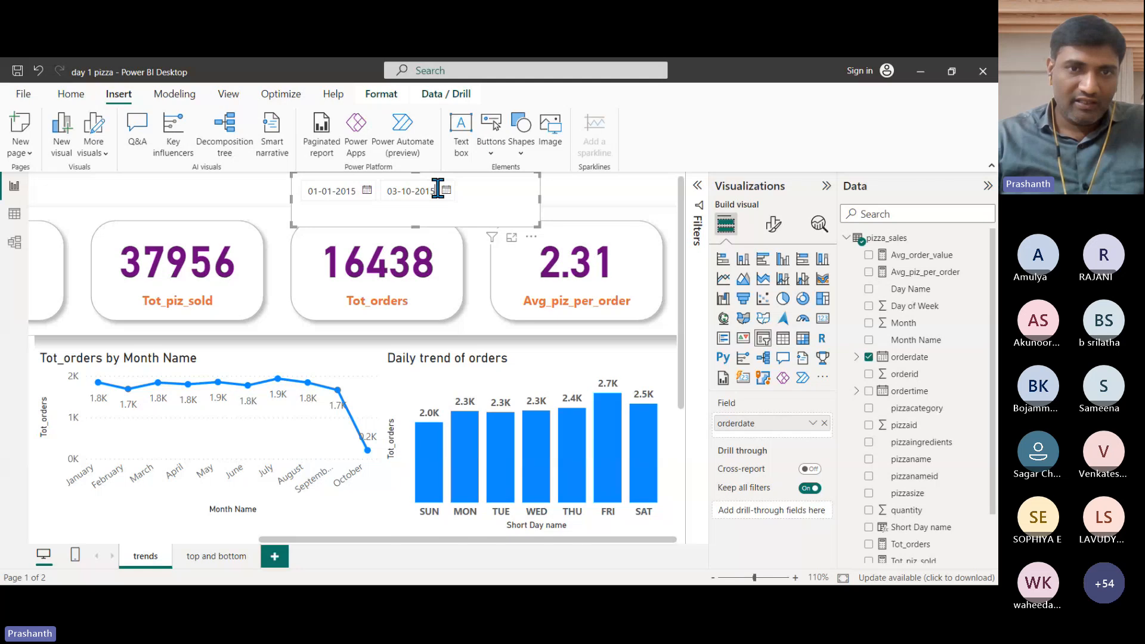
left_click(446, 190)
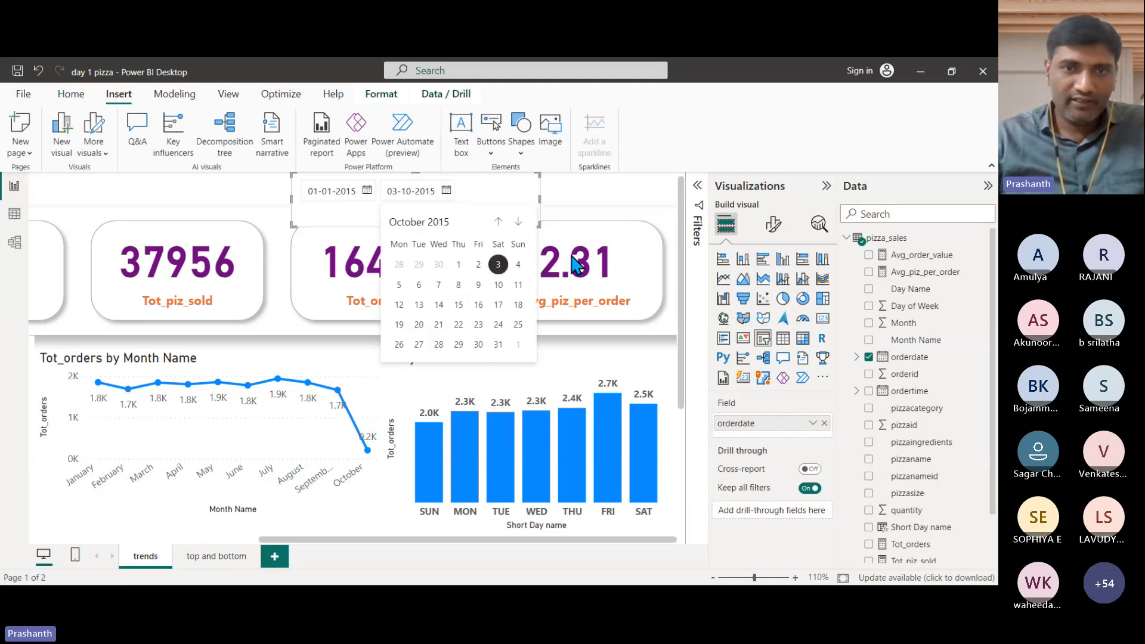
Extend the orderdate slicer's end date to 31-12-2015 on the trends page and check the top and bottom page.
scroll(635, 189, "down", 2, "ctrl")
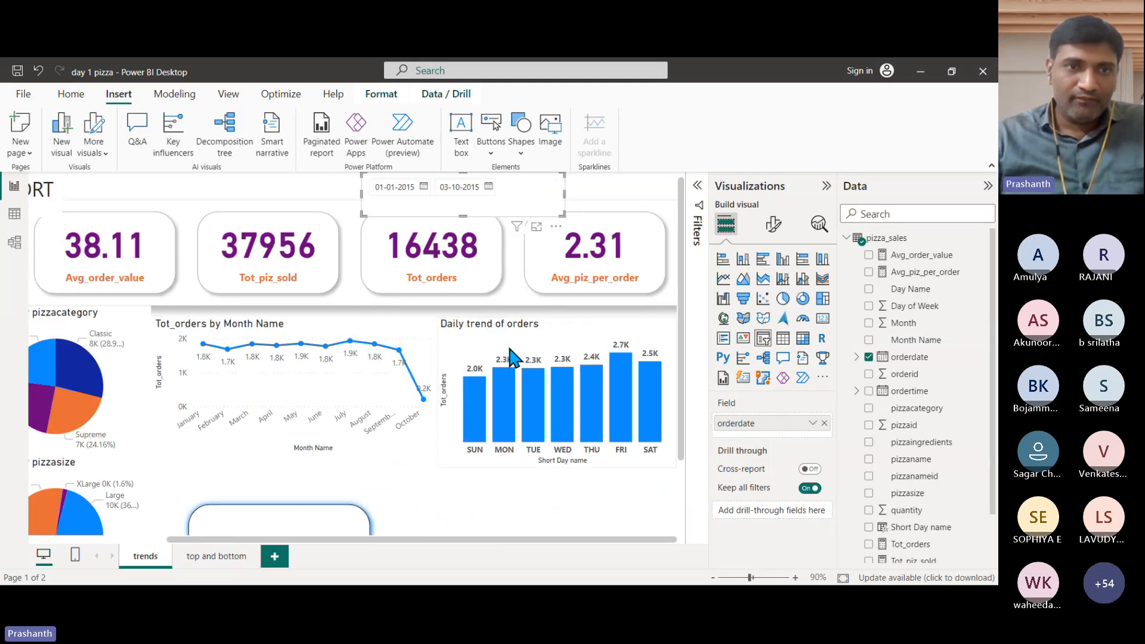
scroll(511, 356, "down", 3, "ctrl")
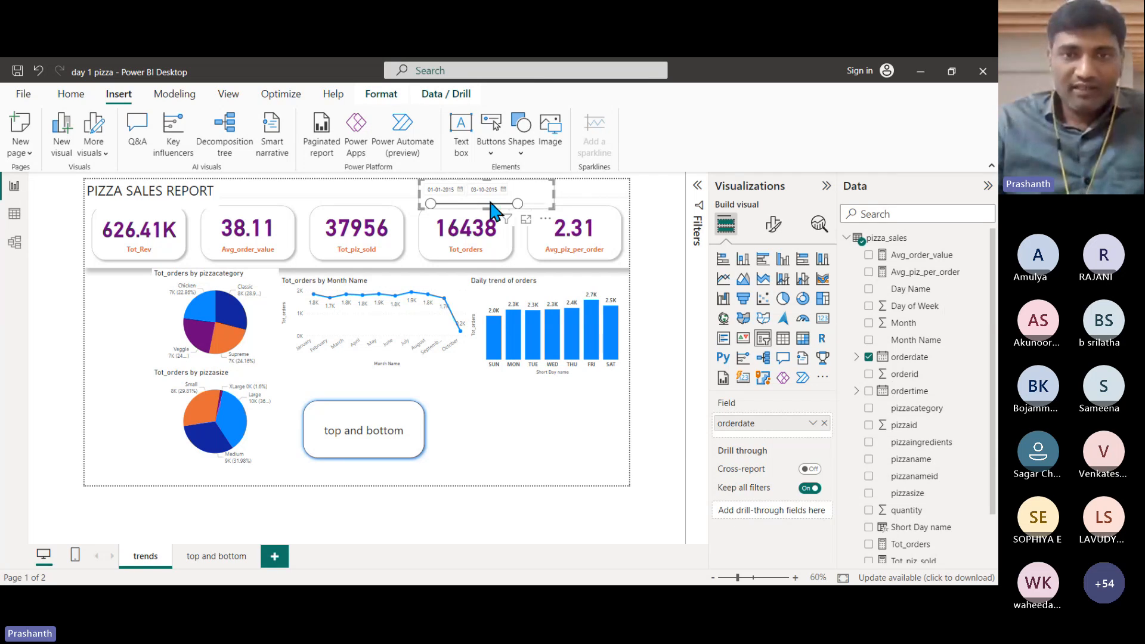
left_click_drag(518, 203, 547, 205)
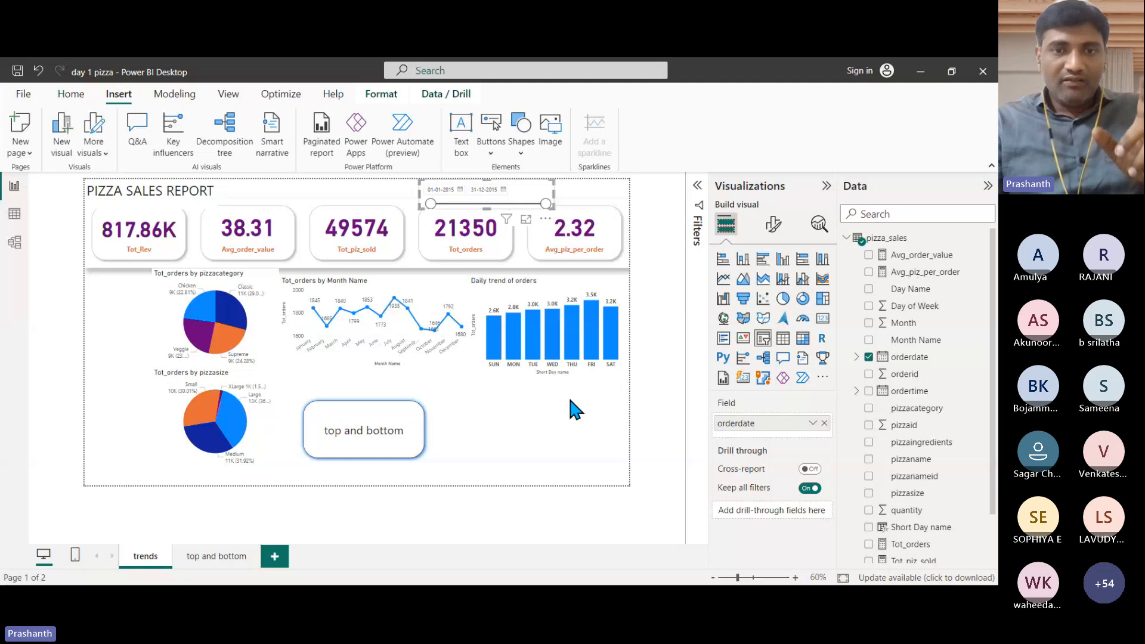
left_click(570, 400)
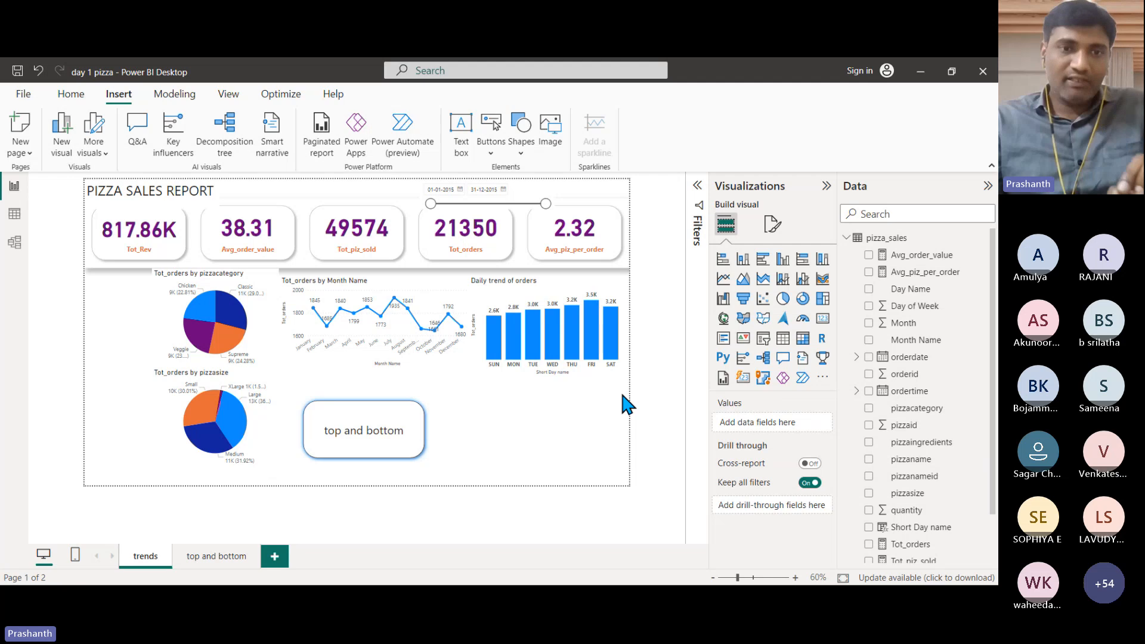
left_click(209, 554)
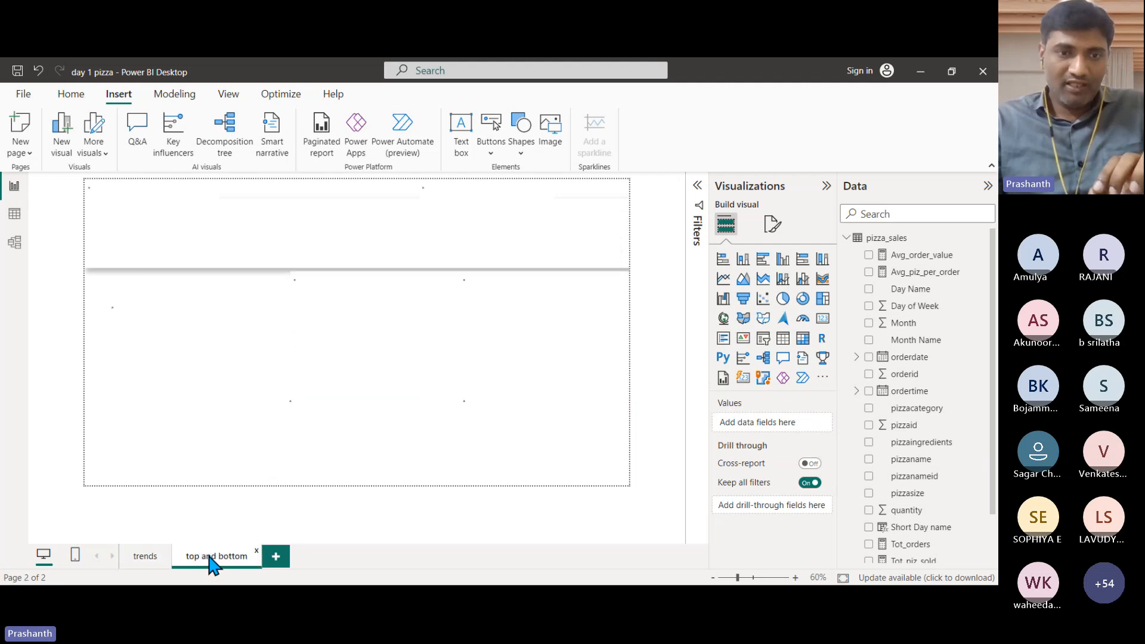
left_click(149, 559)
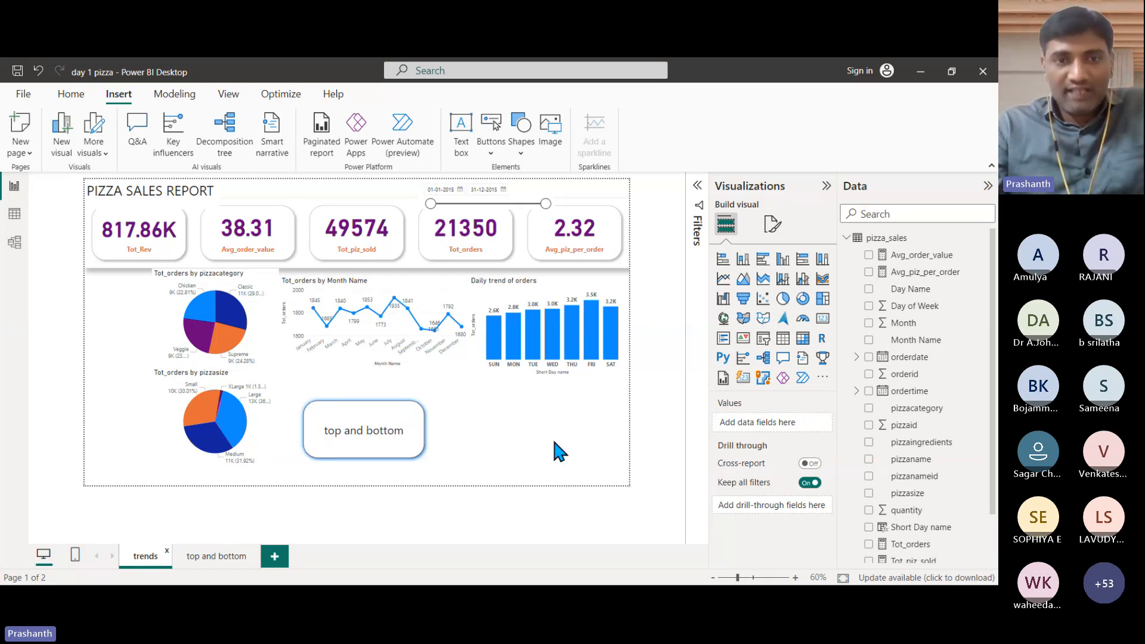
Test cross-filtering by MON in the daily trend chart, clear it, and set the orderdate slicer's end date to 21-09-2015.
left_click(517, 346)
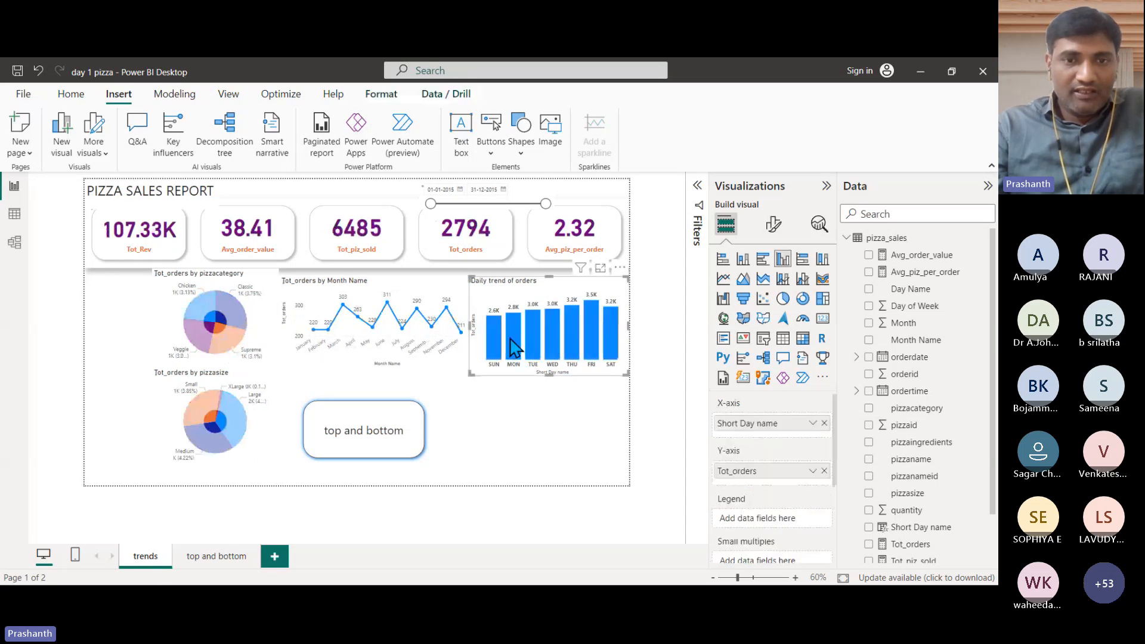
left_click(514, 347)
left_click_drag(512, 206, 512, 204)
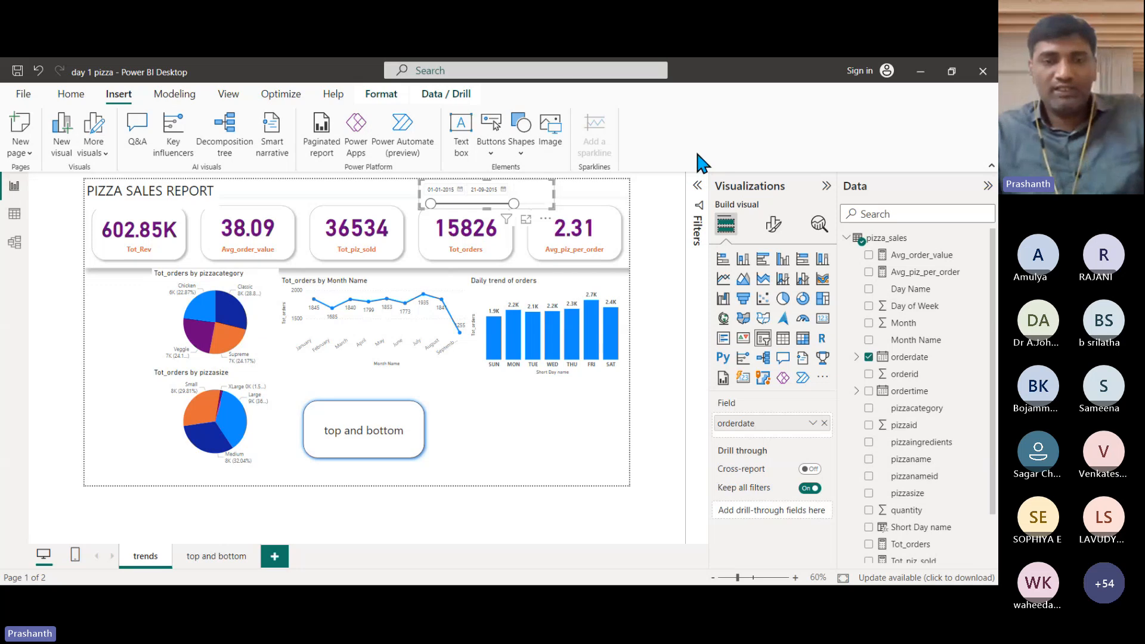
left_click(598, 429)
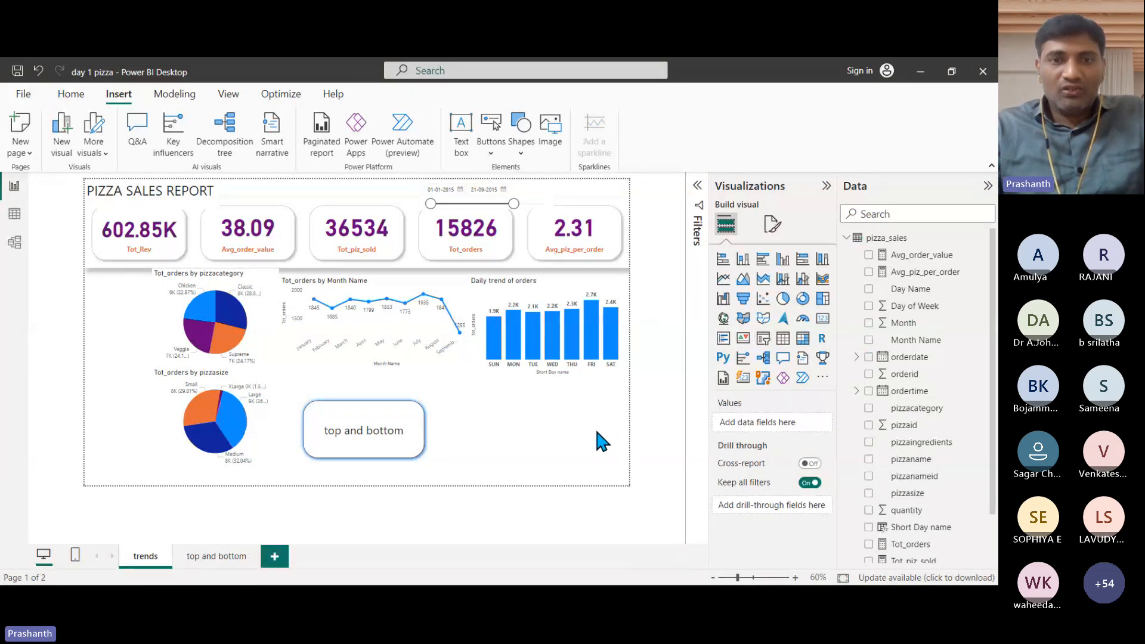
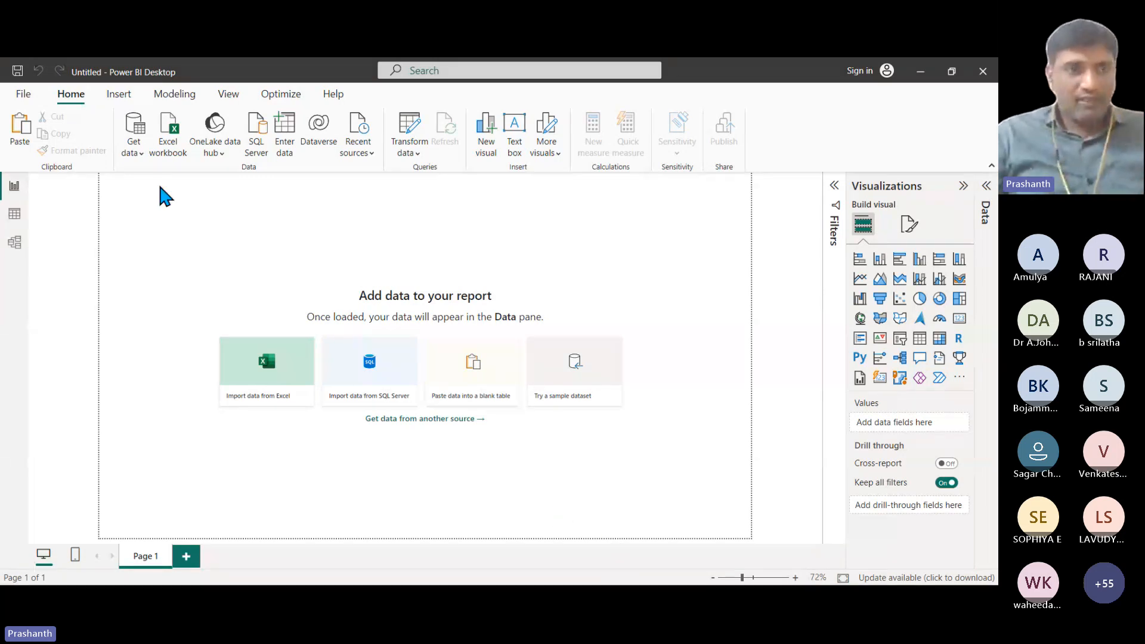
In the new blank report, try to connect to a MySQL database as the data source.
left_click(142, 154)
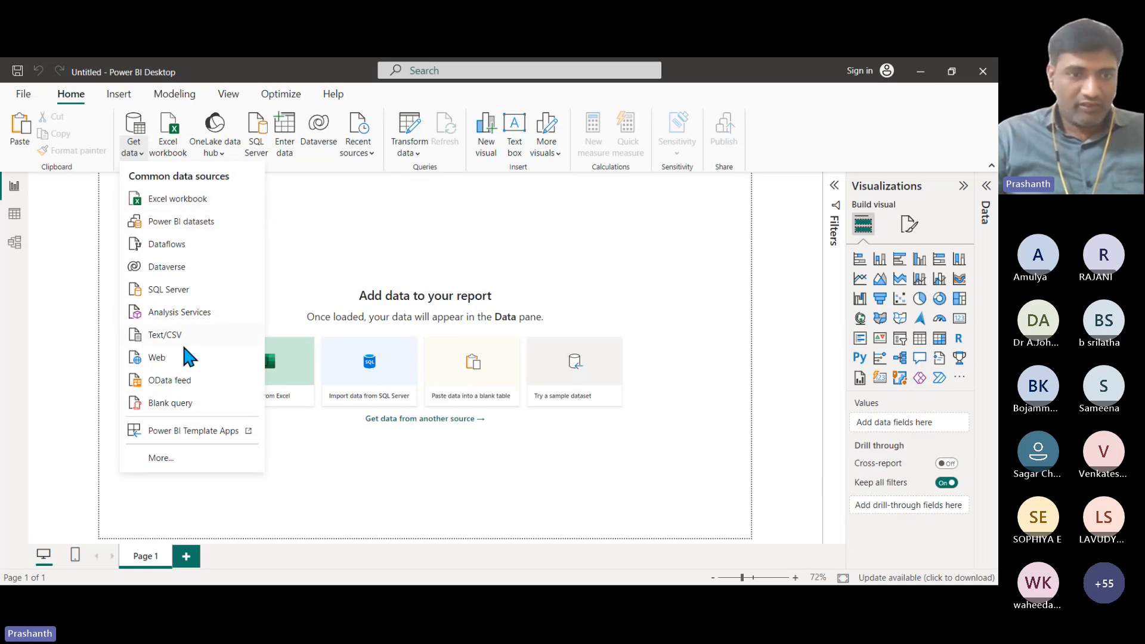
left_click(166, 457)
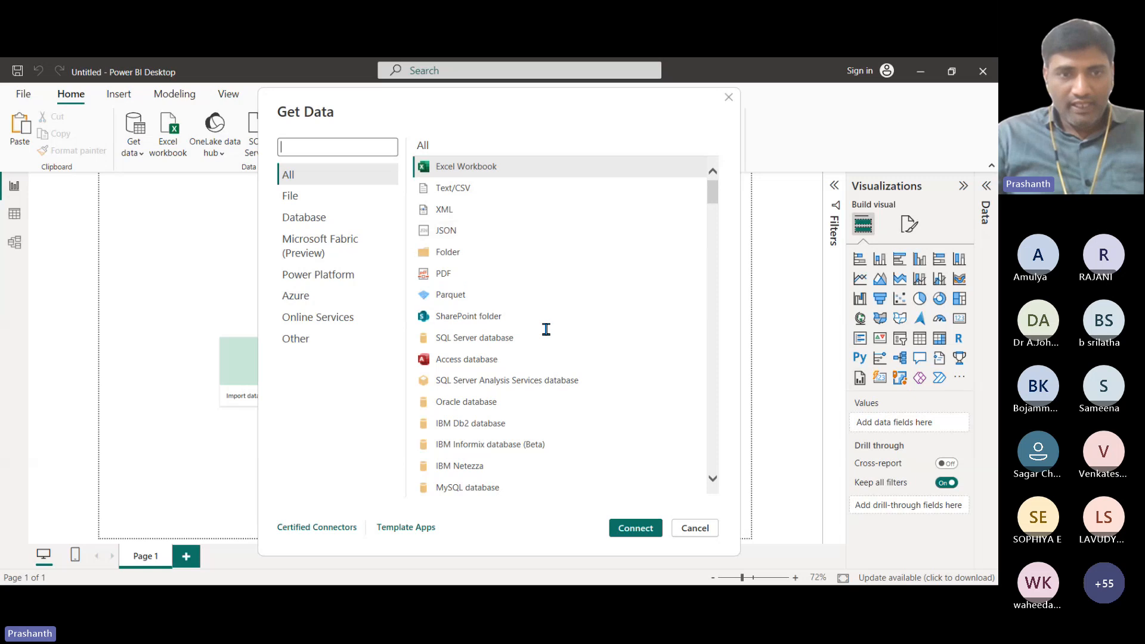
left_click(331, 218)
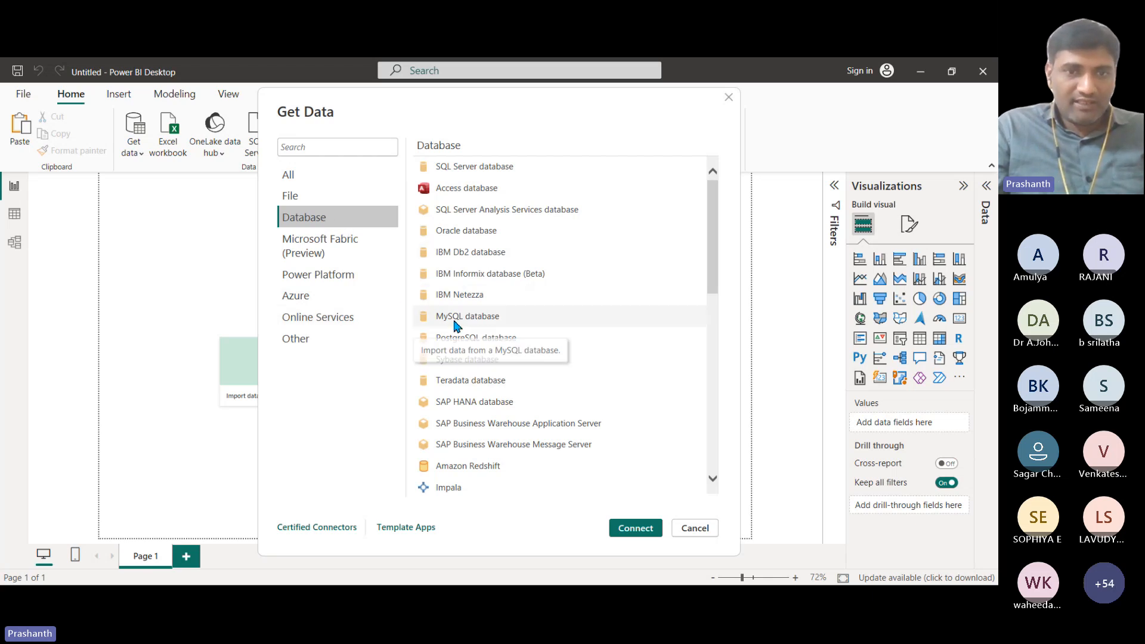
left_click(536, 317)
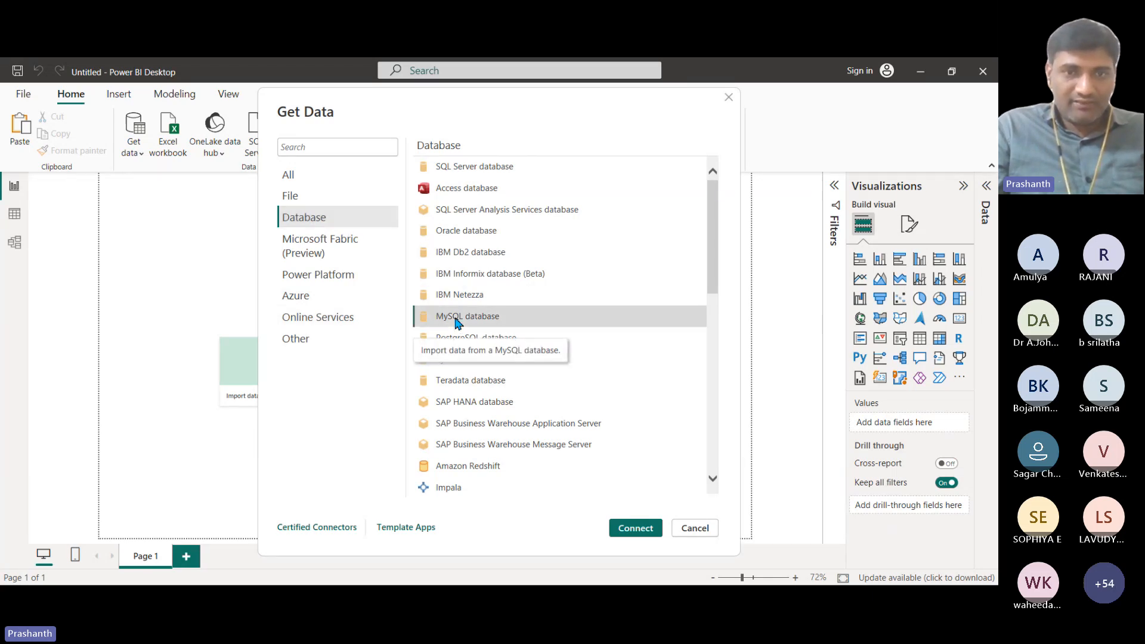
left_click(635, 528)
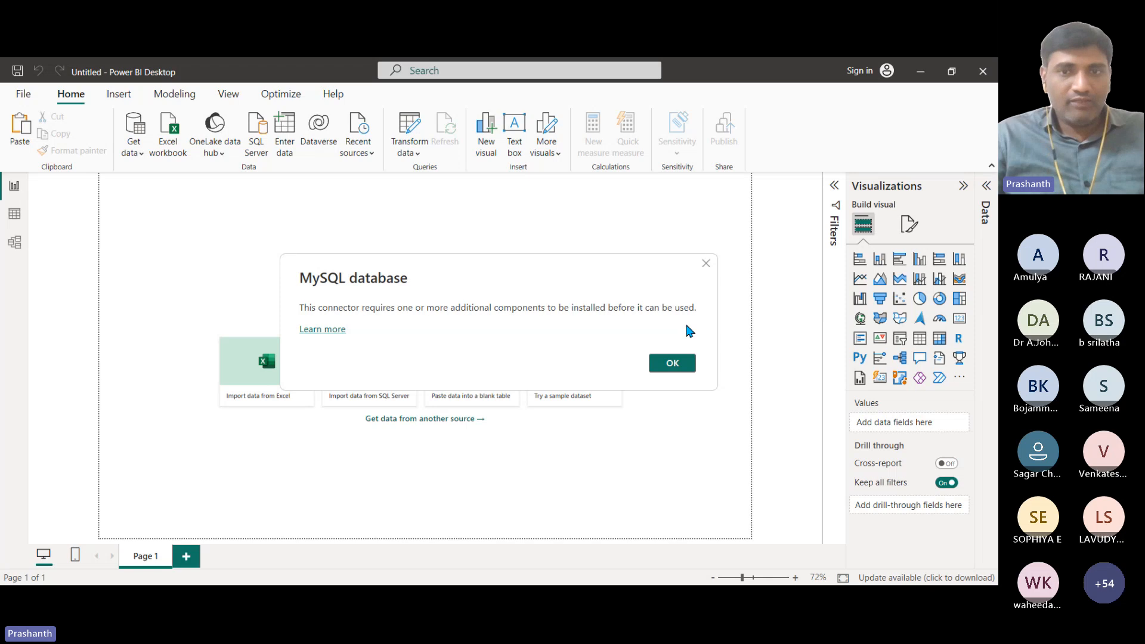
left_click(672, 364)
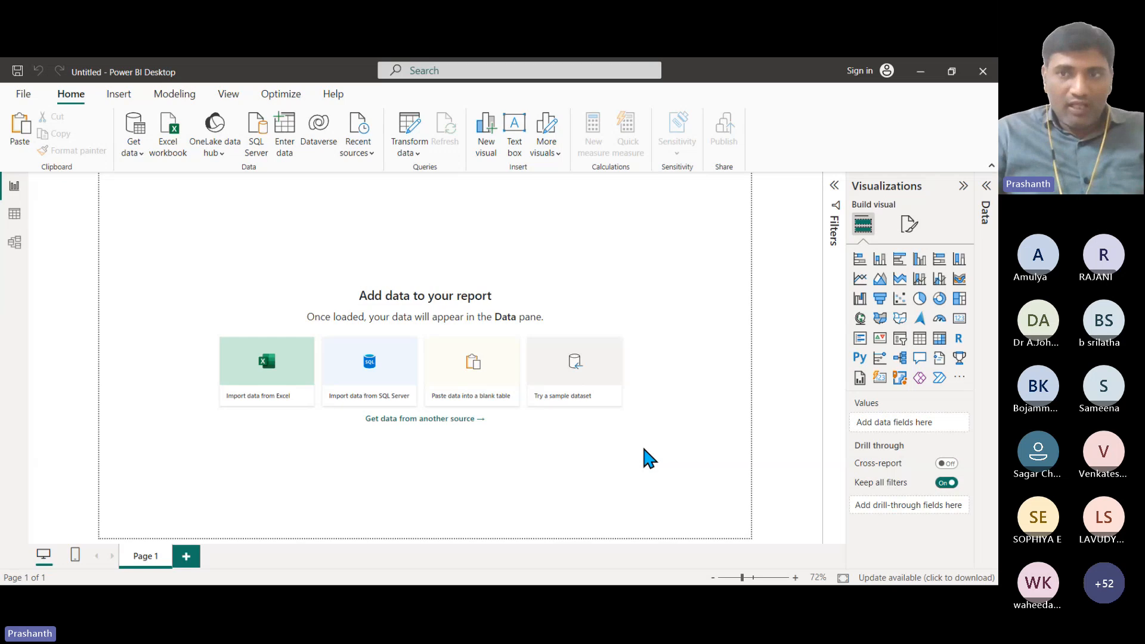
Start importing data into the blank report with the Excel Workbook connector.
left_click(985, 202)
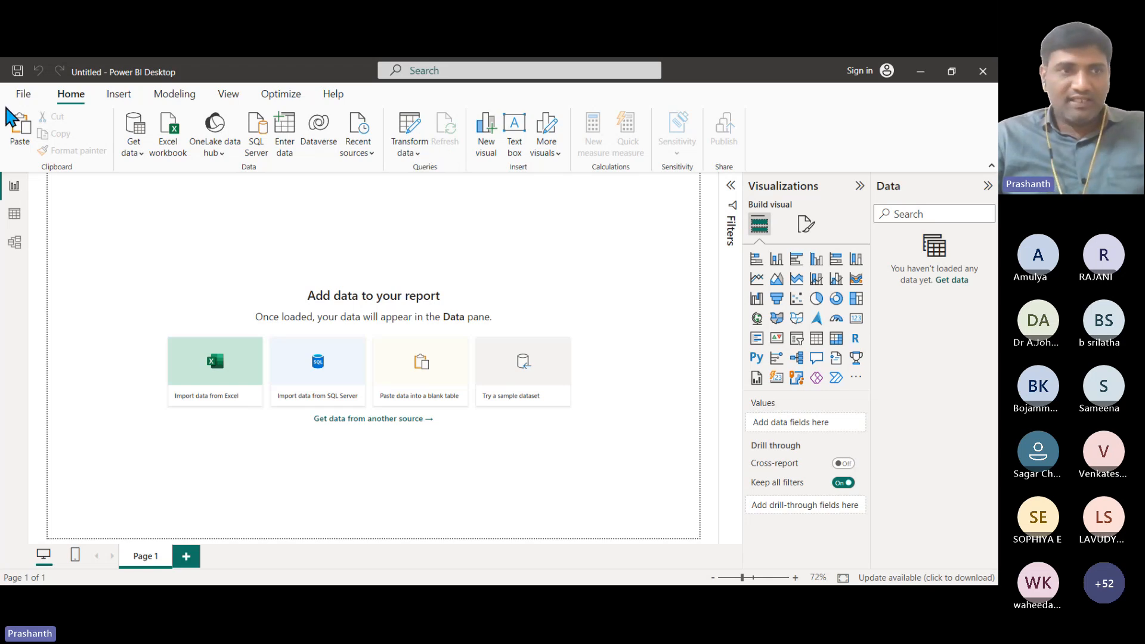
left_click(22, 95)
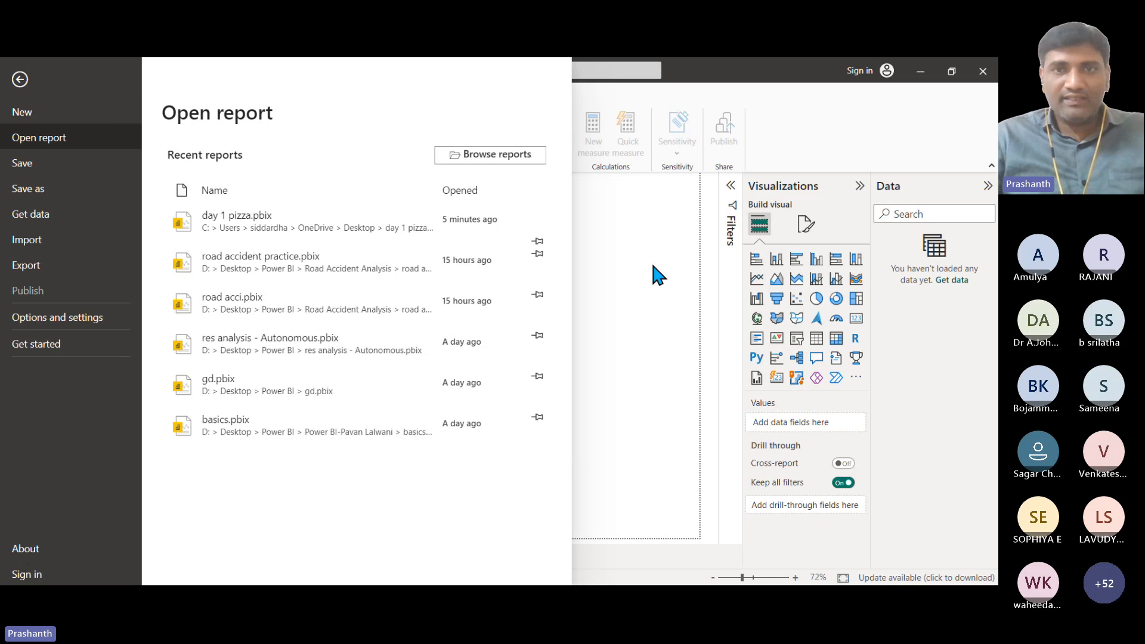
left_click(135, 152)
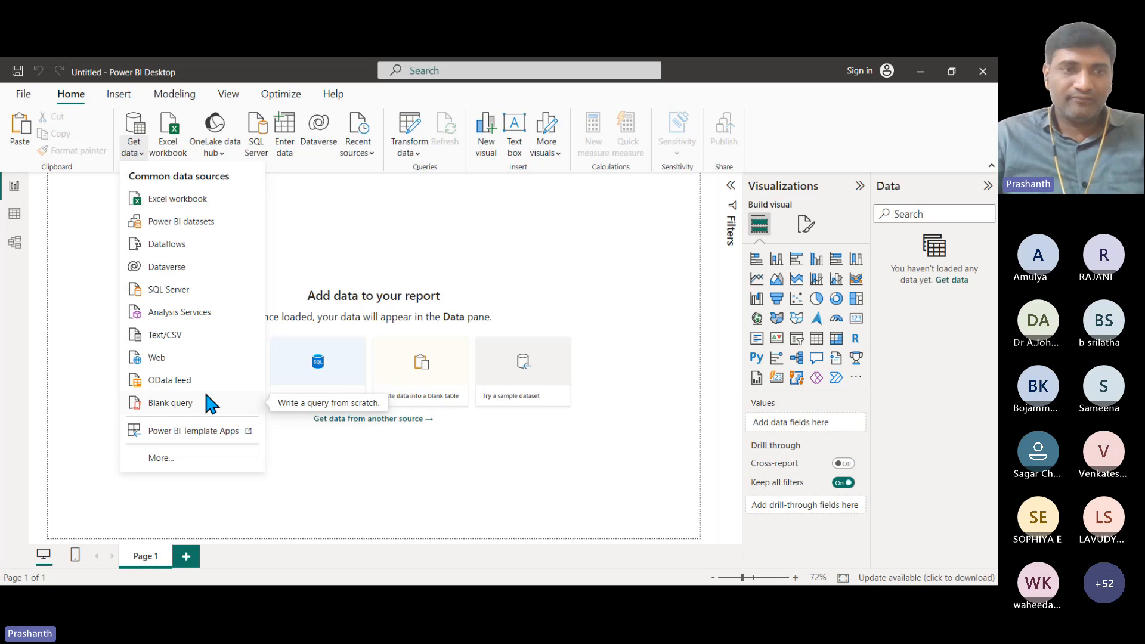
left_click(180, 456)
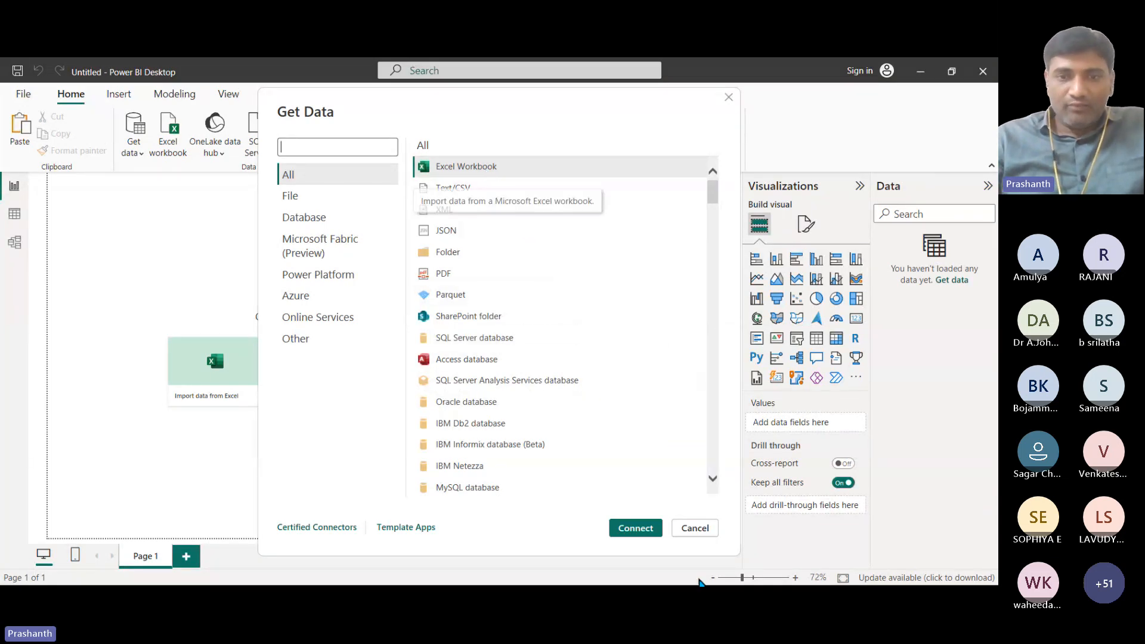
left_click(637, 528)
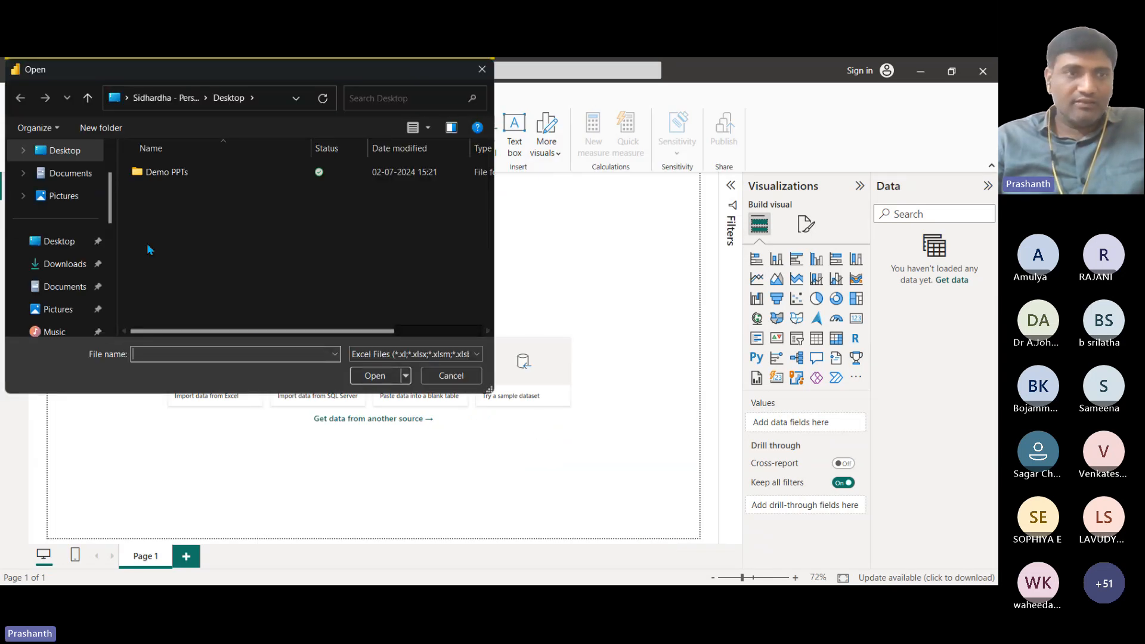
Browse to the Power BI folder inside the Desktop folder on the D: drive.
scroll(71, 248, "down", 3)
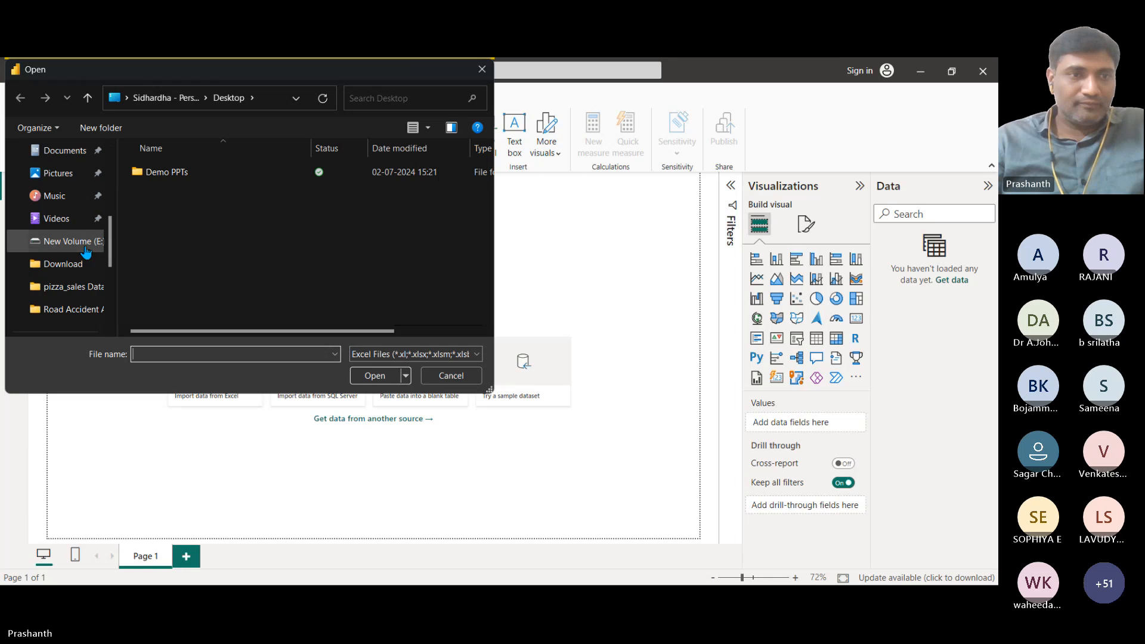
left_click(74, 285)
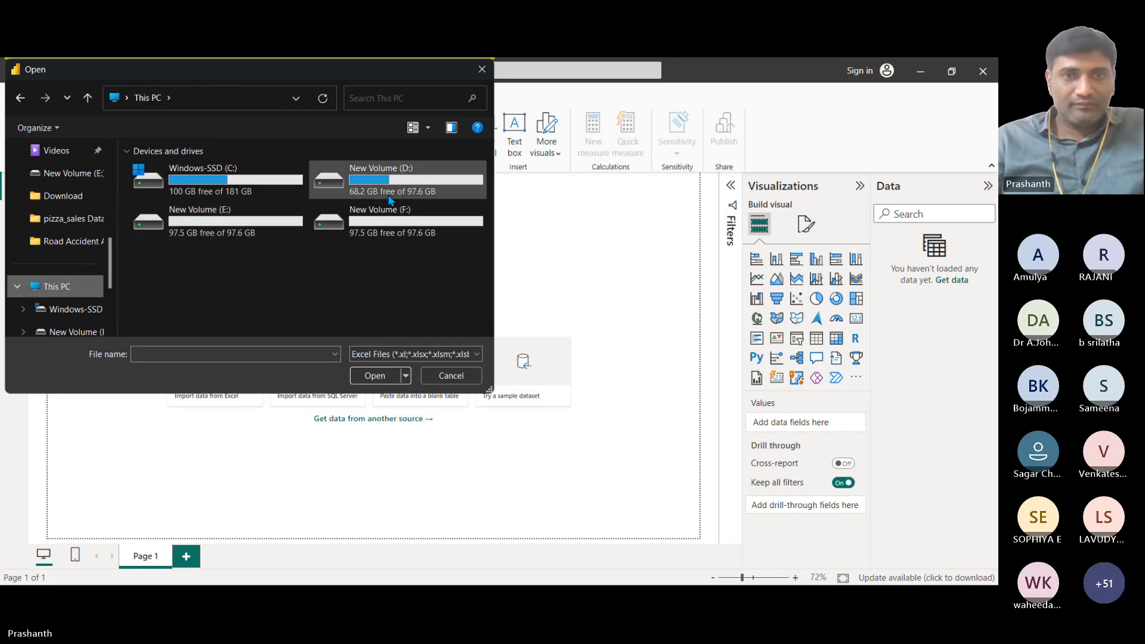
double_click(362, 191)
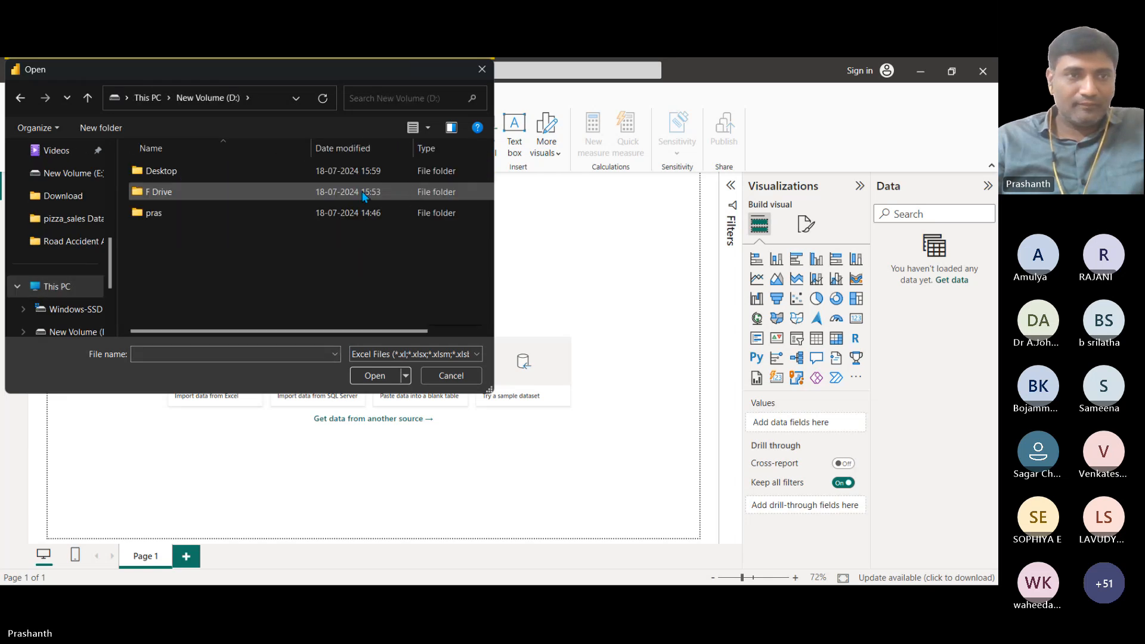
double_click(170, 174)
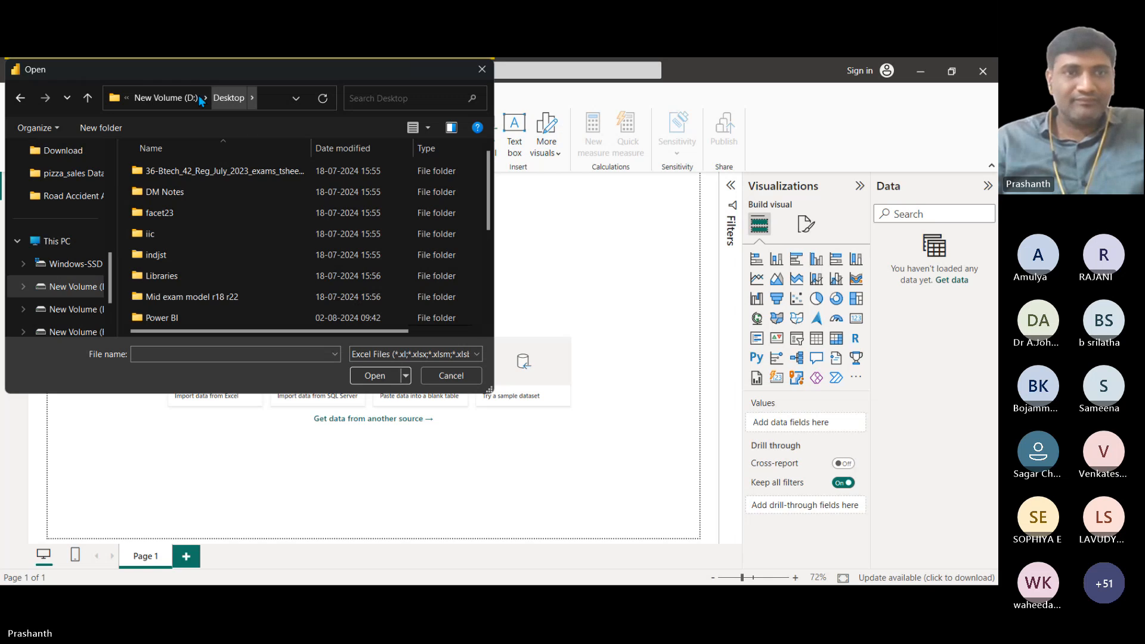
left_click(167, 98)
double_click(167, 211)
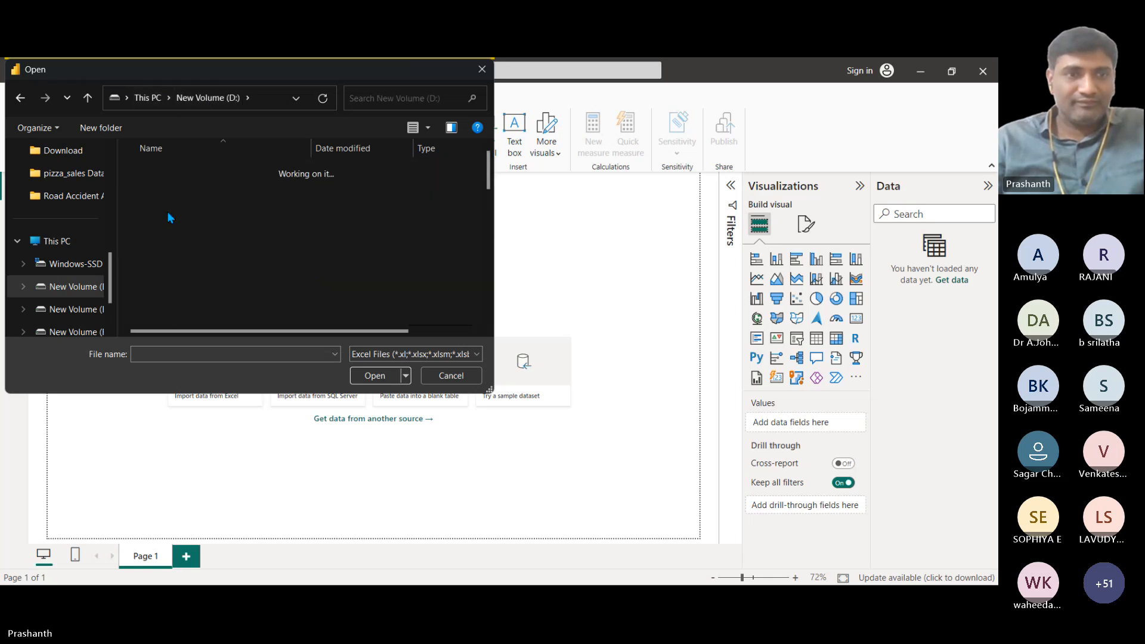
left_click(176, 98)
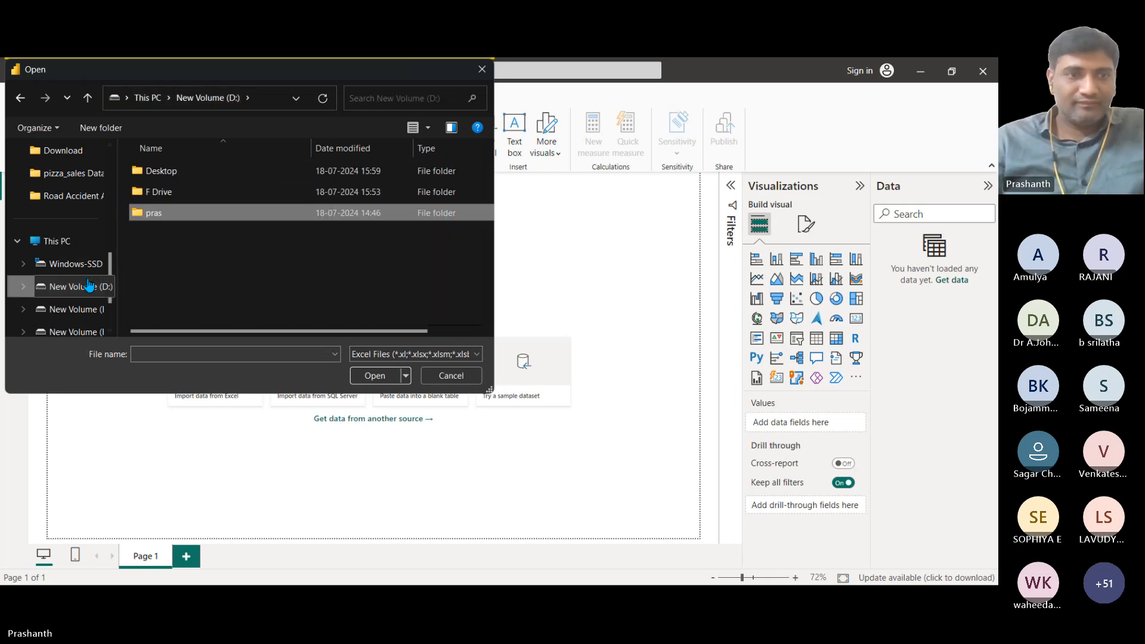
double_click(160, 171)
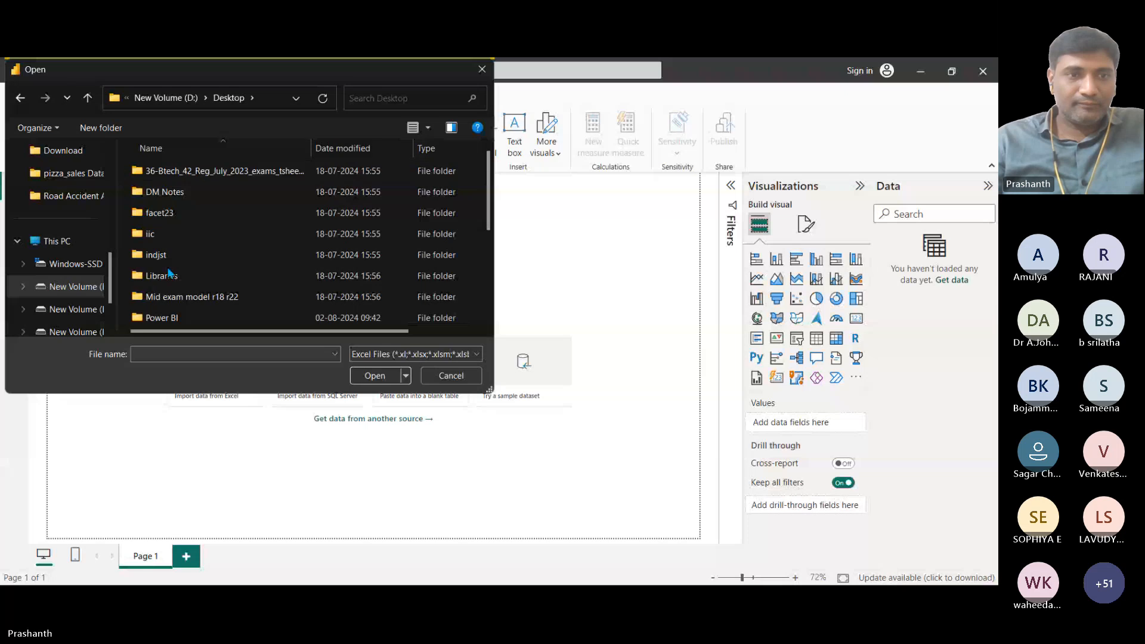
double_click(176, 316)
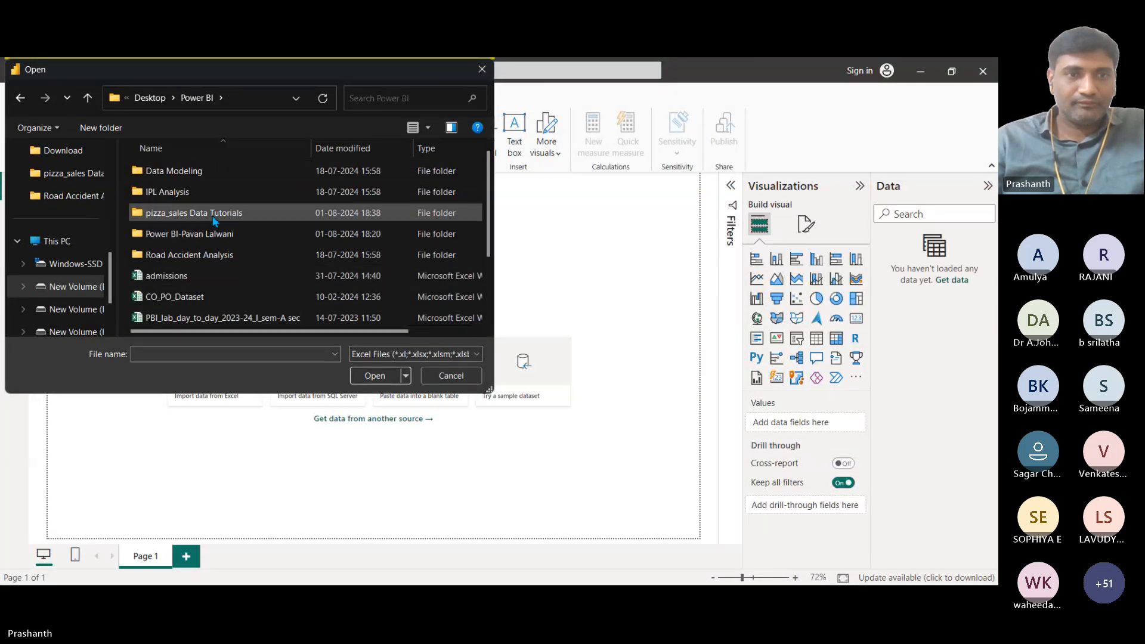
double_click(209, 238)
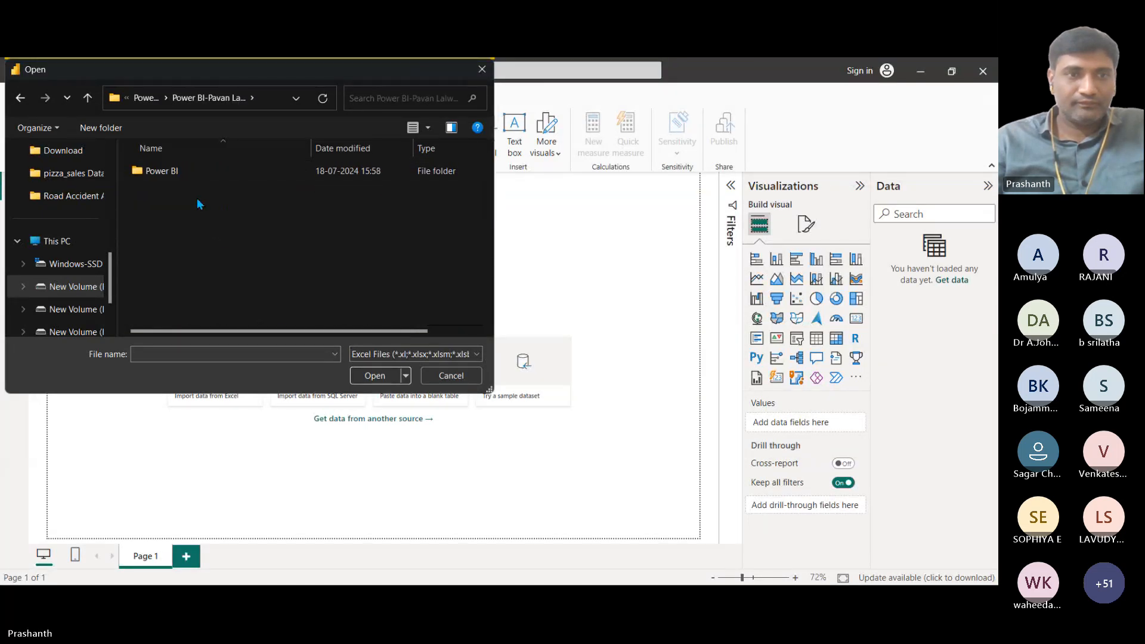
double_click(162, 172)
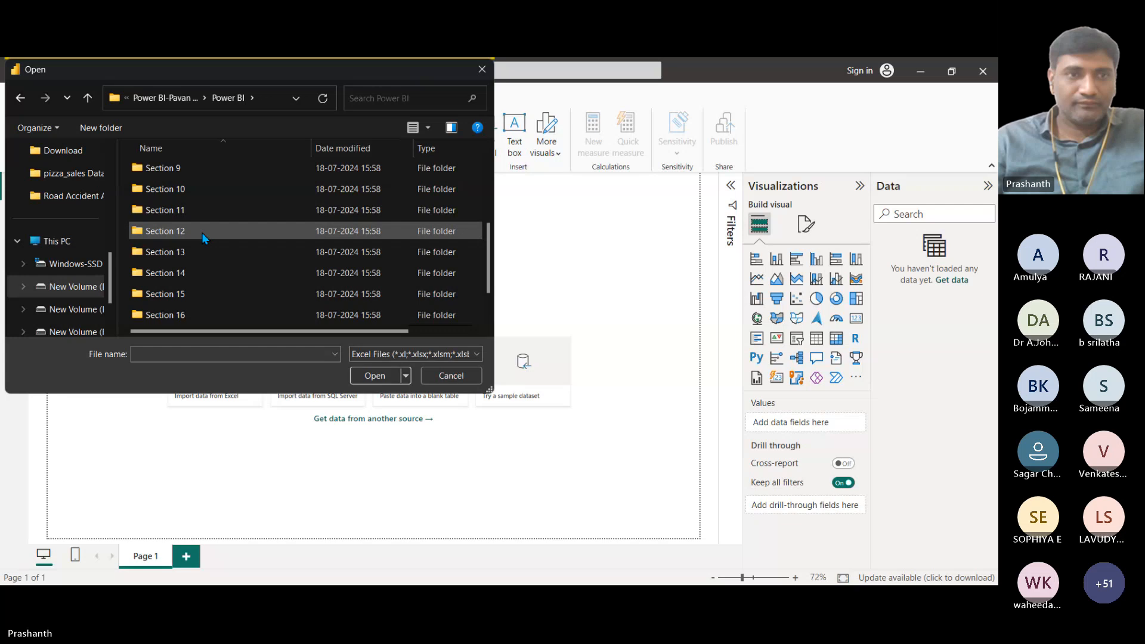
key("alt+Left")
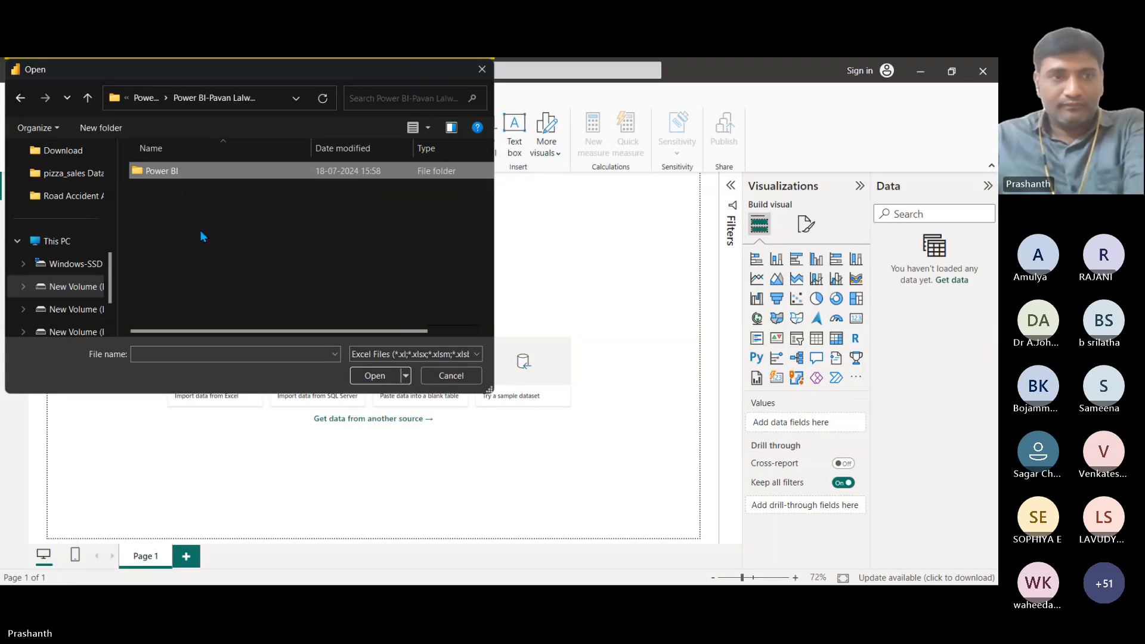
key("alt+Left")
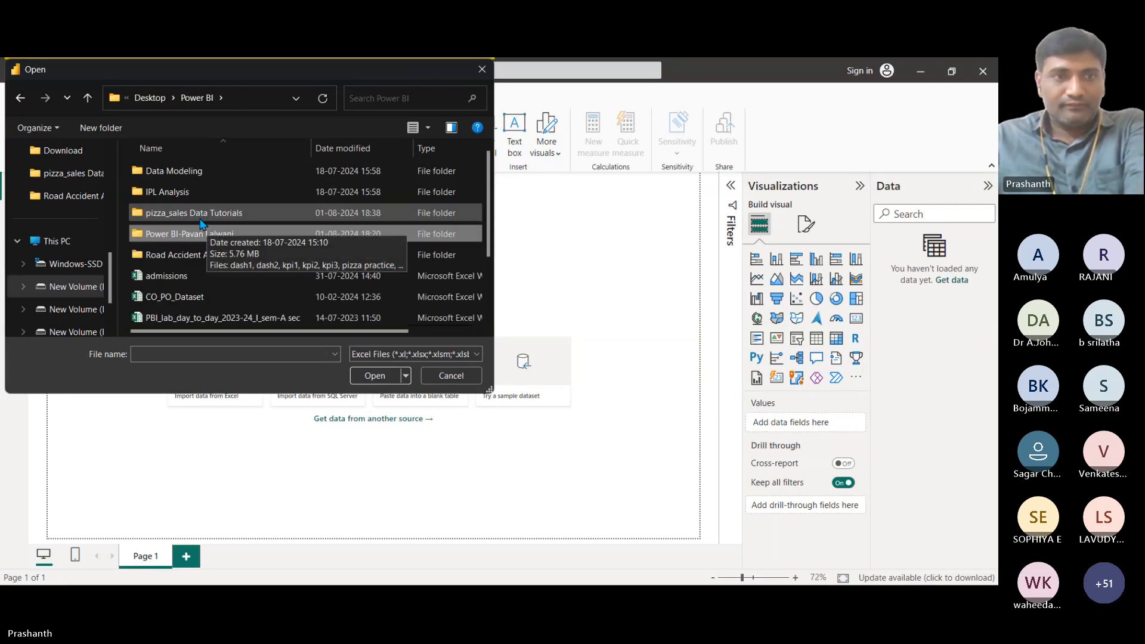
Open the Road Accident Data workbook from the Road Accident Analysis folder as the data source.
double_click(206, 257)
double_click(178, 173)
left_click(194, 193)
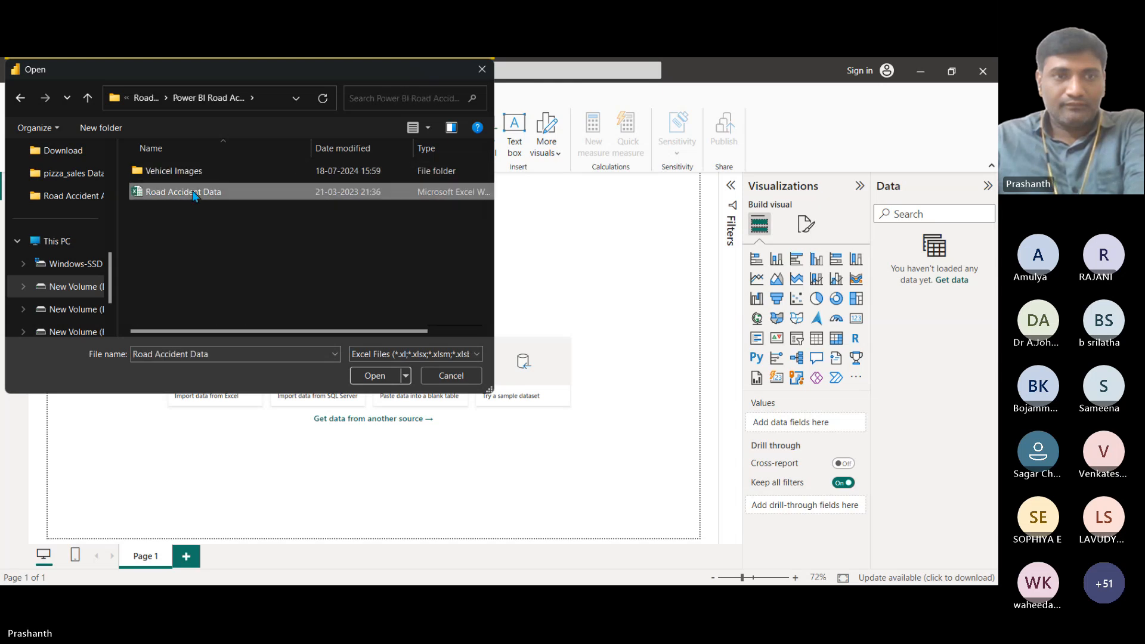
double_click(194, 192)
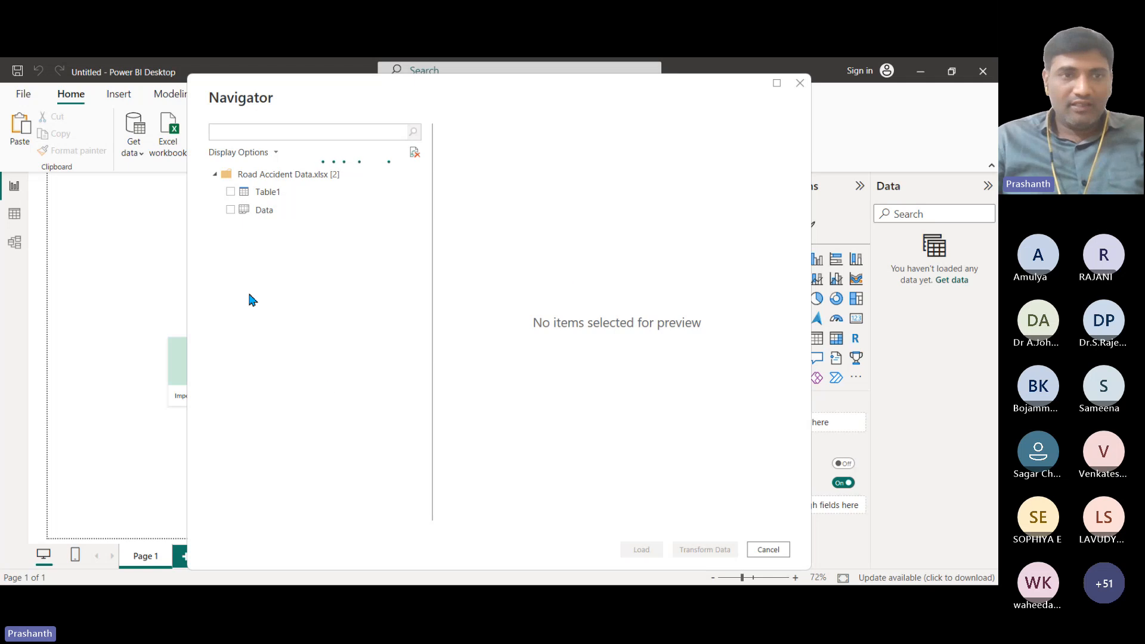
Load the Data sheet from the Road Accident Data workbook into the report and expand its field list.
left_click(230, 209)
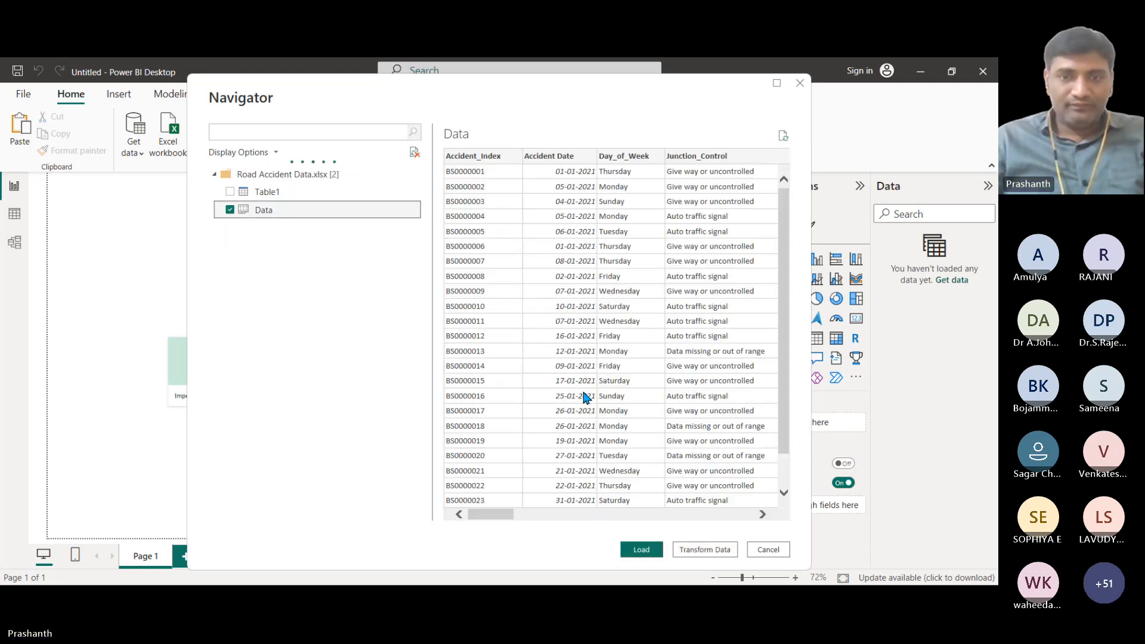
left_click(641, 550)
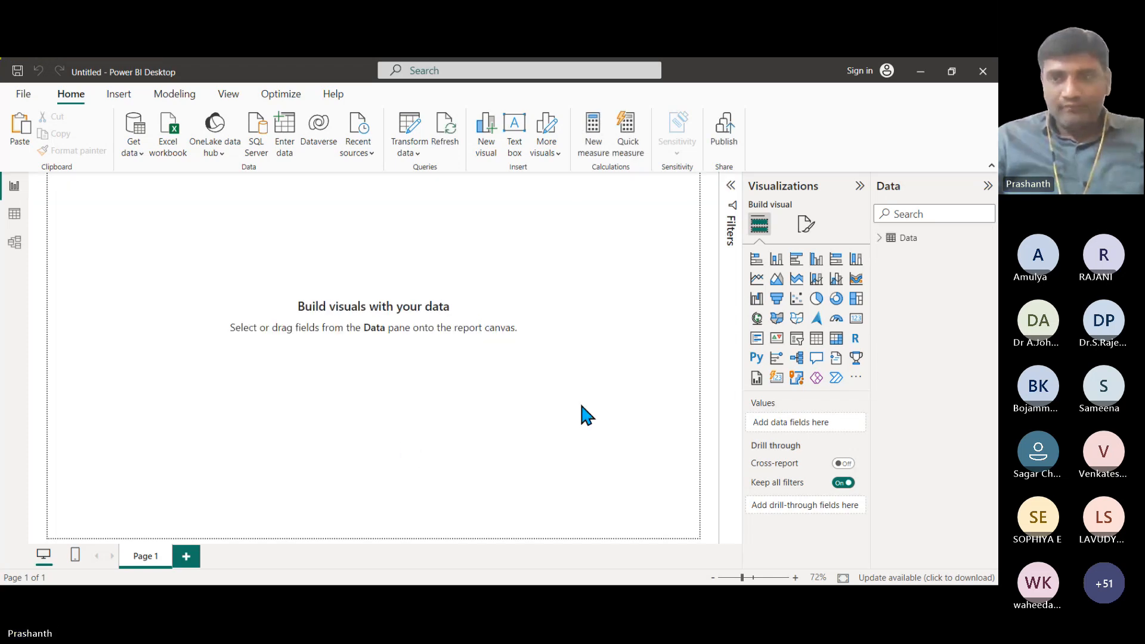
left_click(879, 238)
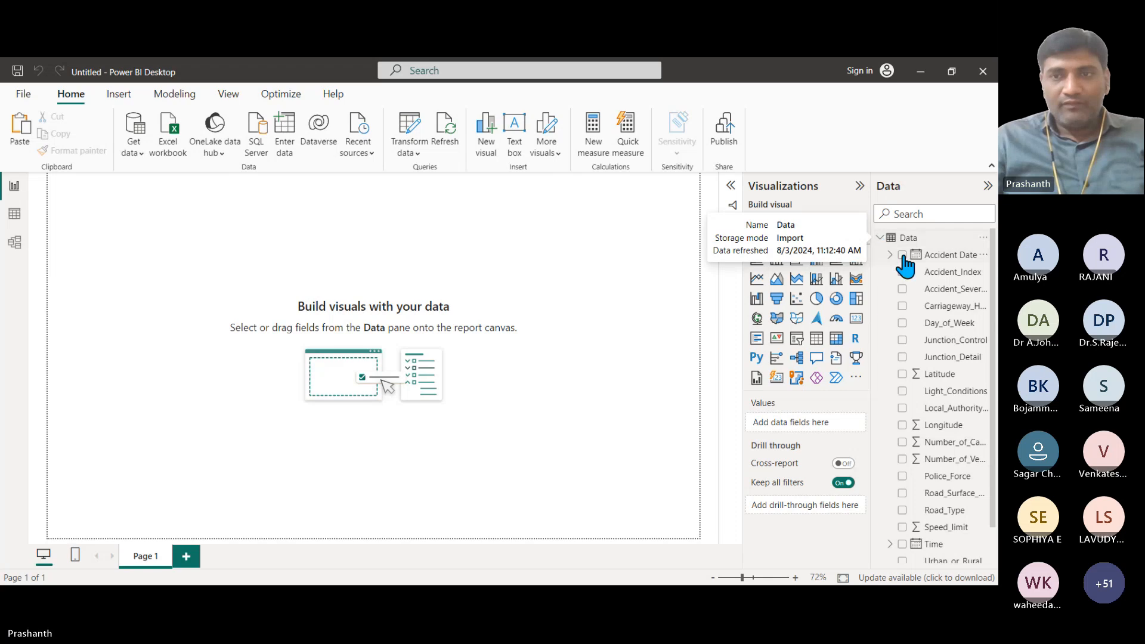
Show the loaded Data table's rows and look across its columns through Urban_or_Rural_Area and back.
left_click(15, 214)
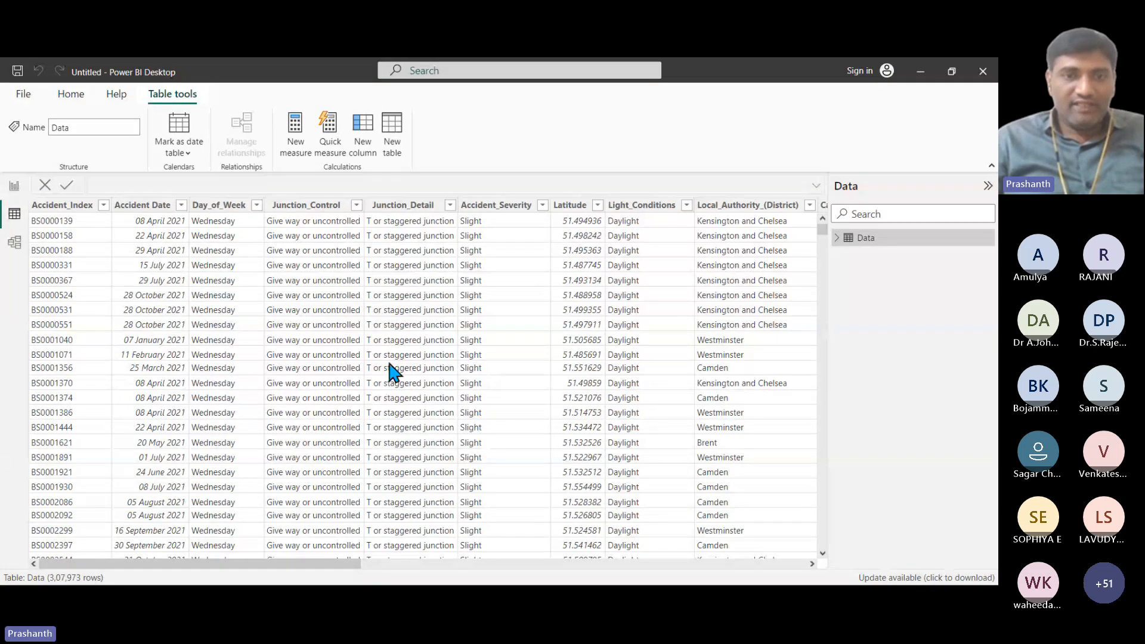
scroll(396, 375, "down", 2)
scroll(429, 381, "up", 2)
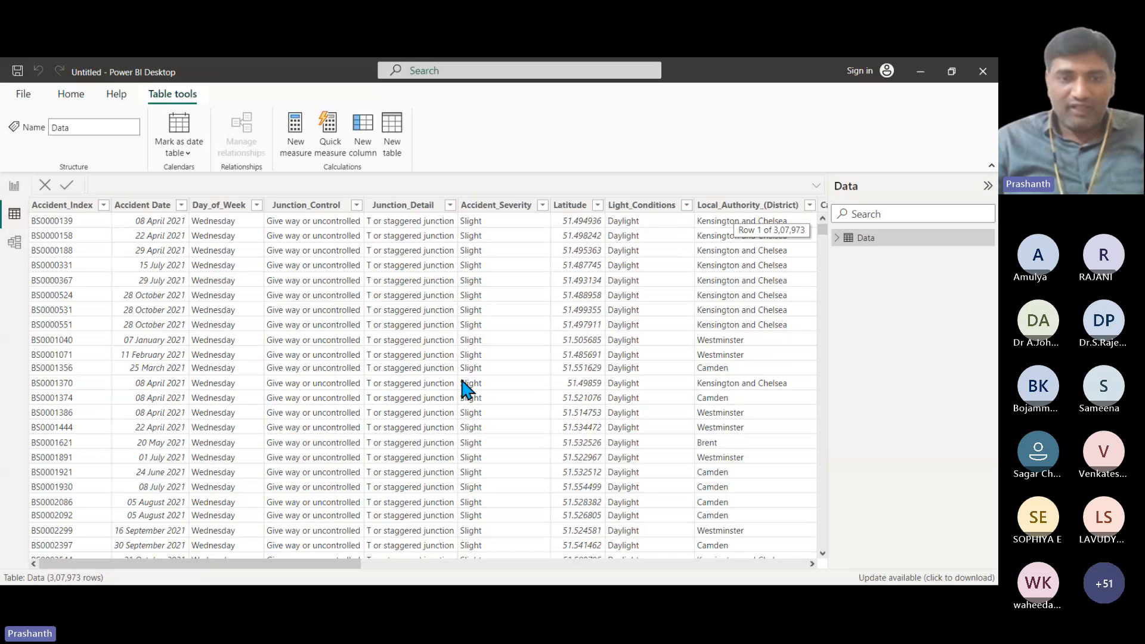
left_click_drag(340, 563, 706, 579)
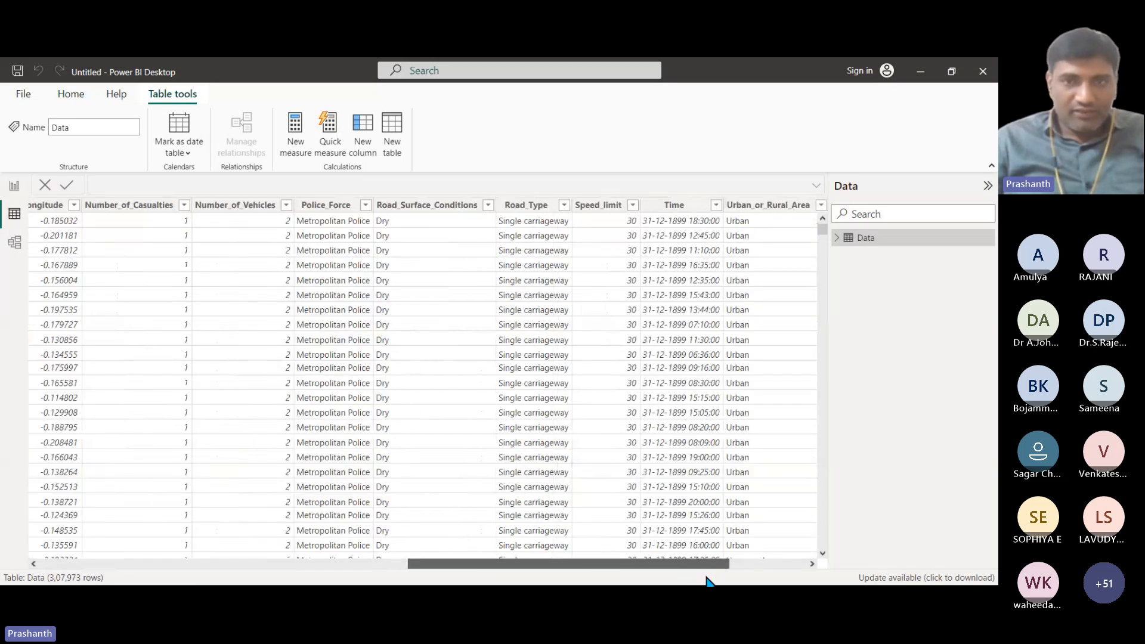
left_click_drag(707, 580, 238, 578)
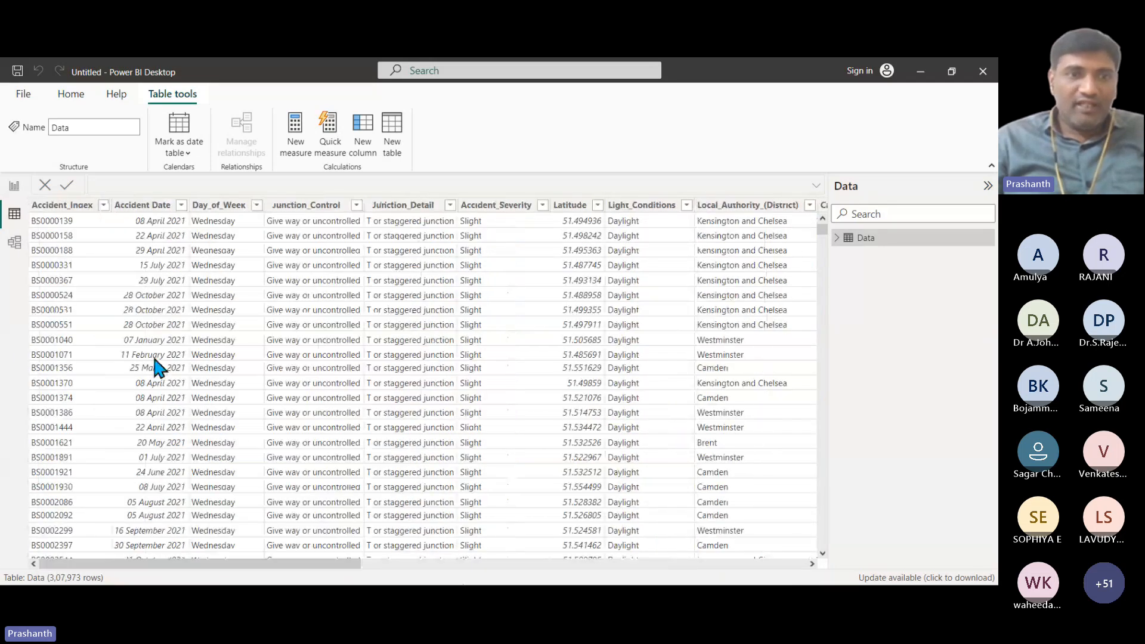
Inspect the Accident_Index, Accident Date and Day_of_Week columns for their data types and distinct values.
left_click(69, 207)
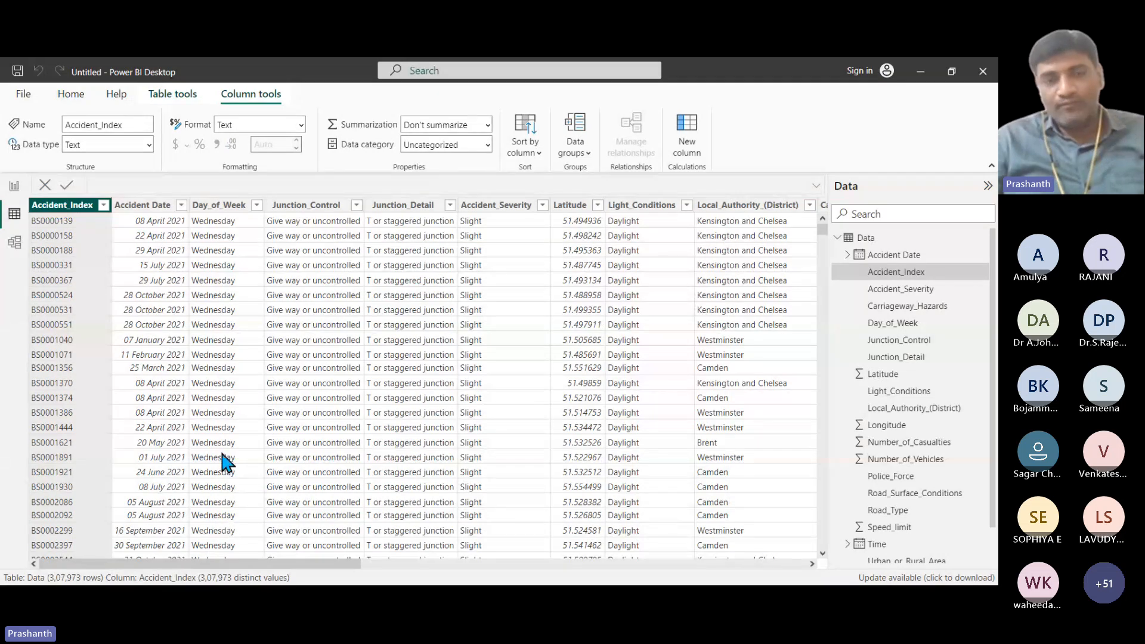
left_click(310, 399)
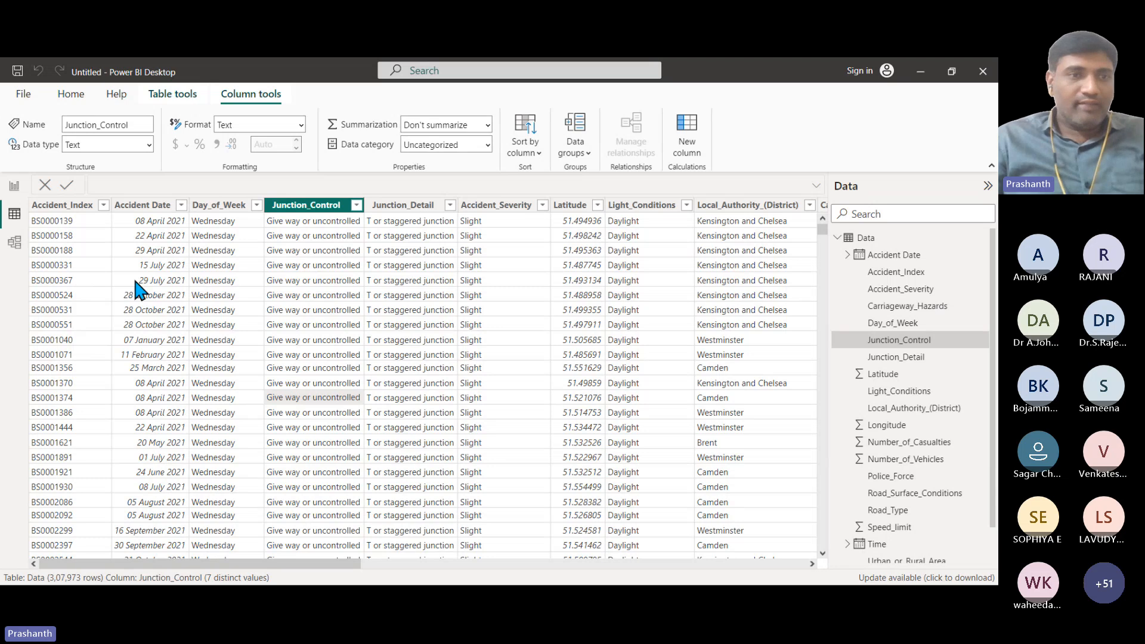
left_click(65, 210)
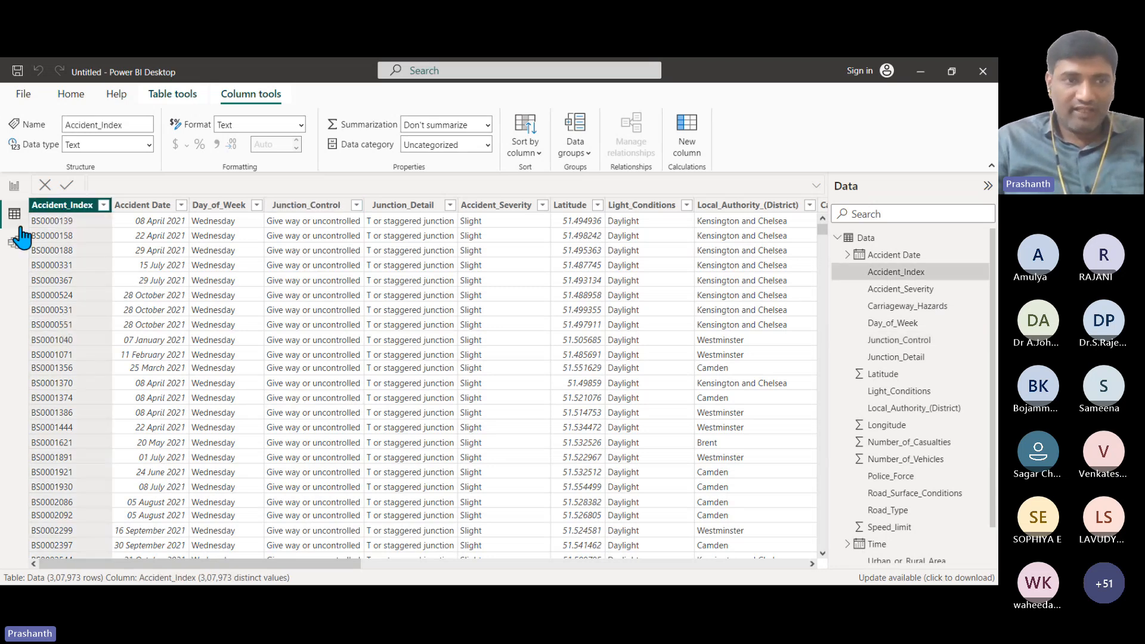
left_click(149, 207)
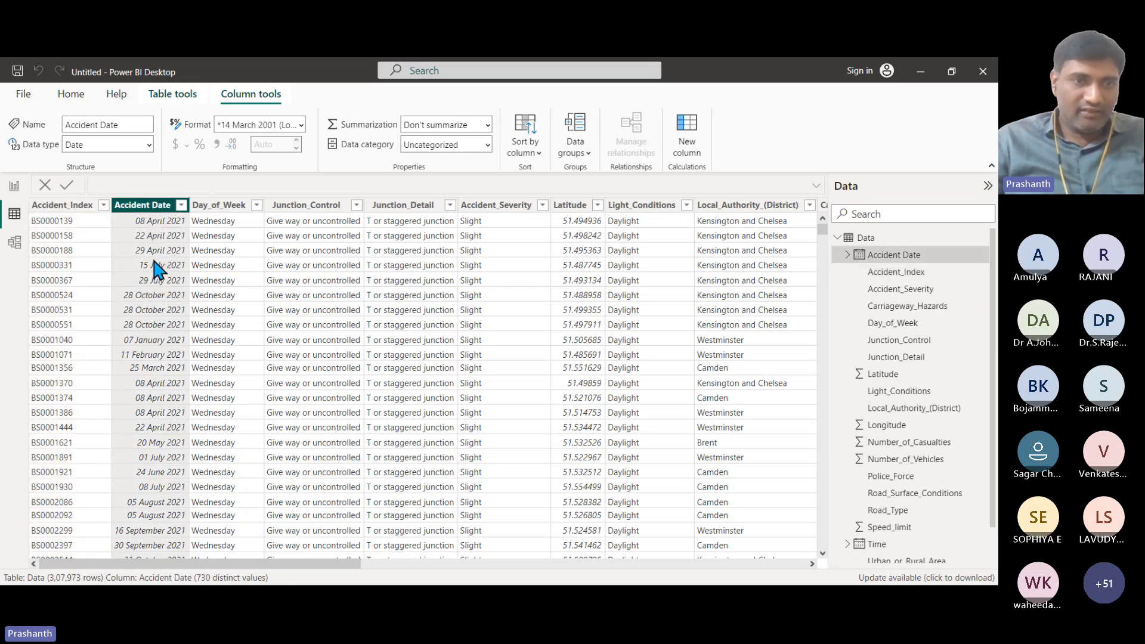
left_click(216, 207)
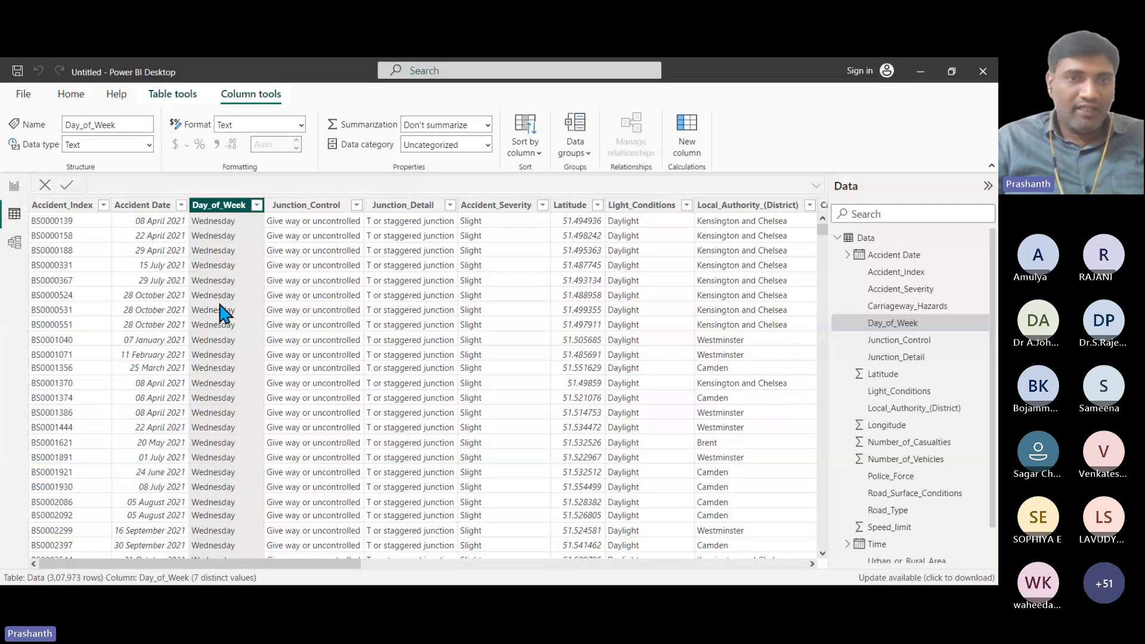
Review the distinct values in the Junction_Control and Junction_Detail columns without applying a filter.
left_click(321, 205)
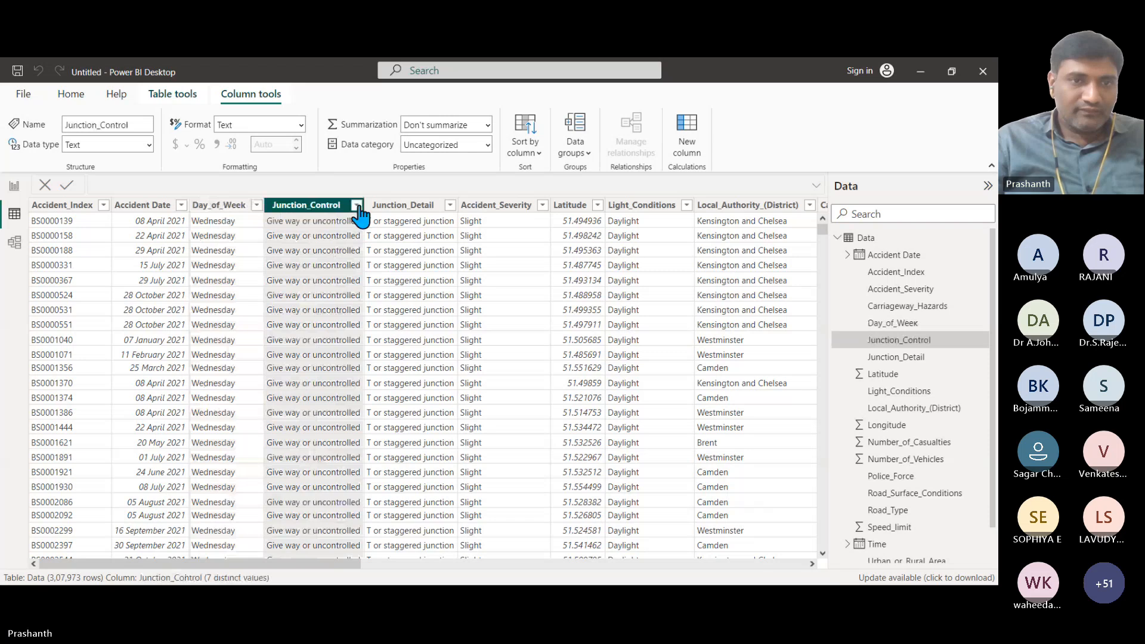
left_click(356, 205)
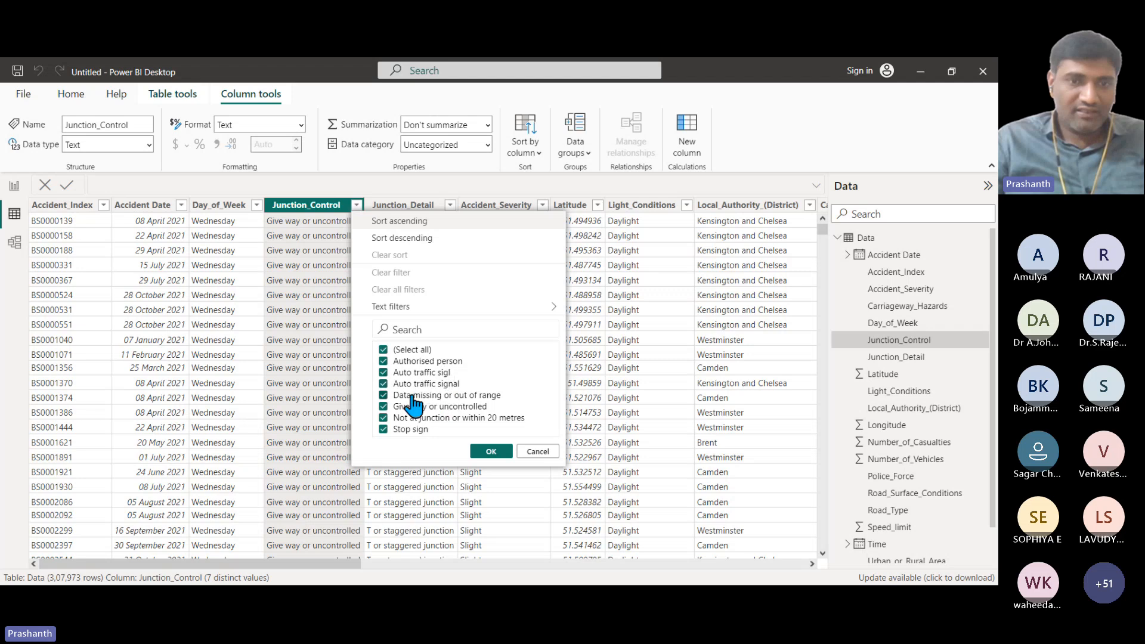
left_click(538, 452)
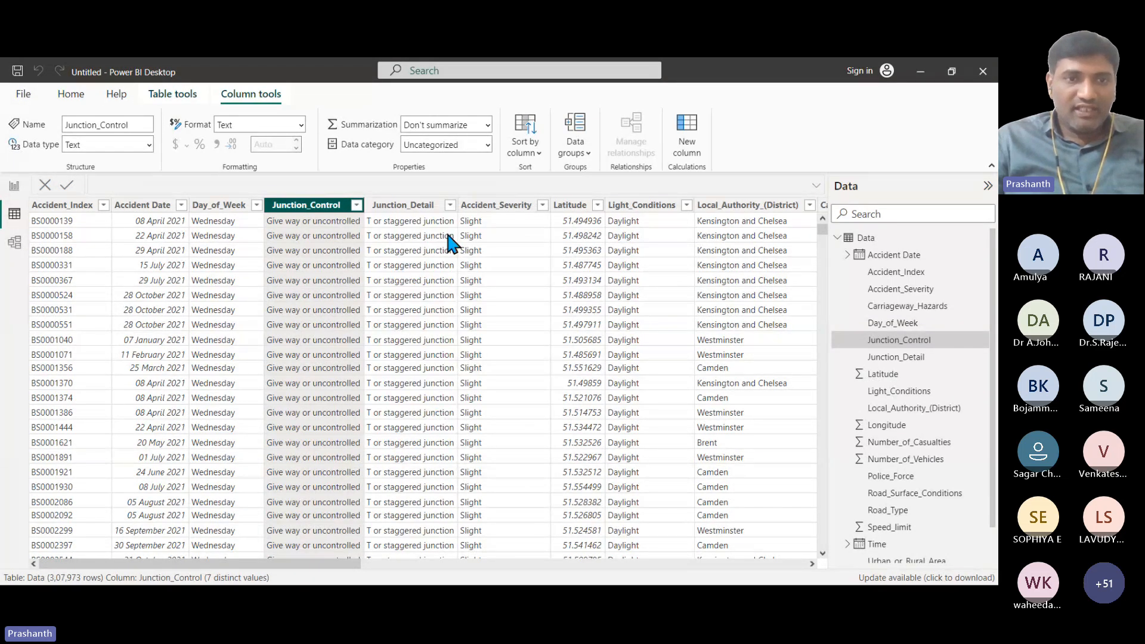
left_click(449, 205)
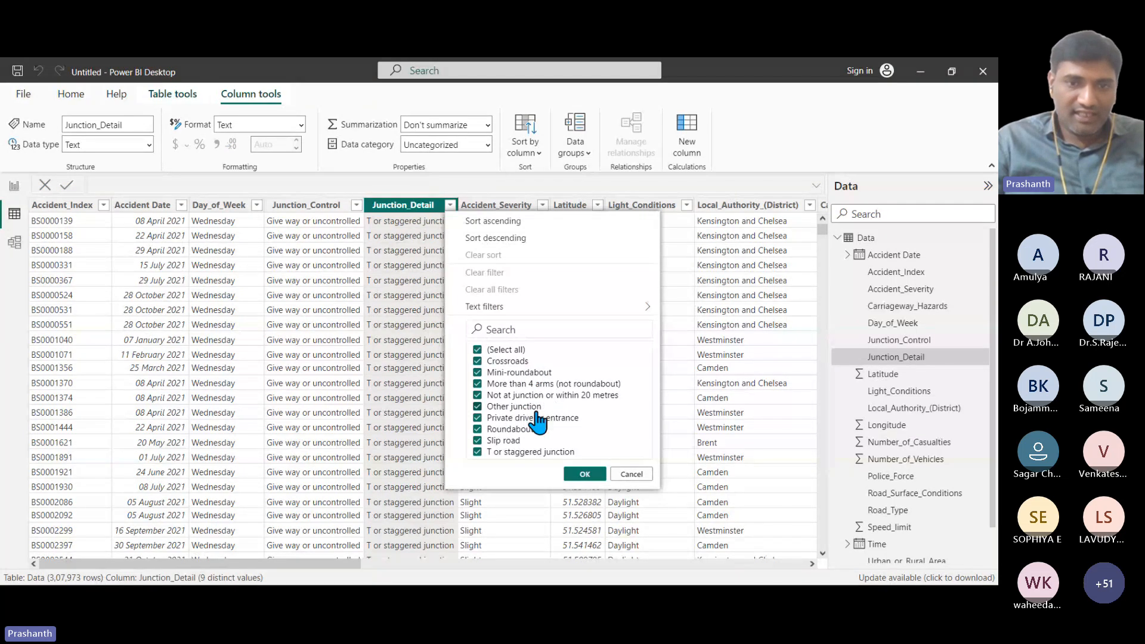
left_click(629, 474)
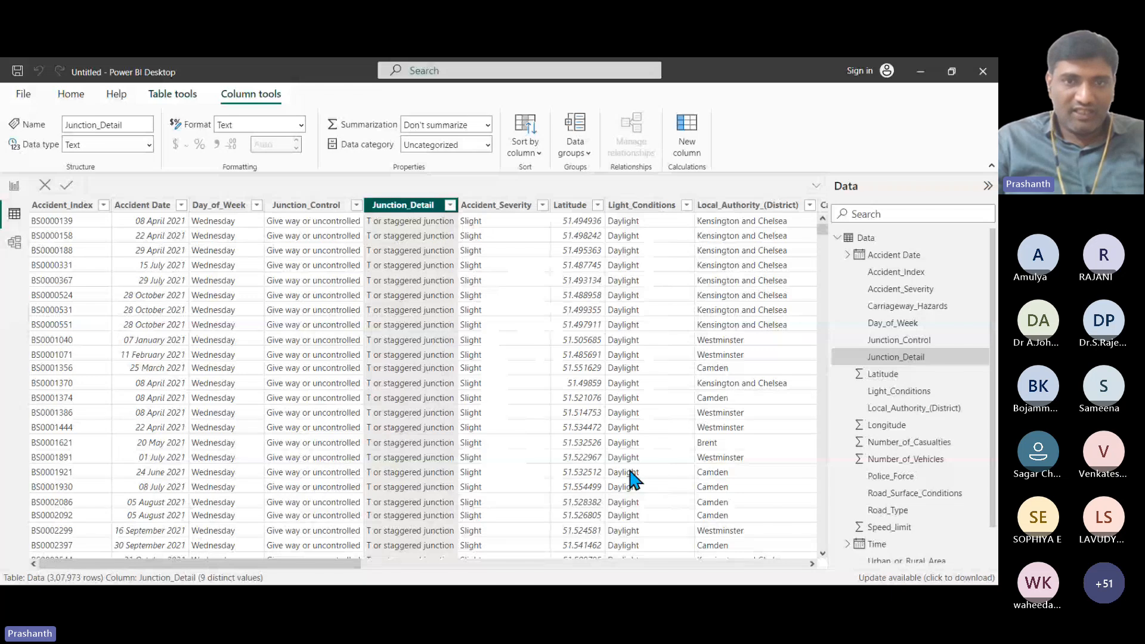
Check the Accident_Severity column's distinct values for misspelled categories and look at its available column commands.
left_click(541, 205)
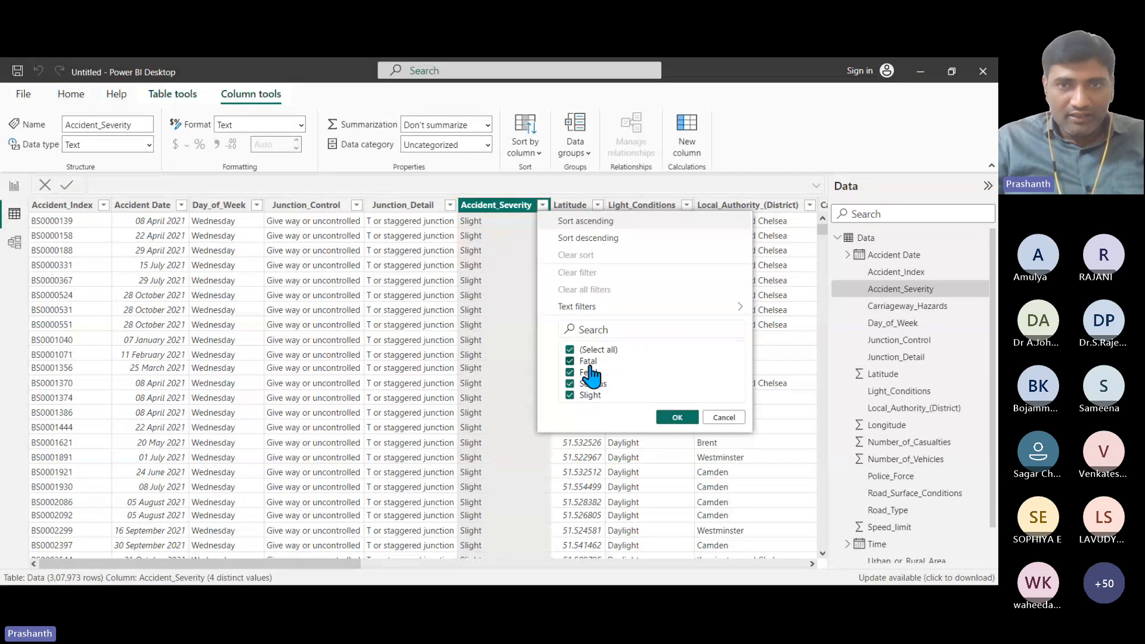
left_click(735, 420)
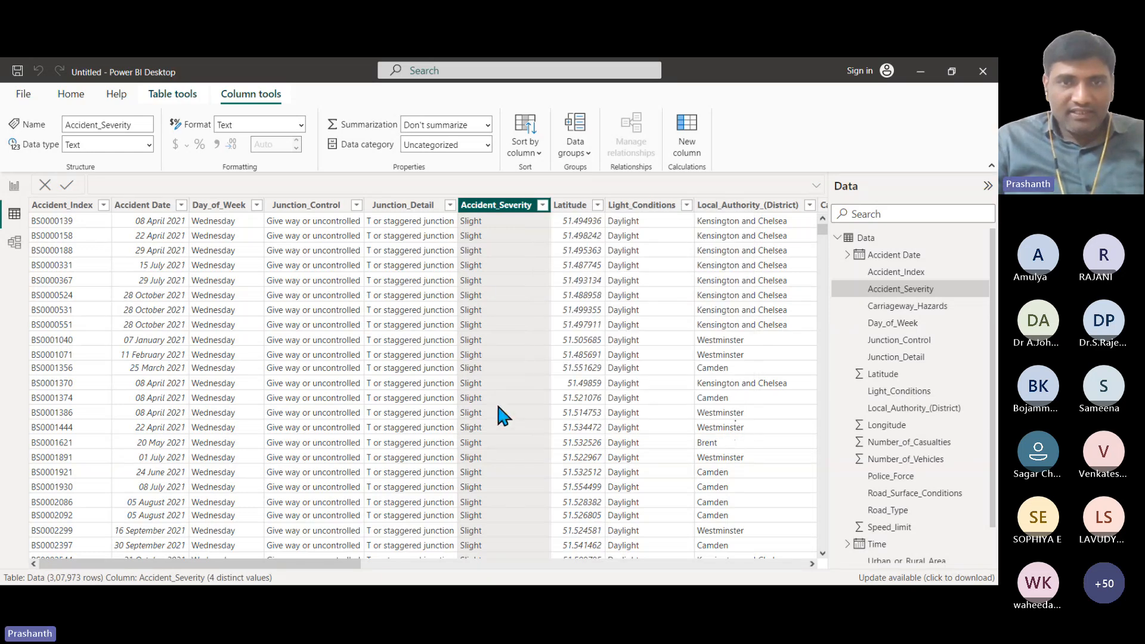
right_click(485, 204)
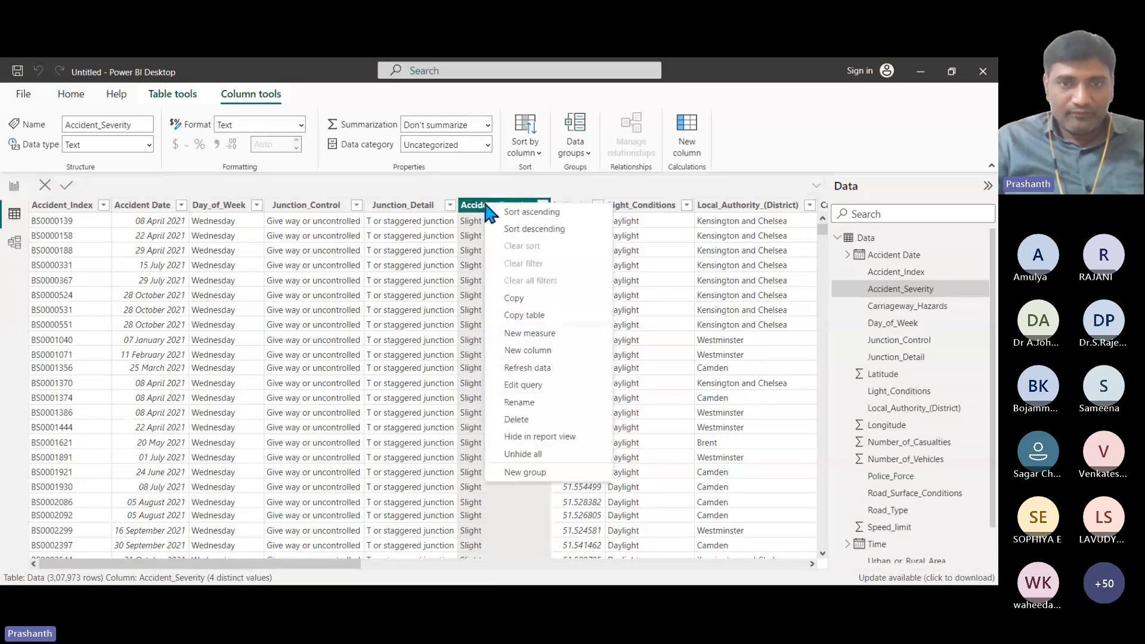
left_click(348, 344)
Switch to the report canvas and back to the table data, and recheck the distinct Accident_Severity values.
left_click(13, 187)
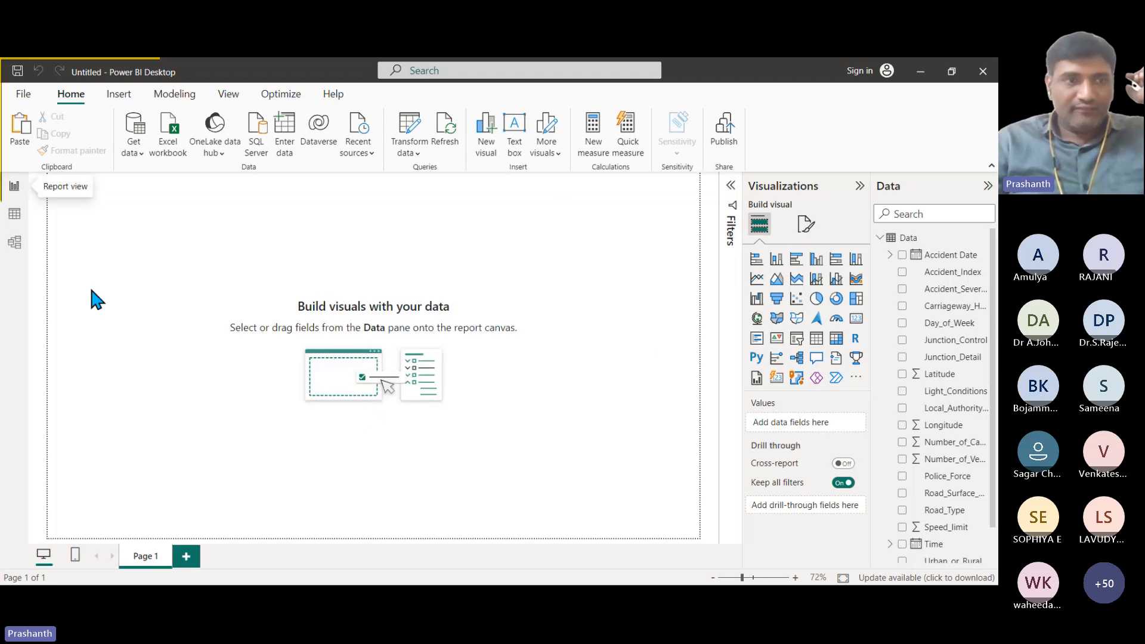
left_click(12, 216)
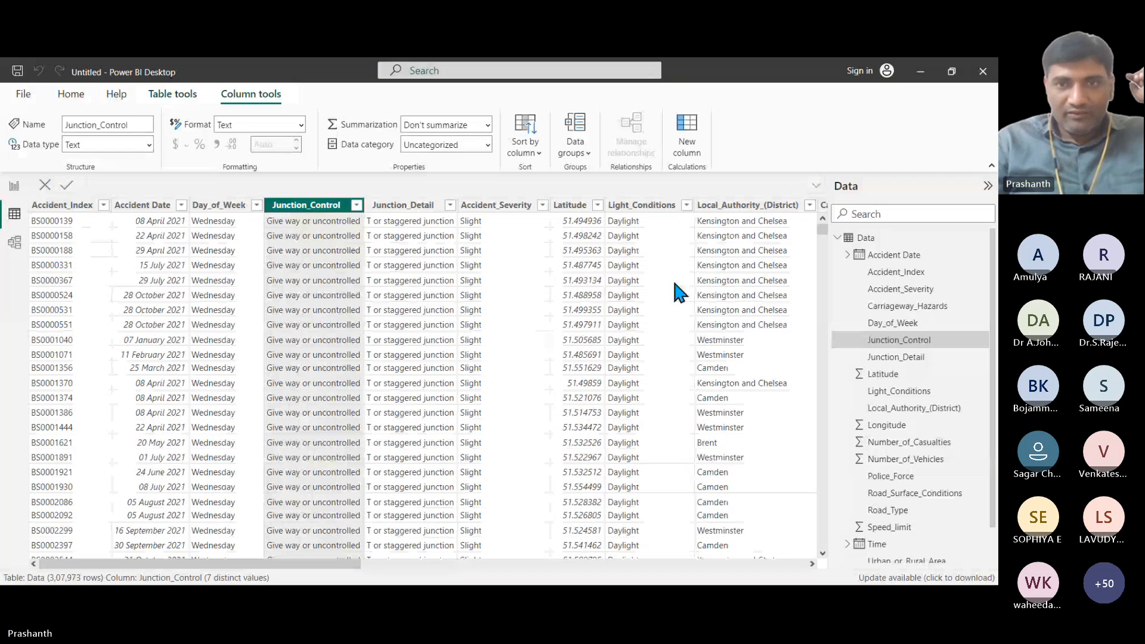
left_click(542, 205)
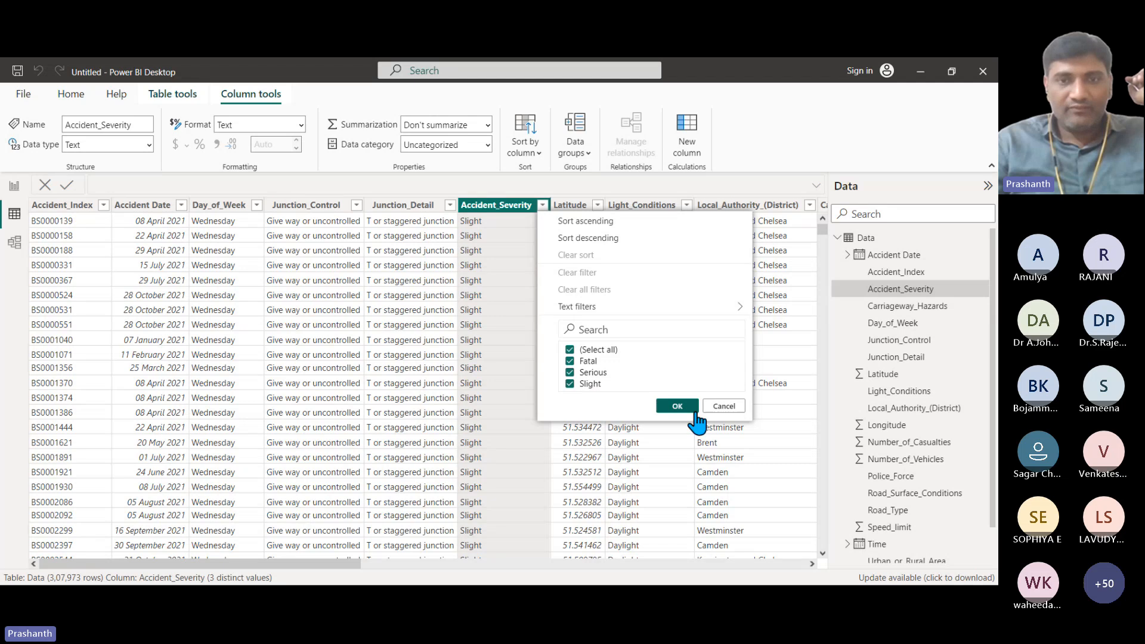
left_click(724, 408)
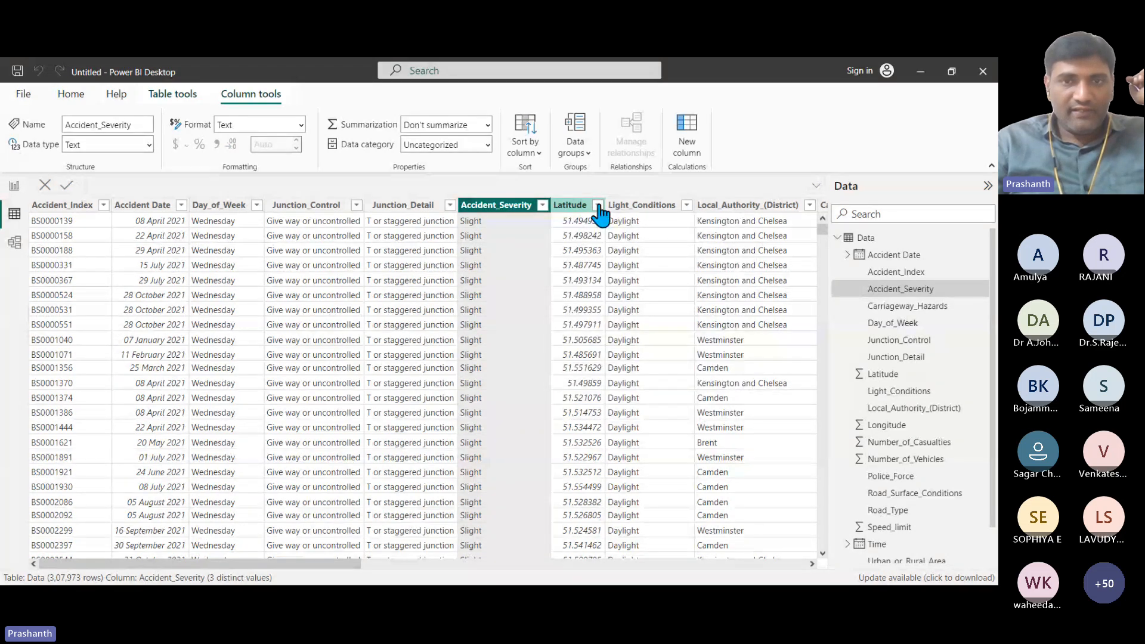
Examine the coordinate values in the Latitude and Longitude columns.
left_click(597, 205)
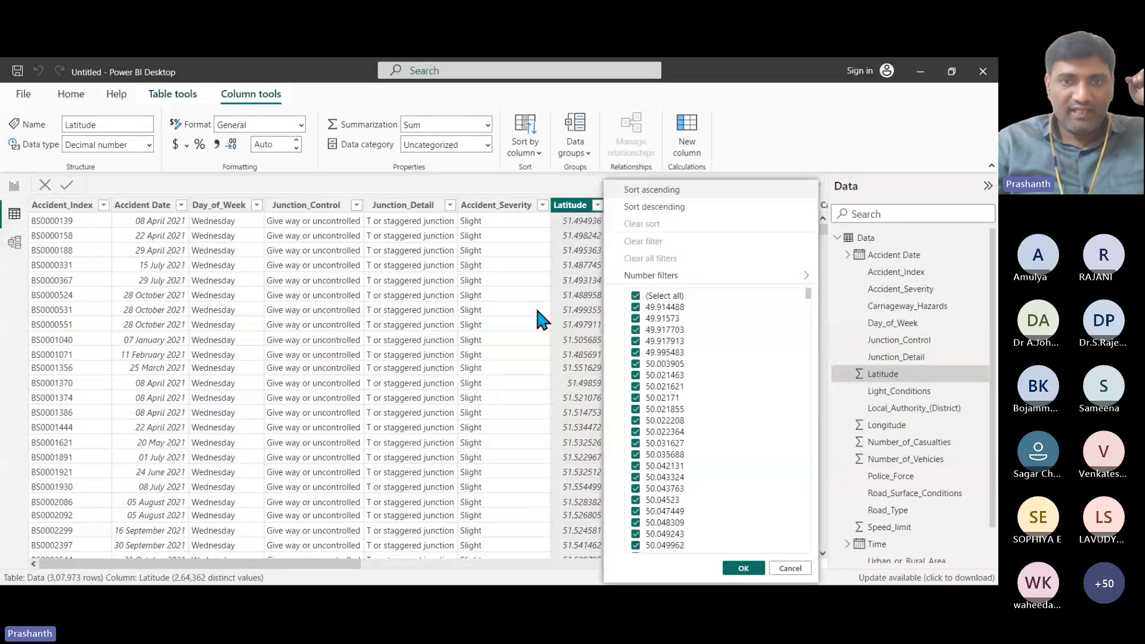
left_click(537, 311)
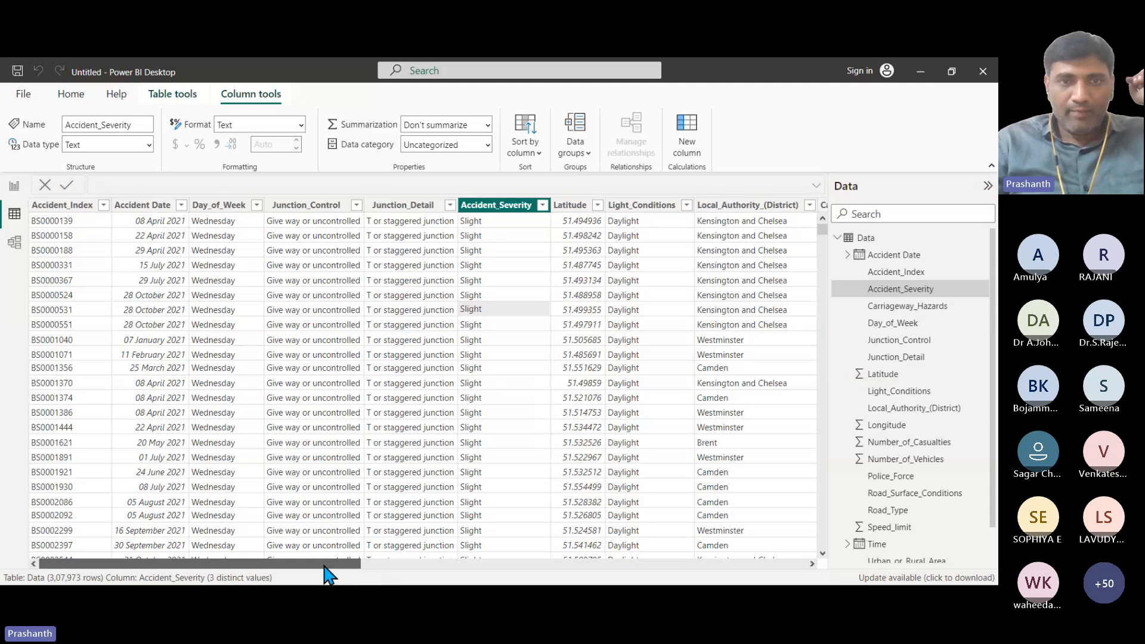
left_click_drag(325, 564, 491, 565)
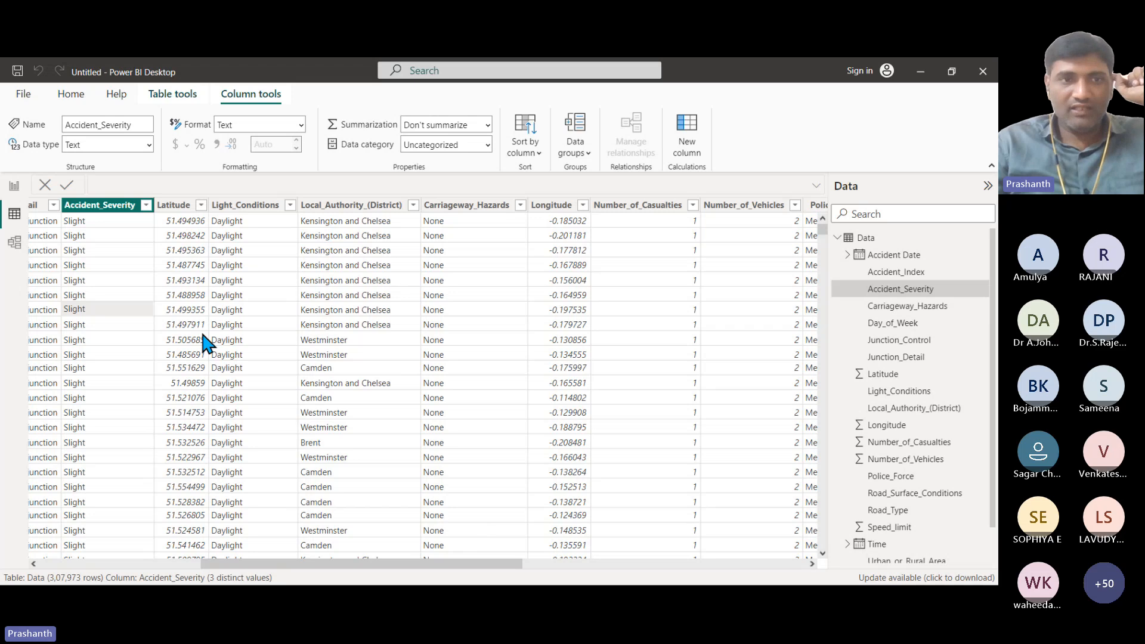
left_click(563, 207)
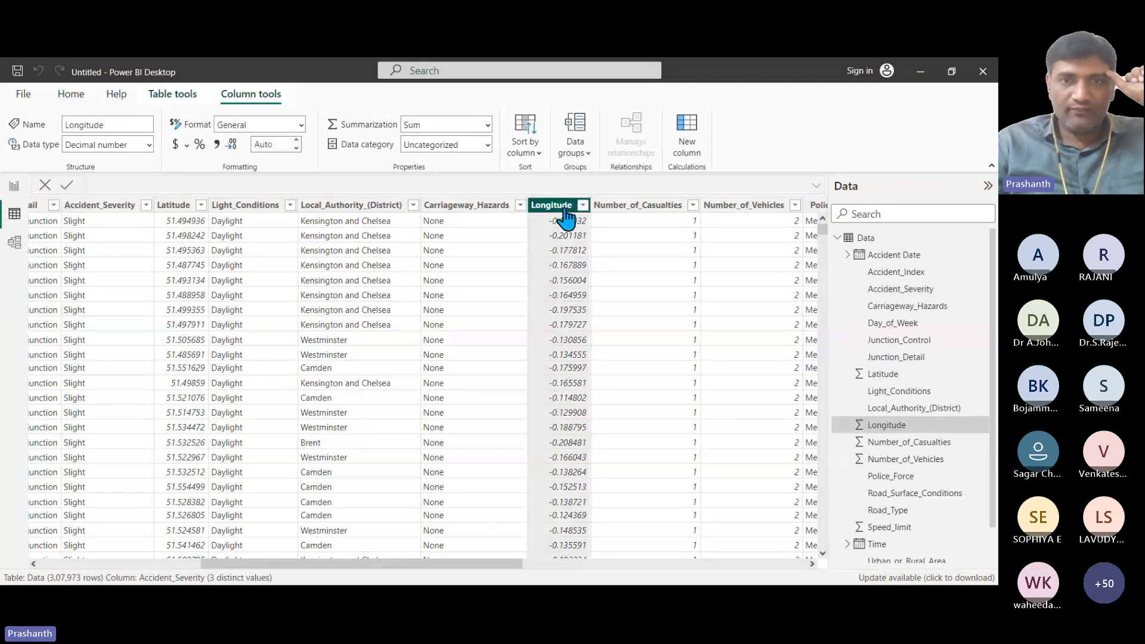
Review the distinct values in the Light_Conditions and Local_Authority_(District) columns without filtering them.
left_click(291, 206)
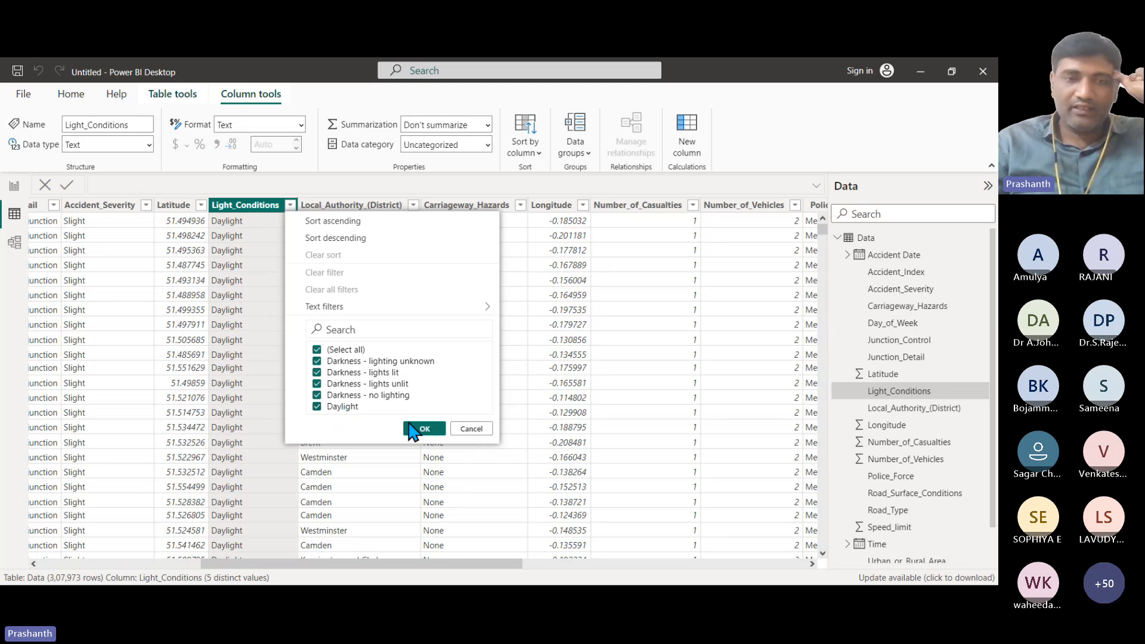
left_click(470, 430)
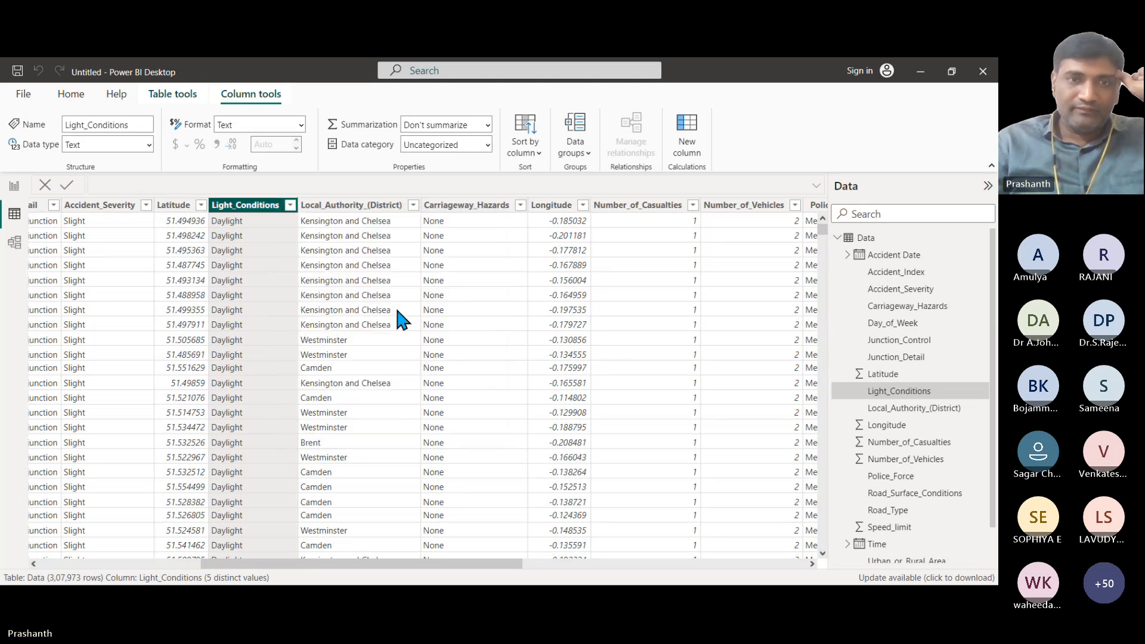
left_click(412, 208)
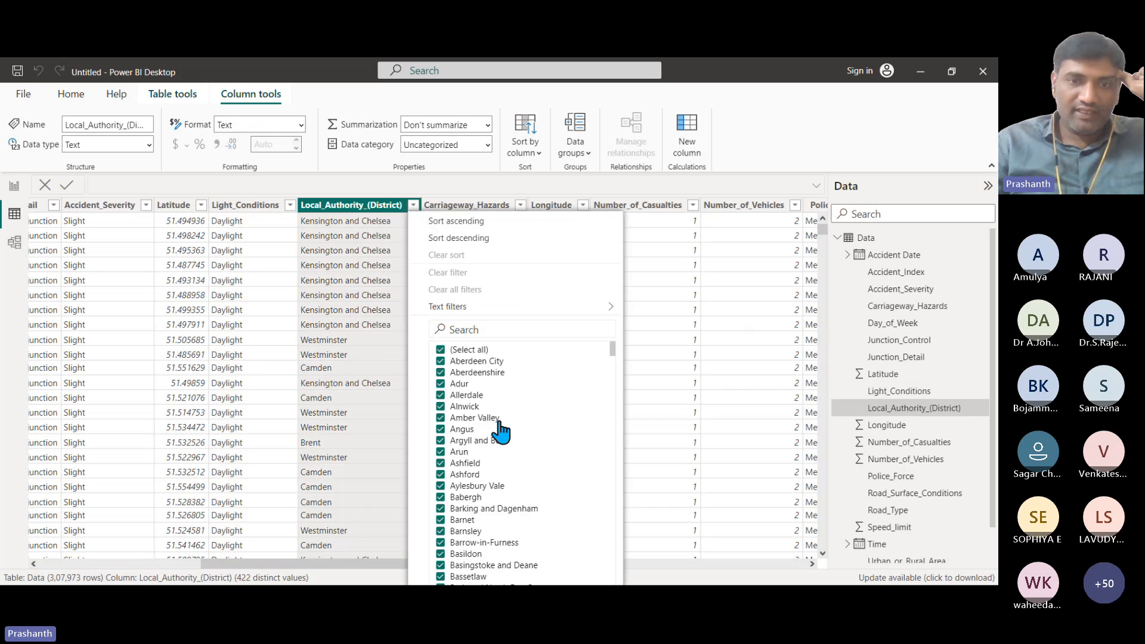
left_click(386, 398)
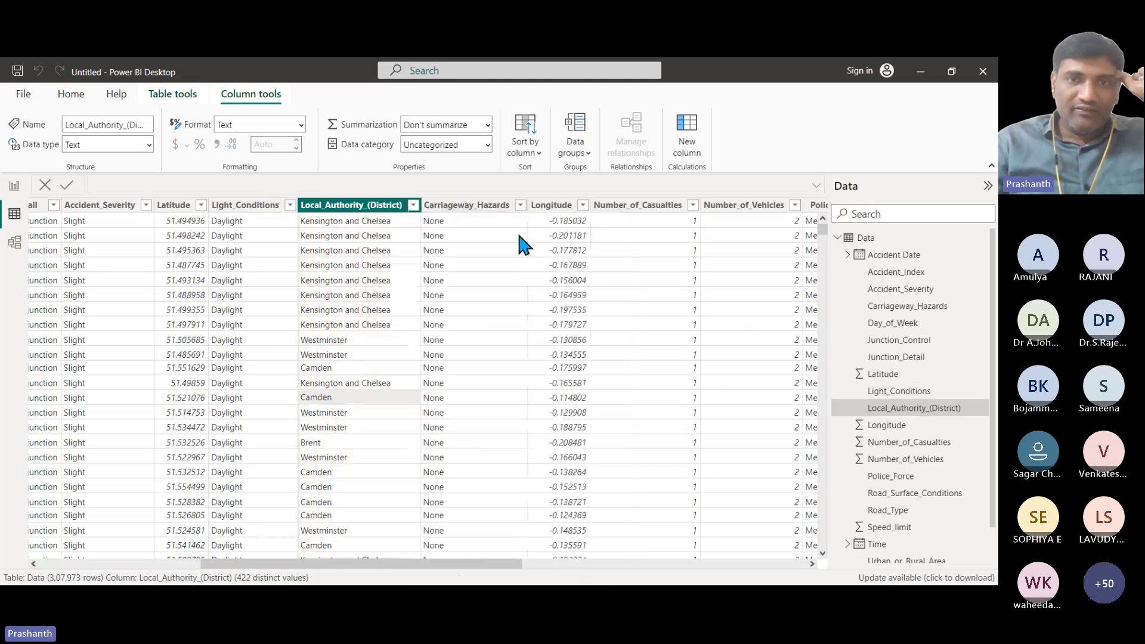
Review the distinct values in the Carriageway_Hazards, Number_of_Casualties and Number_of_Vehicles columns without filtering them.
left_click(520, 205)
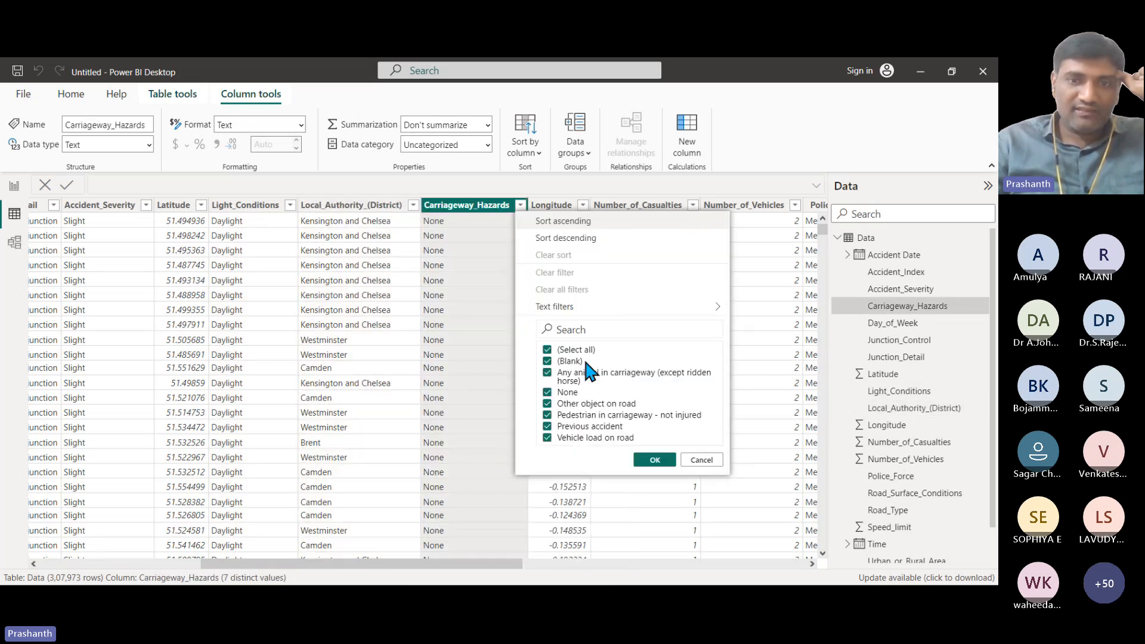
left_click(701, 460)
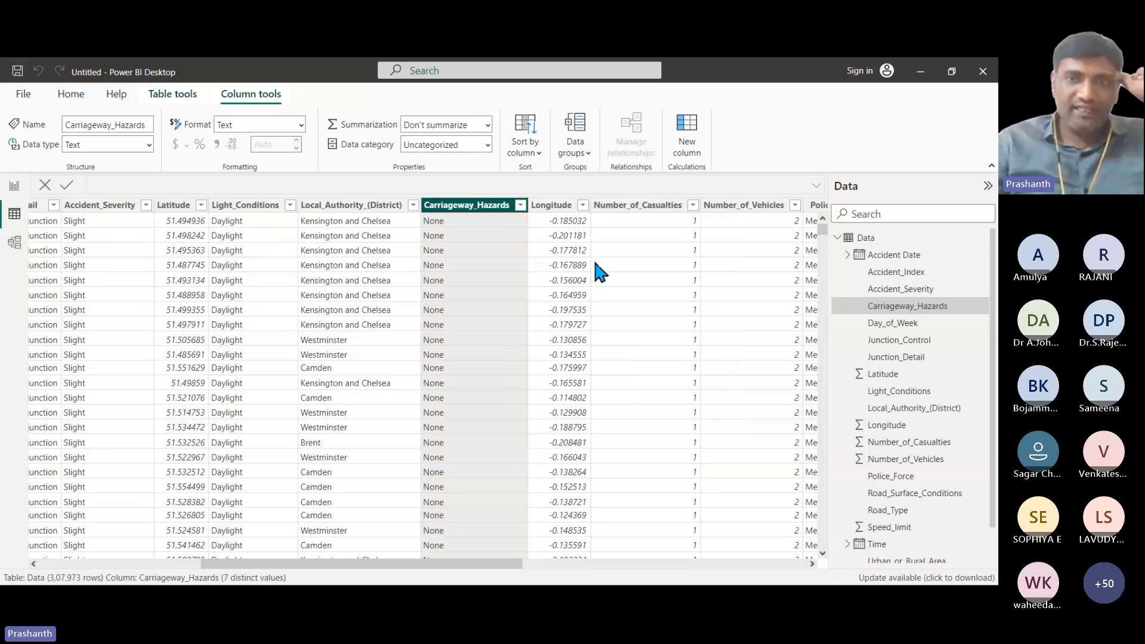
left_click(692, 205)
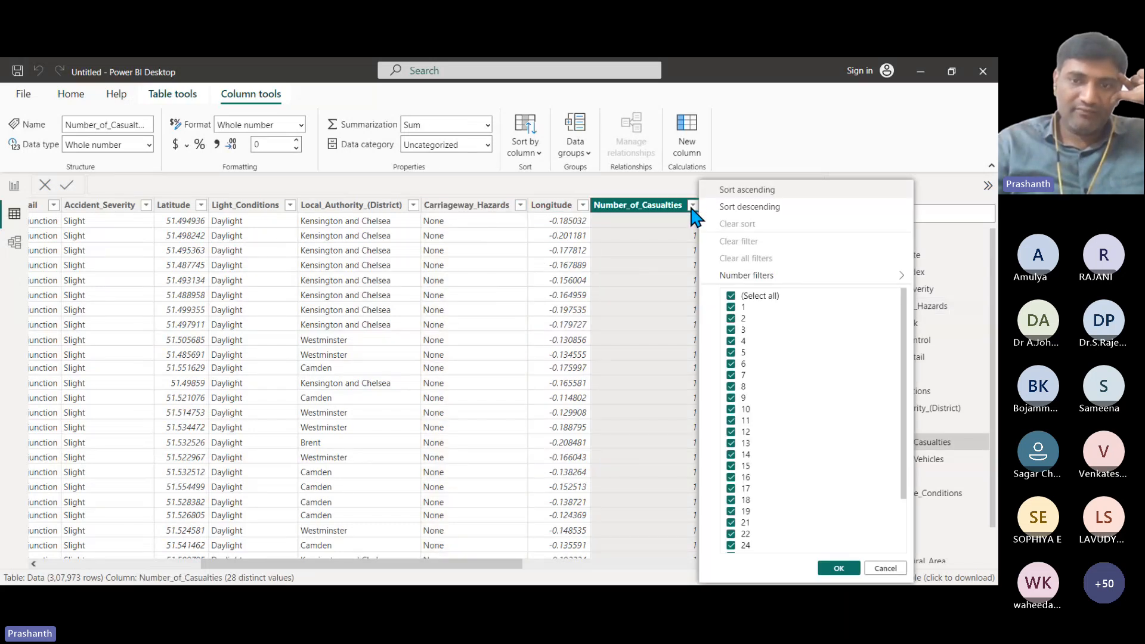
left_click(629, 215)
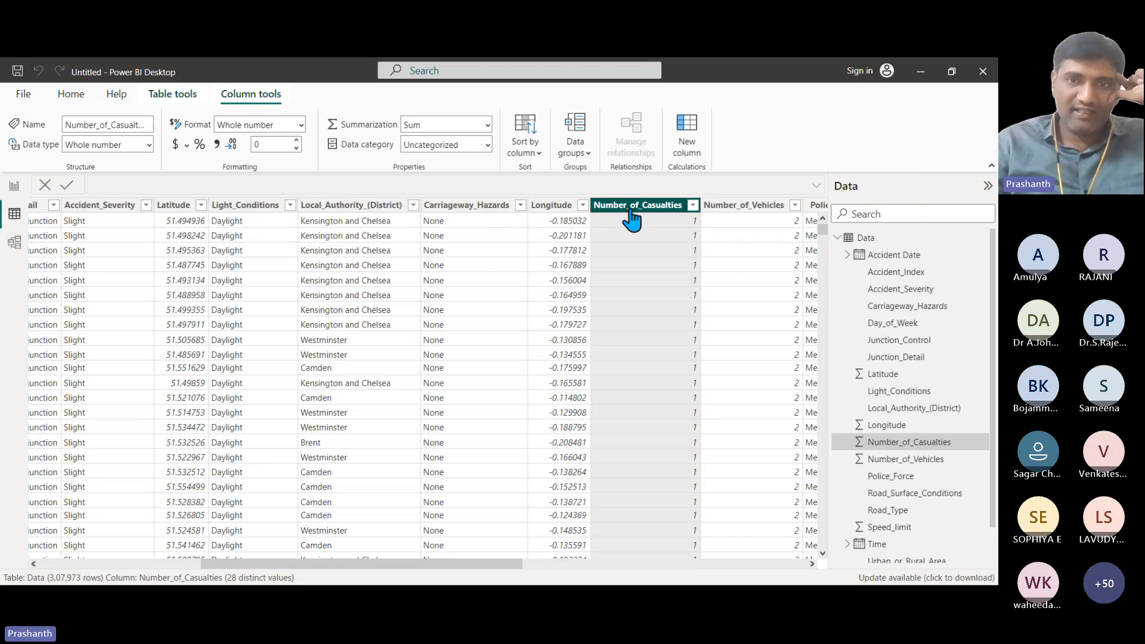
left_click(795, 205)
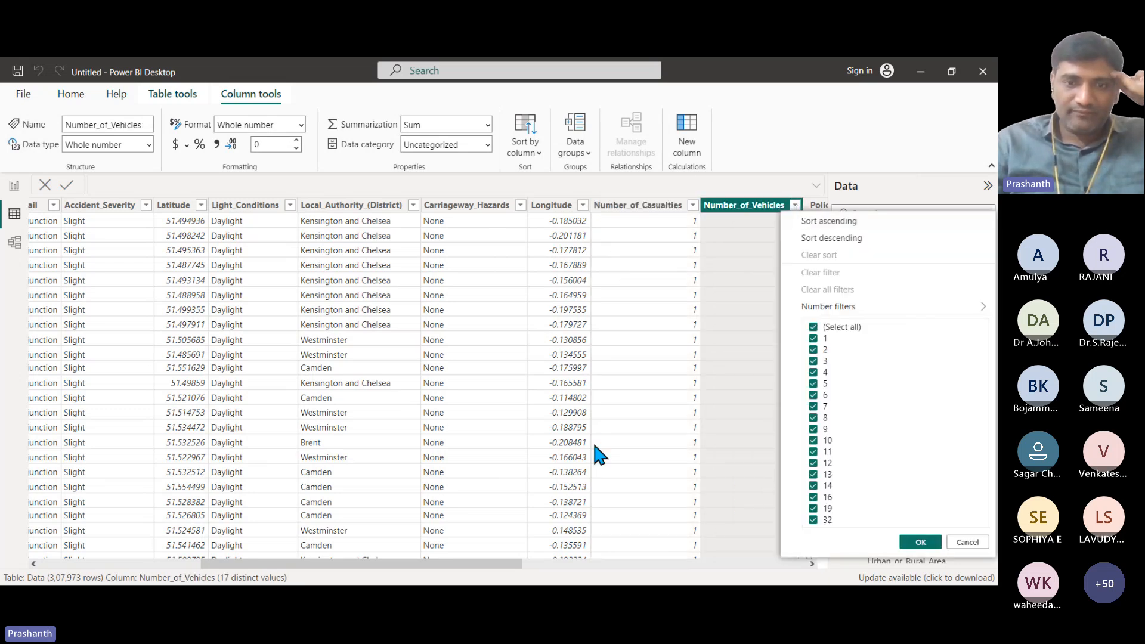
left_click(535, 558)
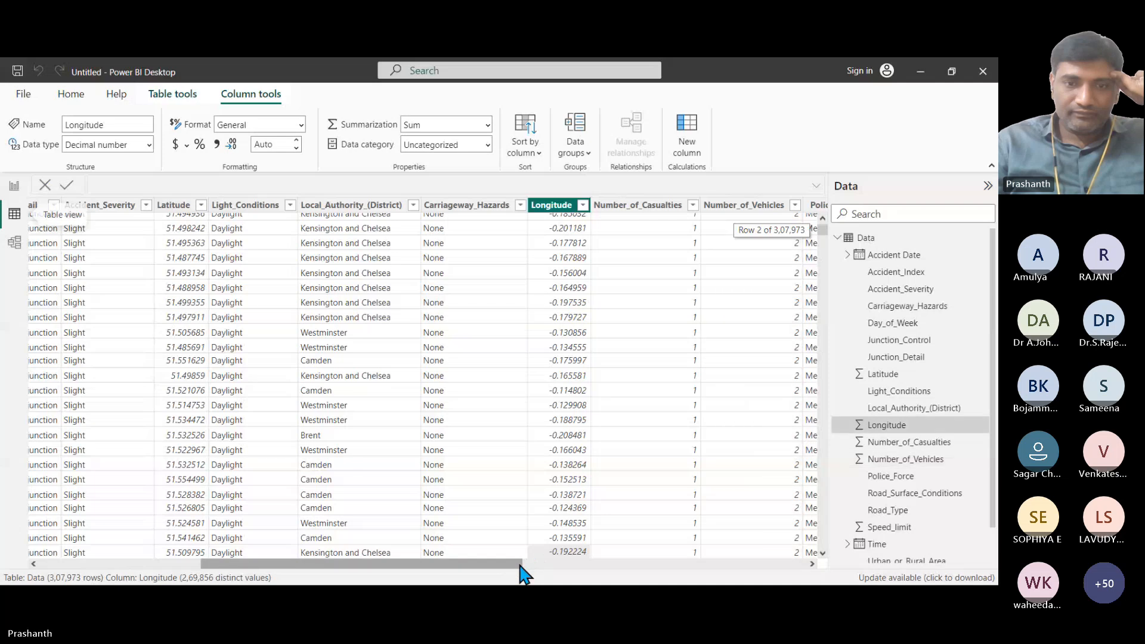
Check the distinct values in the Police_Force and Road_Surface_Conditions columns, keeping every value included.
left_click_drag(520, 562, 710, 570)
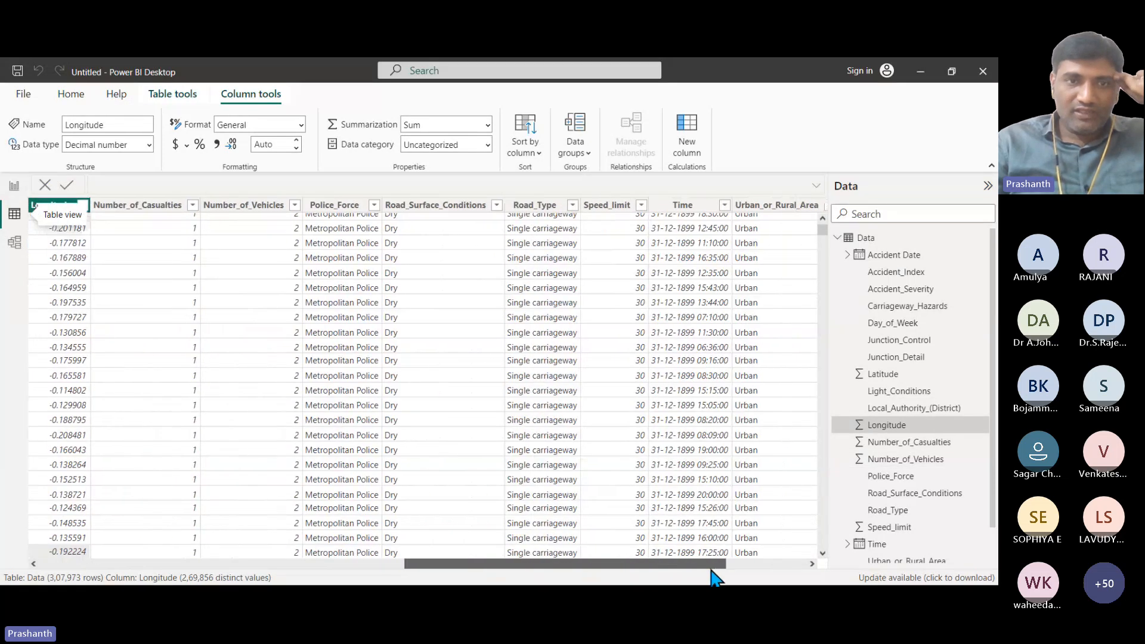
left_click(374, 208)
left_click(374, 206)
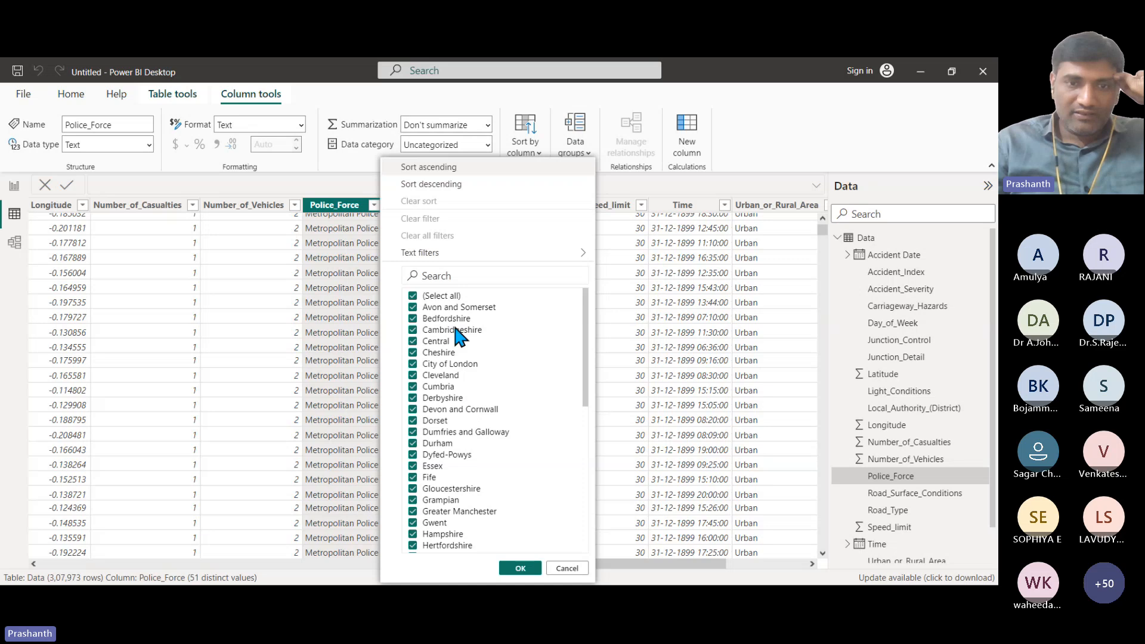
left_click(315, 378)
left_click(497, 205)
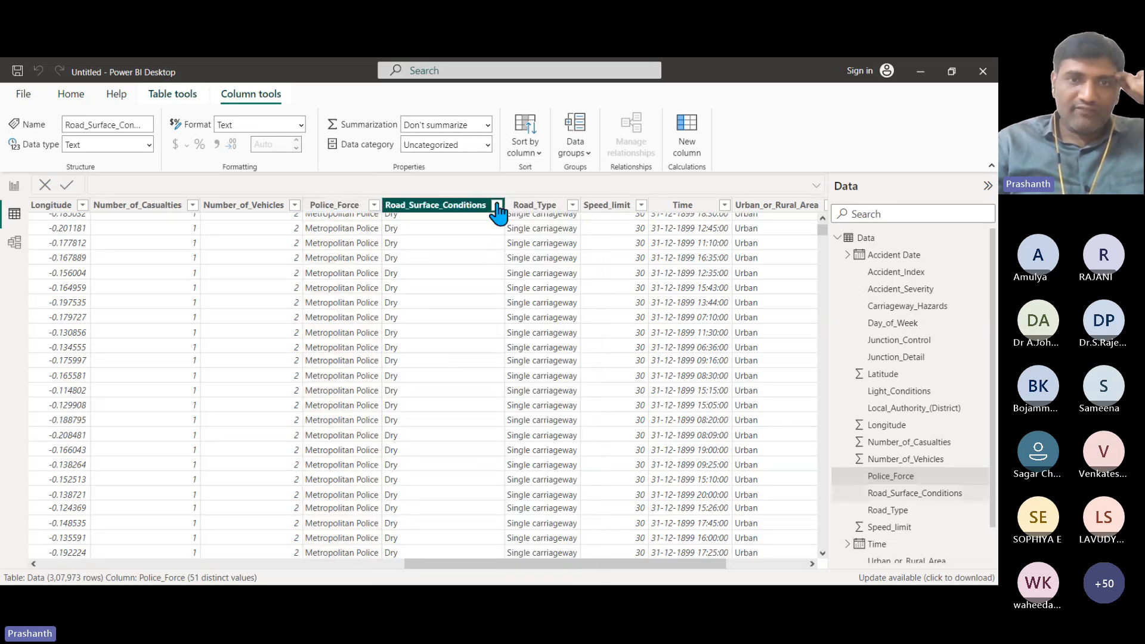
left_click(496, 206)
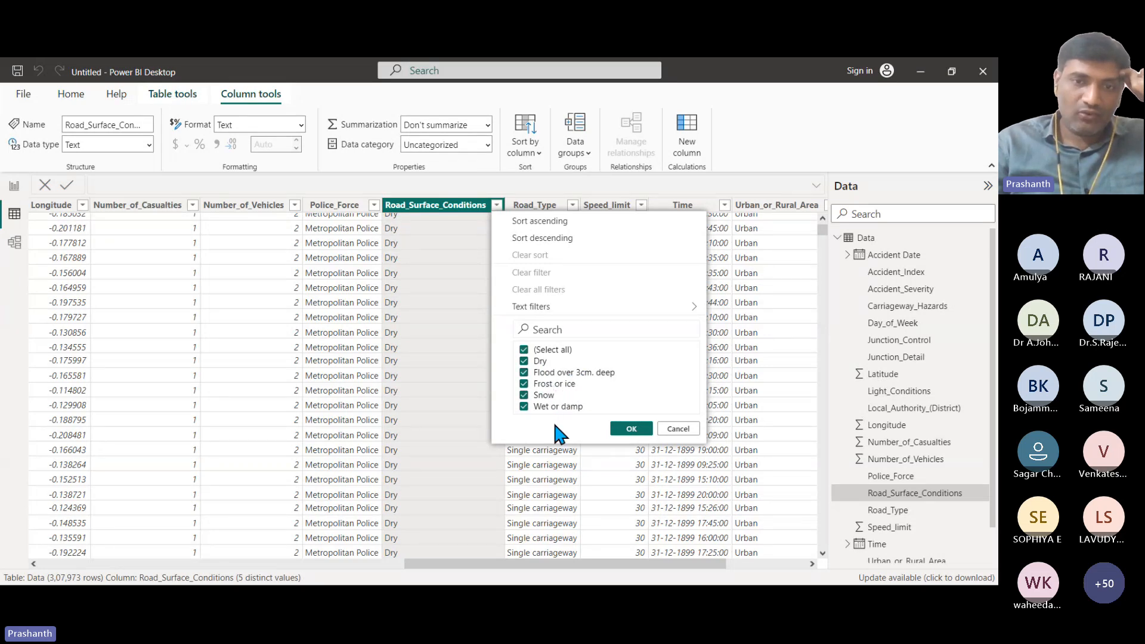
left_click(625, 429)
Inspect the Road_Type, Time and Urban_or_Rural_Area columns and their values without applying a filter.
left_click(572, 204)
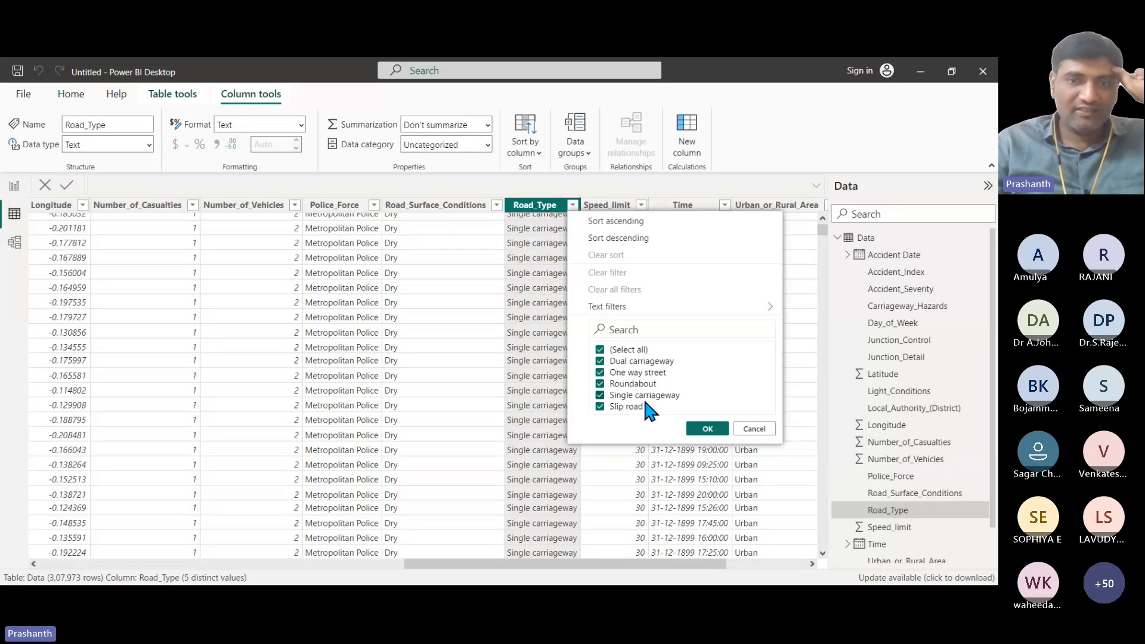
left_click(754, 428)
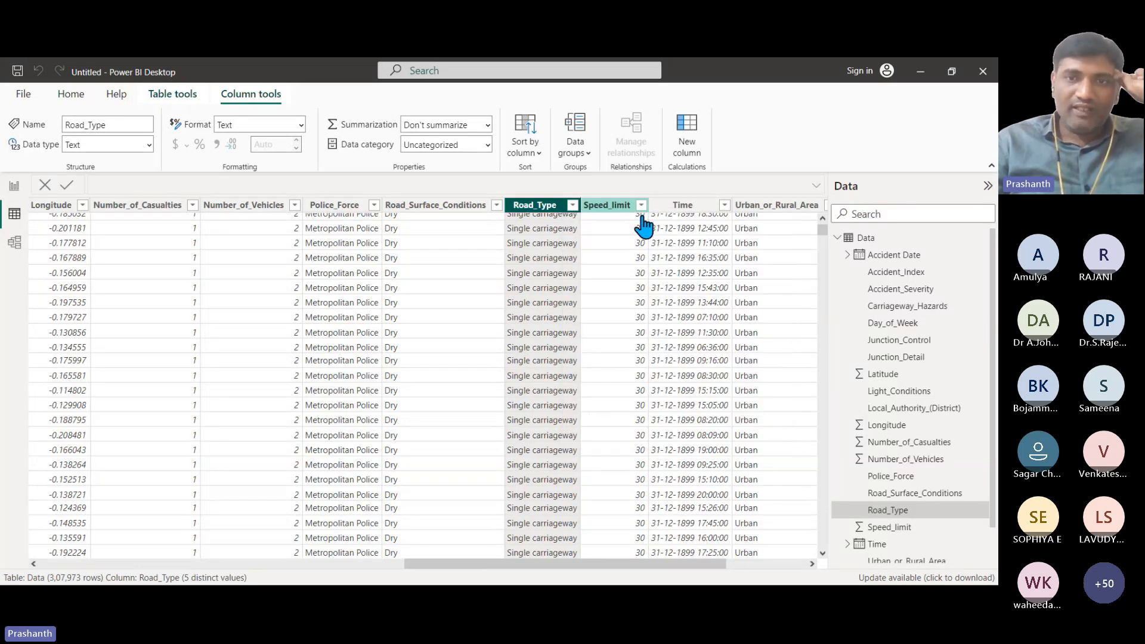
left_click(681, 209)
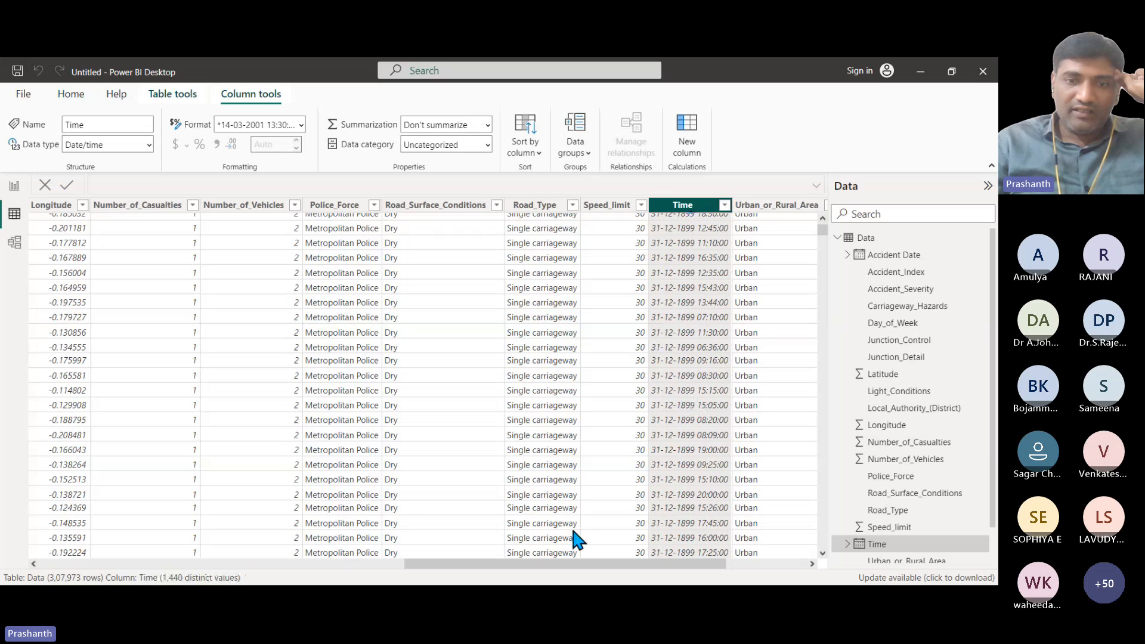
left_click(757, 212)
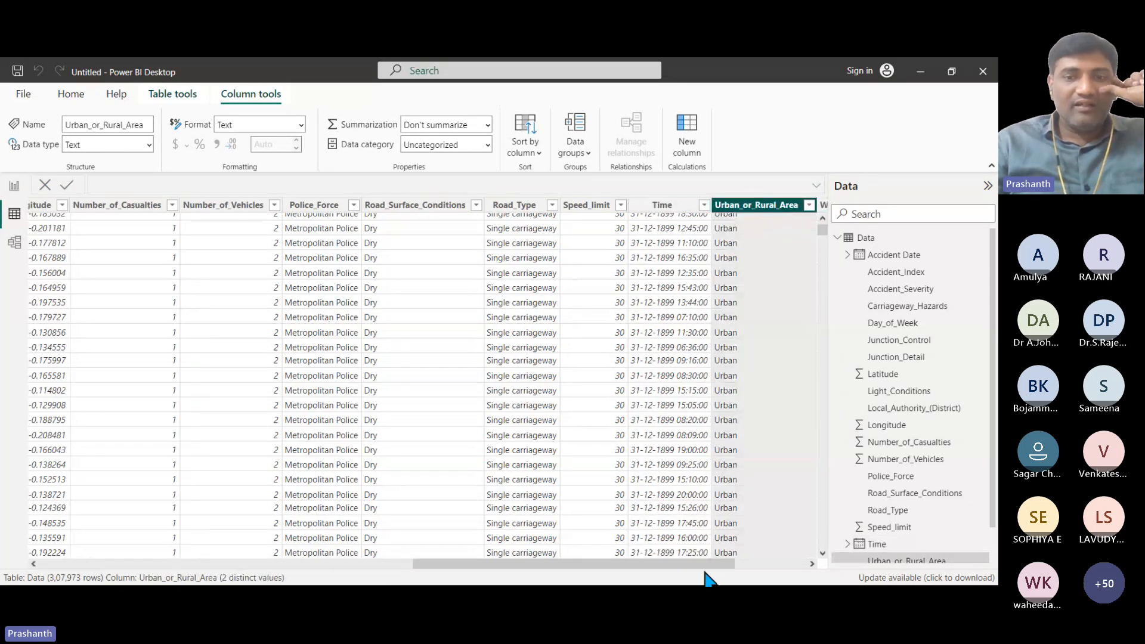
left_click_drag(710, 565, 825, 570)
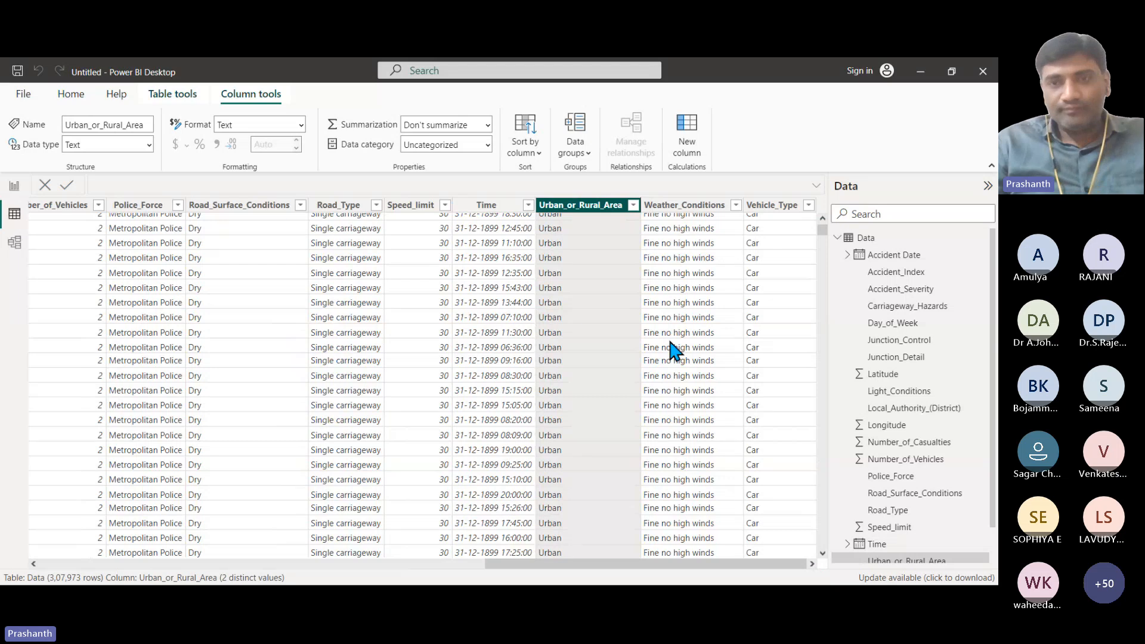
left_click(633, 205)
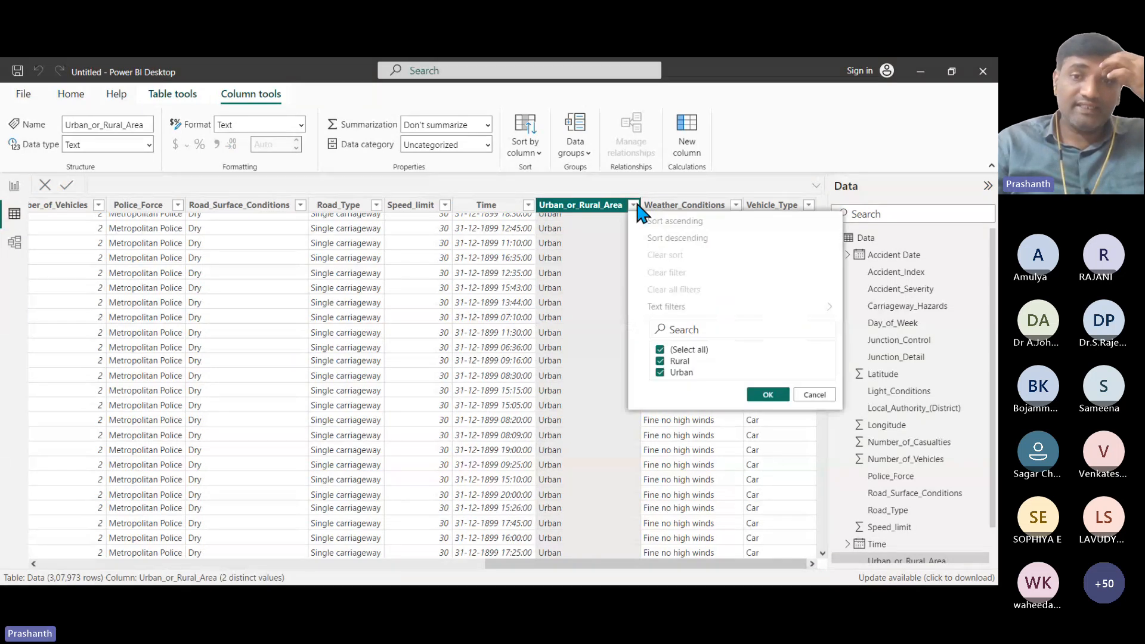
left_click(812, 395)
Review the distinct categories in the Weather_Conditions and Vehicle_Type columns without filtering them.
left_click(691, 205)
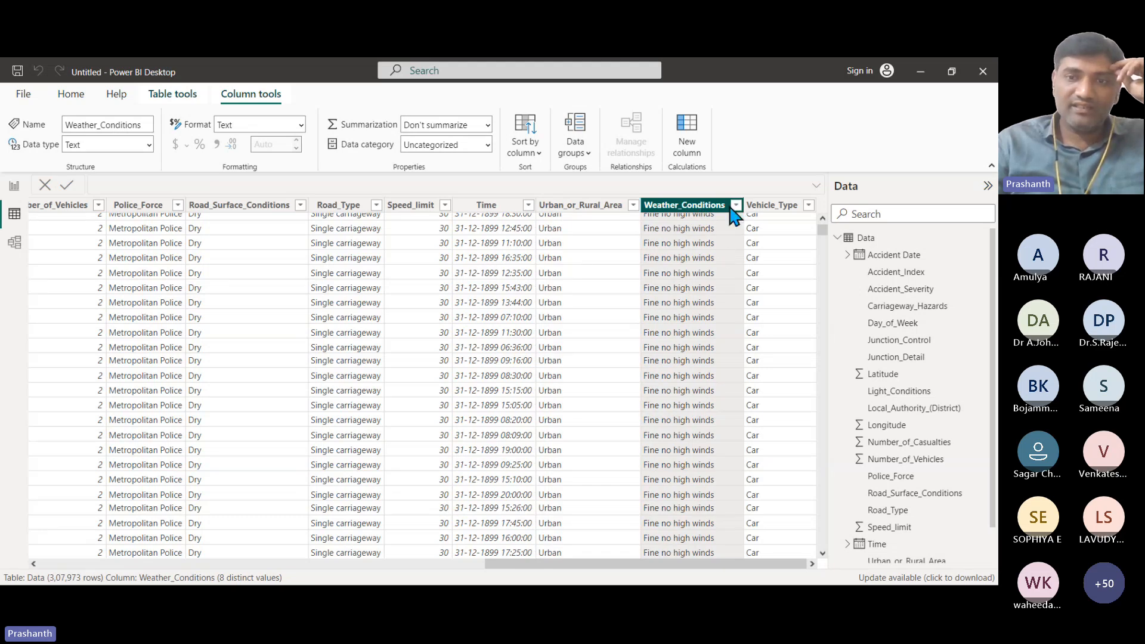
left_click(736, 205)
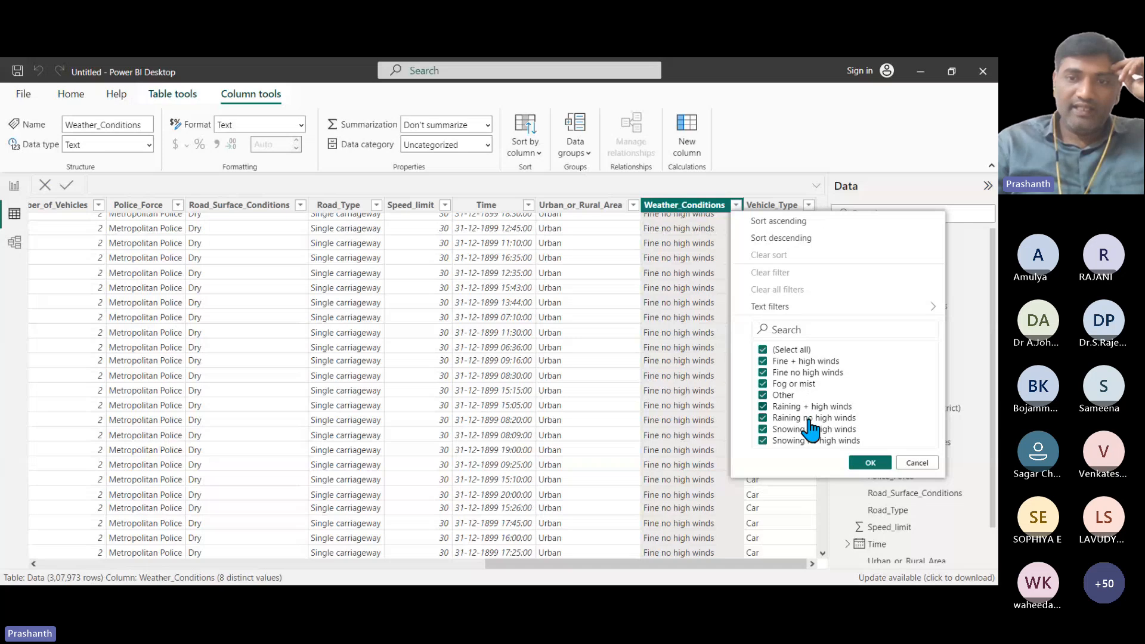
left_click(906, 465)
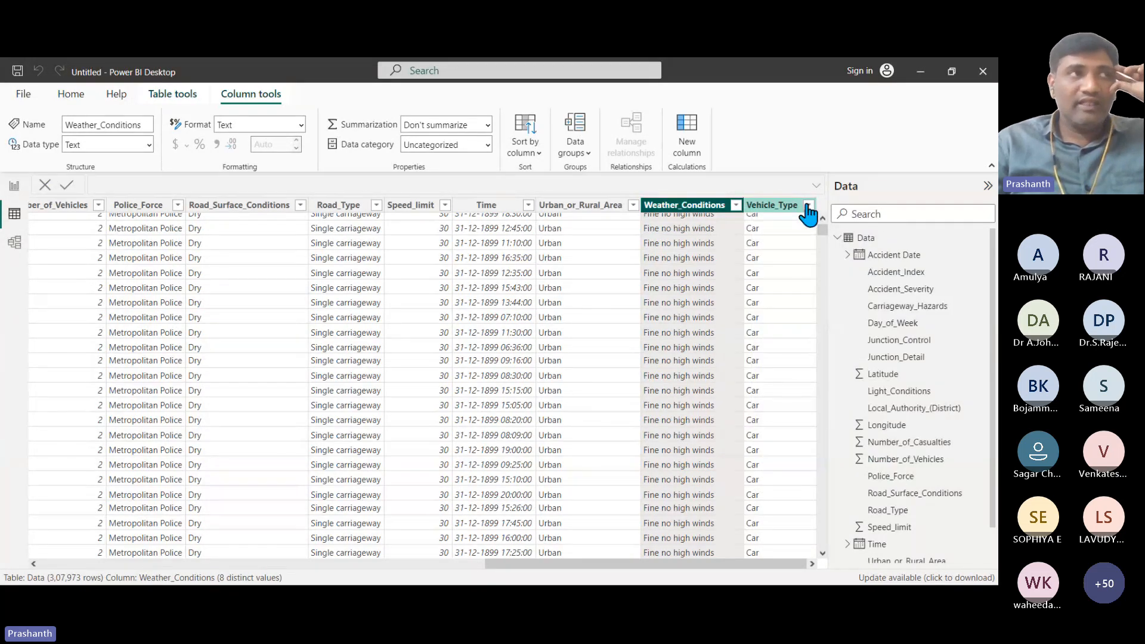
left_click(807, 207)
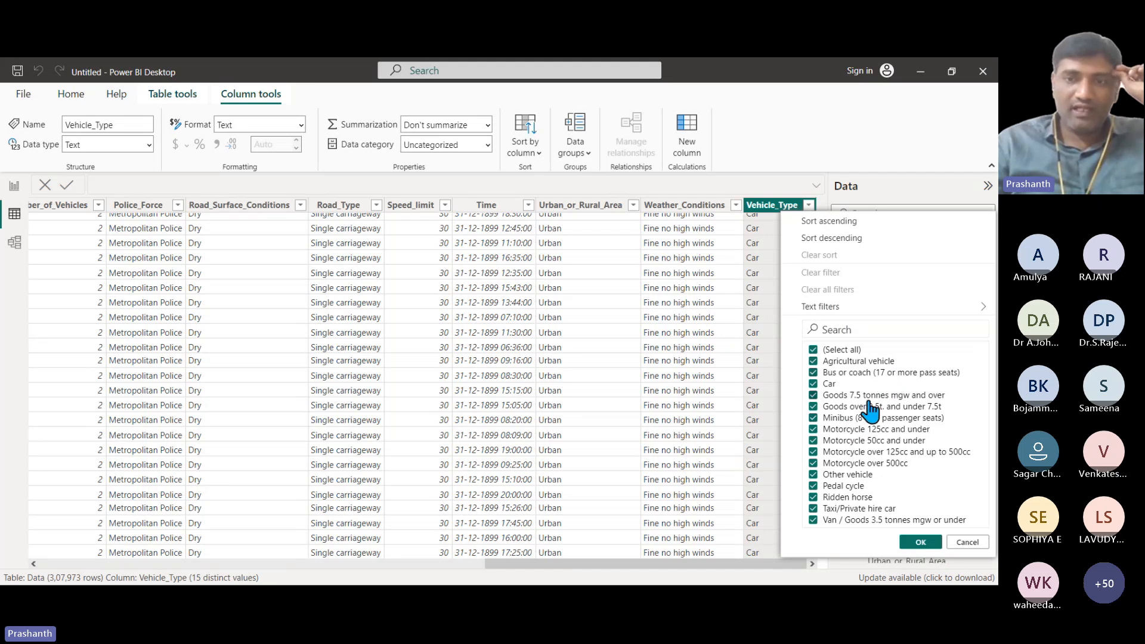
left_click(967, 542)
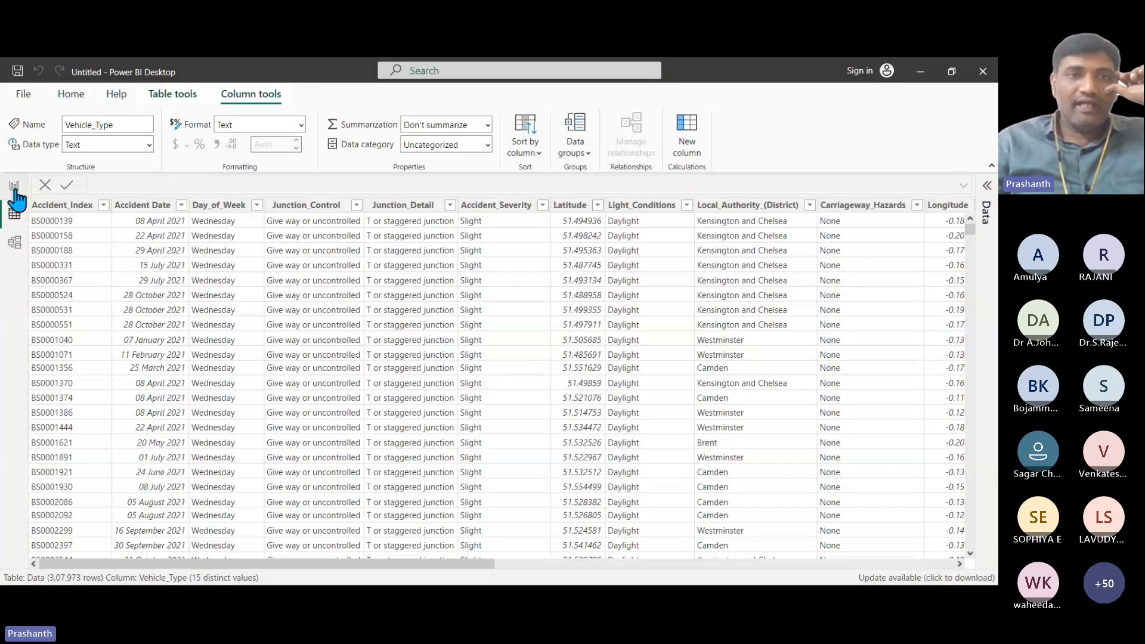
Switch to the report canvas and look through the Data table's field list down to its last fields.
left_click(14, 187)
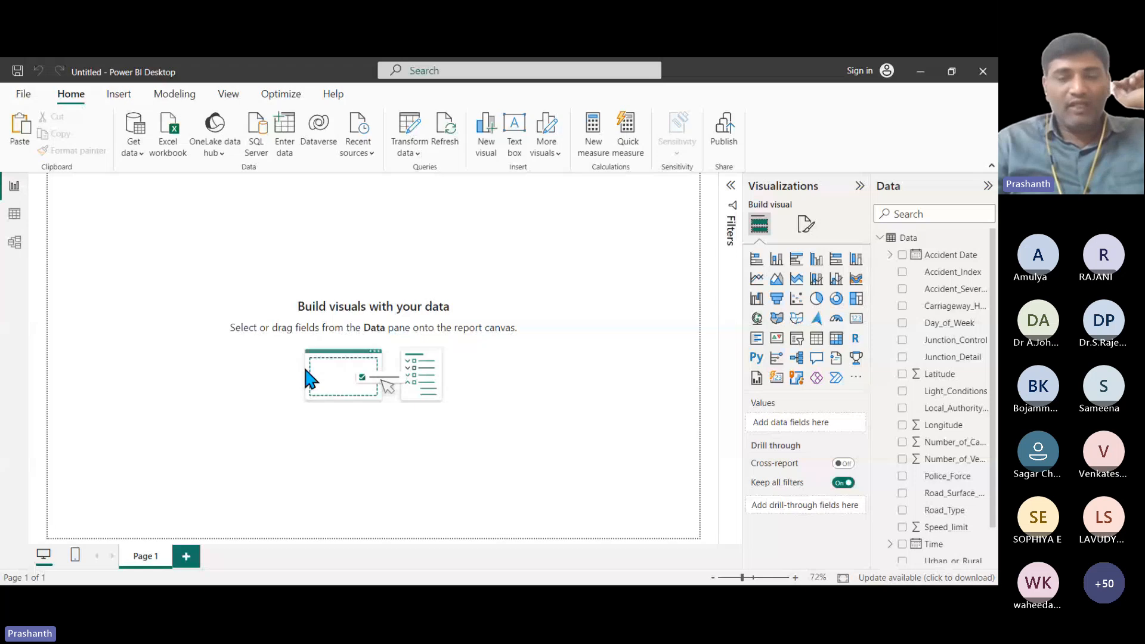
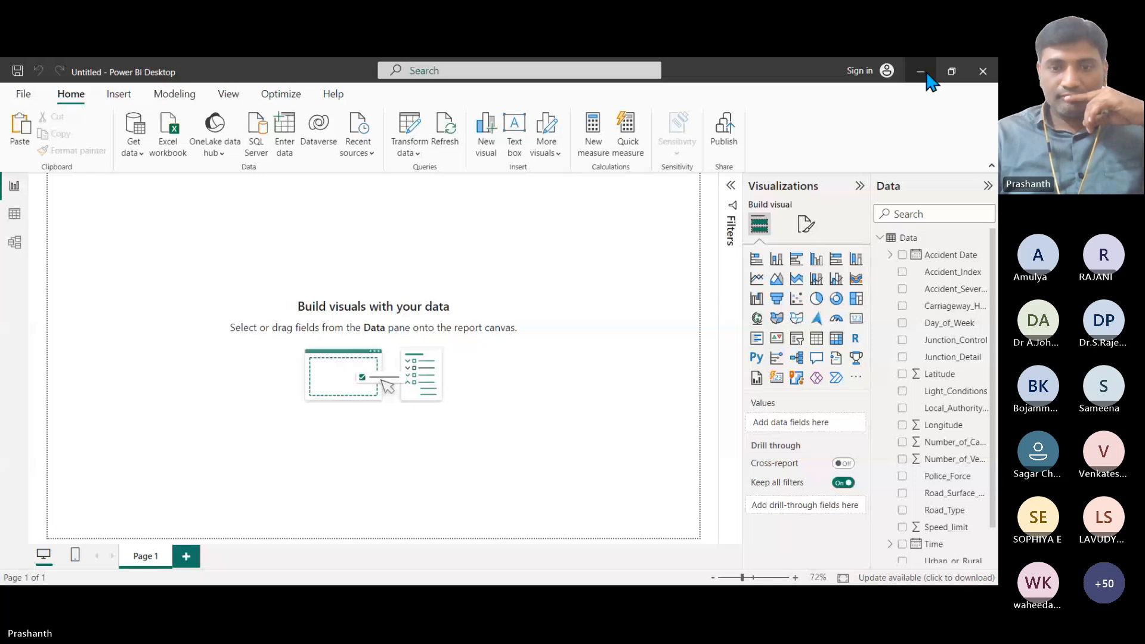
left_click(927, 75)
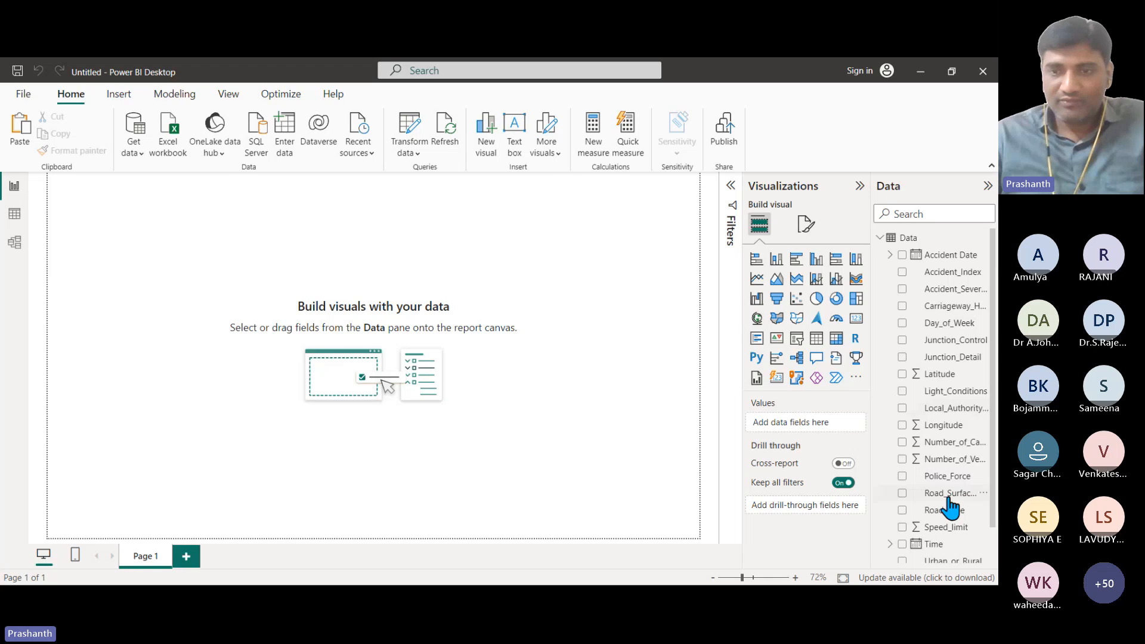
scroll(948, 512, "down", 1)
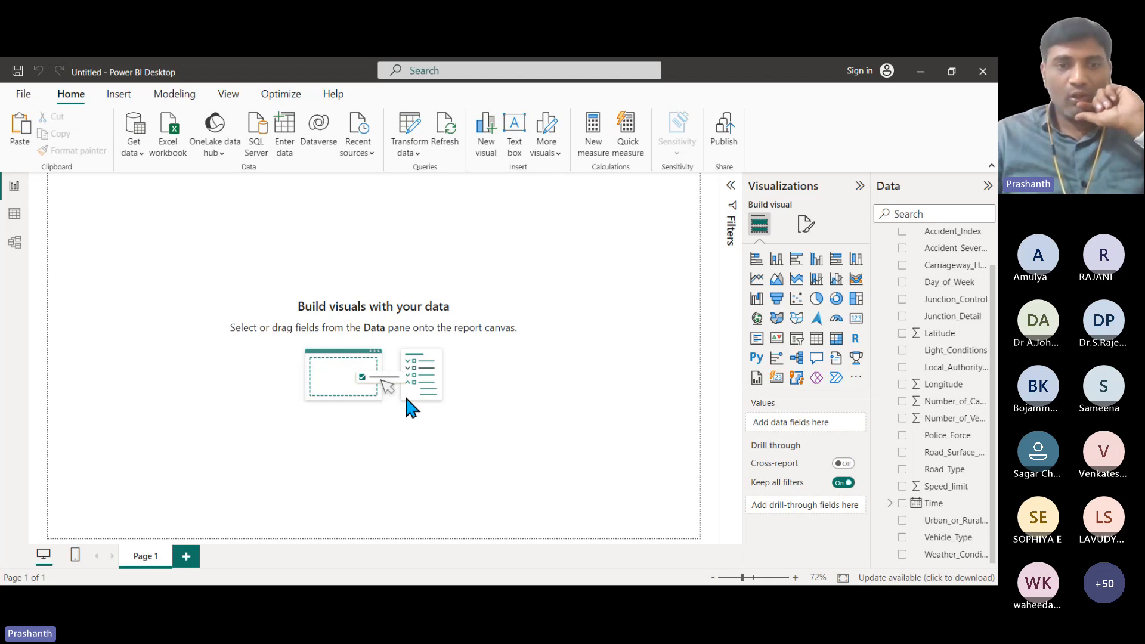
Examine the current file's Data Load options, especially the Auto date/time setting under Time intelligence.
left_click(24, 96)
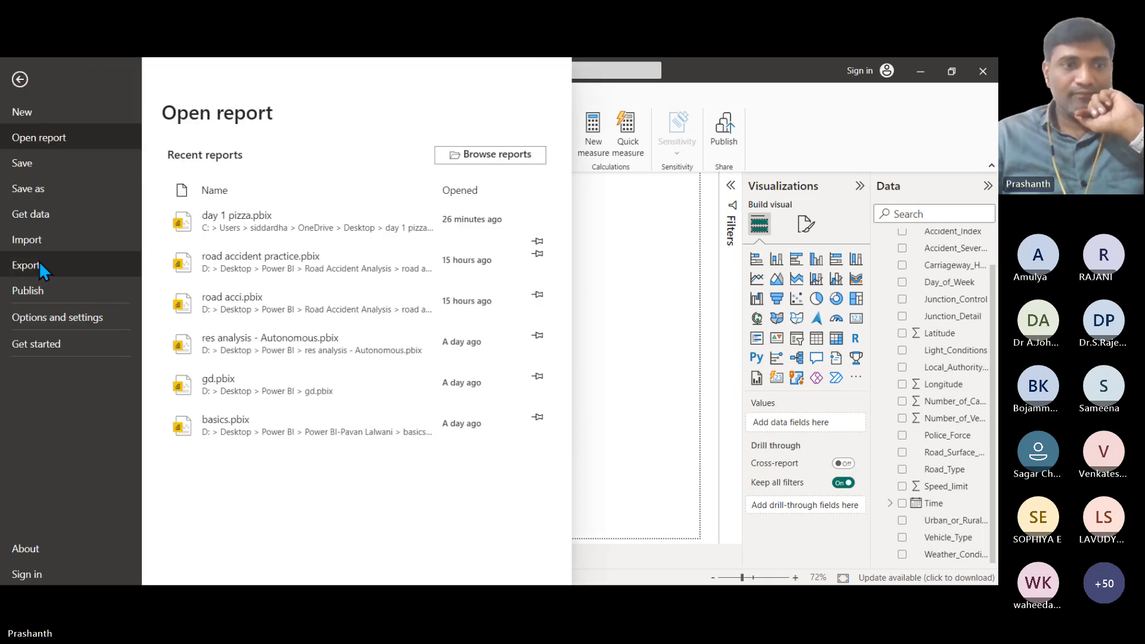
left_click(59, 317)
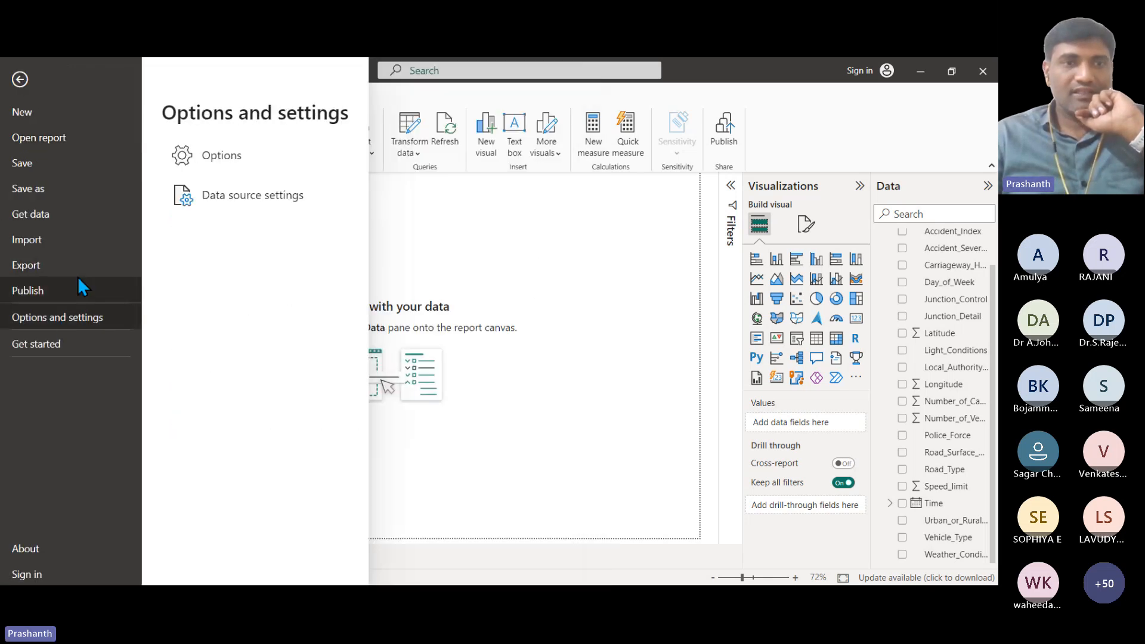
left_click(202, 156)
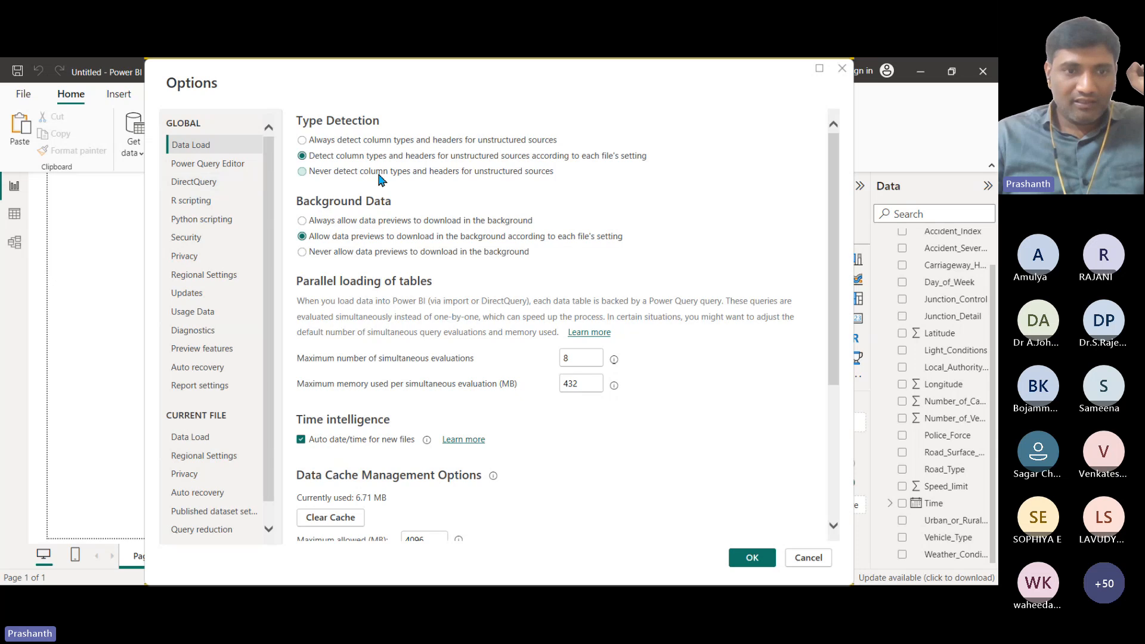
left_click(218, 441)
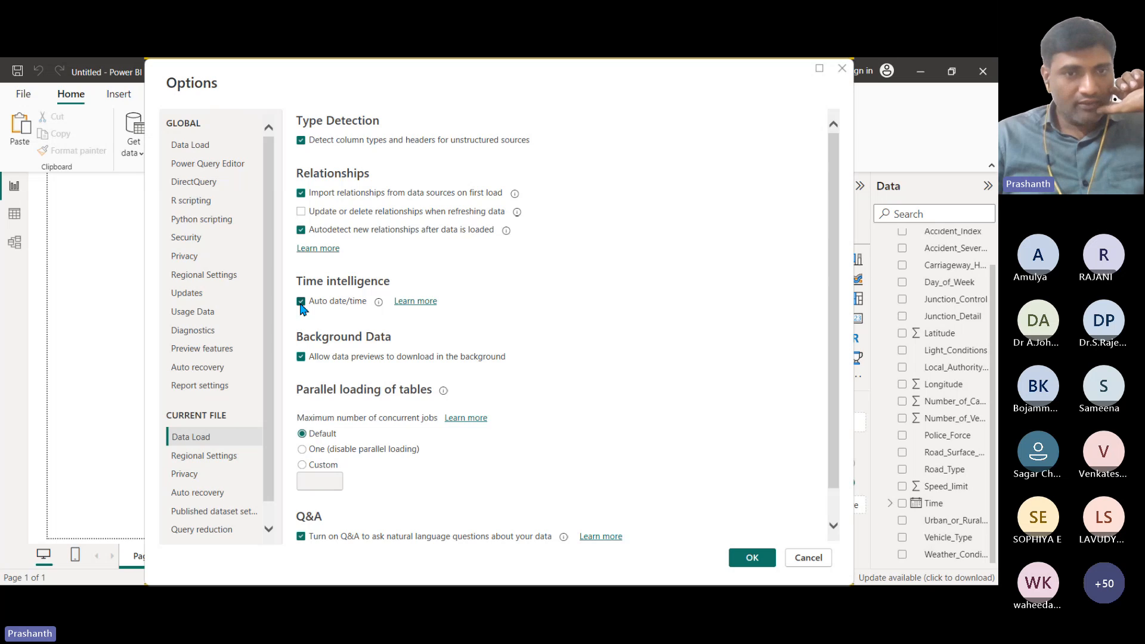
left_click(752, 558)
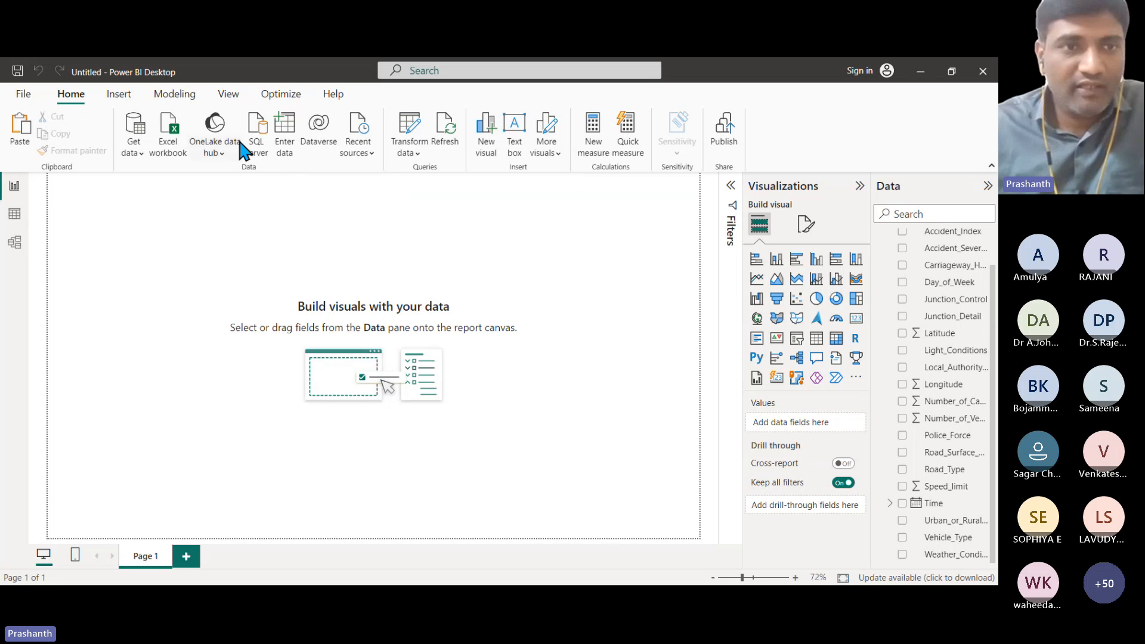
left_click(119, 94)
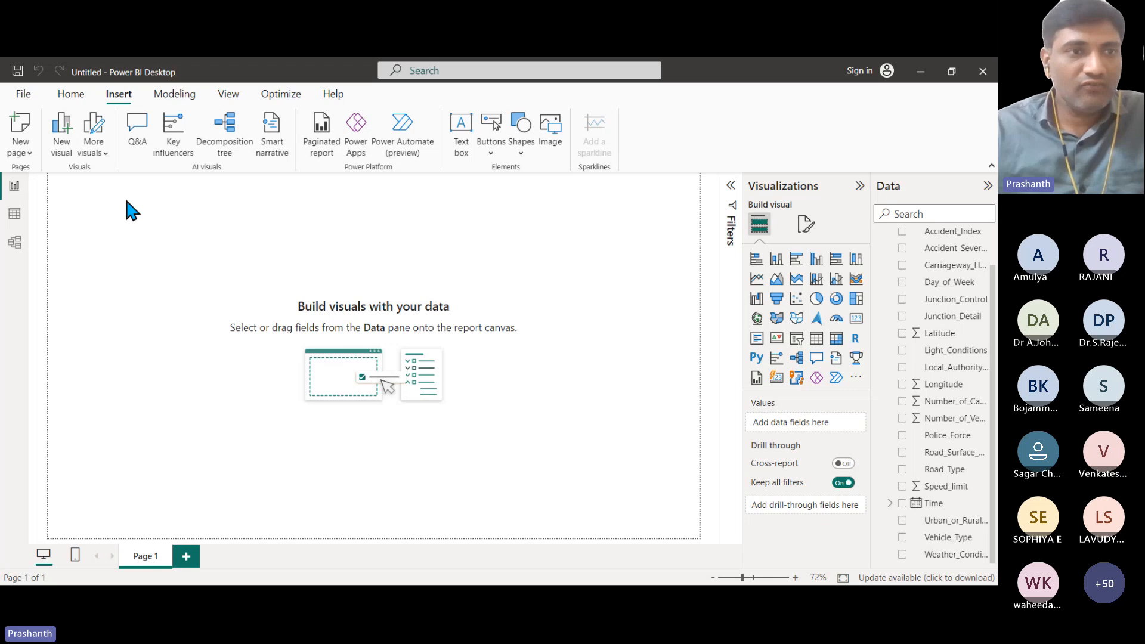
left_click(71, 95)
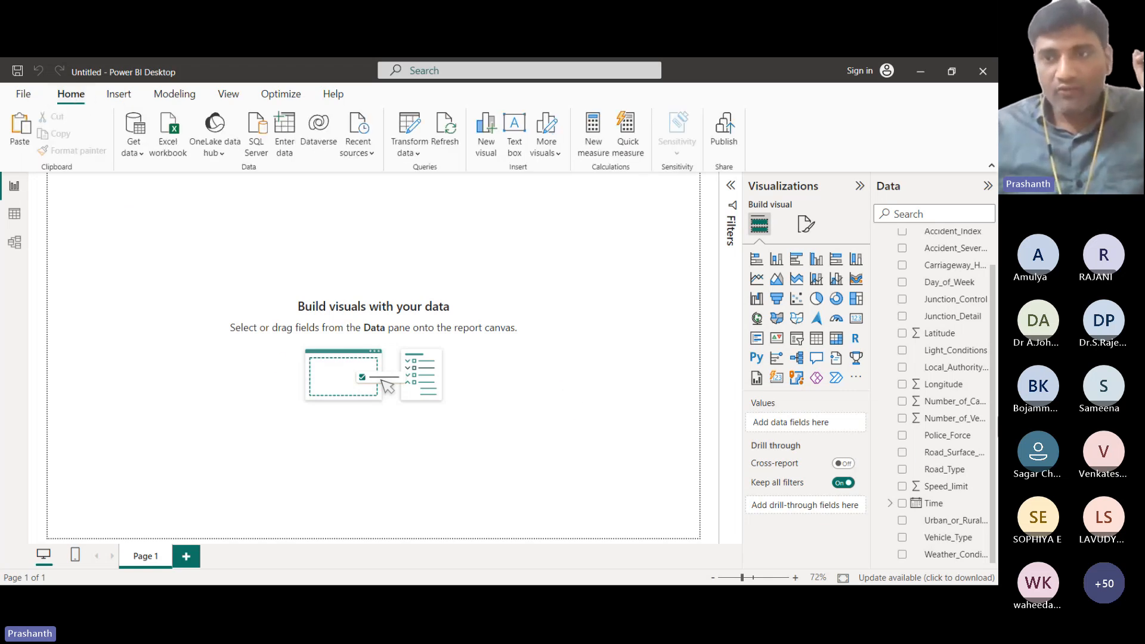
scroll(931, 424, "up", 1)
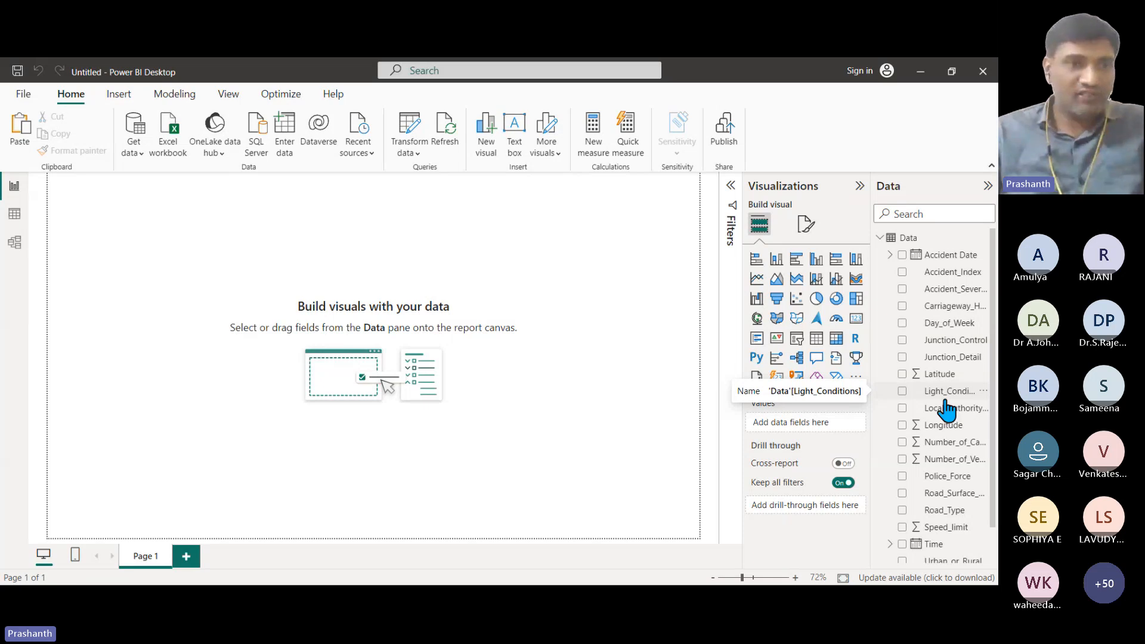
Sort the Data table's rows by Accident Date in ascending order in the table view.
left_click(17, 216)
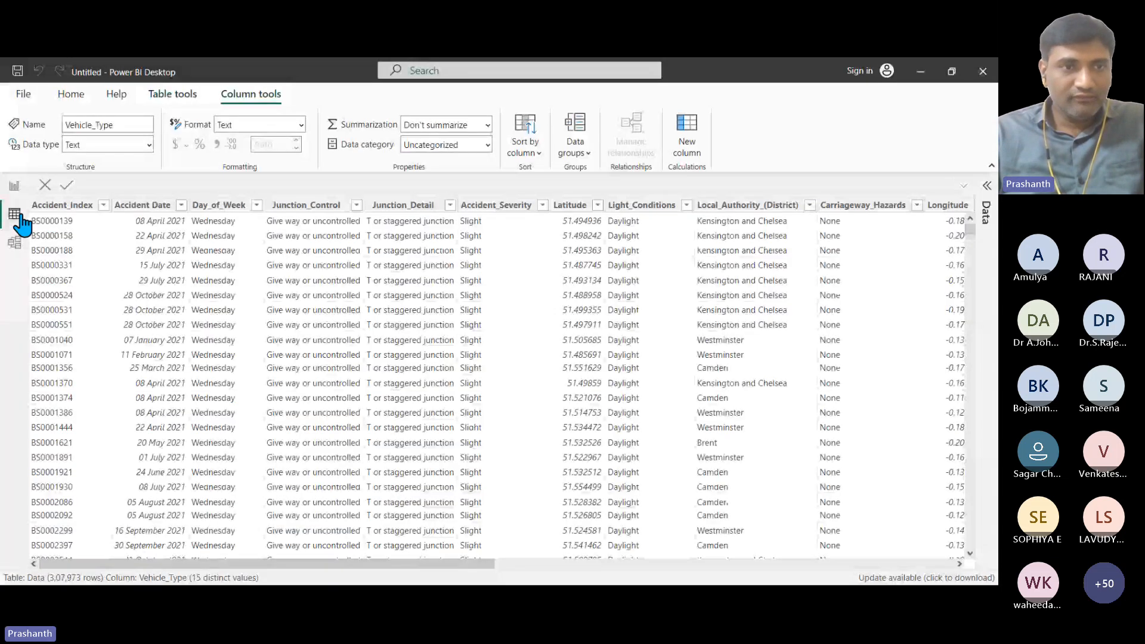
left_click(153, 213)
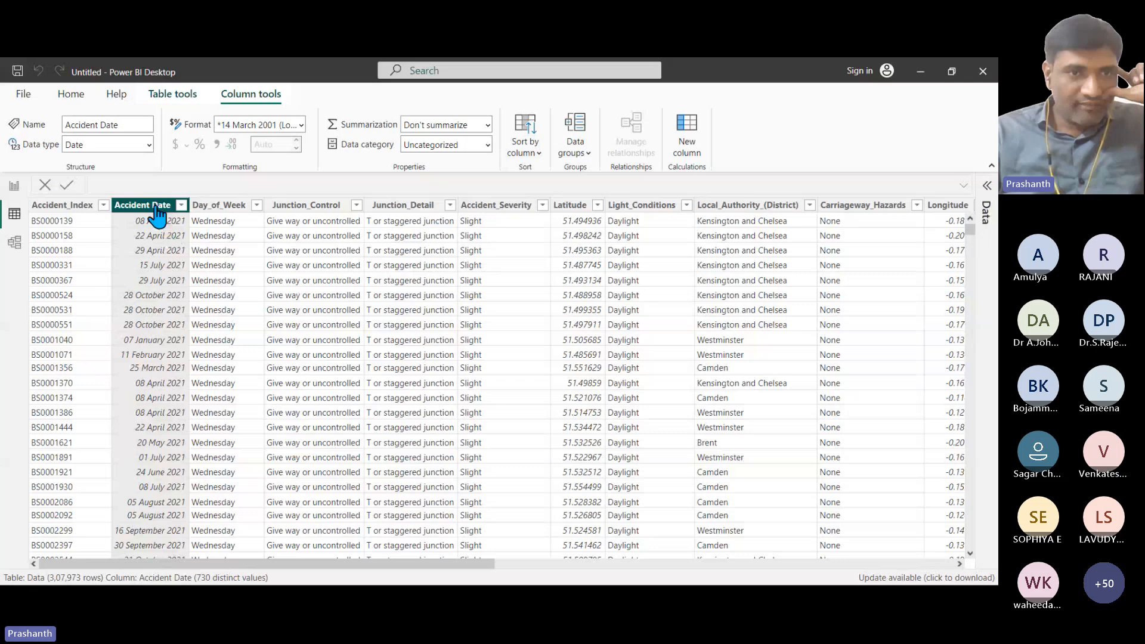
right_click(157, 210)
left_click(181, 213)
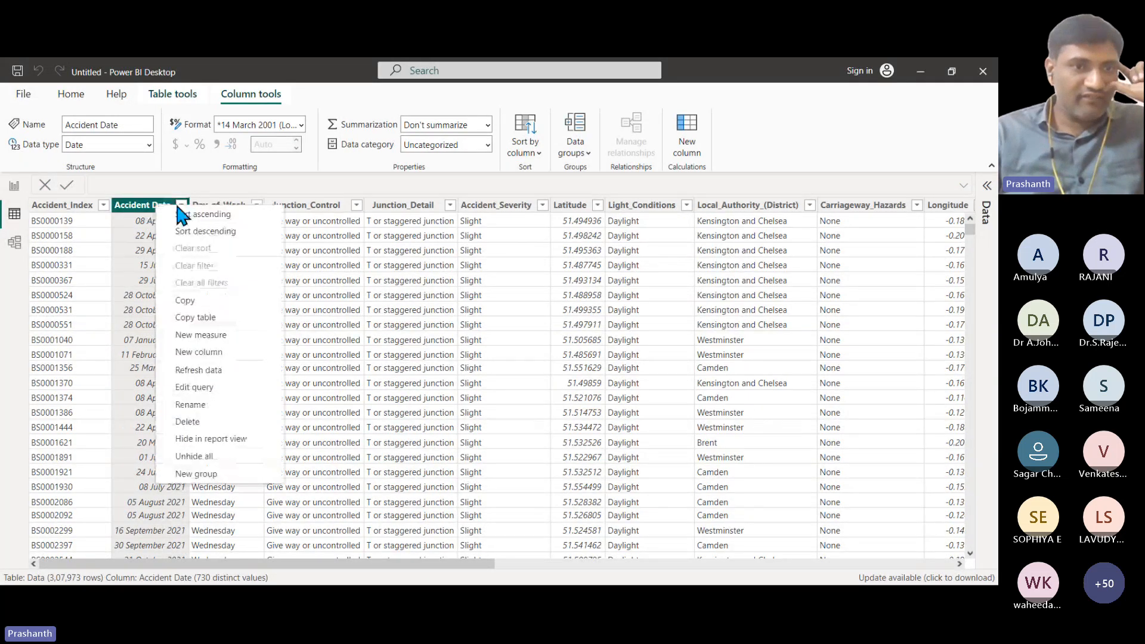
left_click(181, 214)
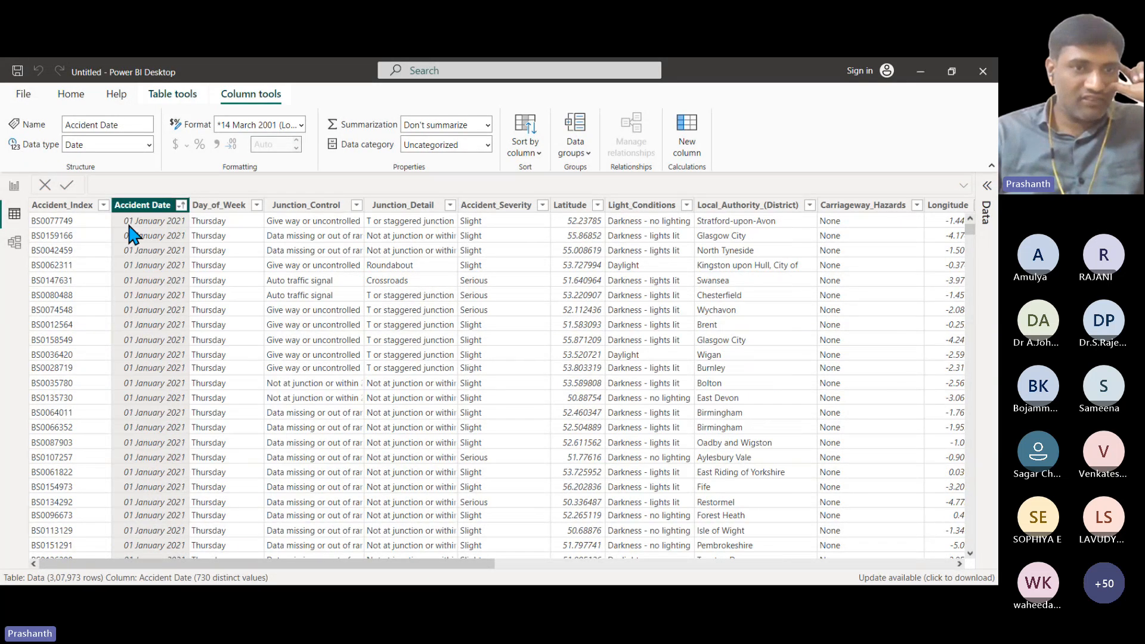
Check the latest dates at the end of the sorted Accident Date column, back to where the final day's rows begin.
left_click_drag(973, 233, 973, 560)
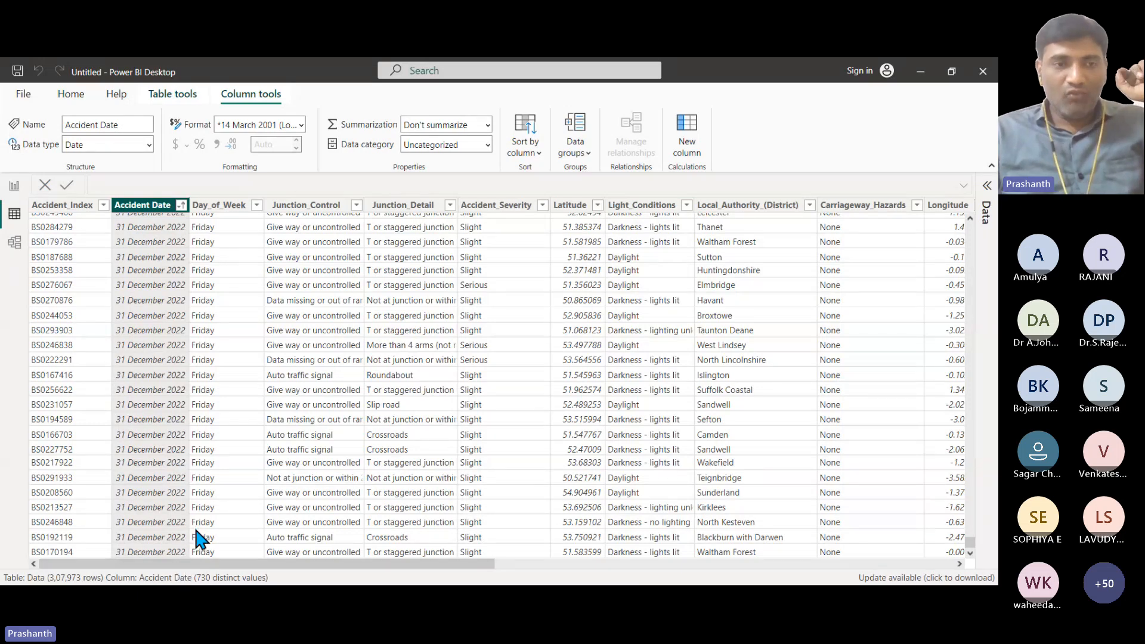
scroll(191, 531, "up", 10)
scroll(176, 388, "up", 15)
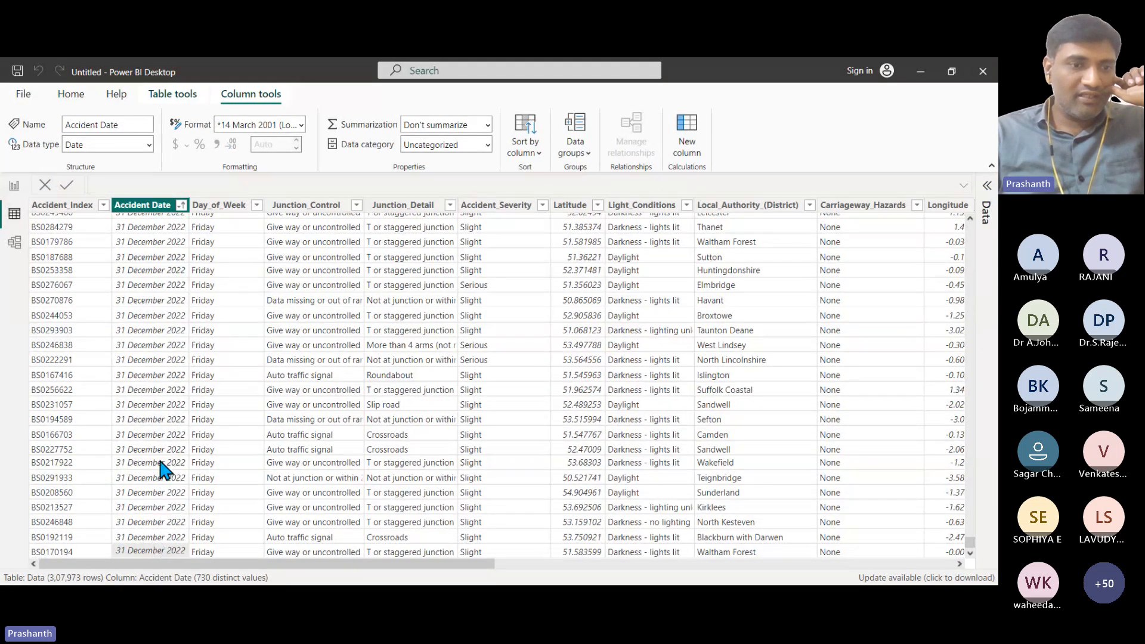
scroll(161, 465, "up", 4)
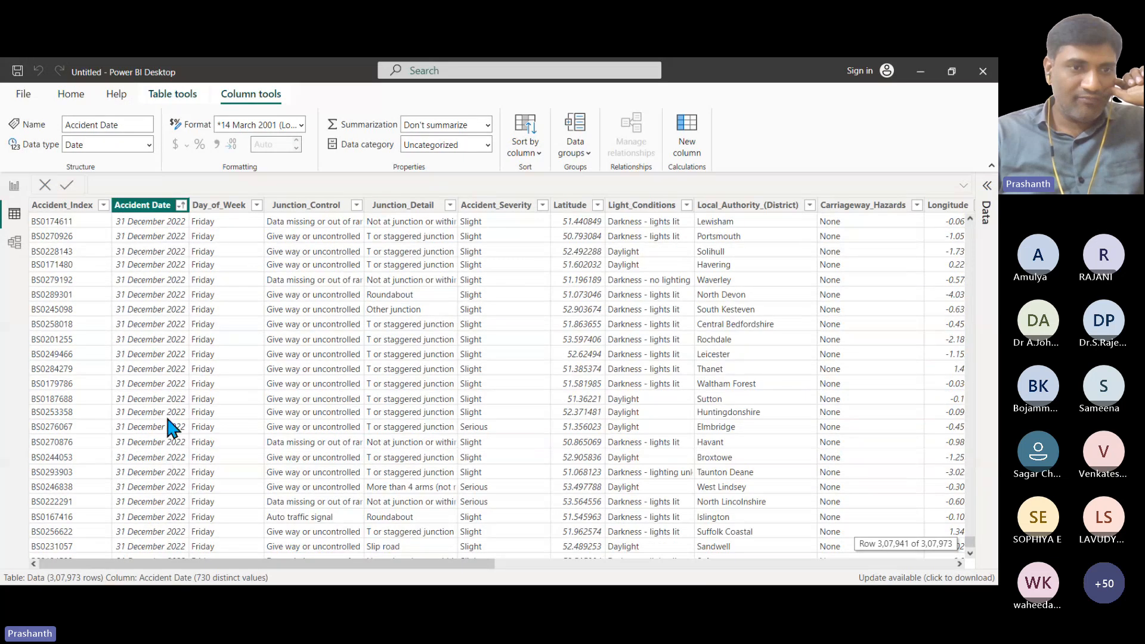
scroll(135, 255, "up", 6)
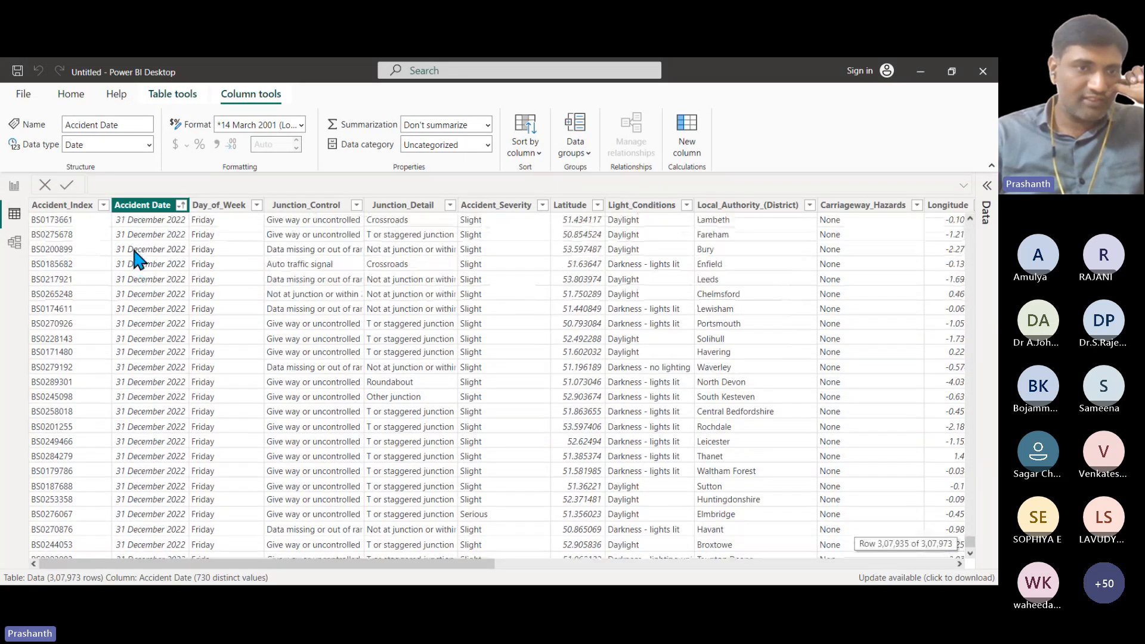
scroll(149, 334, "up", 20)
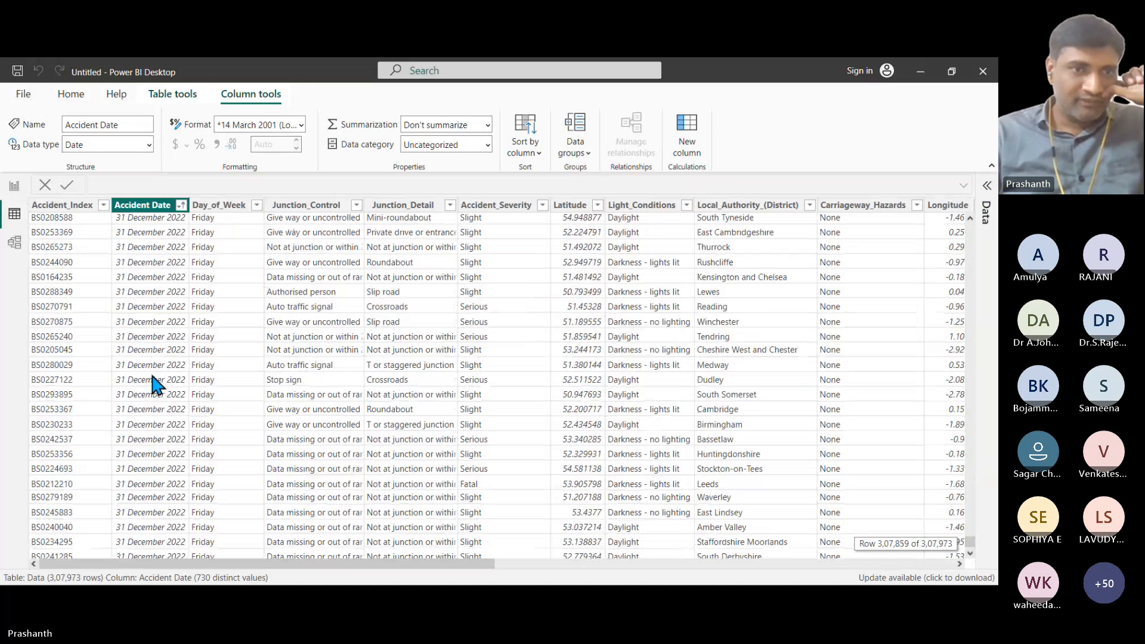
scroll(156, 381, "up", 20)
scroll(156, 379, "down", 2)
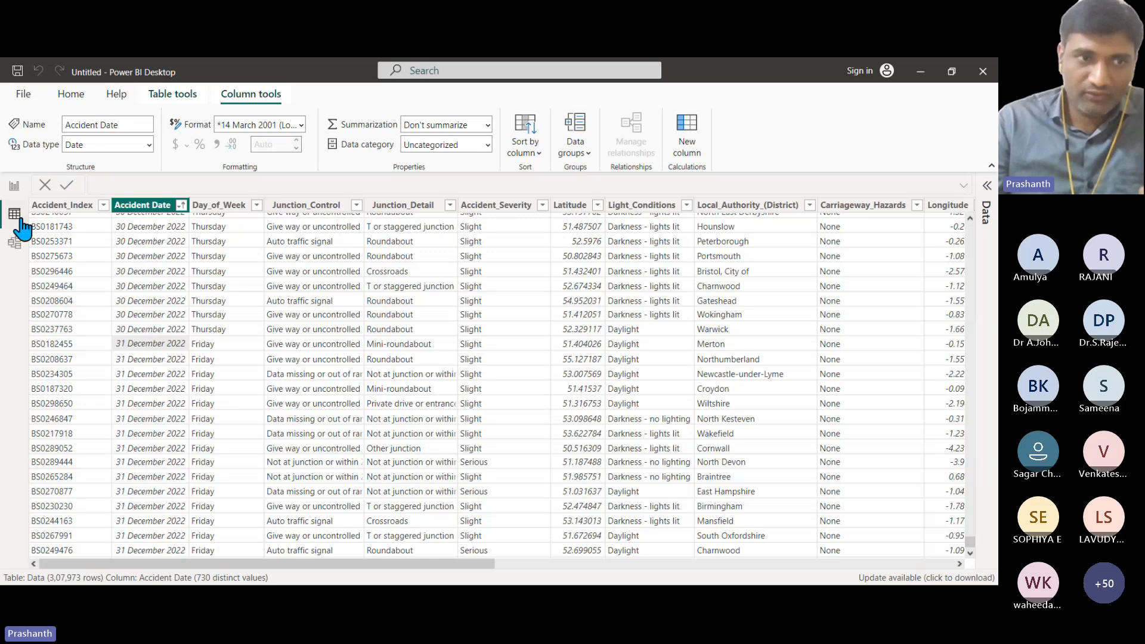
Look at the Data table in the model diagram and return to the report canvas without changing the table.
left_click(14, 186)
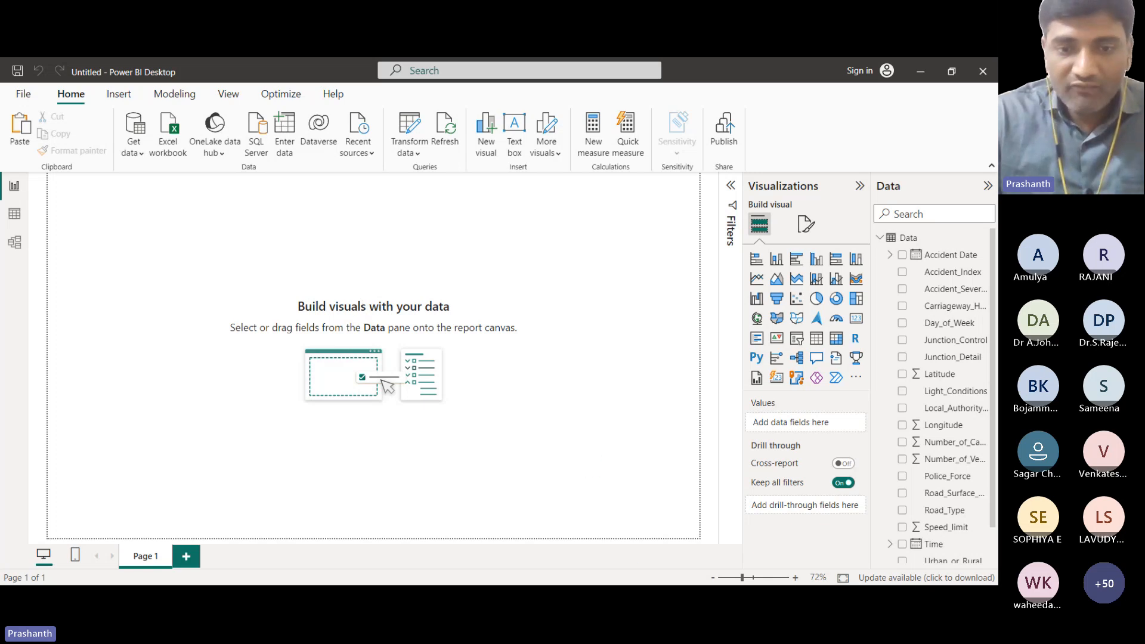
left_click(13, 245)
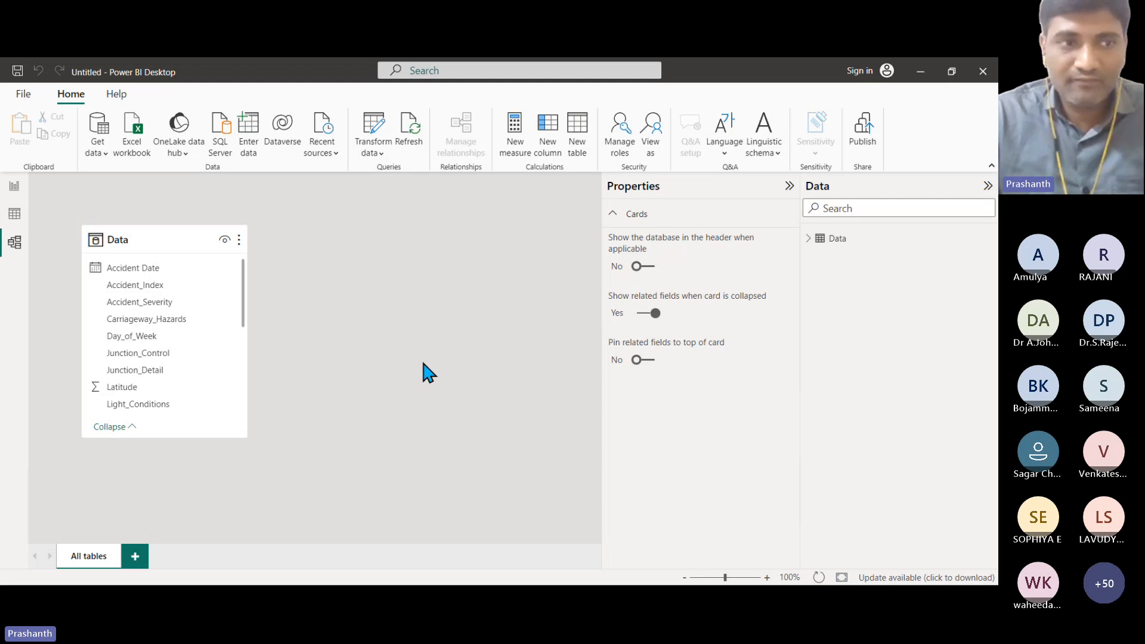
left_click(15, 188)
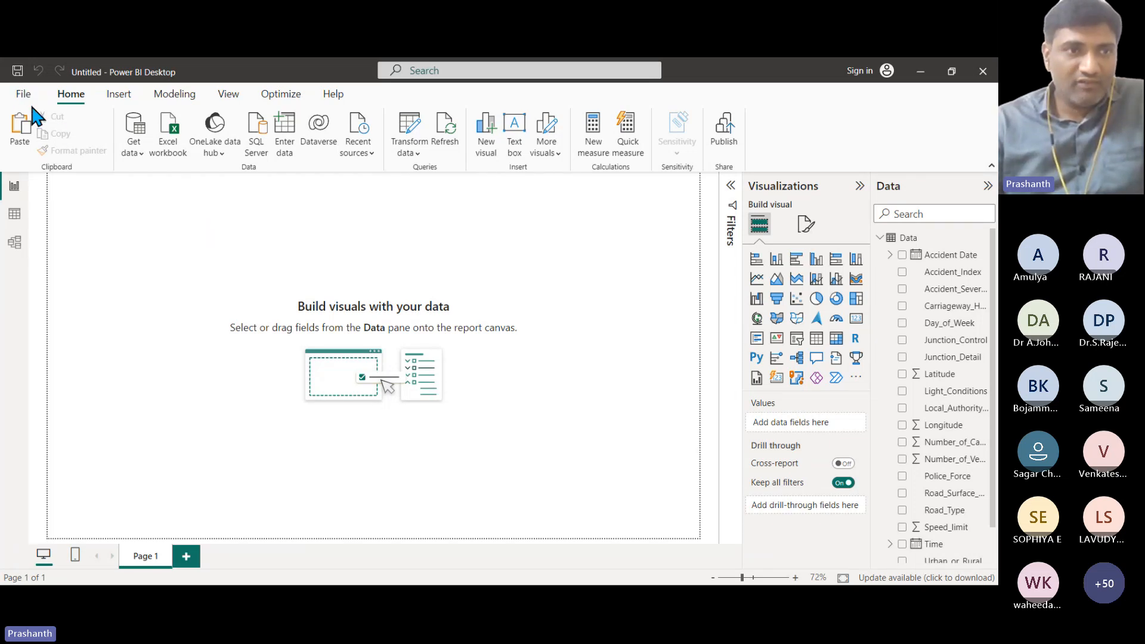
right_click(911, 245)
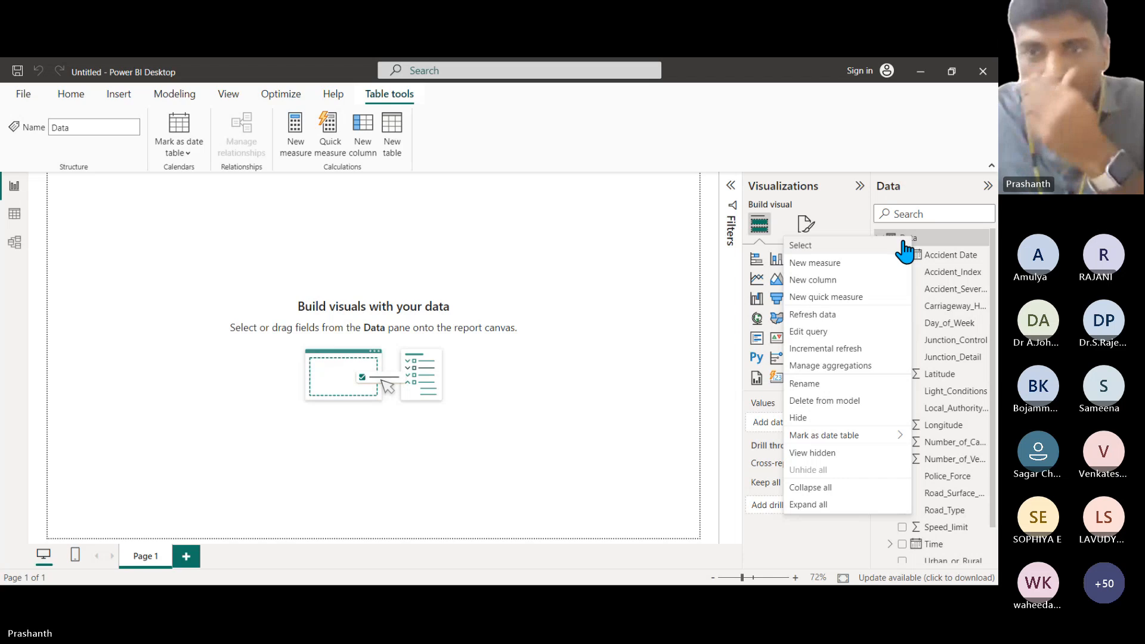
left_click(312, 252)
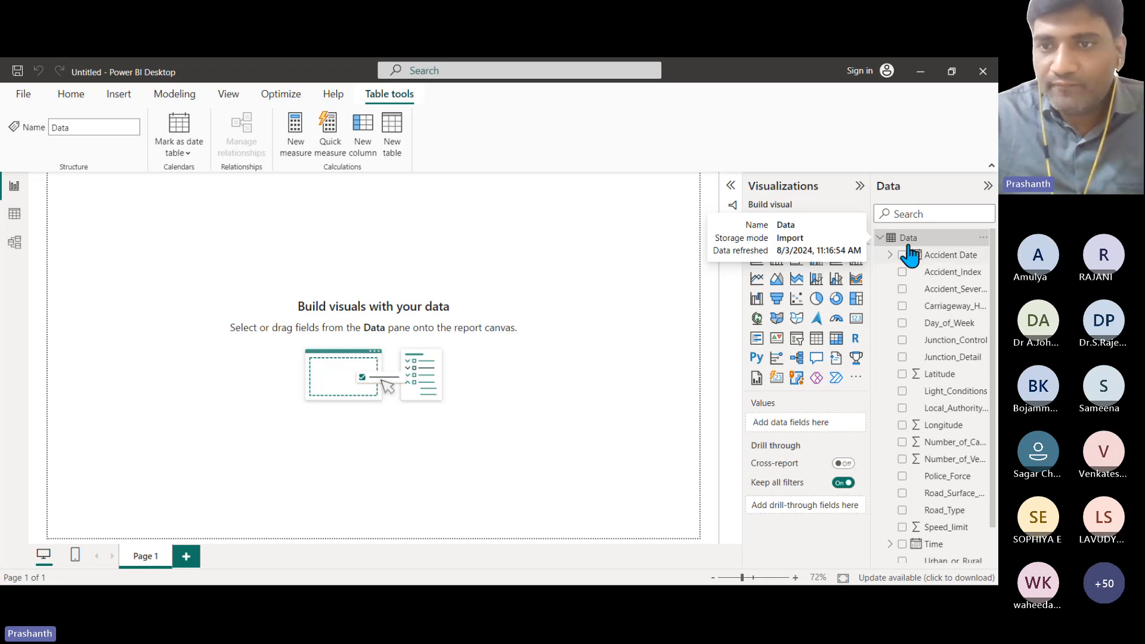
Widen the Data pane to fit the full field names, keeping the Data table's field list expanded.
left_click_drag(871, 197, 764, 202)
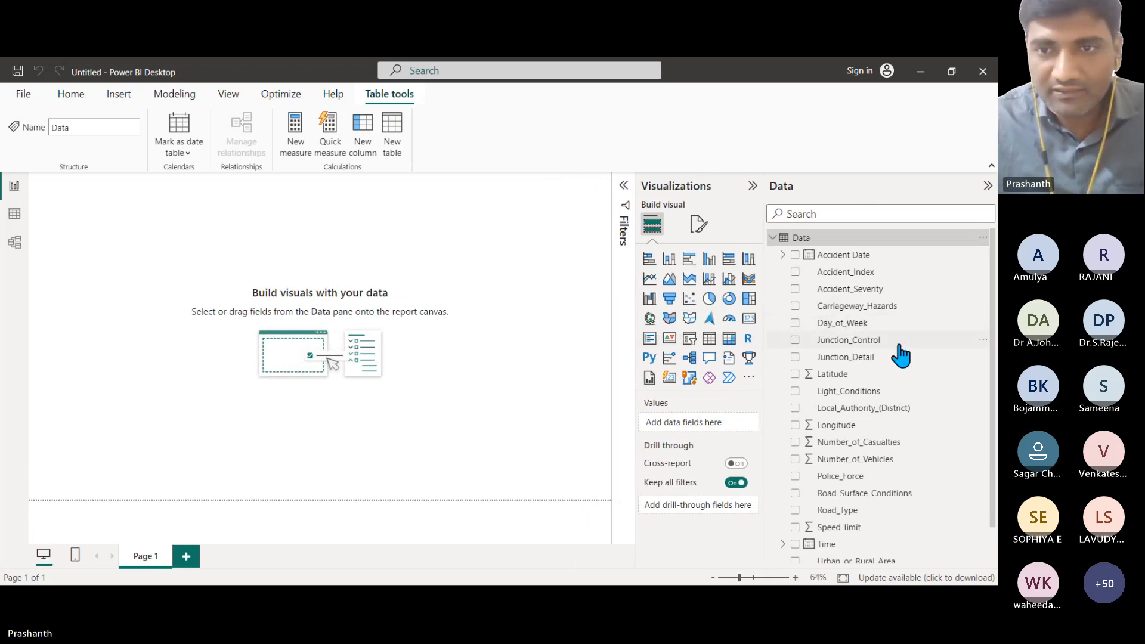
scroll(507, 345, "down", 2)
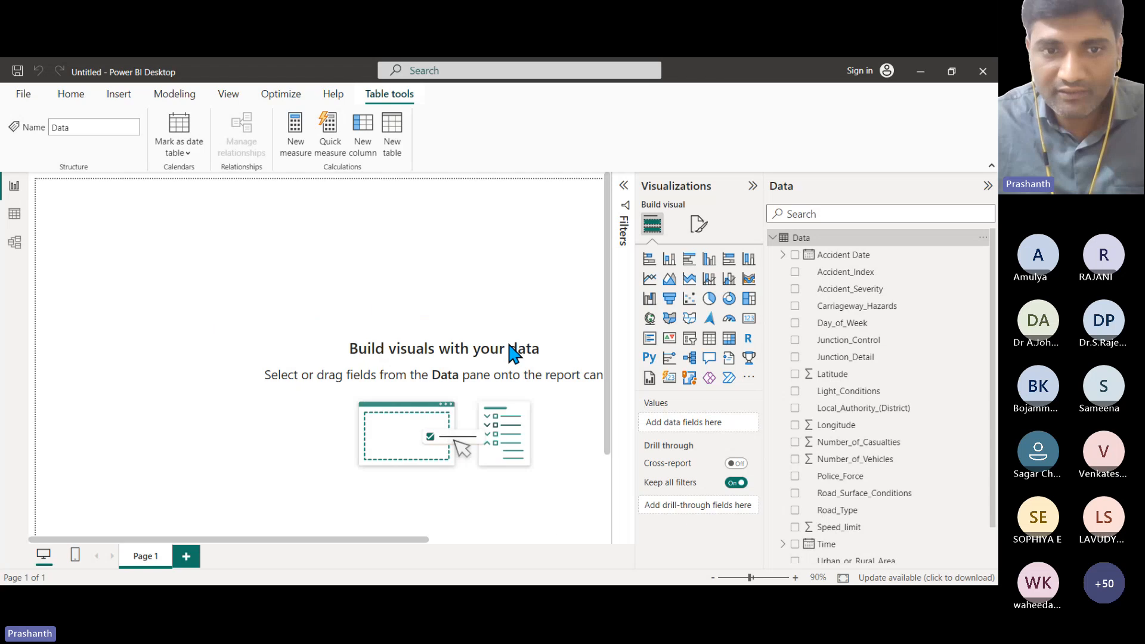
scroll(506, 349, "up", 2)
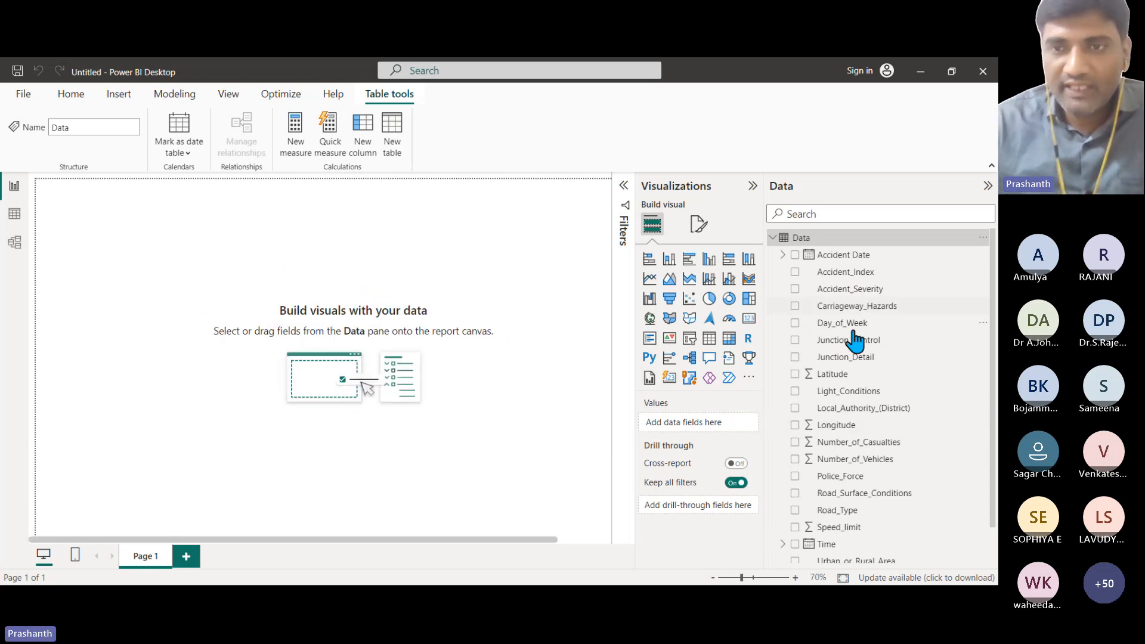
left_click(774, 238)
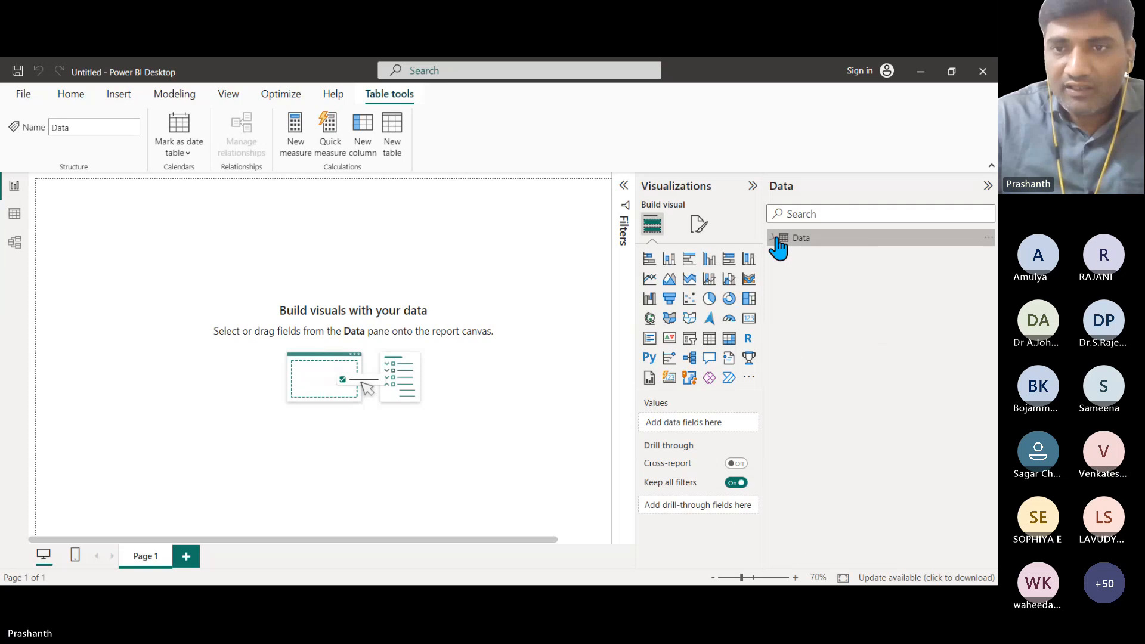
left_click(775, 239)
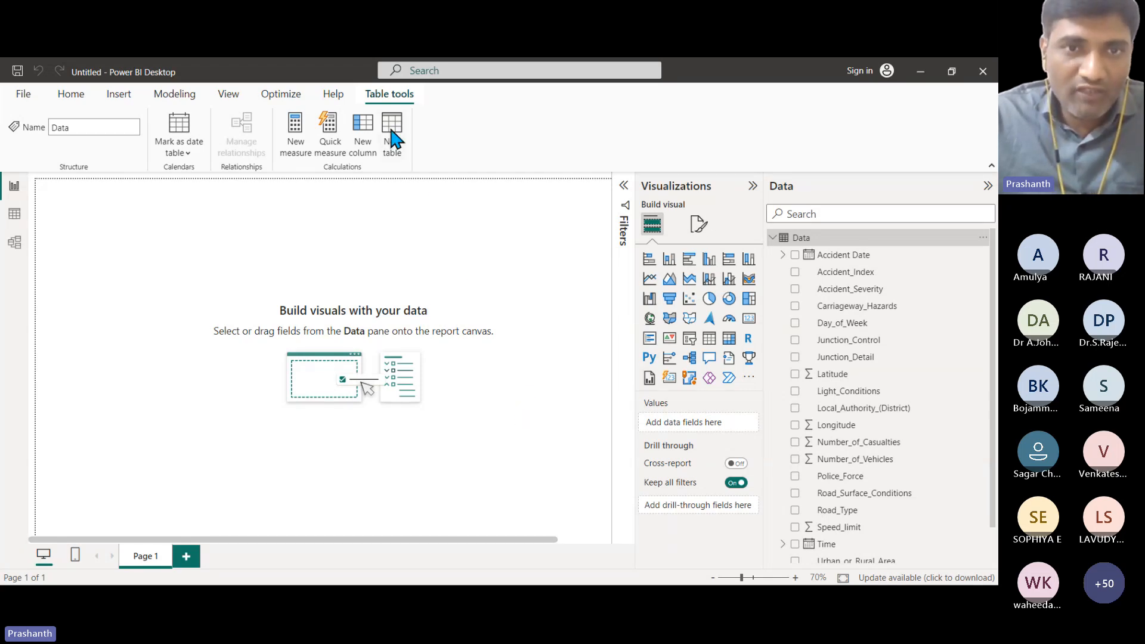
Create a calculated table with the DAX formula Calendar = CALENDARAUTO().
left_click(410, 202)
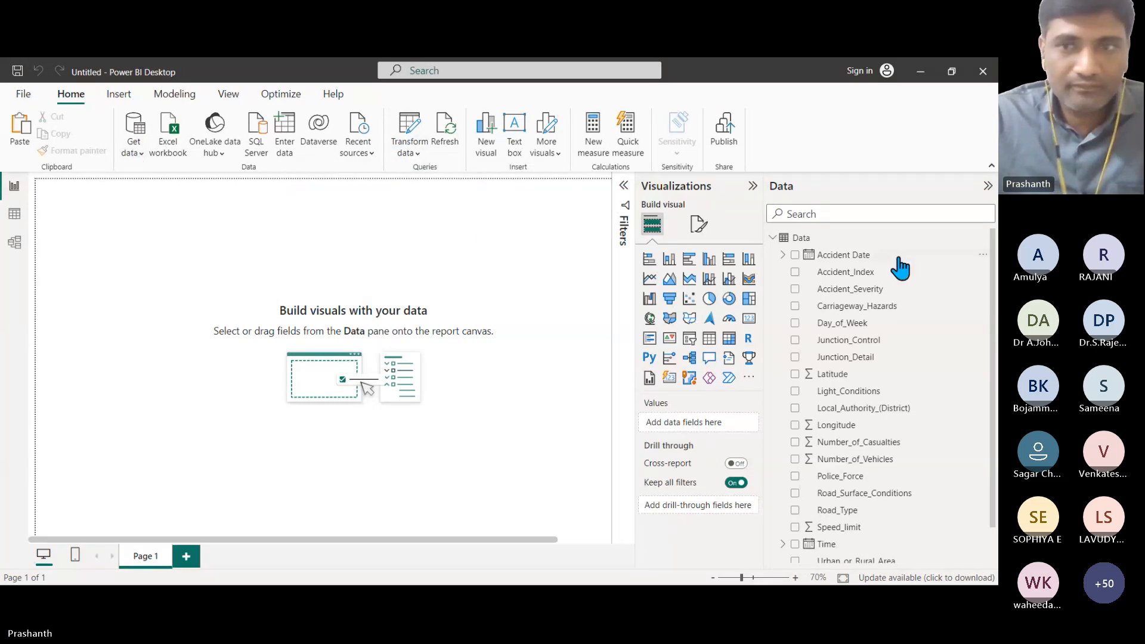
left_click(910, 244)
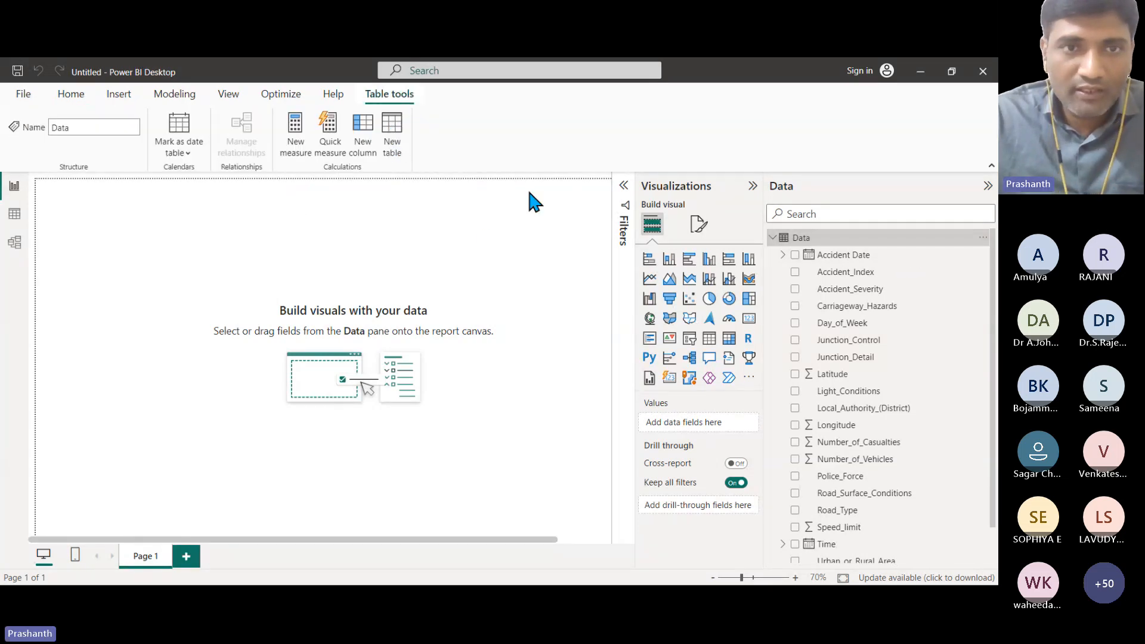
left_click(392, 143)
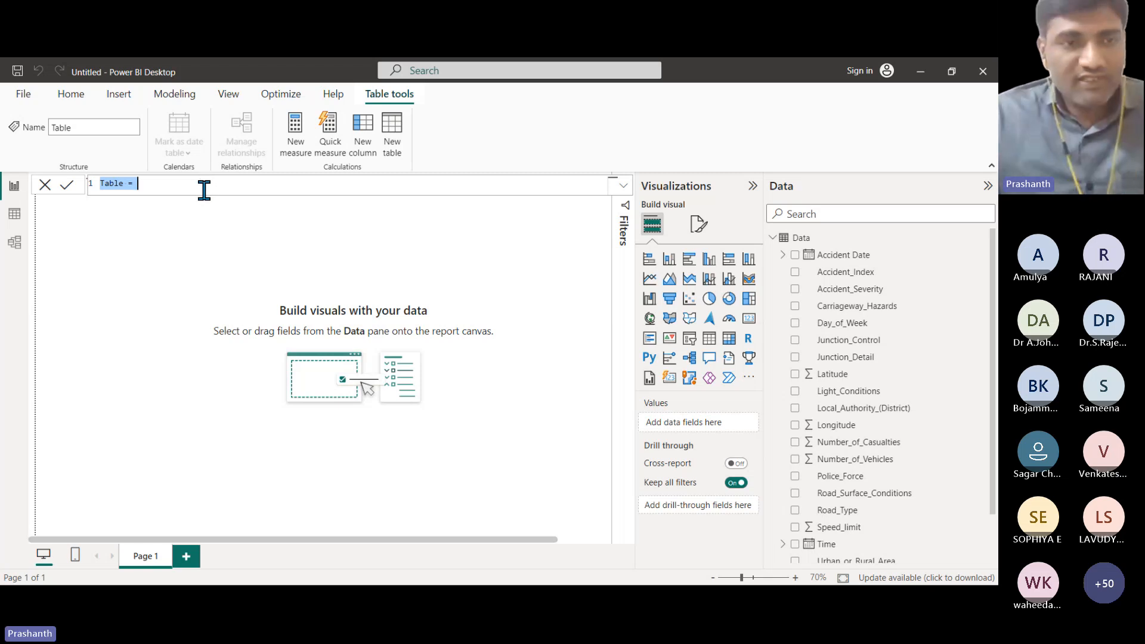
type("C")
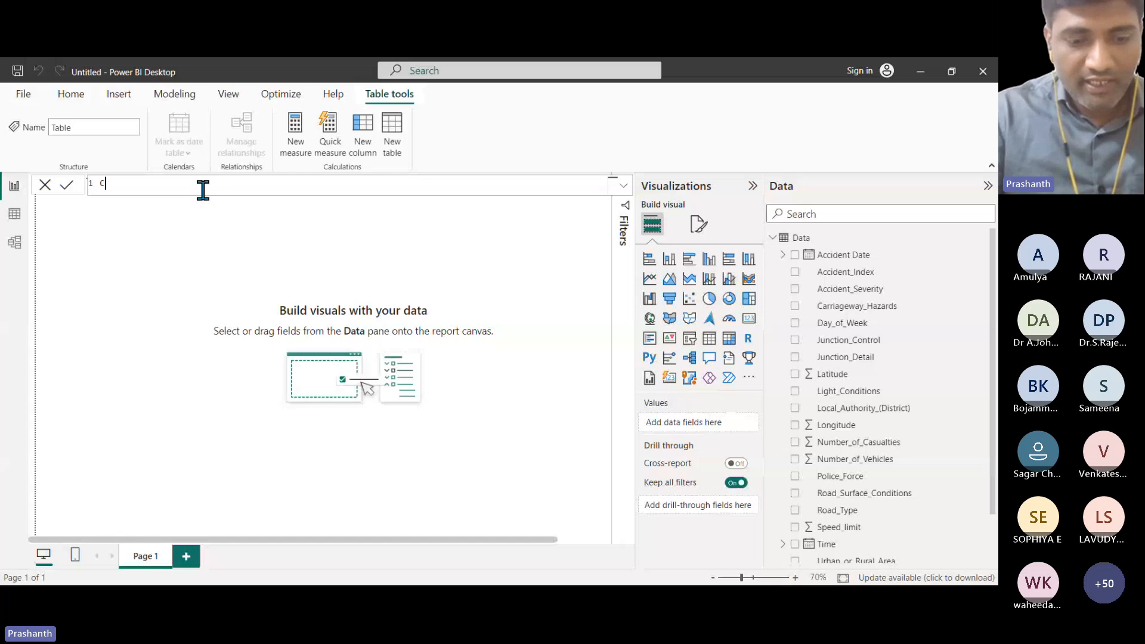
type("alenda")
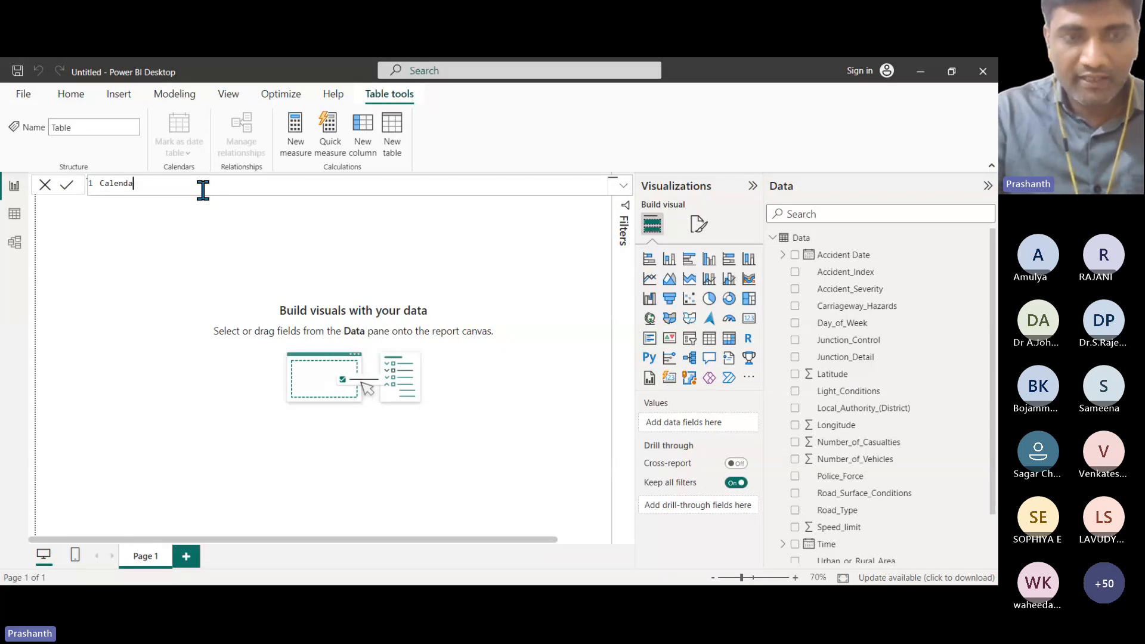
type("r = ")
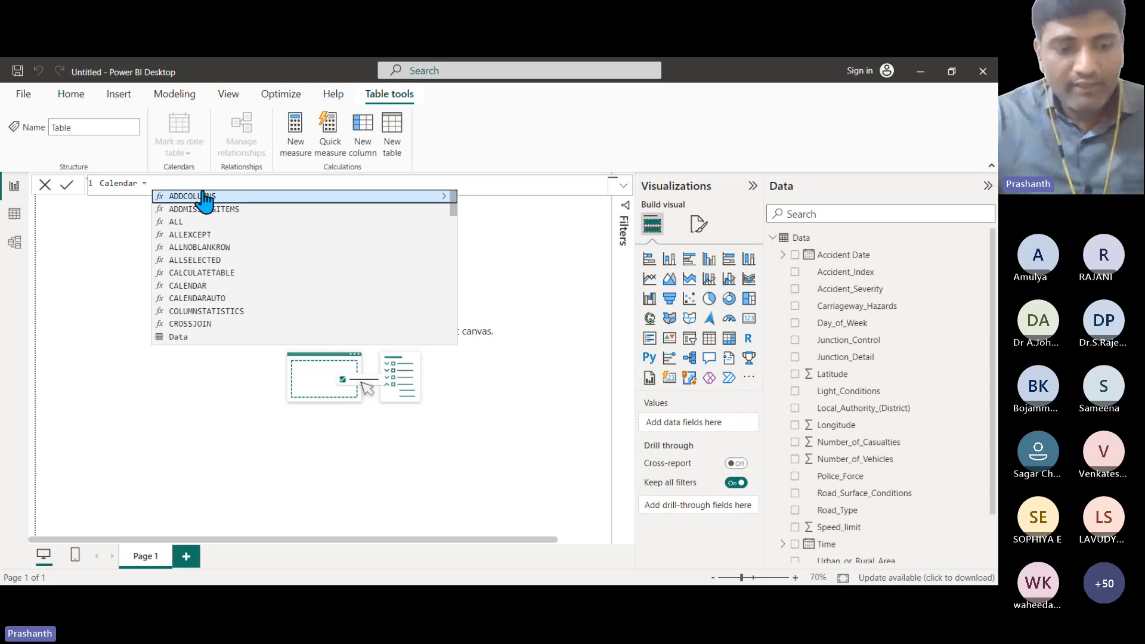
type("calen")
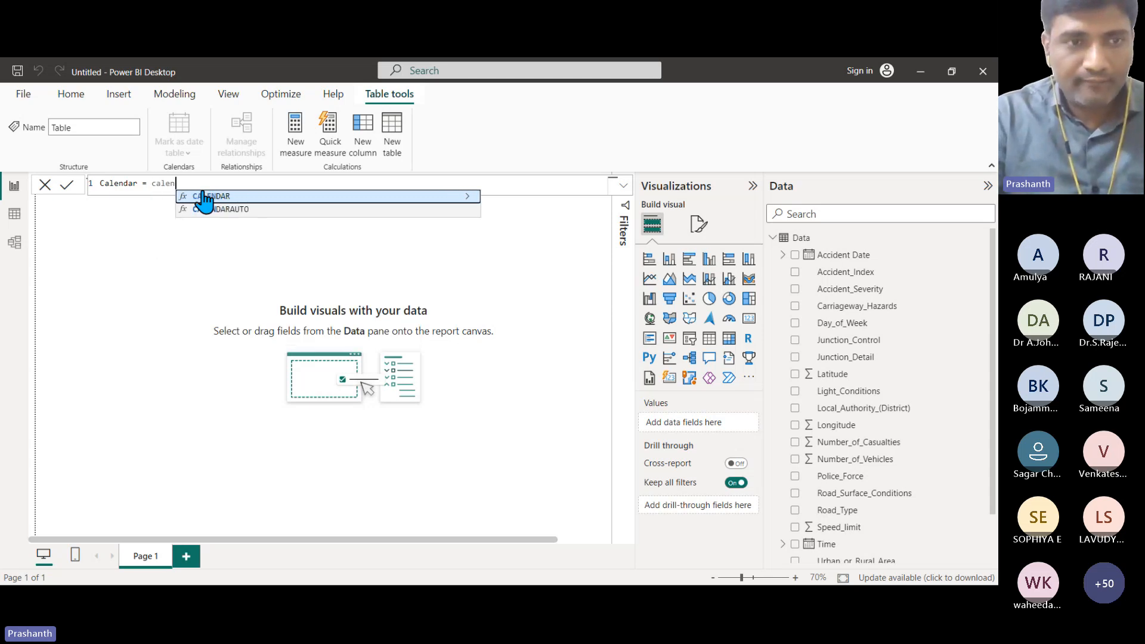
left_click(203, 192)
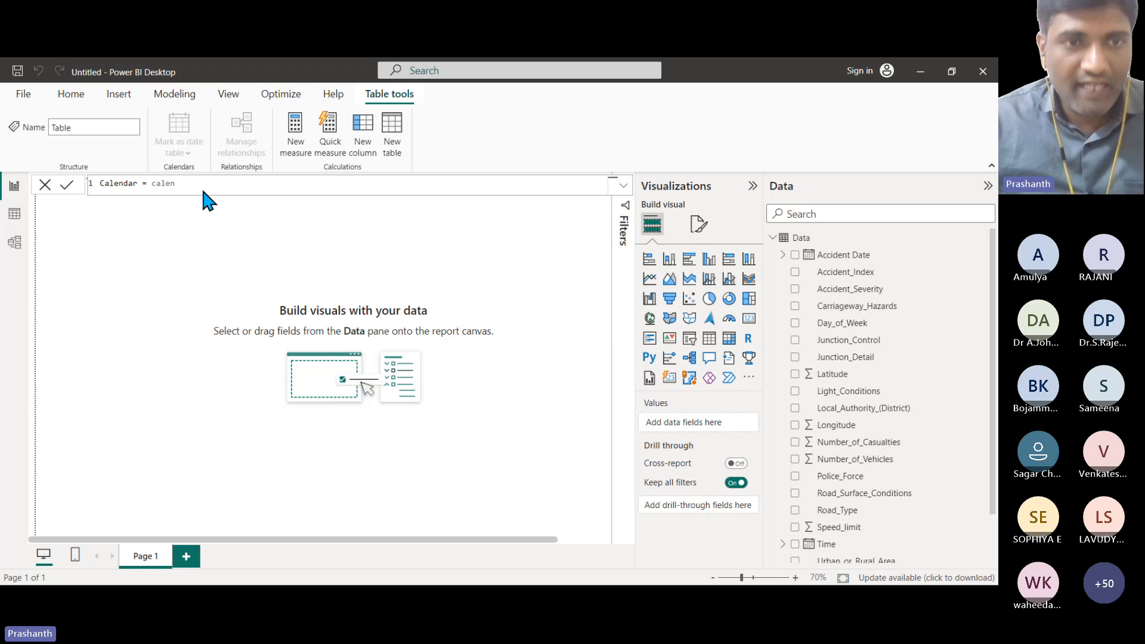
type("d")
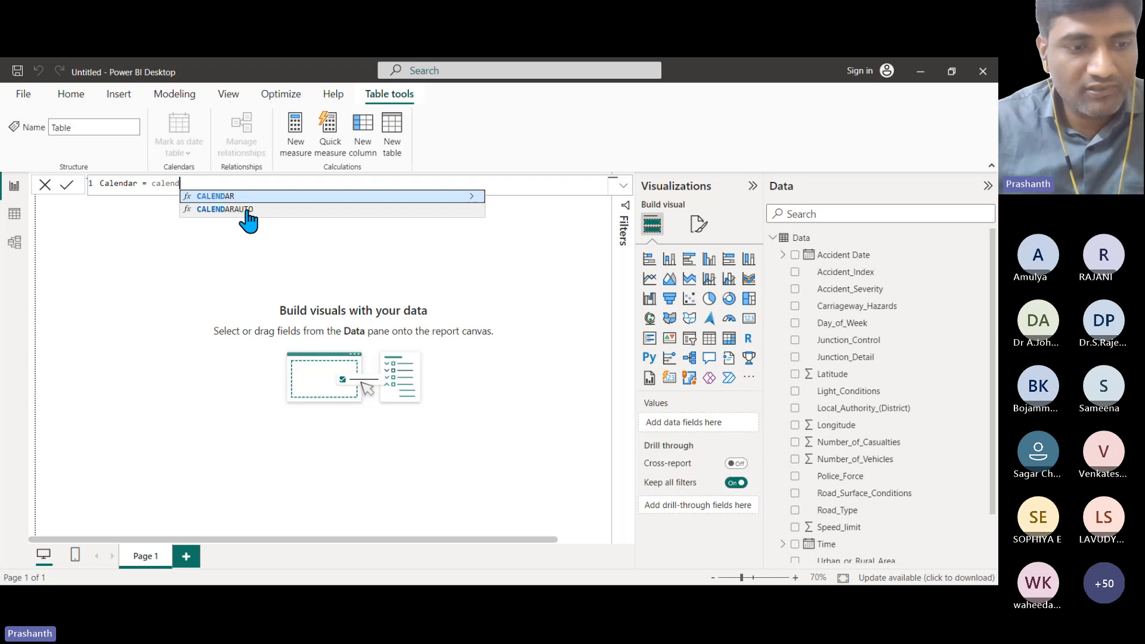
key("Down")
key("Tab")
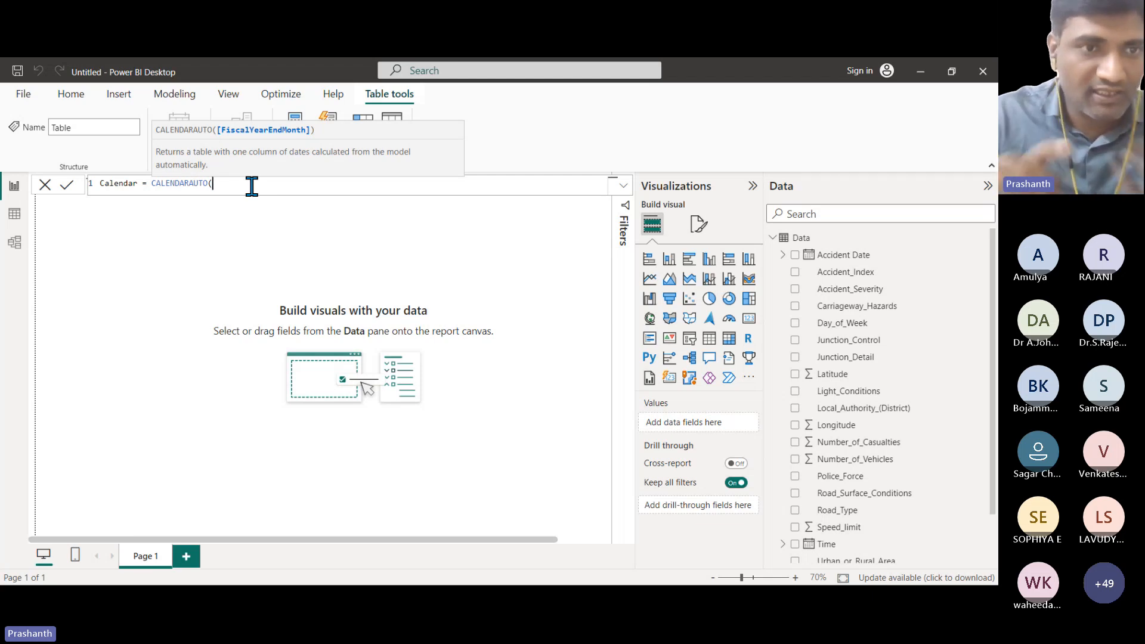
type(")")
key("Return")
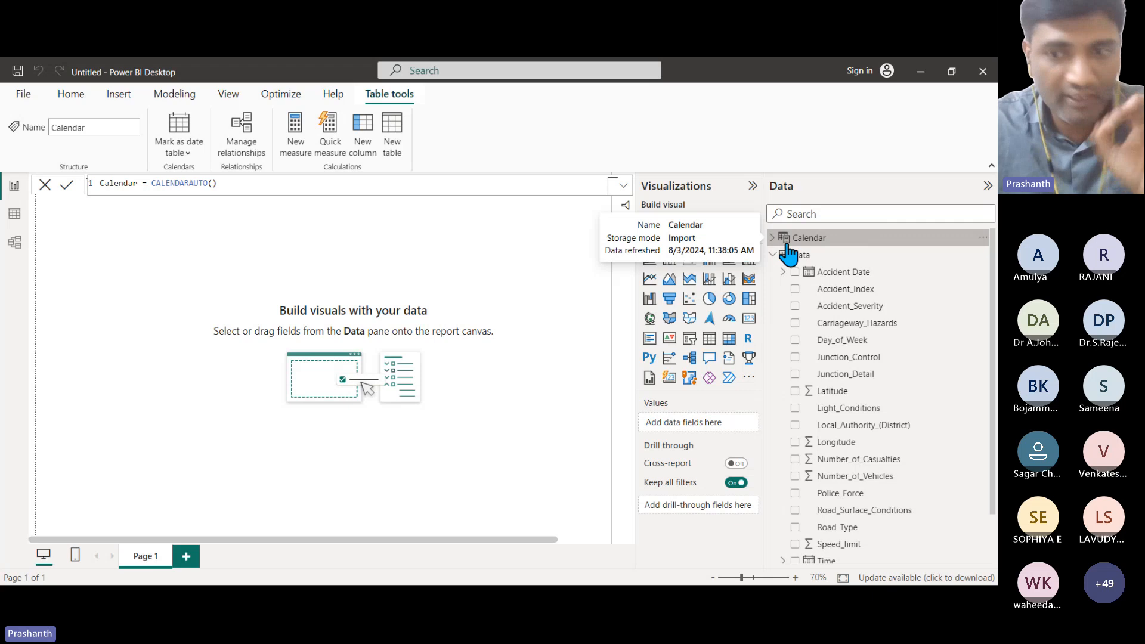
Expand the Calendar table in the field list and examine its Date column rows in the table view.
scroll(862, 393, "down", 1)
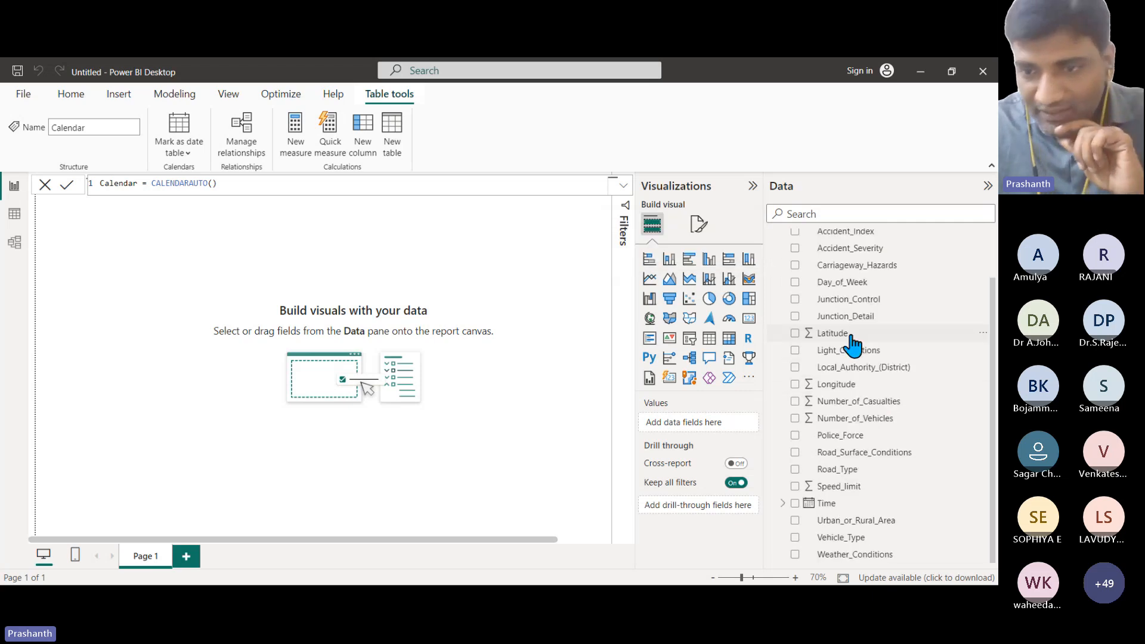
scroll(871, 455, "up", 1)
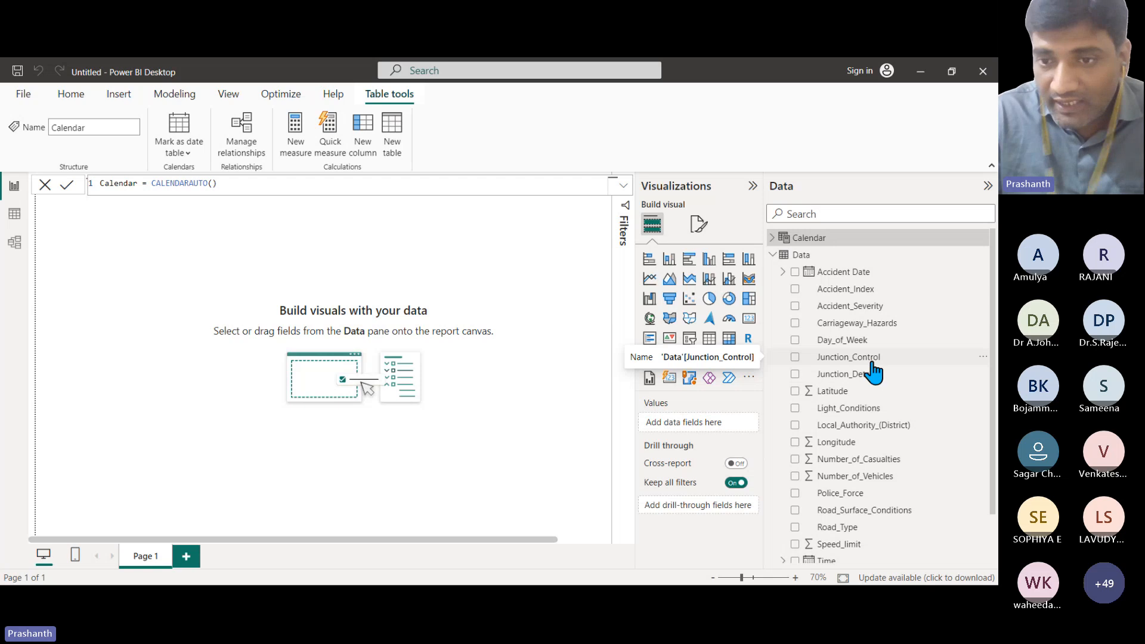
left_click(771, 238)
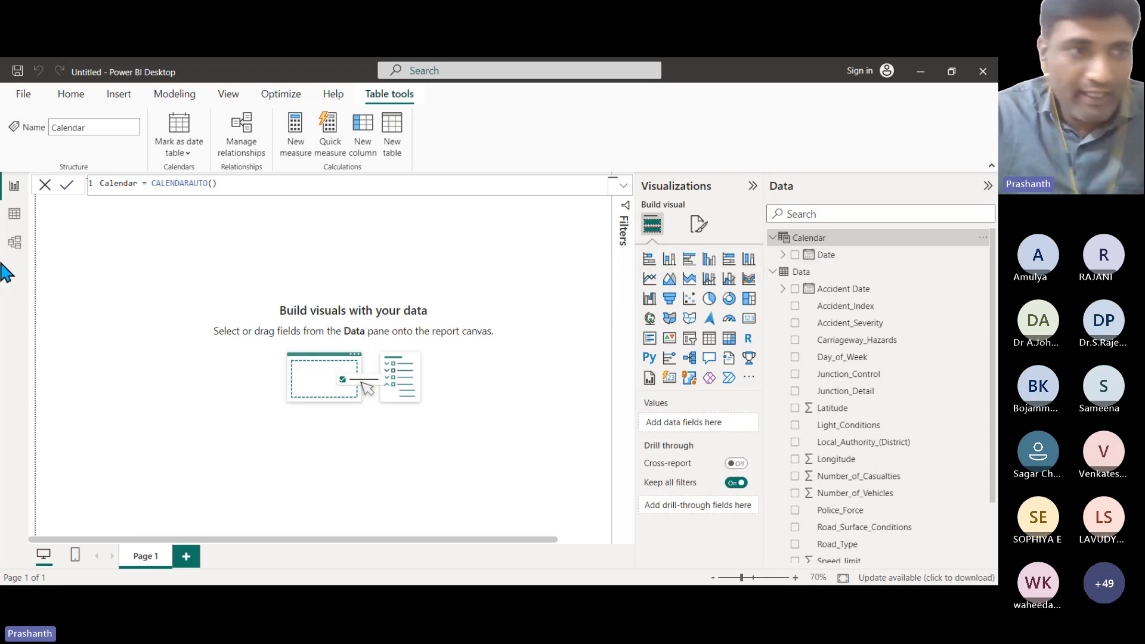
left_click(15, 216)
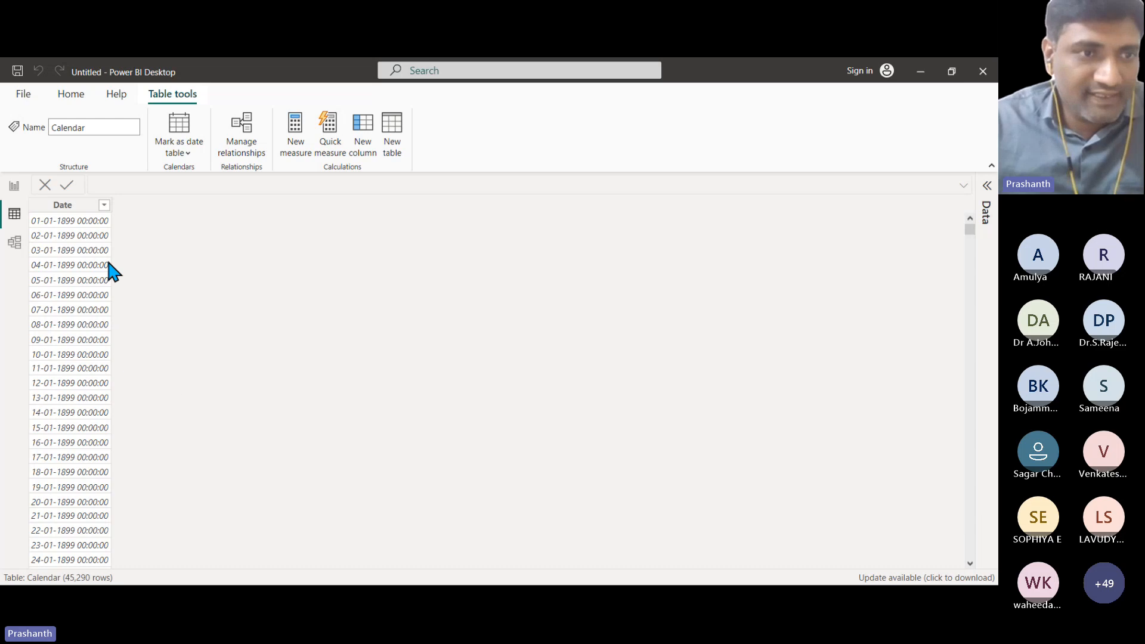
Examine the first and last dates in the Calendar table's Date column.
left_click(62, 208)
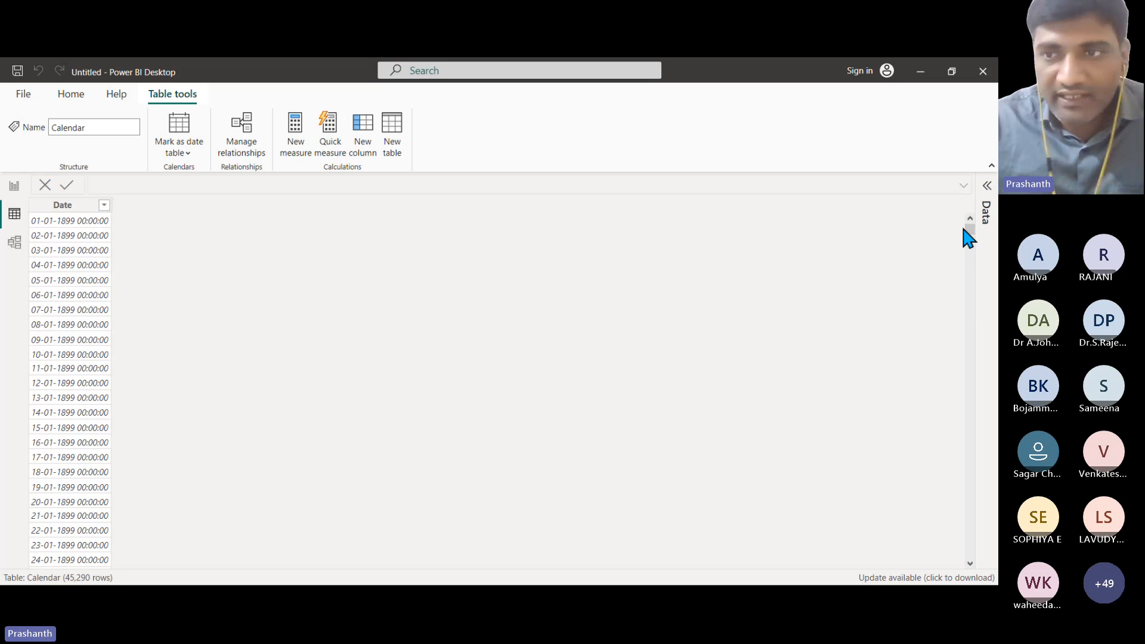
left_click_drag(969, 230, 102, 567)
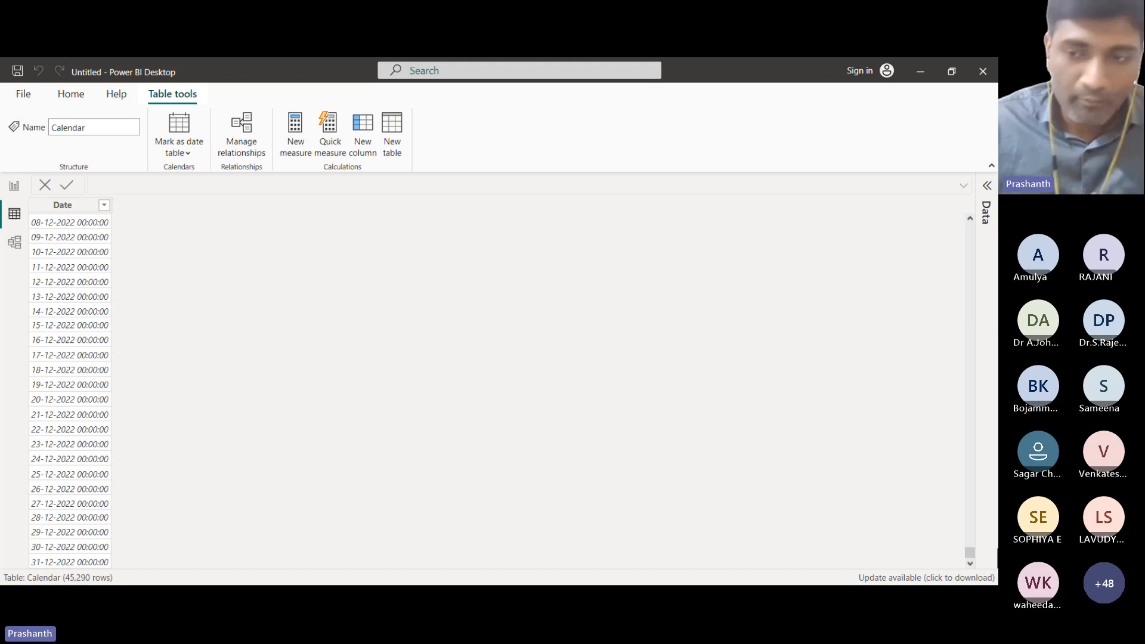
left_click_drag(969, 552, 957, 227)
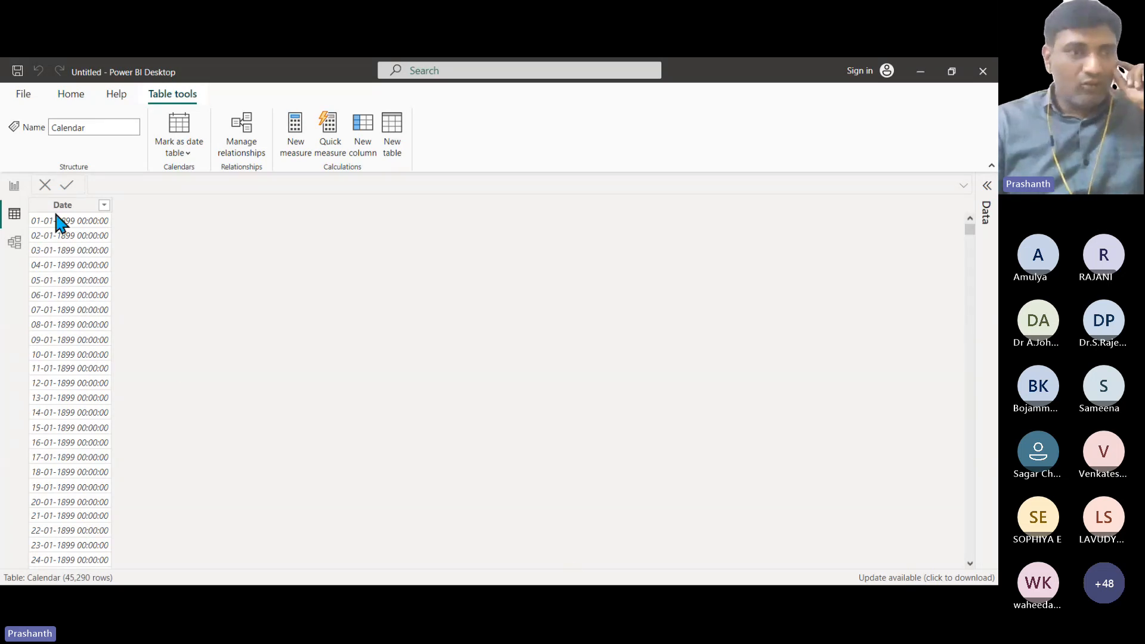
Look at the argument hint of CALENDARAUTO in the Calendar formula and recheck the table's rows, leaving the formula uncommitted.
left_click(14, 185)
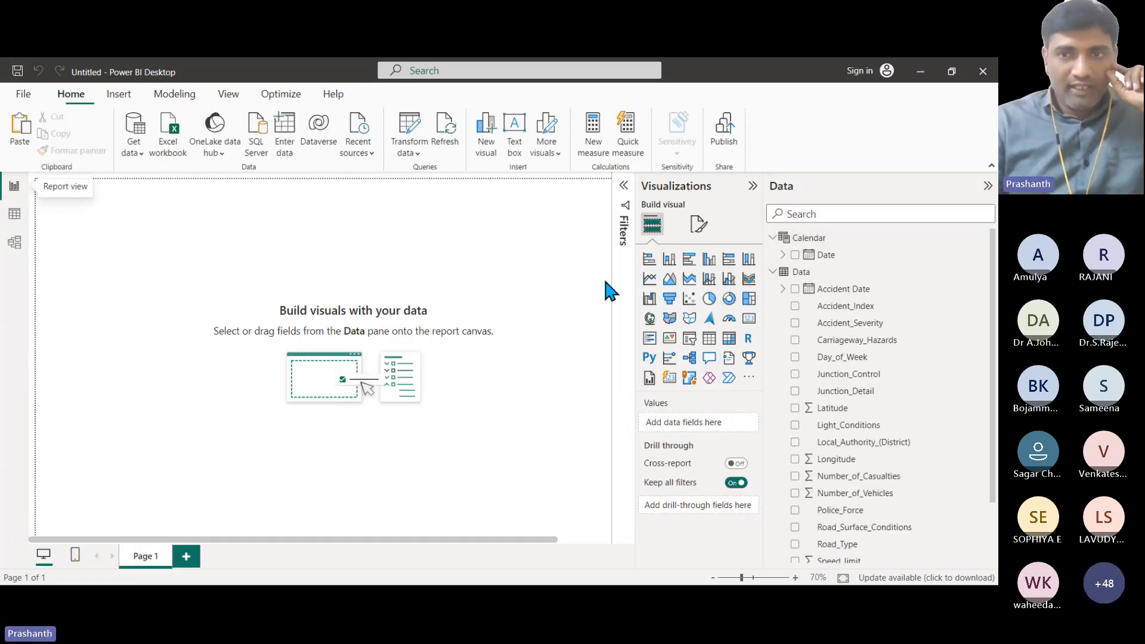
left_click(809, 237)
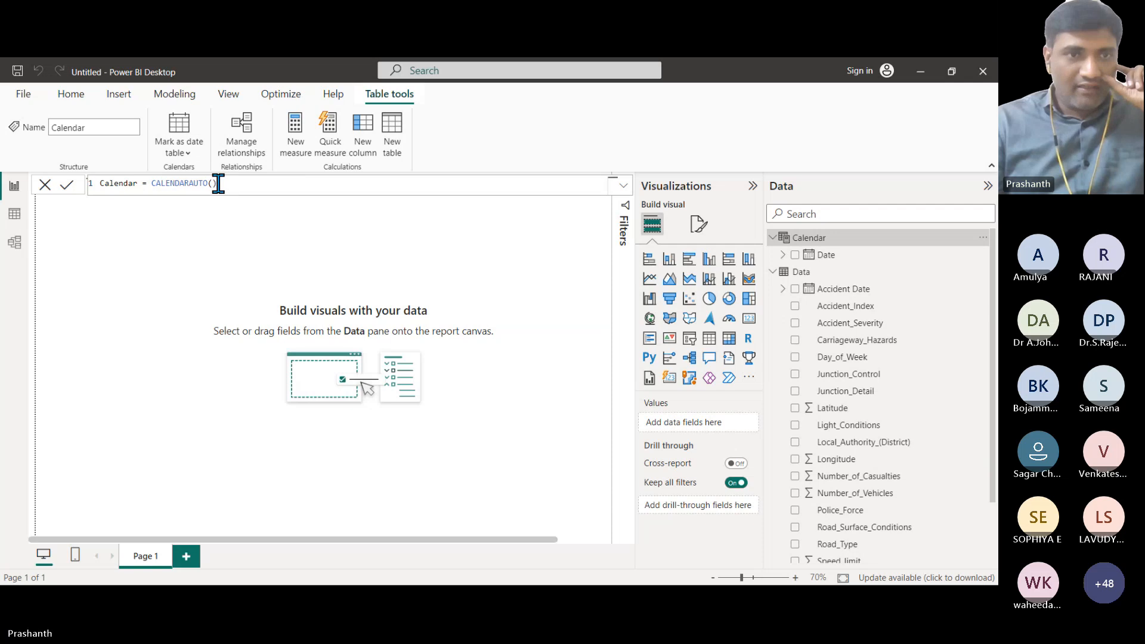
left_click(216, 183)
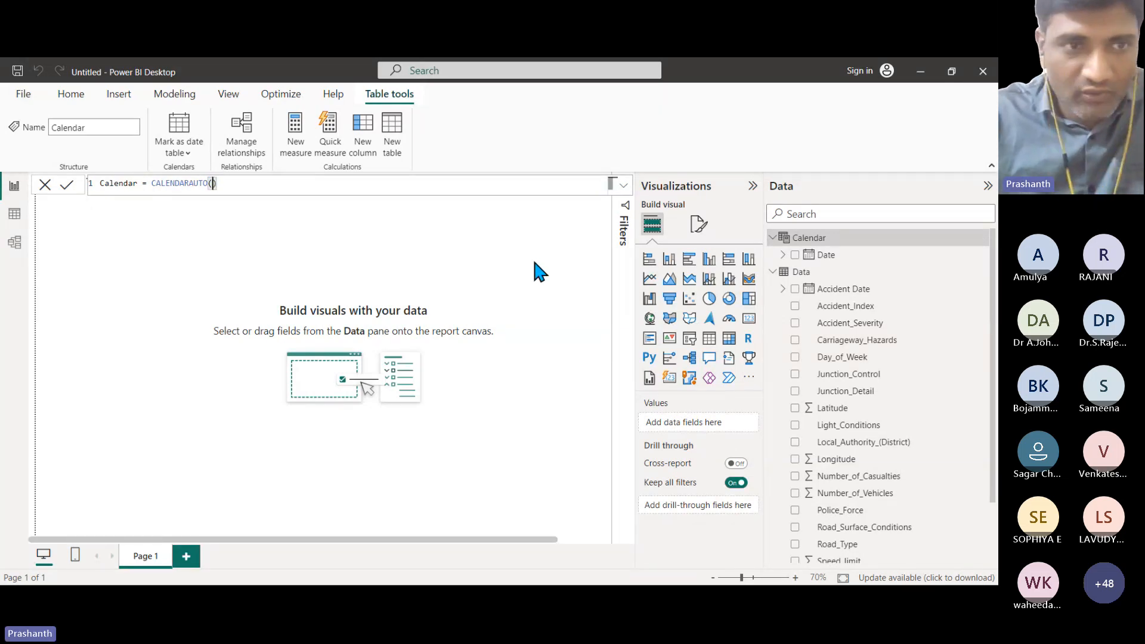
key("BackSpace")
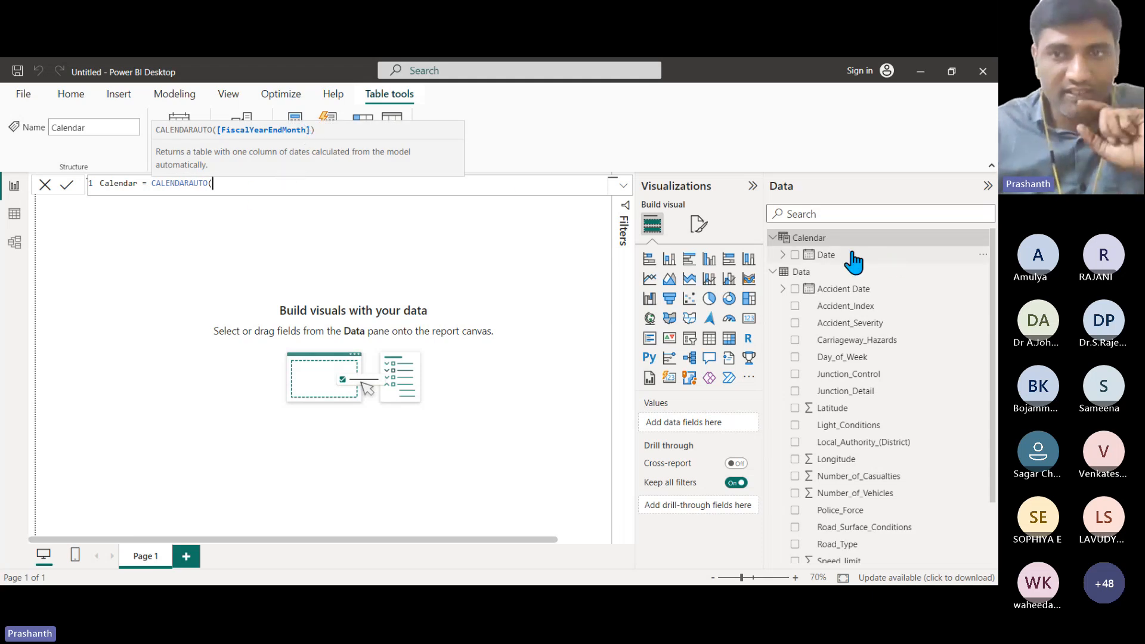
left_click(14, 214)
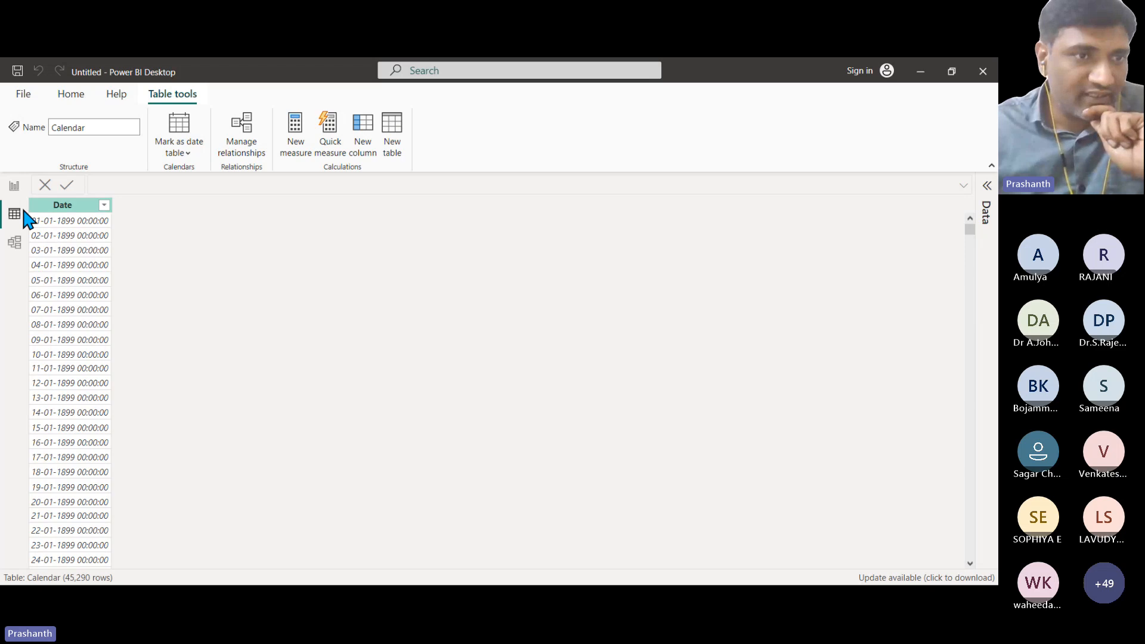
left_click(15, 189)
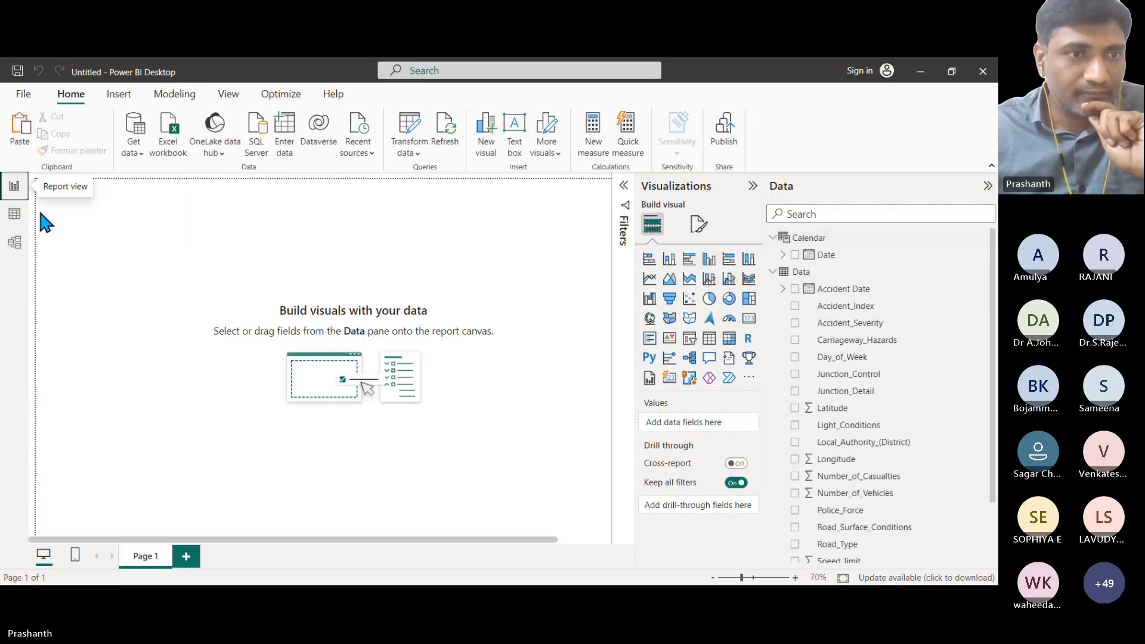
Change the Calendar table formula to CALENDARAUTO(4) and check the resulting dates in the table view.
left_click(809, 239)
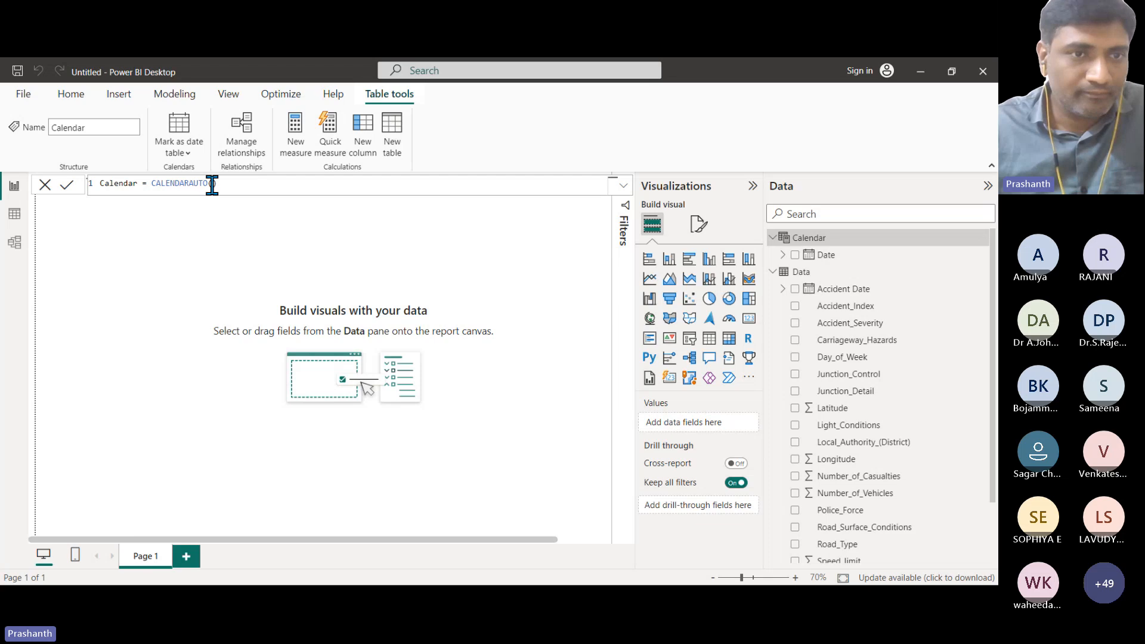
left_click(212, 184)
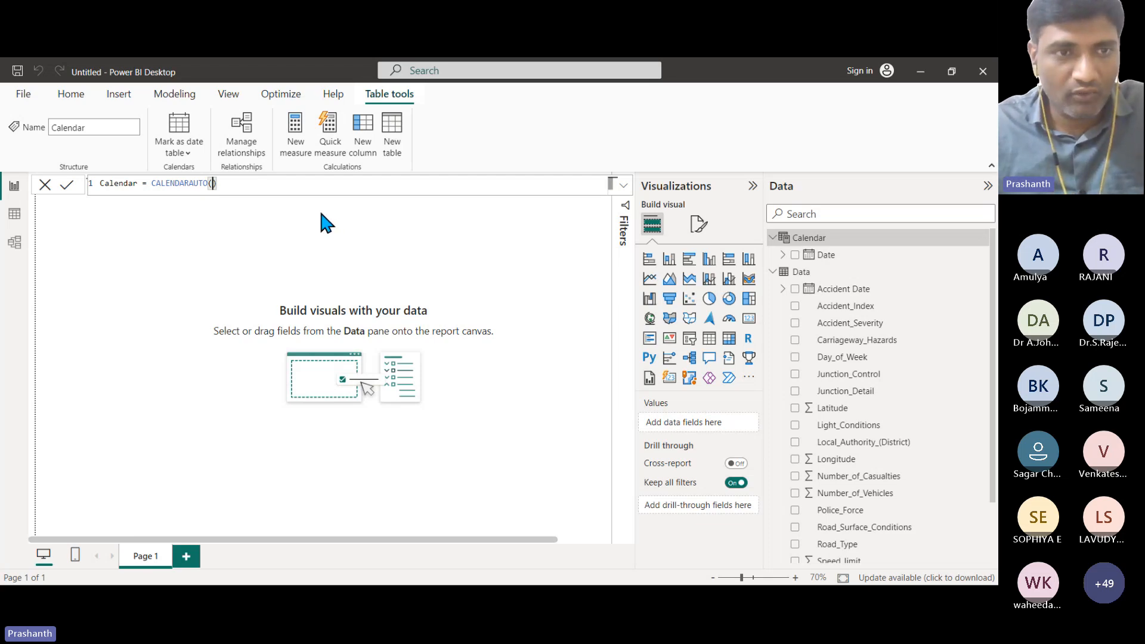
type("4")
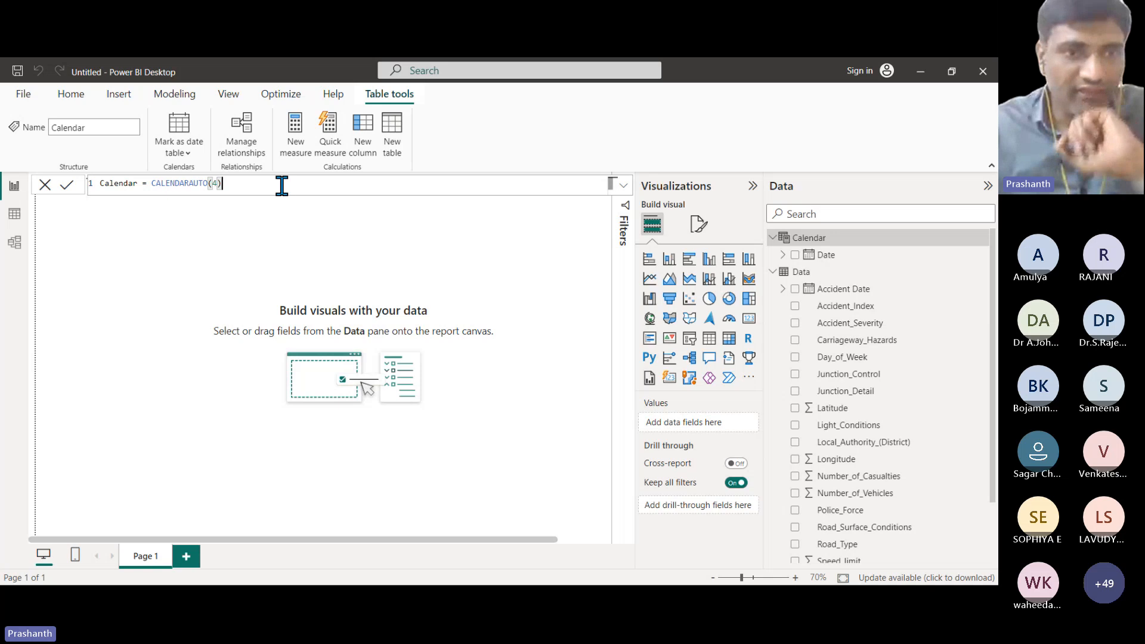
key("Return")
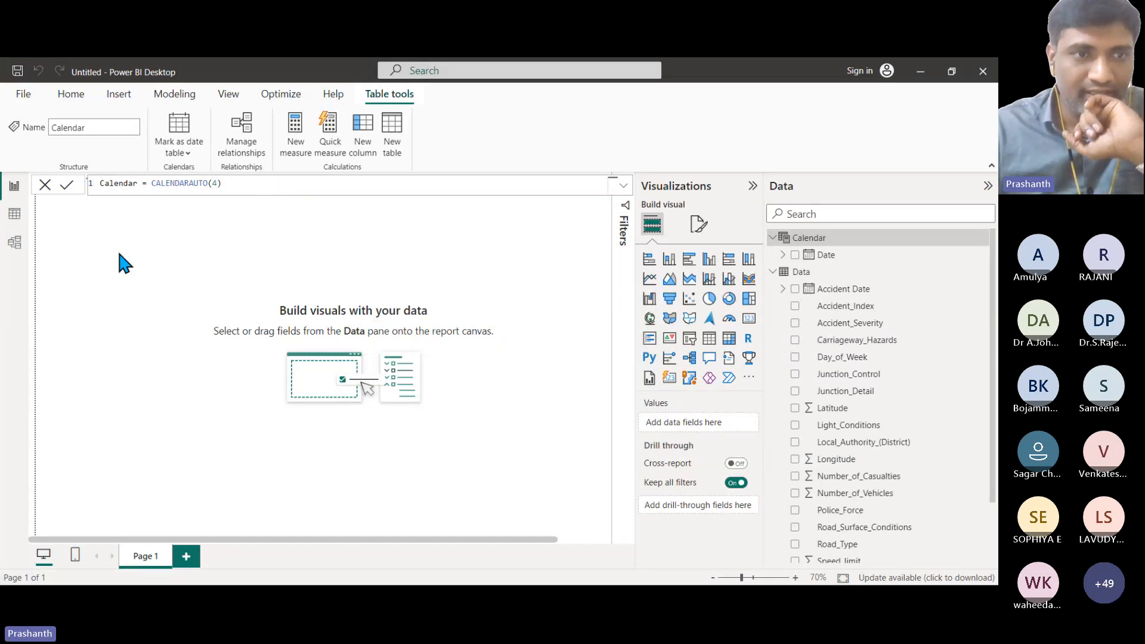
left_click(16, 215)
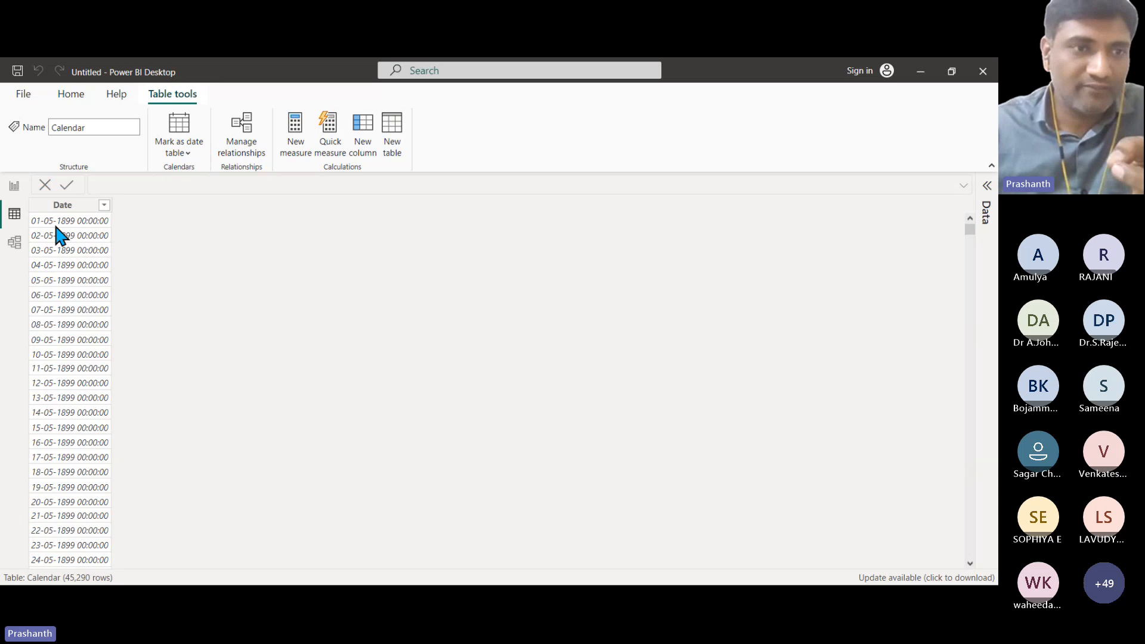
left_click(14, 185)
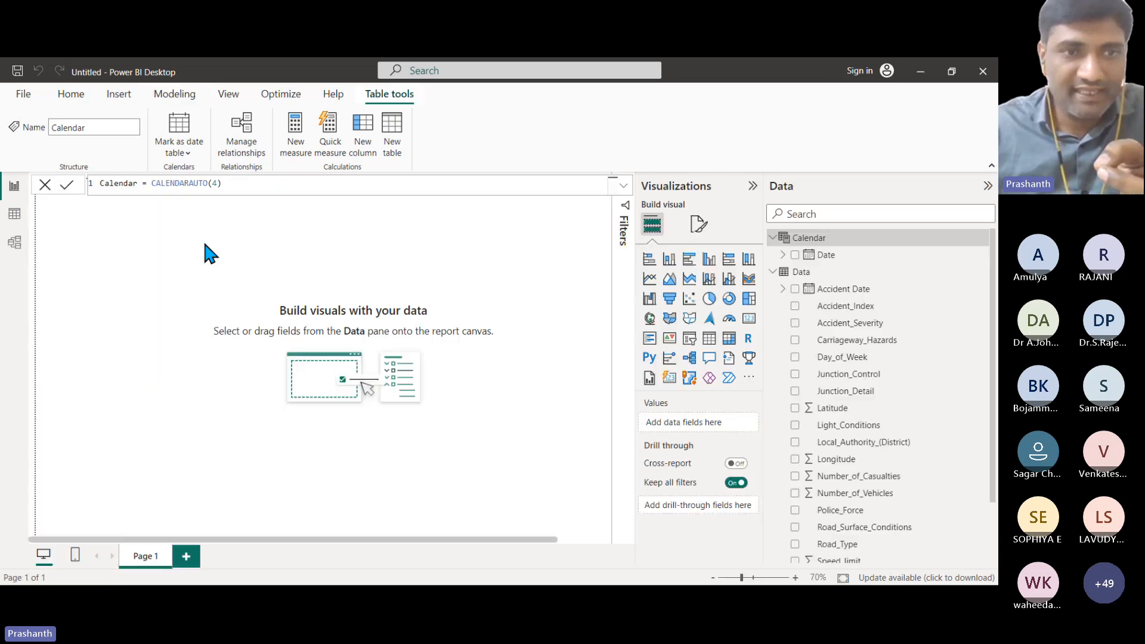
Try replacing the Calendar table formula with the CALENDAR function without any arguments and check the table view.
left_click(817, 240)
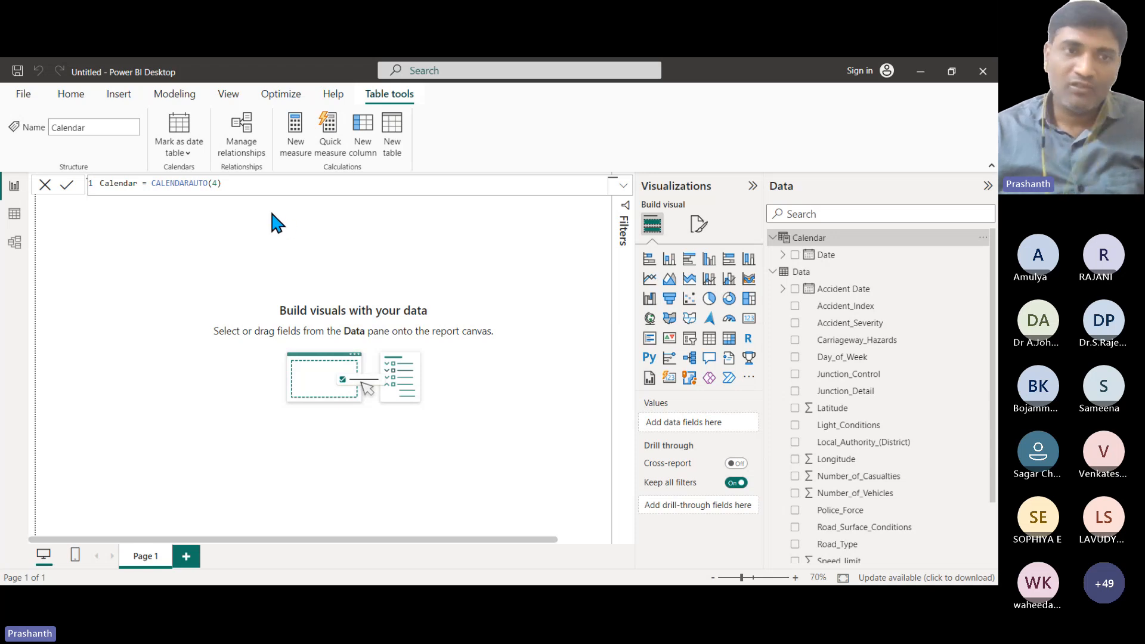
left_click(236, 184)
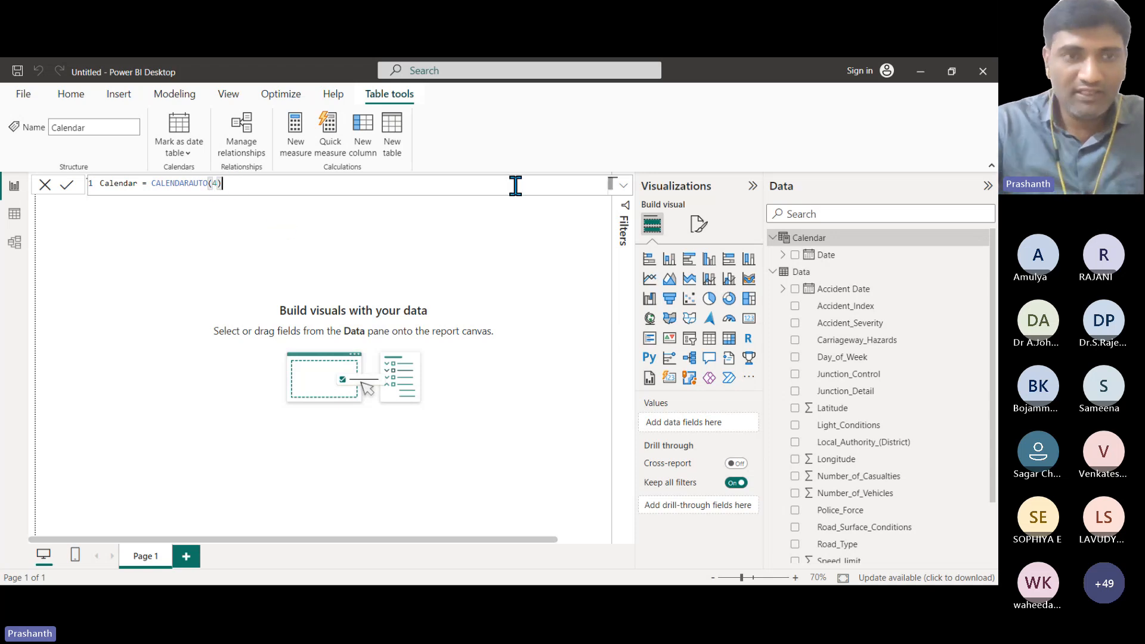
key("BackSpace")
key("BackSpace")
key("BackSpace")
key("BackSpace")
key("BackSpace")
key("BackSpace")
key("BackSpace")
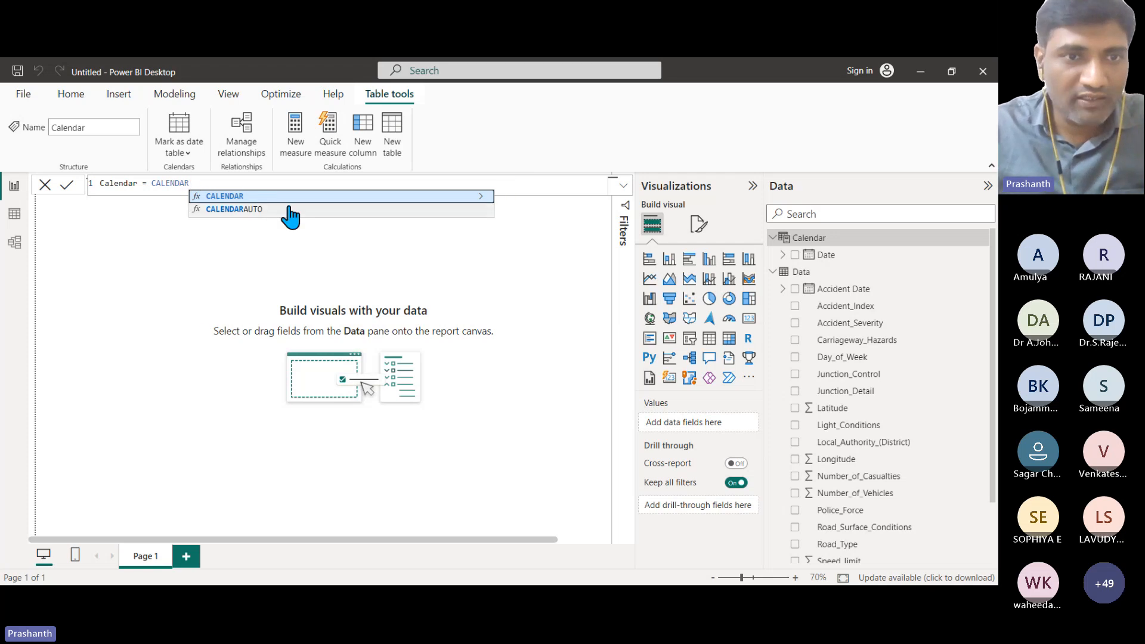
type("(")
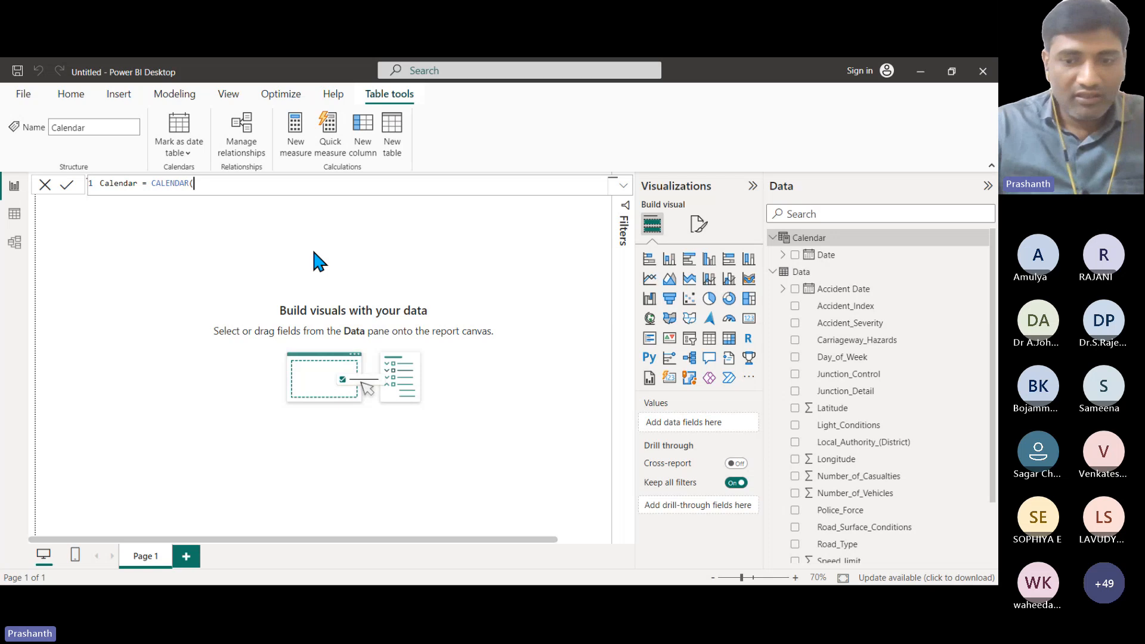
key("BackSpace")
type("(")
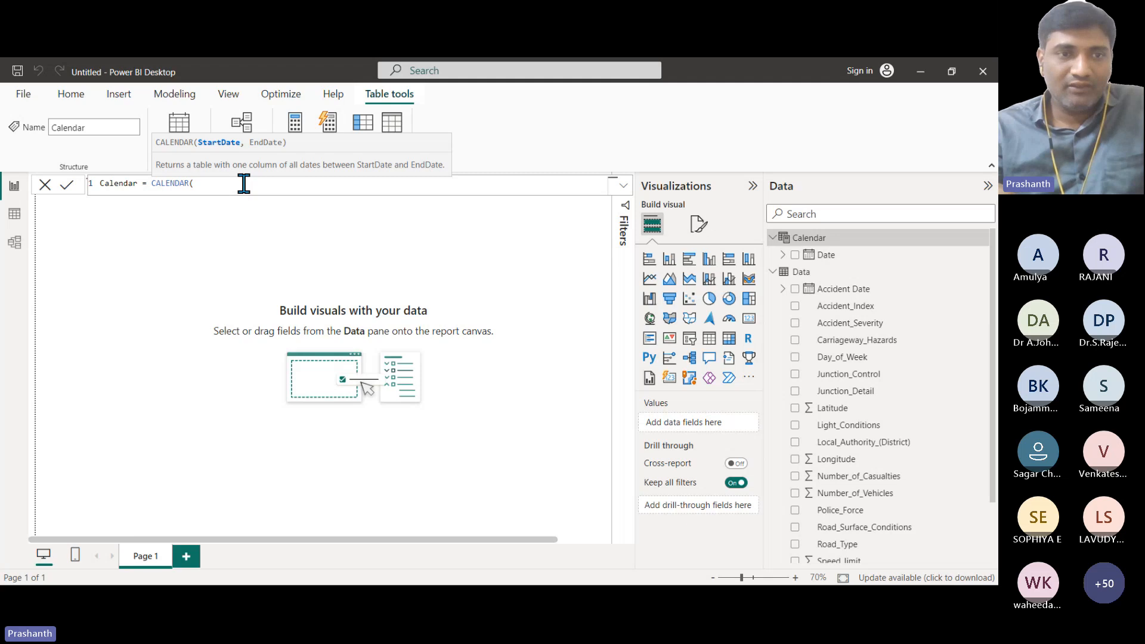
key("Escape")
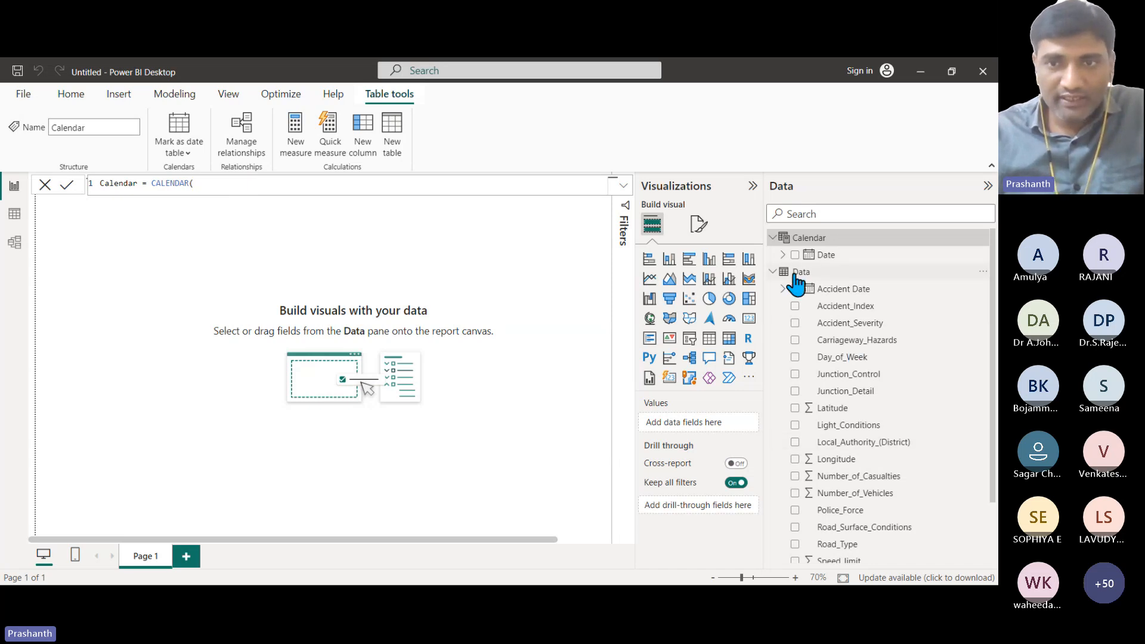
left_click(775, 271)
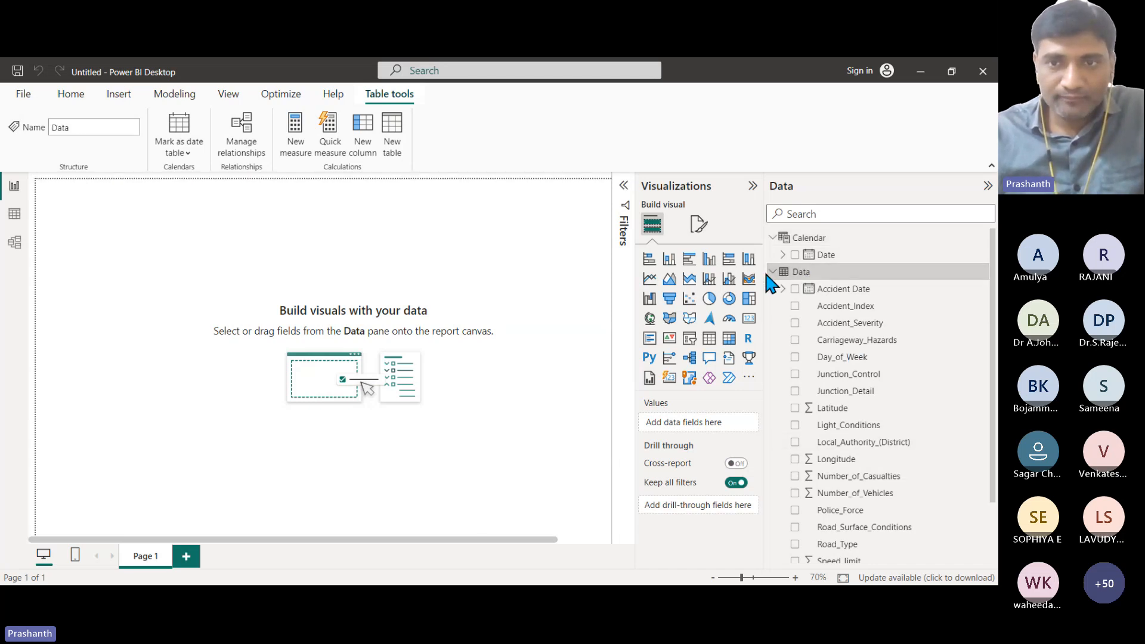
left_click(14, 215)
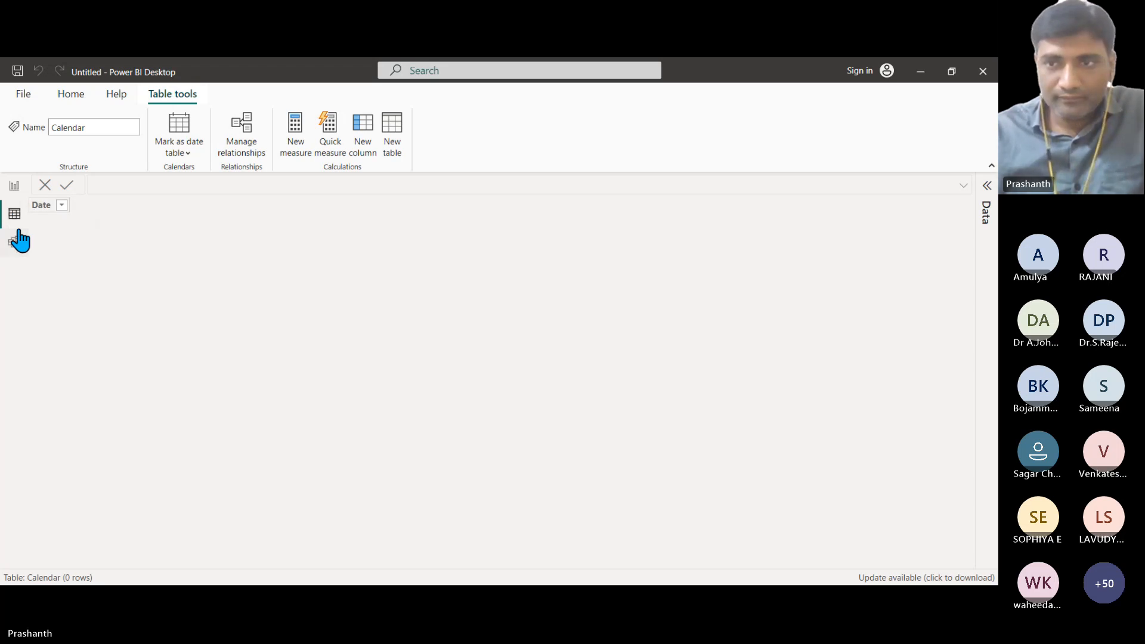
Restore the Calendar table formula to Calendar = CALENDARAUTO().
left_click(15, 186)
left_click(828, 239)
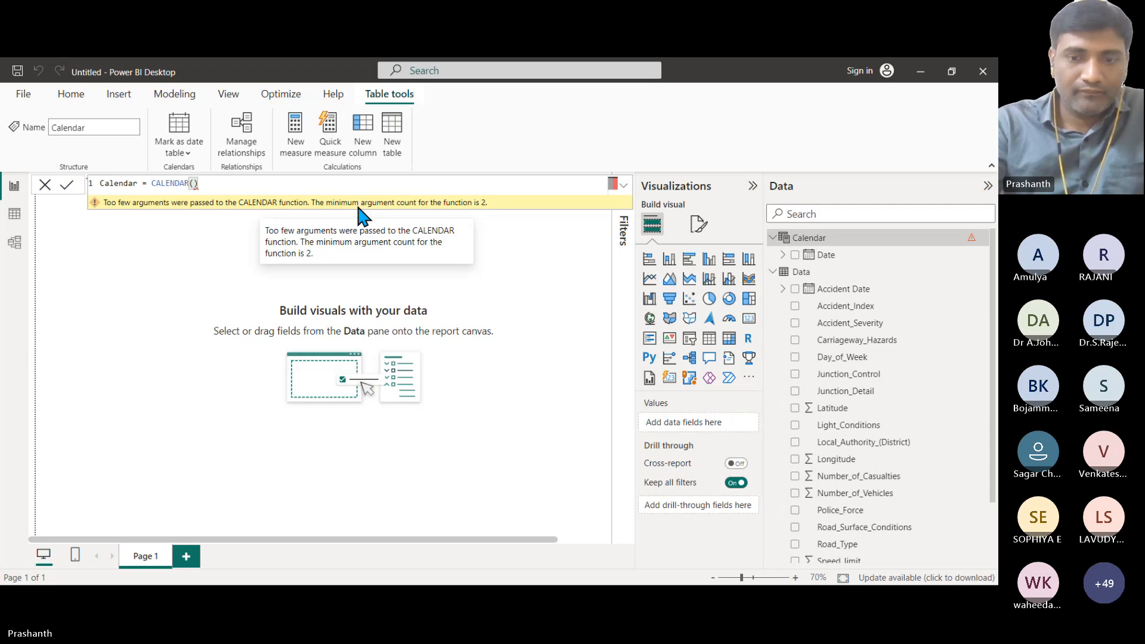
key("BackSpace")
key("BackSpace")
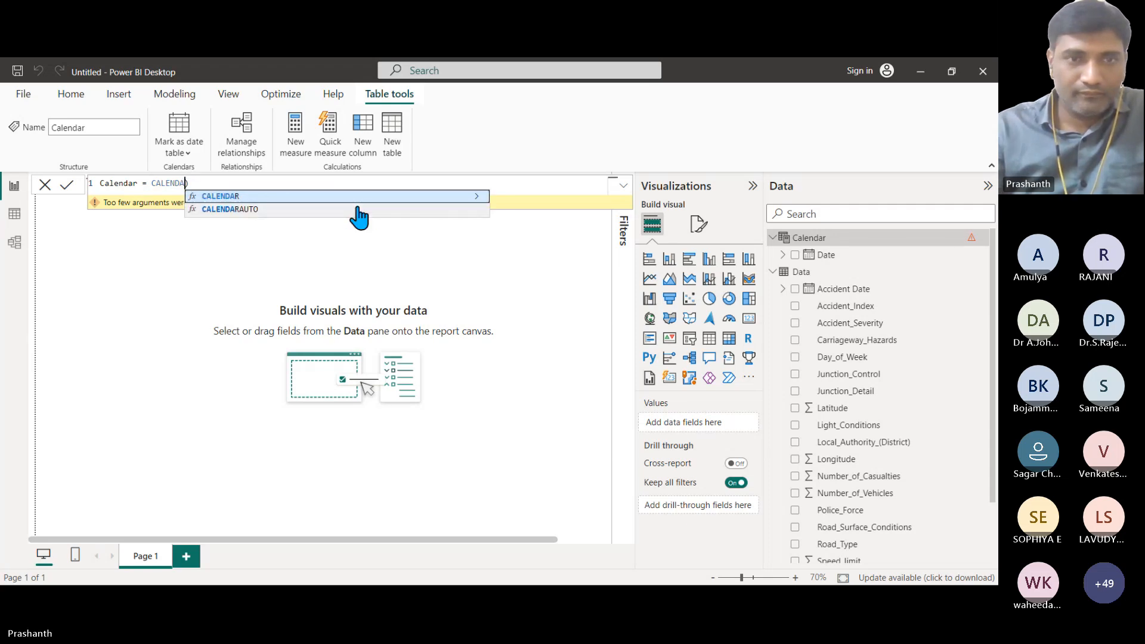
left_click(358, 209)
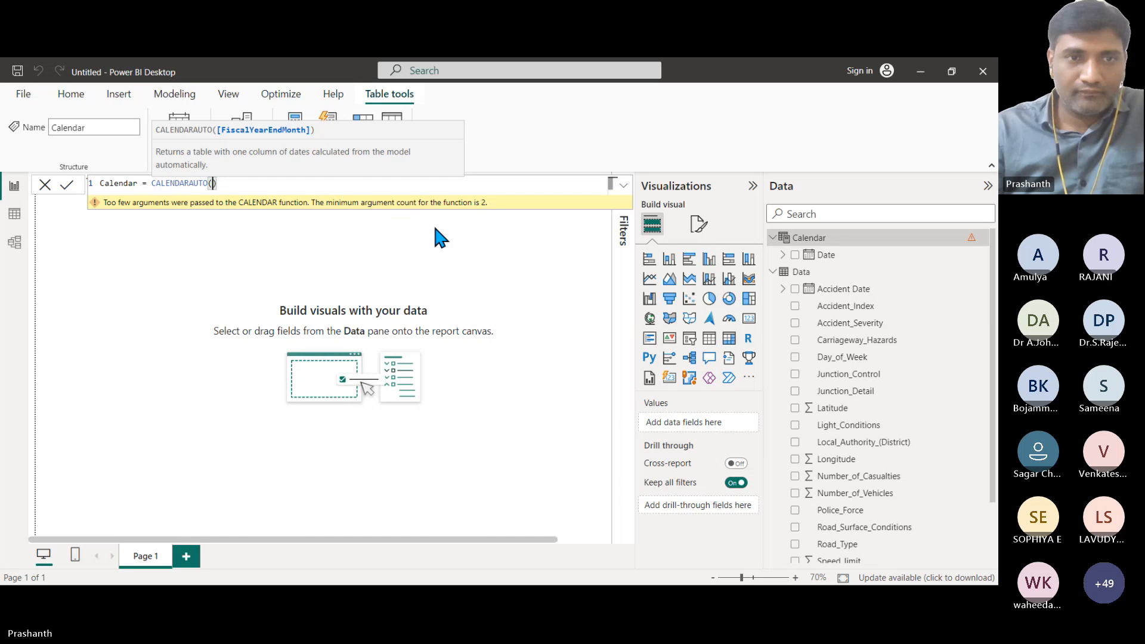
left_click(246, 213)
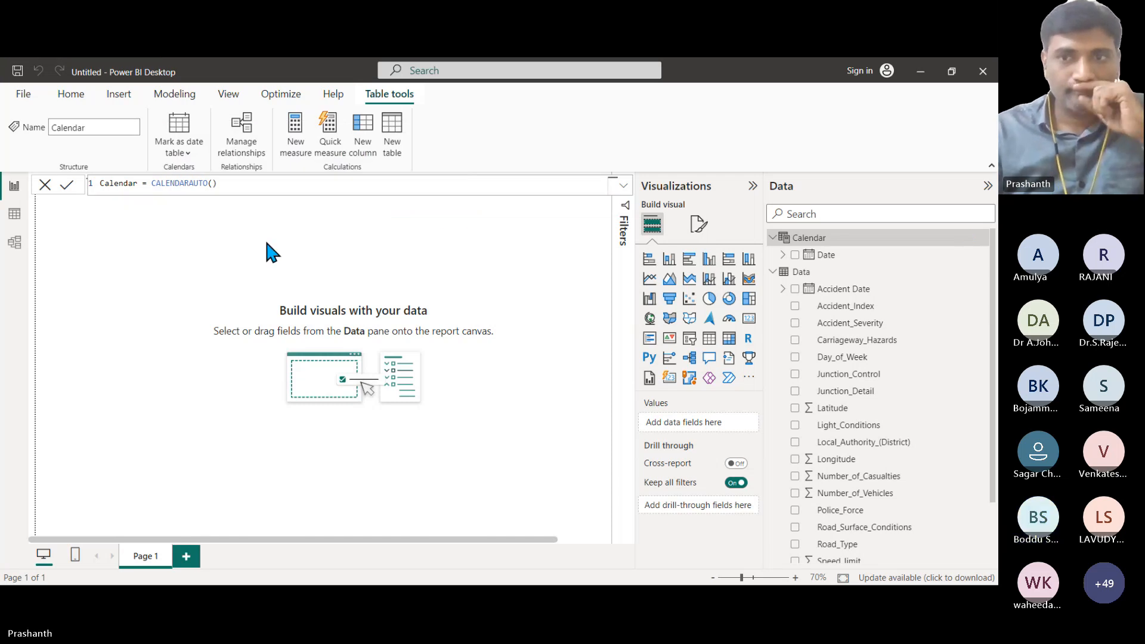
Try to view the Data table's Accident Date column by selecting it in the report and switching to the table view.
left_click(811, 273)
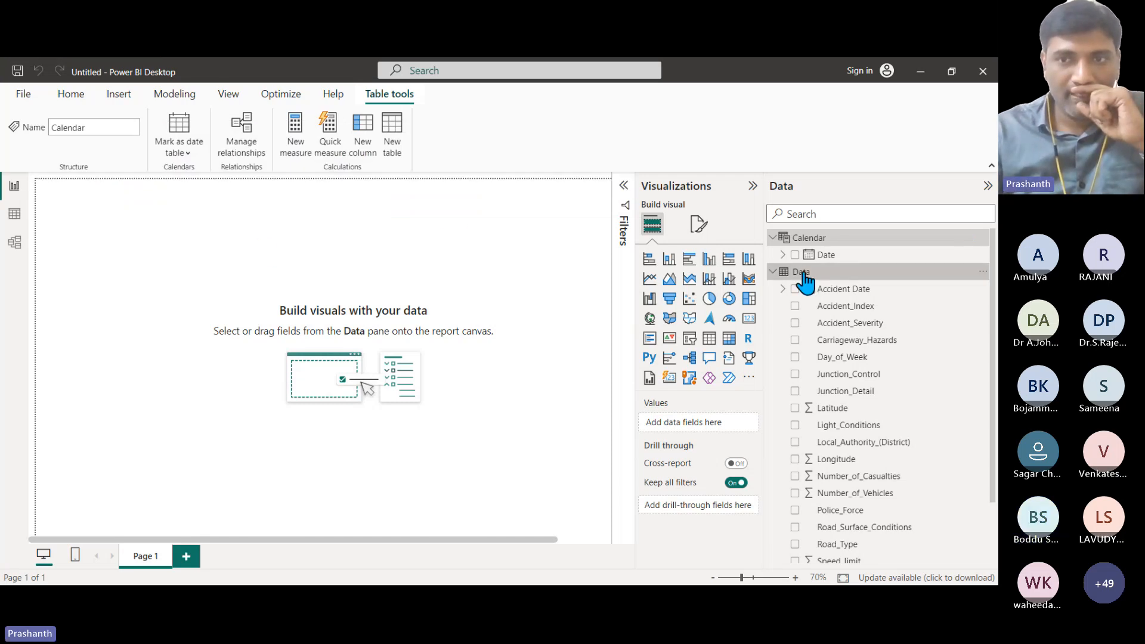
left_click(17, 218)
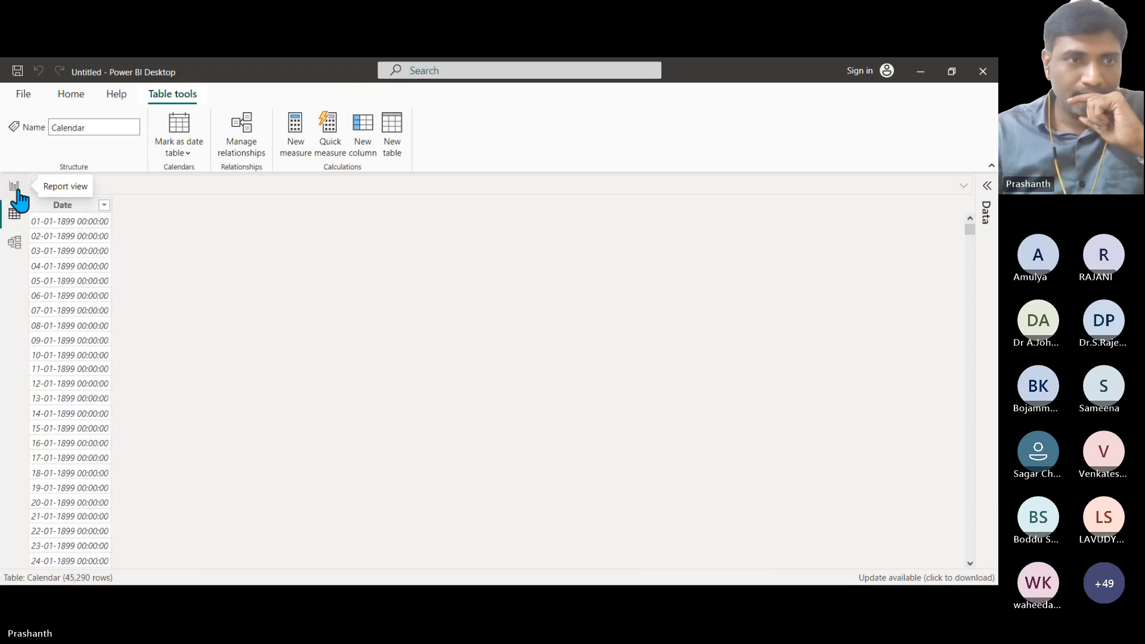
left_click(15, 188)
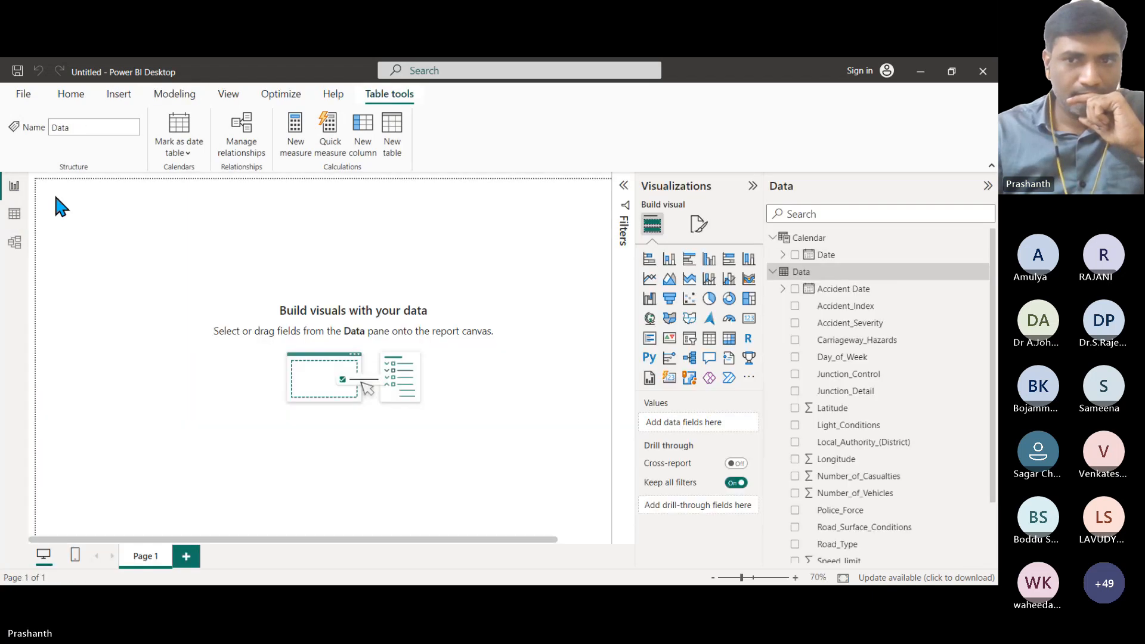
left_click(806, 278)
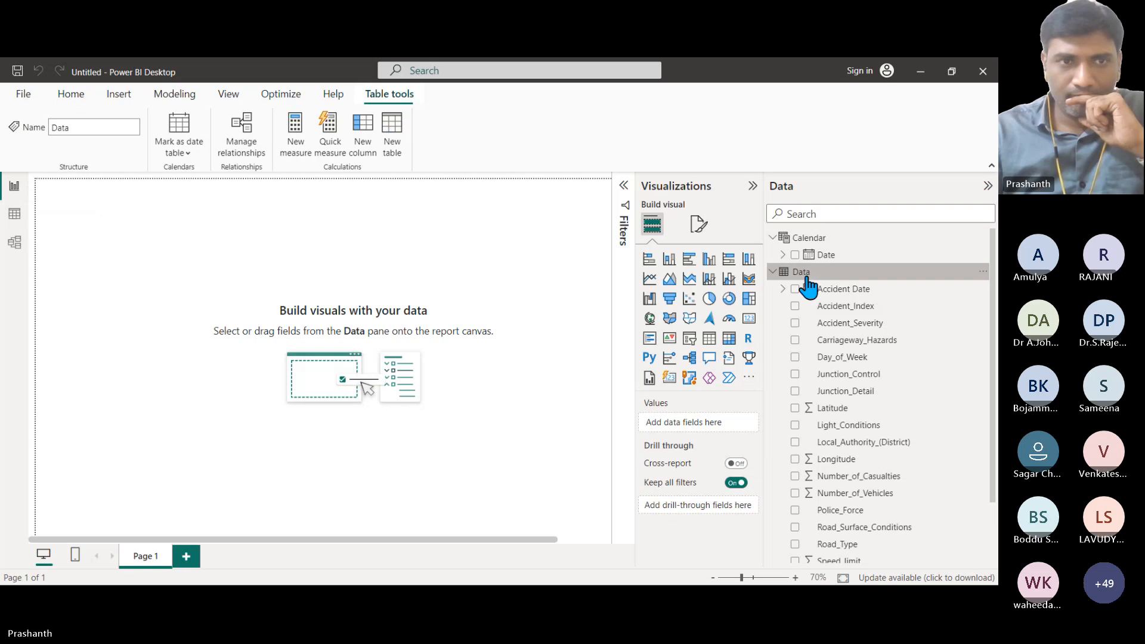
left_click(842, 290)
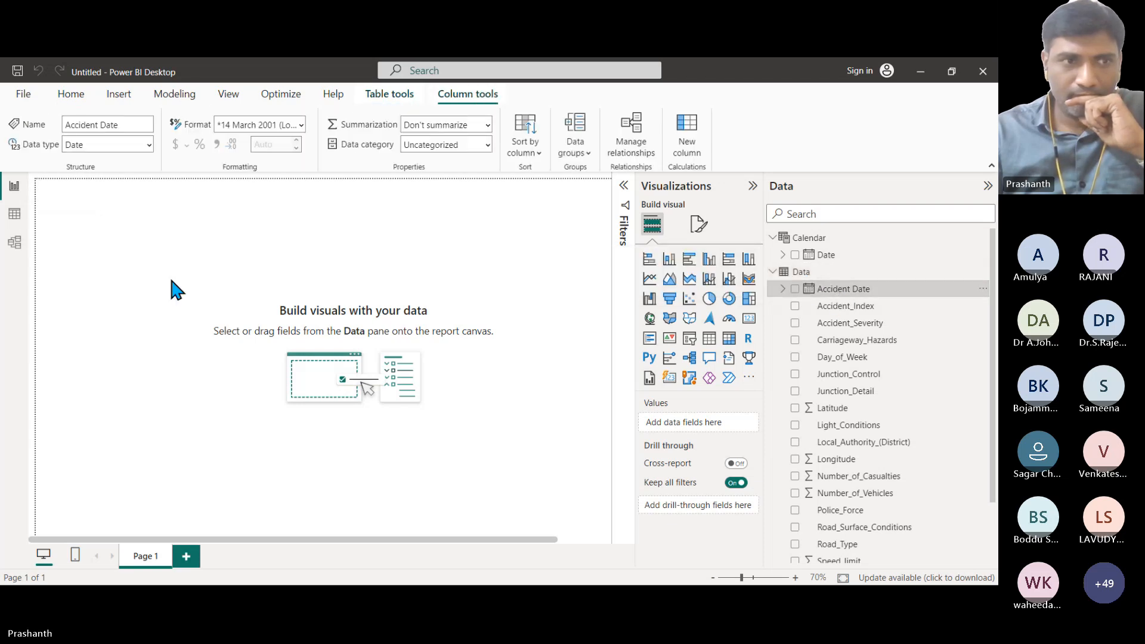
left_click(16, 214)
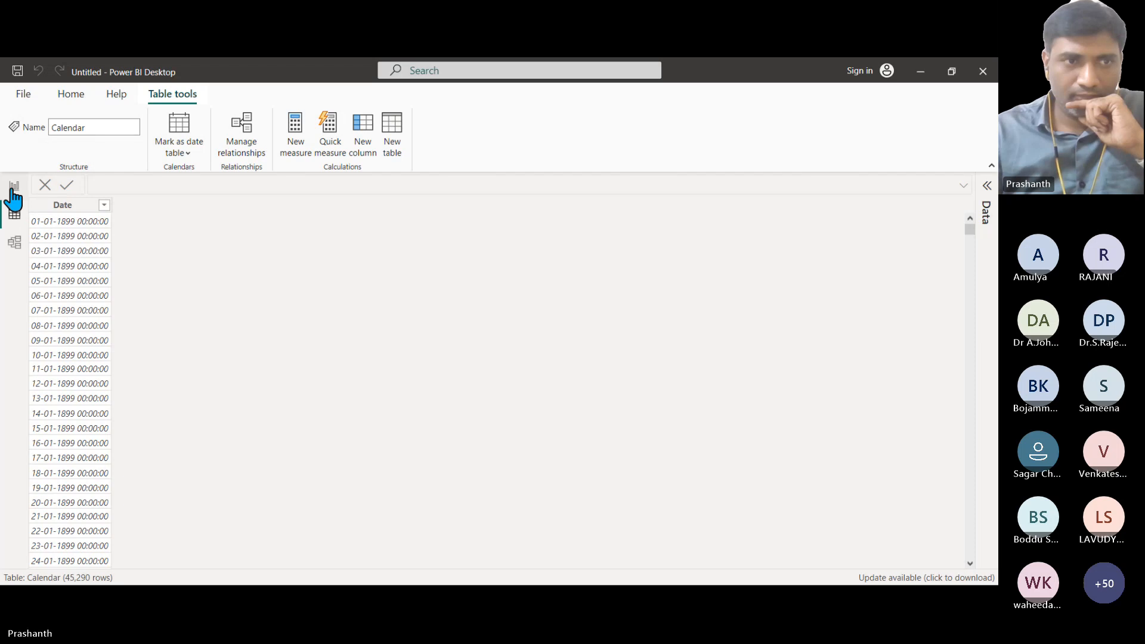
left_click(14, 186)
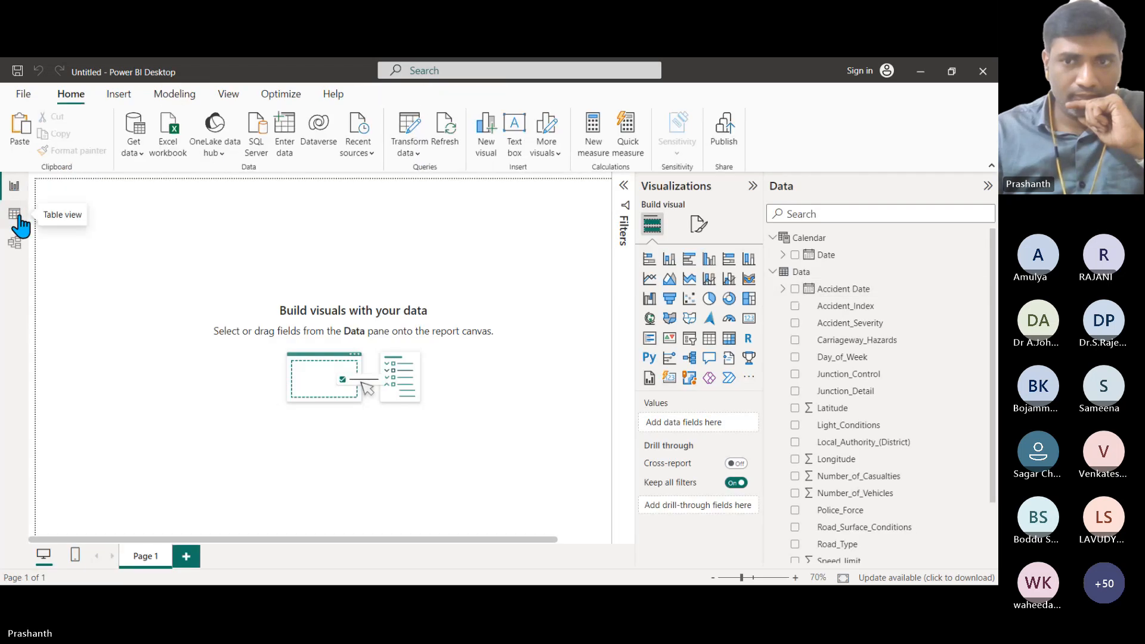
left_click(15, 215)
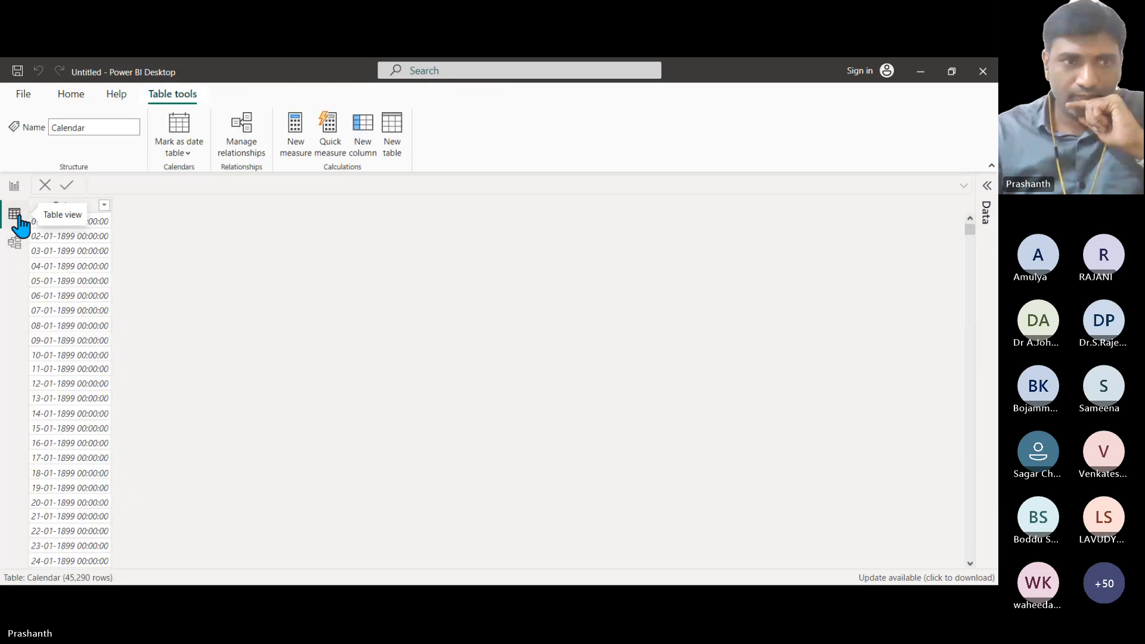
left_click(15, 188)
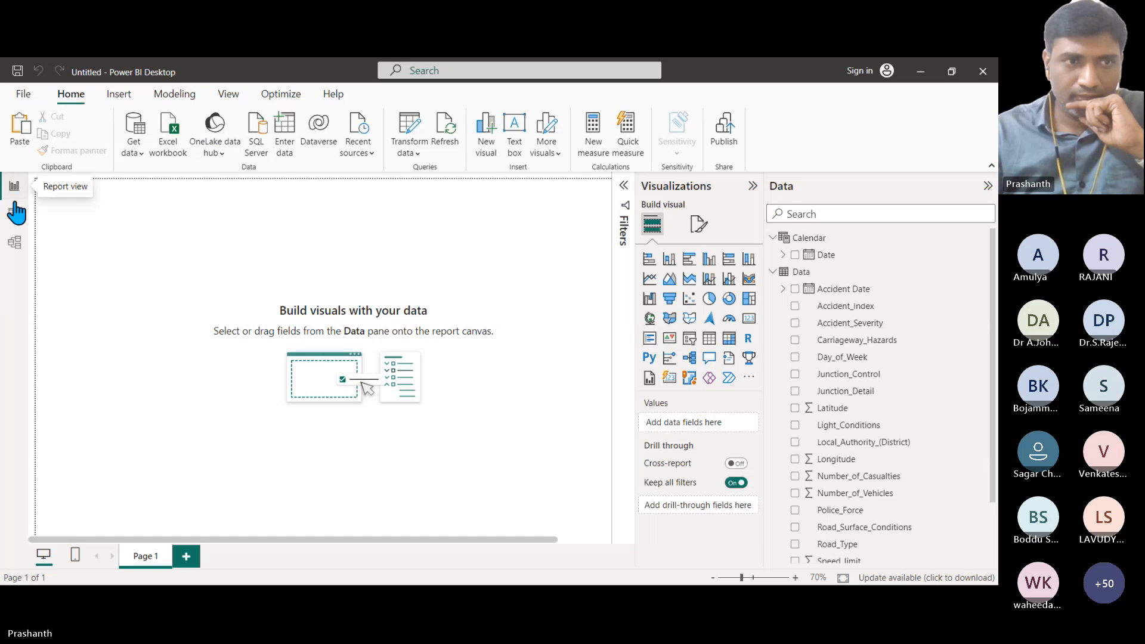
left_click(15, 213)
double_click(102, 128)
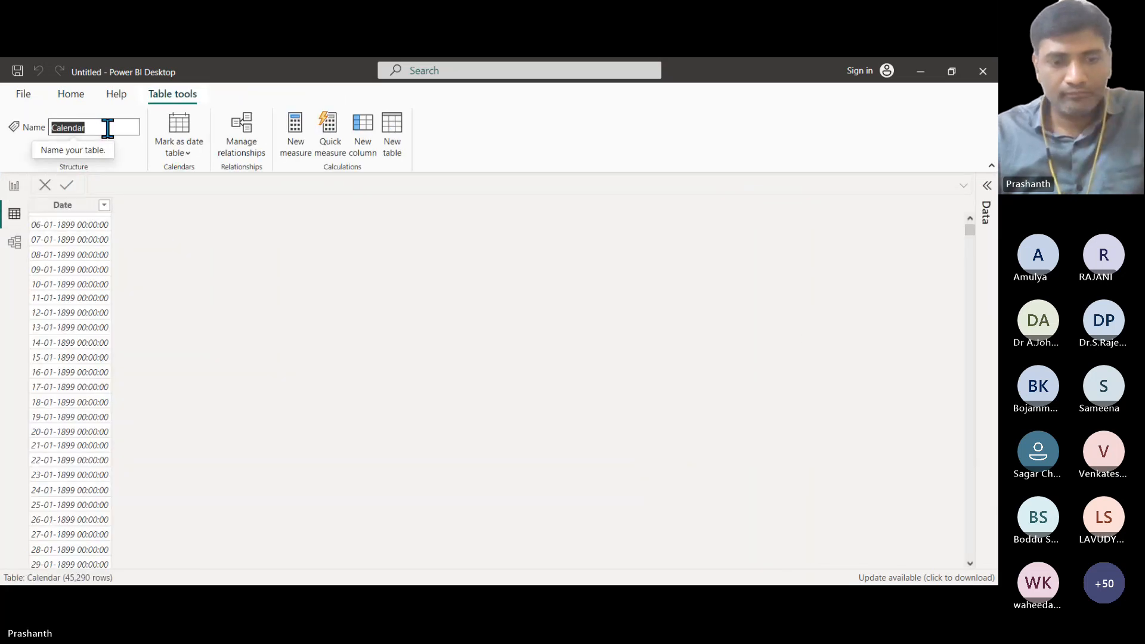
type("Data")
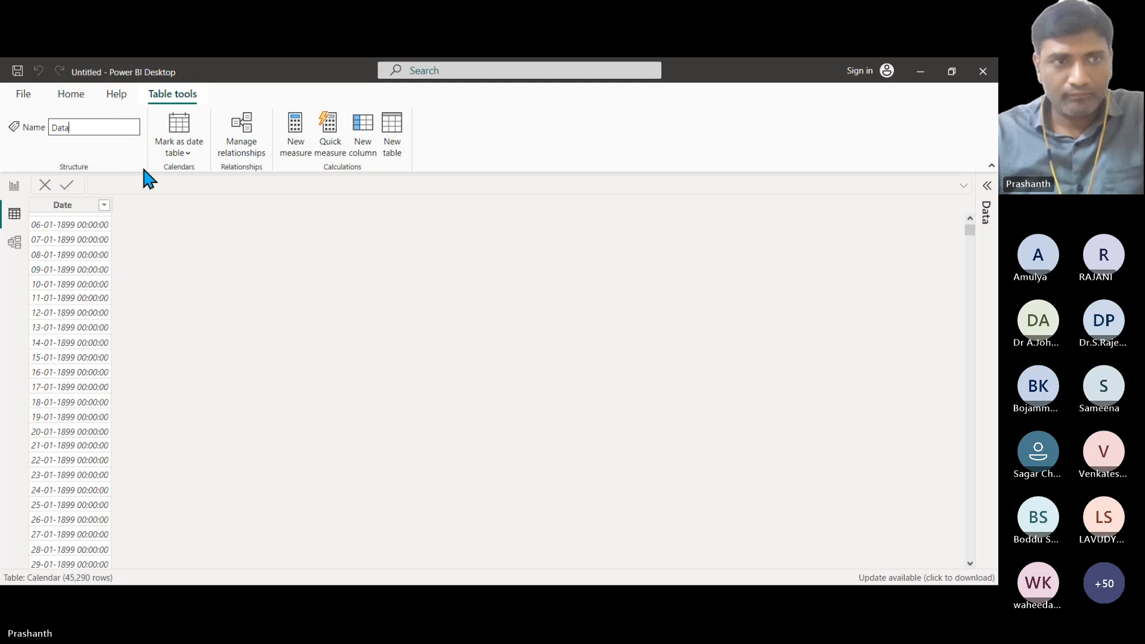
key("ctrl+z")
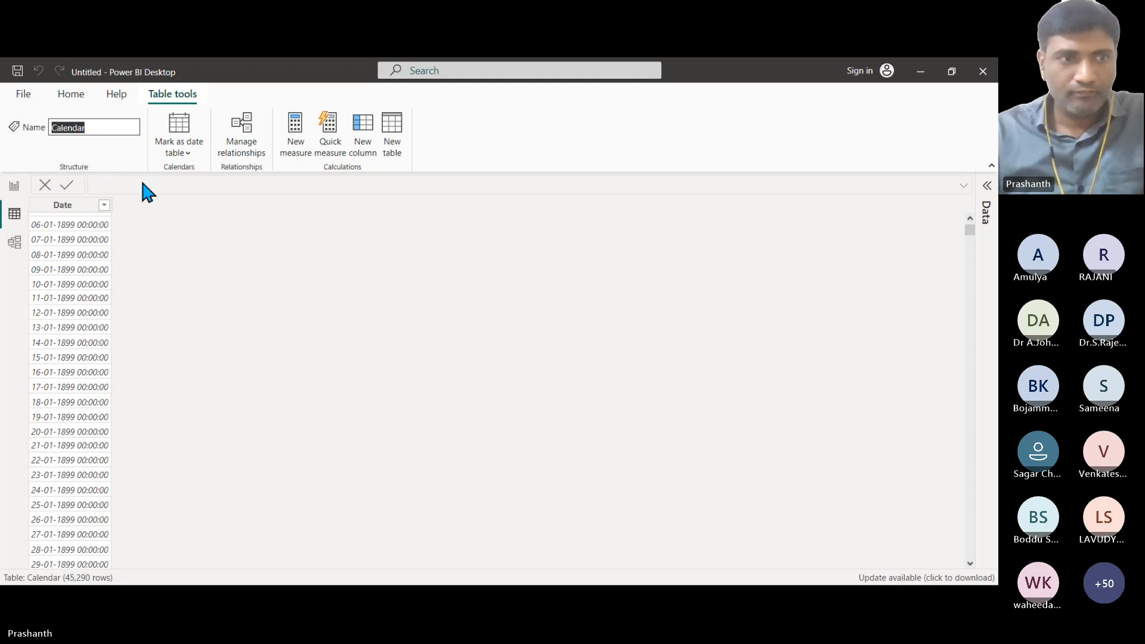
left_click(153, 235)
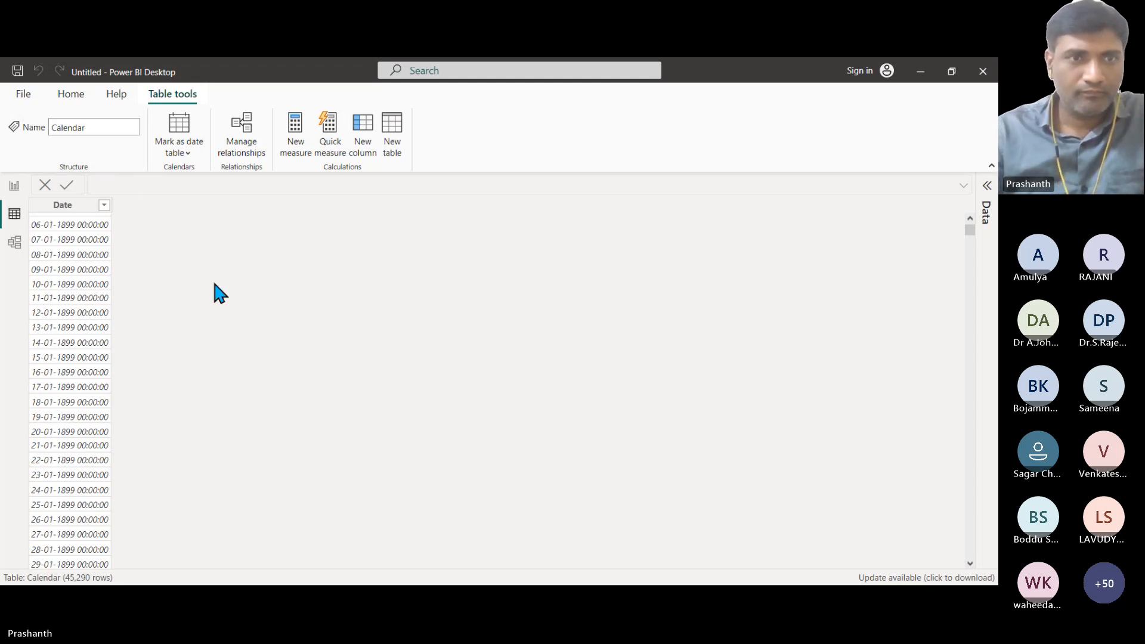
left_click(14, 185)
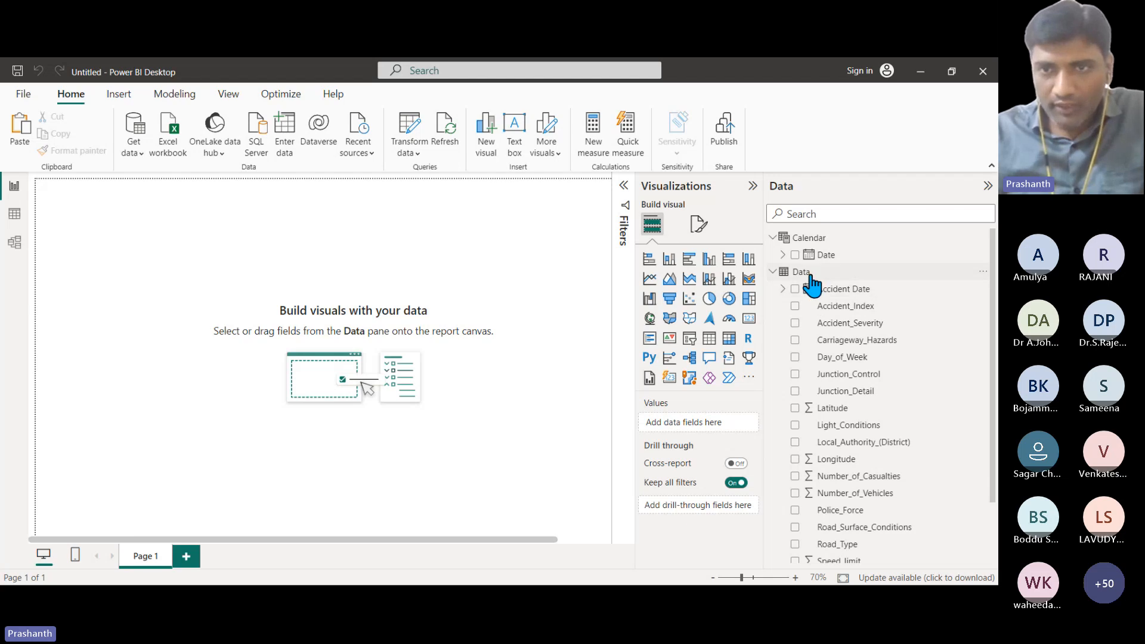
left_click(862, 303)
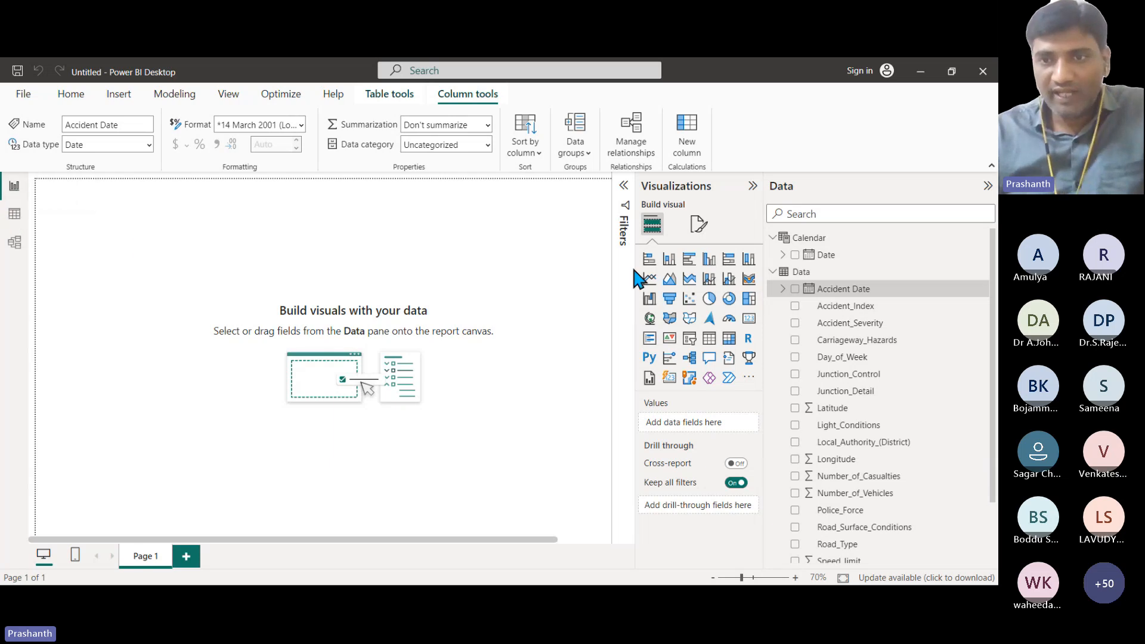
Replace the CALENDARAUTO function in the Calendar table formula with CALENDAR, leaving its arguments open.
left_click(808, 238)
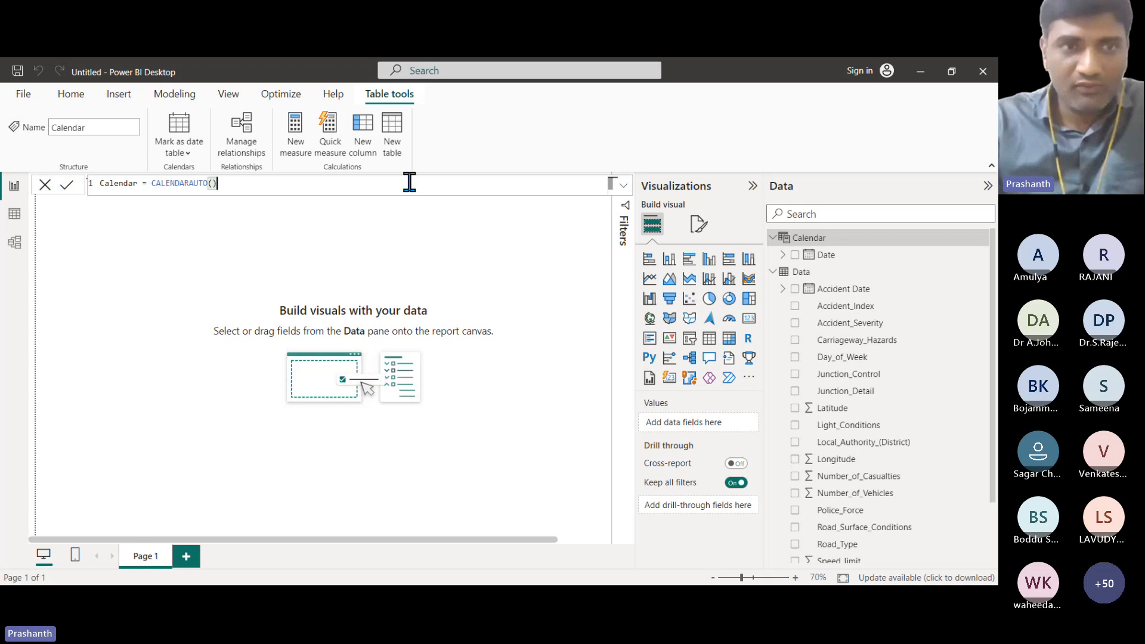
key("BackSpace")
key("BackSpace")
key("BackSpace")
key("BackSpace")
key("BackSpace")
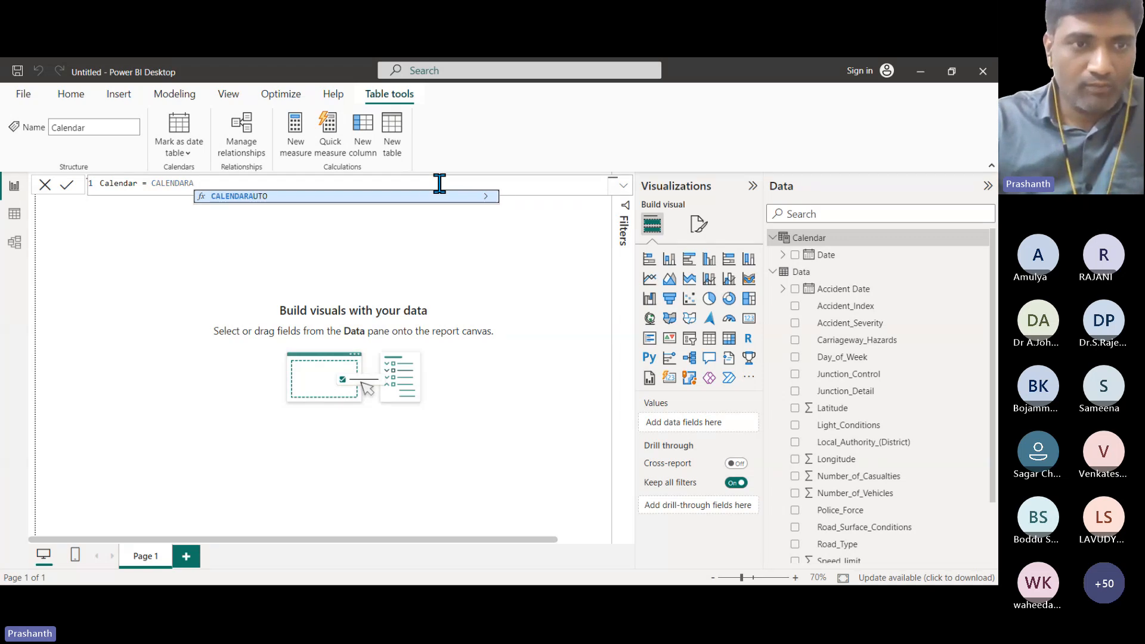
key("BackSpace")
type("(")
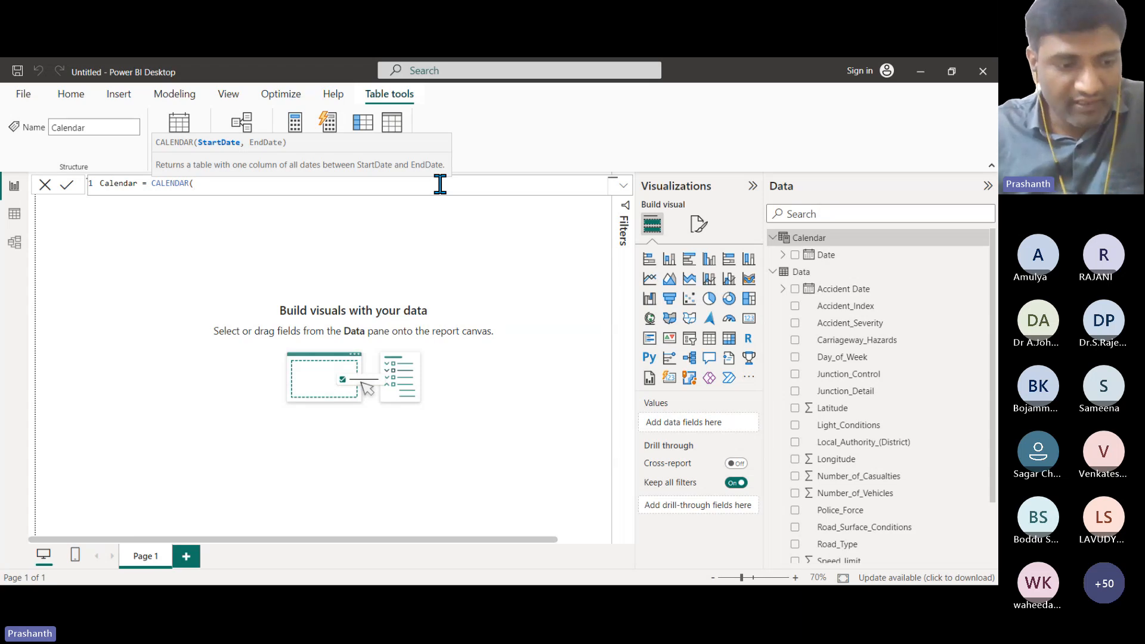
Enter MIN(Data[Accident Date]) as the start date of the CALENDAR function.
type("min")
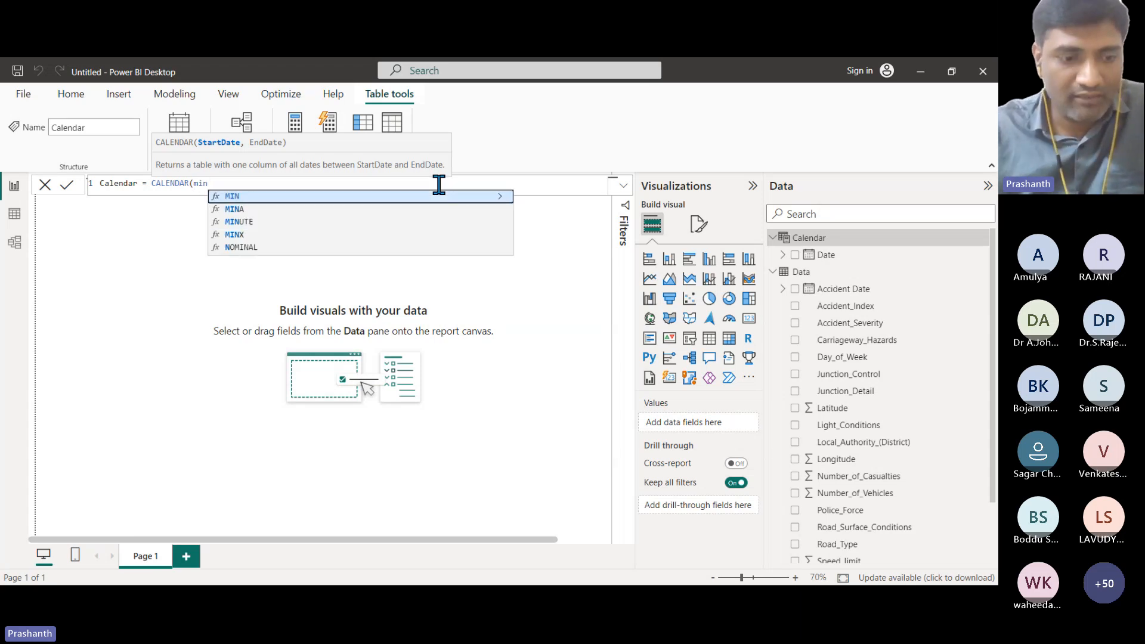
key("Tab")
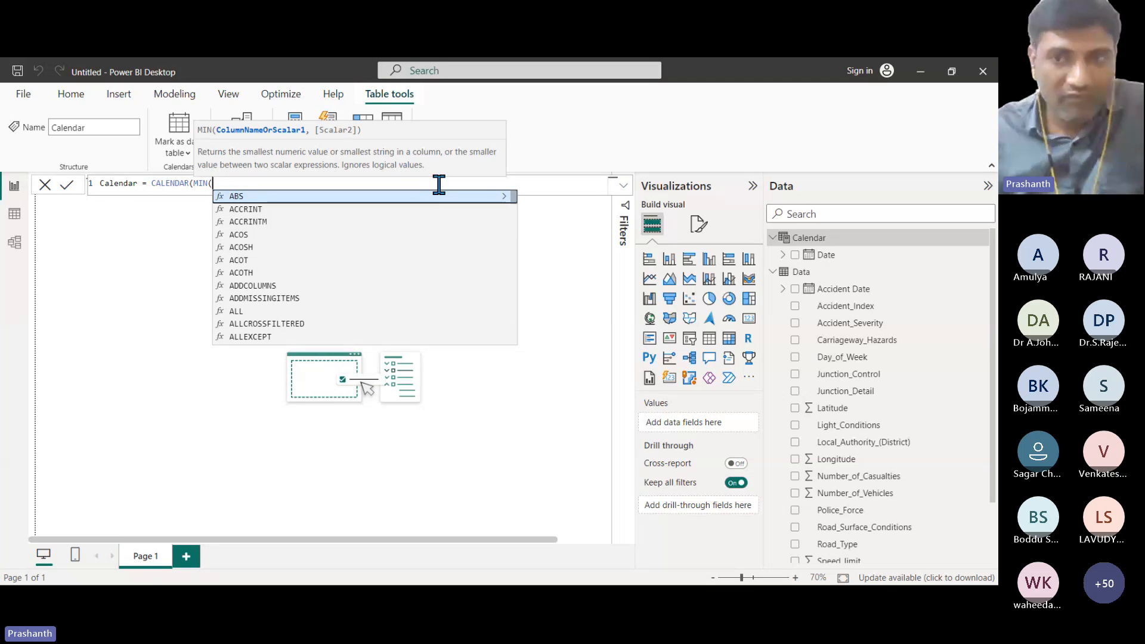
type("acc")
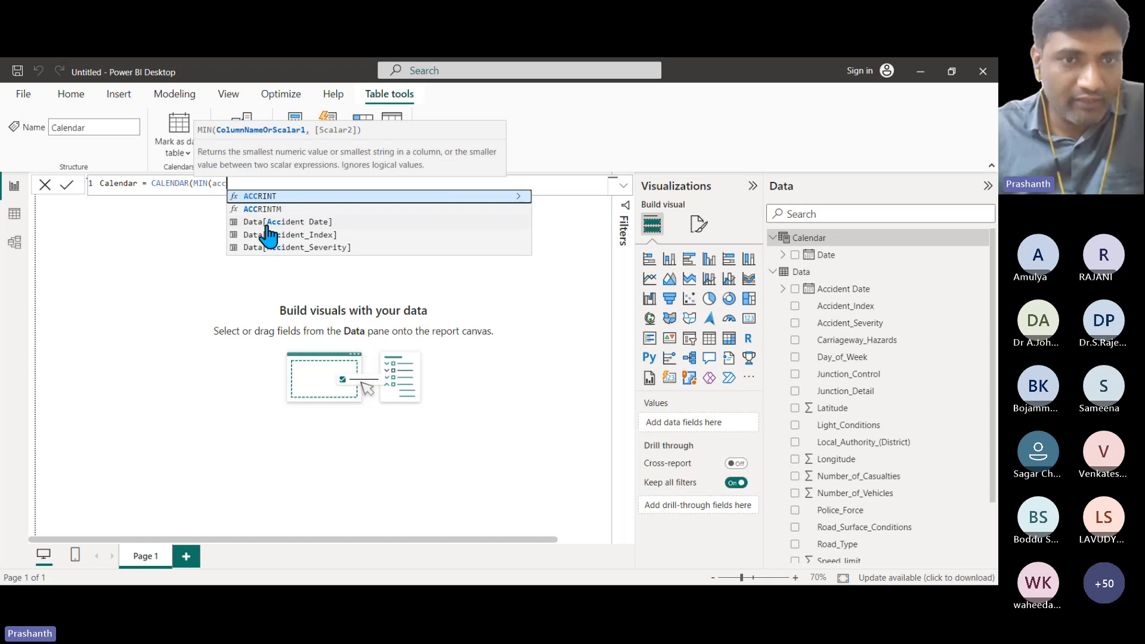
left_click(279, 224)
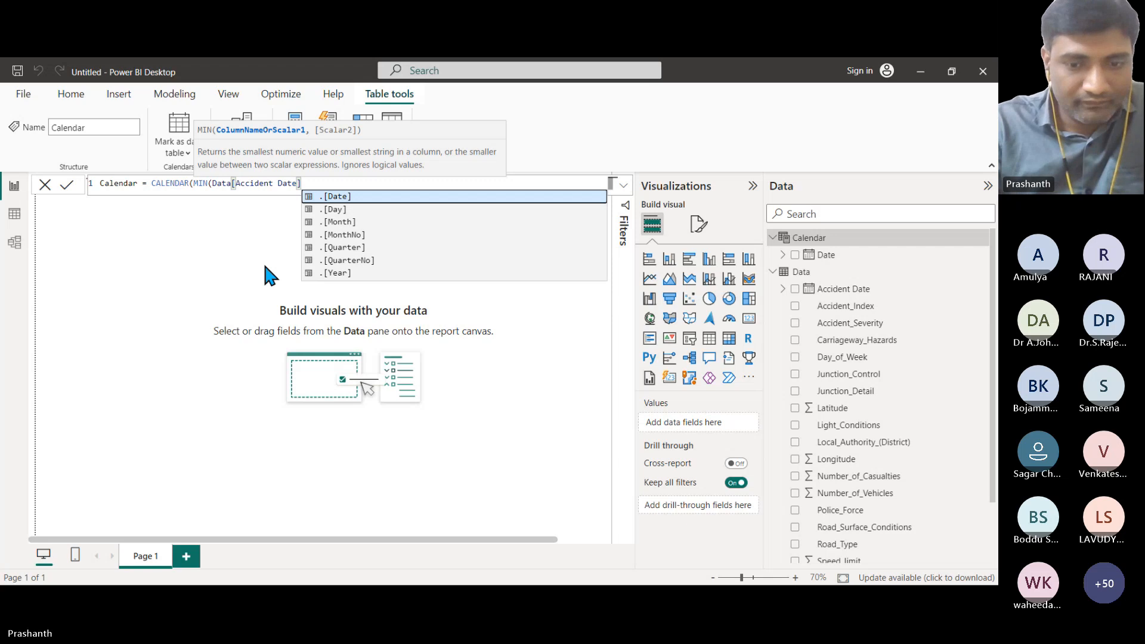
type("),")
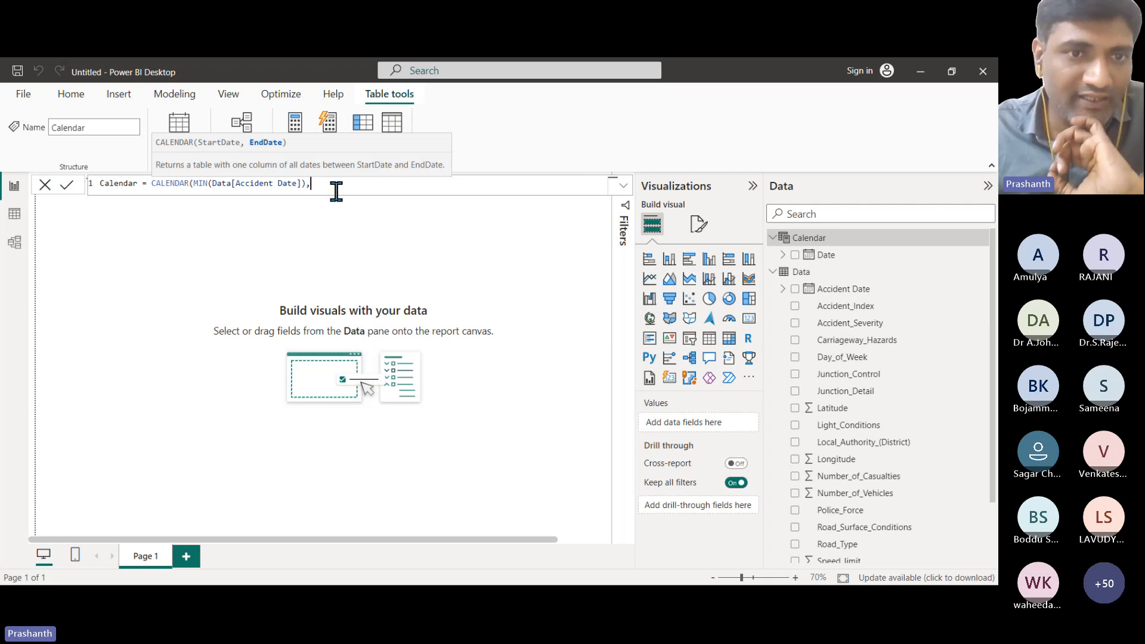
Enter MAX(Data[Accident Date]) as the end date of the CALENDAR function and commit the Calendar table formula.
type("max")
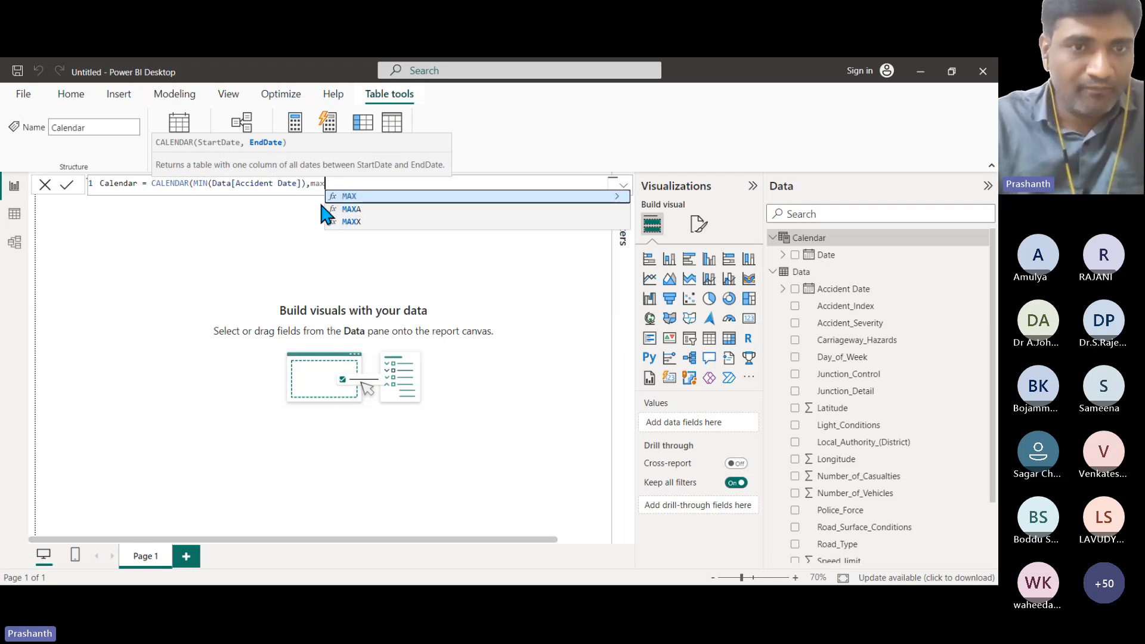
key("Tab")
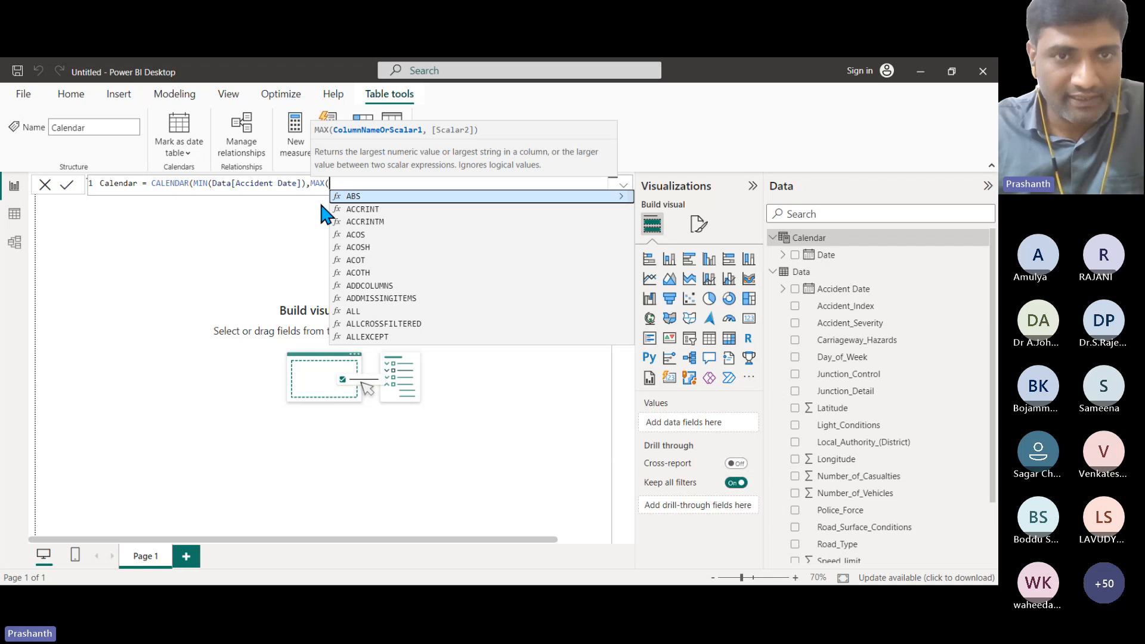
type("acc")
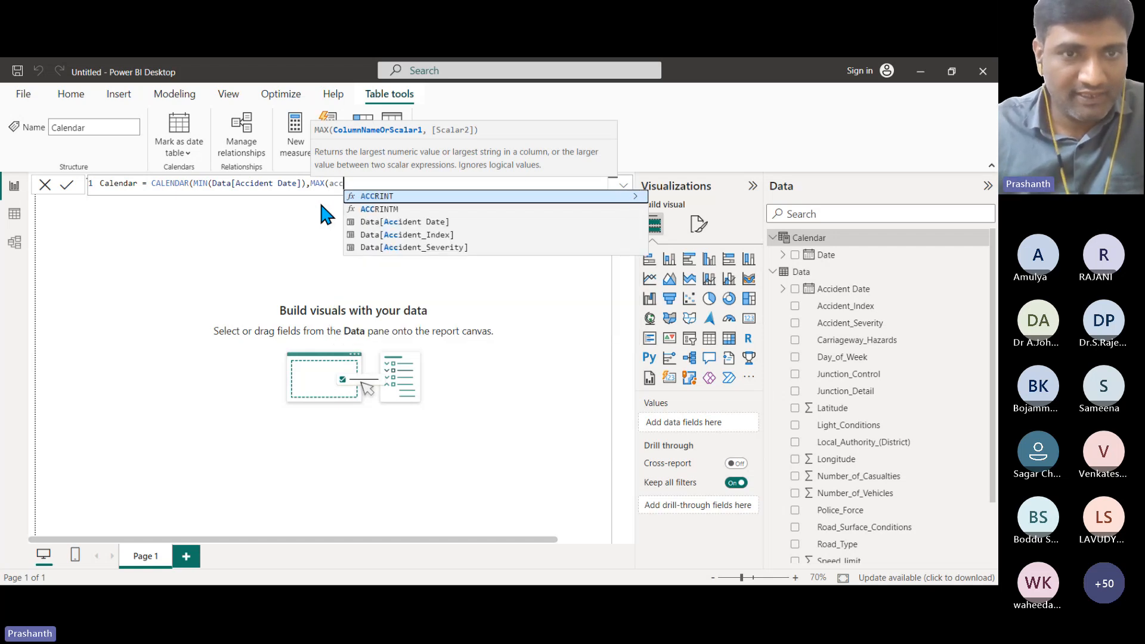
left_click(422, 223)
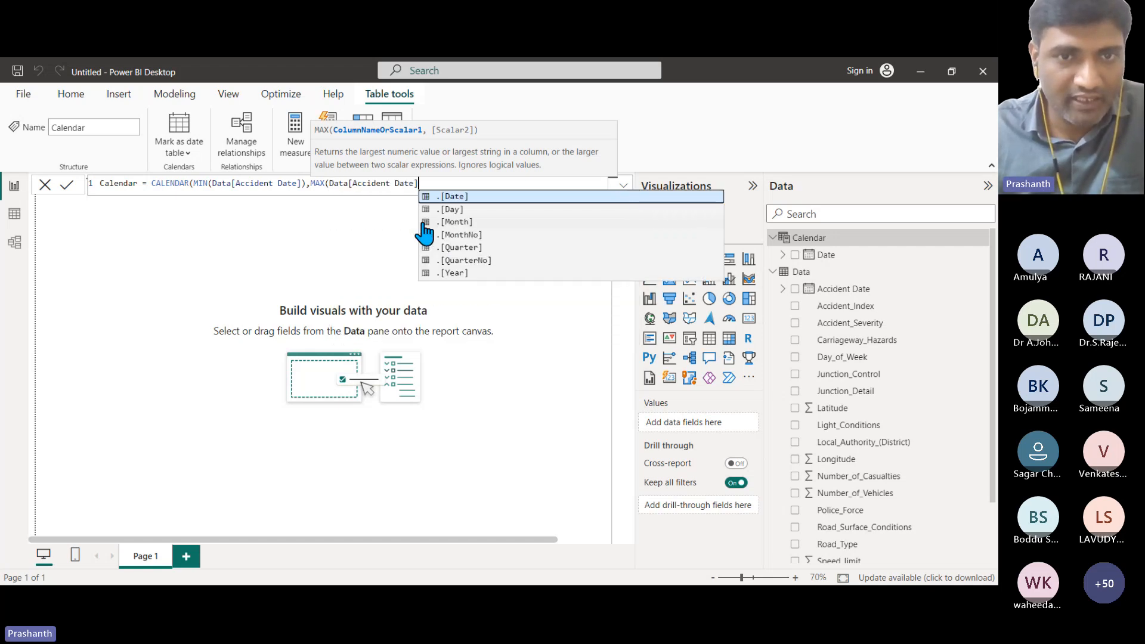
type("))")
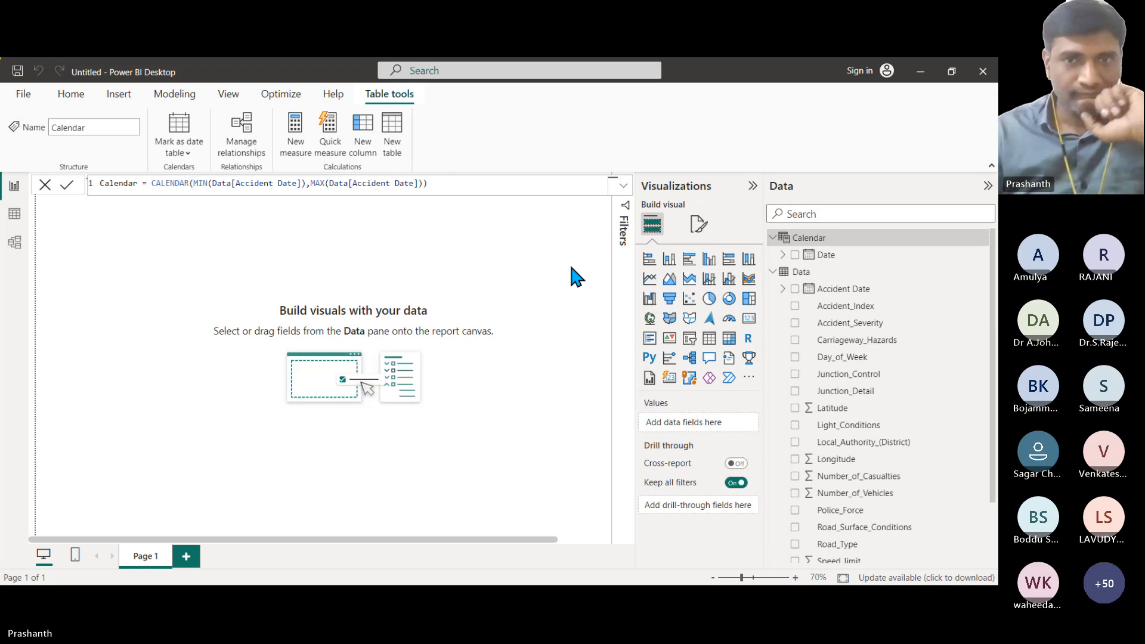
key("Return")
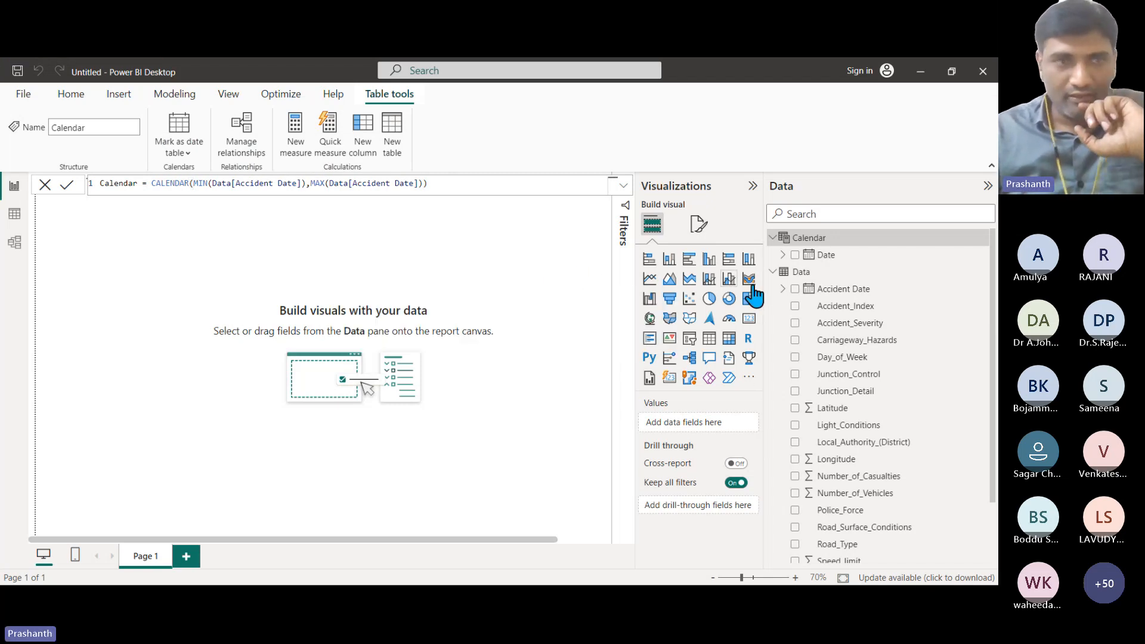
Check the first and last dates of the Calendar table in the table view.
left_click(14, 214)
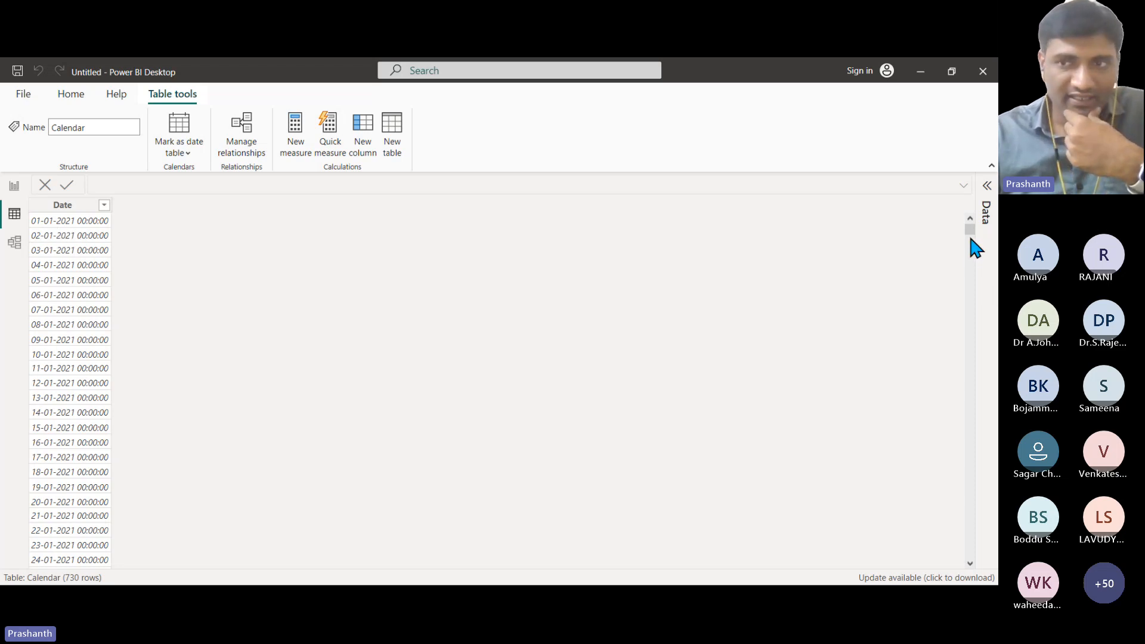
left_click_drag(970, 234, 977, 557)
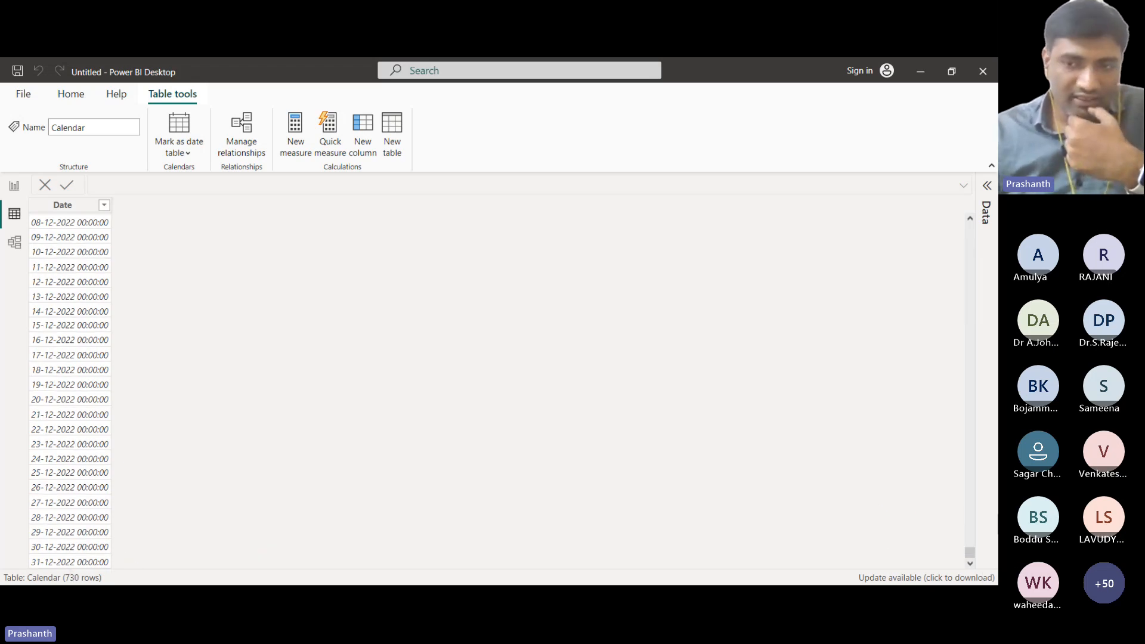
left_click_drag(974, 553, 471, 233)
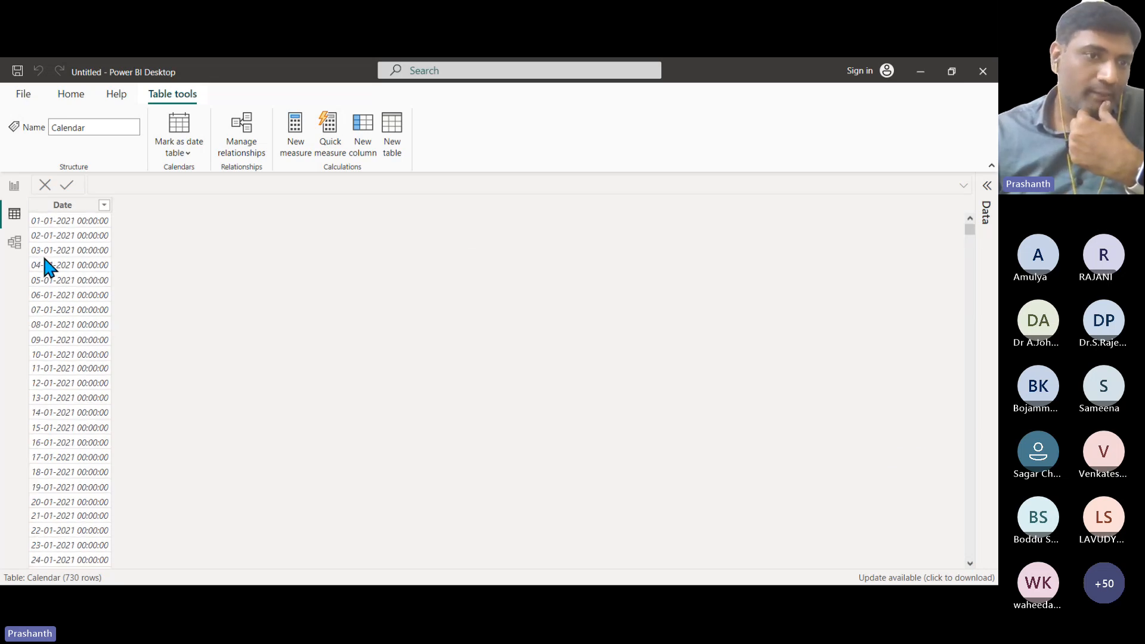
Add a calculated column named year to the Calendar table and start its formula with the YEAR function.
left_click(63, 206)
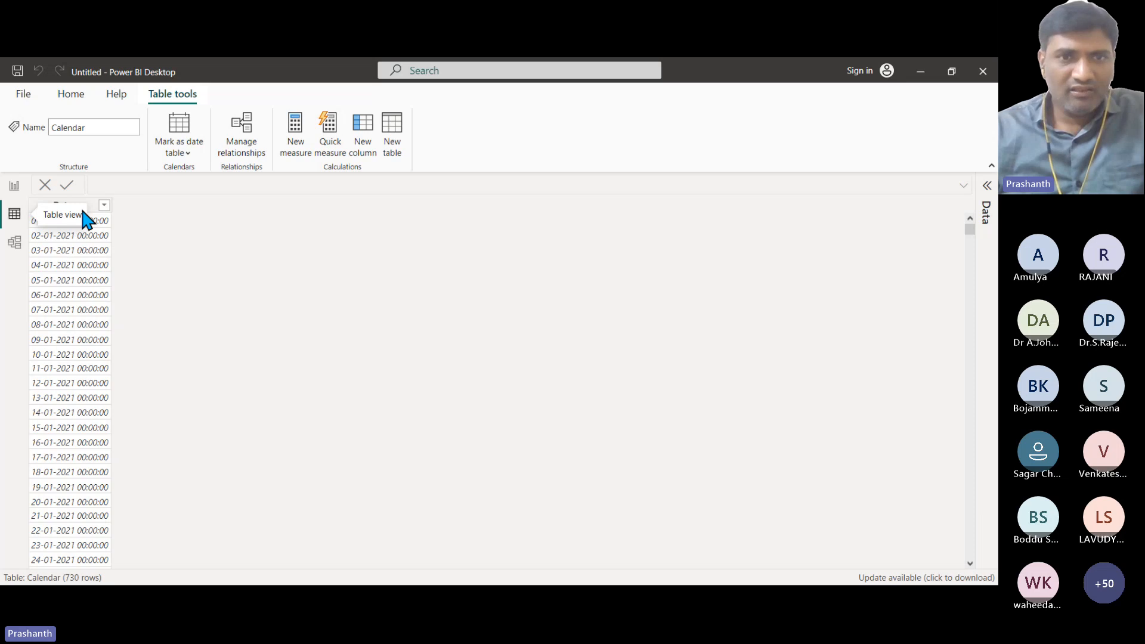
left_click(366, 143)
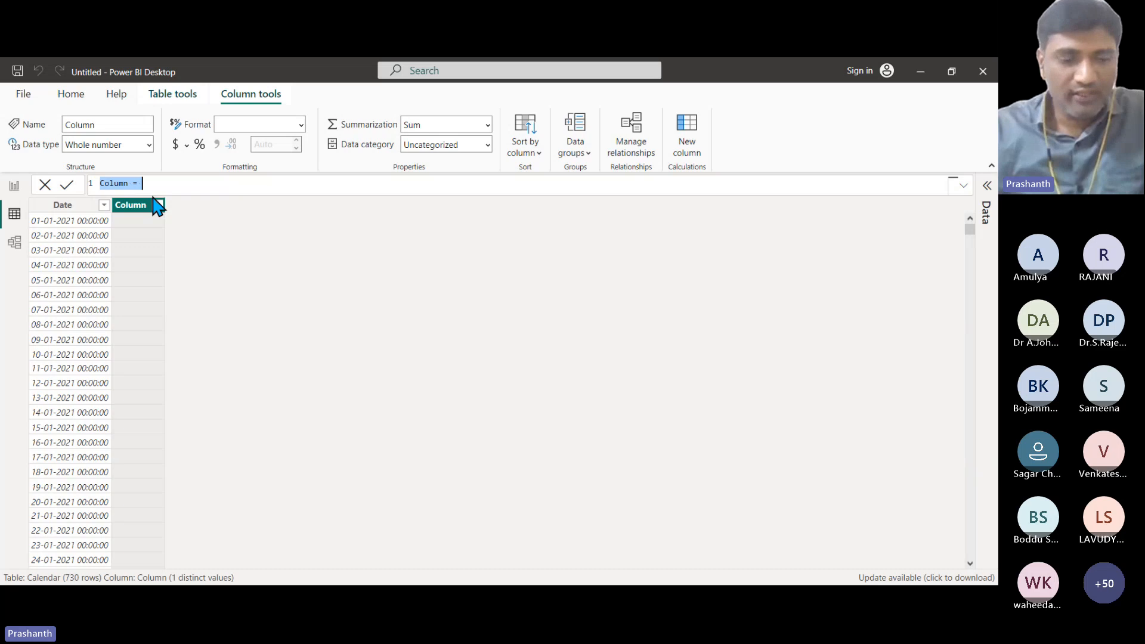
type("year")
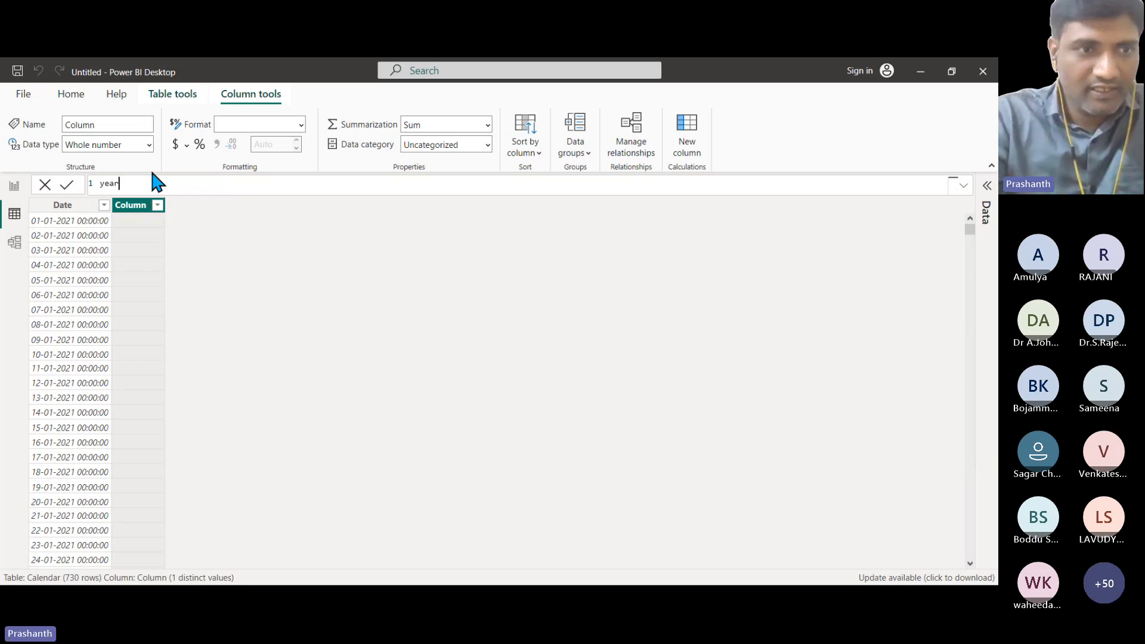
type(" = yer")
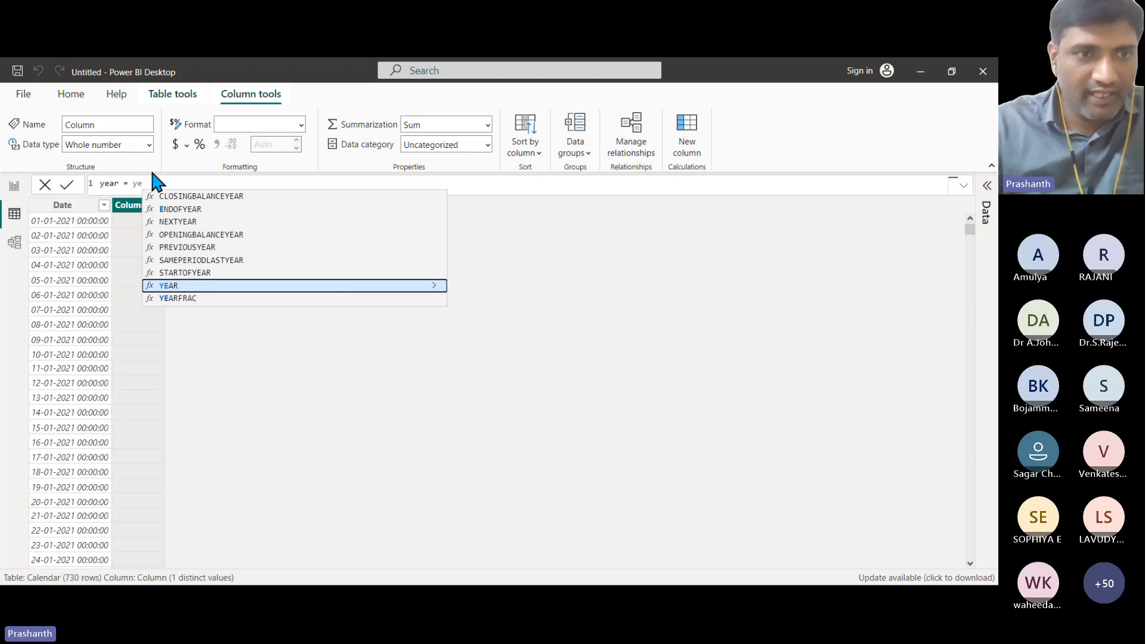
key("Tab")
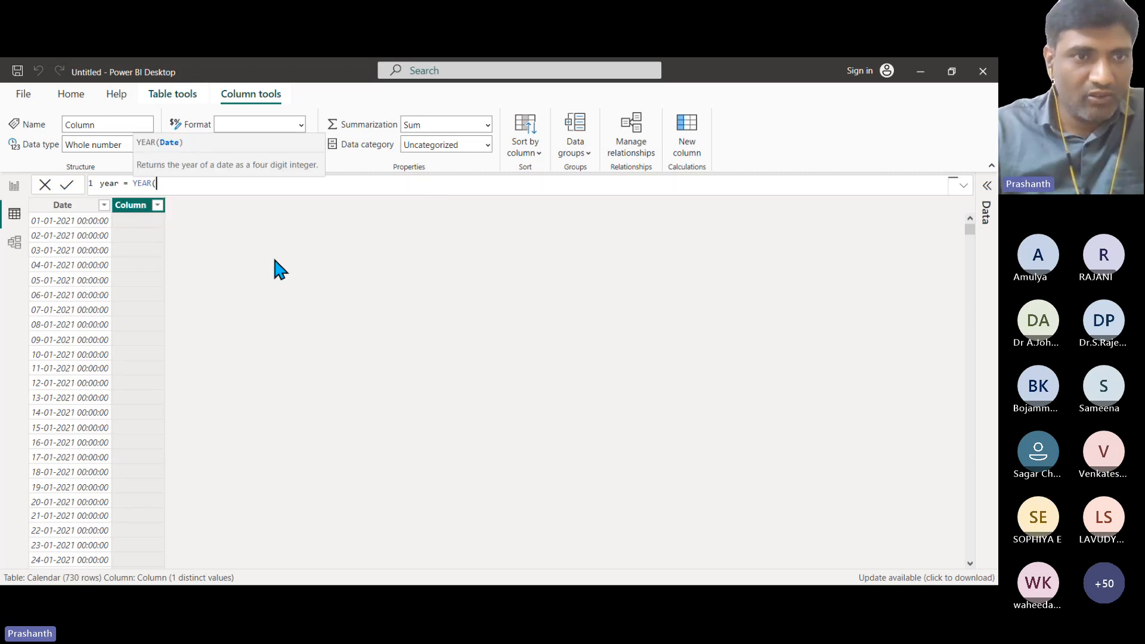
type("da")
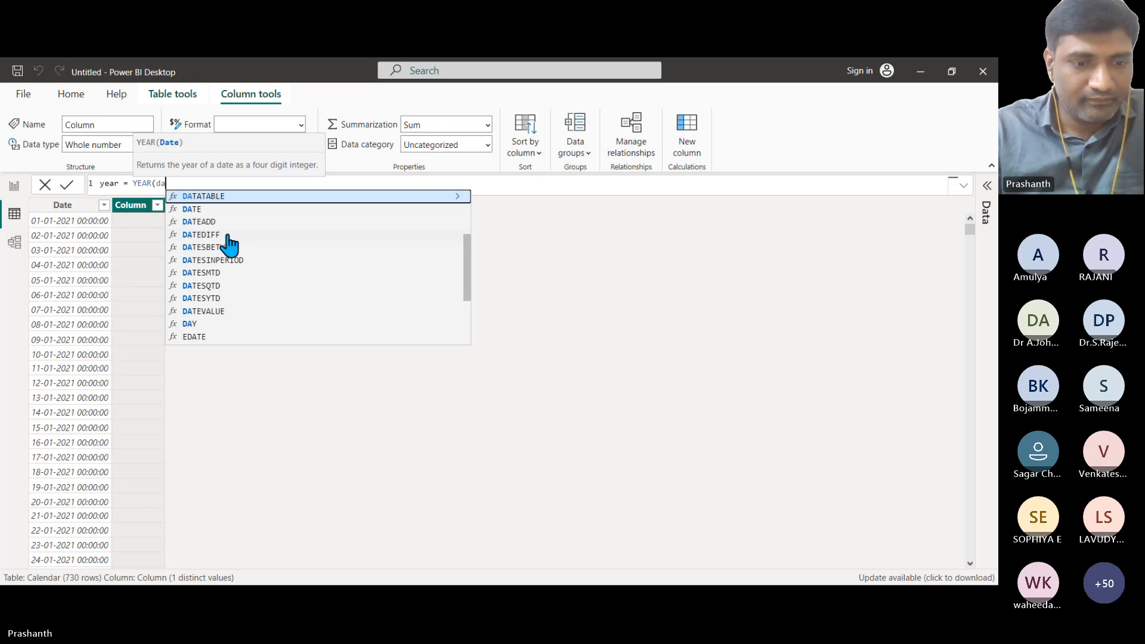
type("te")
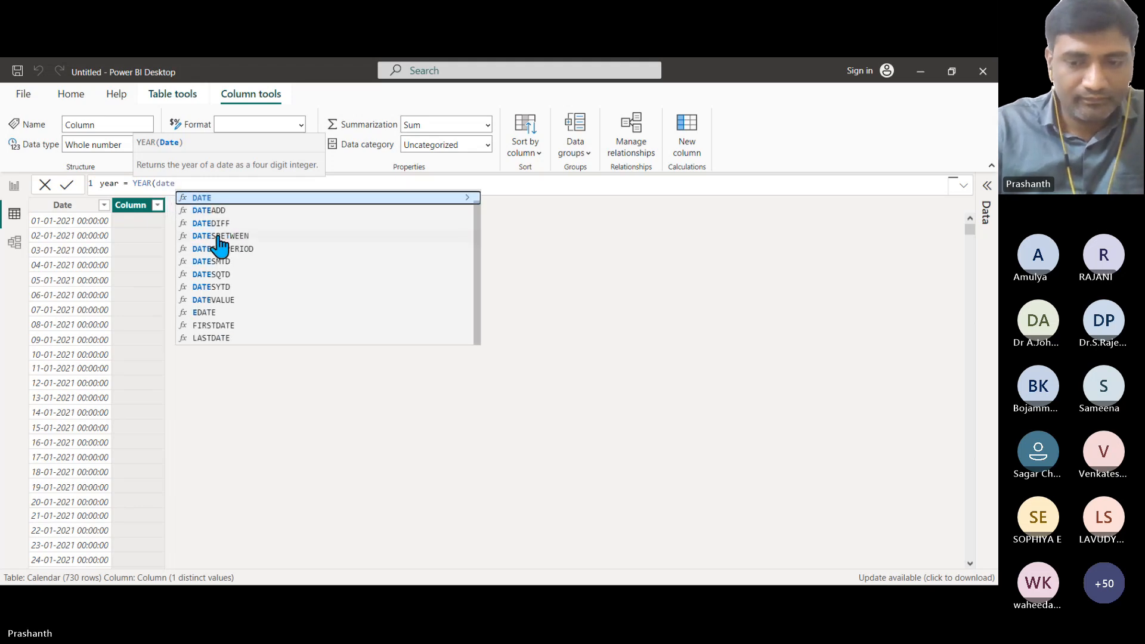
key("BackSpace")
key("BackSpace")
key("BackSpace")
key("BackSpace")
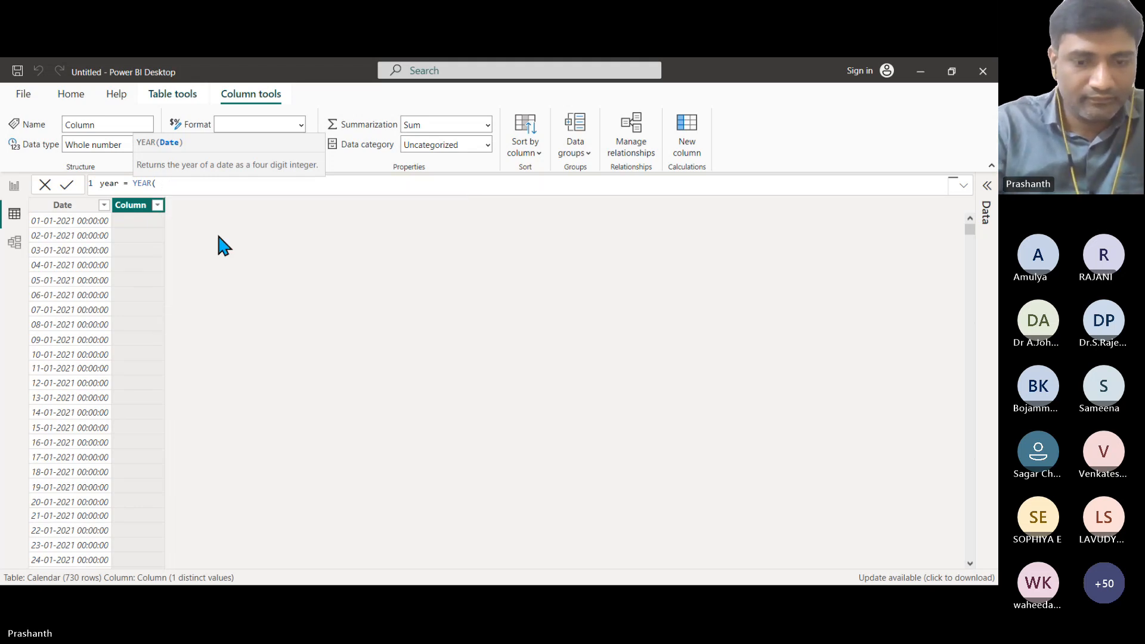
Complete the column formula as year = YEAR('Calendar'[Date]) and commit it.
type("cal")
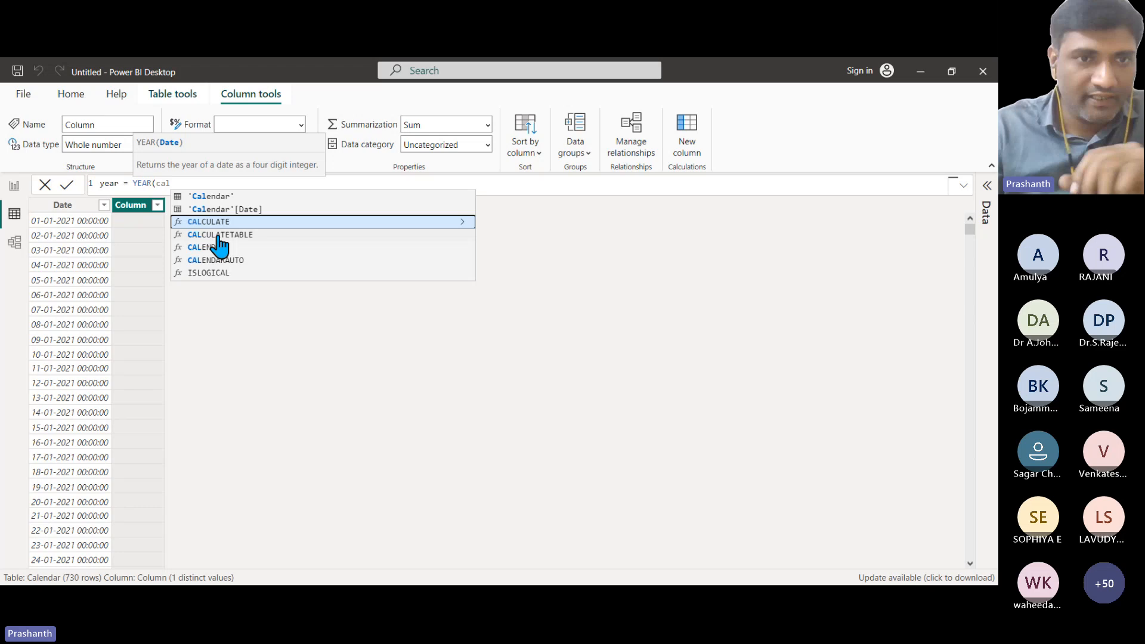
left_click(257, 211)
type(")")
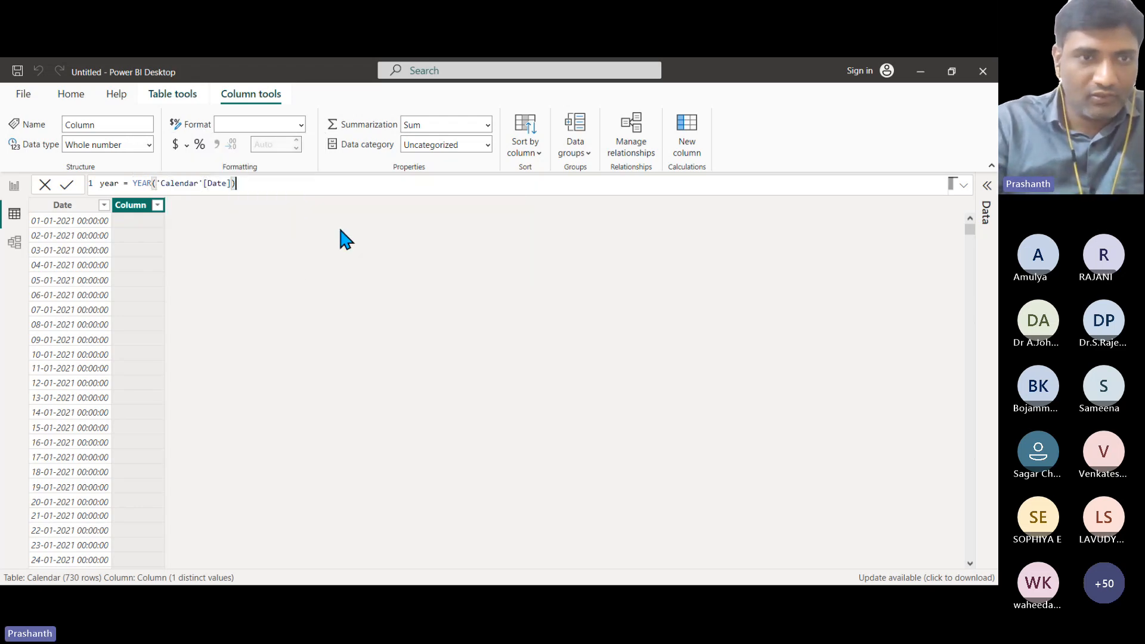
key("Return")
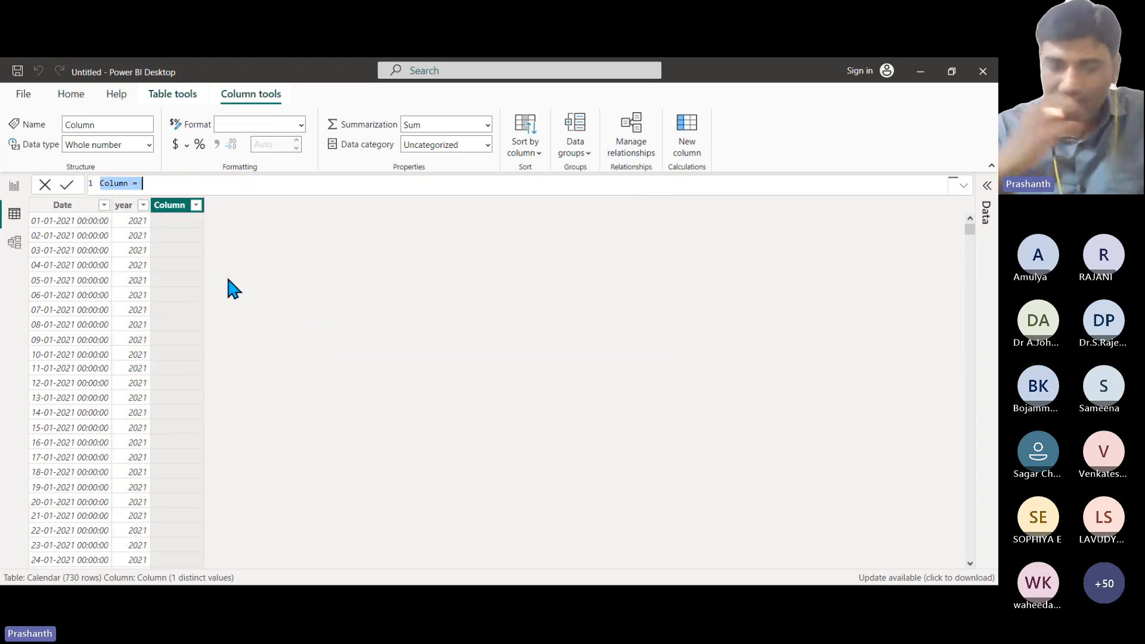
Name the new calculated column of the Calendar table month in its formula.
type("month")
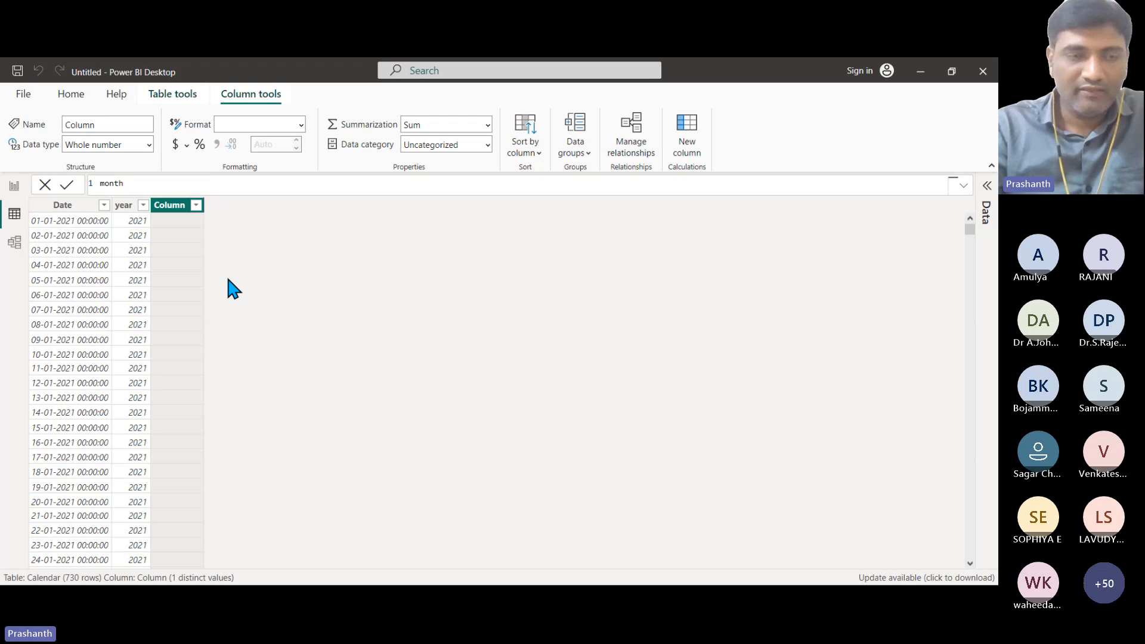
type(" =")
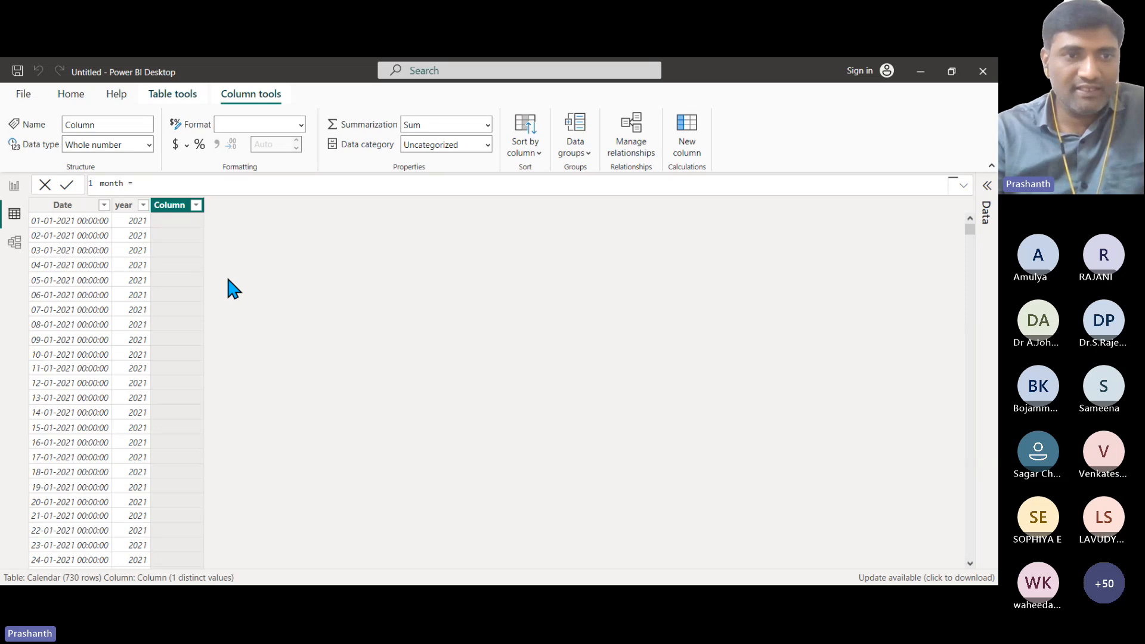
type("mo")
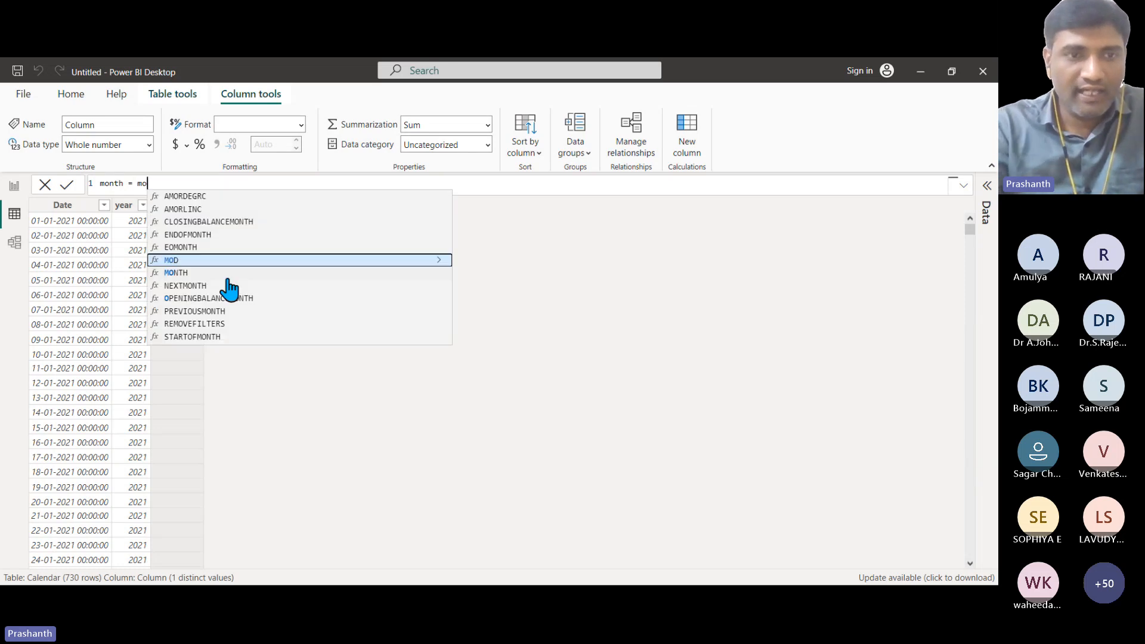
type("nth")
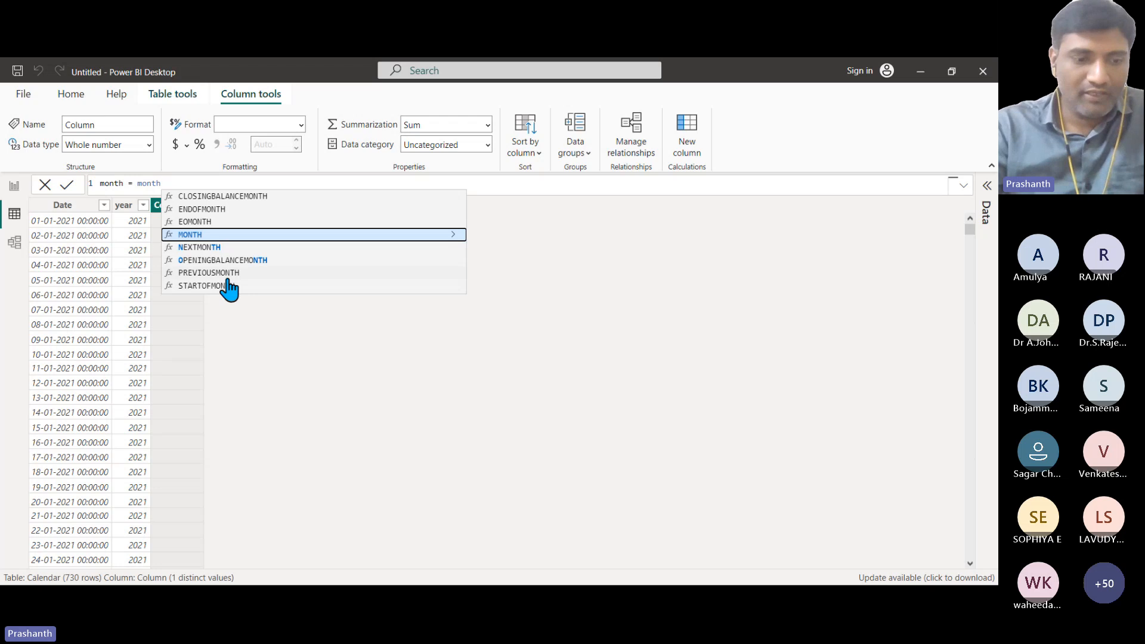
key("Escape")
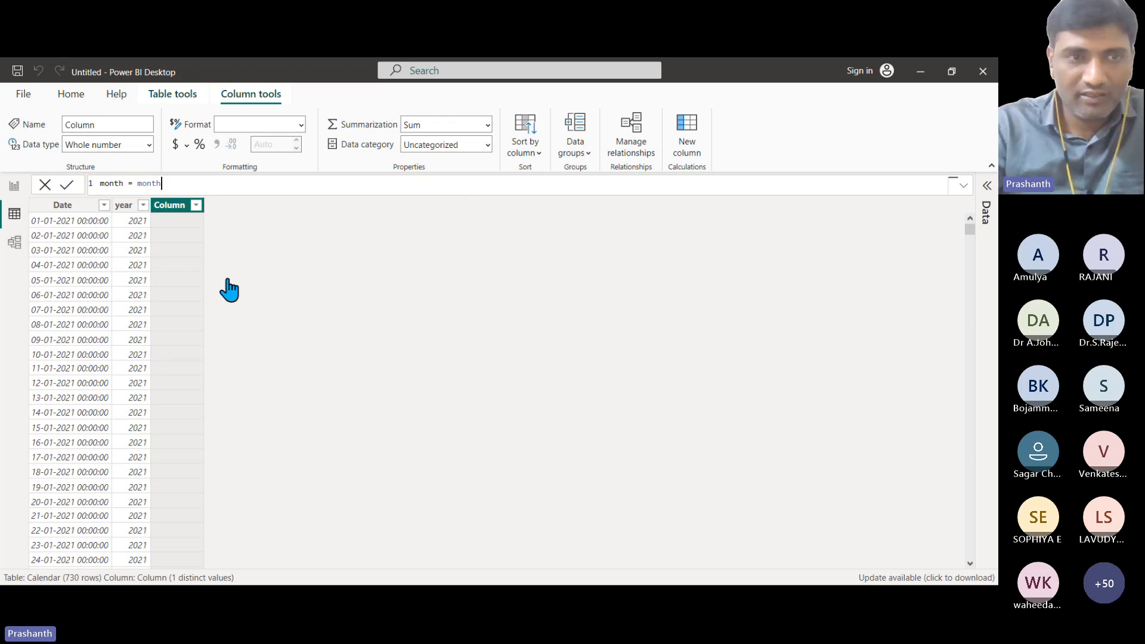
key("BackSpace")
key("BackSpace")
key("BackSpace")
key("BackSpace")
key("BackSpace")
Complete the column formula as month = FORMAT('Calendar'[Date],"mmmm") and commit it.
type("forma")
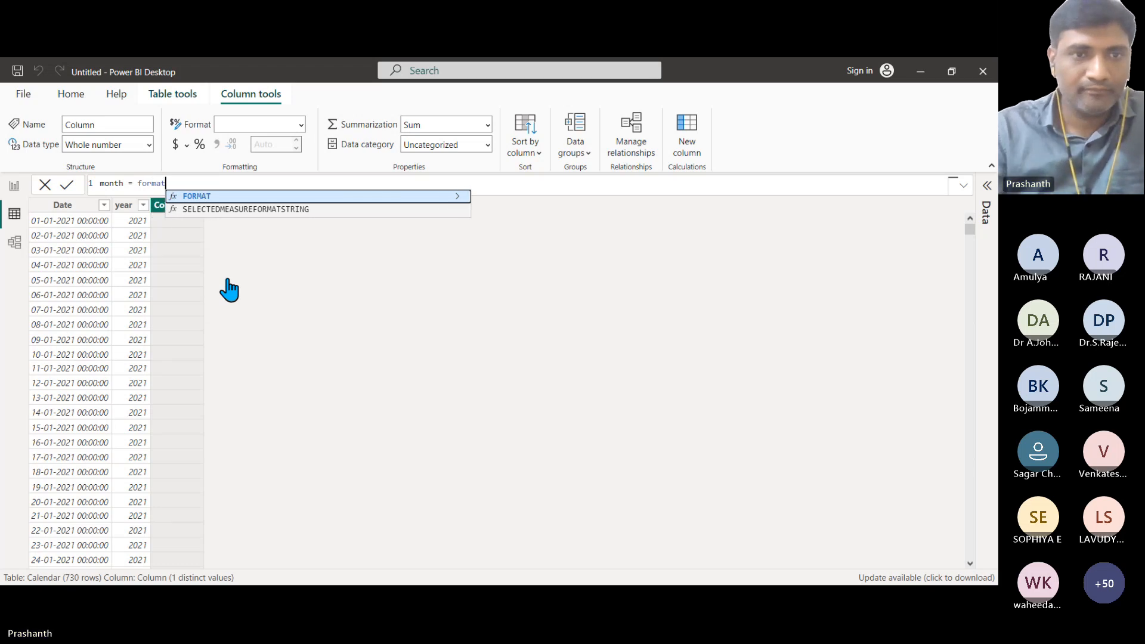
key("Tab")
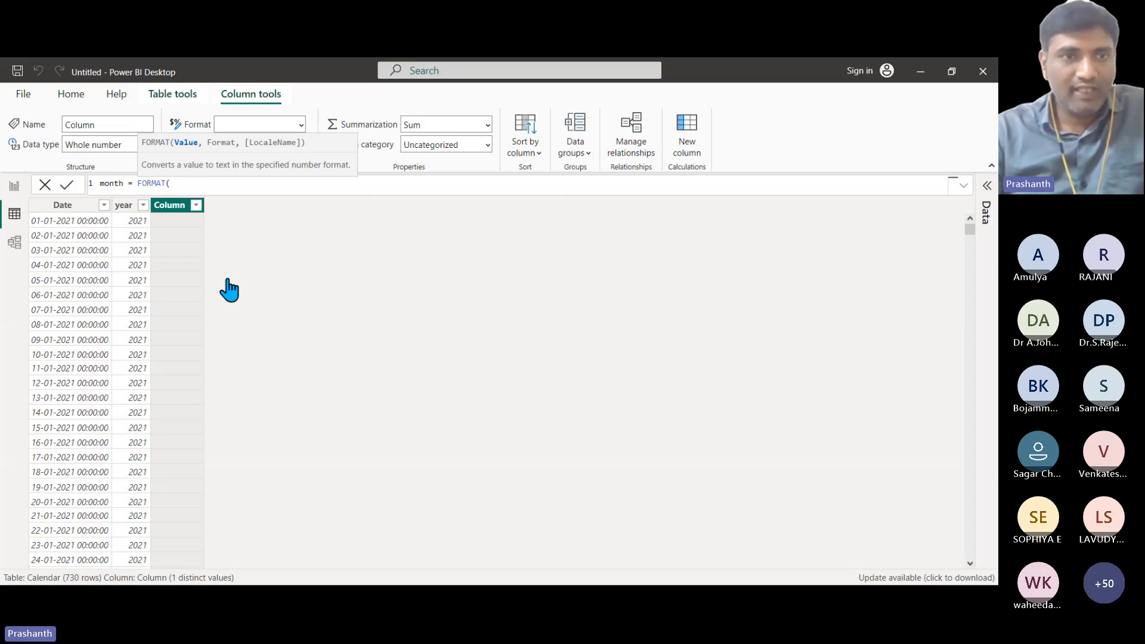
key("alt+Tab")
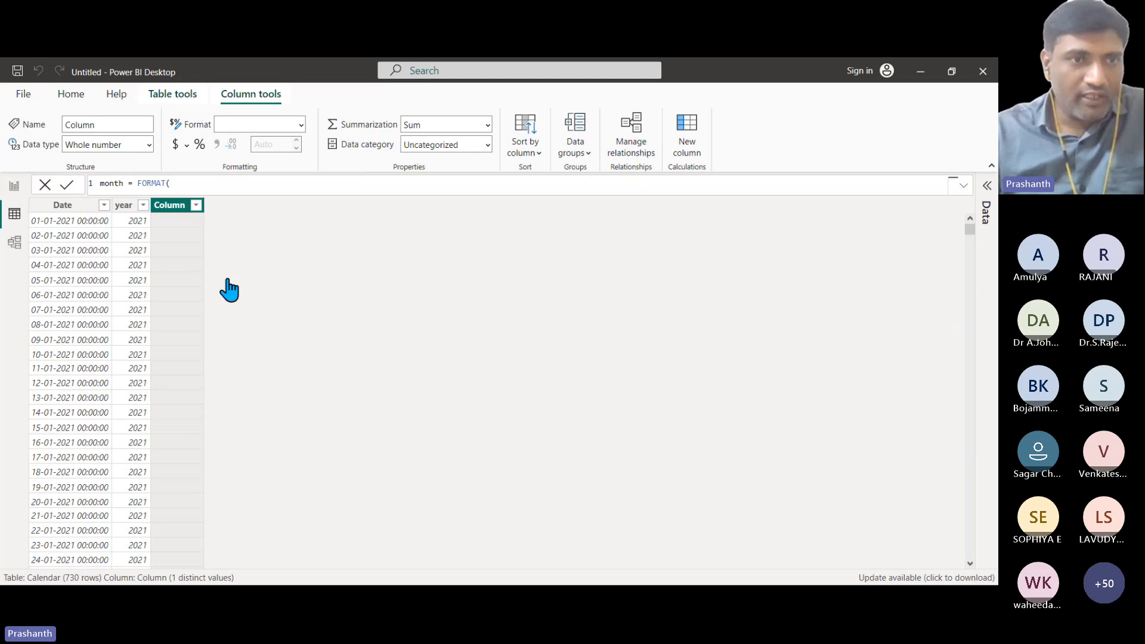
type("cal")
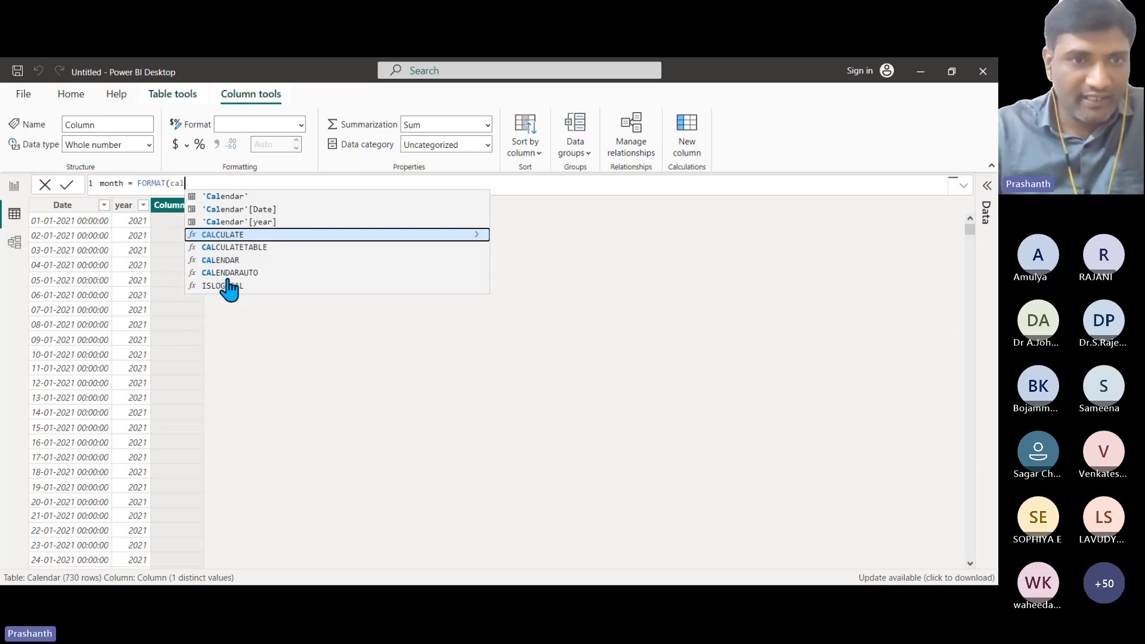
left_click(248, 210)
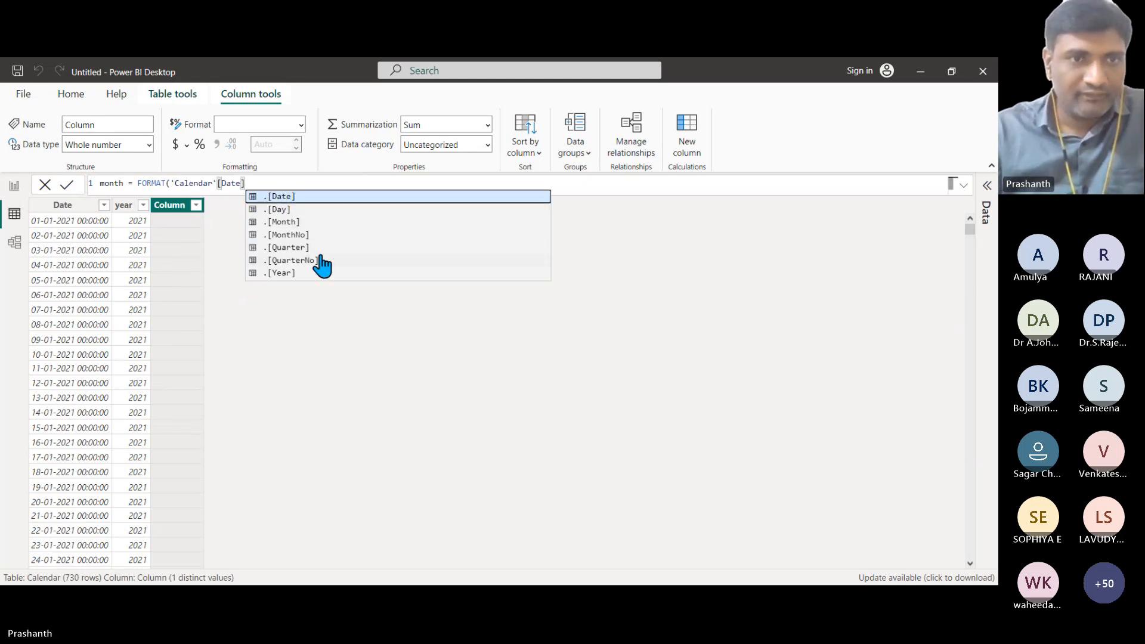
type(",")
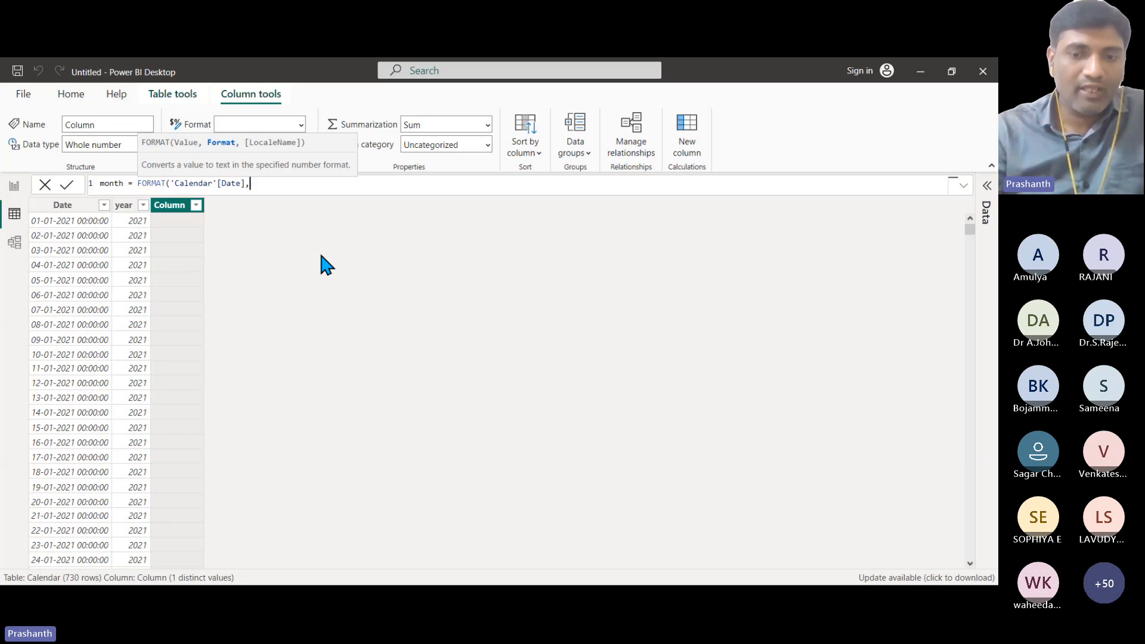
type("\"")
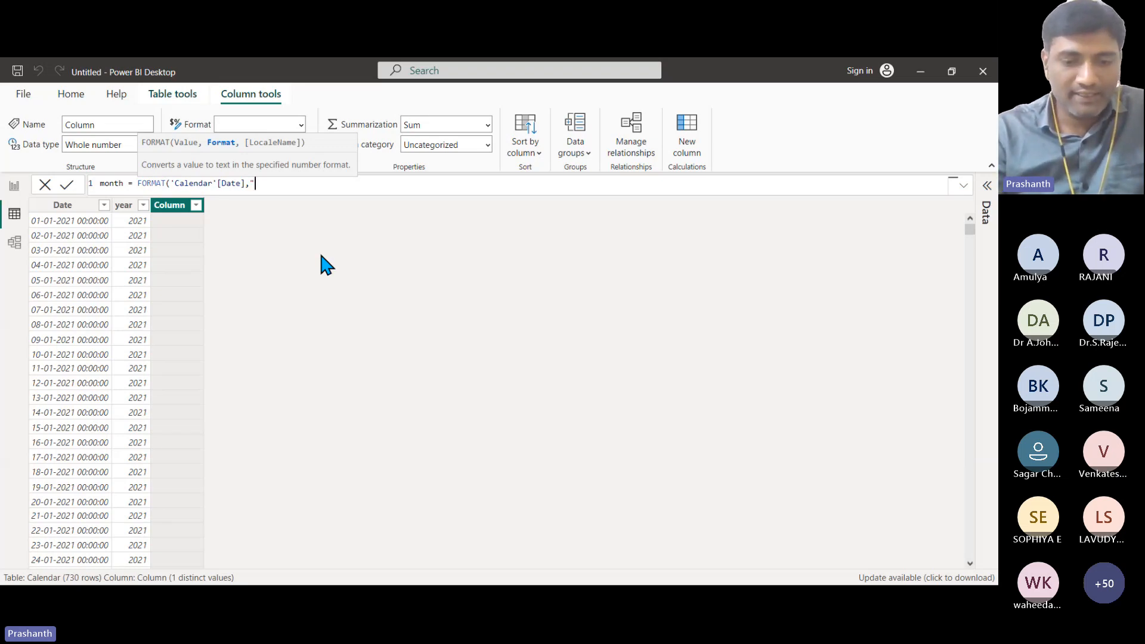
type("m")
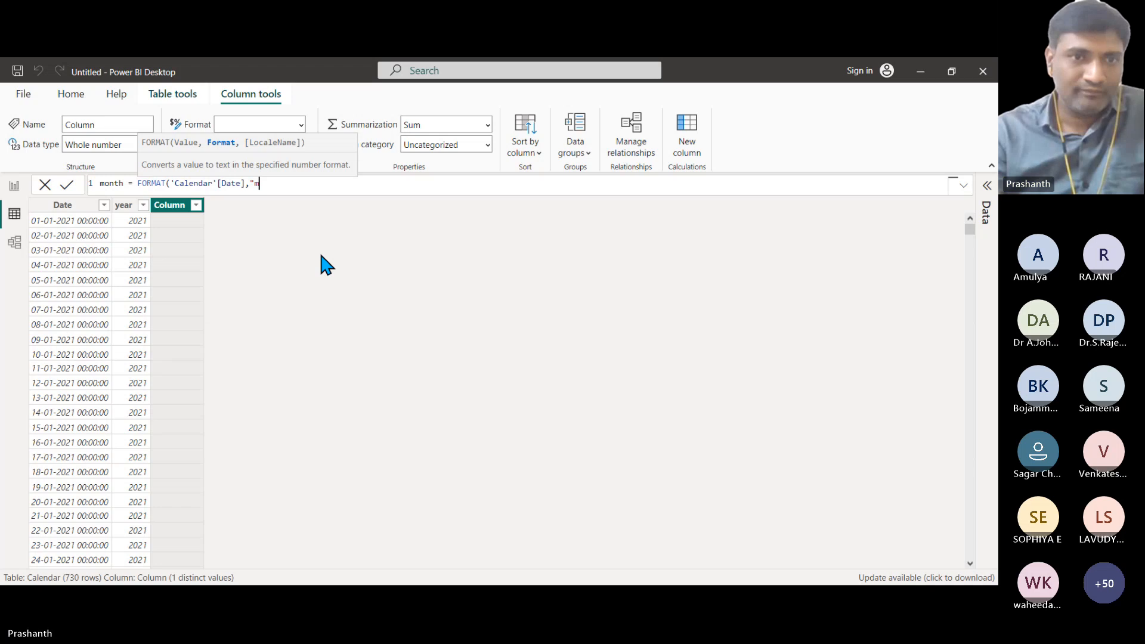
type("mm")
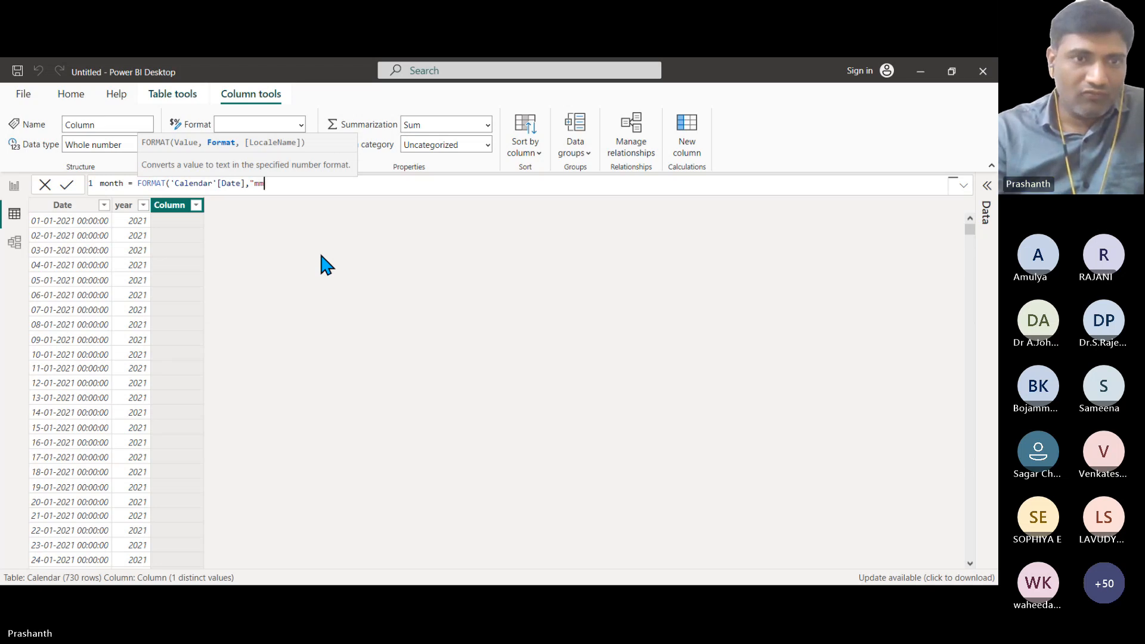
type("m\")")
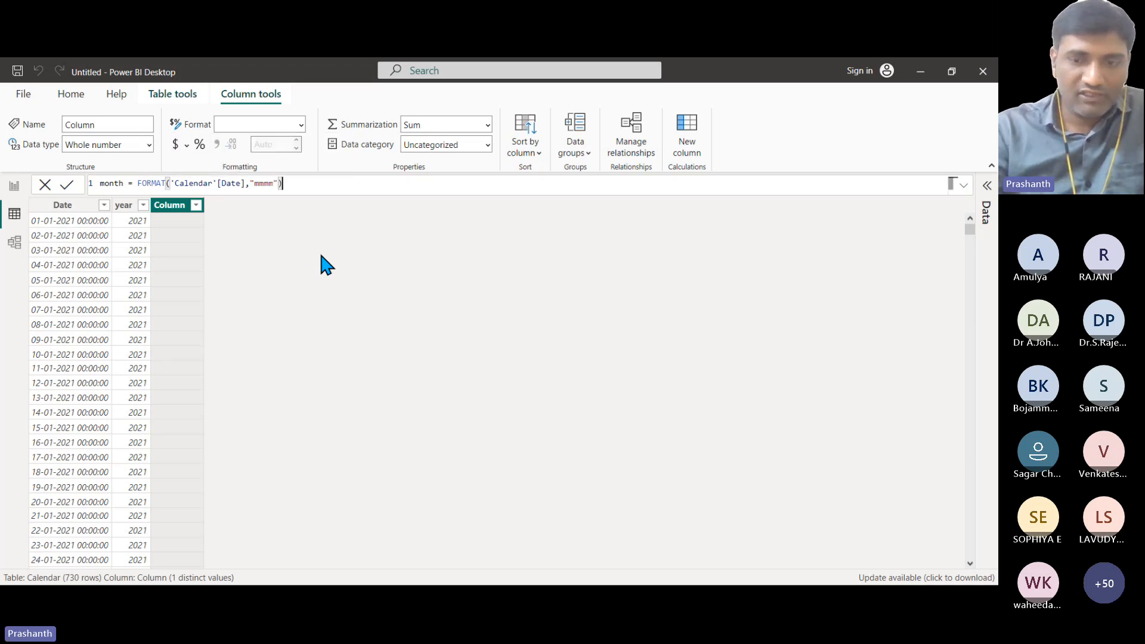
key("Return")
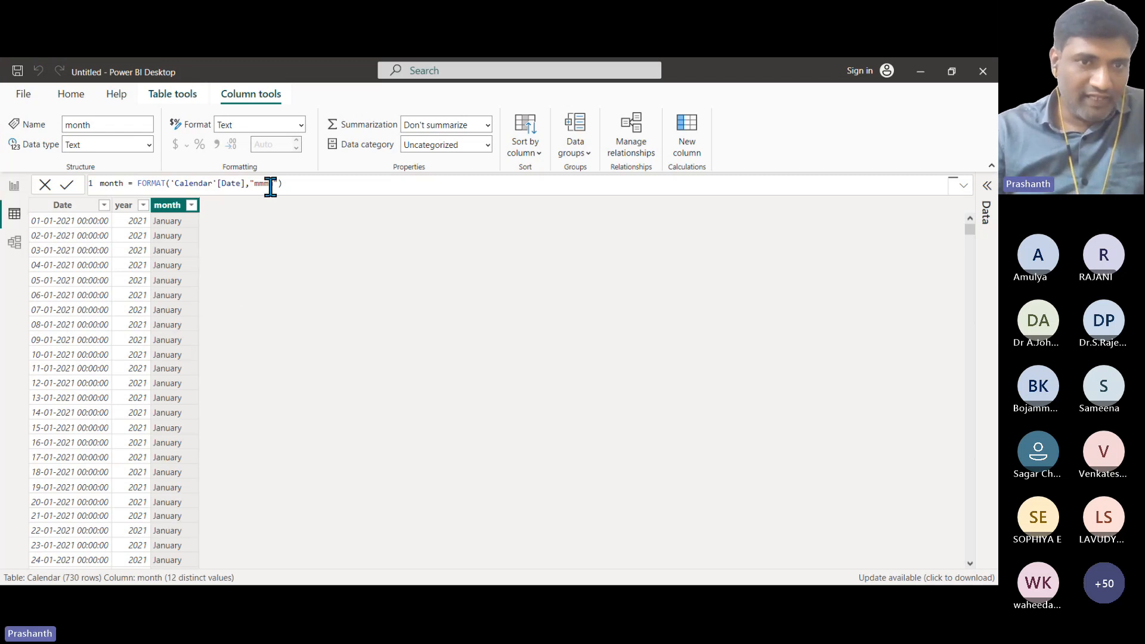
Shorten the format code in the month column's formula to "mmm" and commit it.
left_click(175, 222)
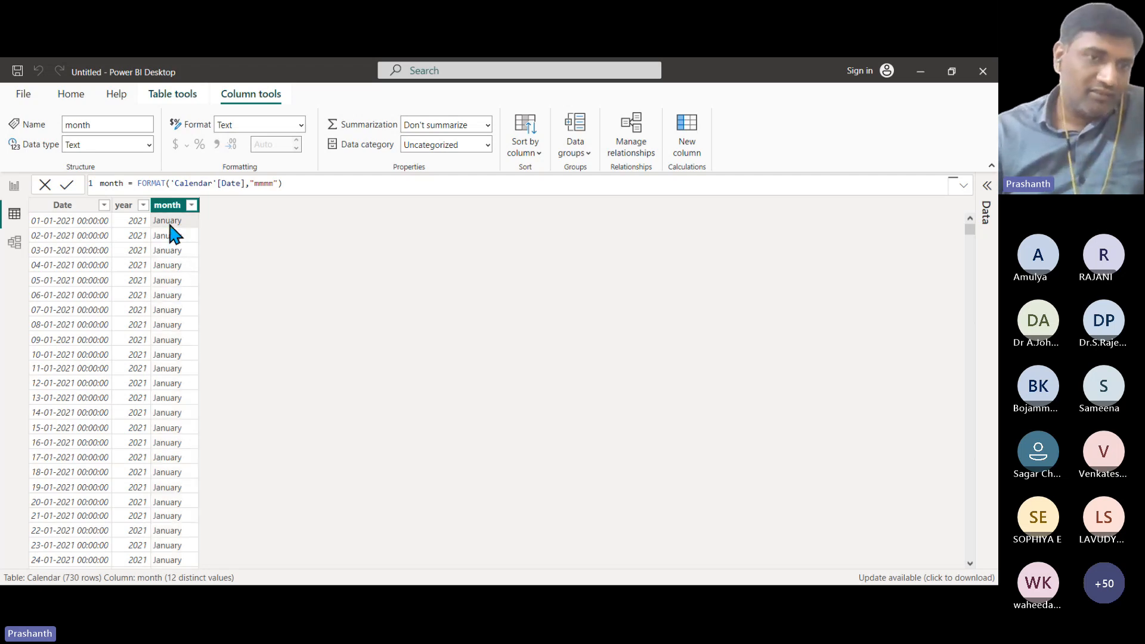
left_click(272, 187)
key("BackSpace")
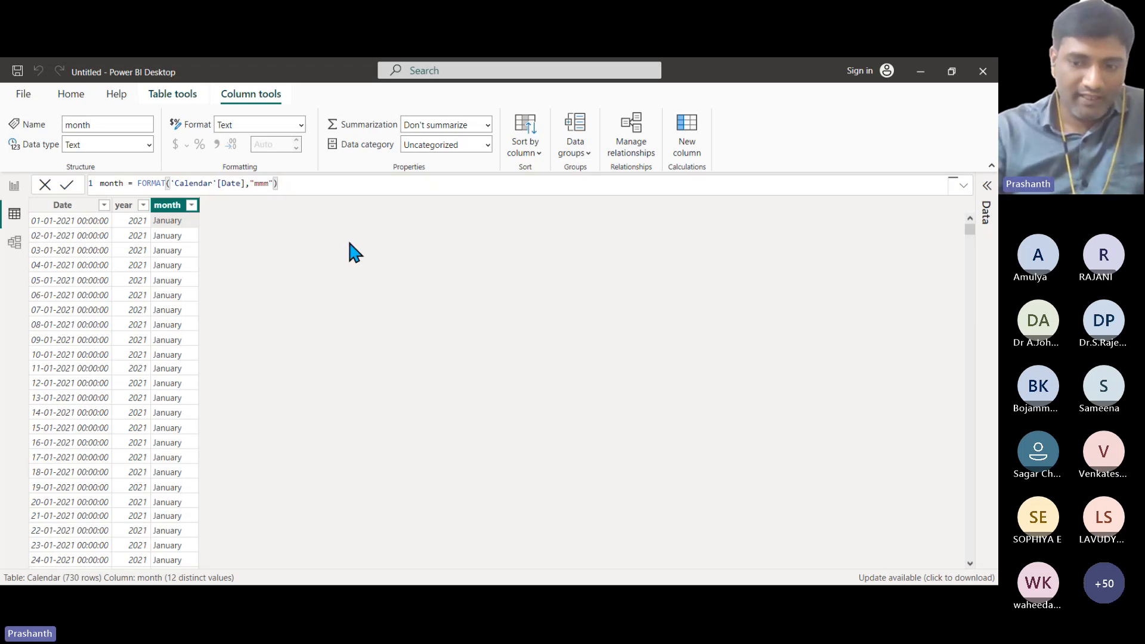
key("Return")
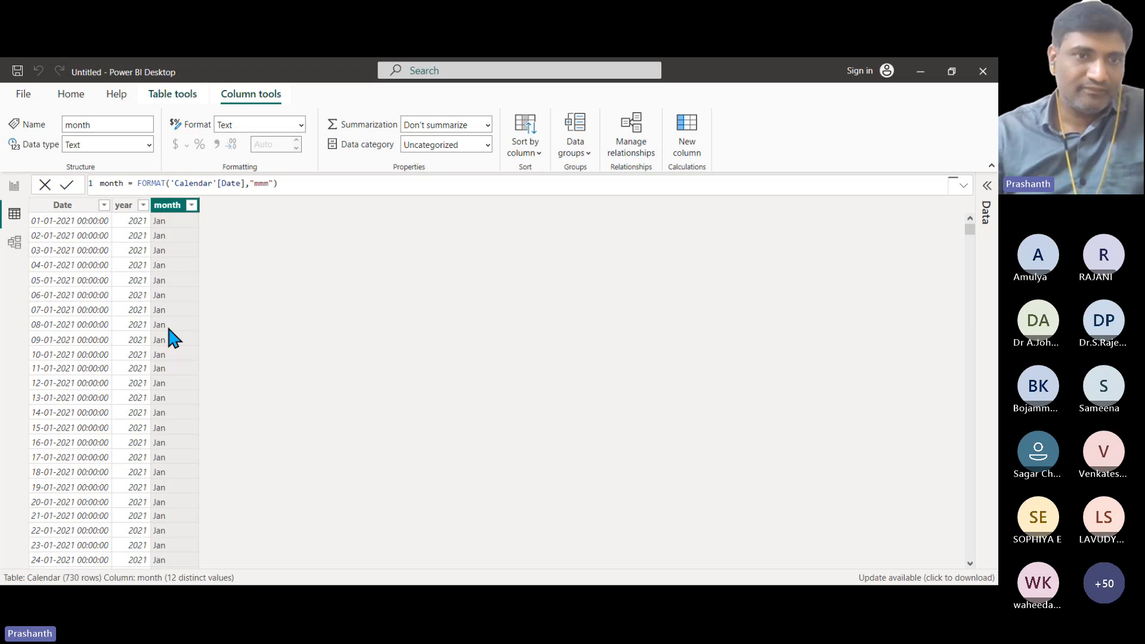
Try the format codes "mm" and "m" in the month column's formula.
key("BackSpace")
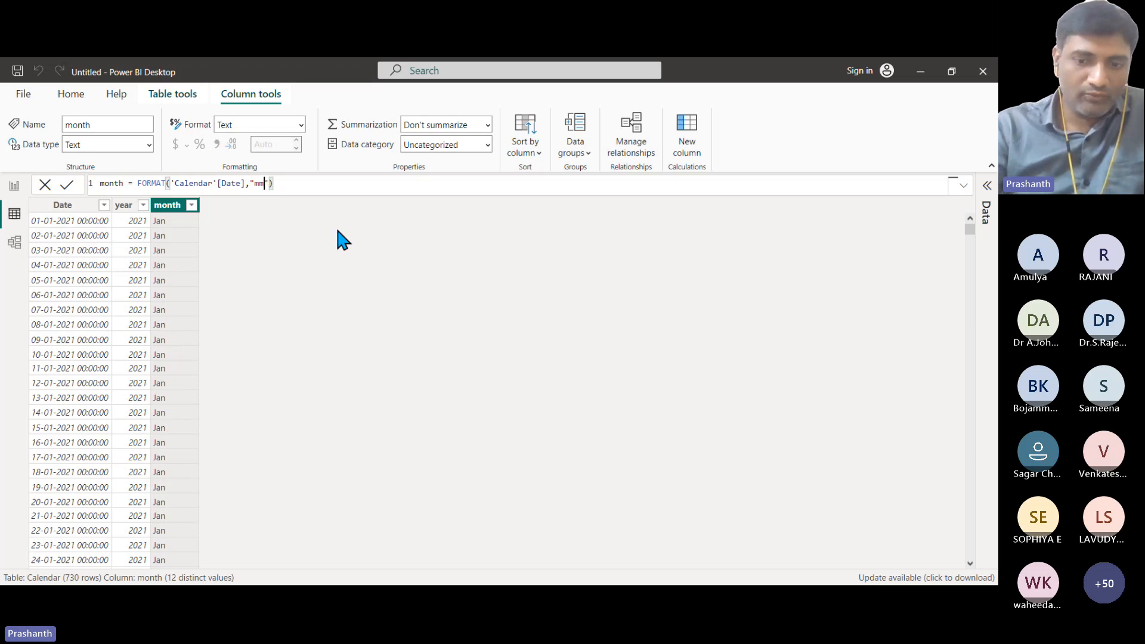
key("Return")
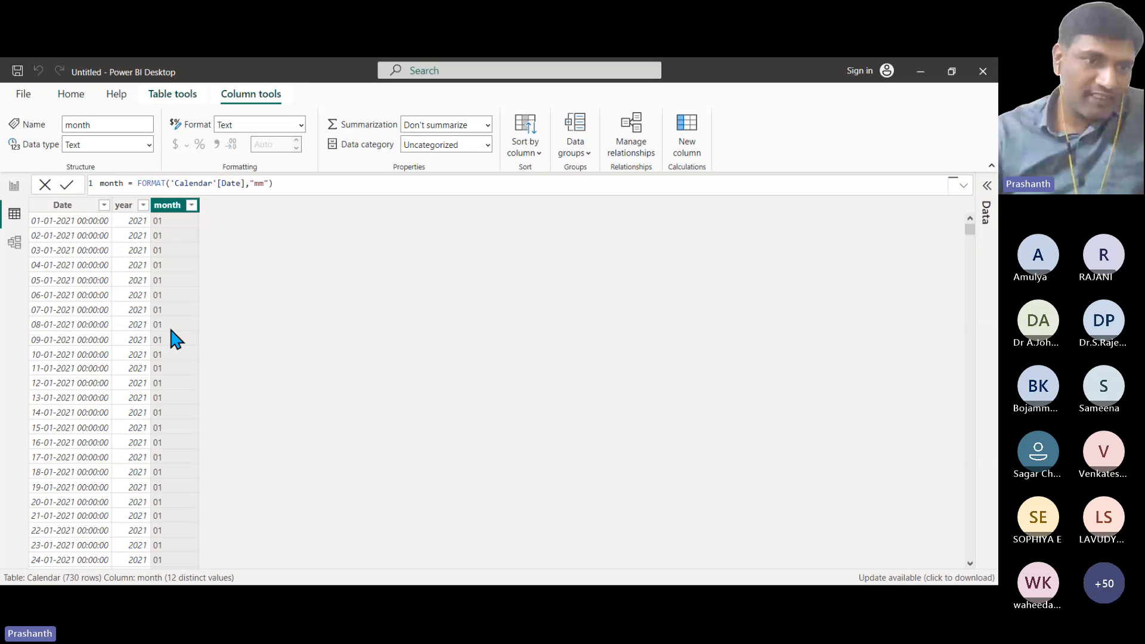
left_click(263, 184)
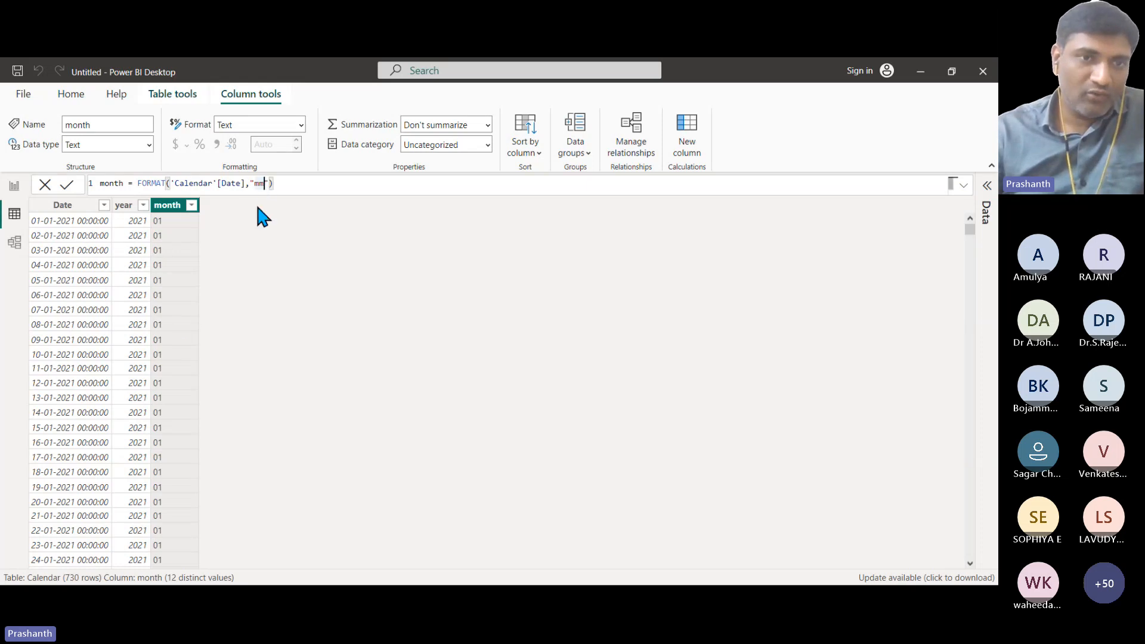
key("BackSpace")
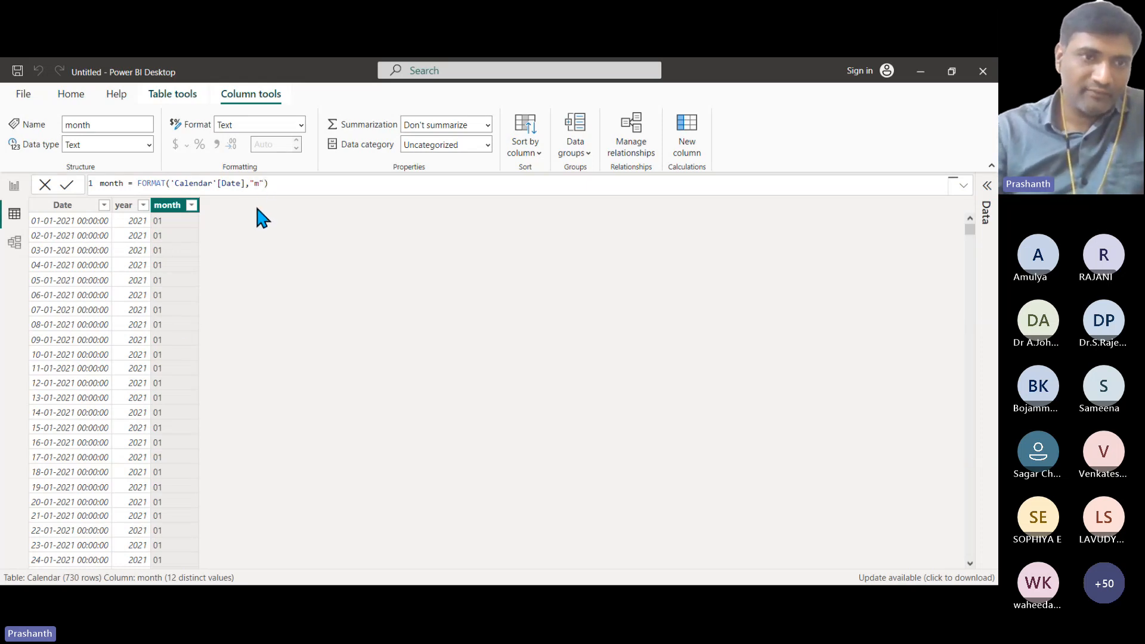
key("Return")
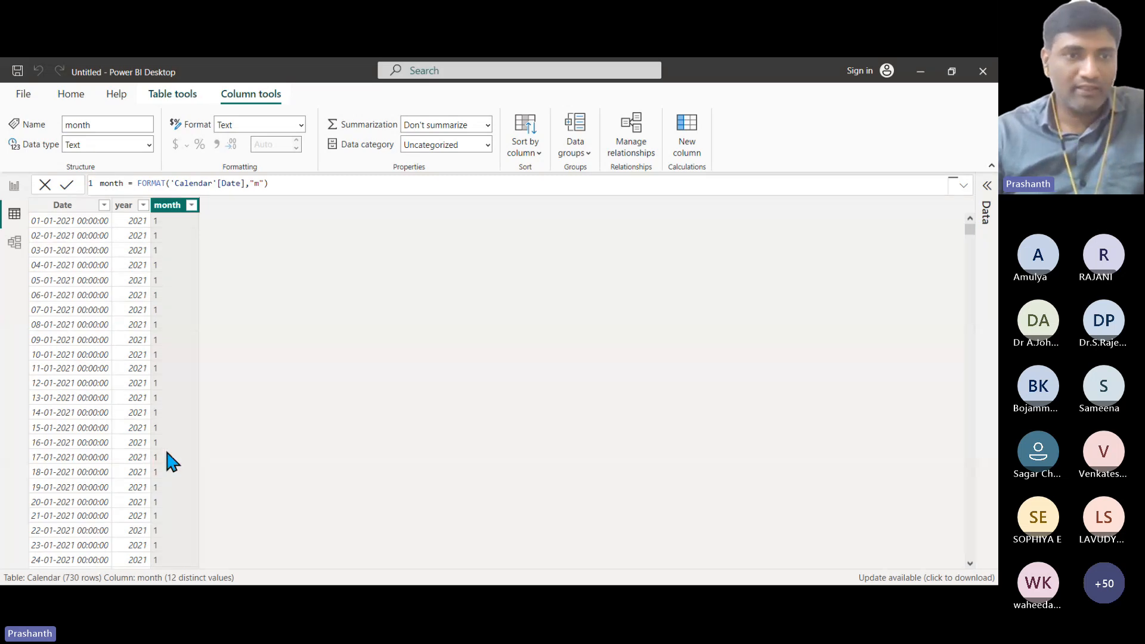
Set the month column's format code to "mmm" for abbreviated month names and commit the formula.
left_click(256, 184)
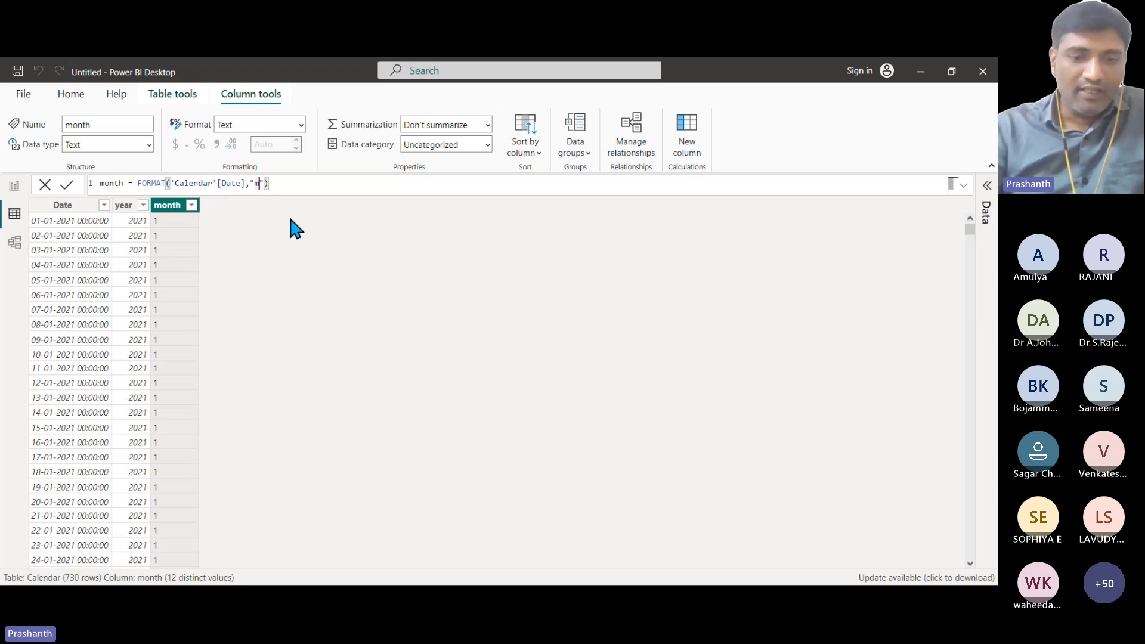
type("mm")
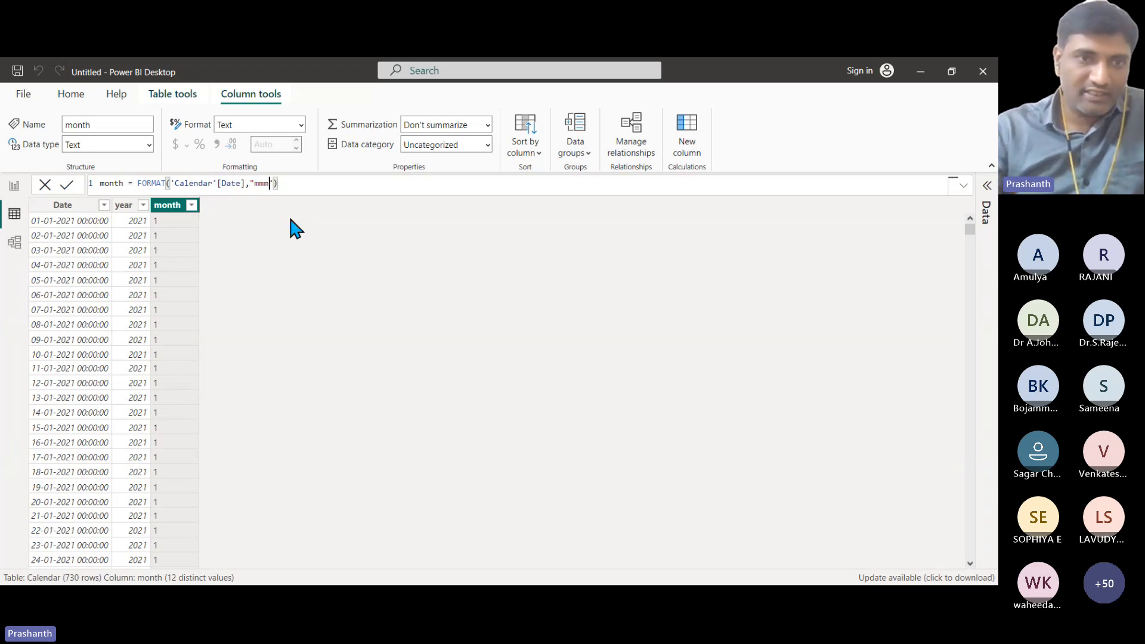
key("Return")
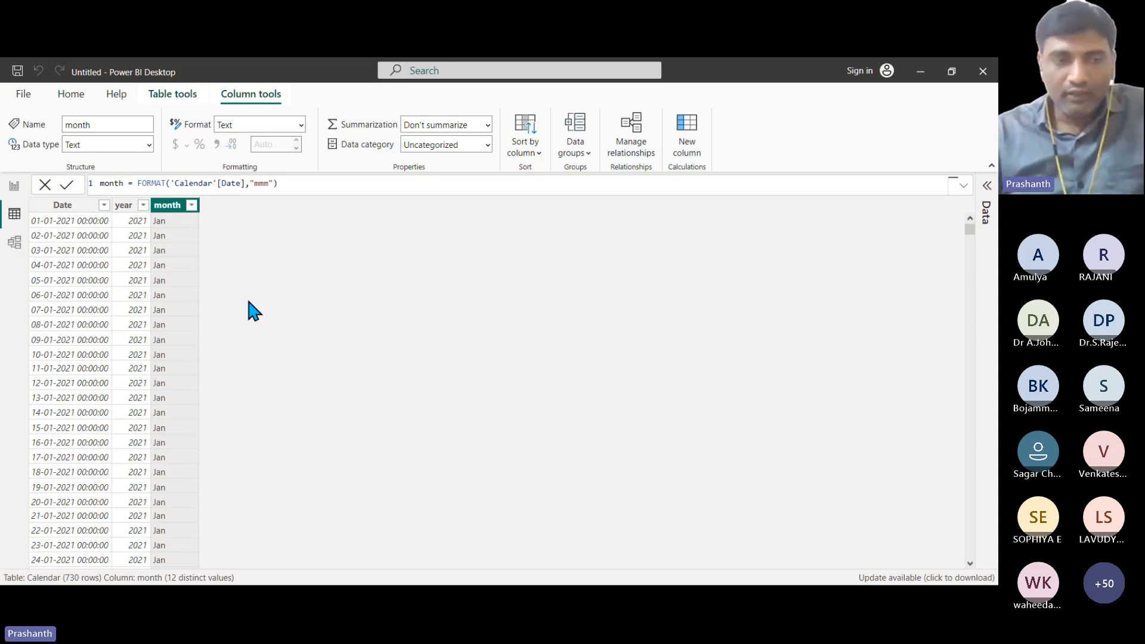
Review the fields of the Calendar and Data tables in the report view.
left_click(16, 186)
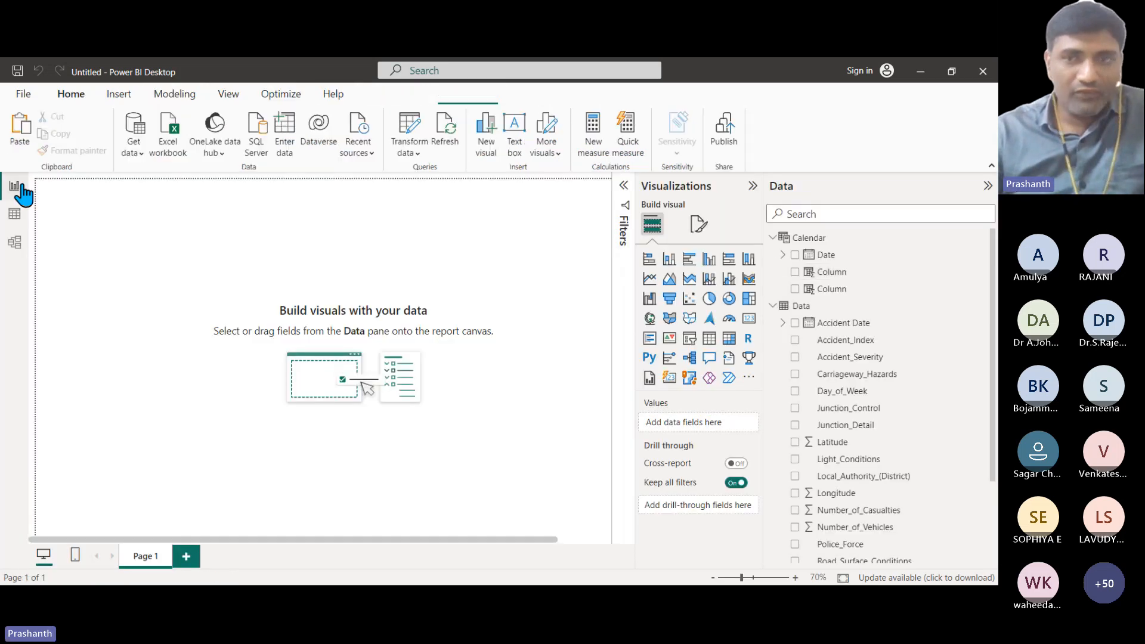
left_click(812, 242)
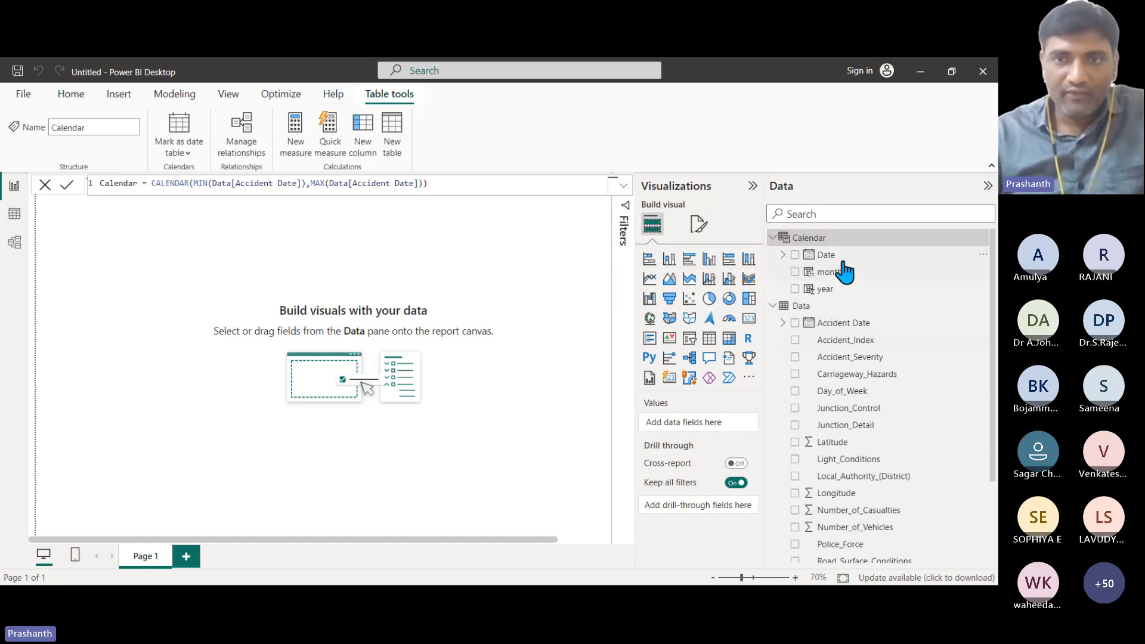
left_click(814, 307)
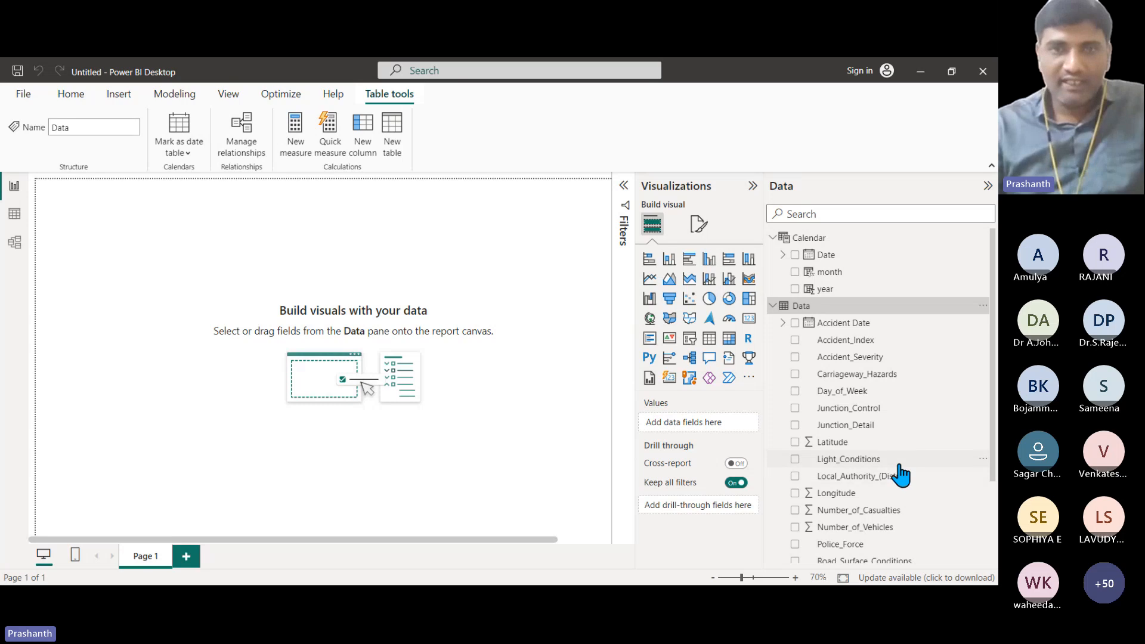
In the model view, align the Calendar table beside the Data table and relate Data's Accident Date to Calendar's Date.
left_click(14, 241)
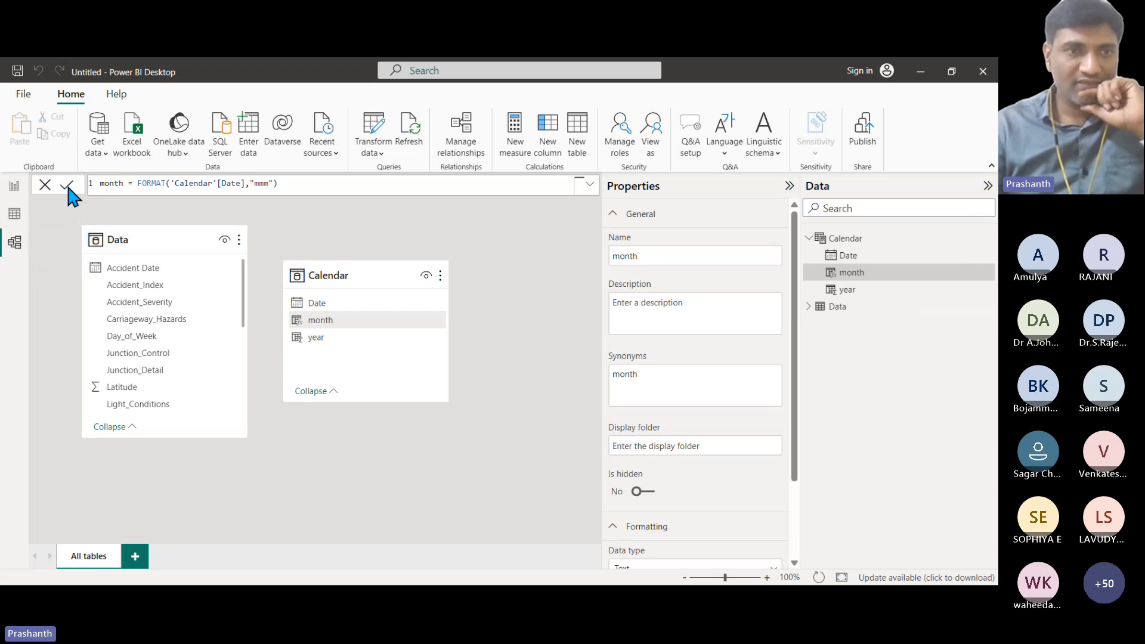
left_click(365, 221)
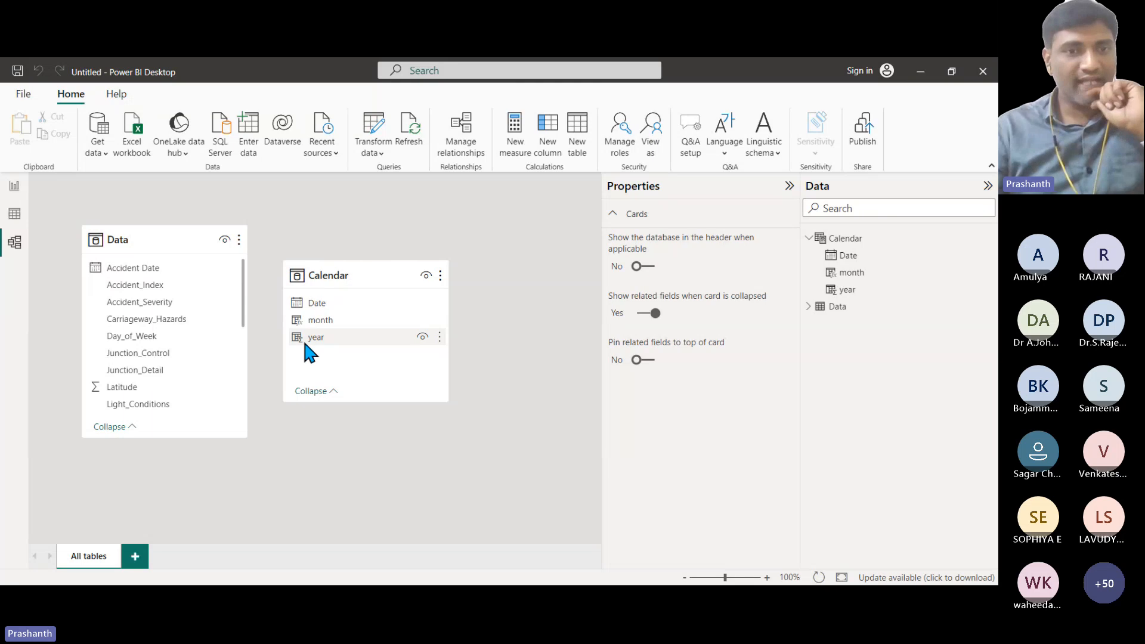
left_click_drag(358, 274, 427, 239)
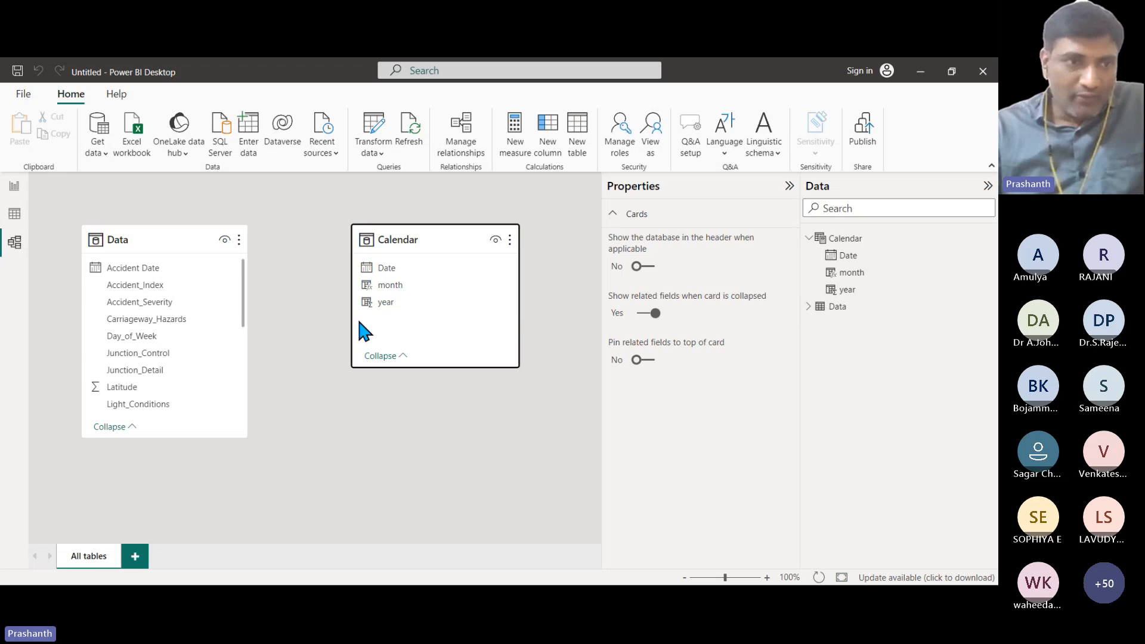
left_click(139, 269)
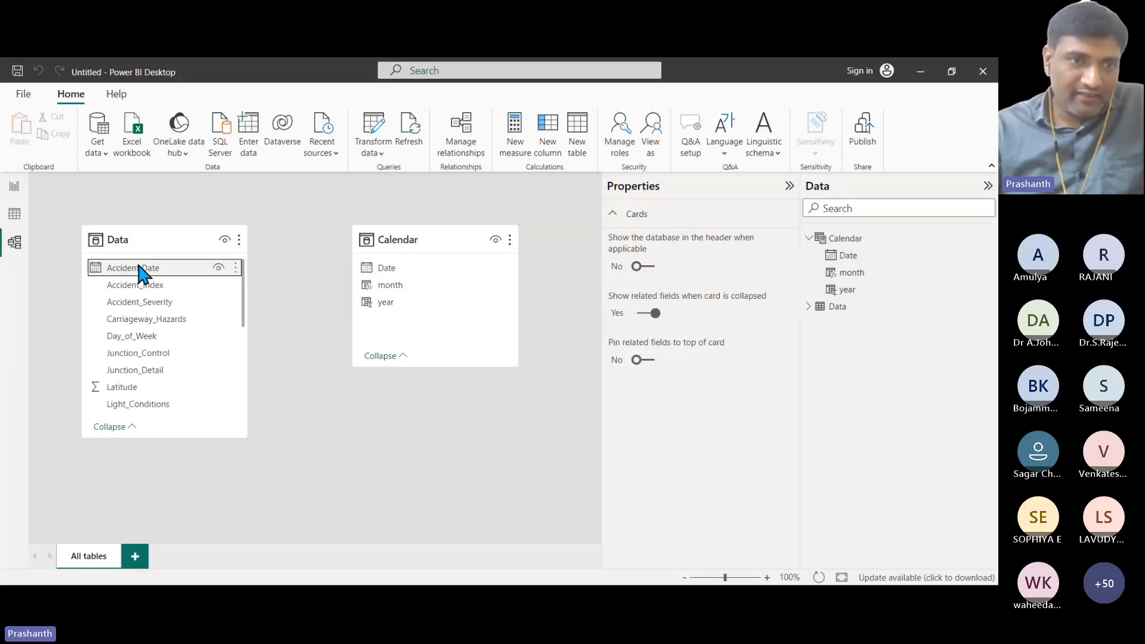
left_click_drag(141, 273, 416, 267)
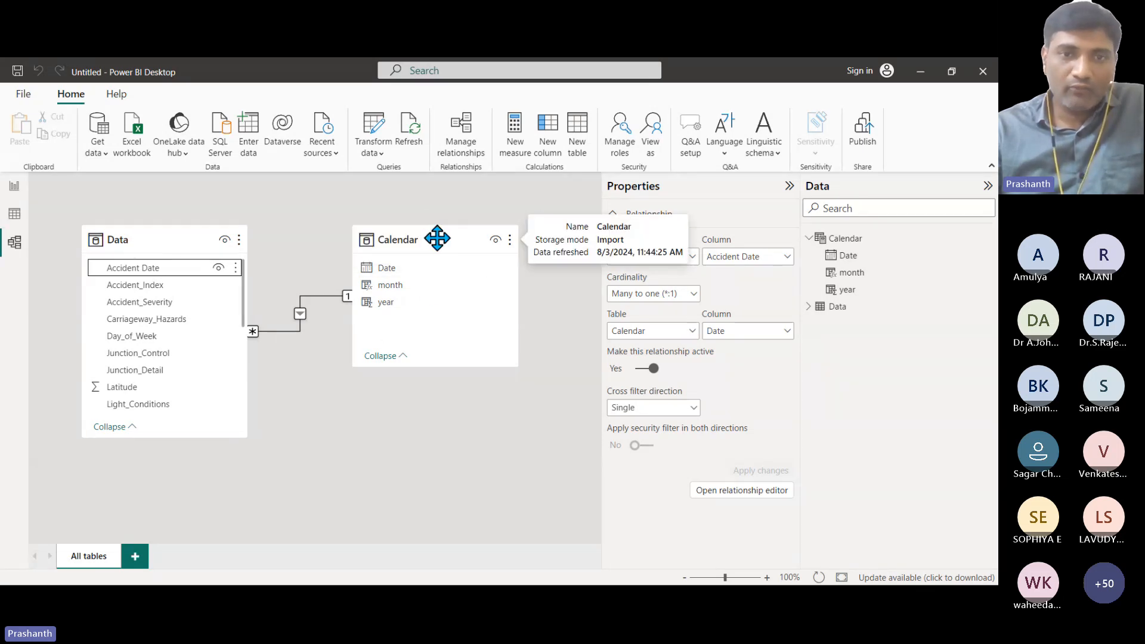
Compare Calendar's Date with Data's Accident Date in the model view and reposition the Calendar table beside the Data table.
left_click_drag(437, 238, 503, 279)
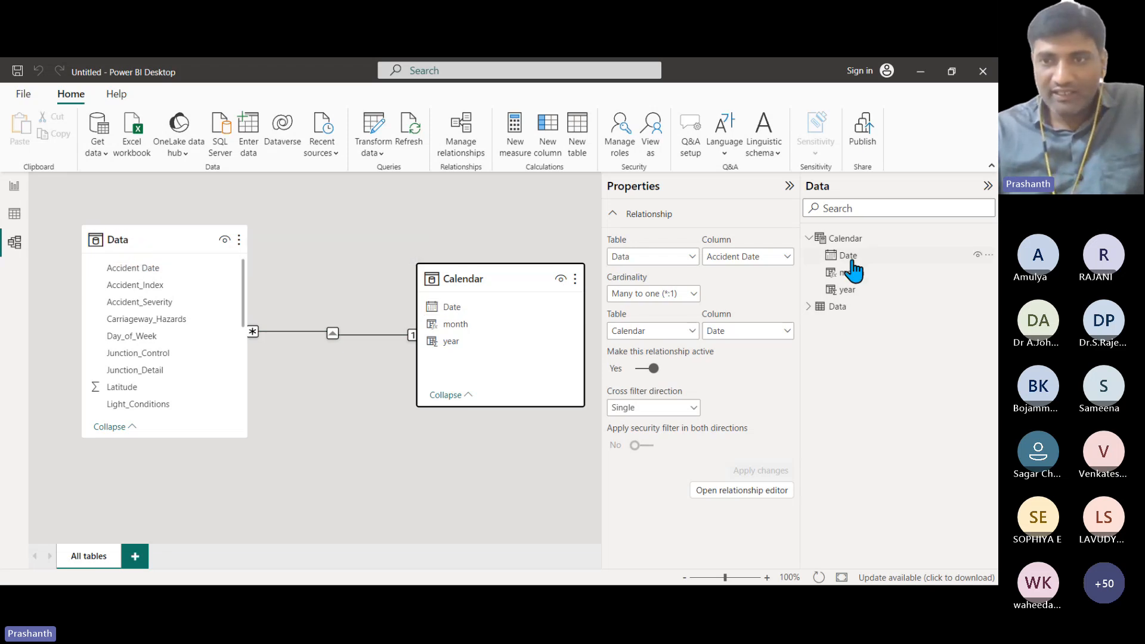
left_click(809, 306)
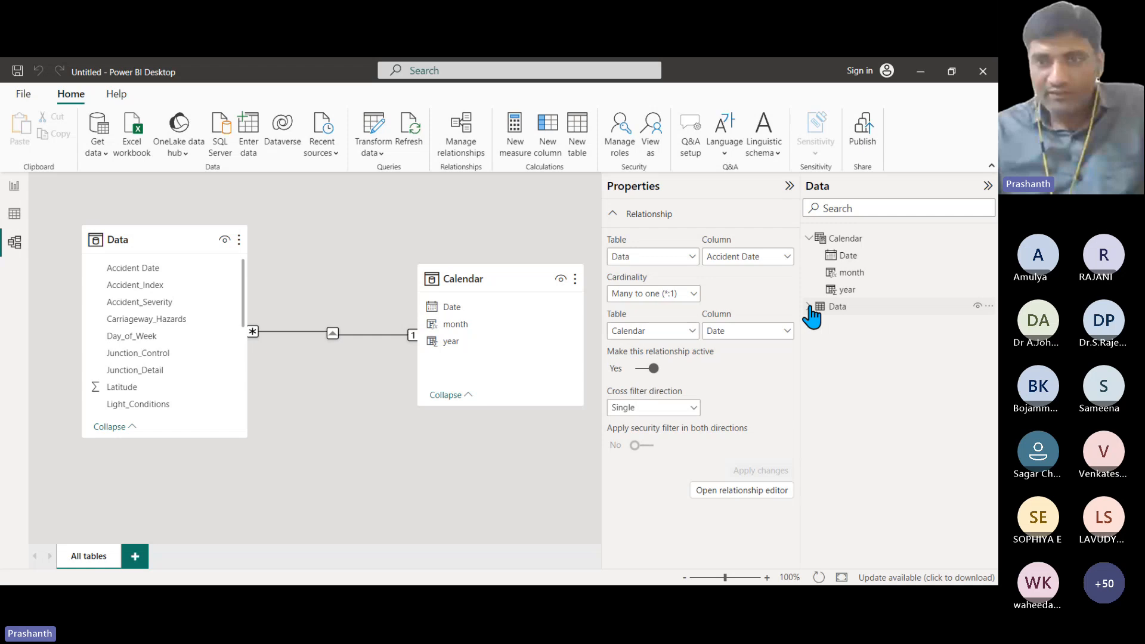
left_click(850, 262)
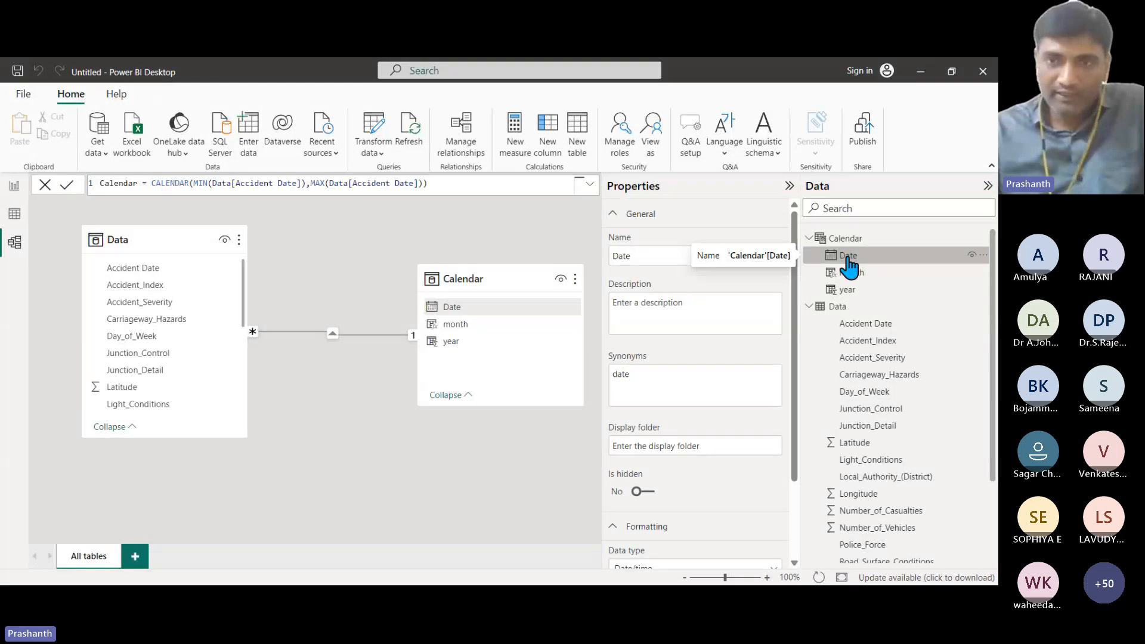
left_click(849, 323)
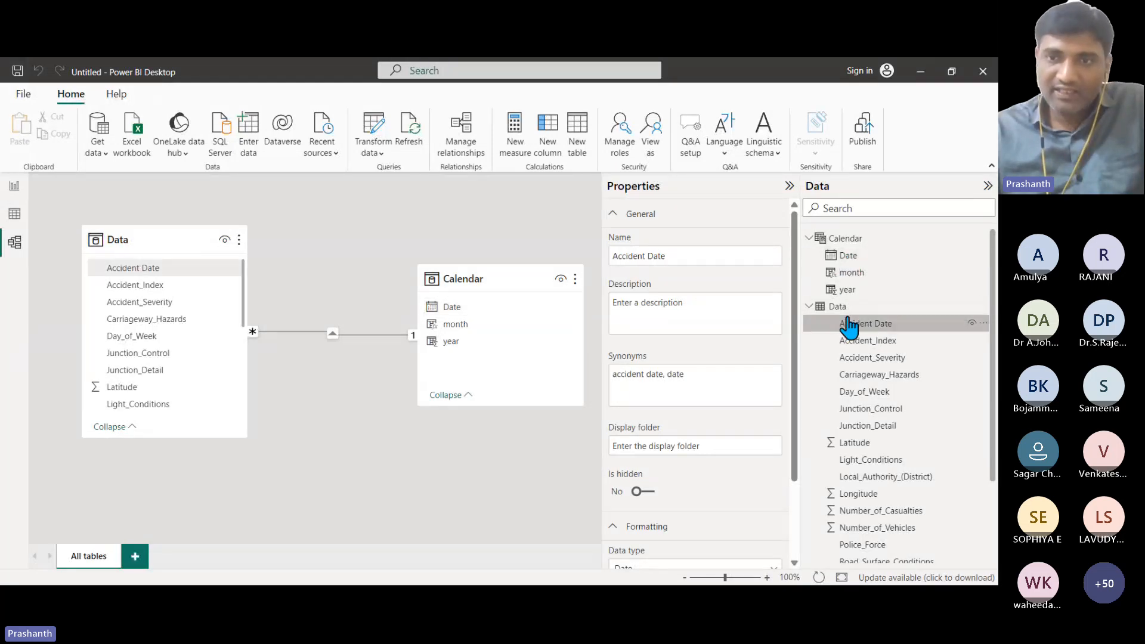
left_click(832, 306)
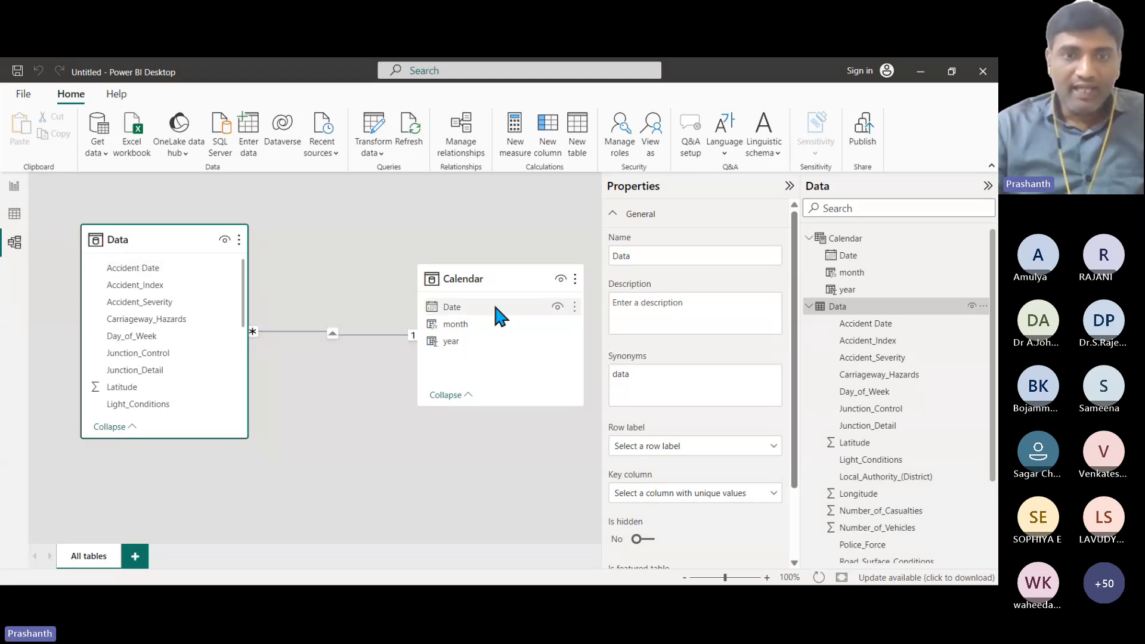
left_click_drag(500, 275, 436, 273)
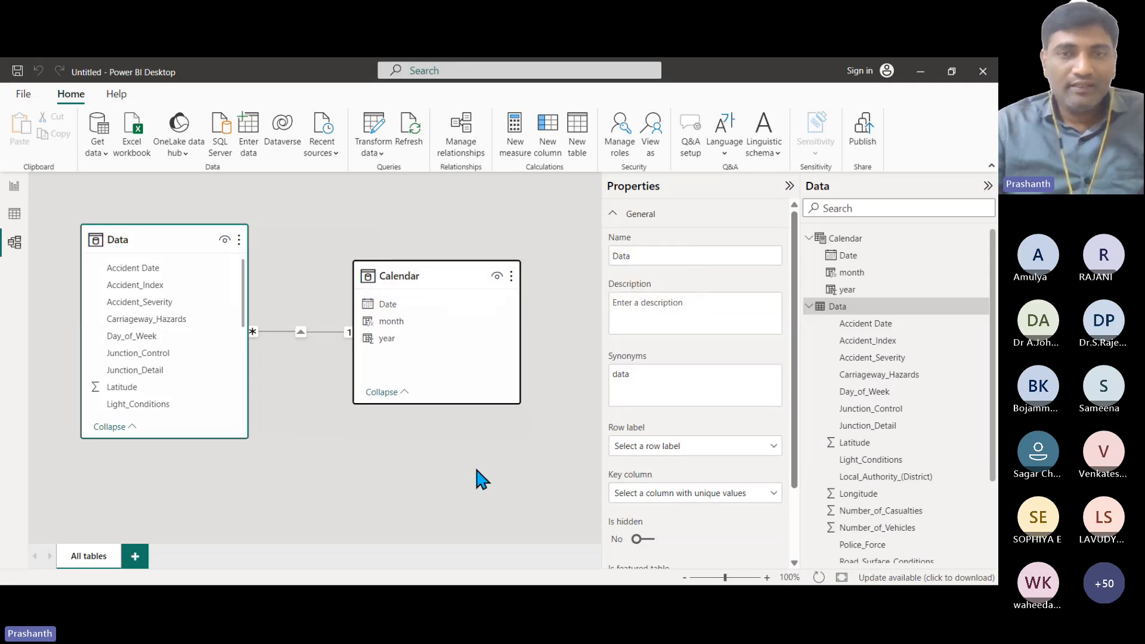
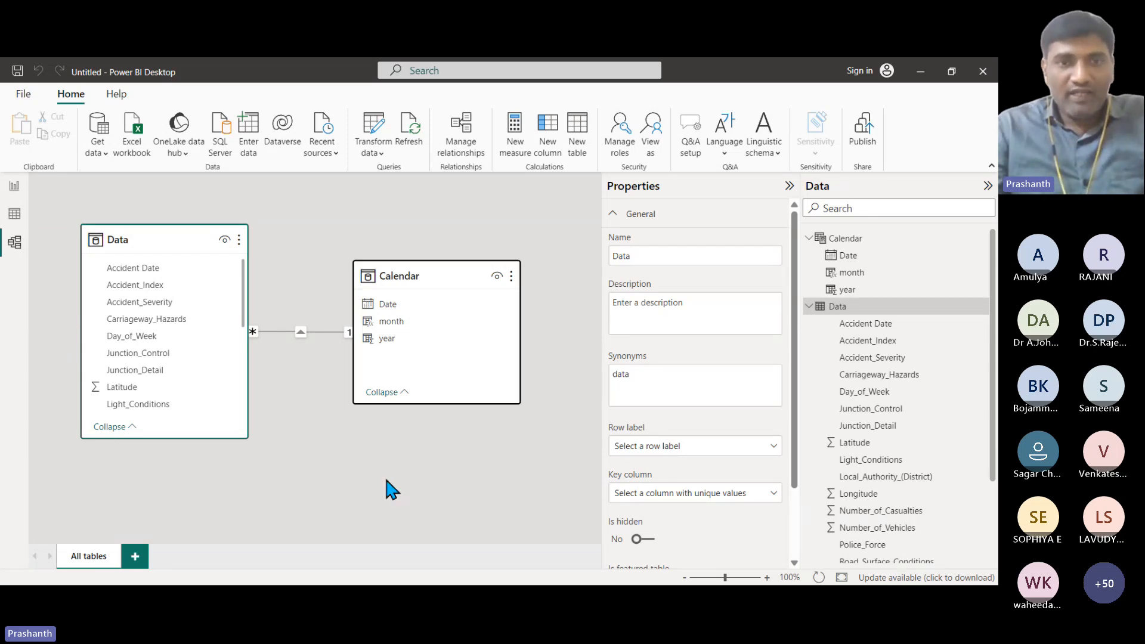
In the report view, narrow the Data pane and add a new measure to the Data table.
left_click(15, 187)
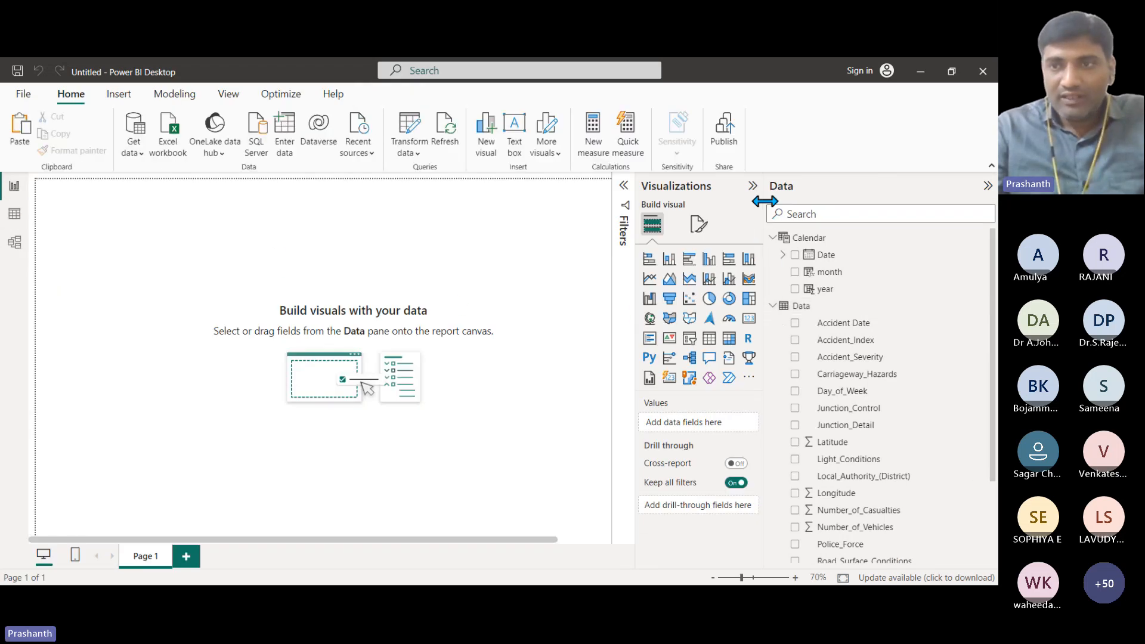
left_click_drag(762, 197, 873, 195)
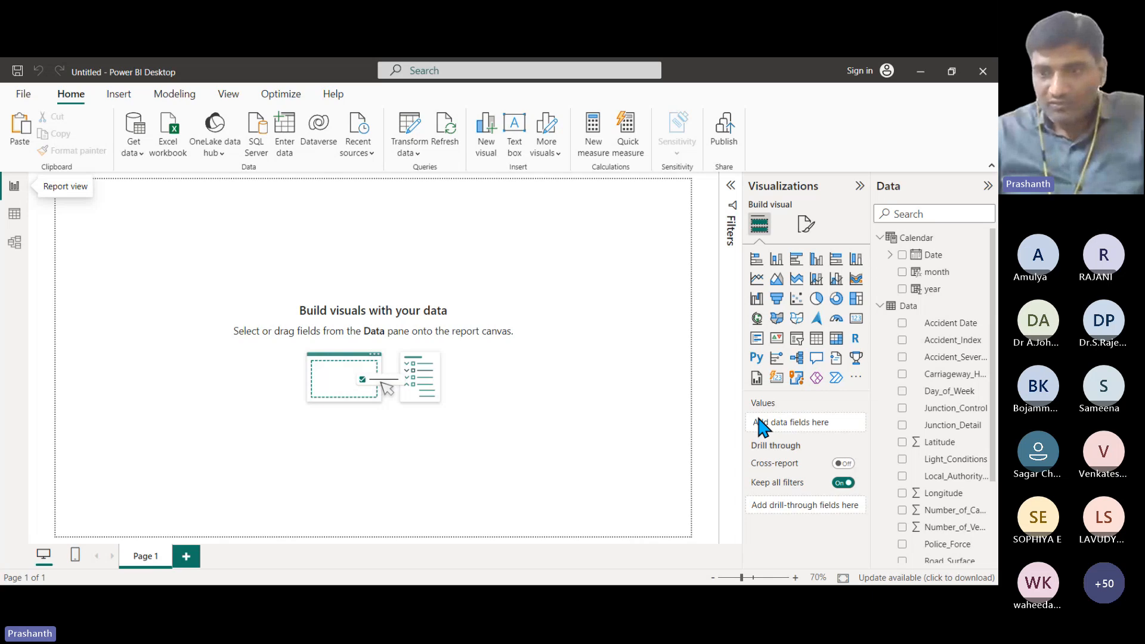
right_click(942, 414)
left_click(864, 191)
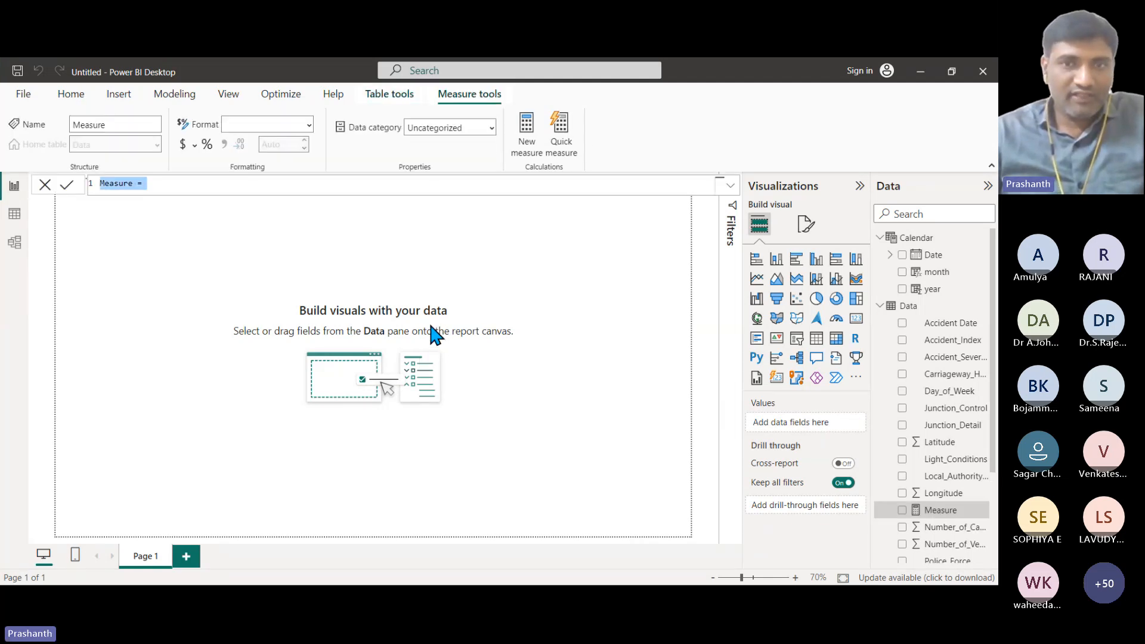
Replace the default measure name with "CY Casualities" followed by an equals sign in the formula.
type("Measu")
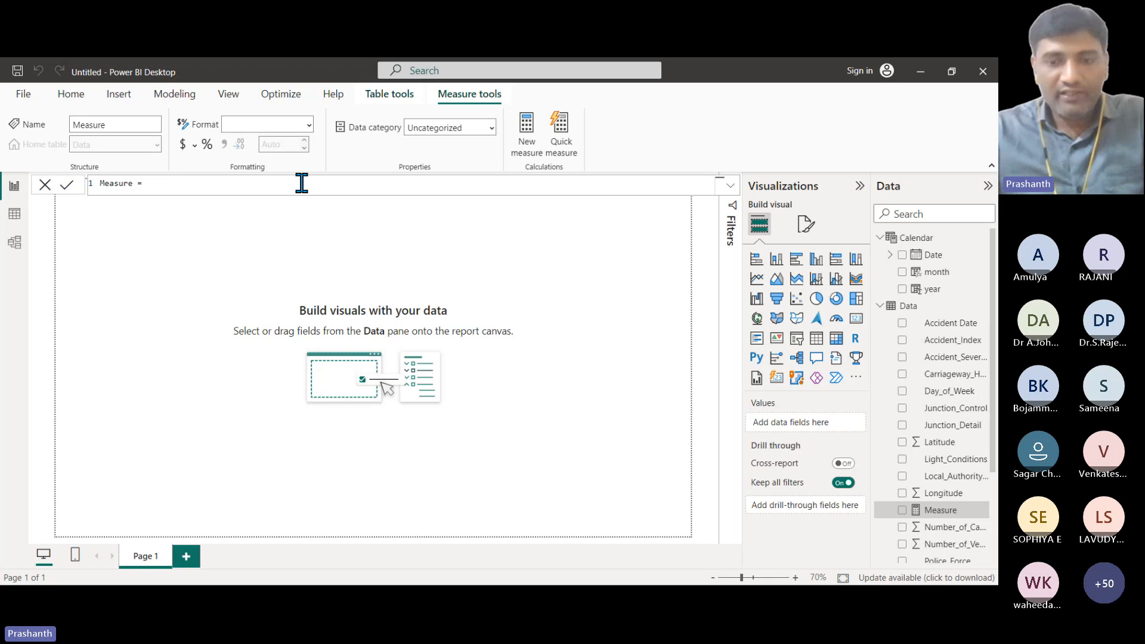
key("BackSpace")
key("BackSpace")
key("BackSpace")
key("BackSpace")
key("BackSpace")
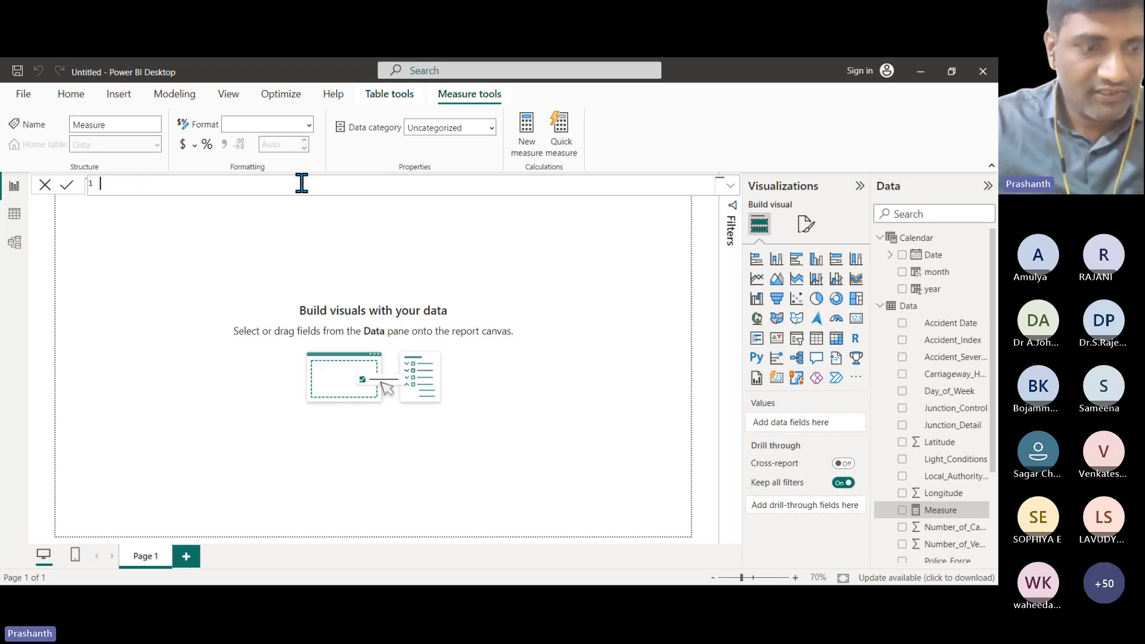
type("CY")
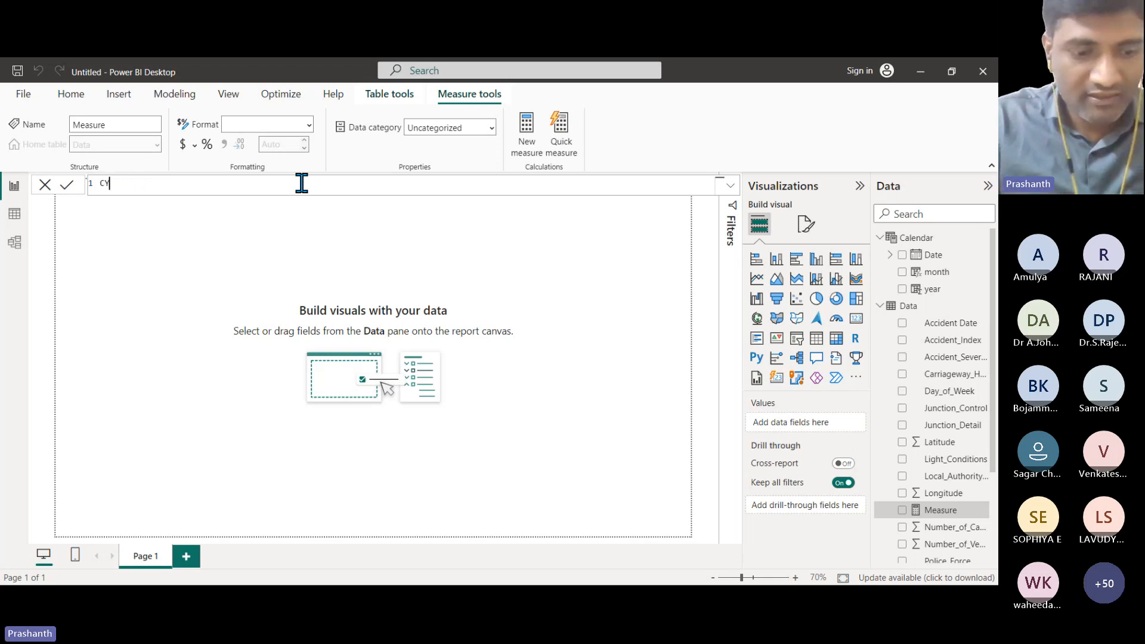
type(" Casu")
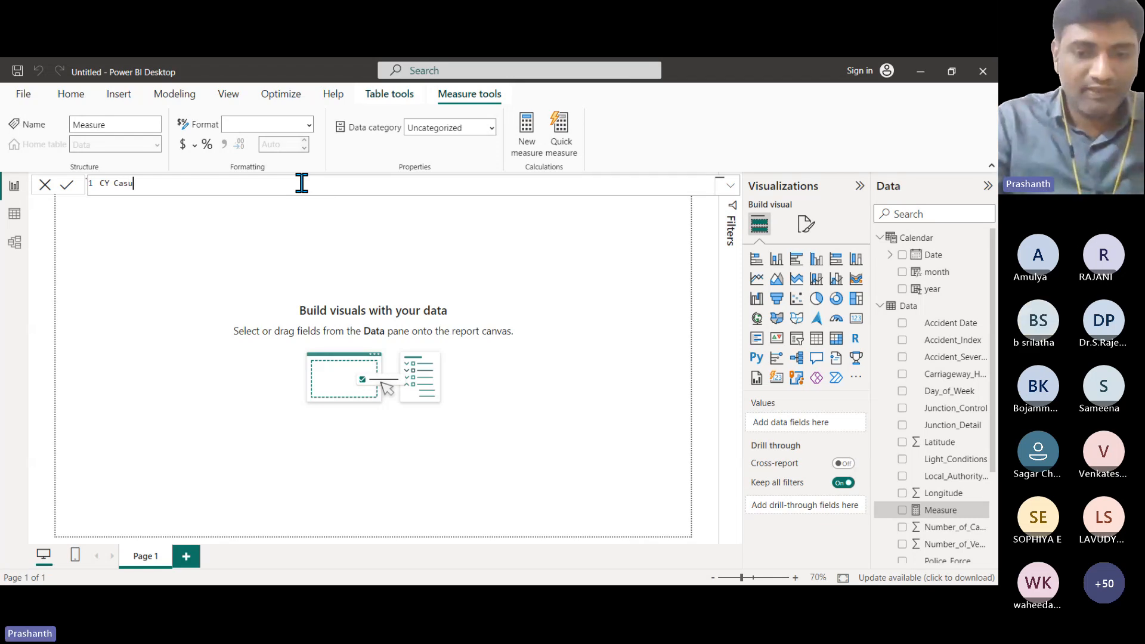
type("alities =")
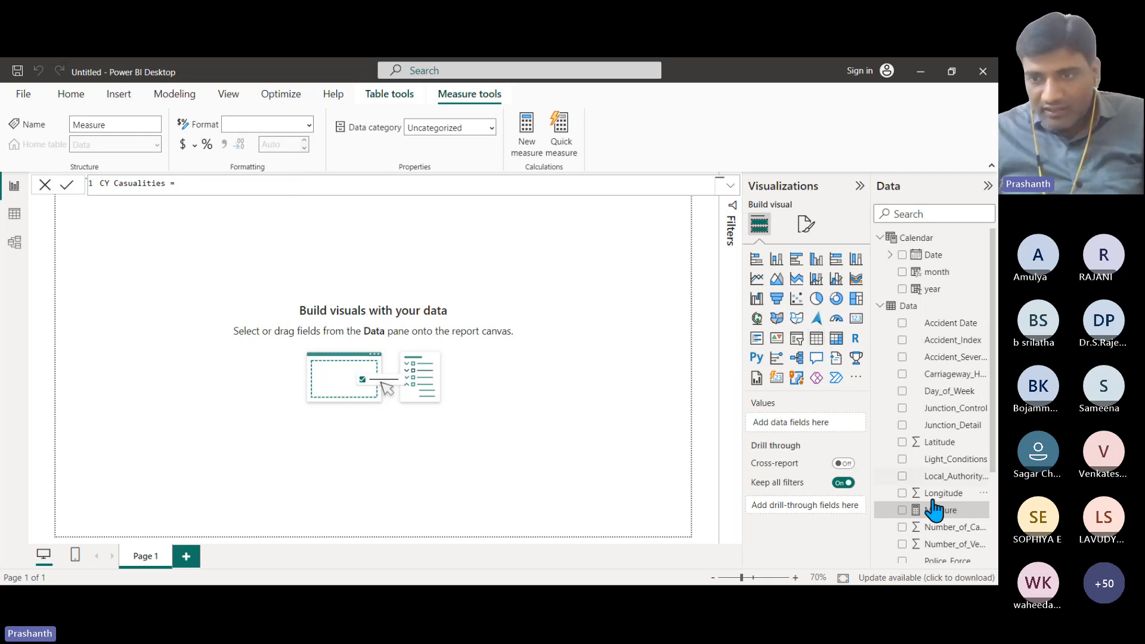
Begin the measure's expression with TOTALYTD and, as its first argument, a SUM of Data[Number_of_Casualties].
scroll(960, 465, "down", 2)
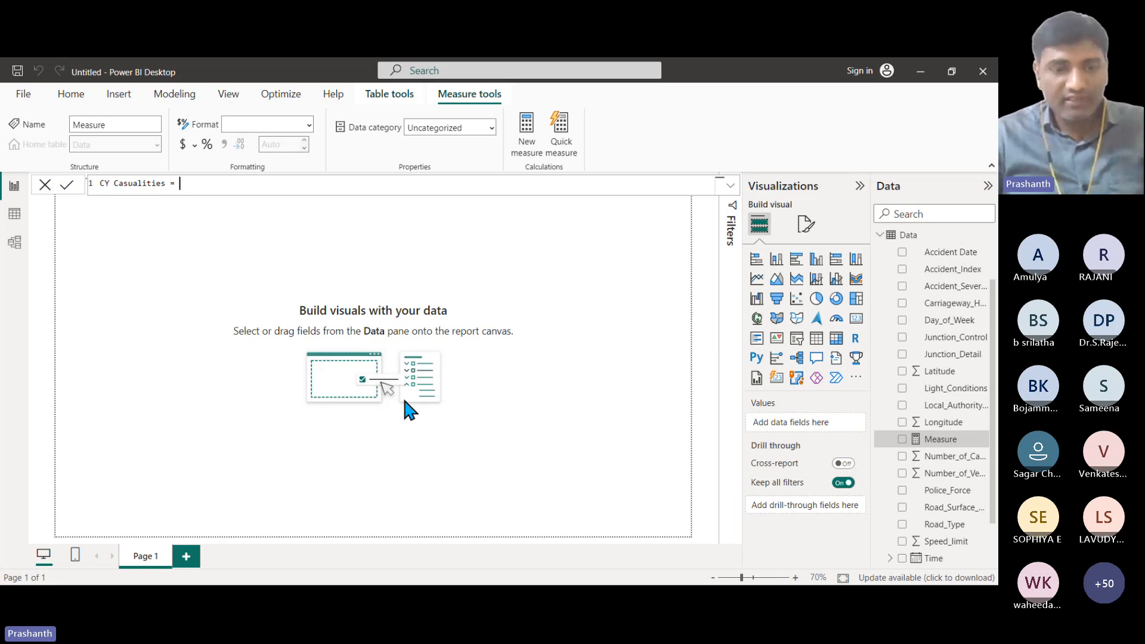
type("t")
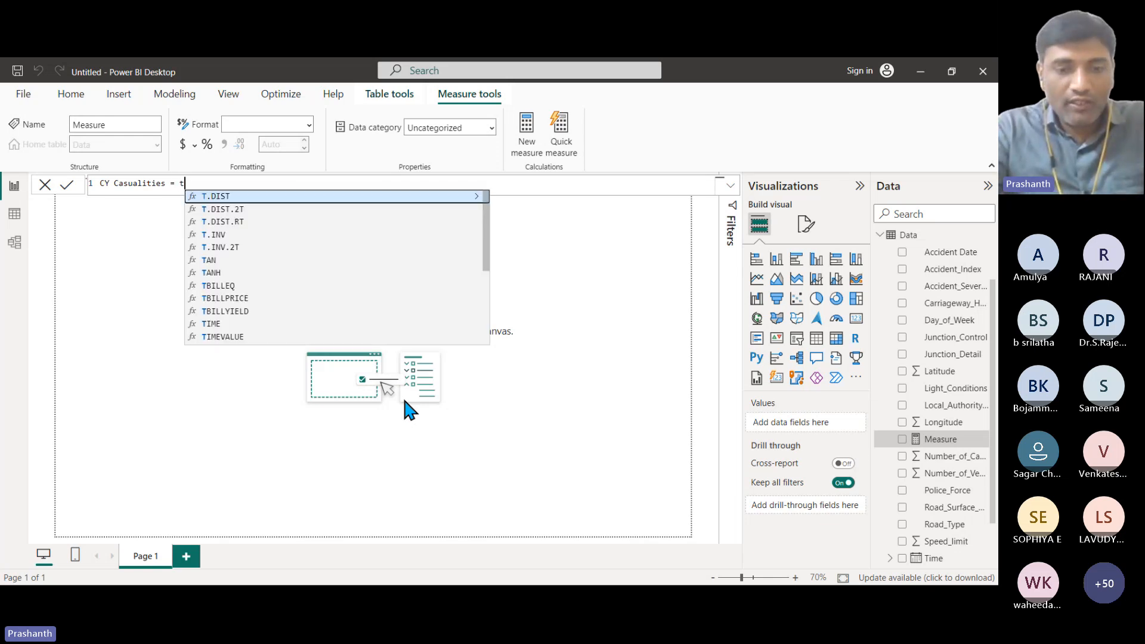
type("otal")
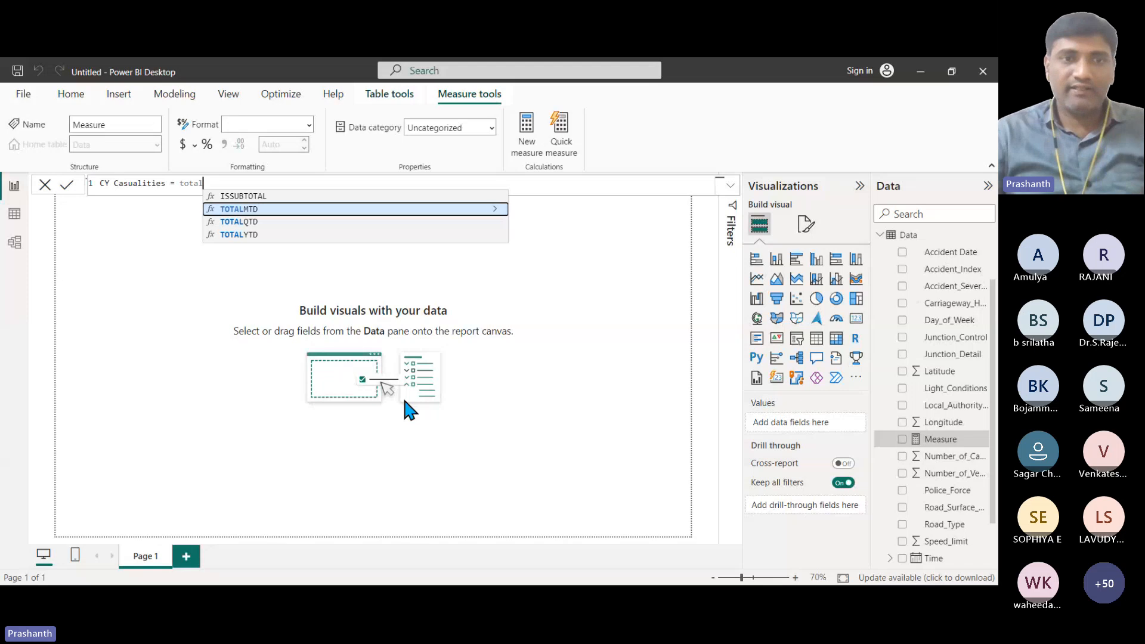
left_click(247, 236)
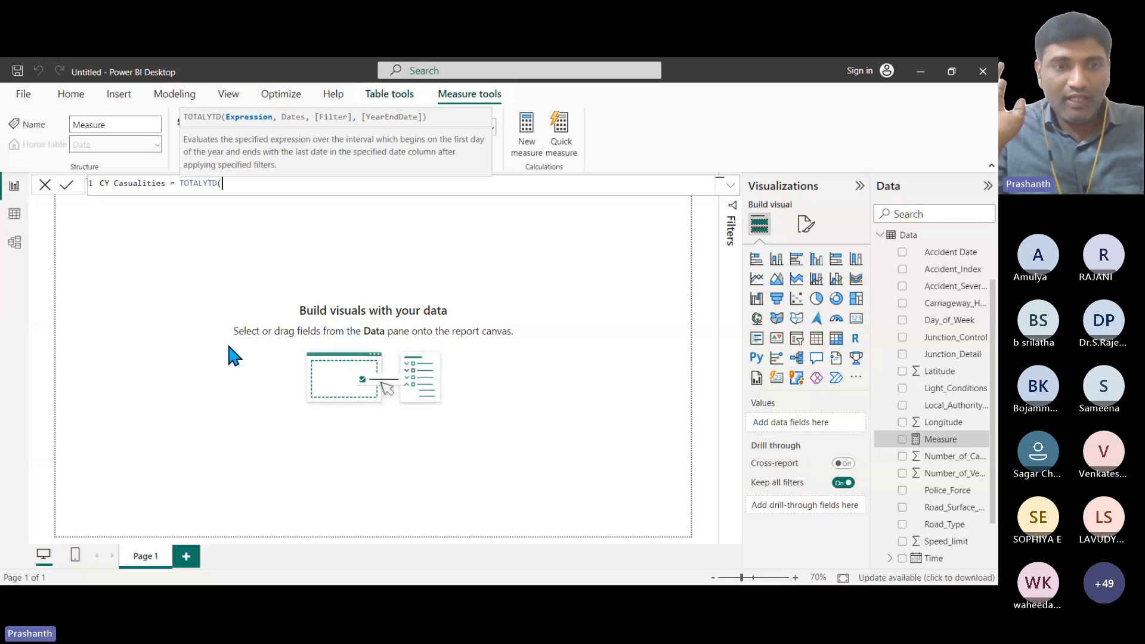
key("alt+Tab")
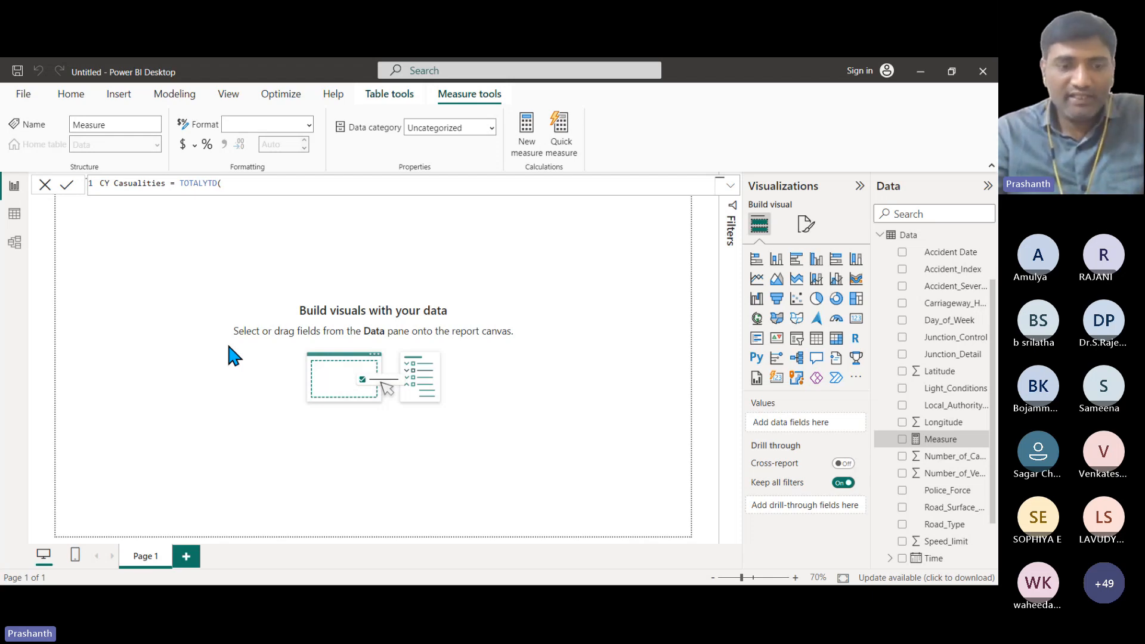
type("sum")
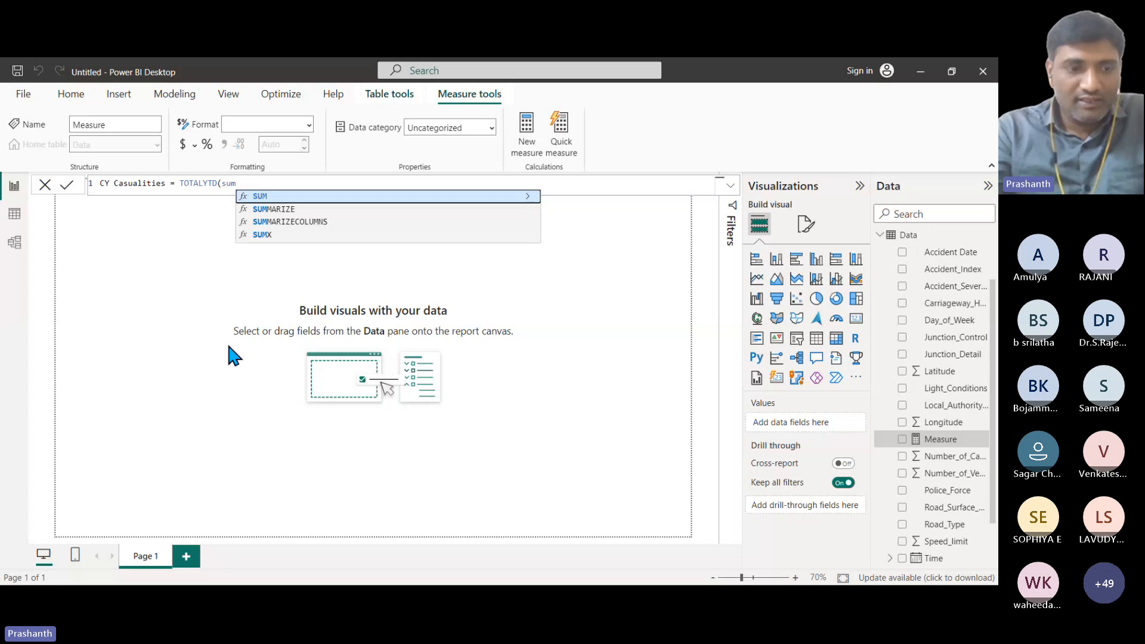
key("Tab")
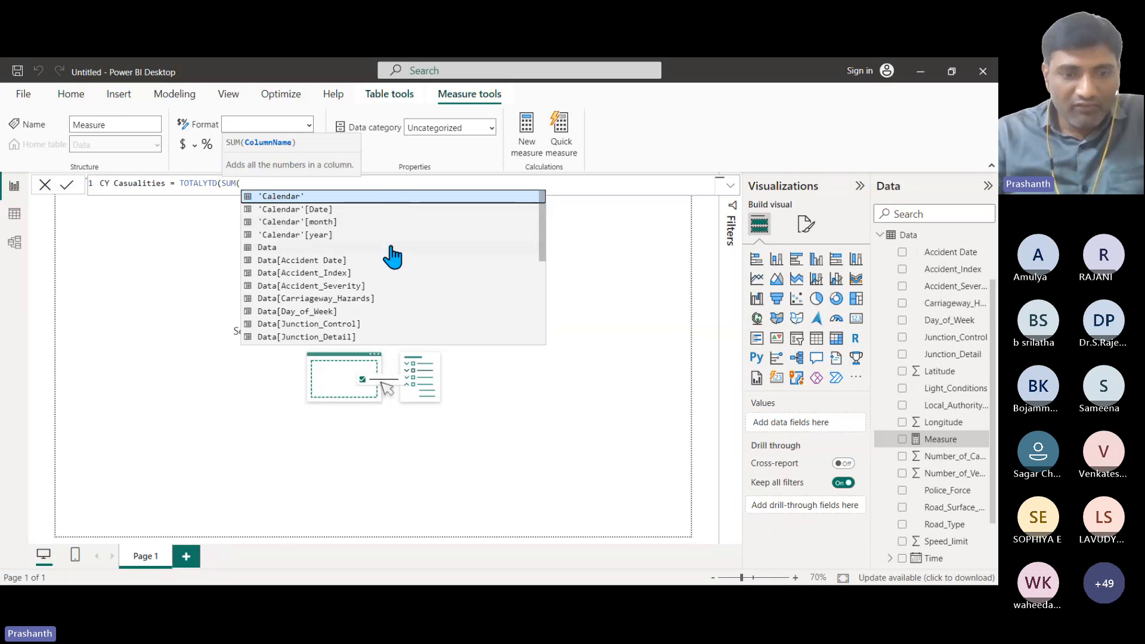
type("n")
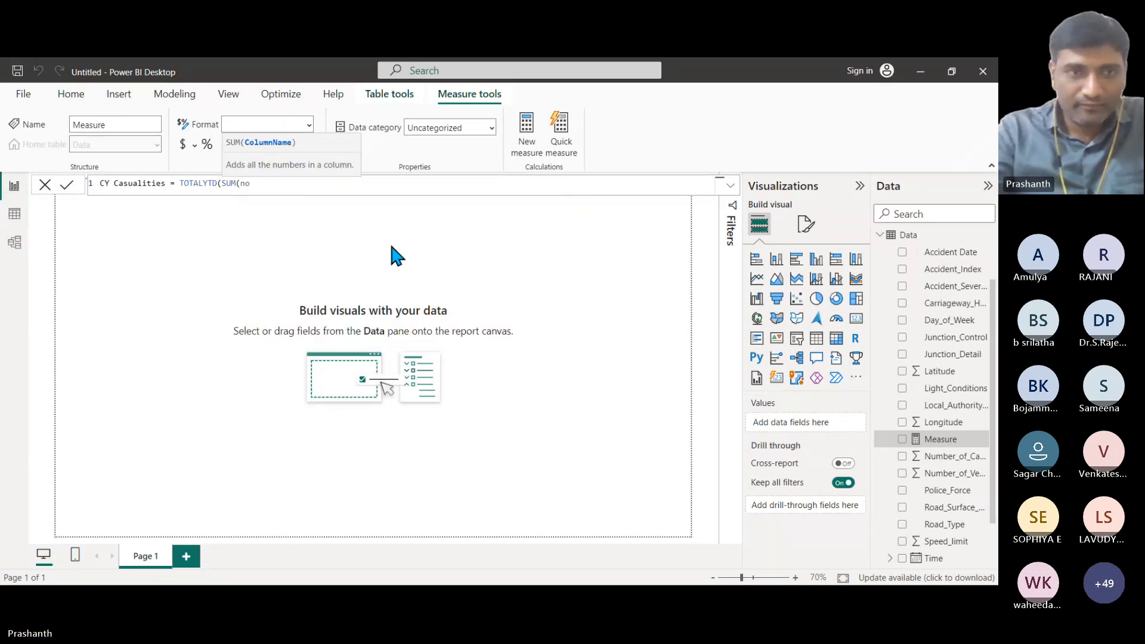
key("BackSpace")
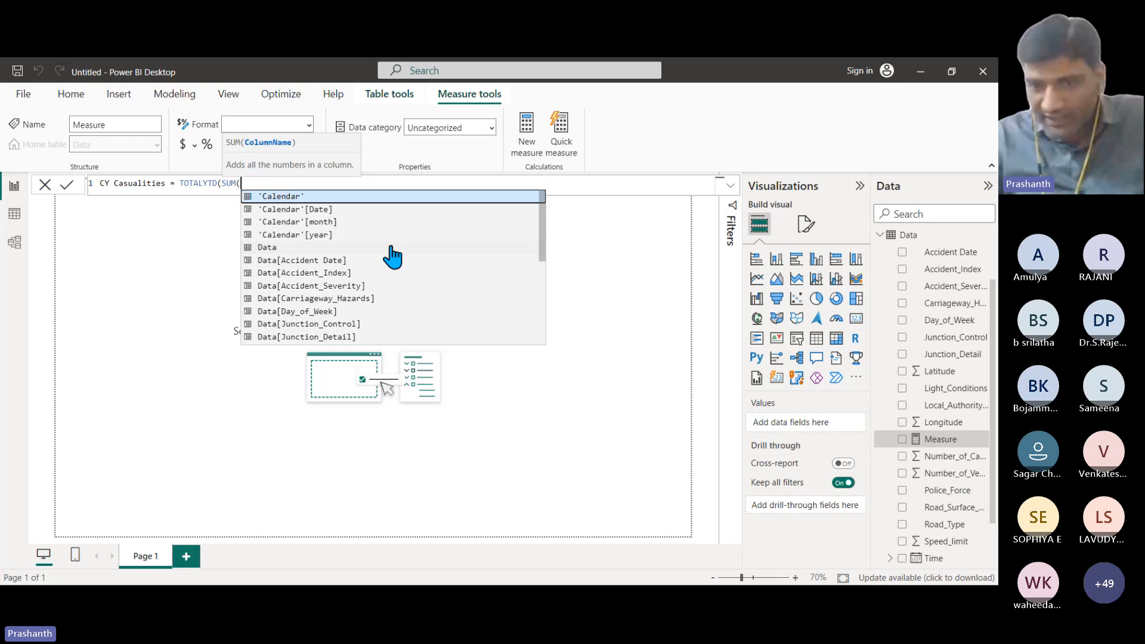
type("num")
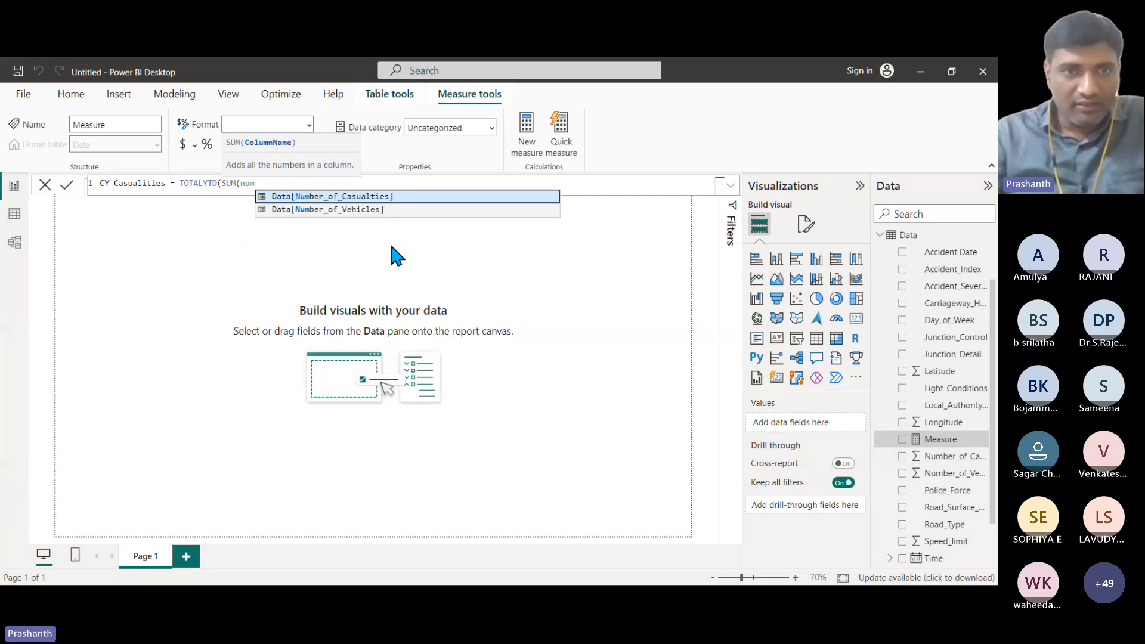
left_click(381, 196)
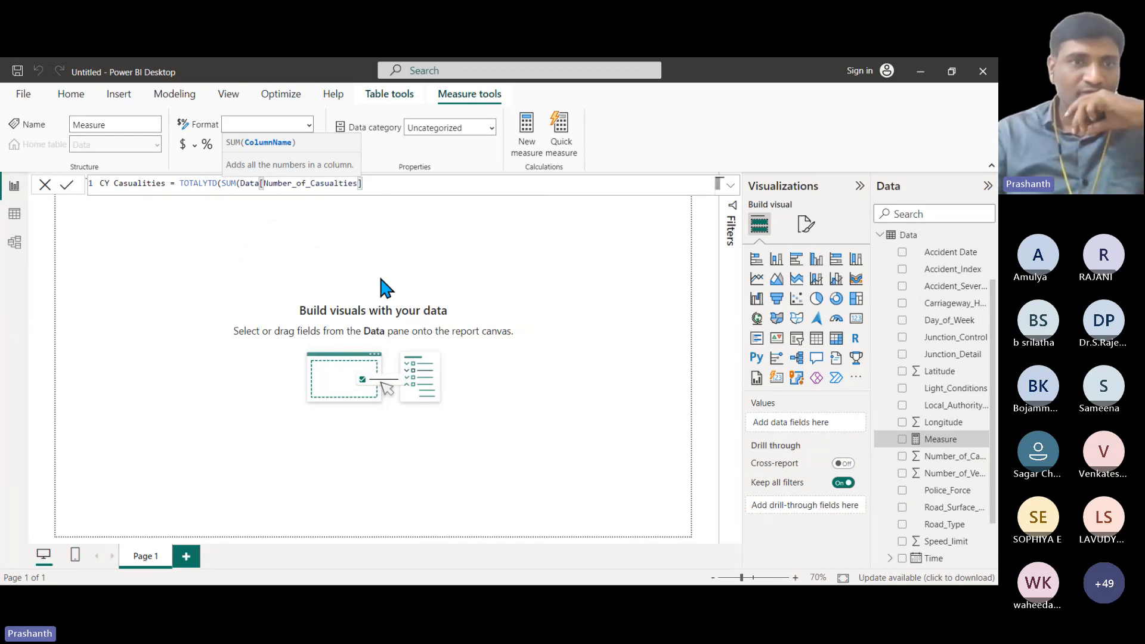
Close the SUM expression's parenthesis and add a comma to begin TOTALYTD's dates argument.
double_click(226, 184)
left_click_drag(252, 186, 369, 184)
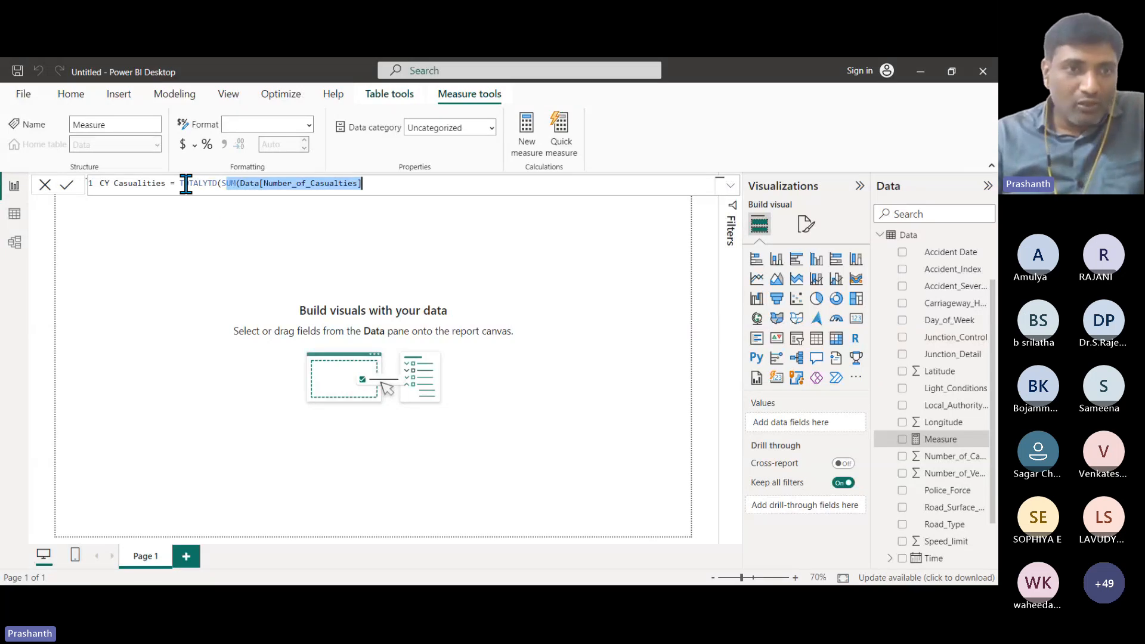
left_click_drag(180, 183, 220, 180)
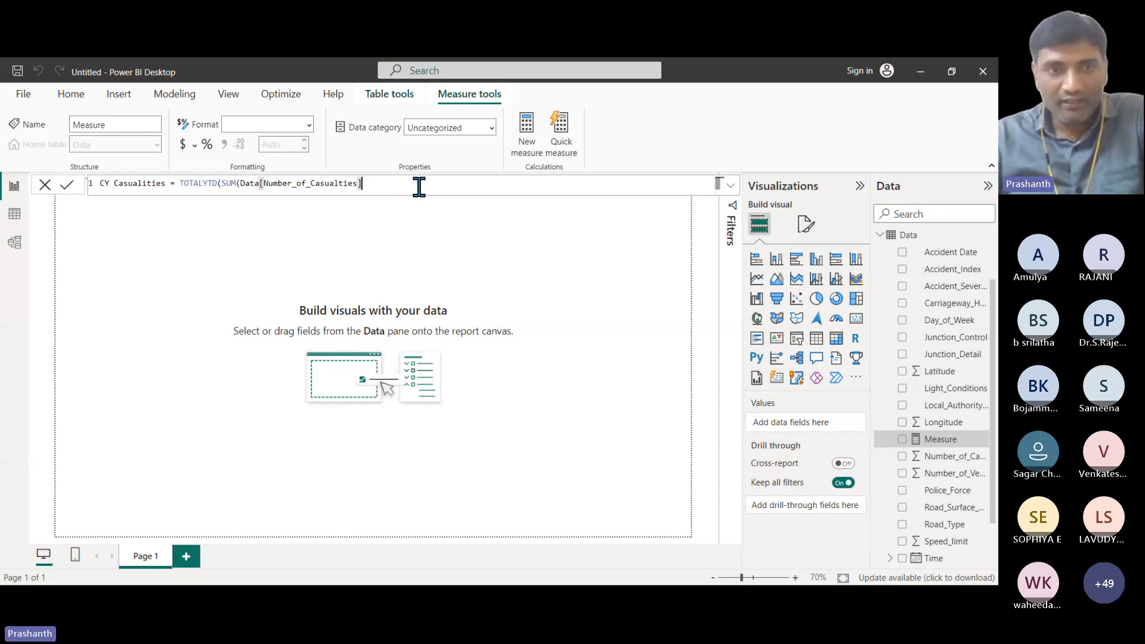
type(",")
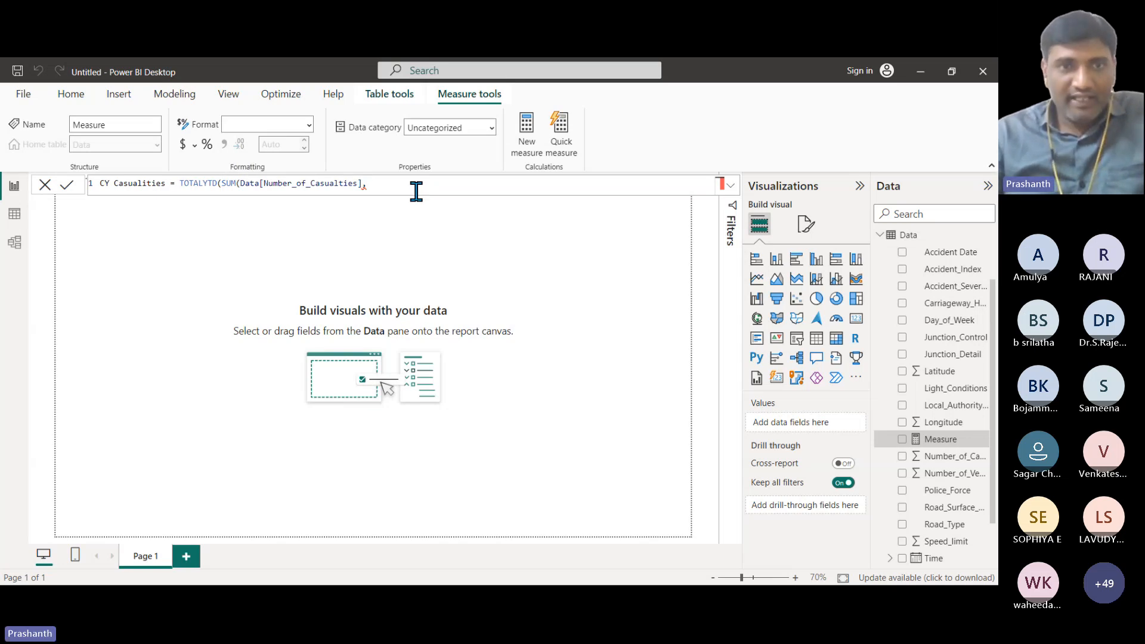
key("BackSpace")
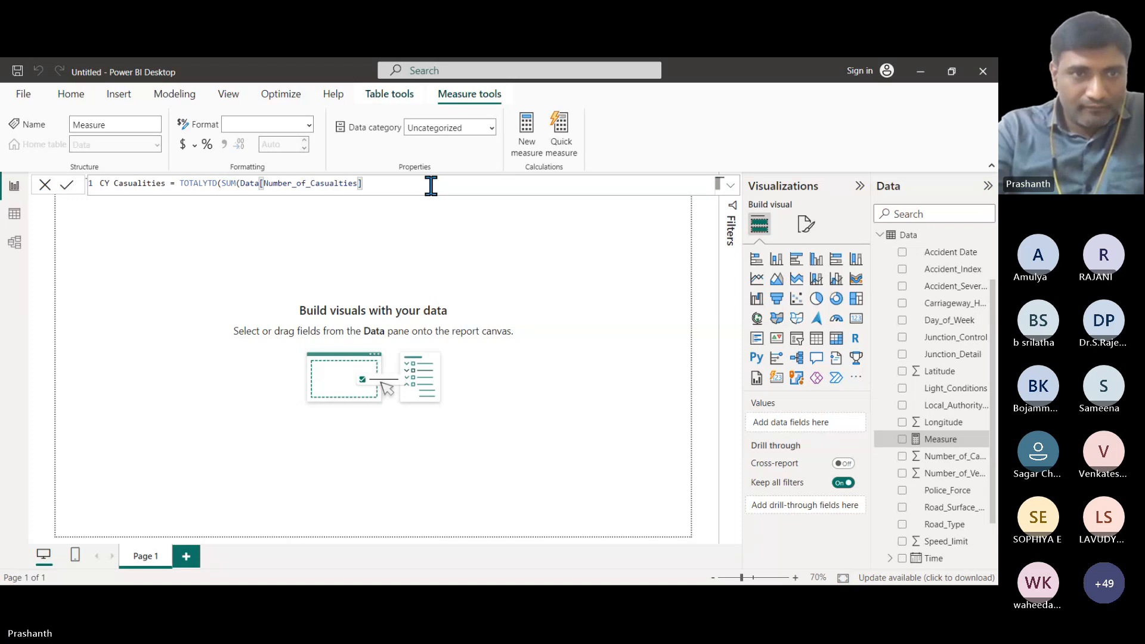
type("),")
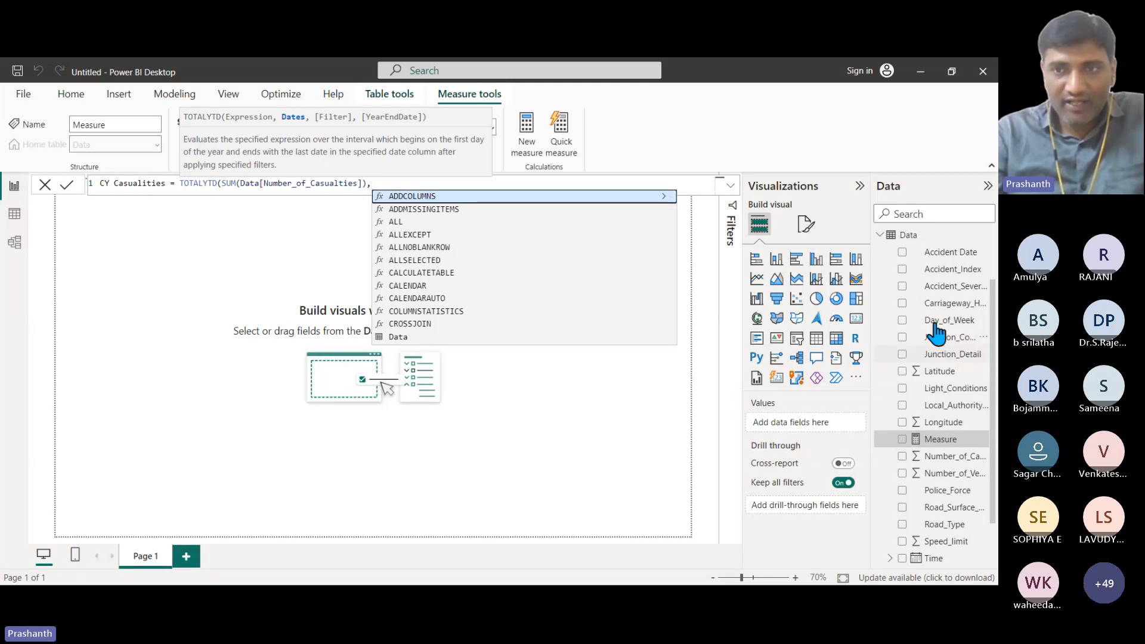
Supply 'Calendar'[Date] as the dates argument of TOTALYTD in the CY Casualities formula and close the function's parenthesis.
left_click(880, 235)
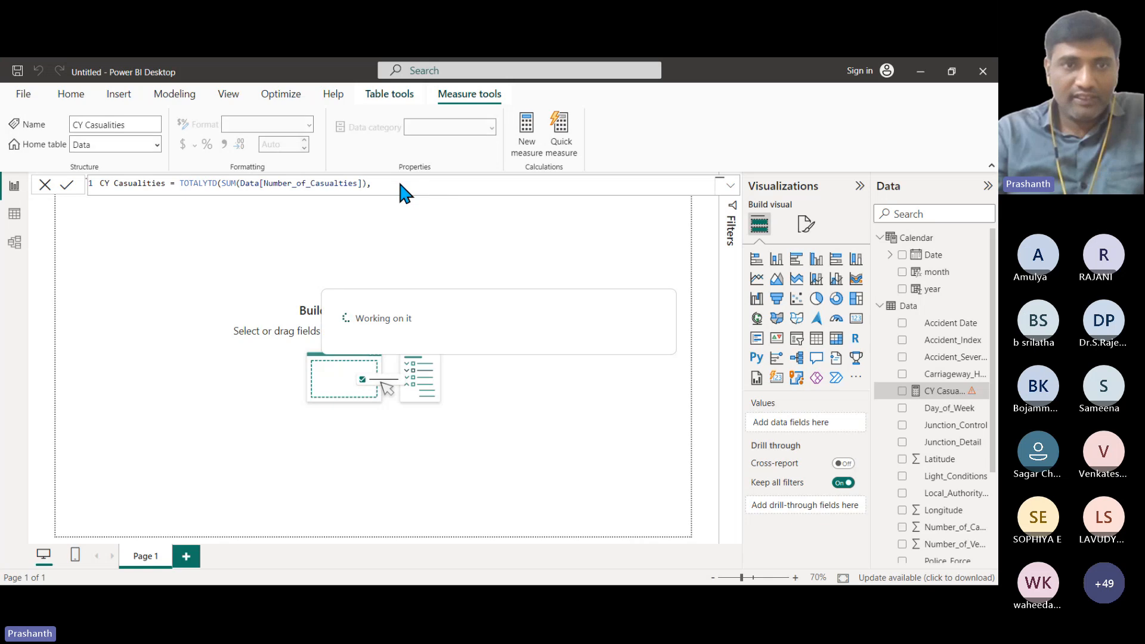
type(")")
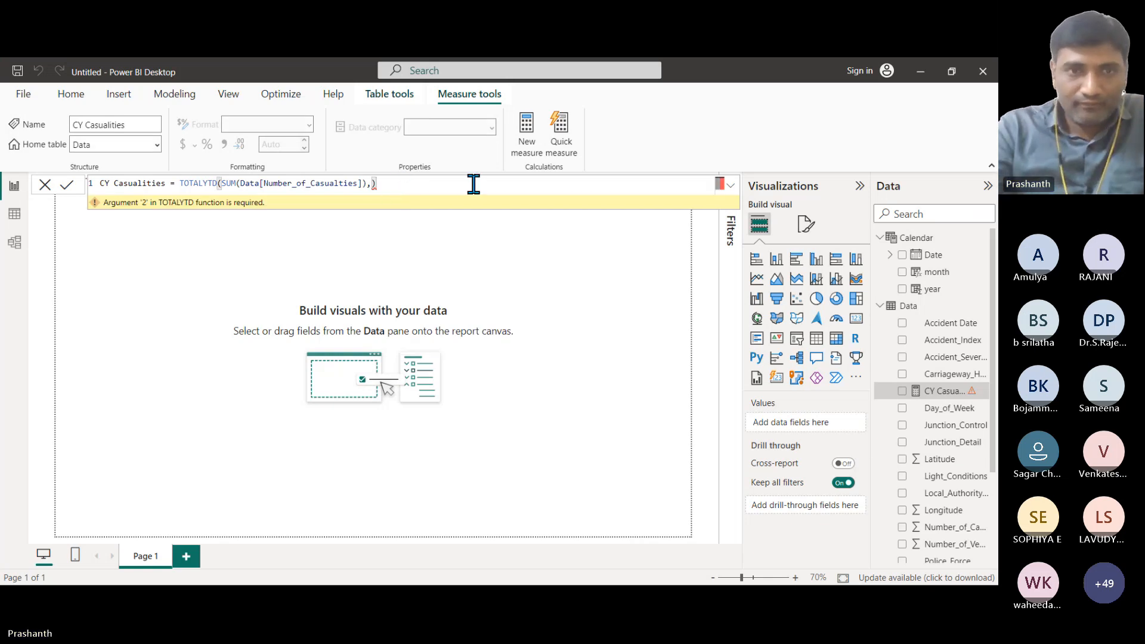
key("BackSpace")
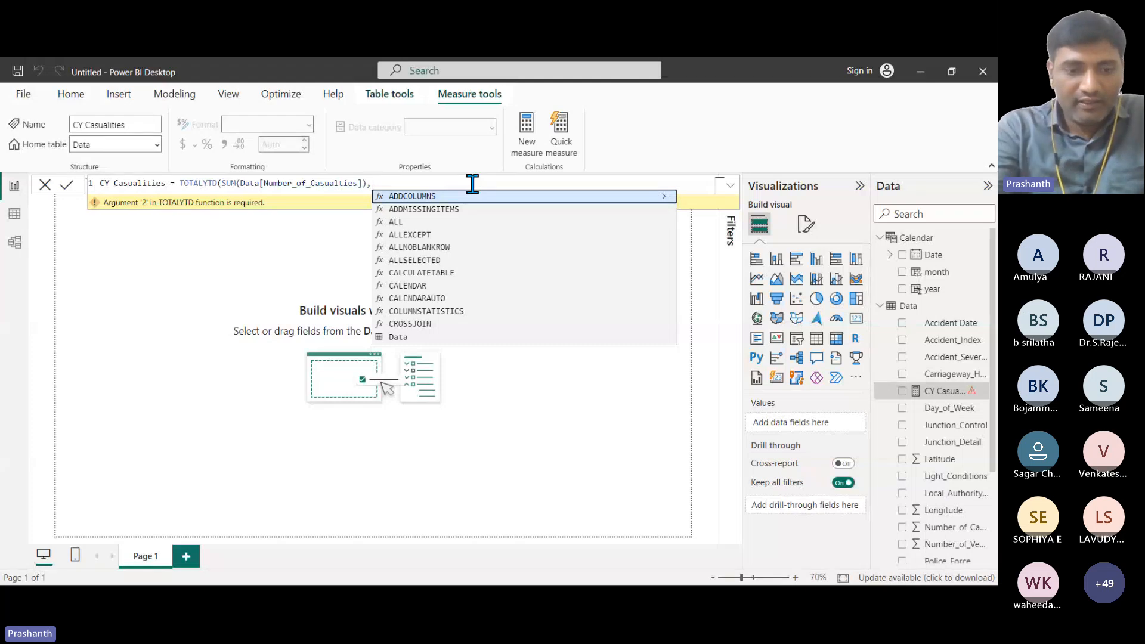
type("date")
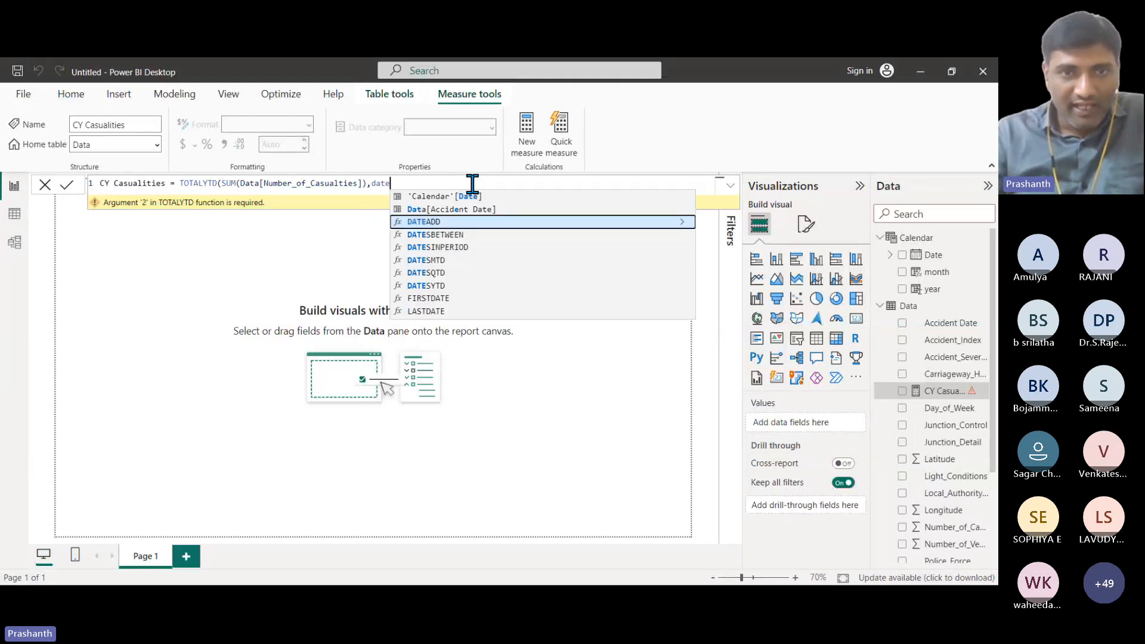
left_click(457, 197)
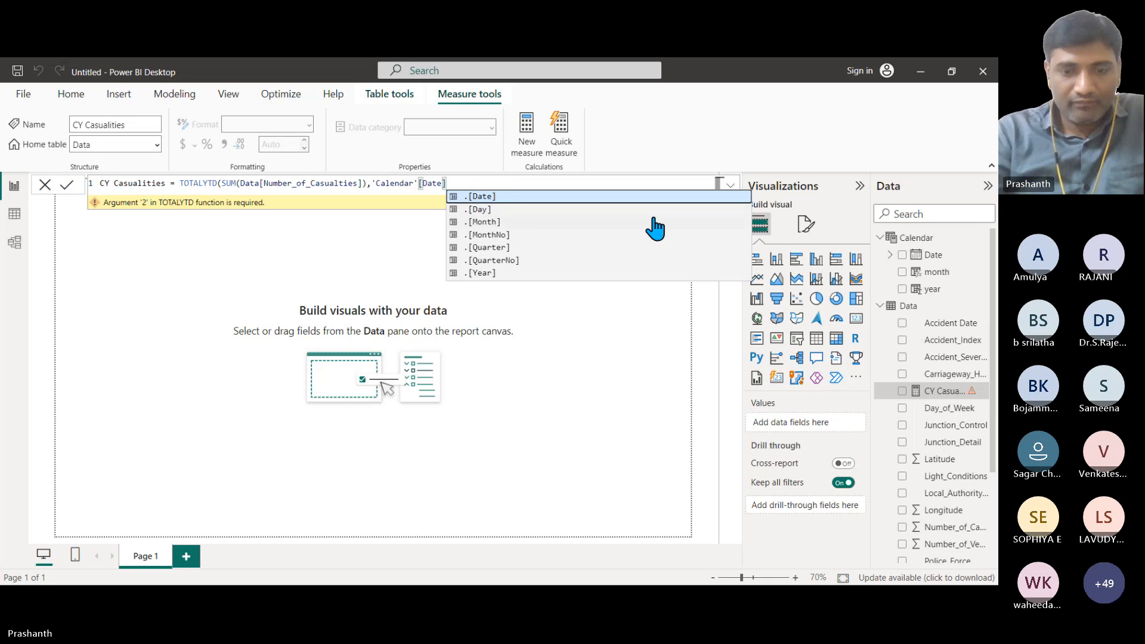
type(")")
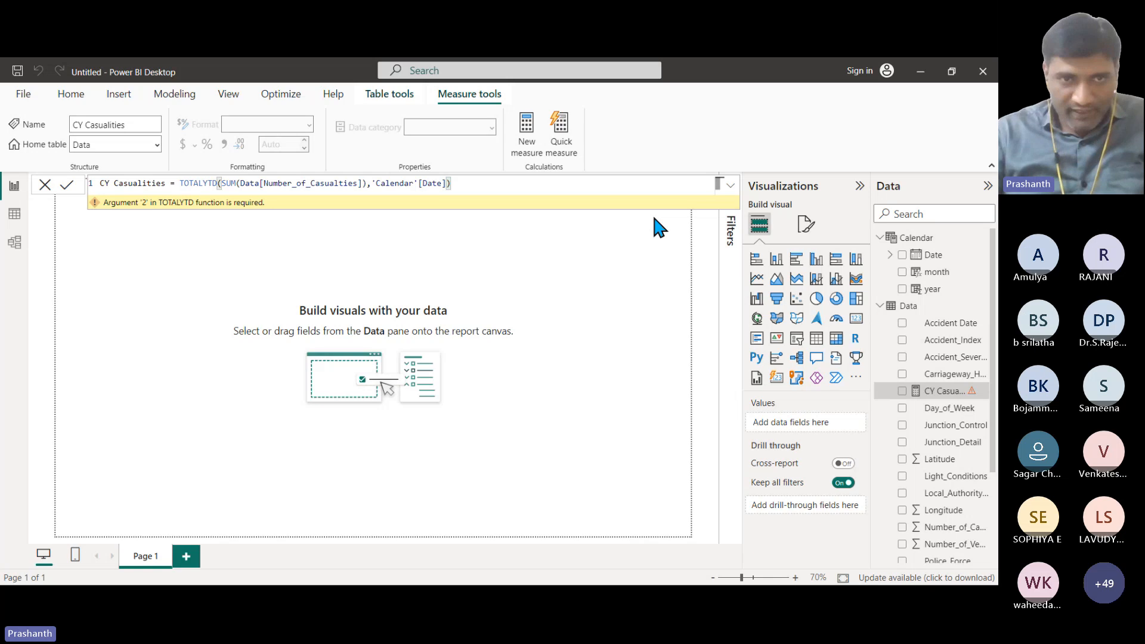
Review the CY Casualities formula part by part: the measure name, the SUM expression, the TOTALYTD function and the Calendar date argument.
left_click(105, 185)
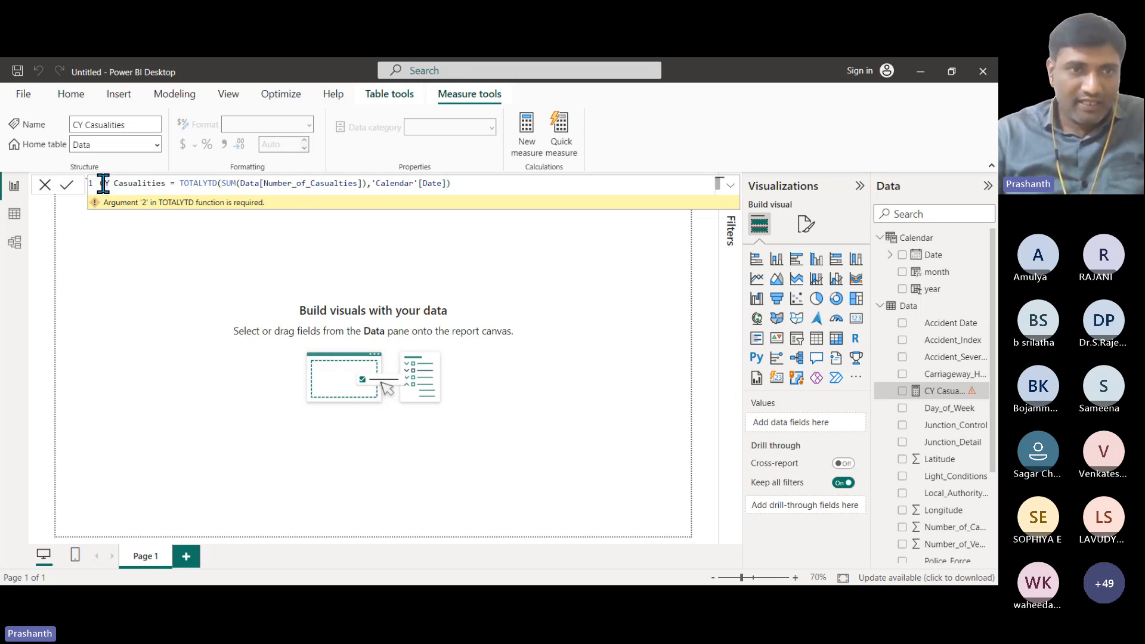
left_click_drag(103, 184, 166, 184)
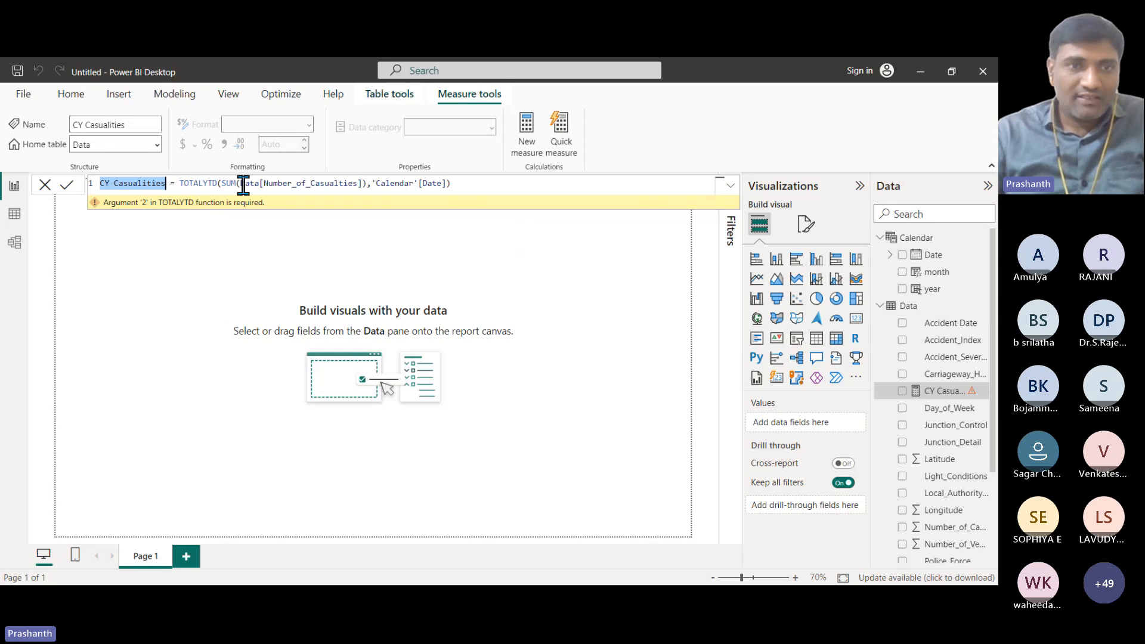
left_click_drag(221, 184, 299, 185)
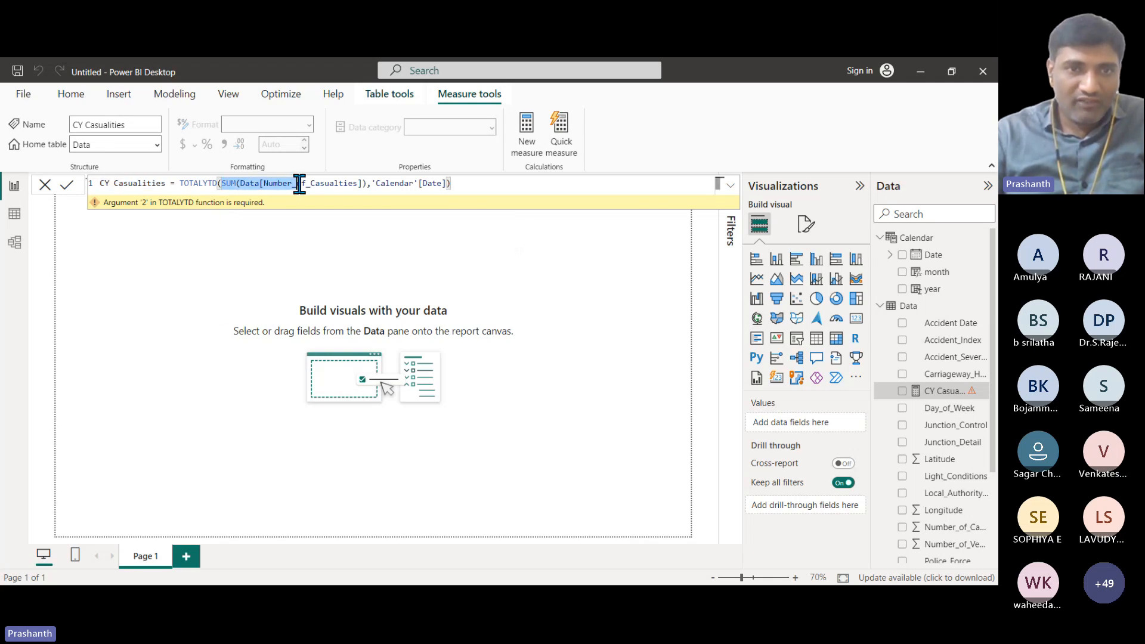
left_click_drag(298, 185, 367, 184)
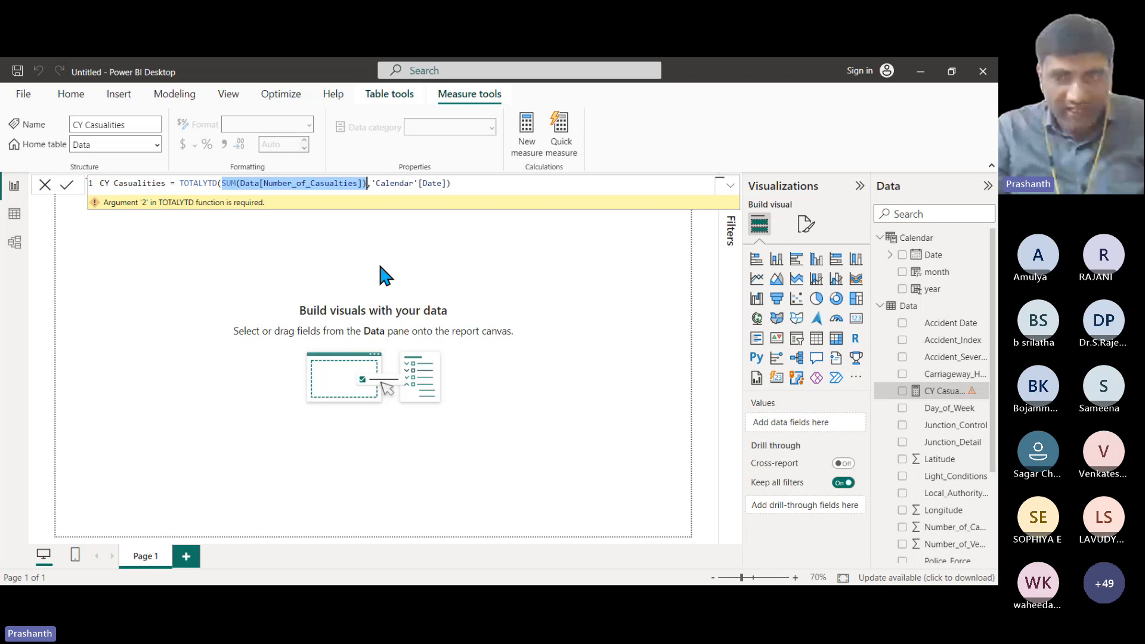
left_click(187, 182)
left_click_drag(187, 180, 219, 180)
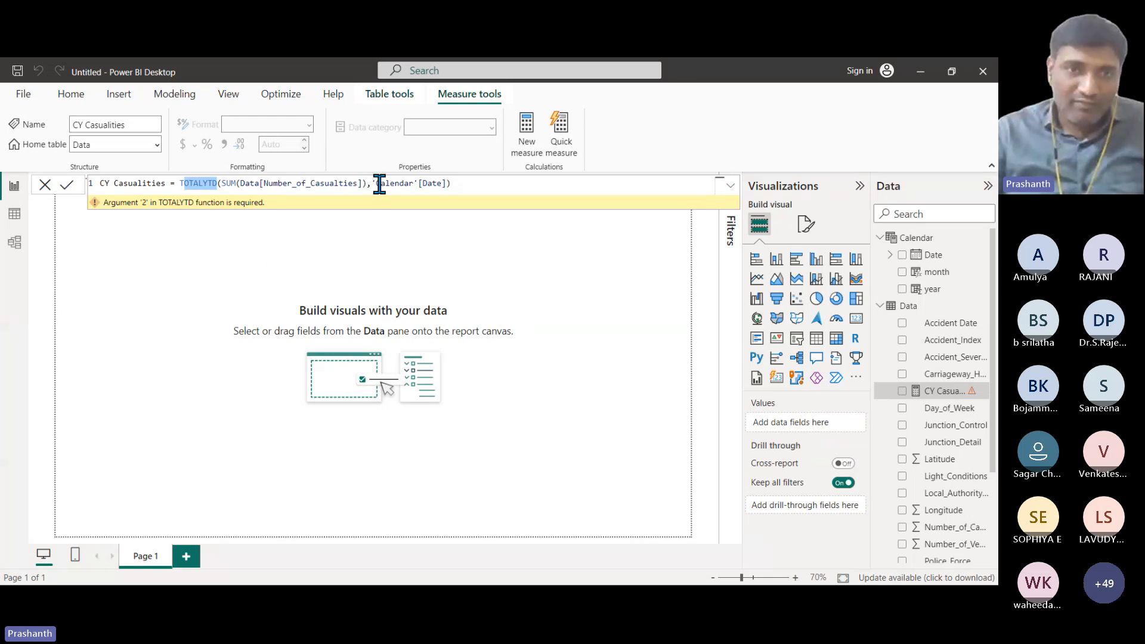
left_click_drag(377, 183, 439, 183)
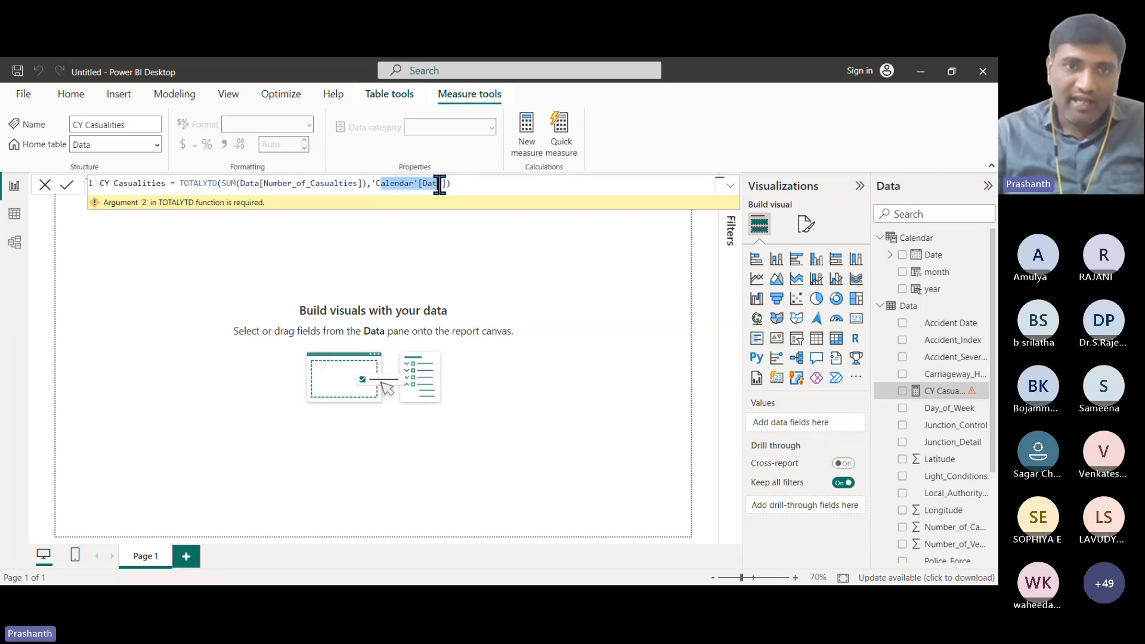
left_click(471, 184)
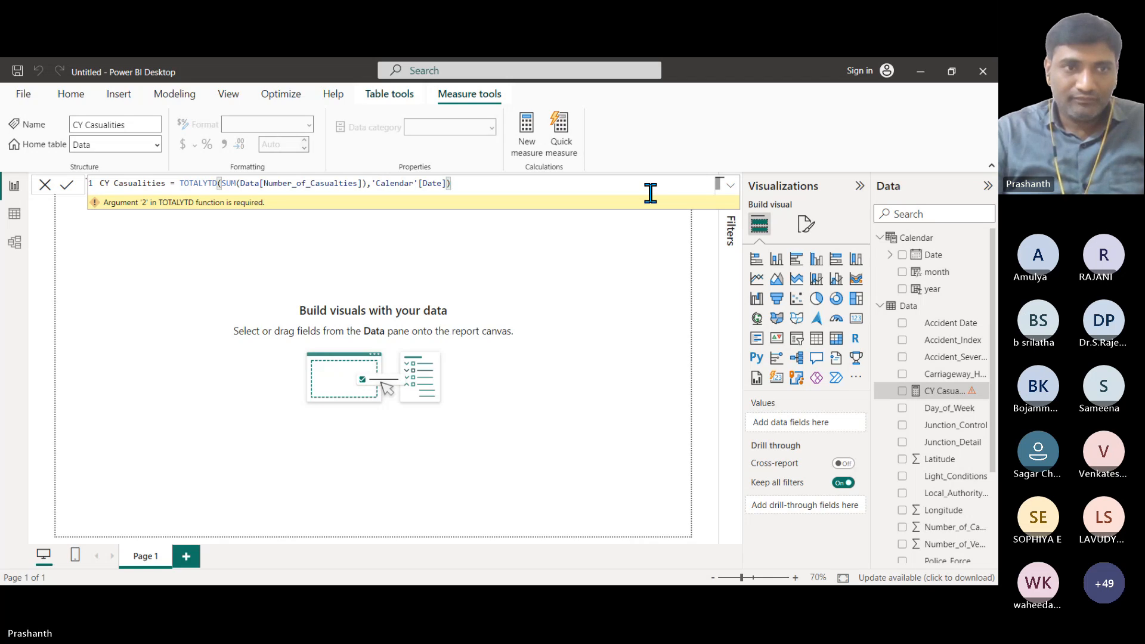
Commit the completed CY Casualities formula to the Data table.
left_click(106, 184)
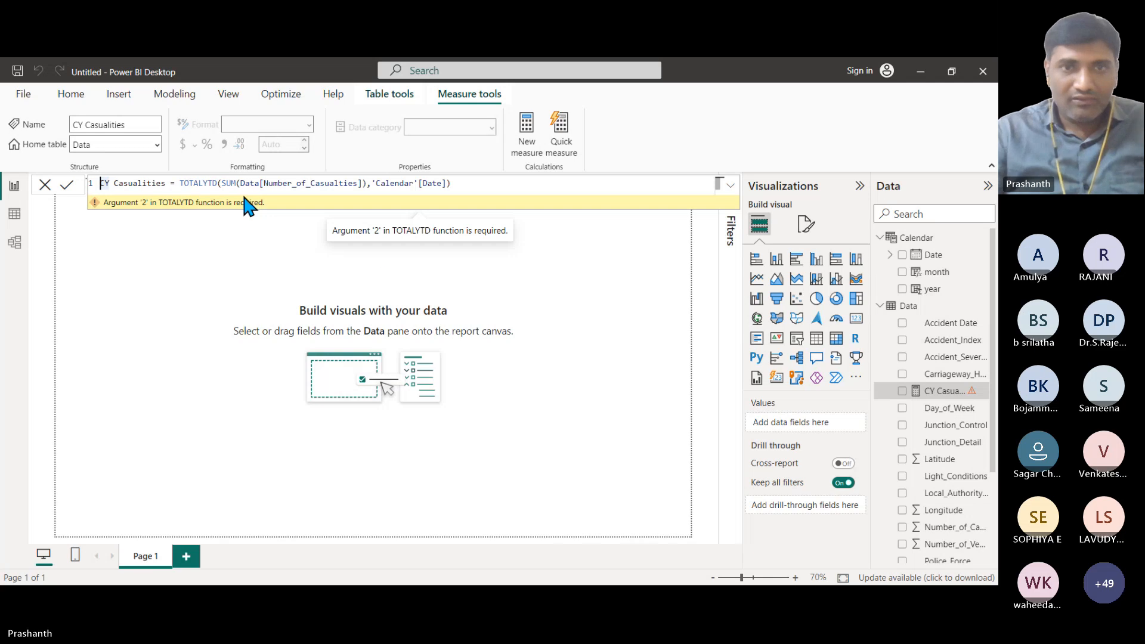
left_click(474, 185)
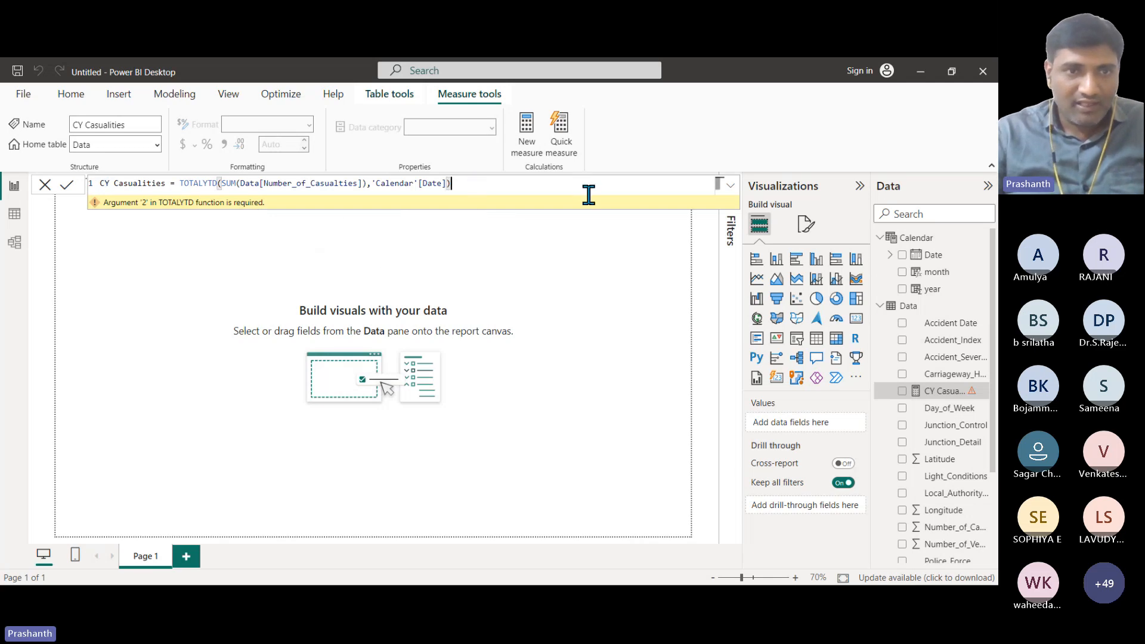
key("Return")
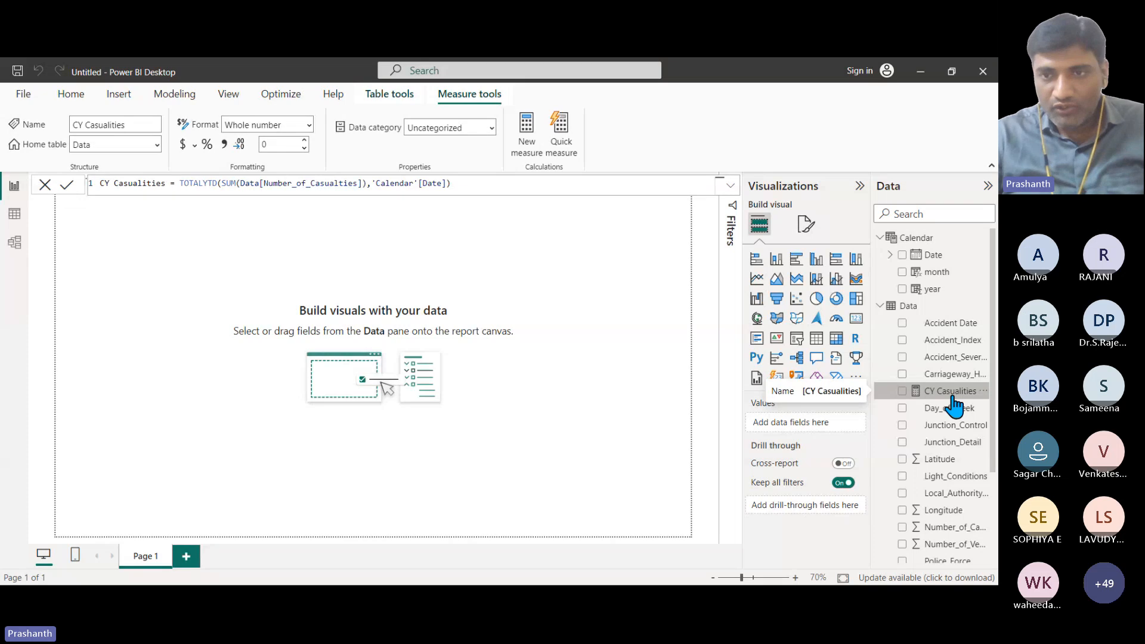
Add a card visual to the report page that displays the CY Casualities measure.
left_click(856, 320)
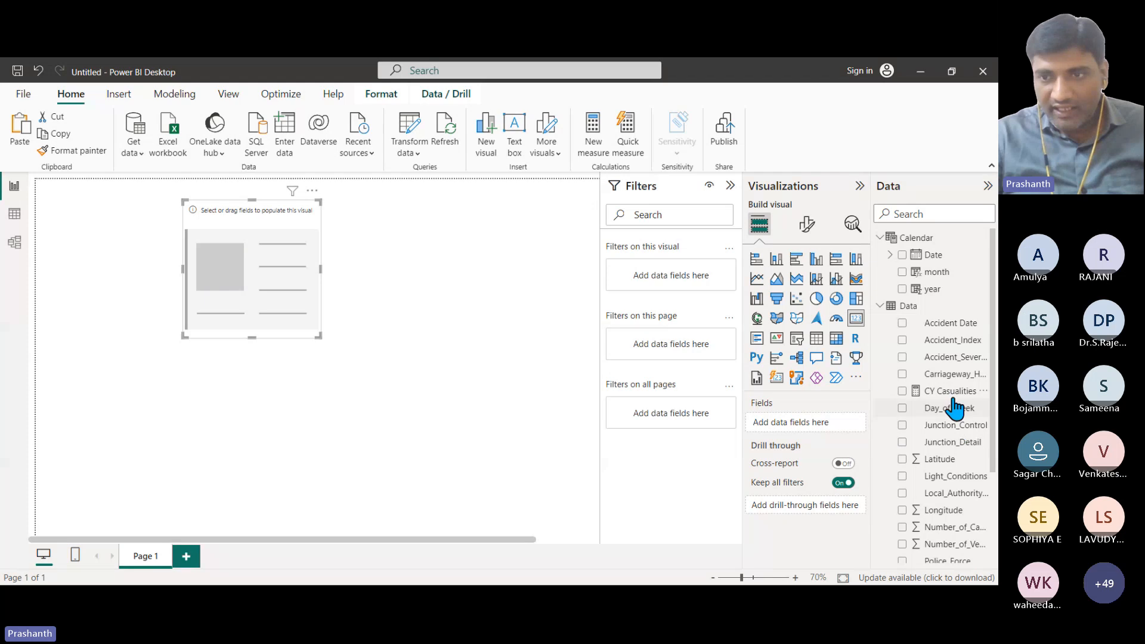
left_click_drag(948, 391, 826, 426)
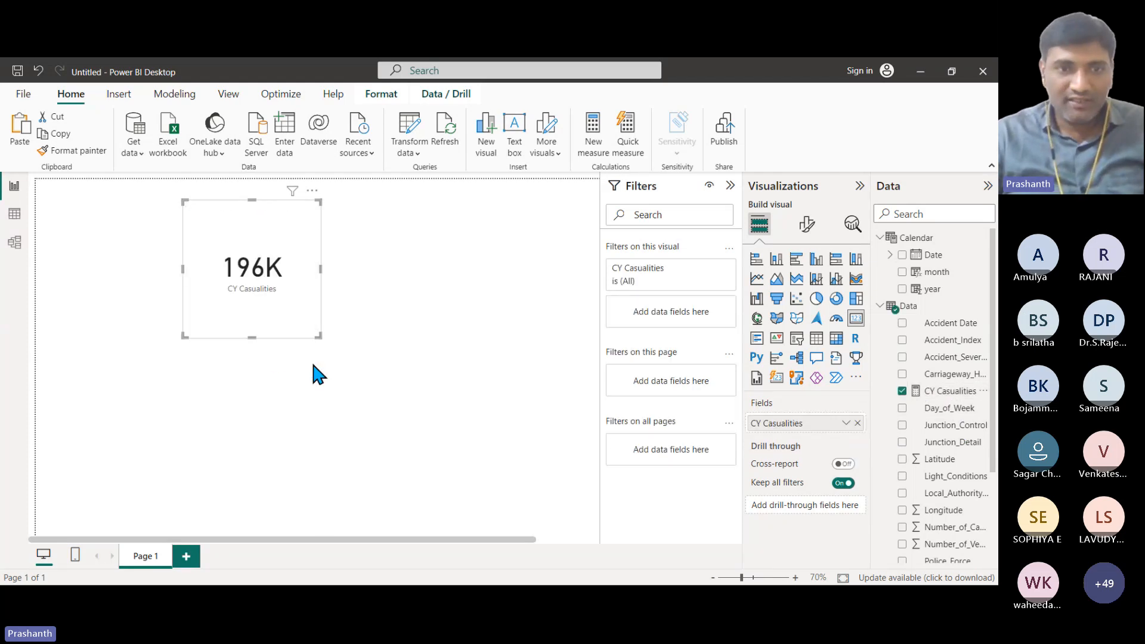
Resize the CY Casualities card to be slightly wider and shorter.
left_click_drag(319, 335, 340, 320)
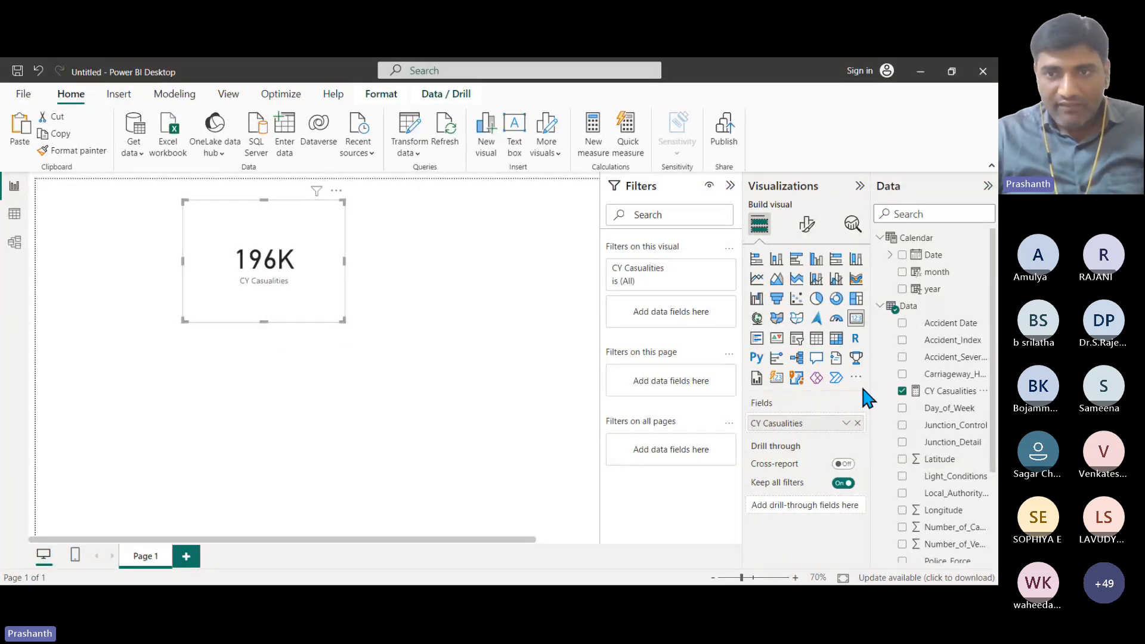
Add a second card showing the sum of Number_of_Casualties and compare it with the CY Casualities card.
left_click(463, 316)
left_click(857, 321)
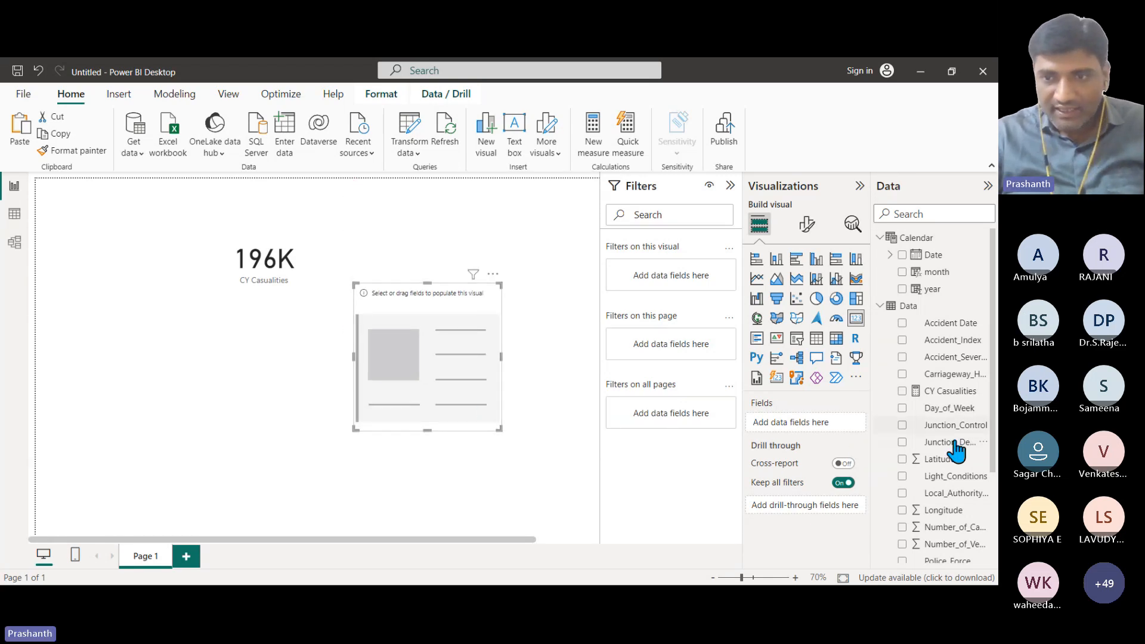
left_click_drag(952, 532, 815, 425)
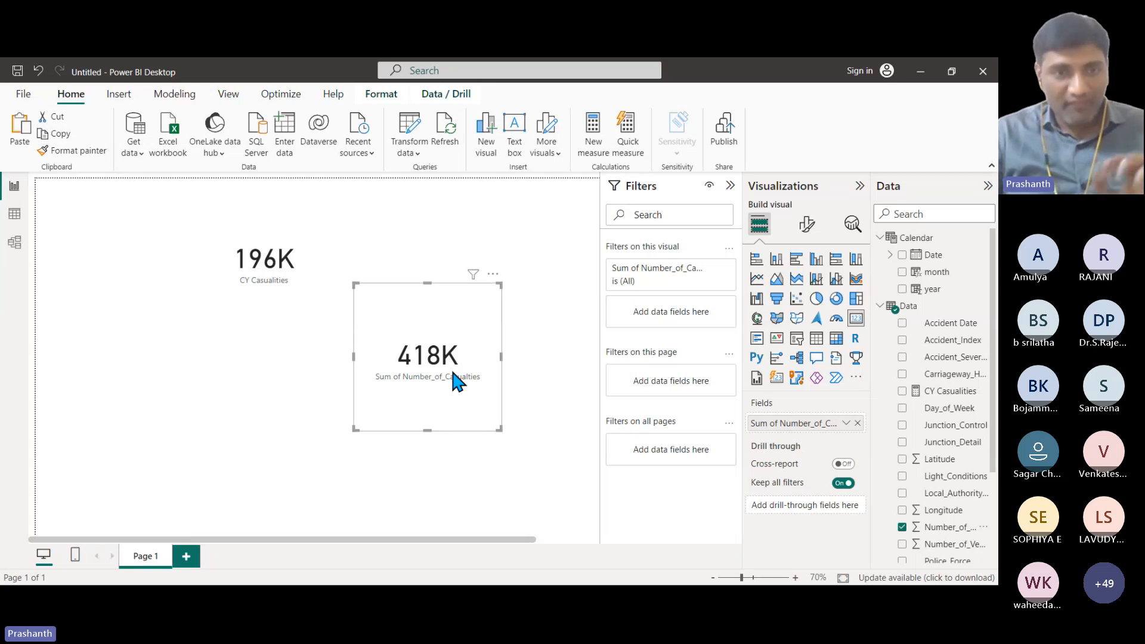
left_click(304, 285)
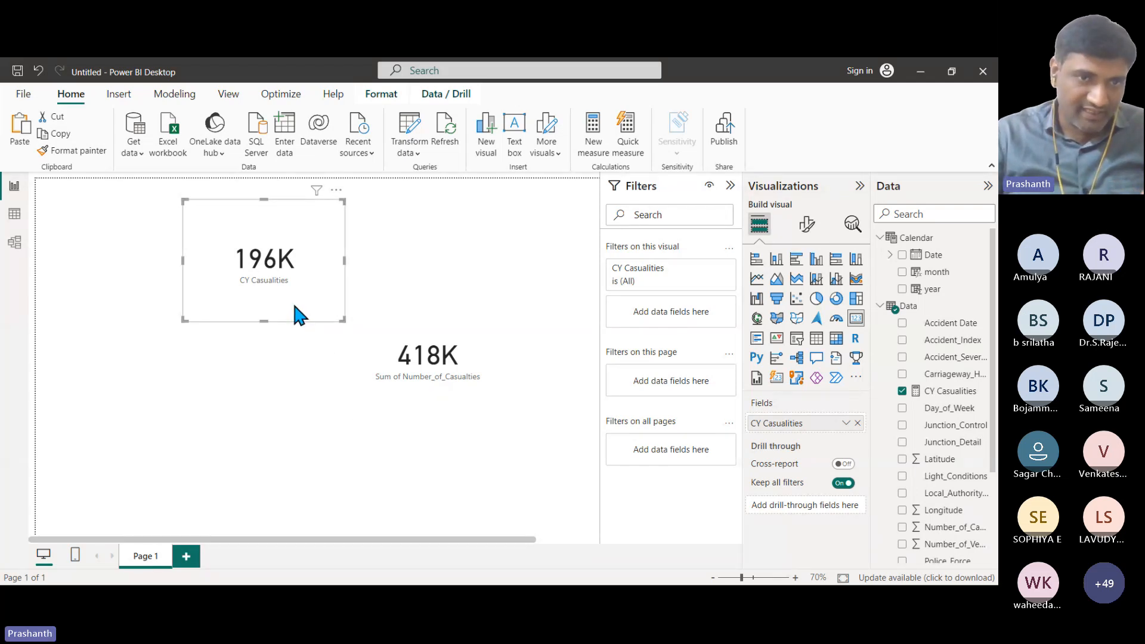
left_click(432, 386)
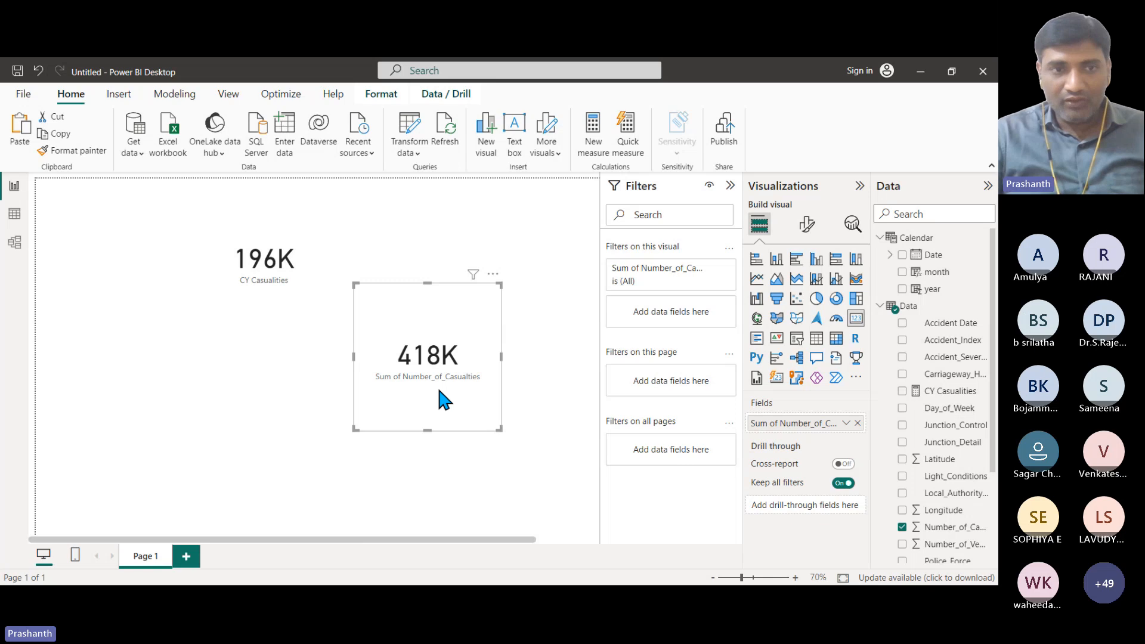
left_click(274, 294)
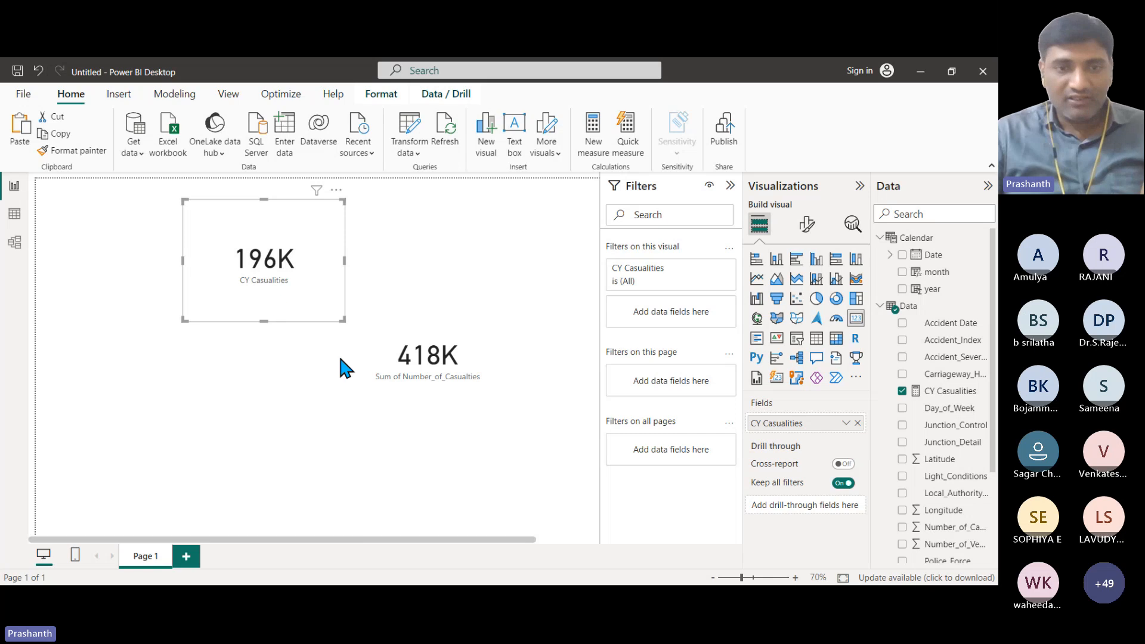
Delete the card showing the sum of Number_of_Casualties.
left_click(435, 412)
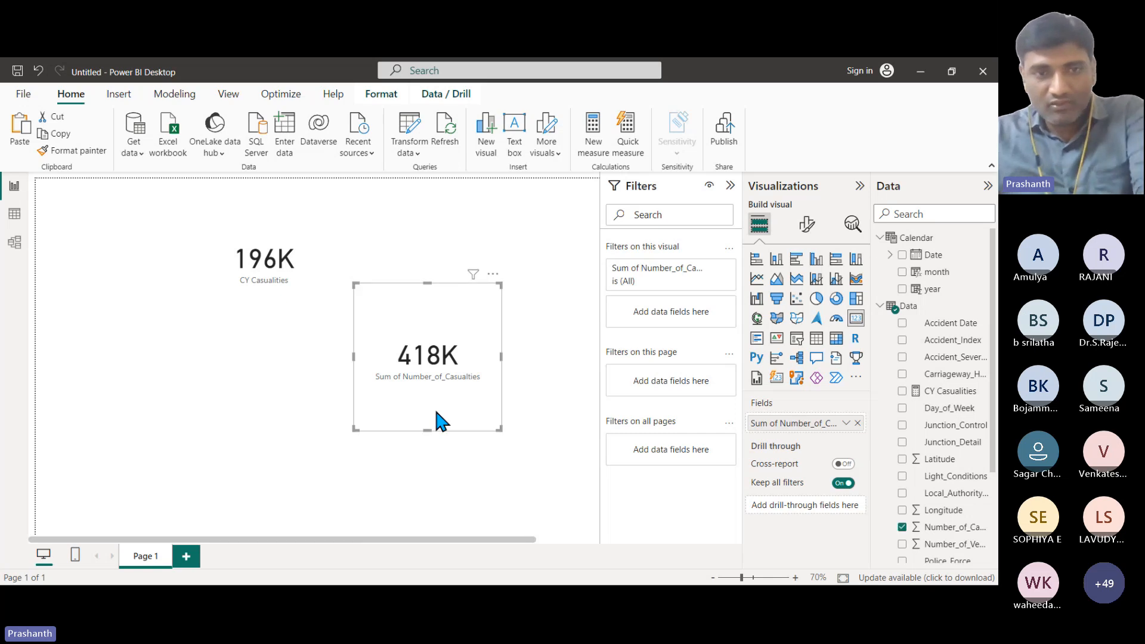
key("Delete")
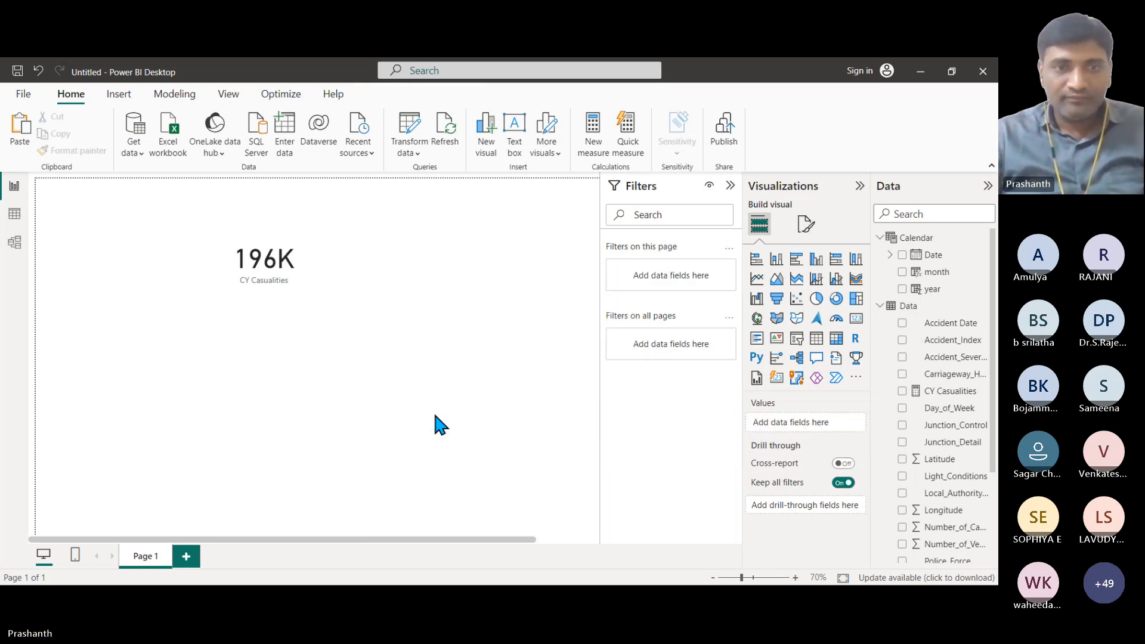
Move the CY Casualities card slightly lower on the report page.
left_click(292, 307)
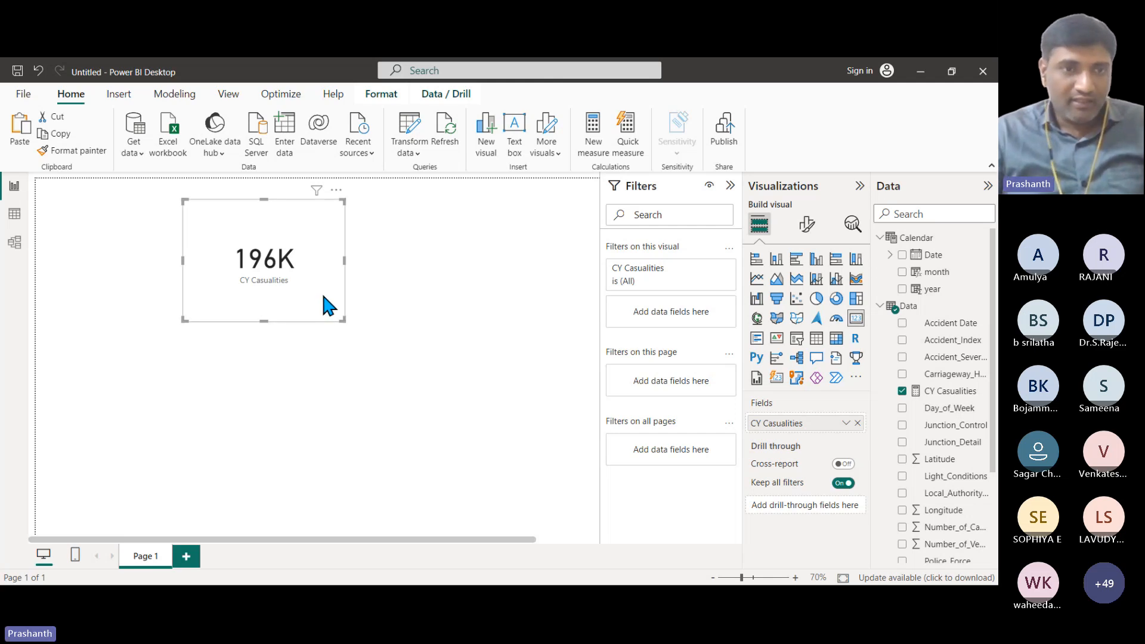
left_click_drag(323, 296, 326, 330)
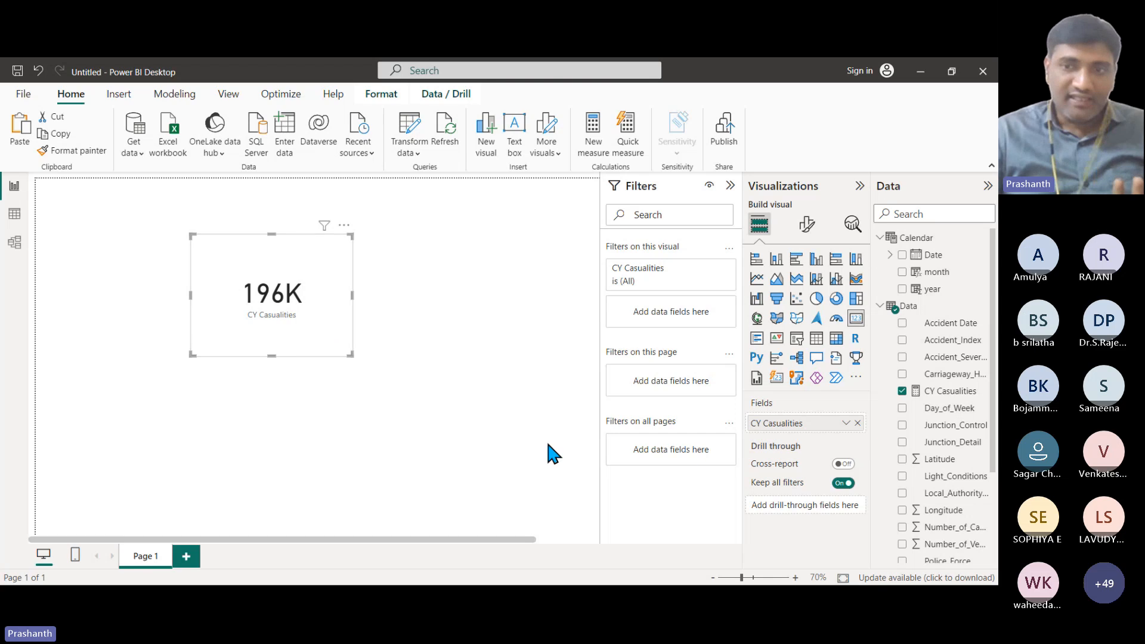
right_click(933, 411)
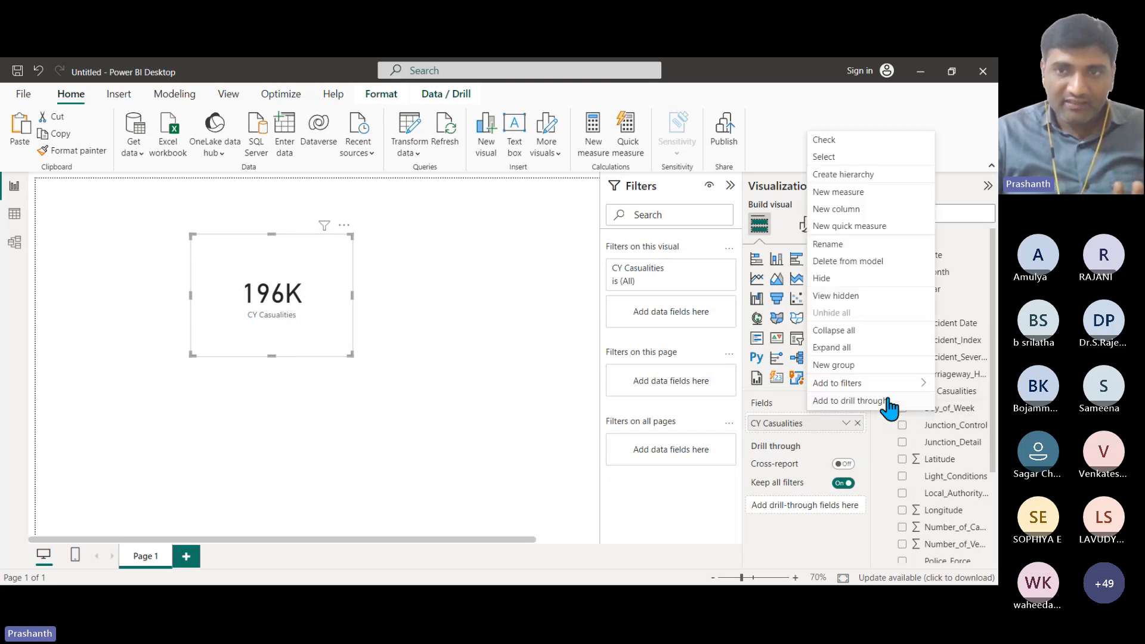
left_click(856, 199)
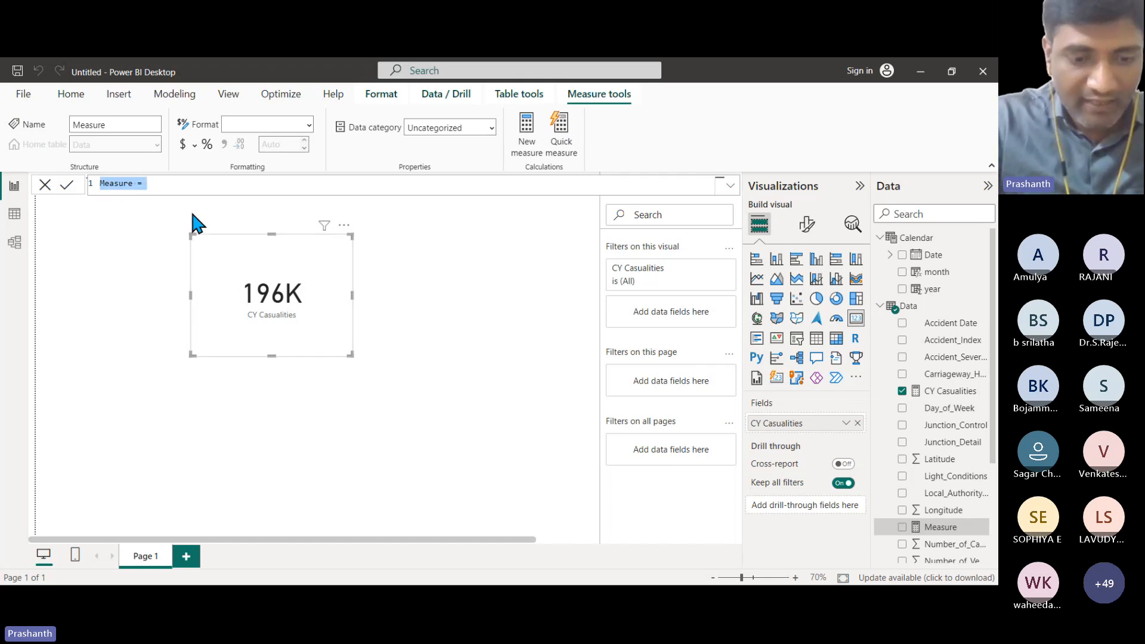
type("PY C")
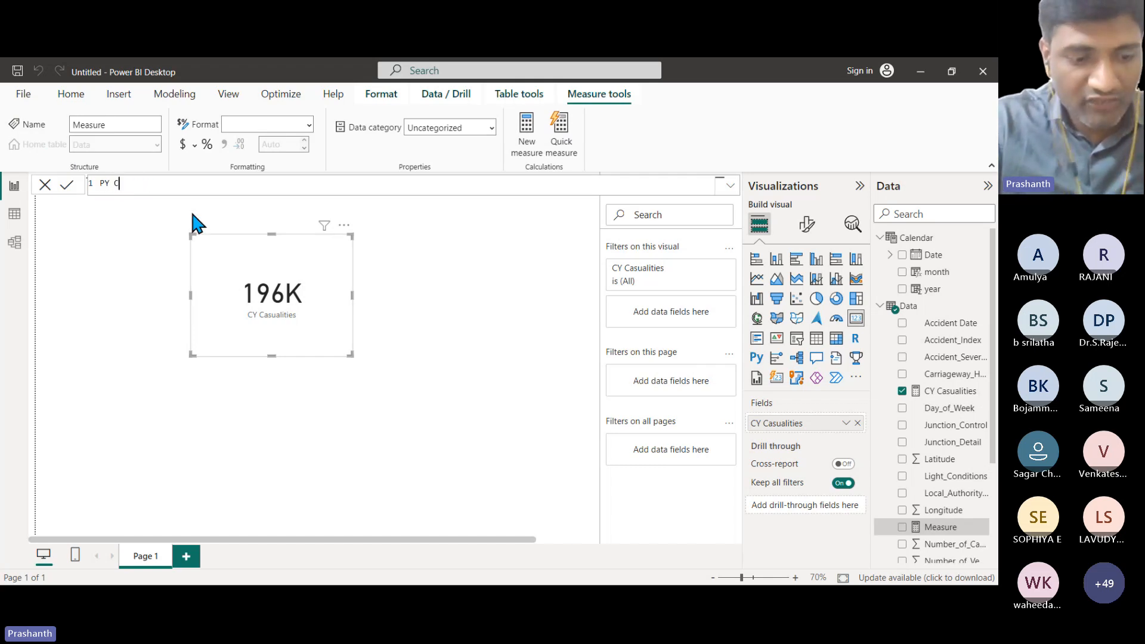
type("asualit")
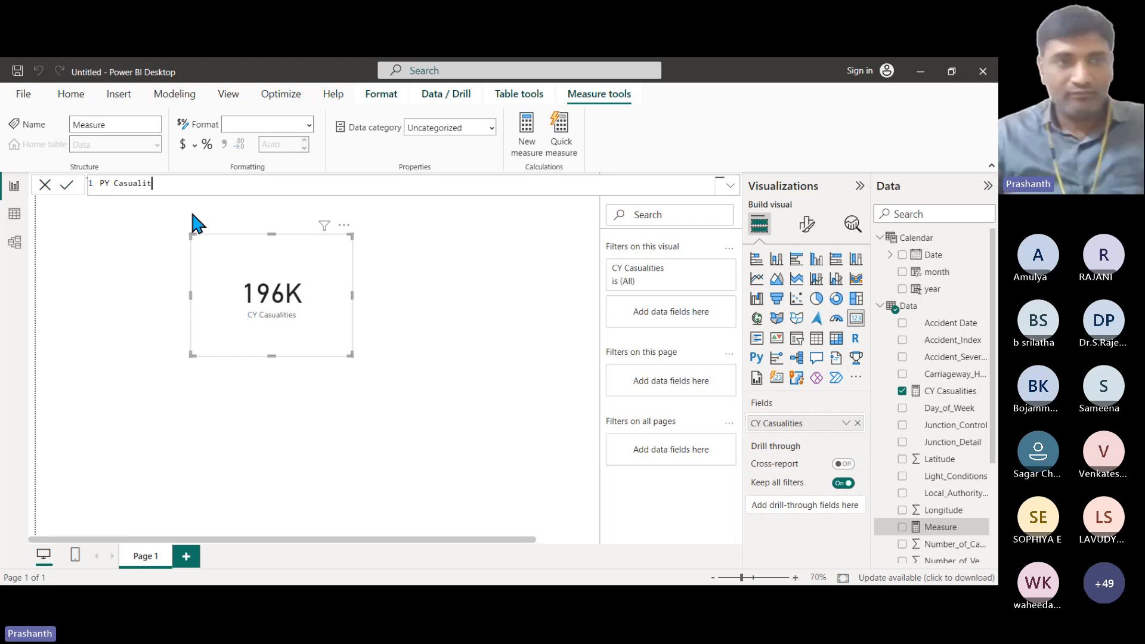
type("ies =")
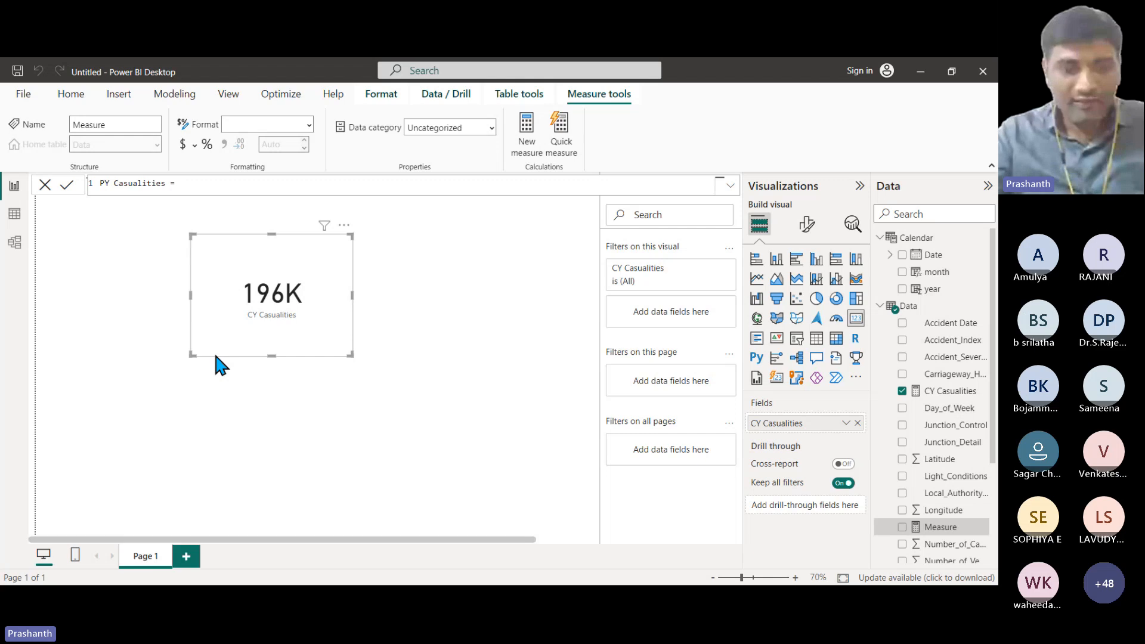
left_click(13, 215)
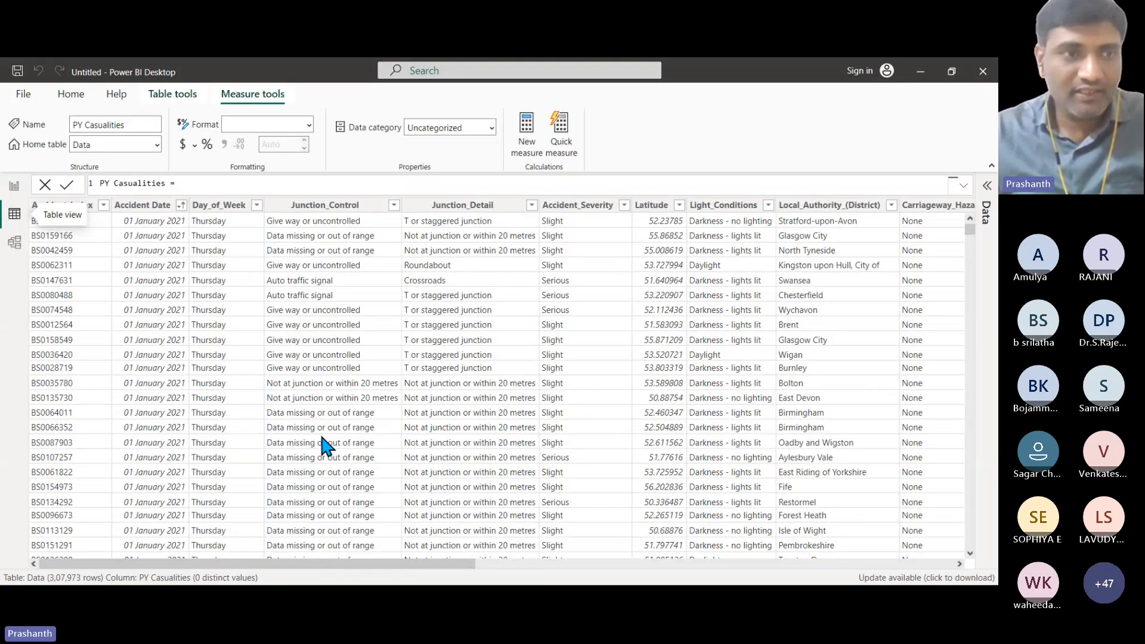
left_click(15, 186)
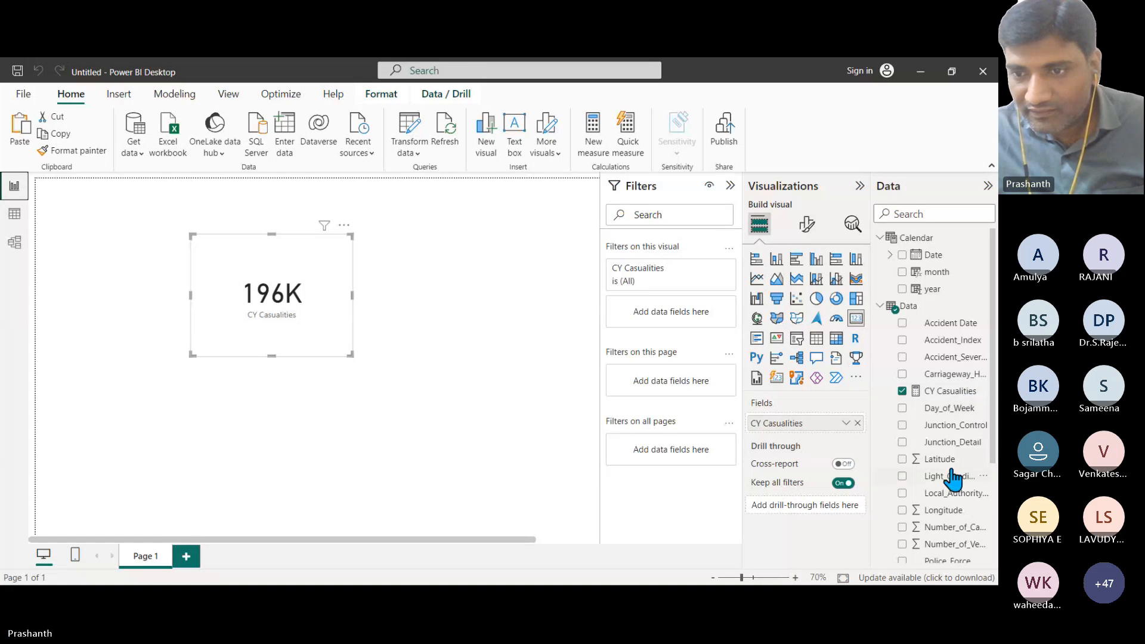
Create a new measure in the Data table named PY Caualities and start its formula with the TOTALYTD function.
right_click(952, 425)
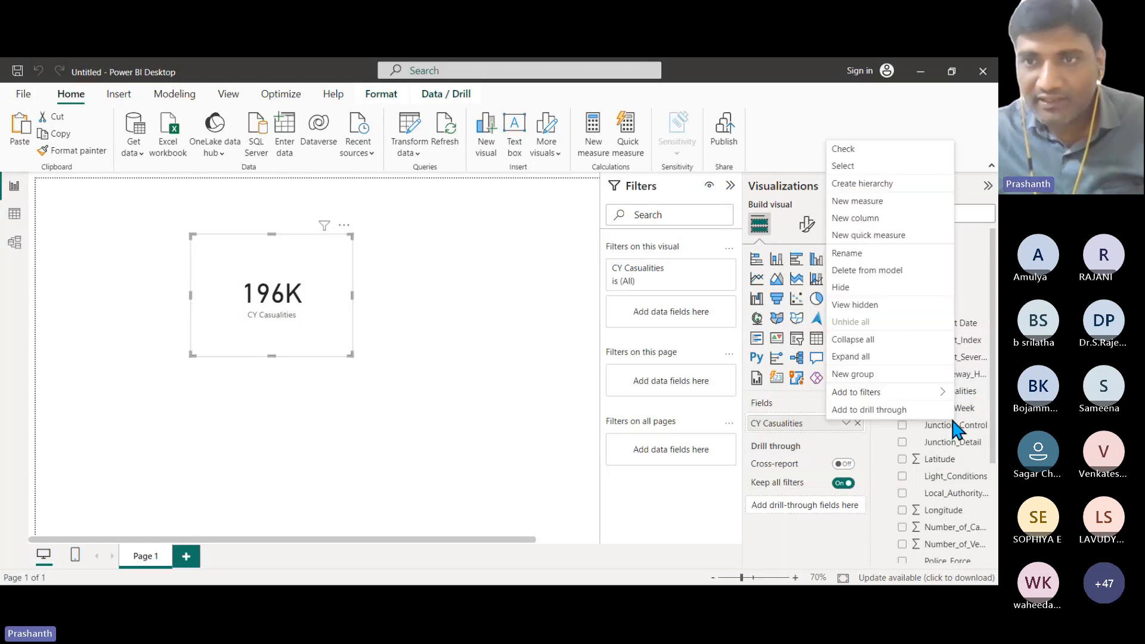
left_click(842, 202)
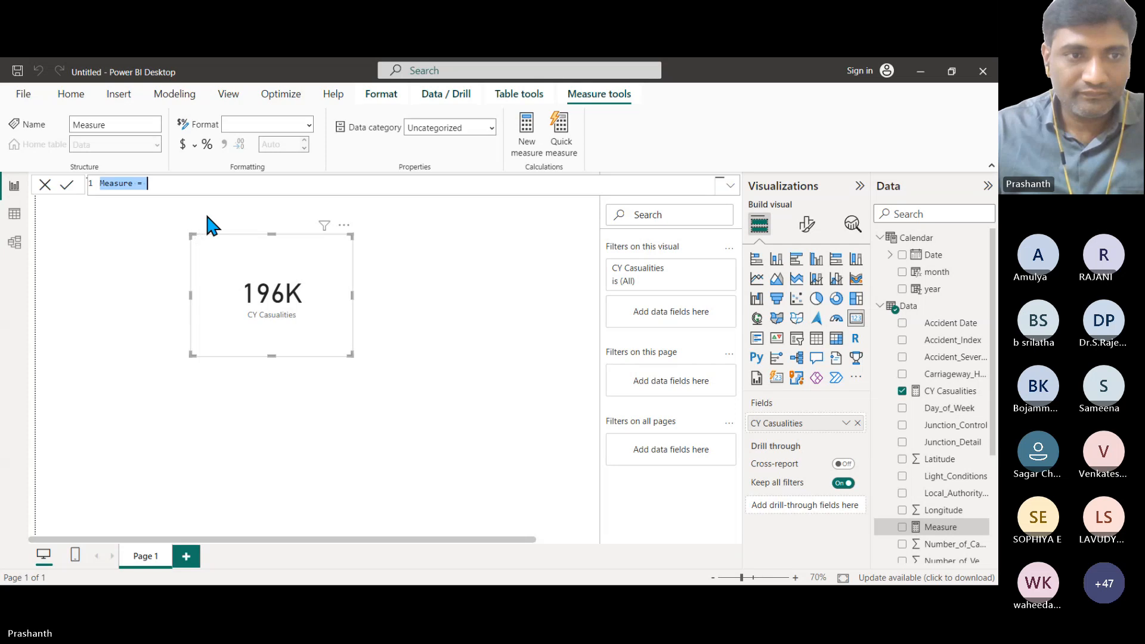
type("PY ")
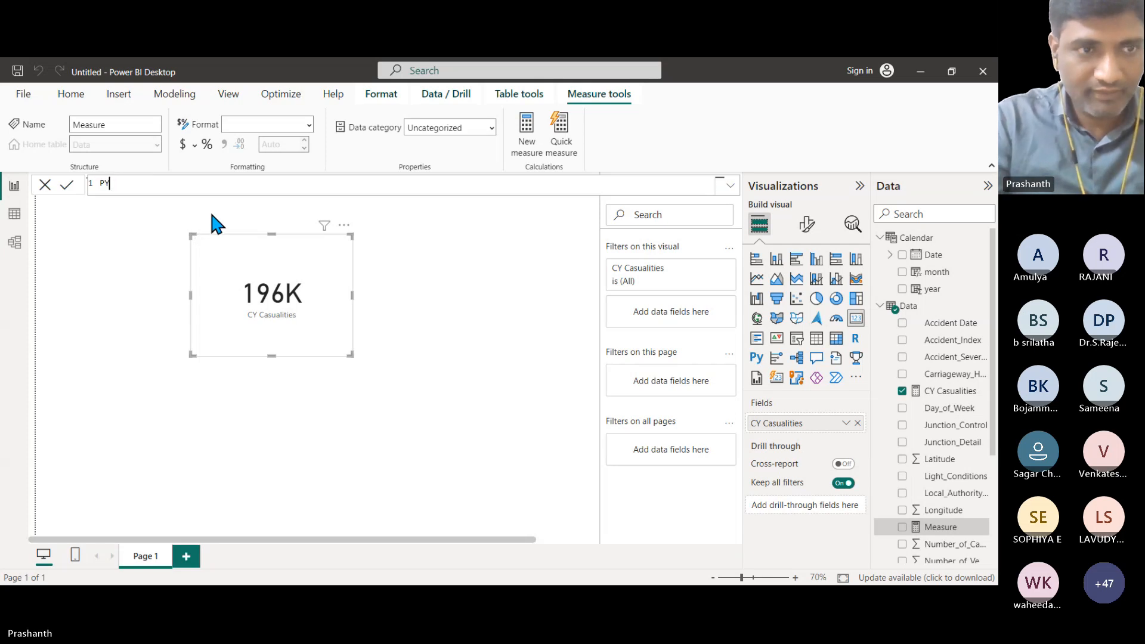
type("Caua")
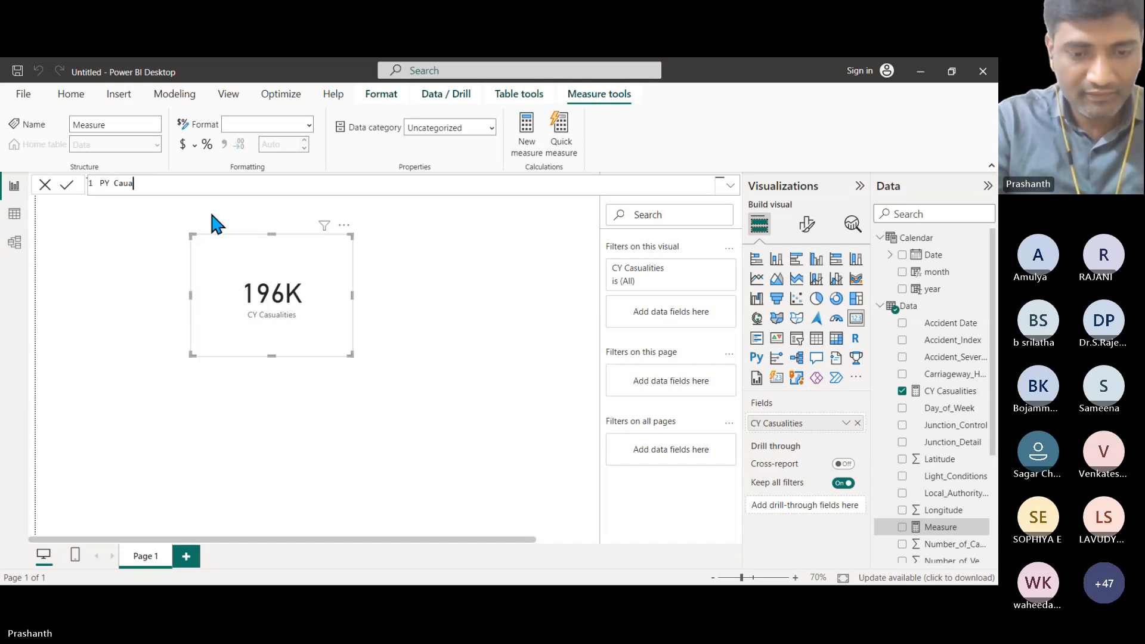
type("lities")
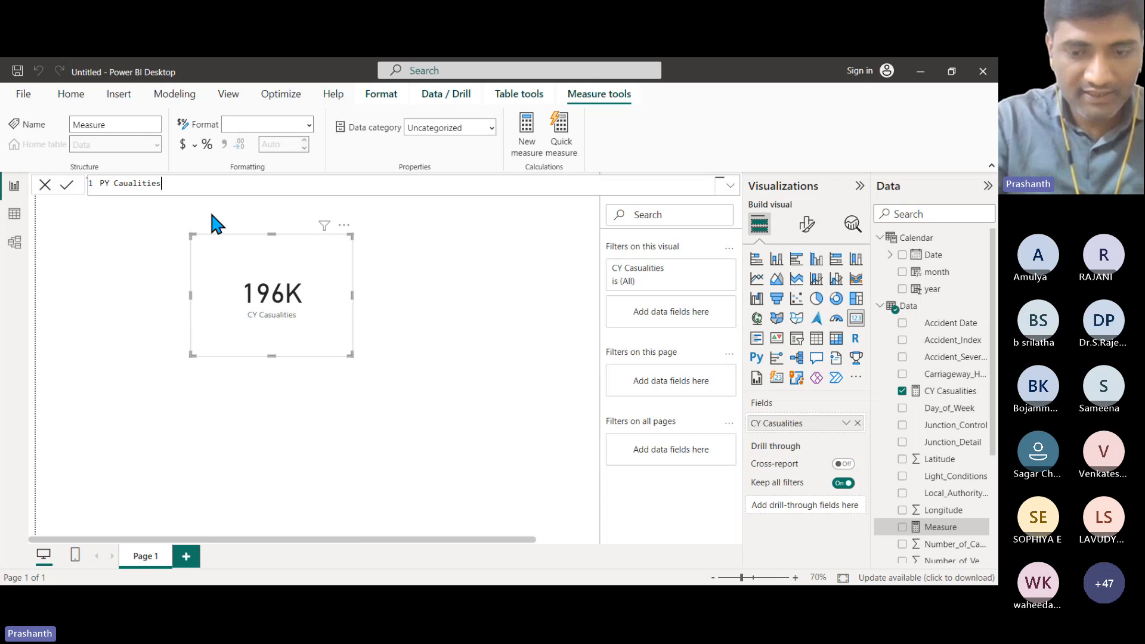
type(" = total")
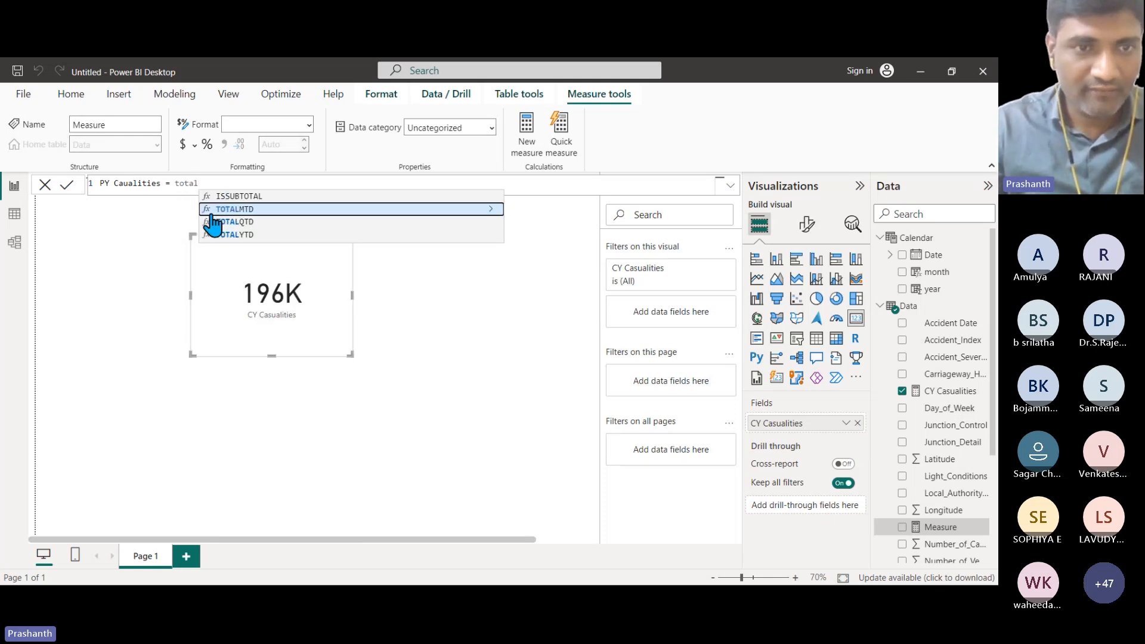
left_click(238, 236)
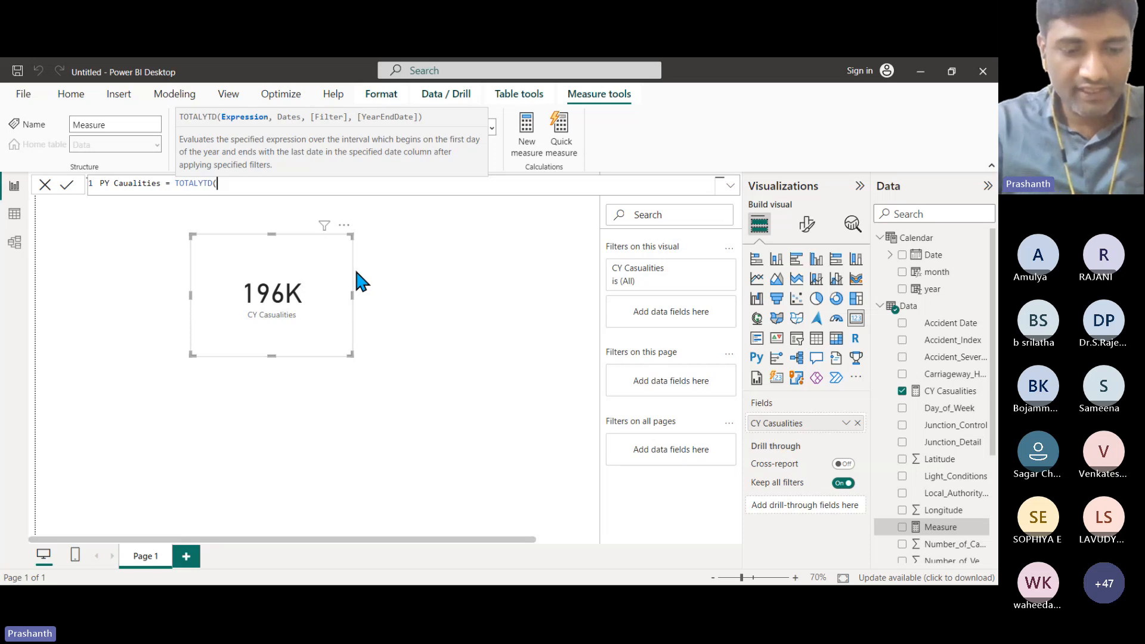
type("nu")
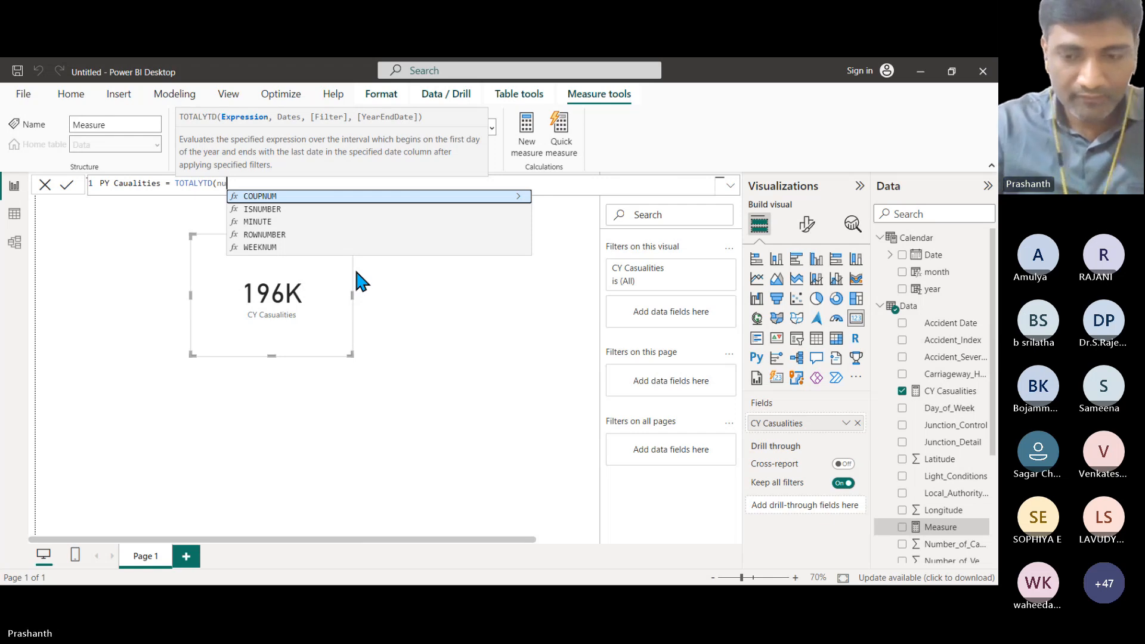
key("BackSpace")
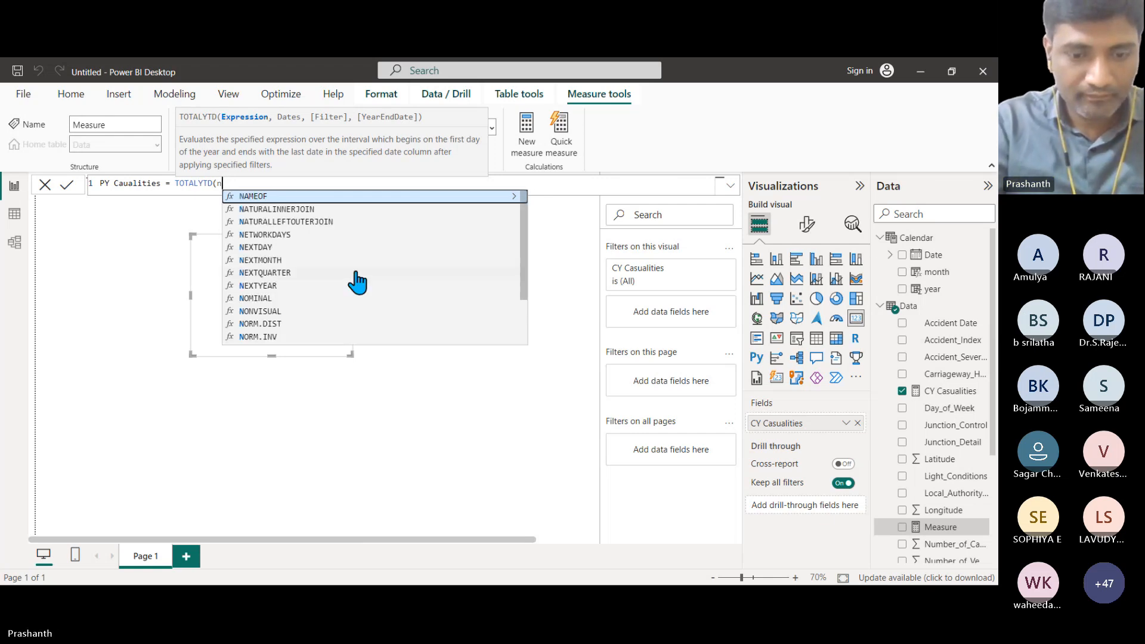
type("um")
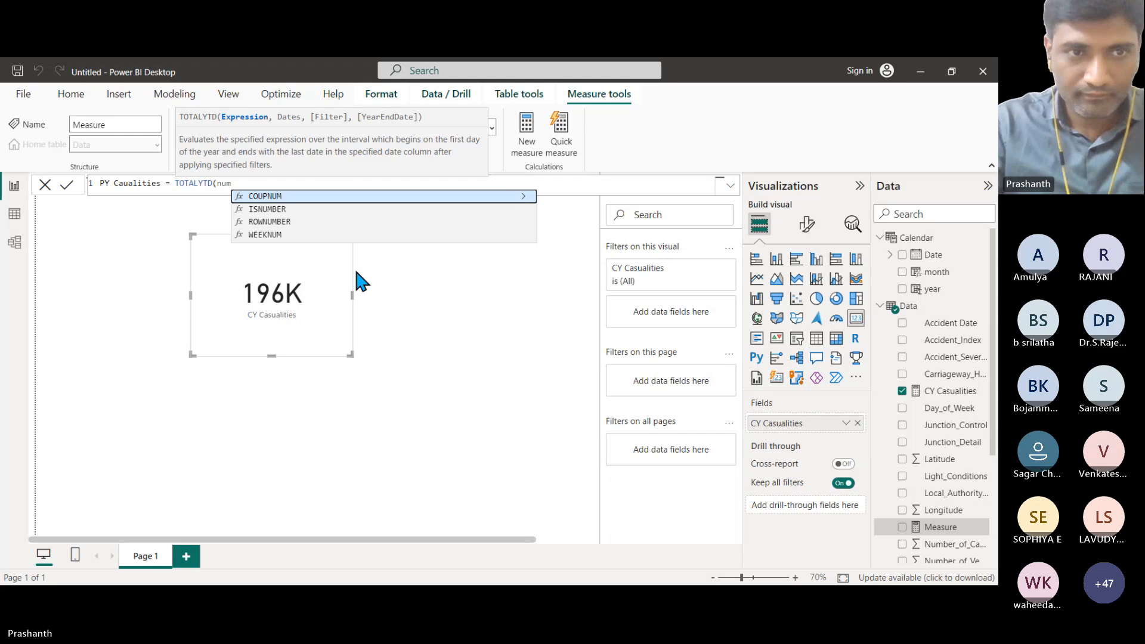
key("BackSpace")
key("BackSpace")
key("BackSpace")
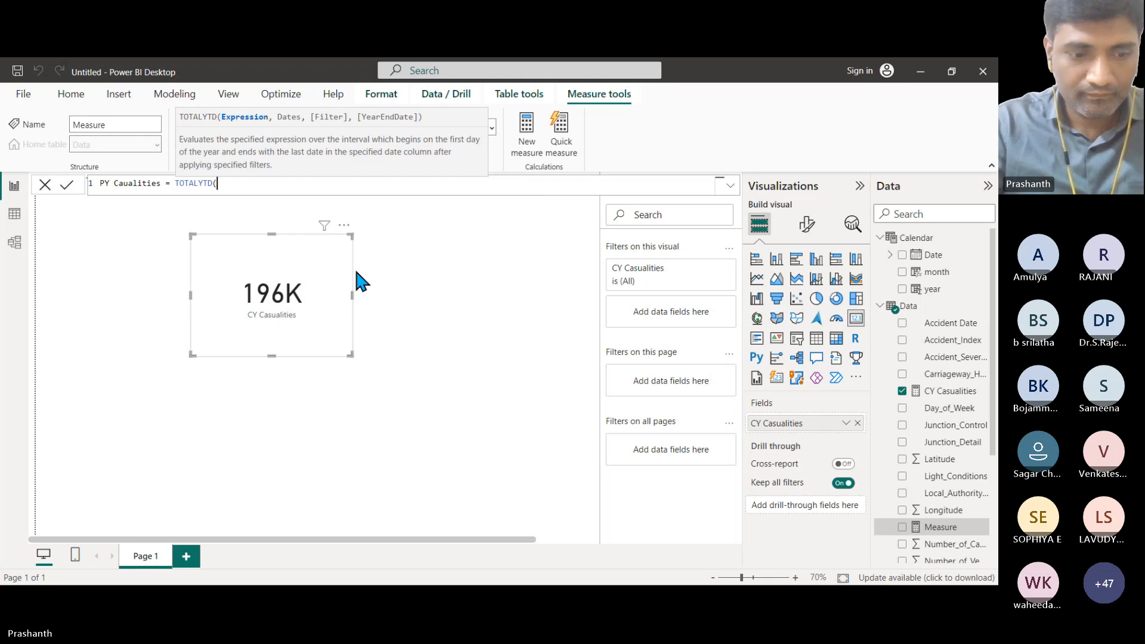
Enter sum(Data[Number_of_Casualties]) as the TOTALYTD expression, followed by a comma for the dates argument.
type("sum")
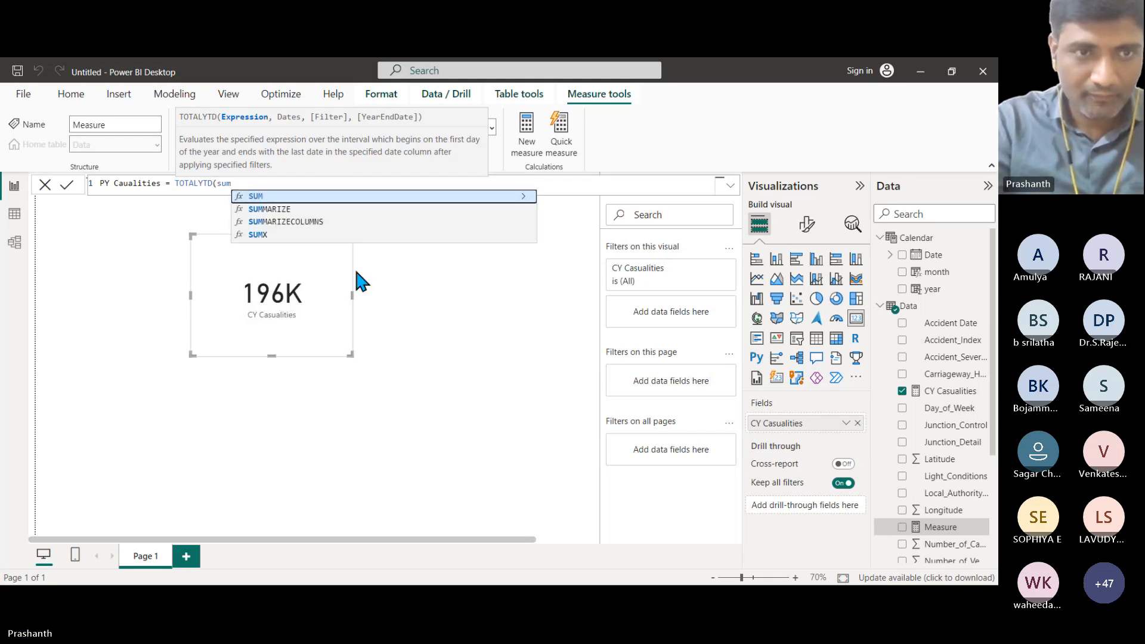
type("(")
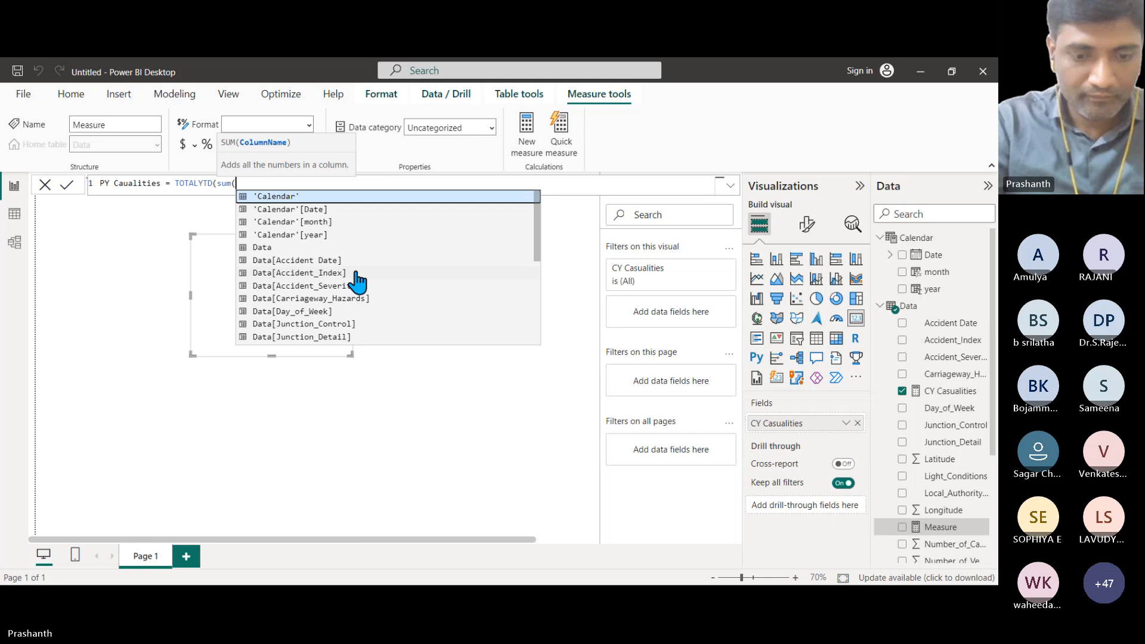
type("num")
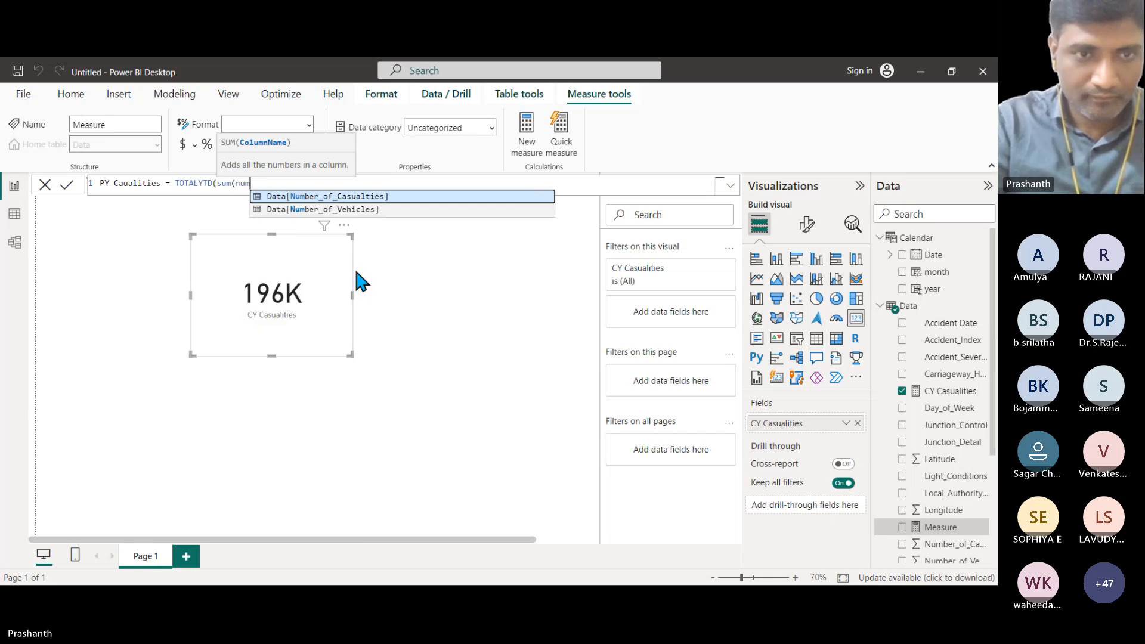
left_click(390, 195)
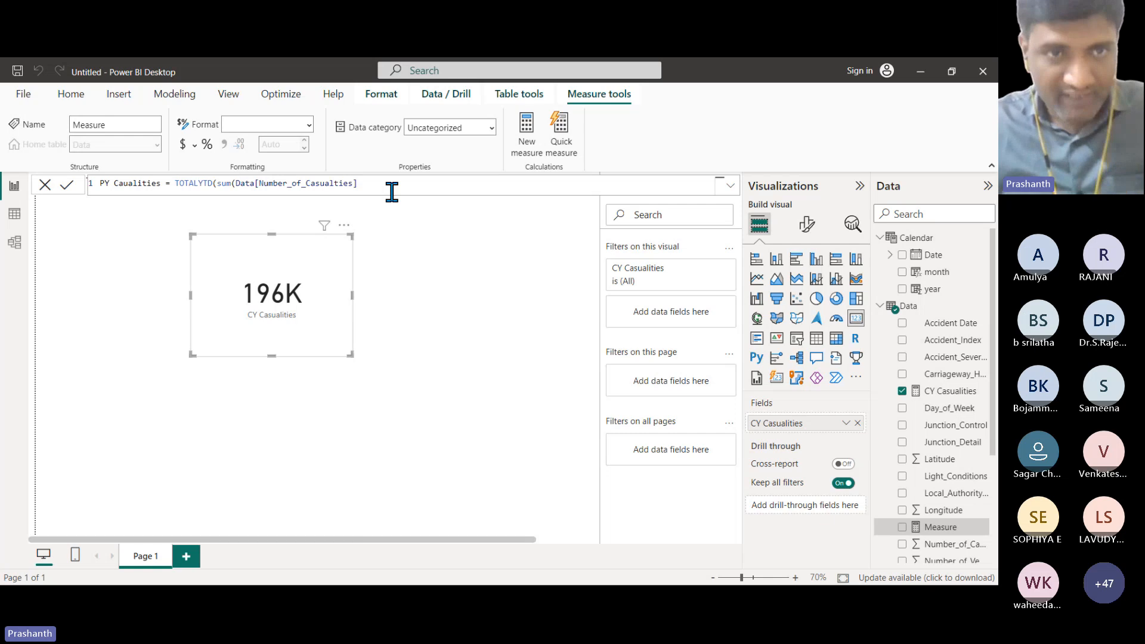
type(",")
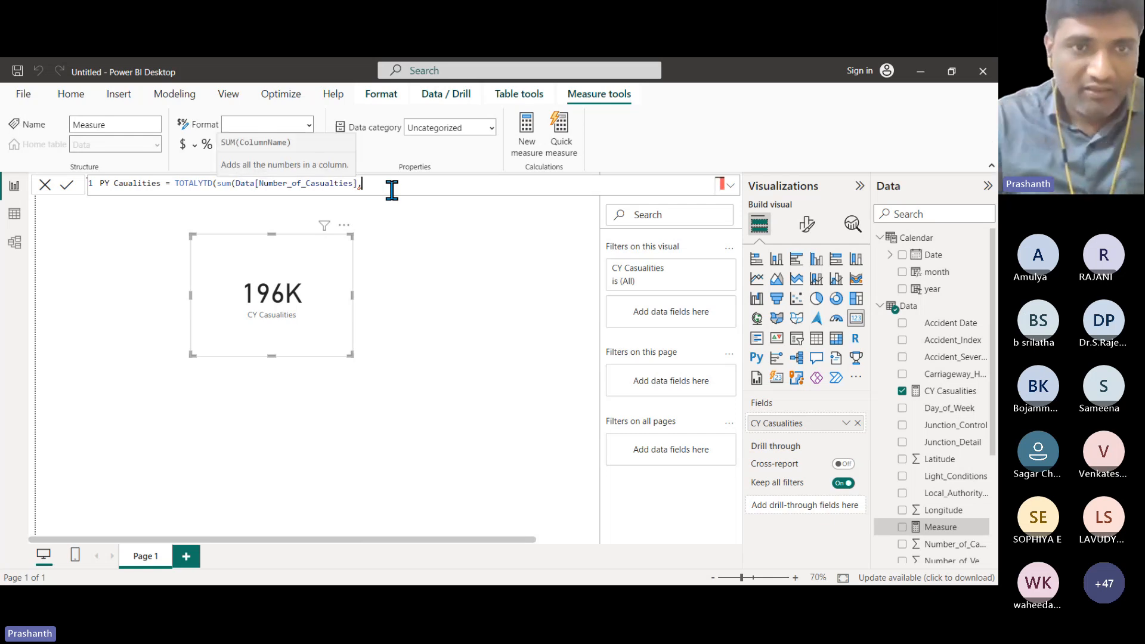
key("BackSpace")
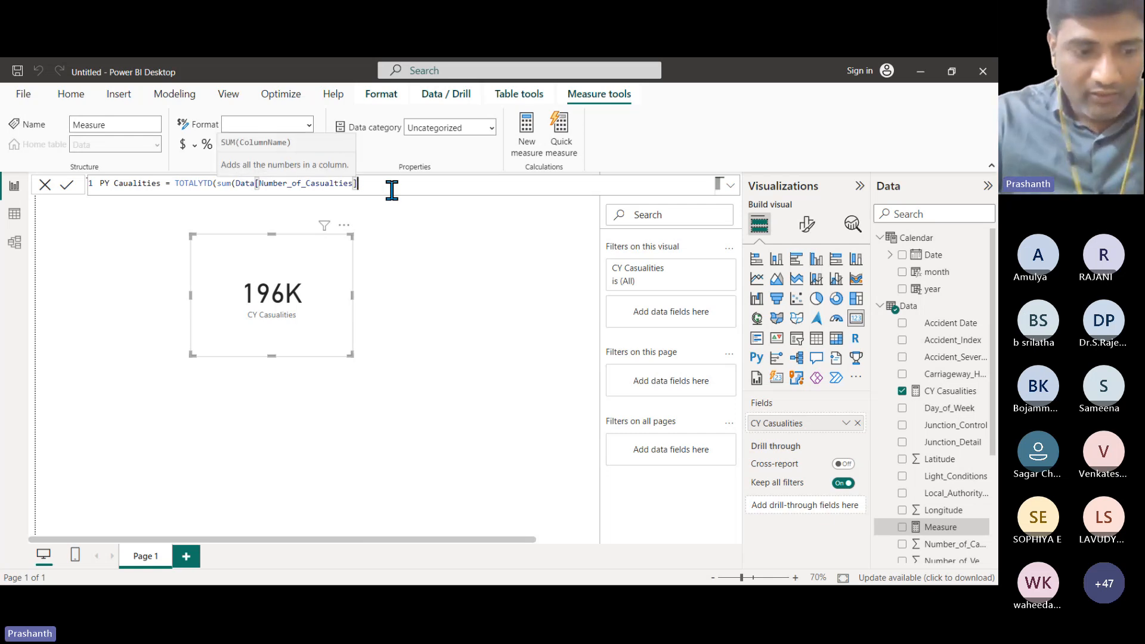
type("),")
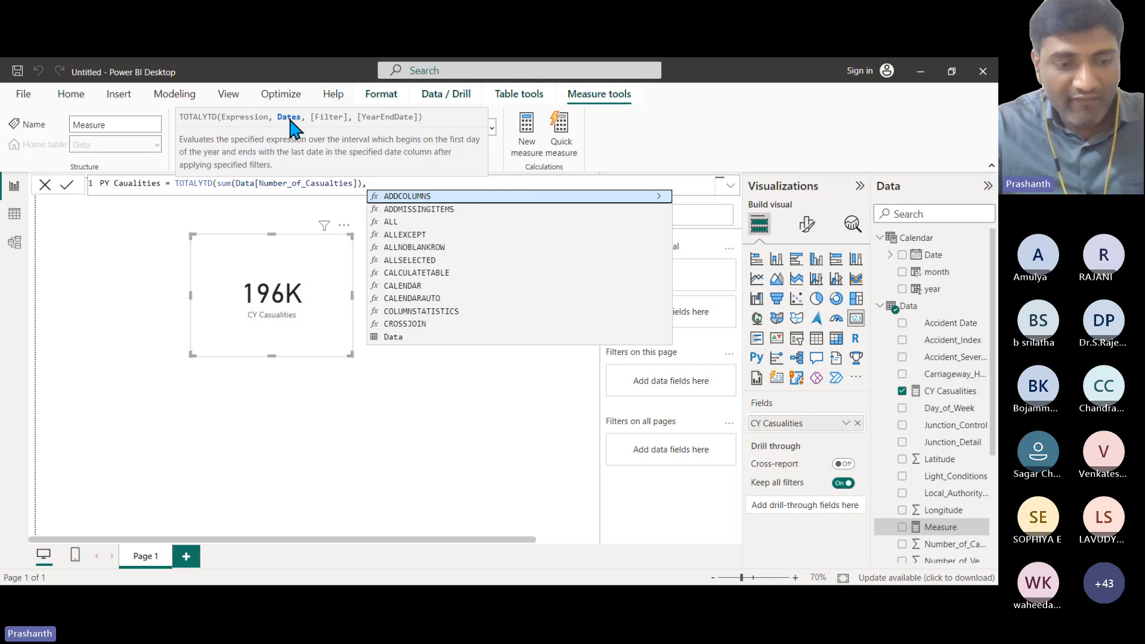
Complete the PY Caualities measure with SAMEPERIODLASTYEAR('Calendar'[Date]) as the TOTALYTD dates argument and commit the formula.
type("samep")
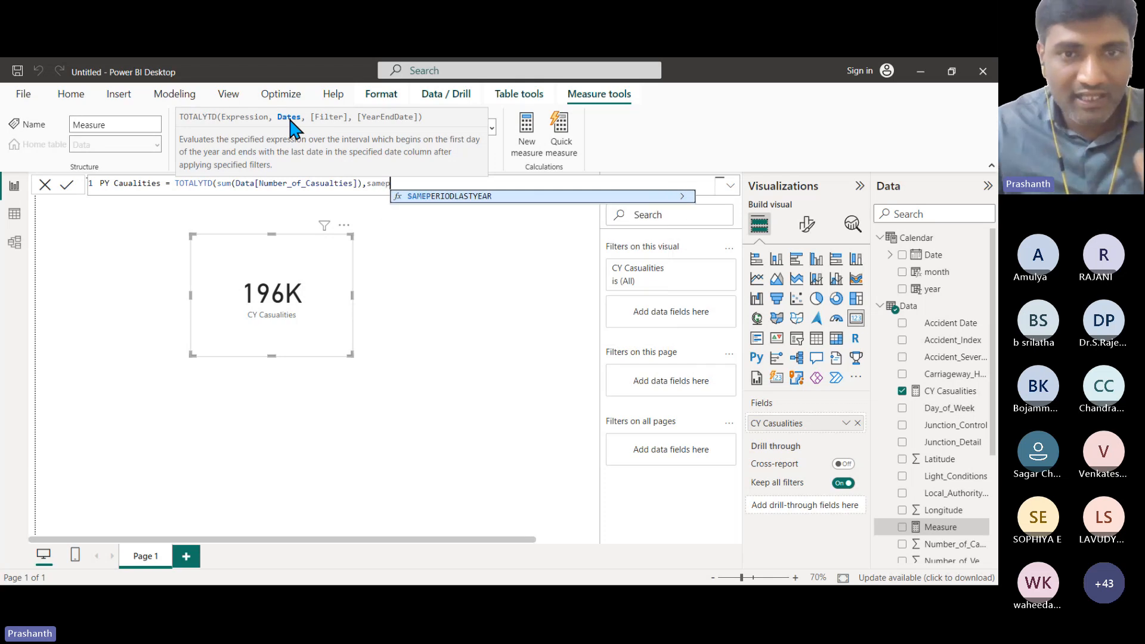
key("Tab")
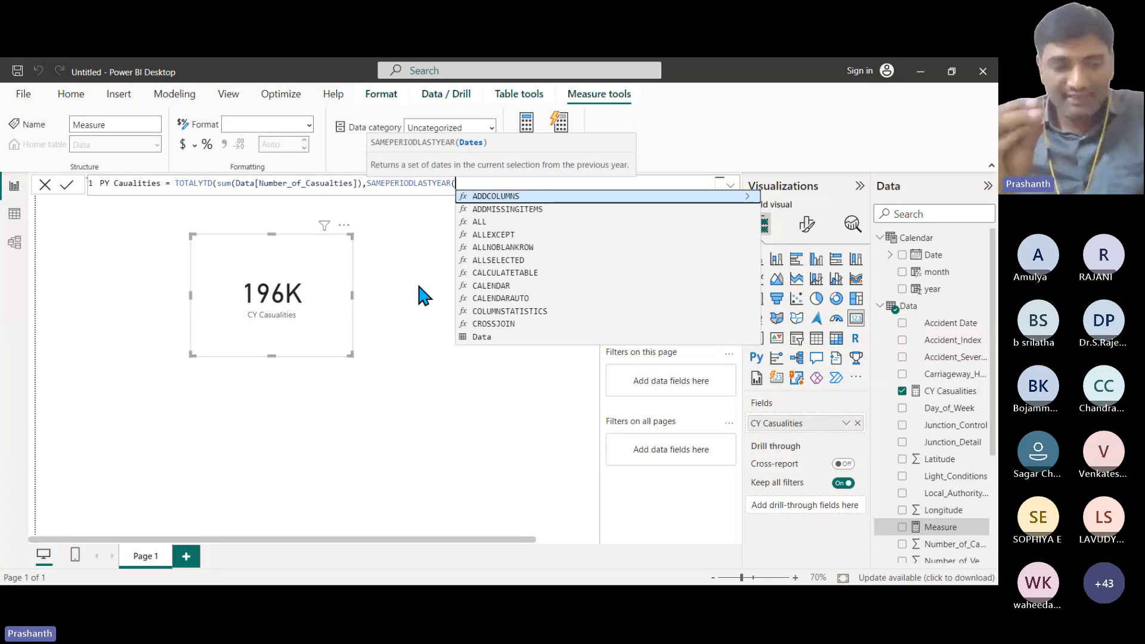
key("Escape")
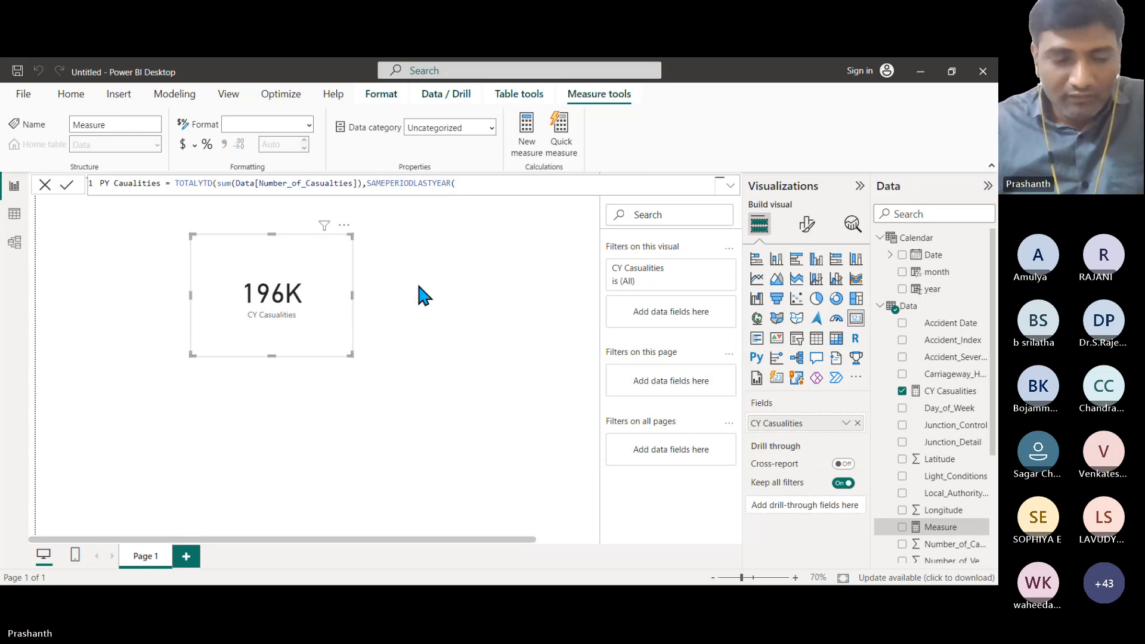
type("date")
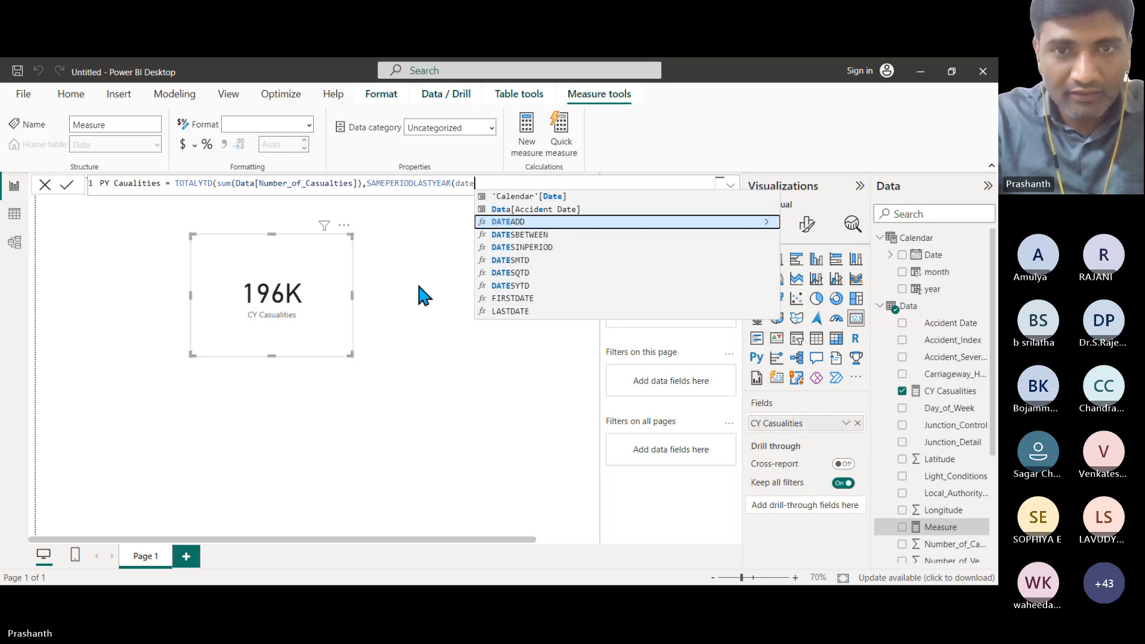
left_click(530, 198)
type(")")
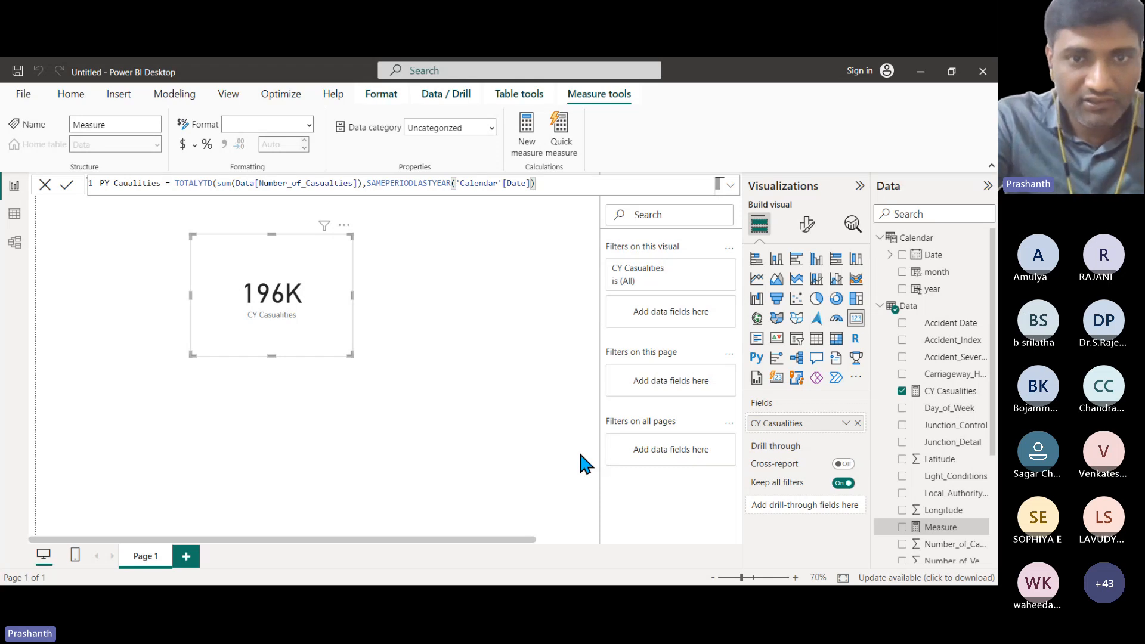
type(")")
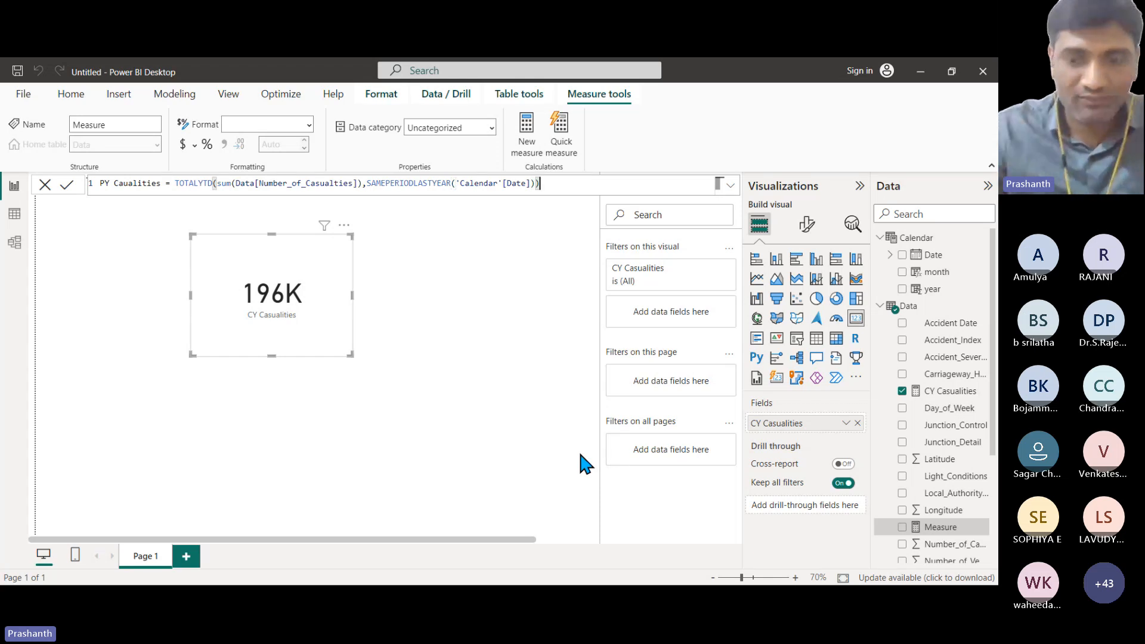
key("Return")
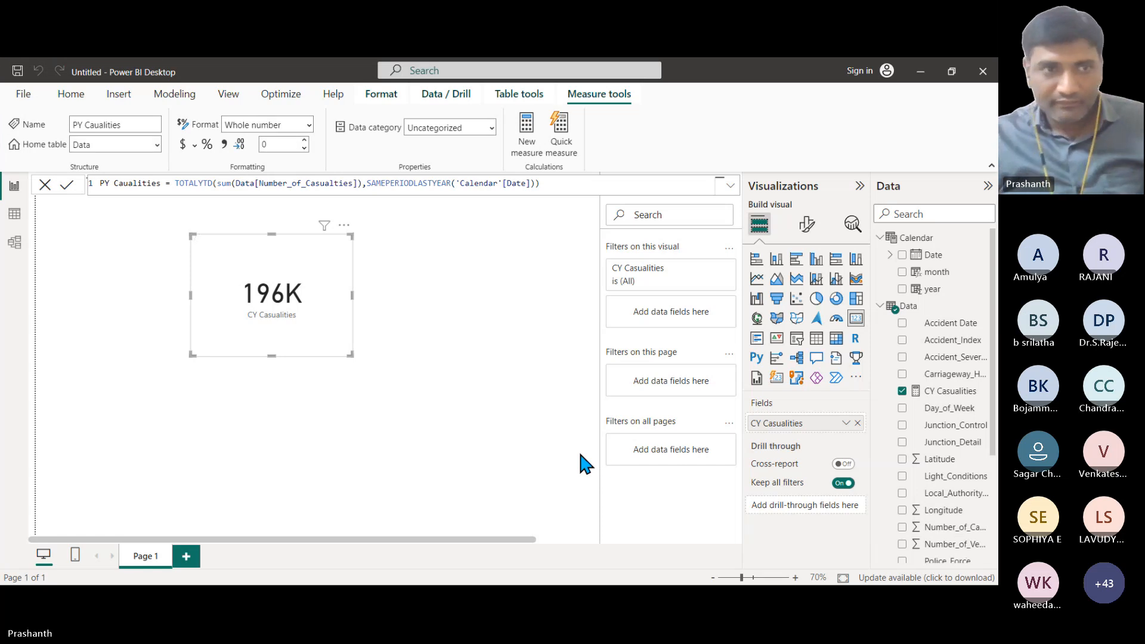
Widen the Data pane and delete the empty PY Casualities measure from the model.
scroll(950, 462, "down", 3)
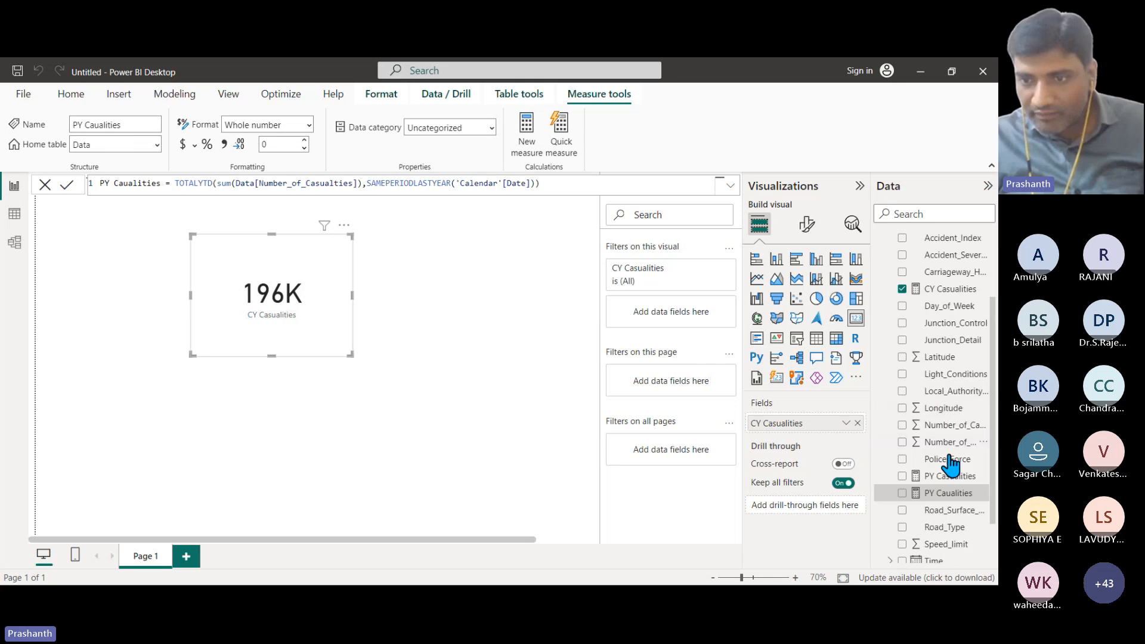
scroll(950, 463, "down", 1)
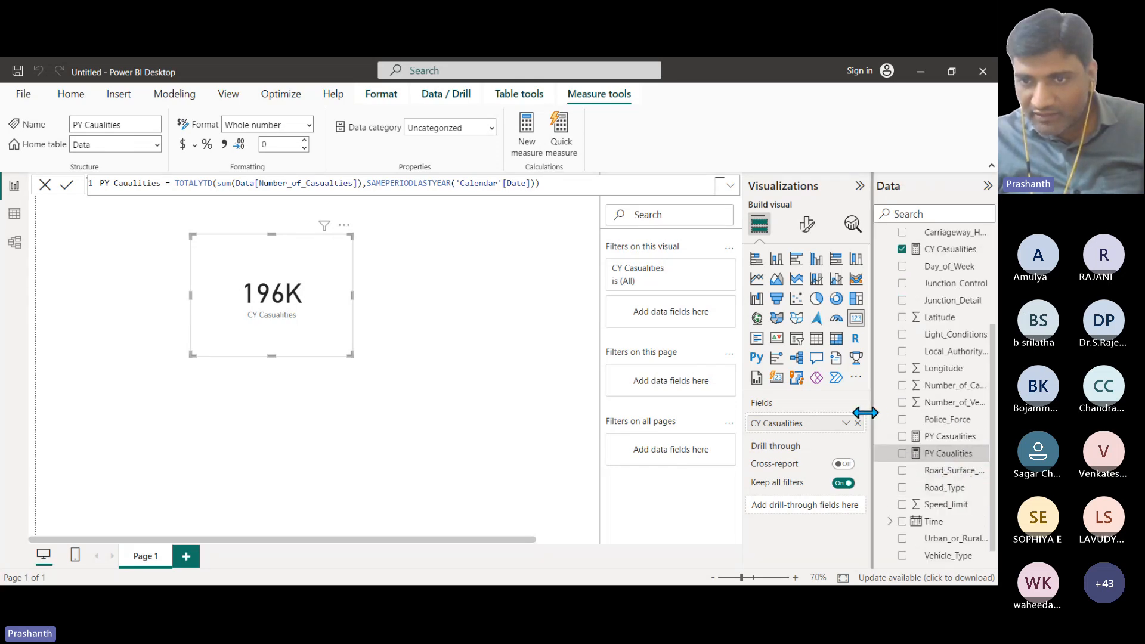
left_click_drag(868, 413, 816, 416)
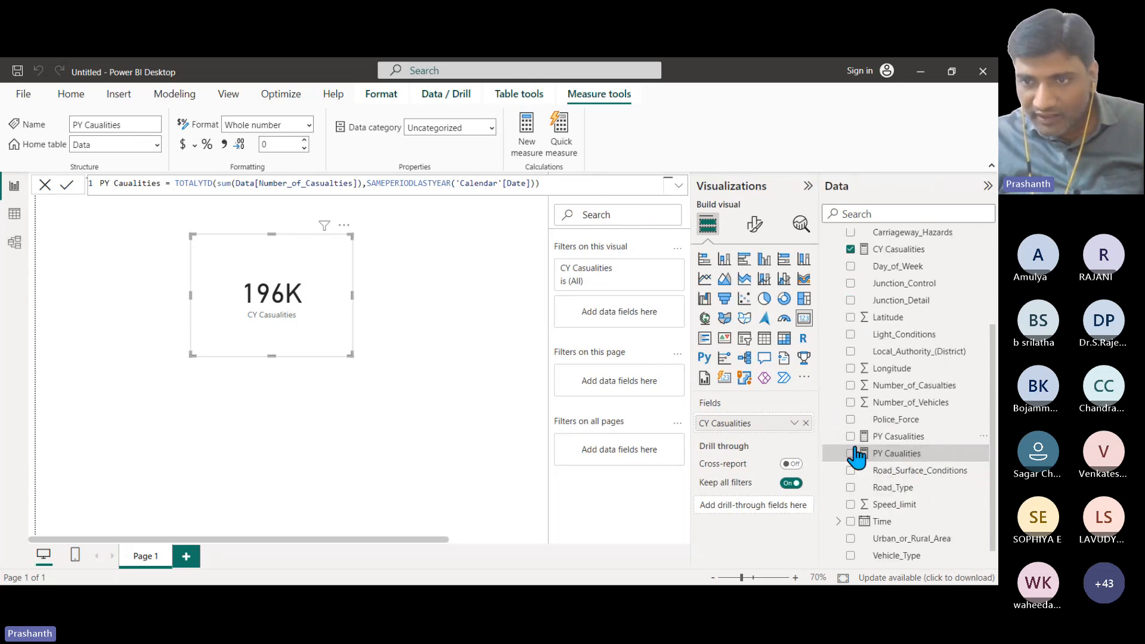
left_click(903, 441)
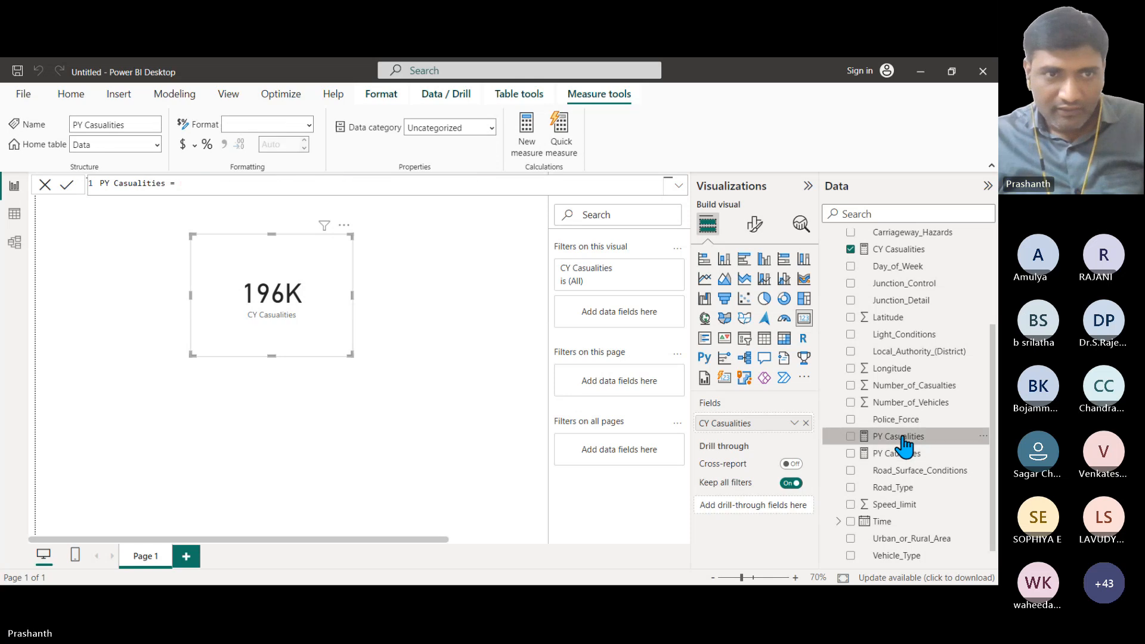
left_click(982, 437)
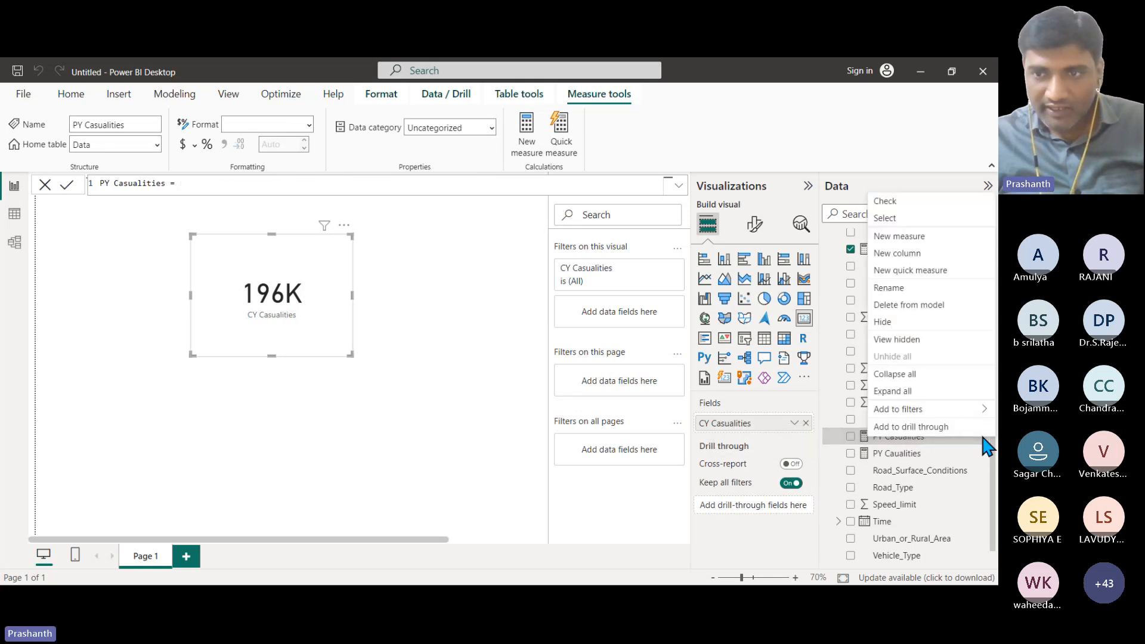
left_click(919, 307)
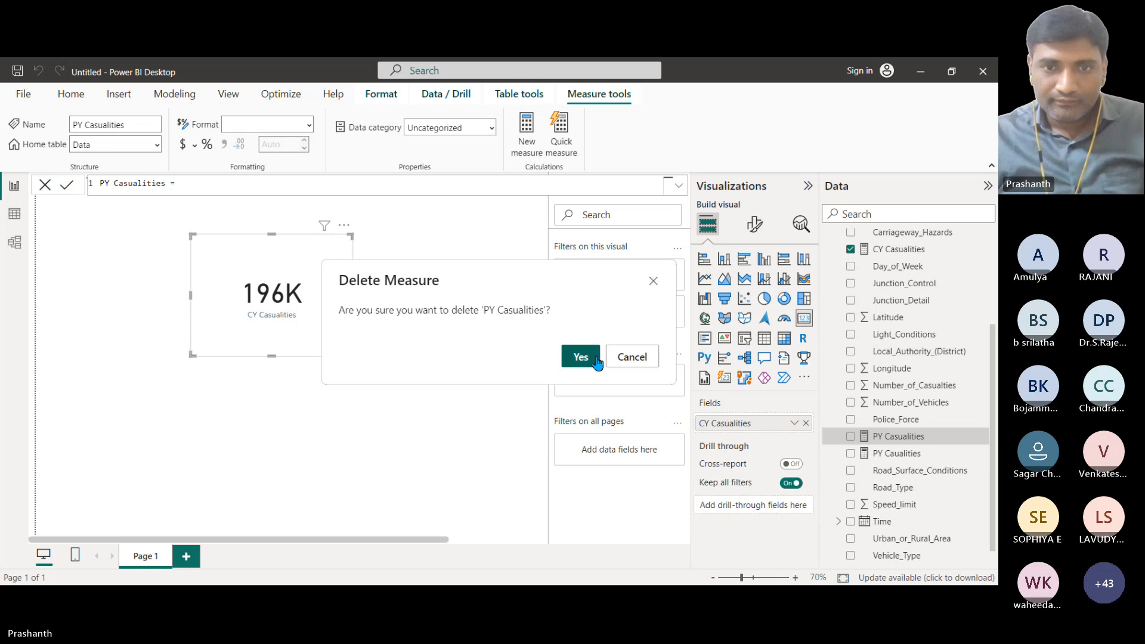
left_click(581, 356)
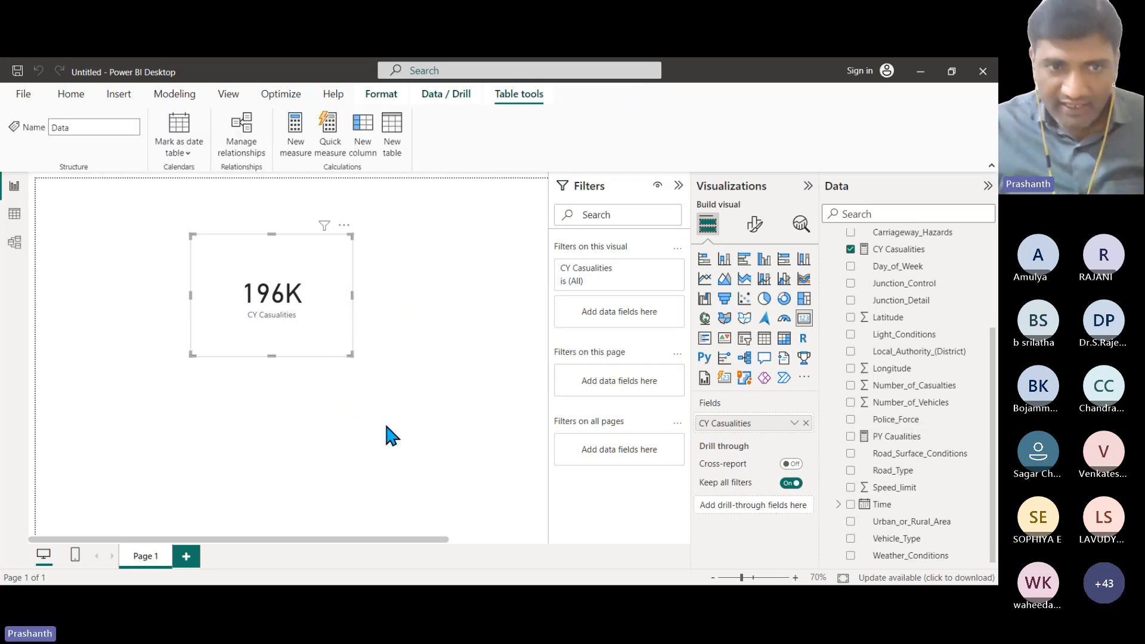
Add a card showing the PY Caualities measure and place it directly beside the CY Casualities card.
left_click(518, 441)
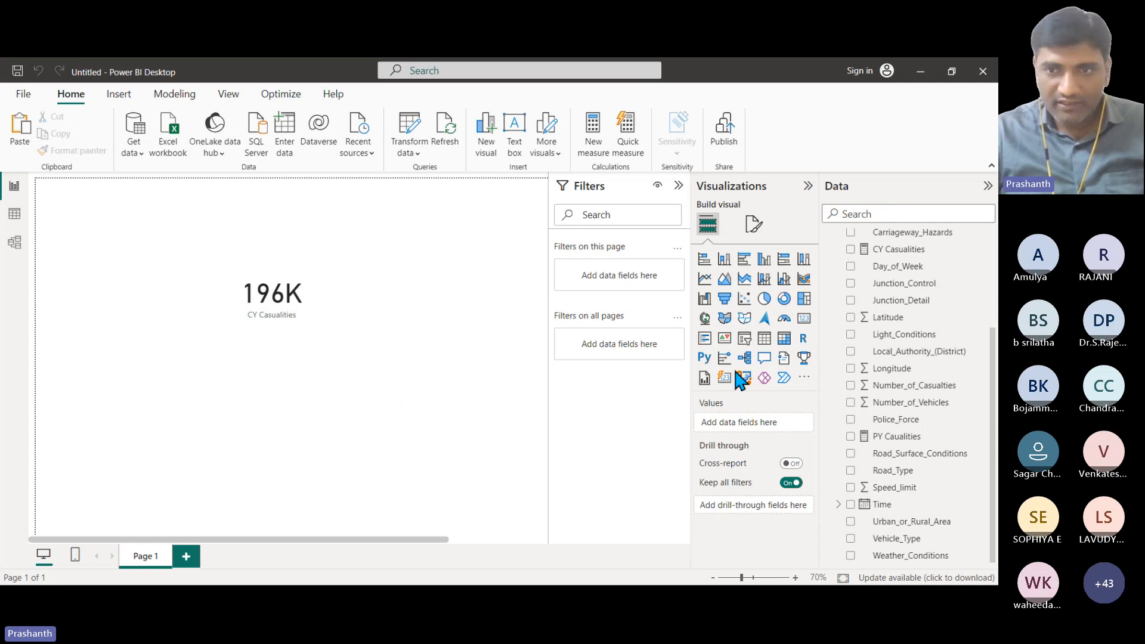
left_click(803, 319)
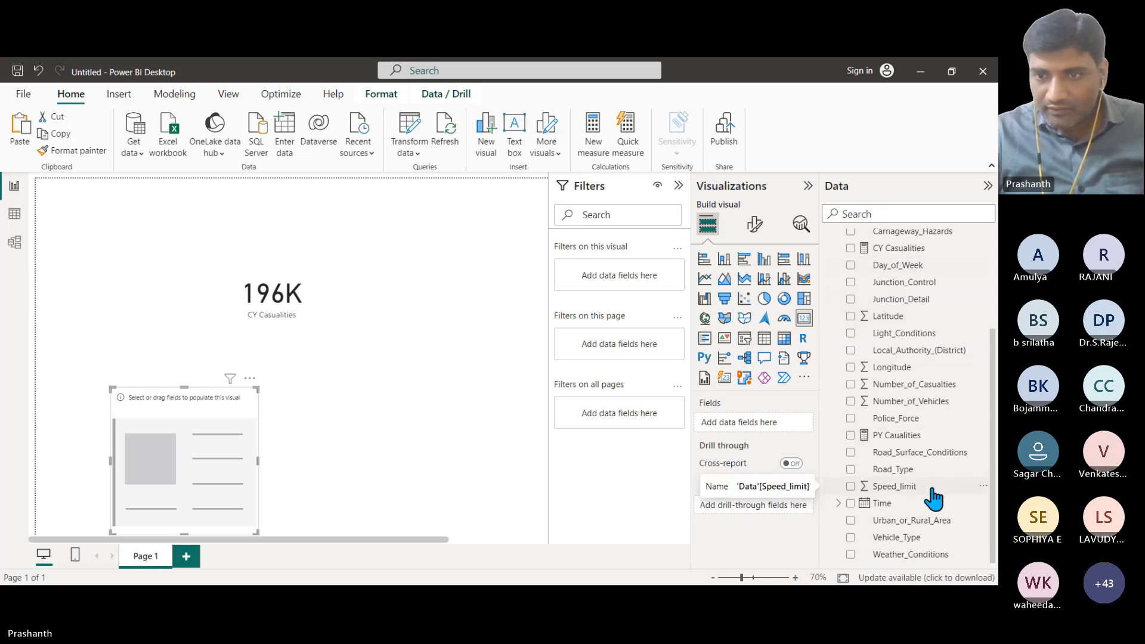
left_click_drag(905, 436, 766, 425)
left_click_drag(208, 423, 450, 251)
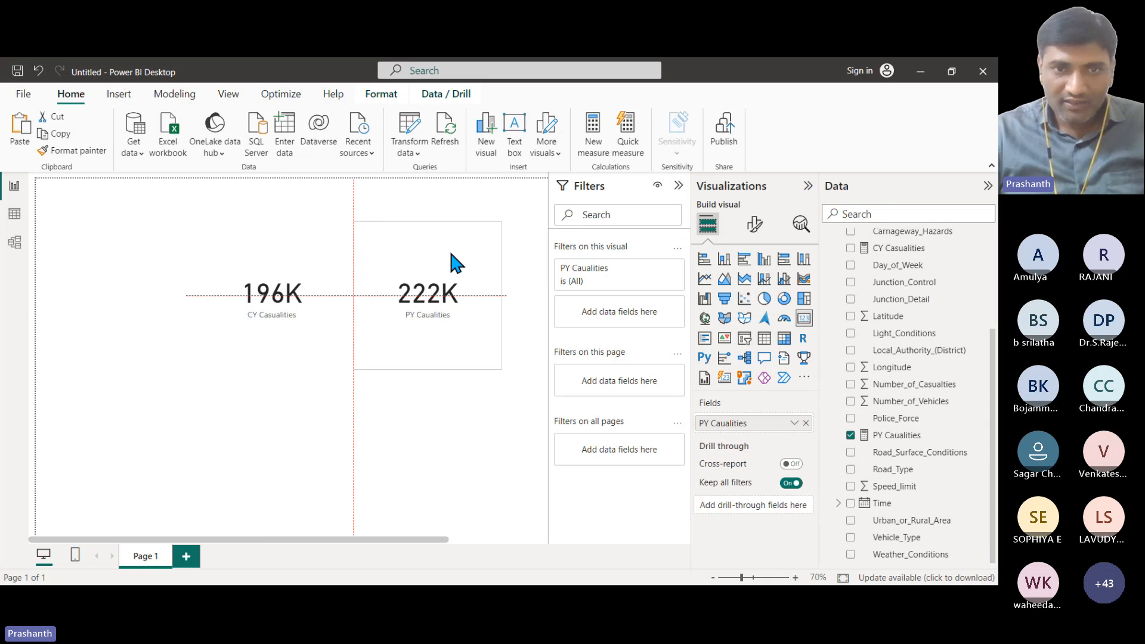
left_click(288, 349)
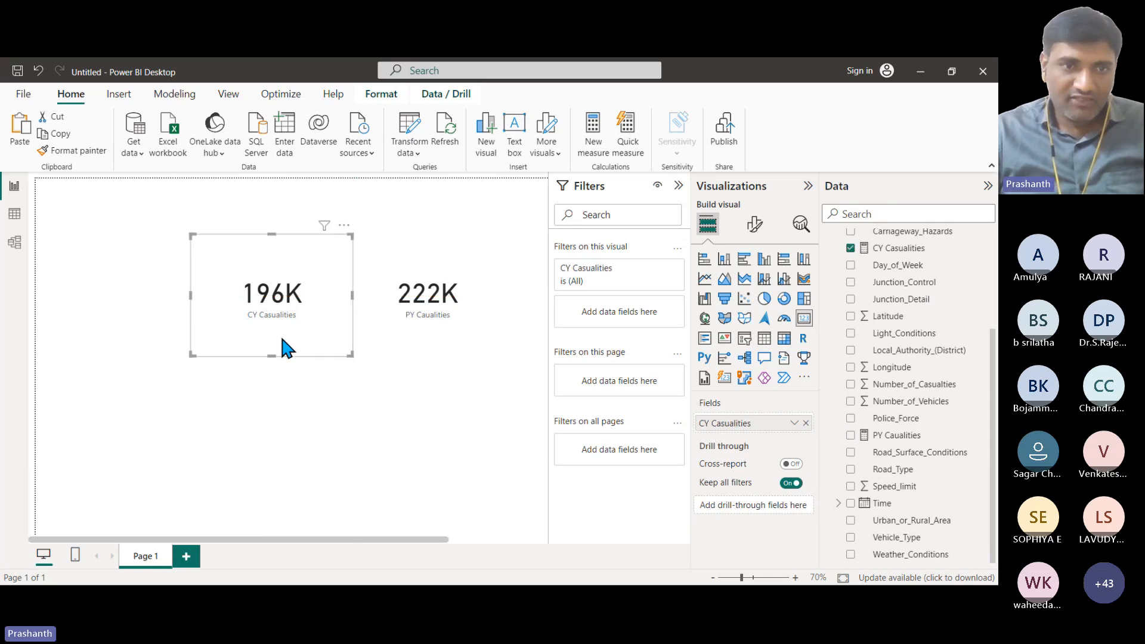
left_click(446, 341)
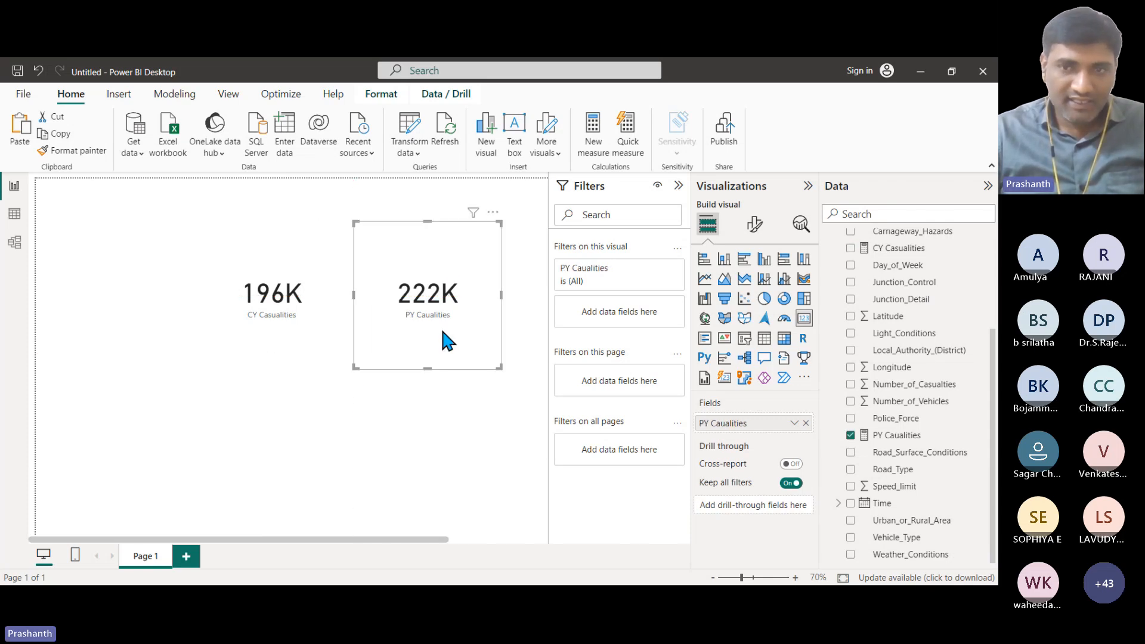
Add another card below the two existing ones showing the sum of Number_of_Casualties.
left_click(432, 425)
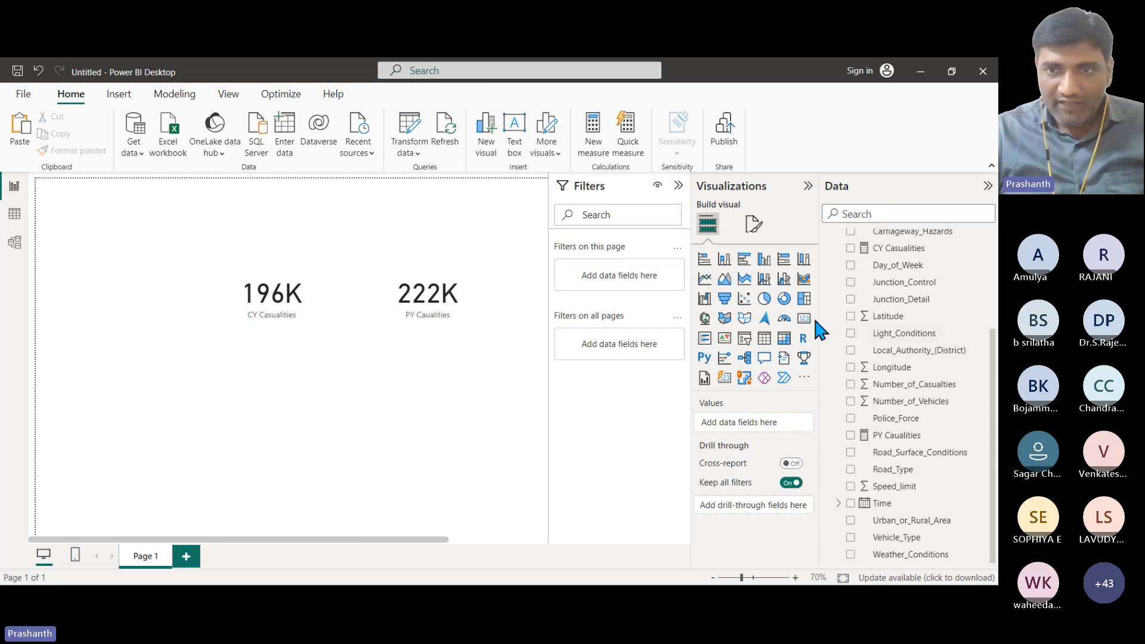
left_click(803, 318)
left_click_drag(486, 366, 274, 431)
scroll(927, 384, "up", 3)
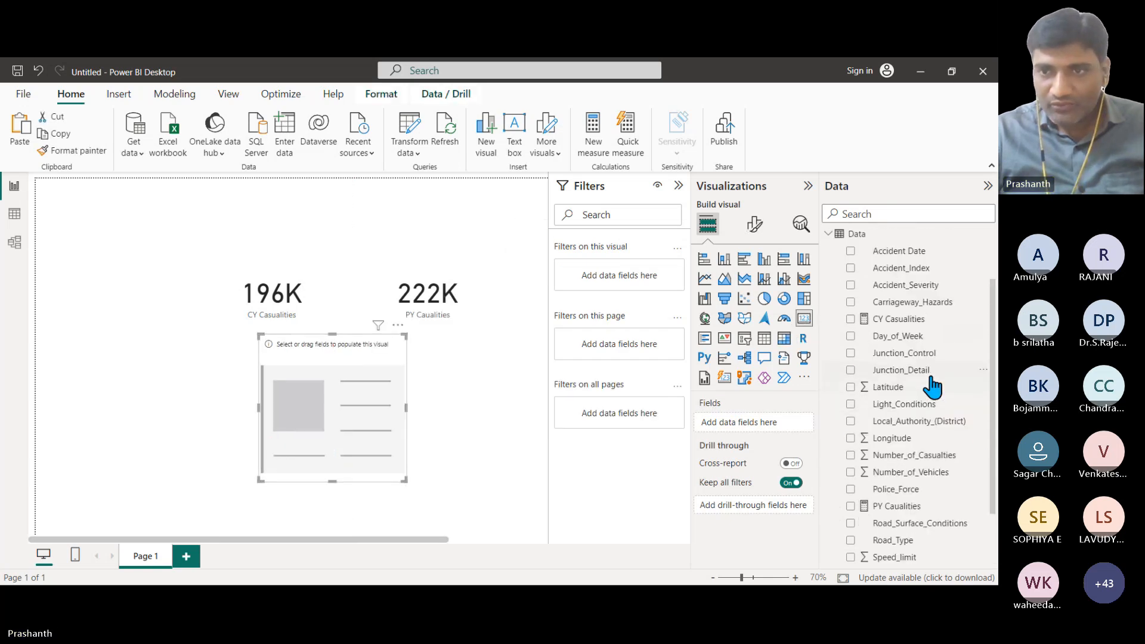
scroll(932, 417, "down", 3)
left_click_drag(930, 385, 787, 425)
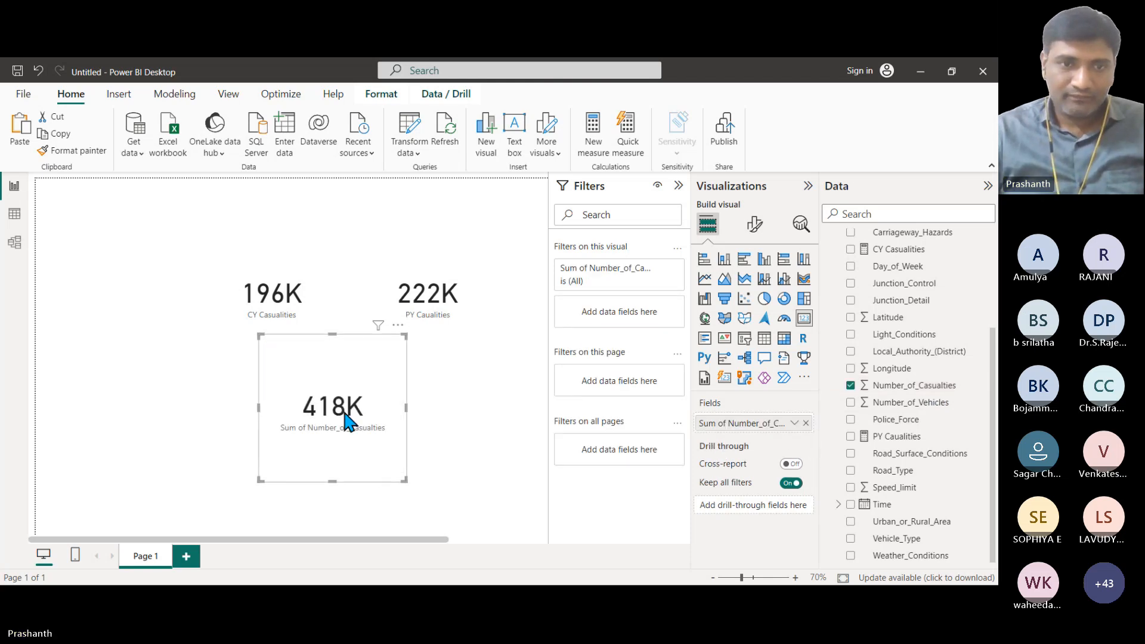
Arrange the three cards in one row, ordered CY Casualities, PY Caualities and Sum of Number_of_Casualties.
left_click_drag(278, 349, 136, 362)
left_click_drag(383, 309, 248, 309)
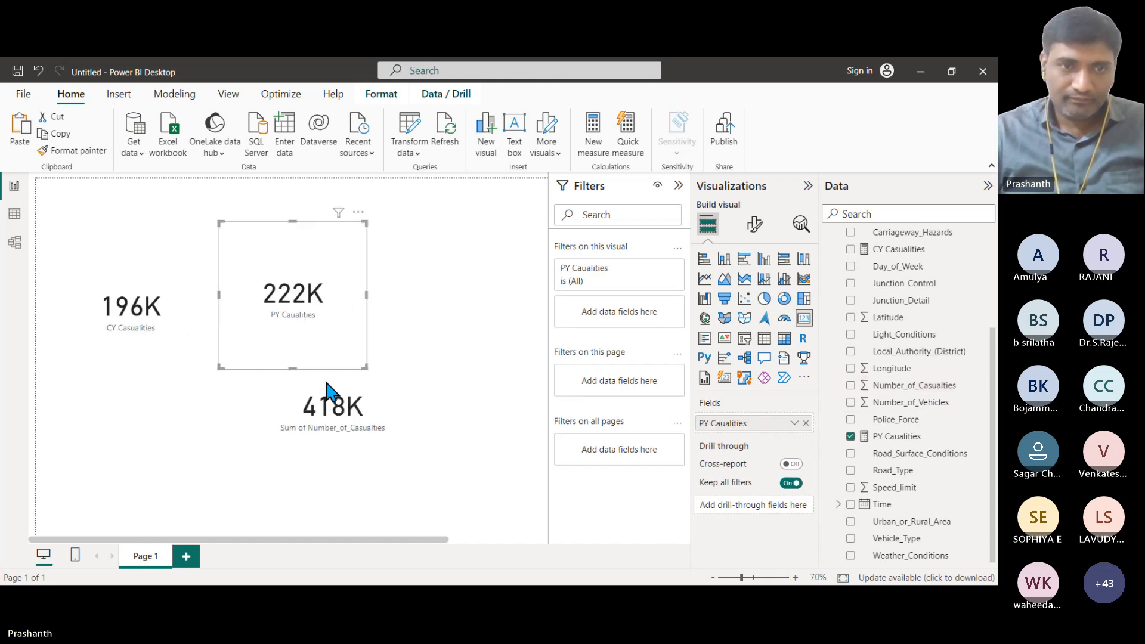
left_click_drag(327, 390, 462, 322)
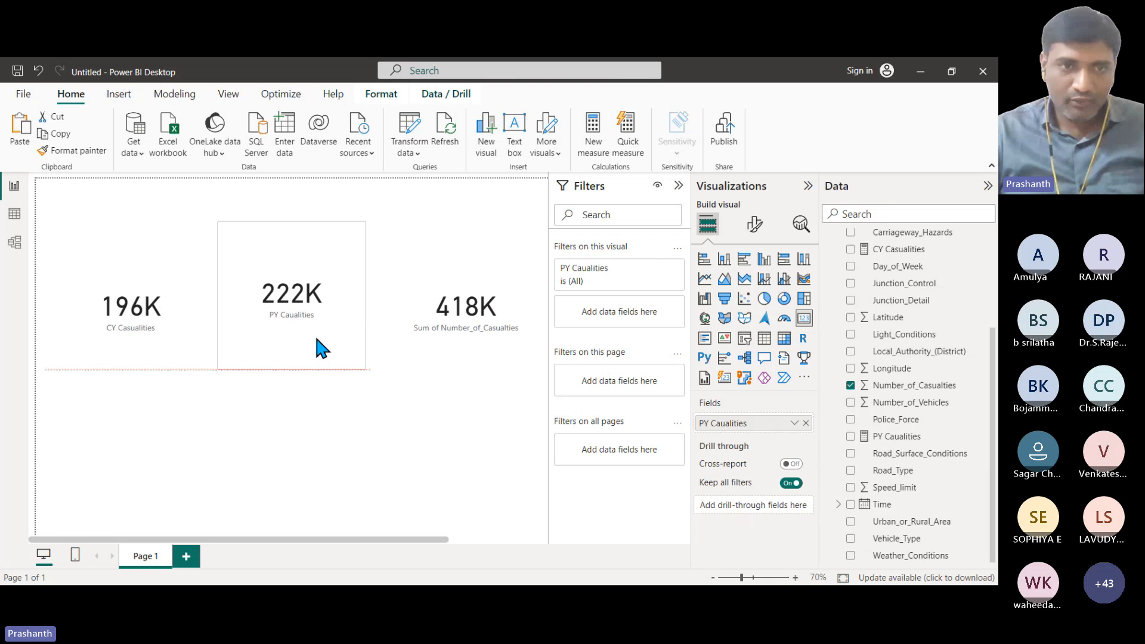
left_click_drag(316, 349, 316, 353)
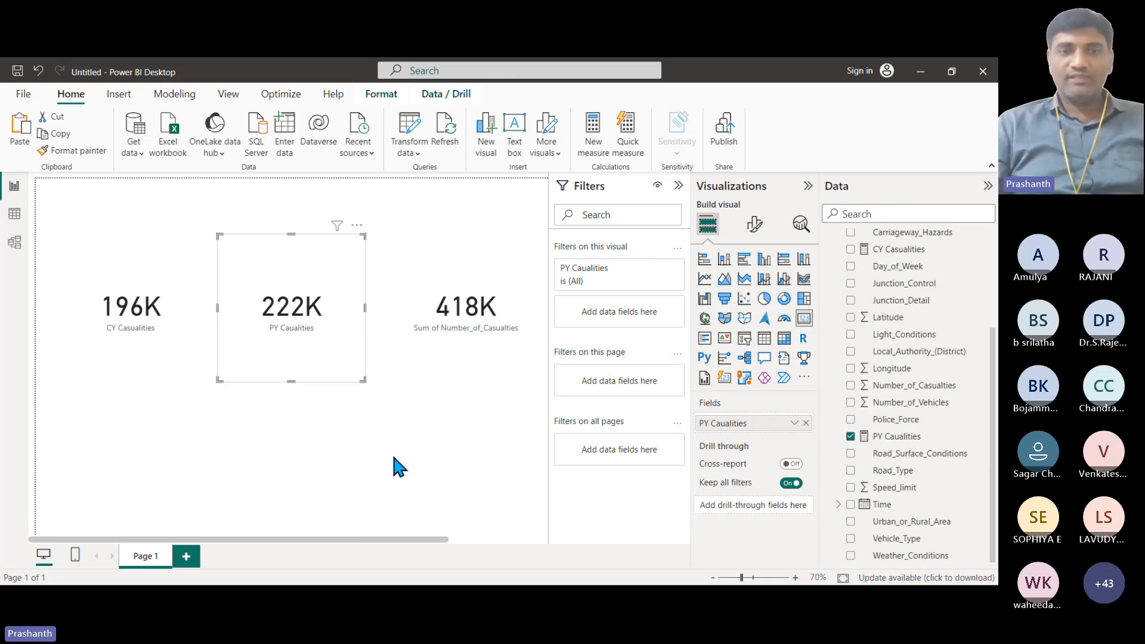
Compare the current-year, previous-year and overall casualty figures across the three cards.
left_click(136, 356)
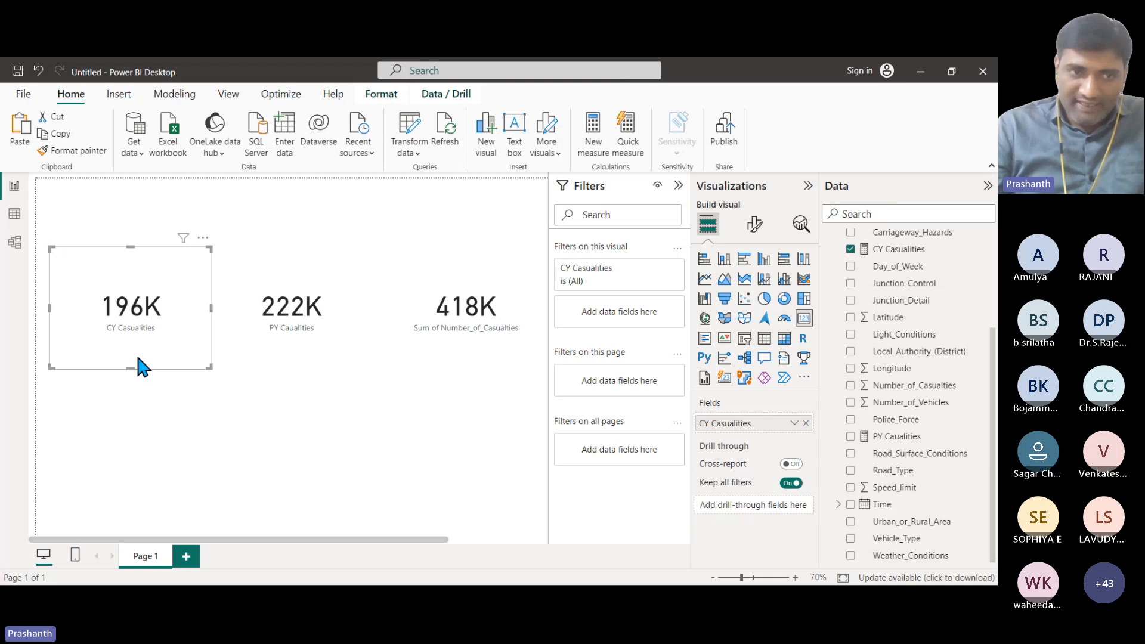
left_click(280, 345)
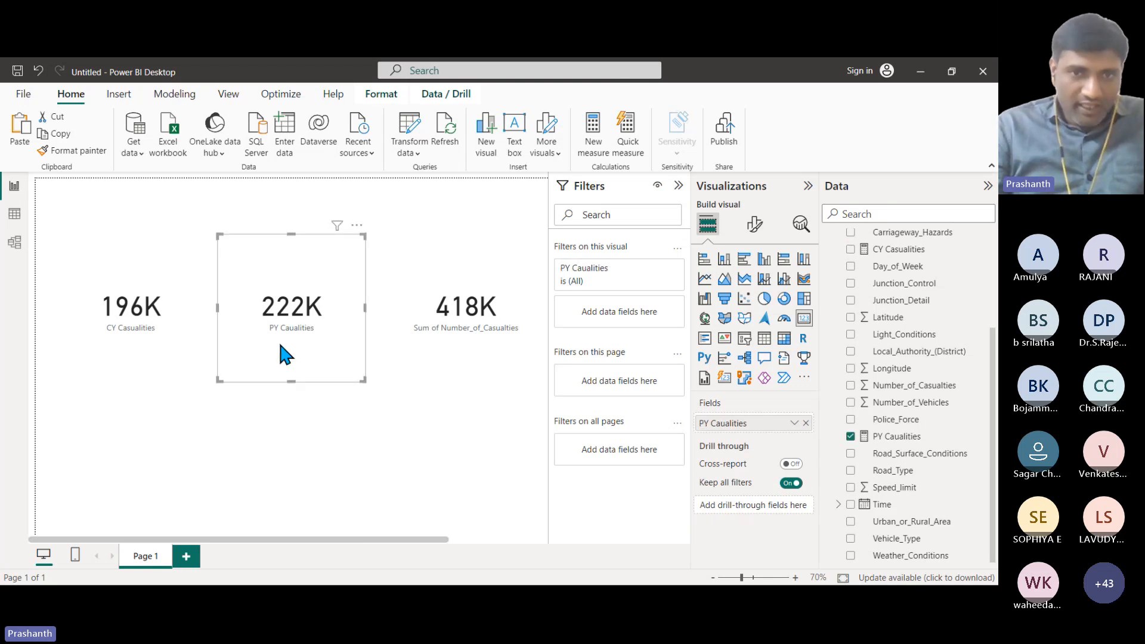
left_click(449, 359)
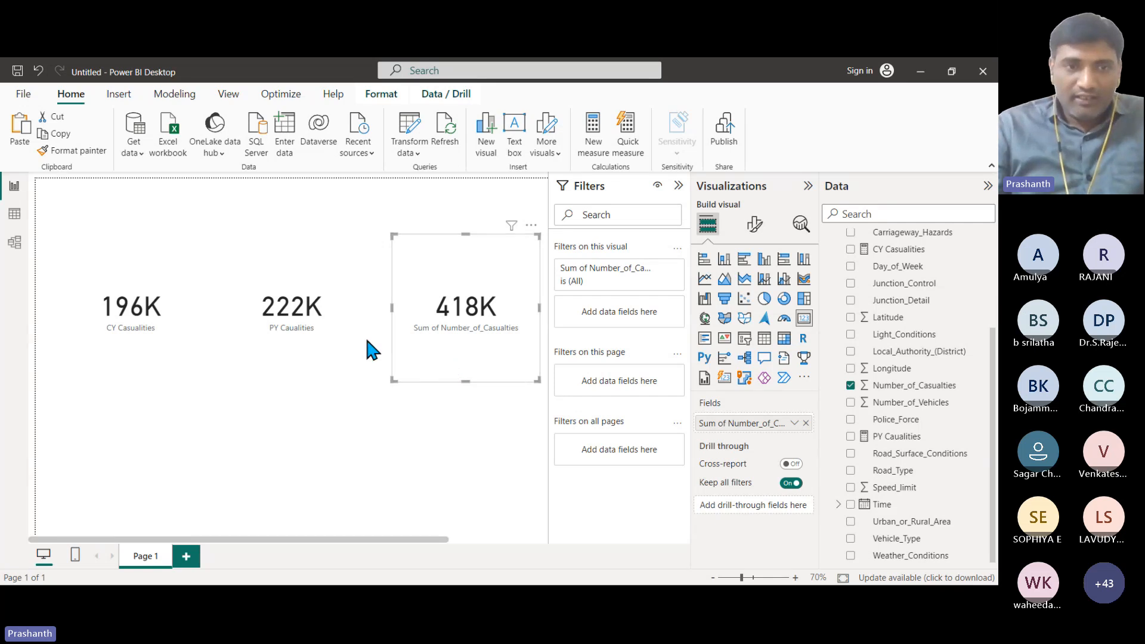
left_click(126, 337)
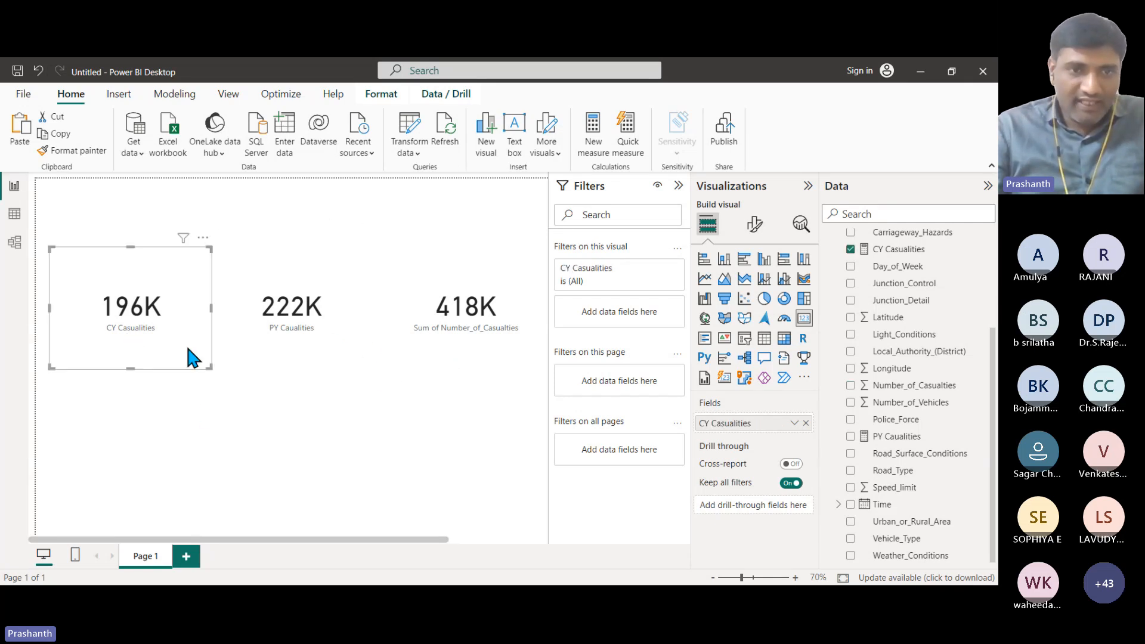
left_click(297, 348)
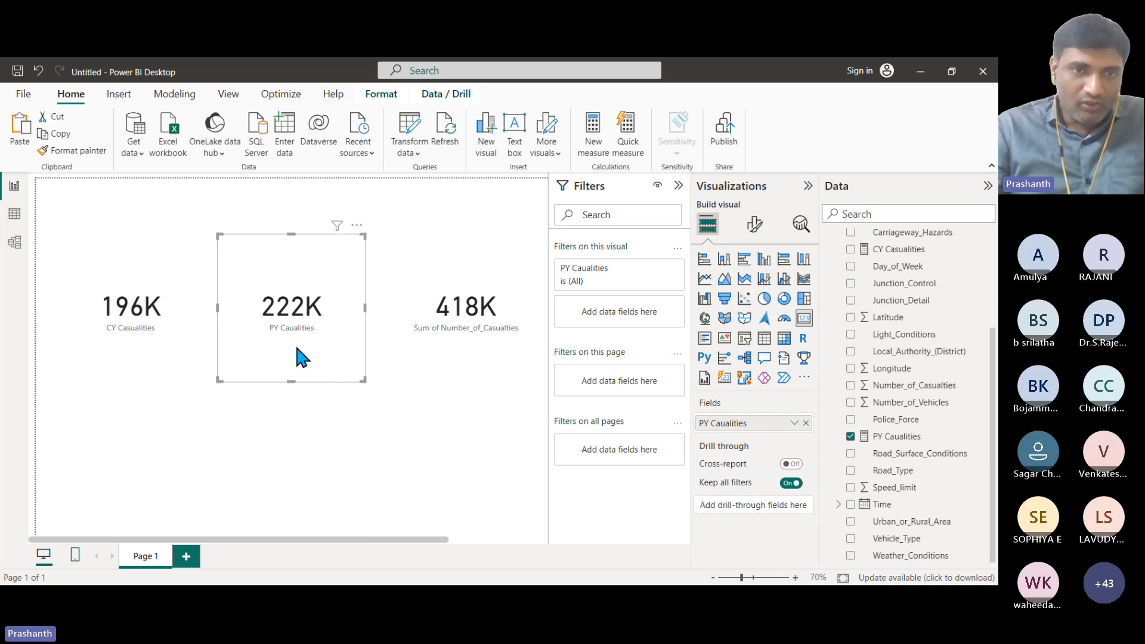
left_click(469, 352)
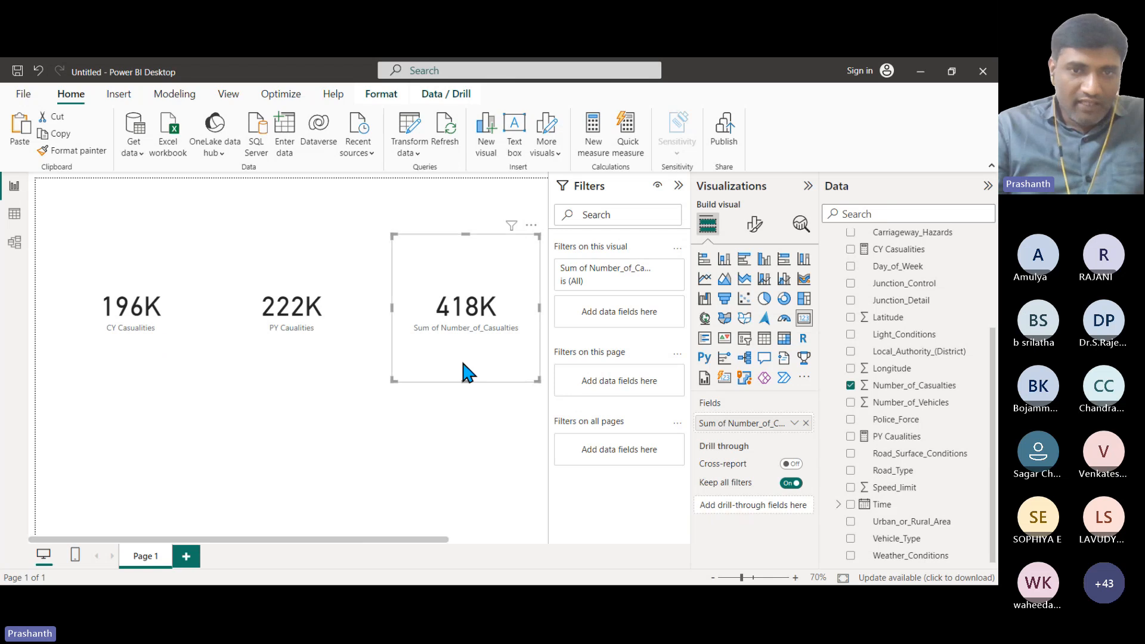
Shift the three cards slightly lower on the page, keeping CY Casualities and PY Caualities aligned with each other.
mouse_move(483, 345)
left_mouse_down()
mouse_move(494, 409)
mouse_move(485, 355)
left_mouse_up()
left_click(153, 377)
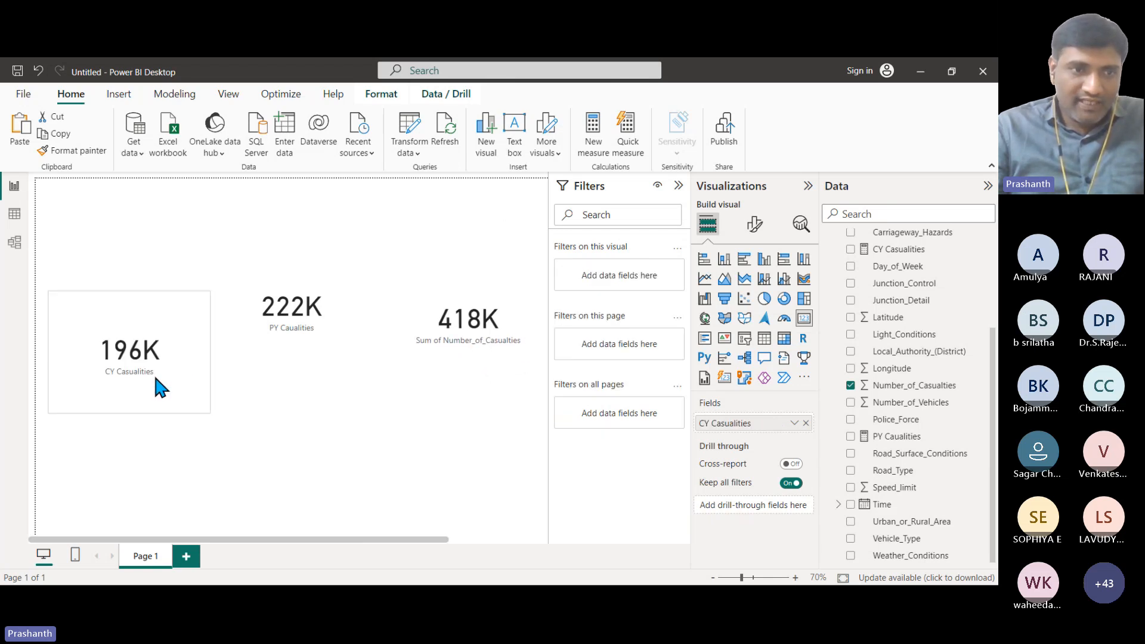
left_click_drag(155, 365, 160, 371)
mouse_move(332, 359)
left_mouse_down()
mouse_move(341, 386)
mouse_move(350, 367)
left_mouse_up()
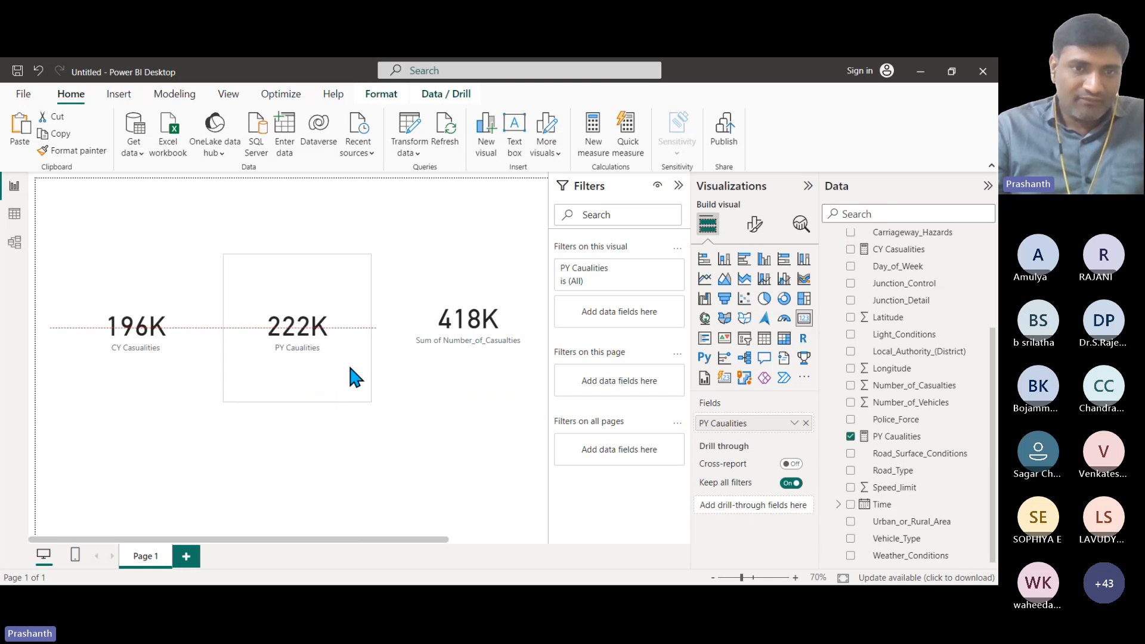
Delete the Sum of Number_of_Casualties card and select the PY Caualities card.
left_click(462, 364)
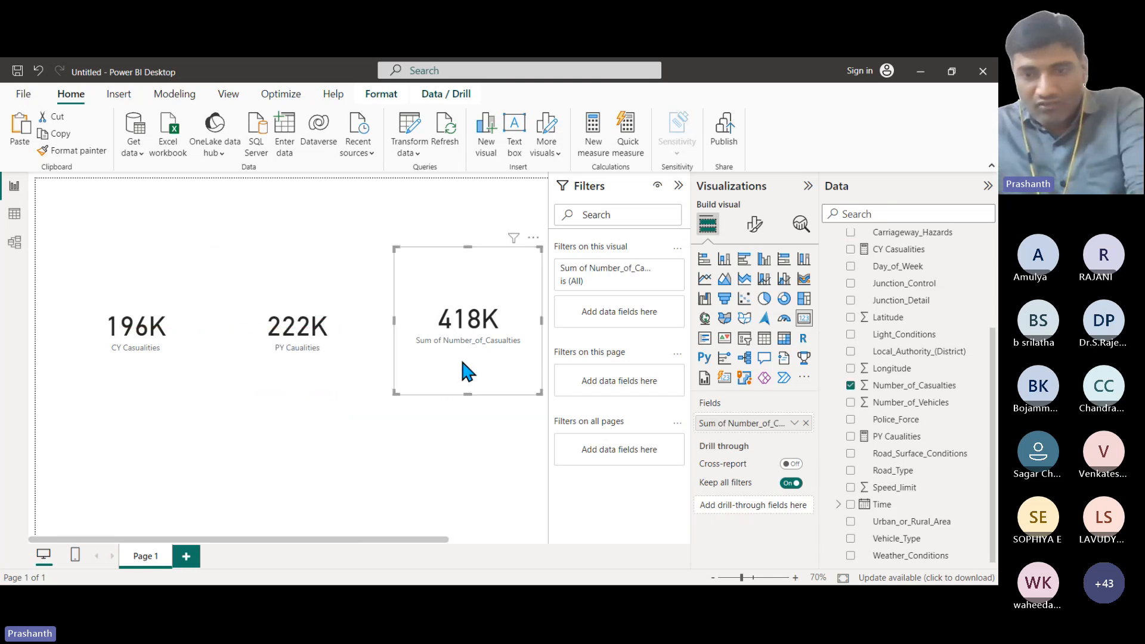
key("Delete")
left_click(324, 372)
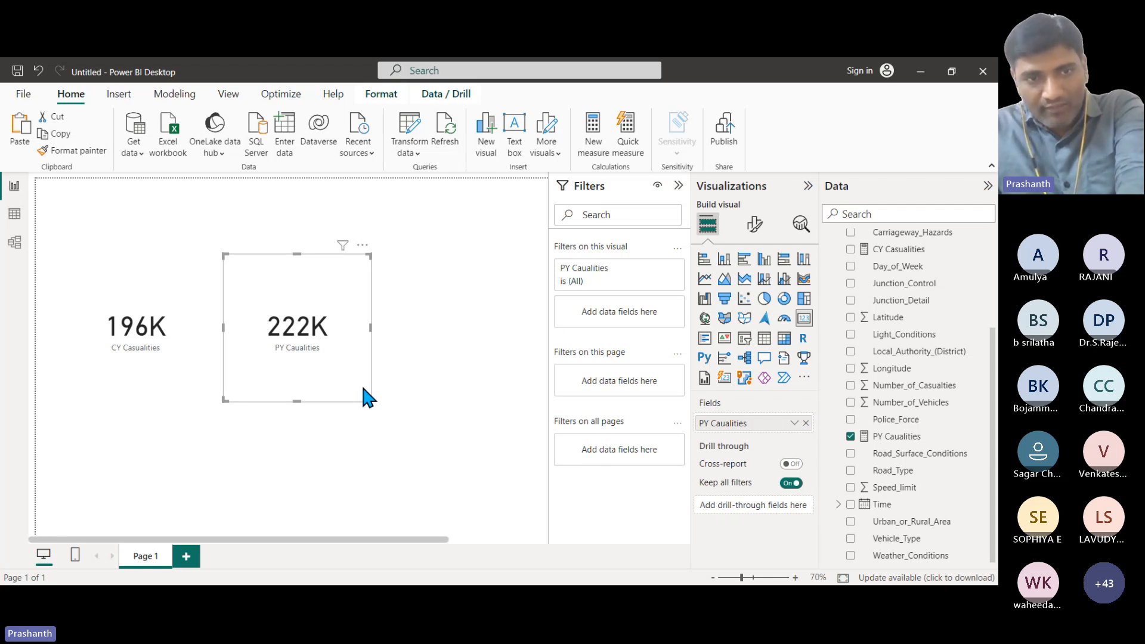
Delete the PY Caualities card, then make the remaining CY Casualities card shorter and place it slightly higher on the page.
key("Delete")
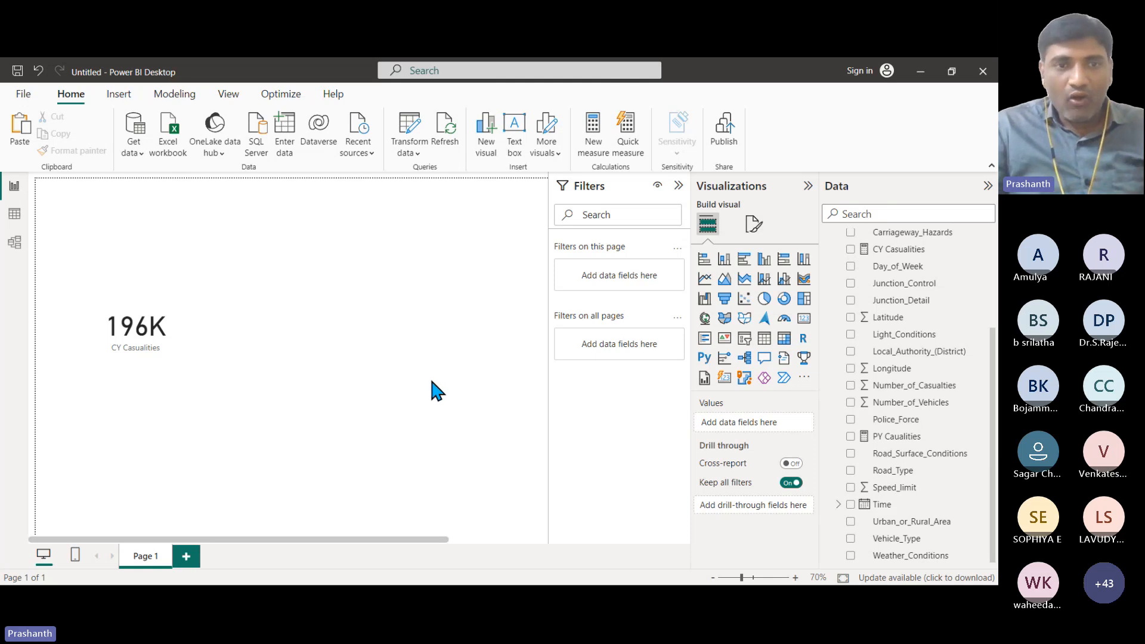
left_click(155, 335)
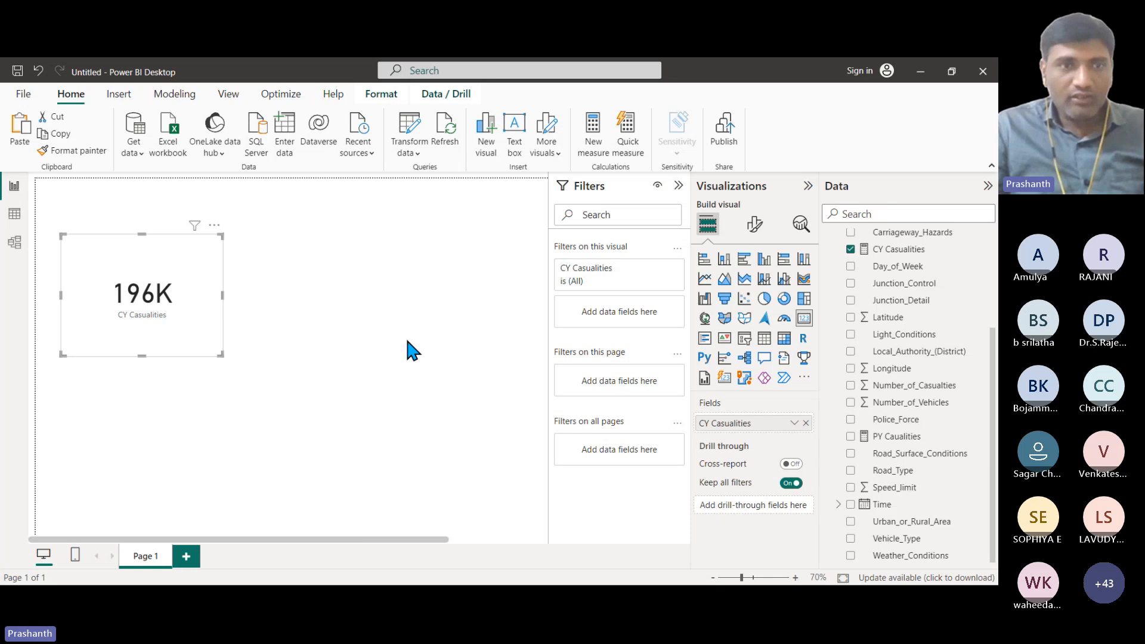
left_click(411, 350)
Start a new measure in the Data table and name it YoY growth.
right_click(897, 361)
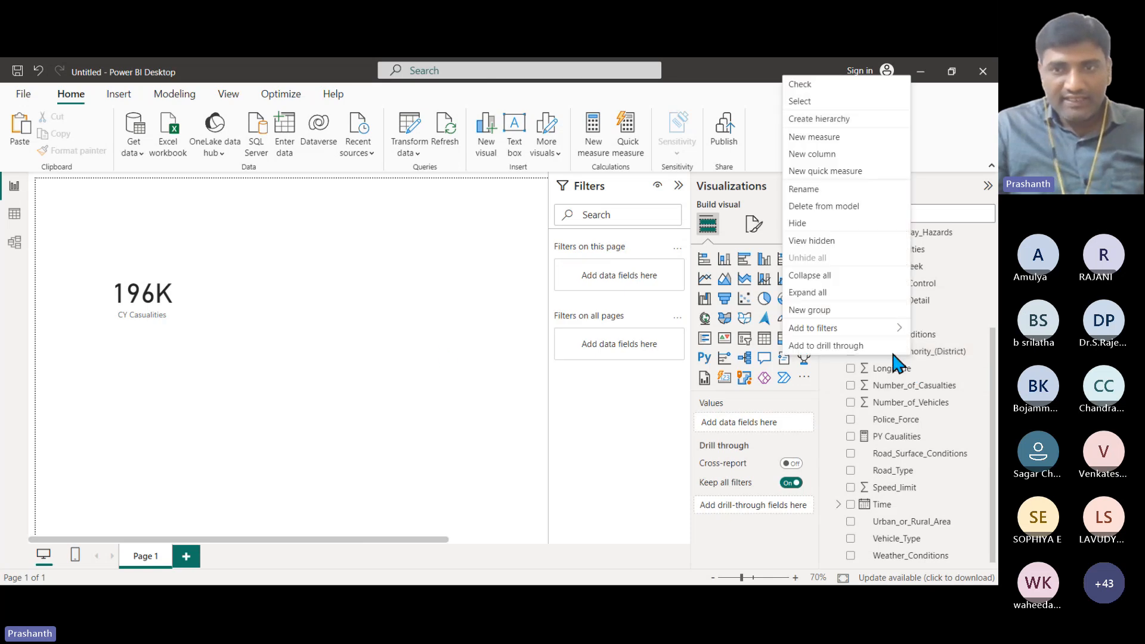
left_click(823, 138)
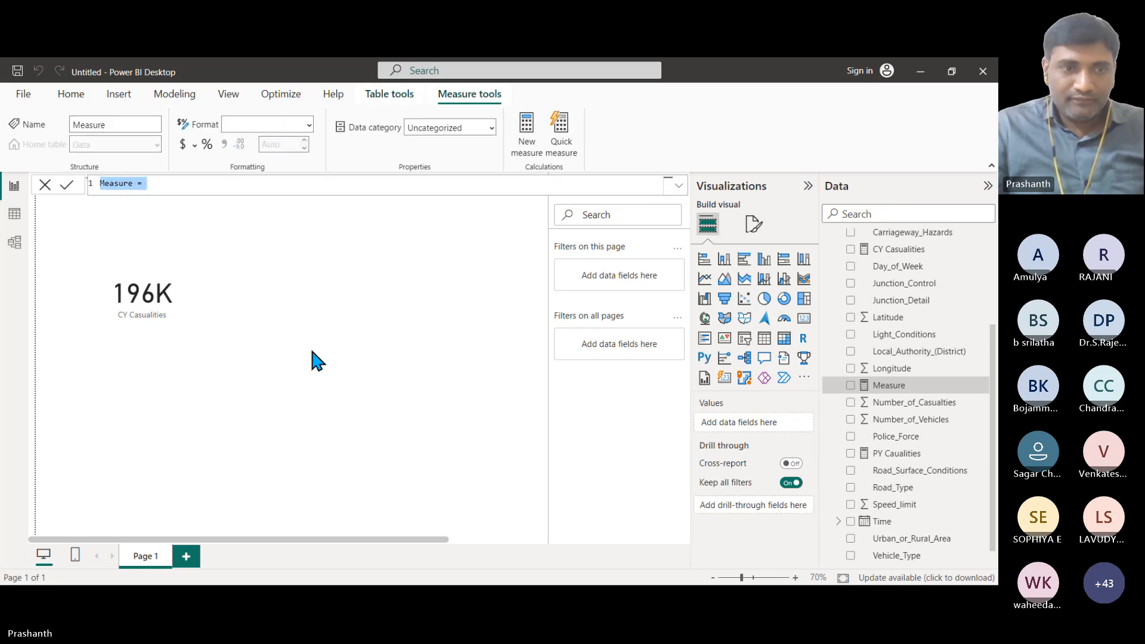
type("YoY")
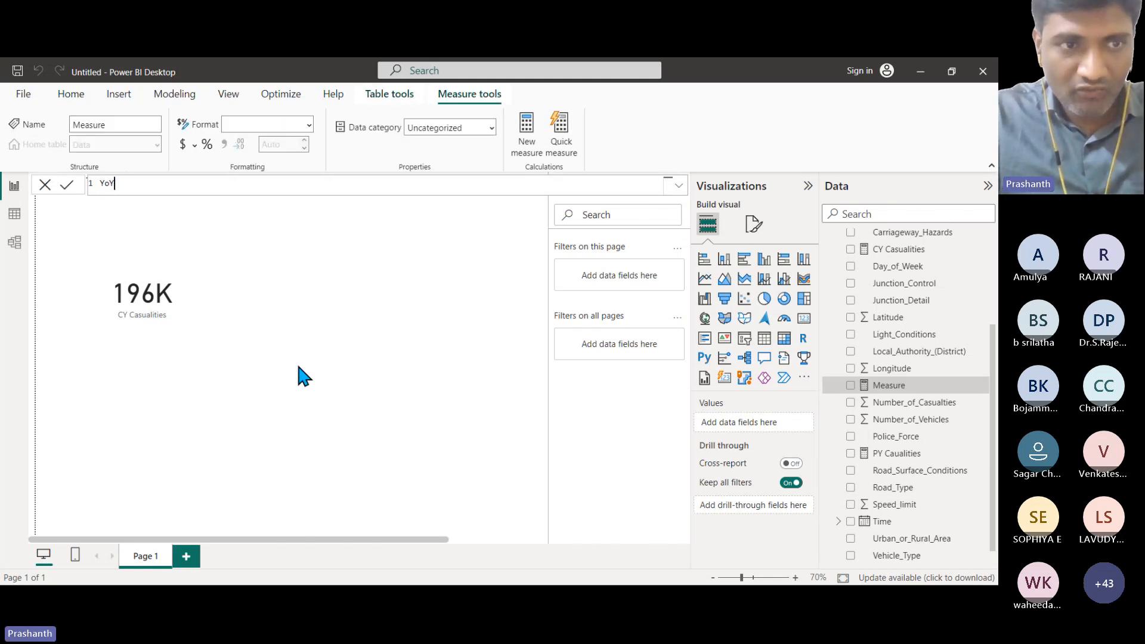
type(" ca")
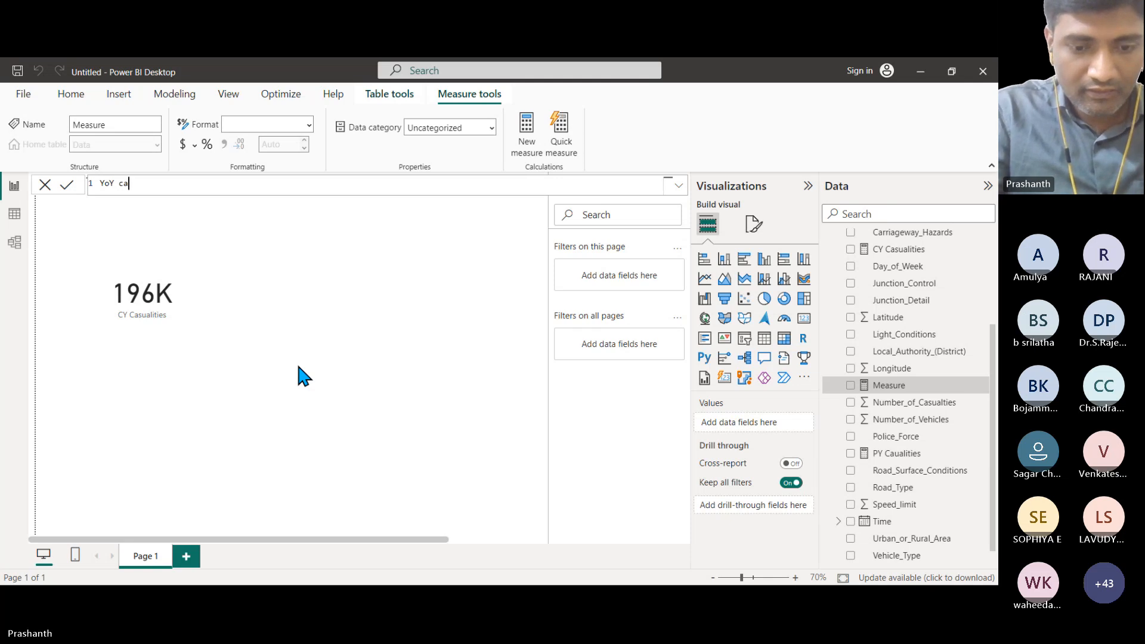
type("suali")
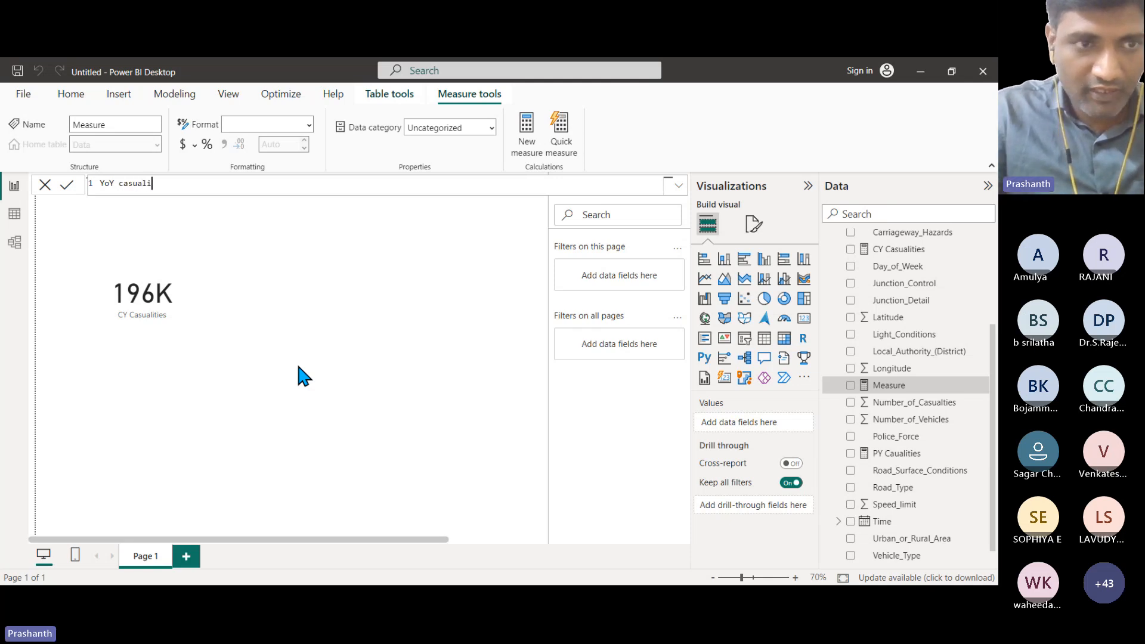
key("BackSpace")
key("BackSpace")
key("BackSpace")
key("BackSpace")
key("BackSpace")
key("BackSpace")
key("BackSpace")
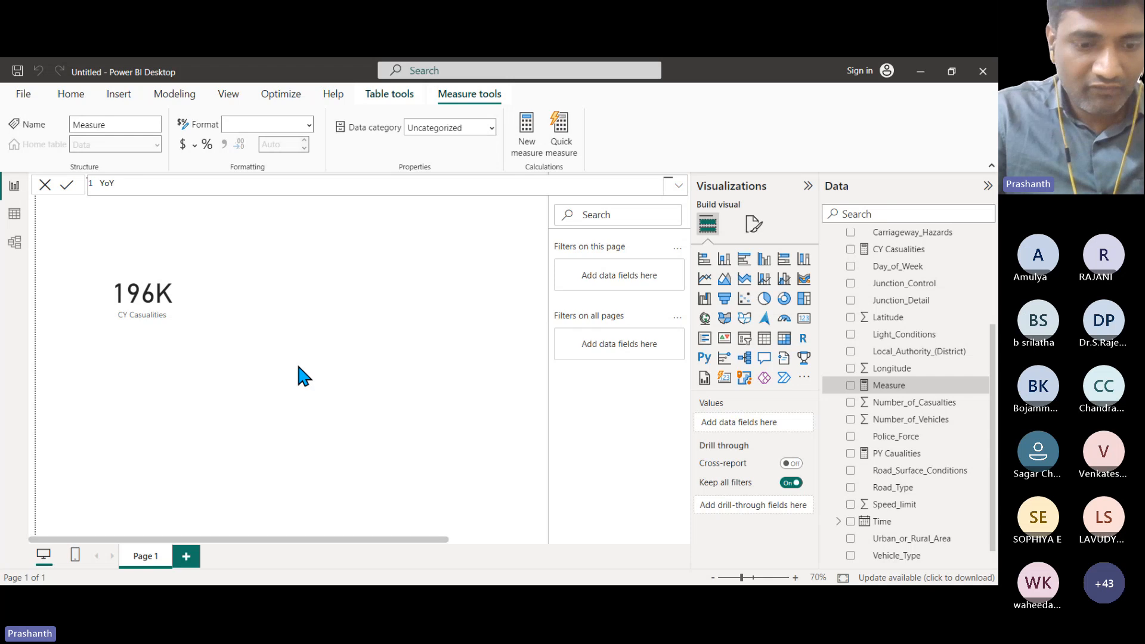
type("growth")
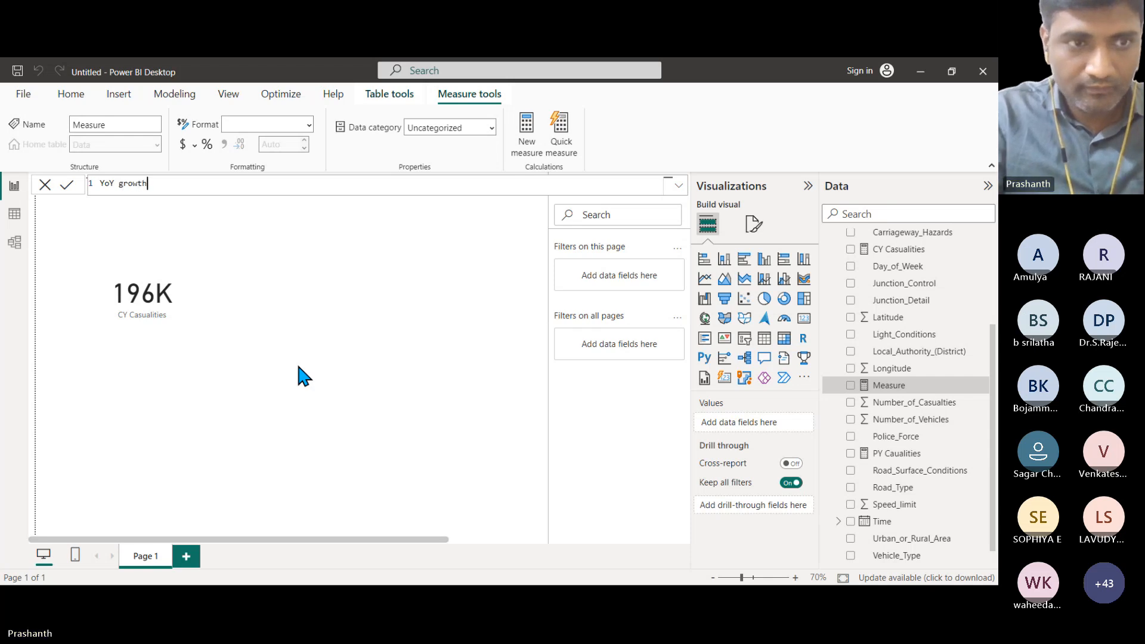
type(" =")
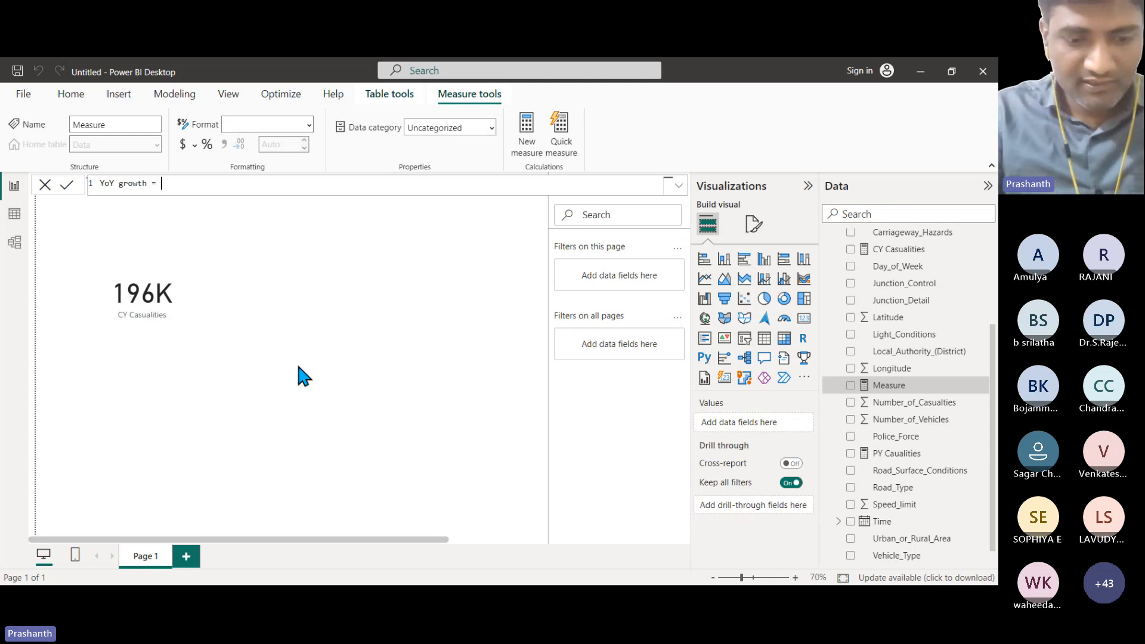
Define the YoY growth measure as ([CY Casualities]-[PY Caualities])/[PY Caualities] and commit it.
type("(cy")
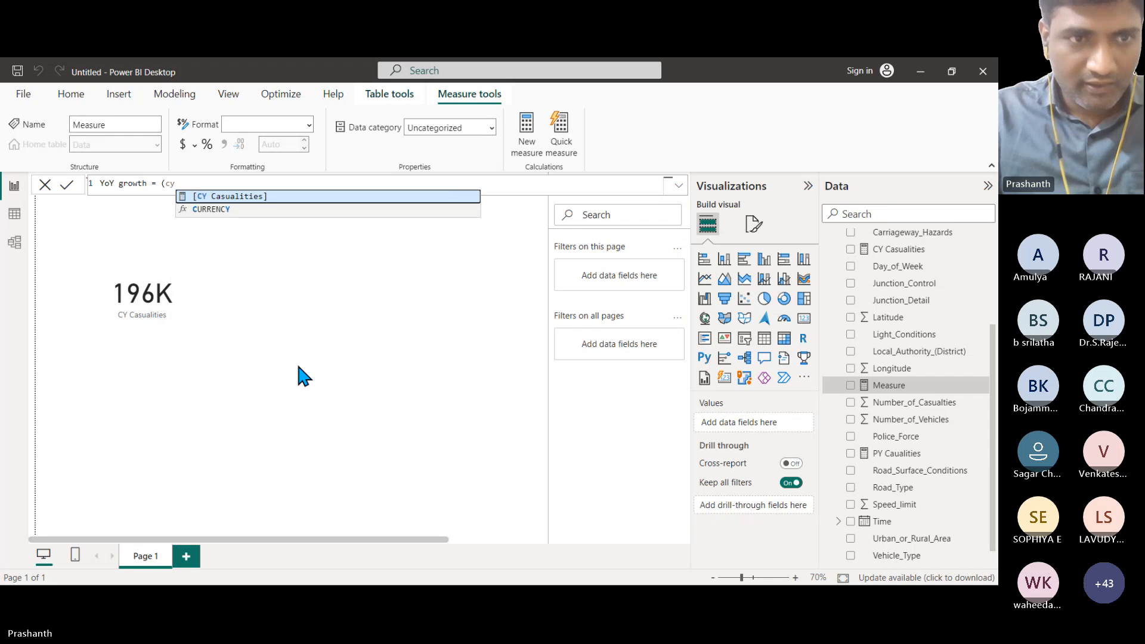
left_click(300, 197)
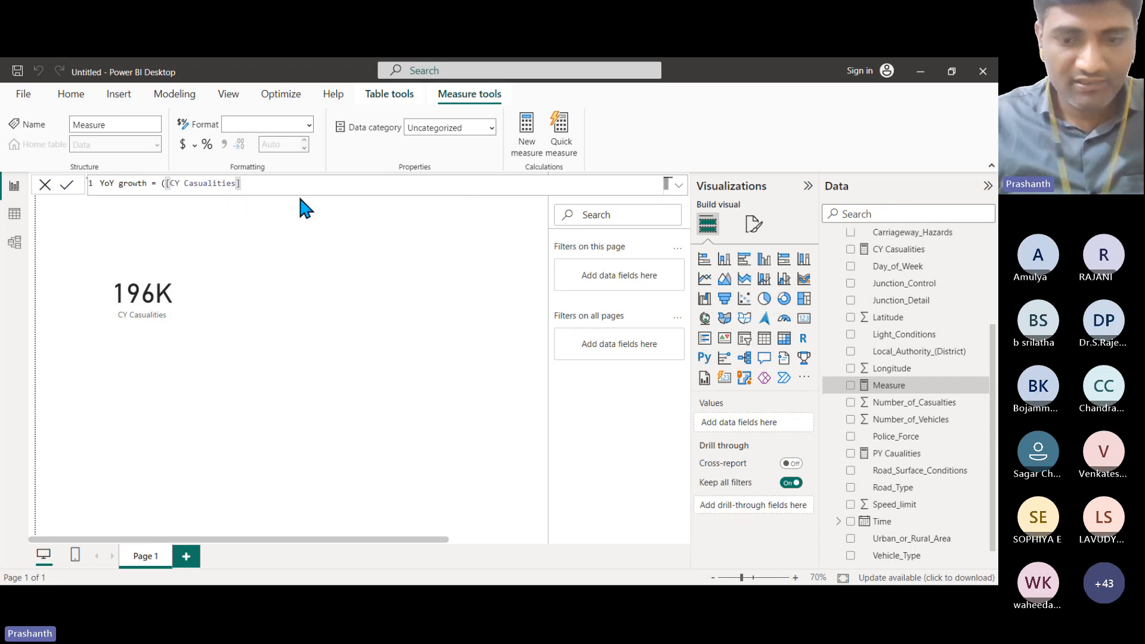
type("-py")
left_click(300, 197)
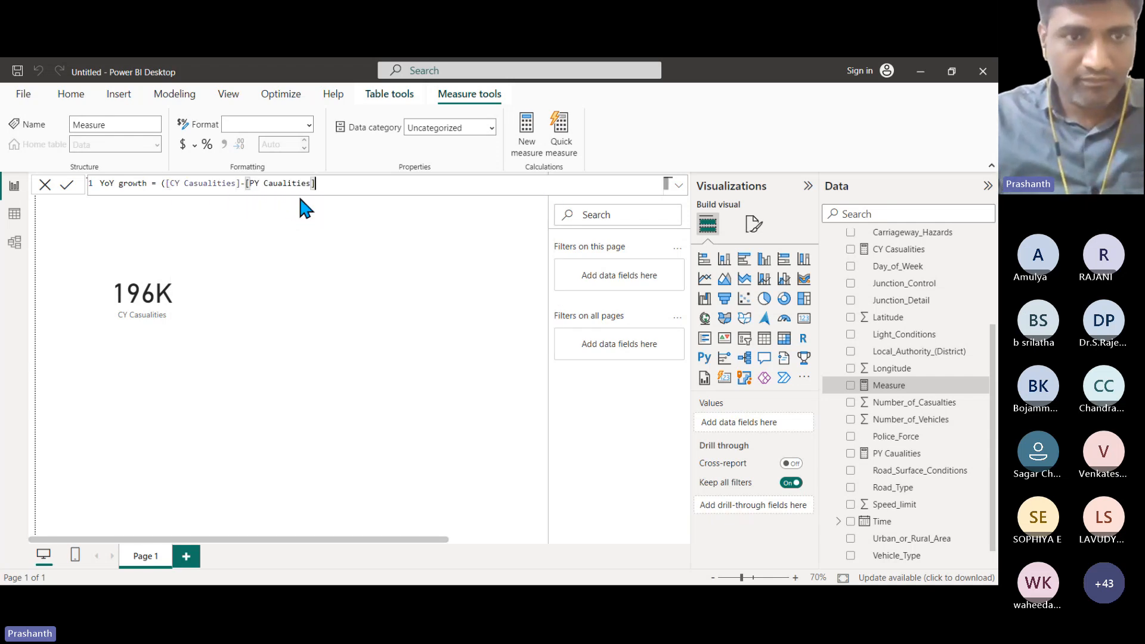
type(")")
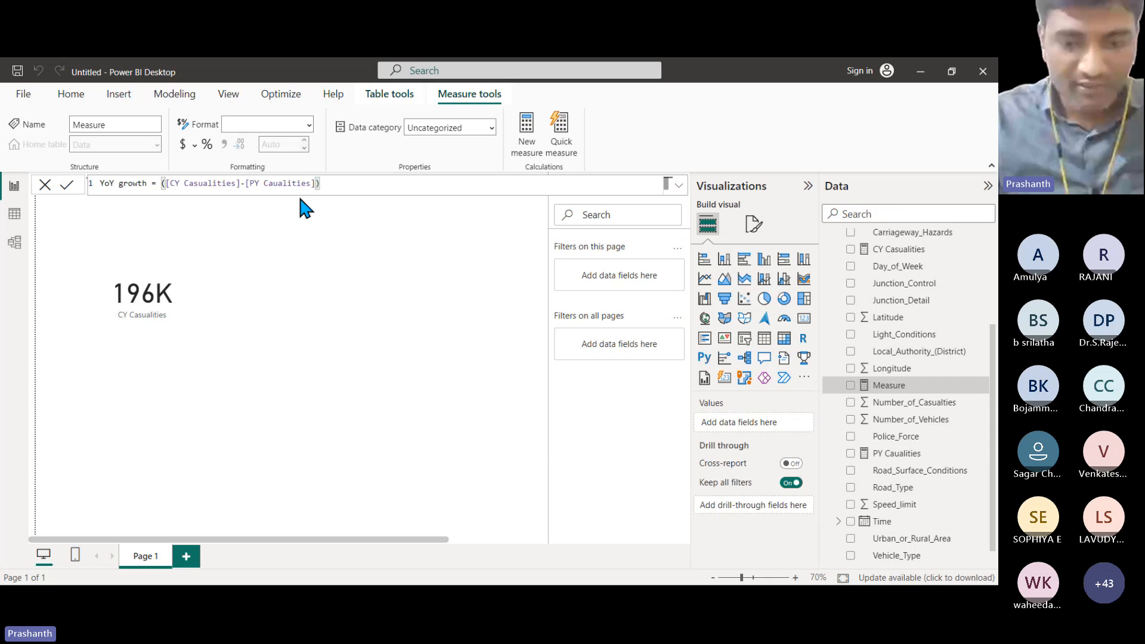
type("/")
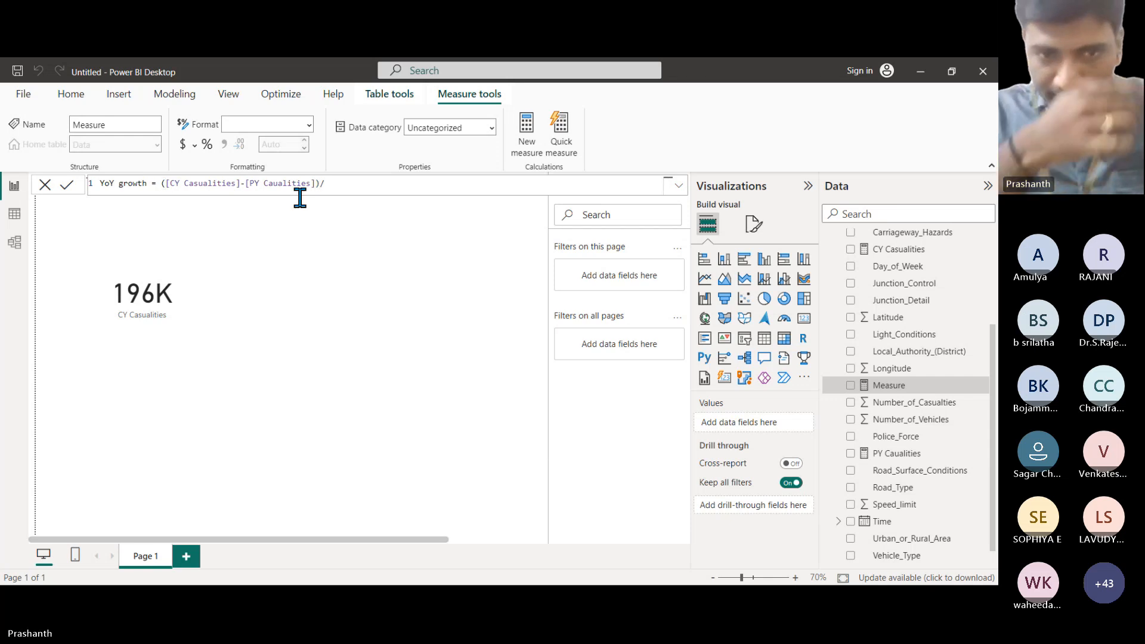
type("py")
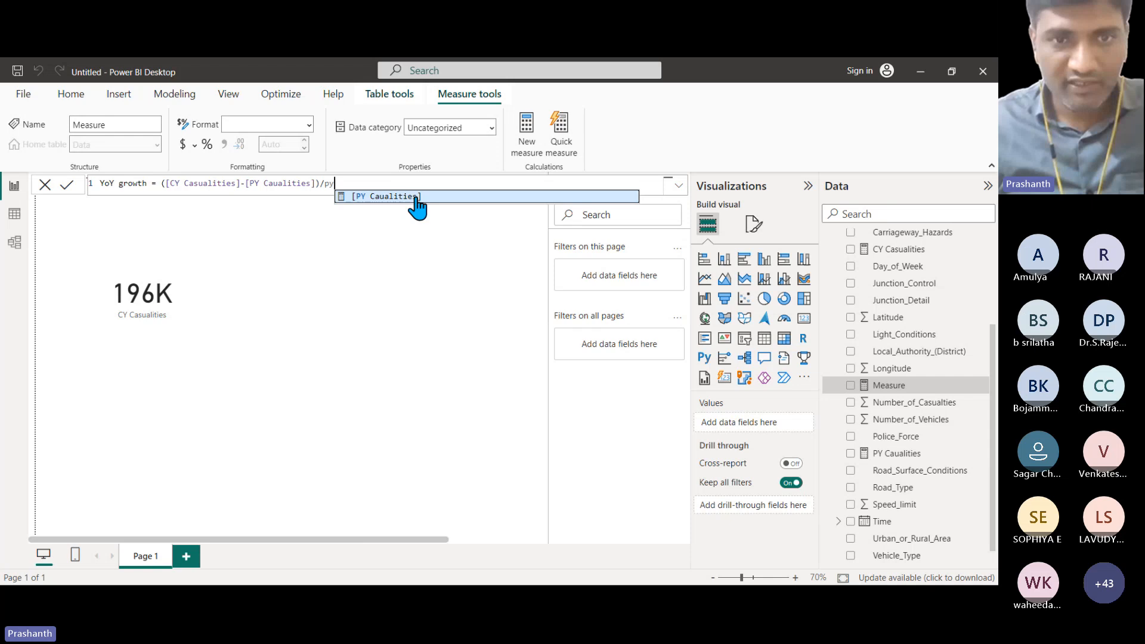
left_click(417, 203)
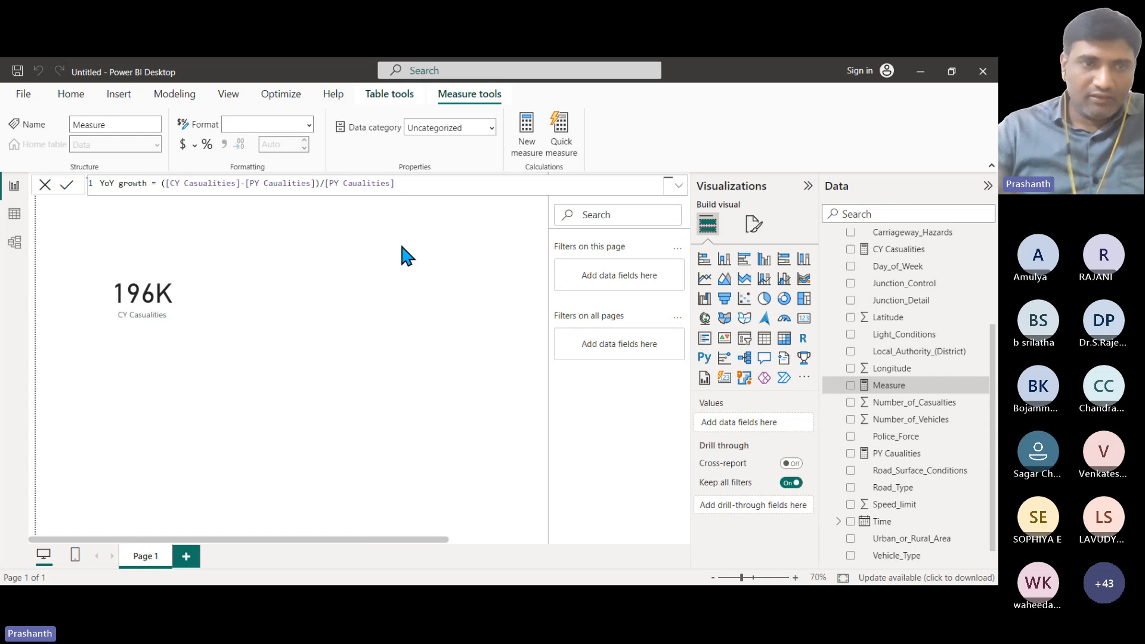
key("Return")
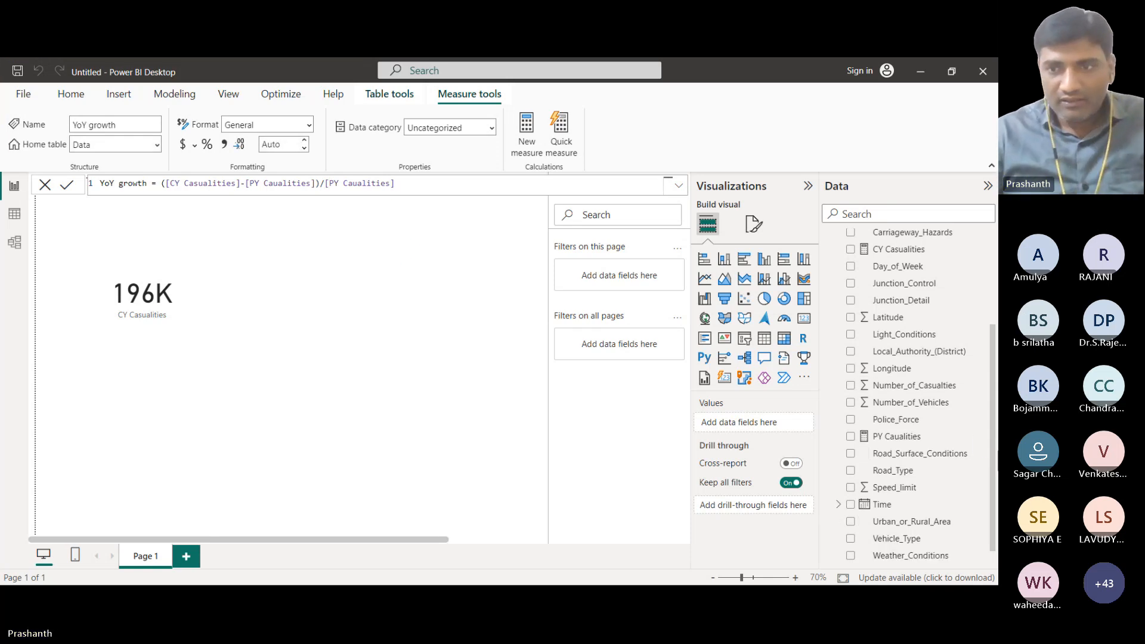
Add a new card beside the CY Casualities card and fill it with the YoY growth measure.
scroll(945, 365, "down", 1)
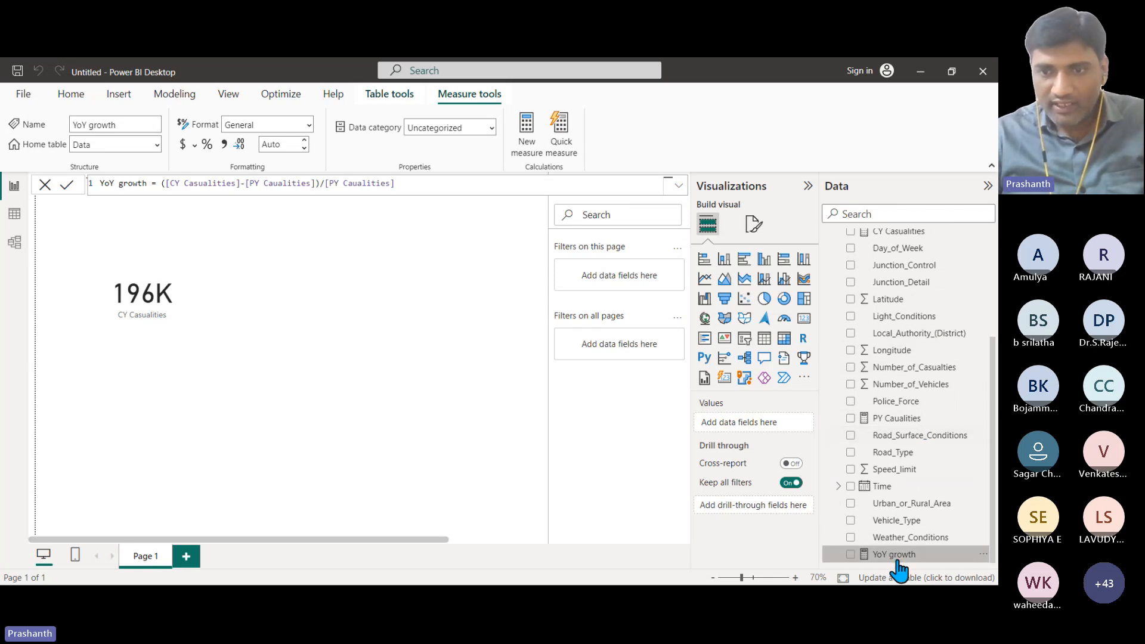
left_click(256, 366)
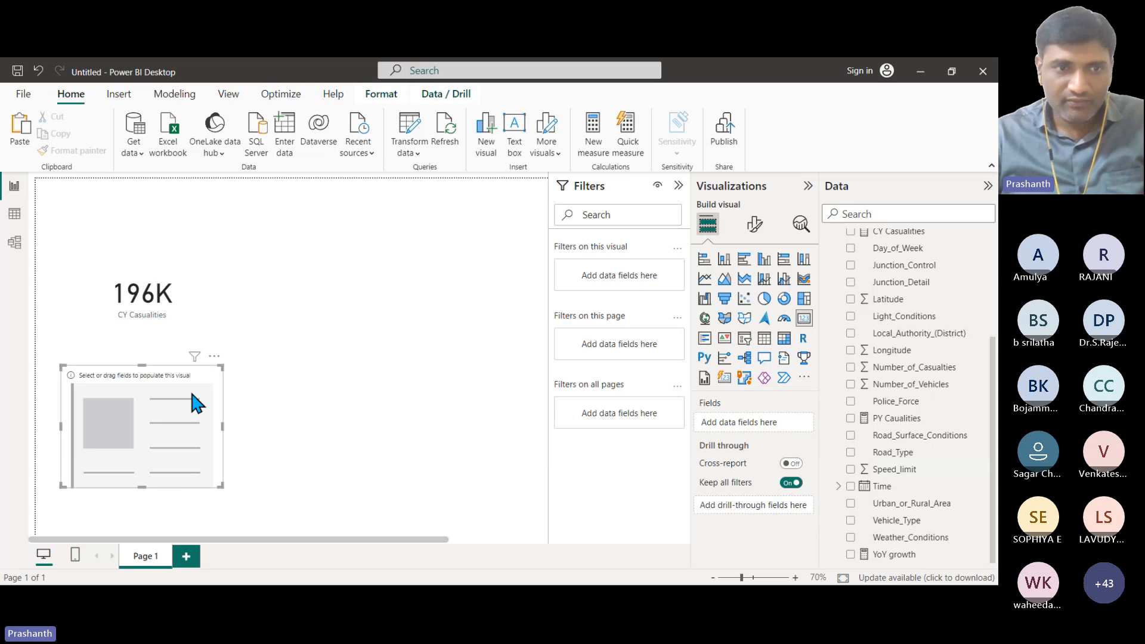
left_click_drag(190, 388, 437, 286)
left_click_drag(900, 566, 768, 424)
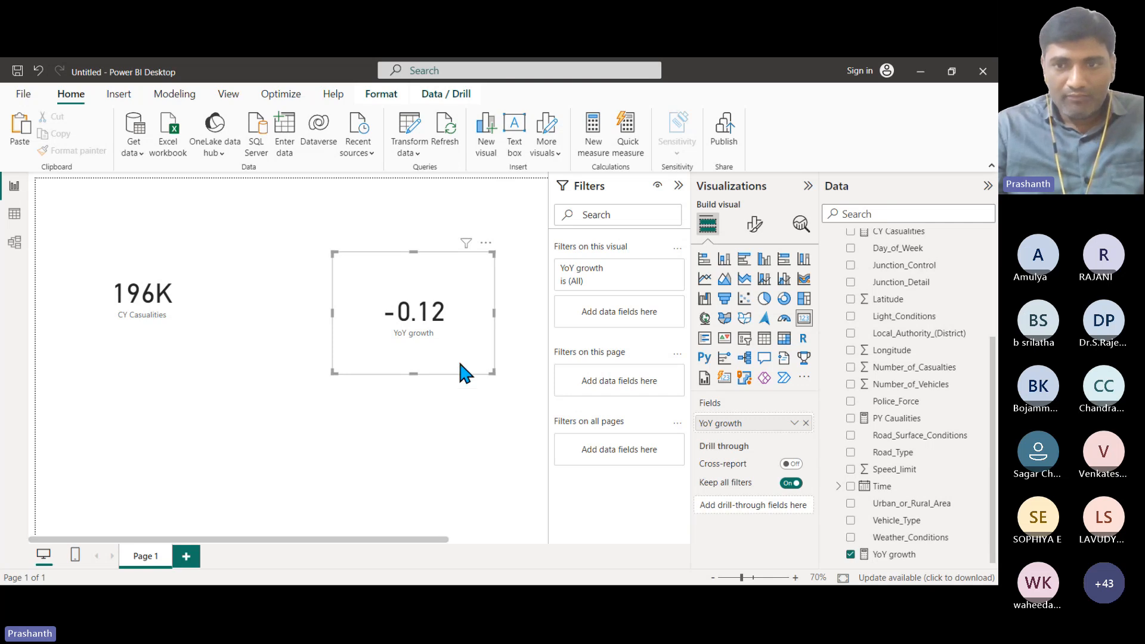
Format the YoY growth measure as a percentage and shrink its card to fit closely around the value.
left_click(894, 555)
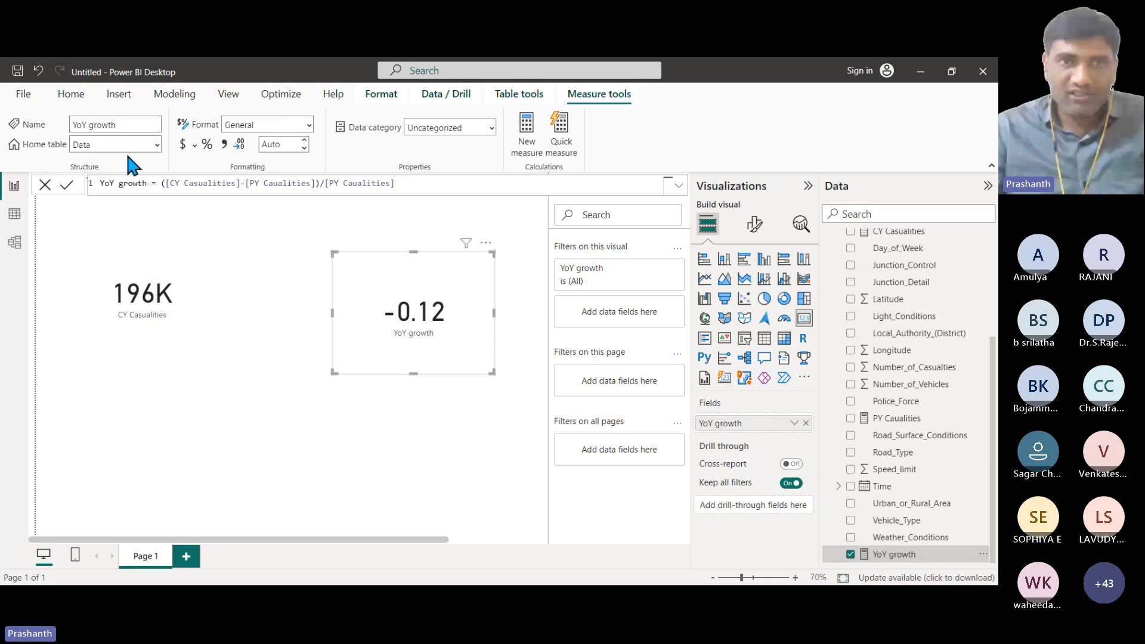
left_click(207, 145)
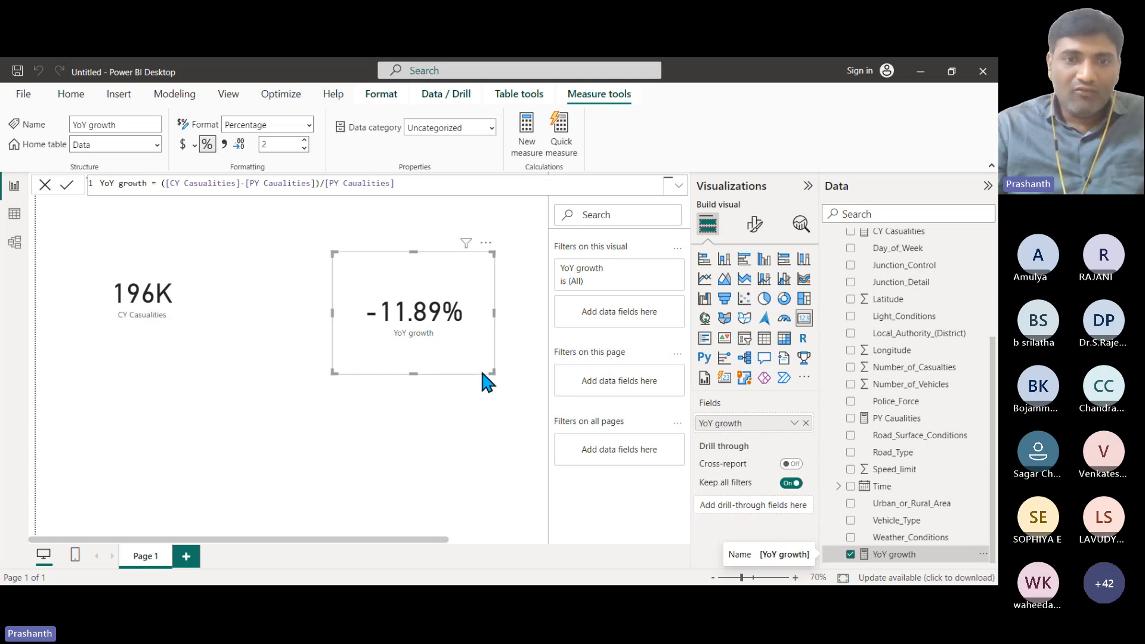
left_click_drag(492, 371, 443, 314)
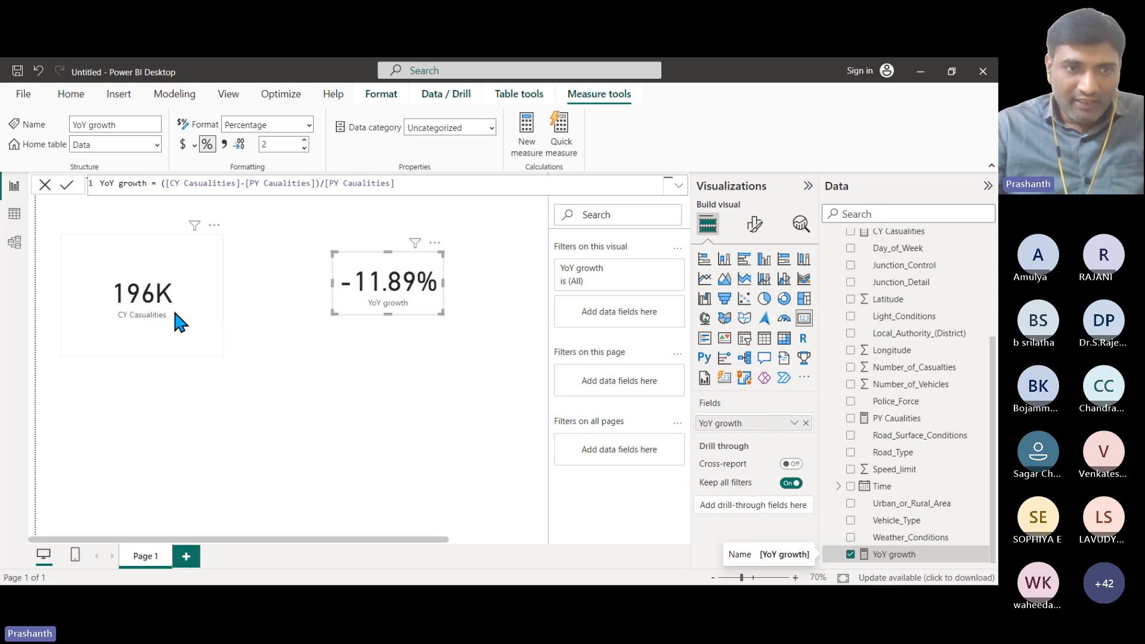
Move the CY Casualities card up, place the YoY growth card directly beneath its value, and keep only the Filters pane collapsed.
left_click(187, 299)
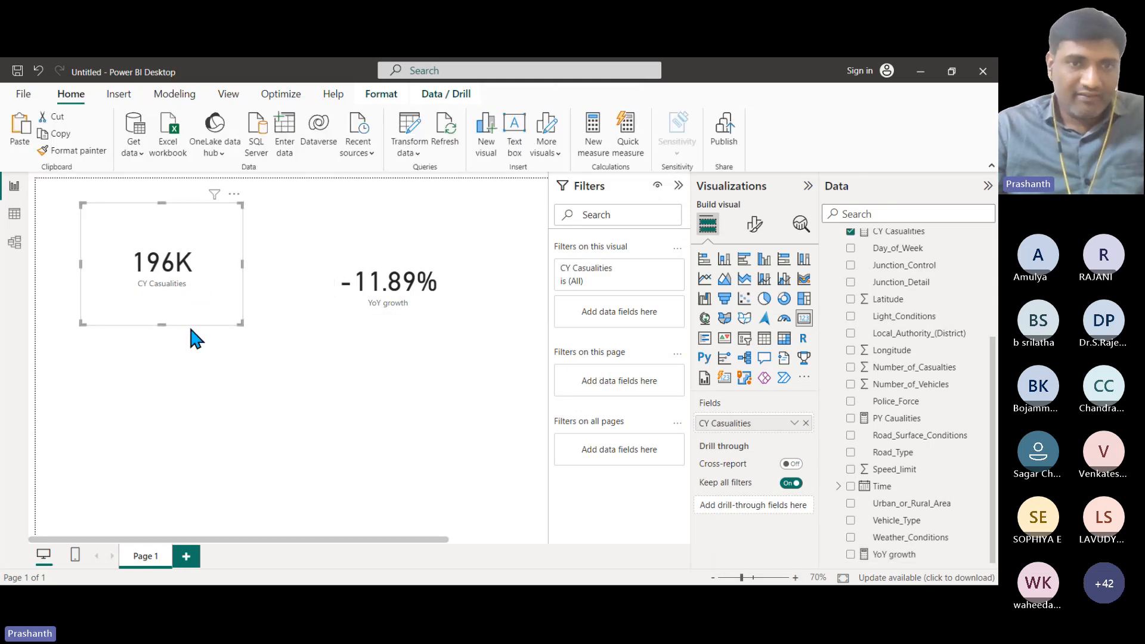
left_click(388, 305)
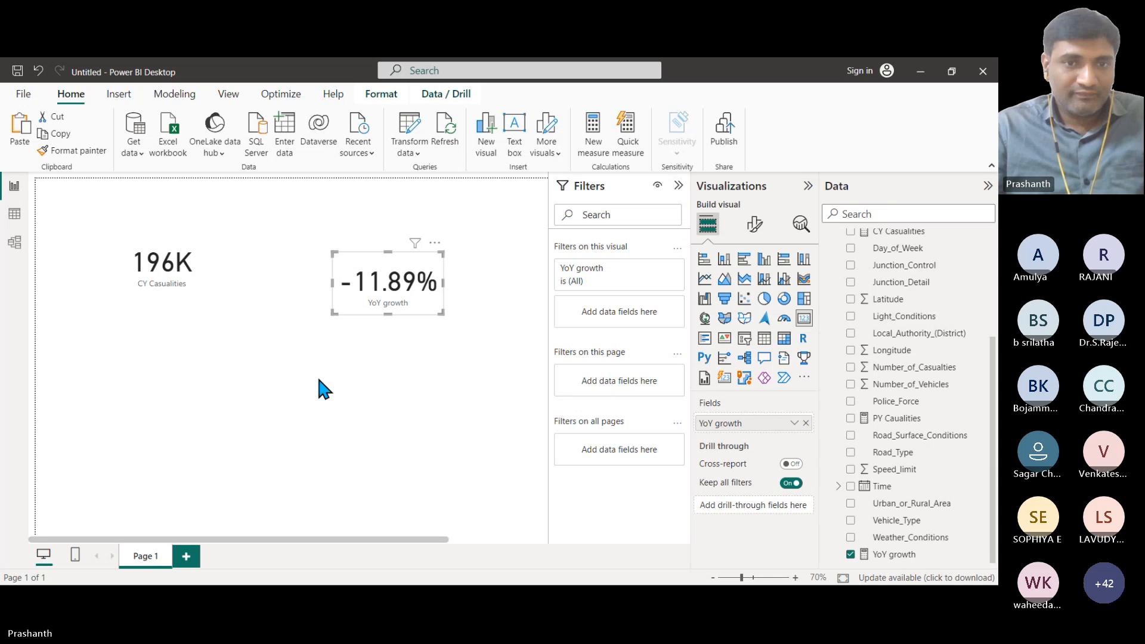
left_click(678, 185)
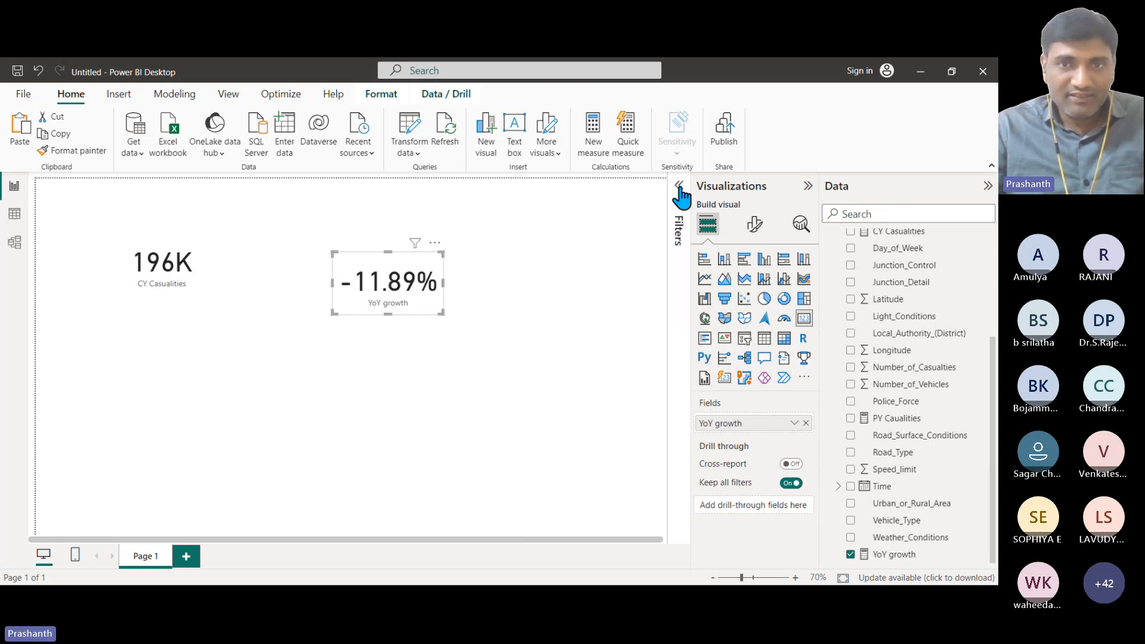
left_click(807, 186)
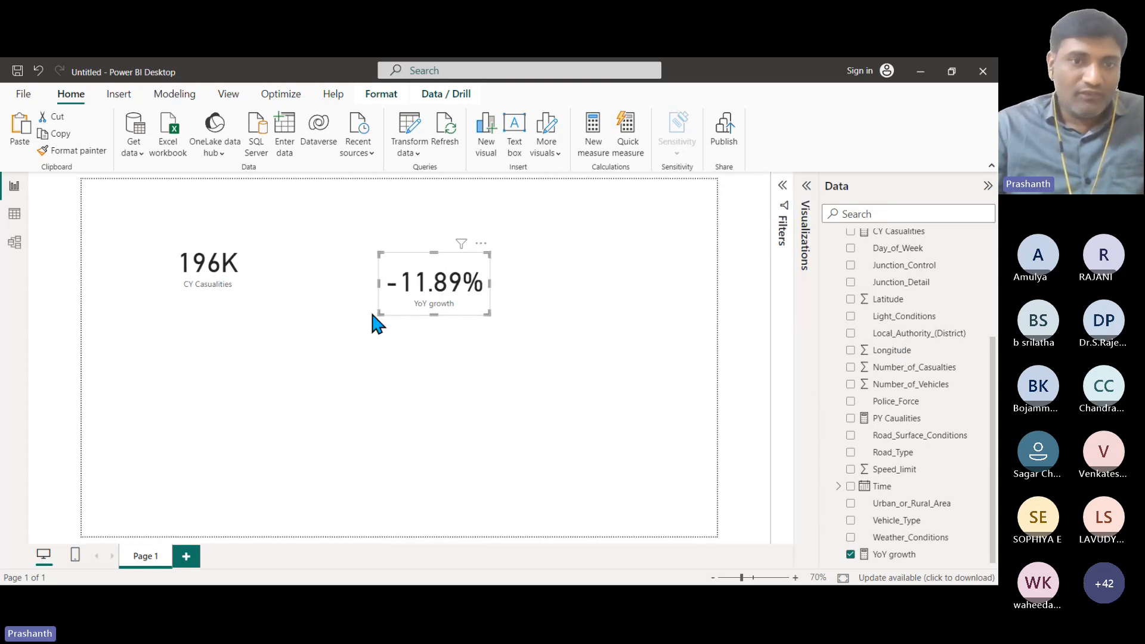
left_click_drag(432, 301, 212, 335)
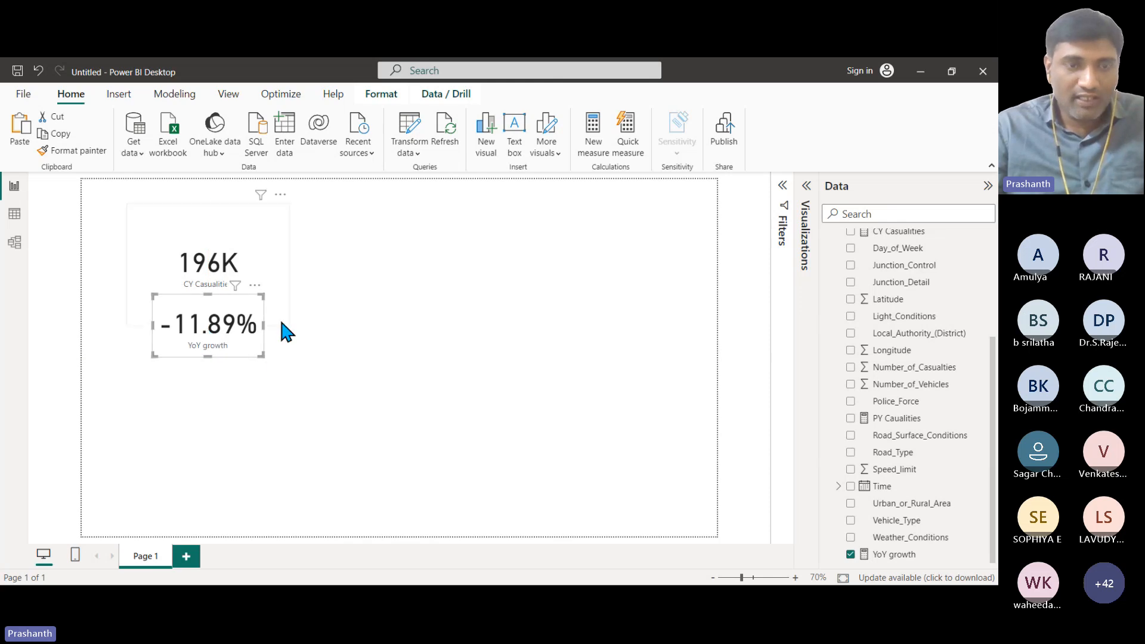
left_click(595, 470)
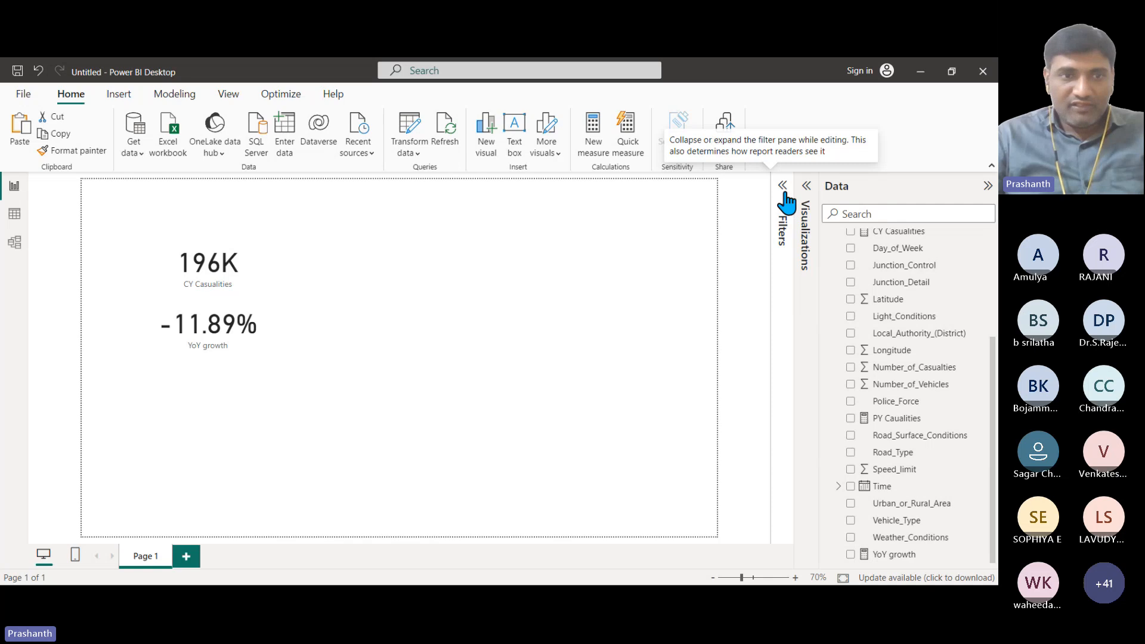
left_click(806, 197)
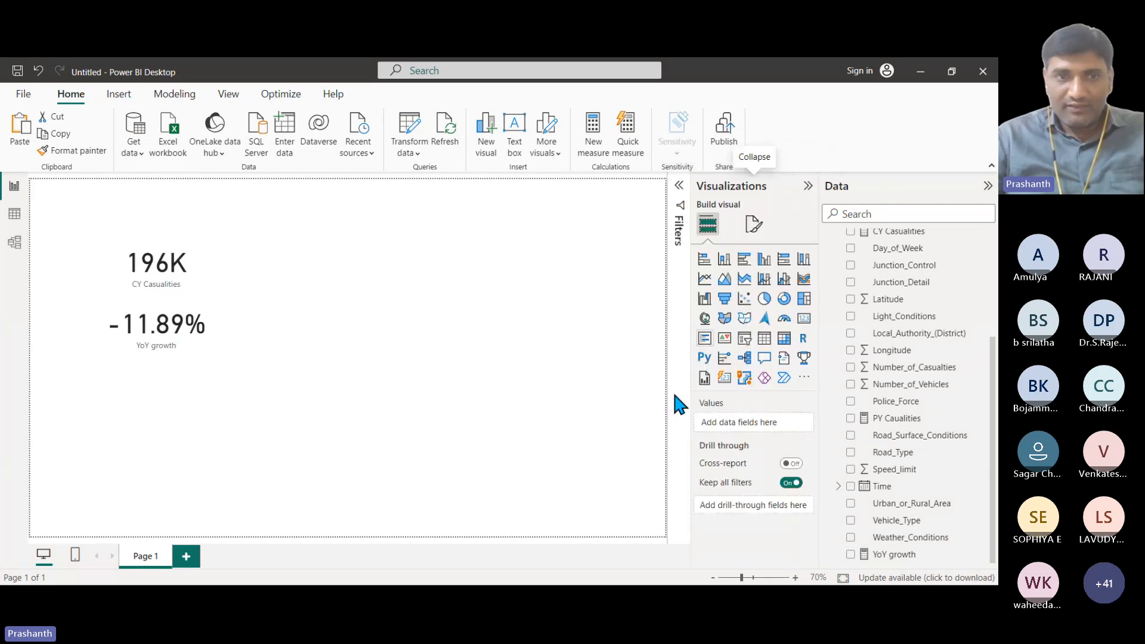
double_click(558, 293)
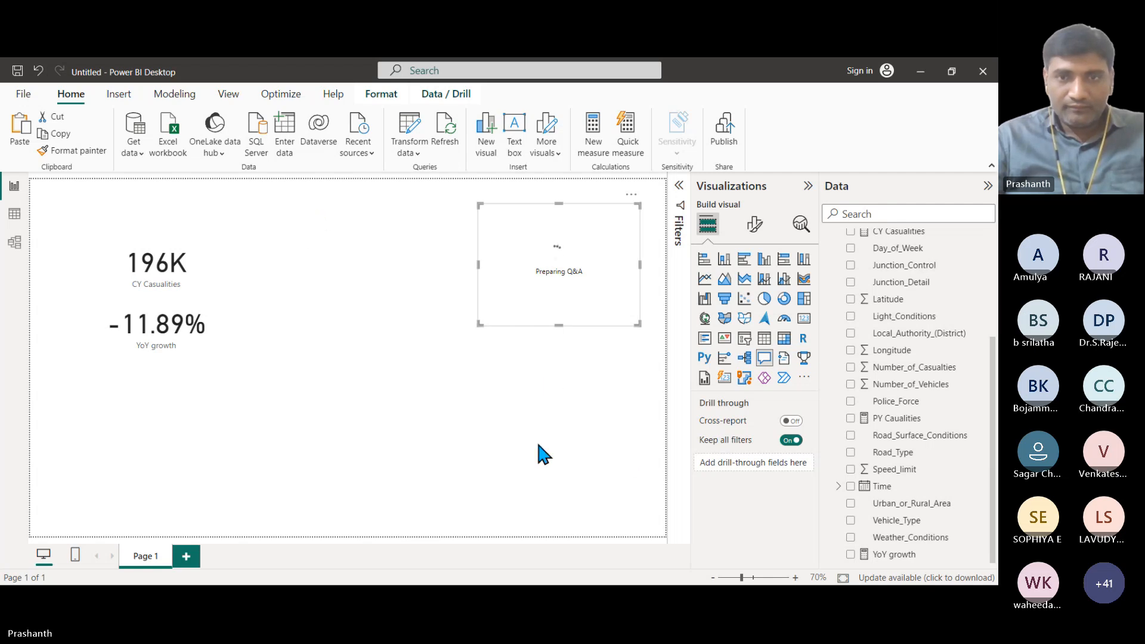
left_click(599, 289)
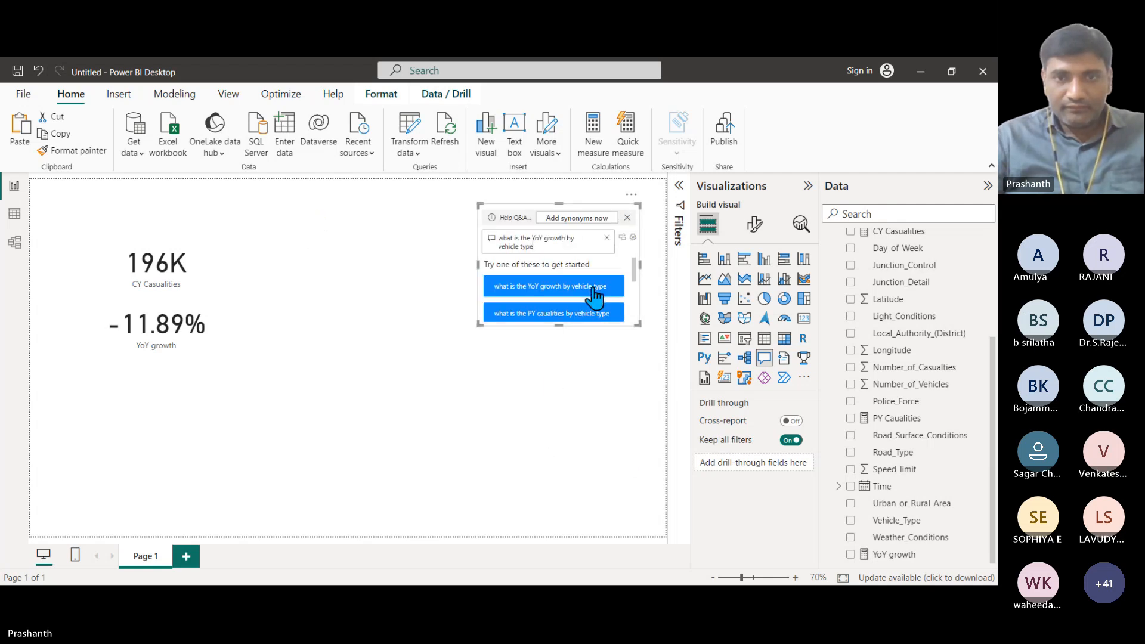
left_click(631, 194)
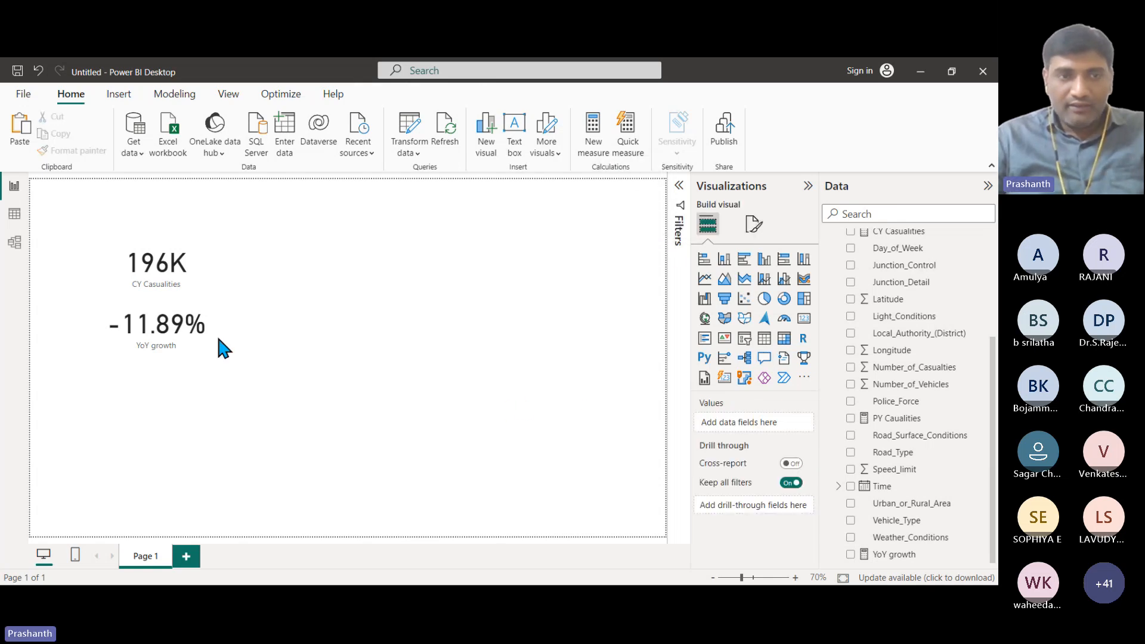
Delete the CY Casualities and YoY growth cards from the report page.
left_click(164, 273)
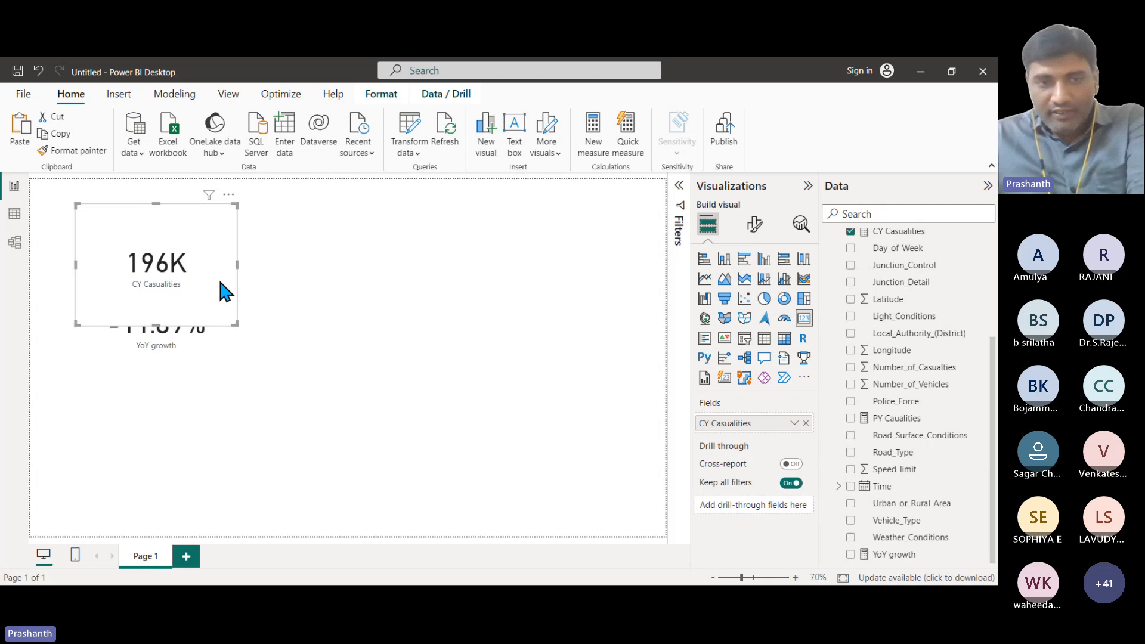
key("Delete")
left_click(179, 334)
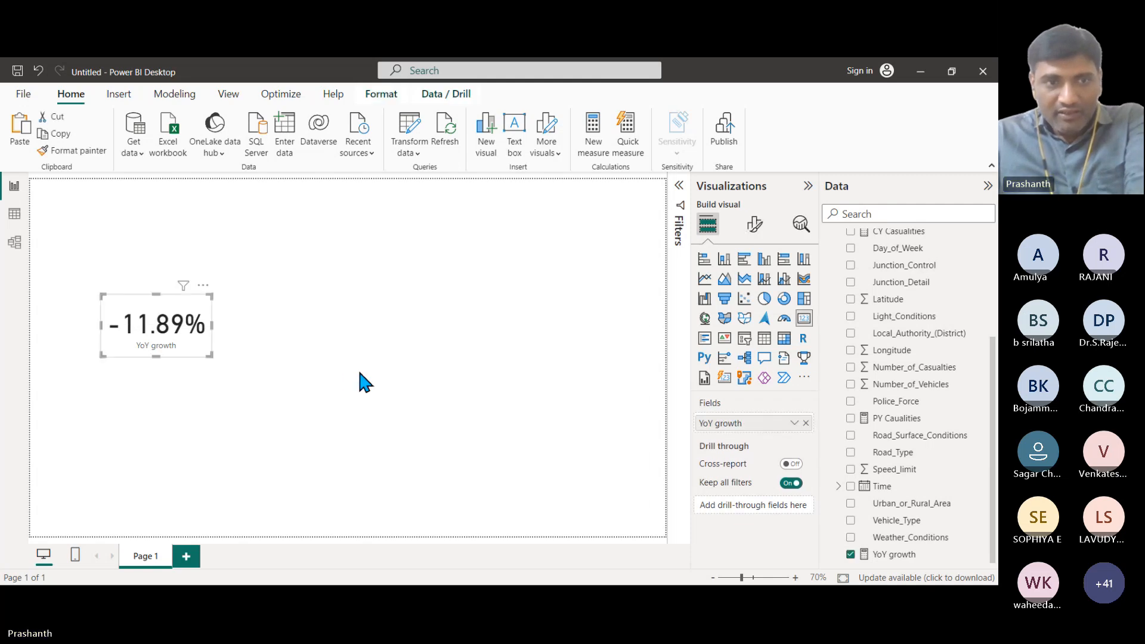
key("Delete")
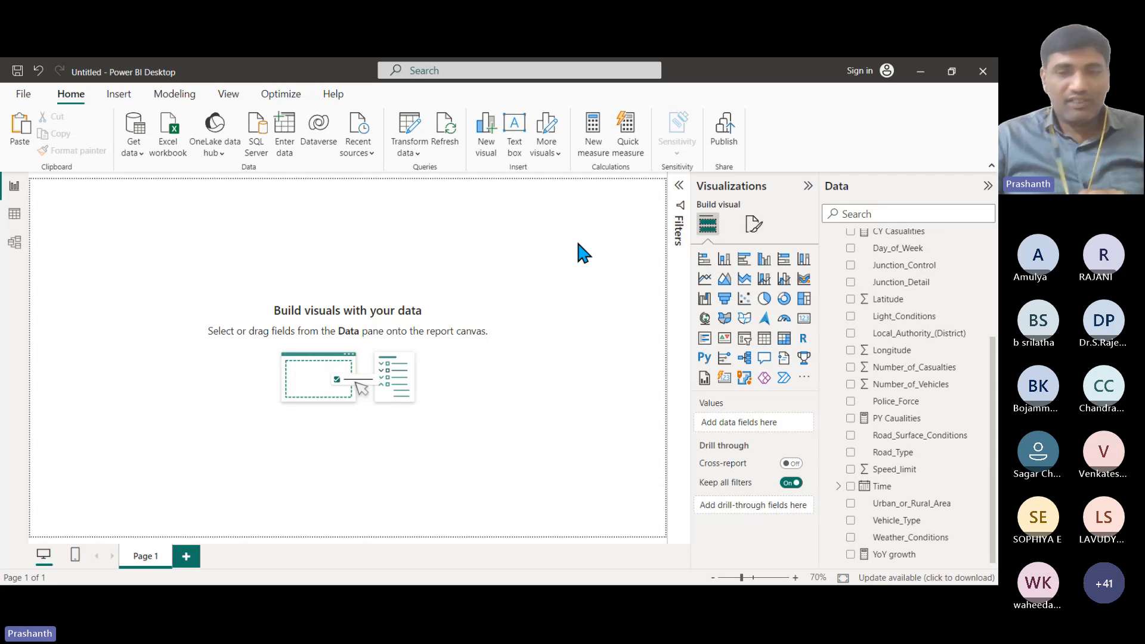
Set the canvas background to the image Background For Power BI Project with 26% transparency.
left_click(753, 225)
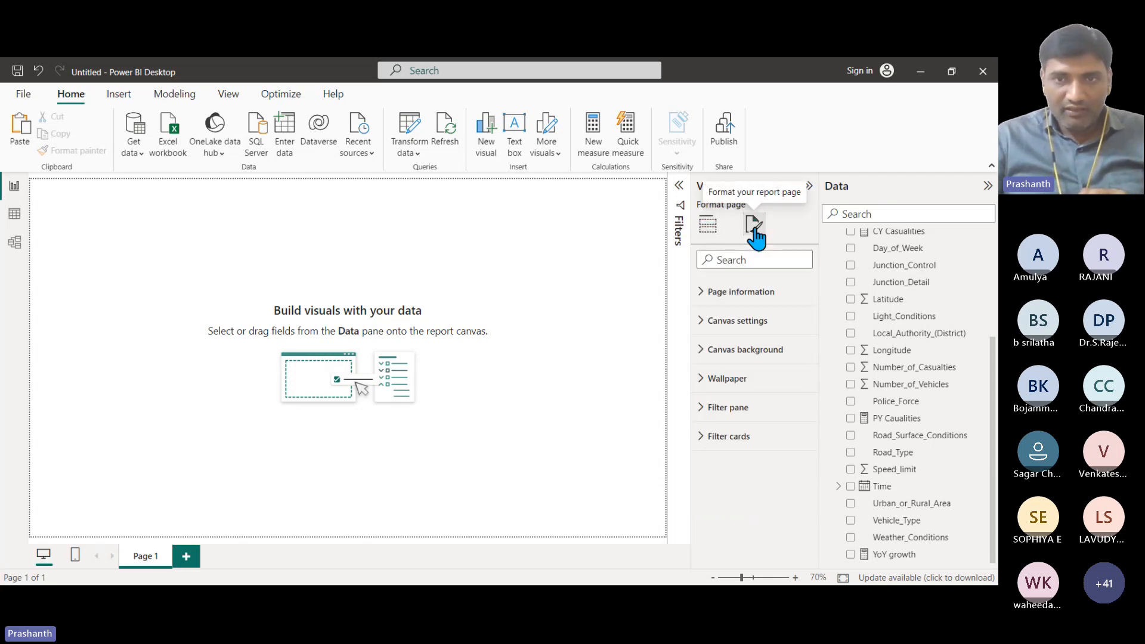
left_click(702, 352)
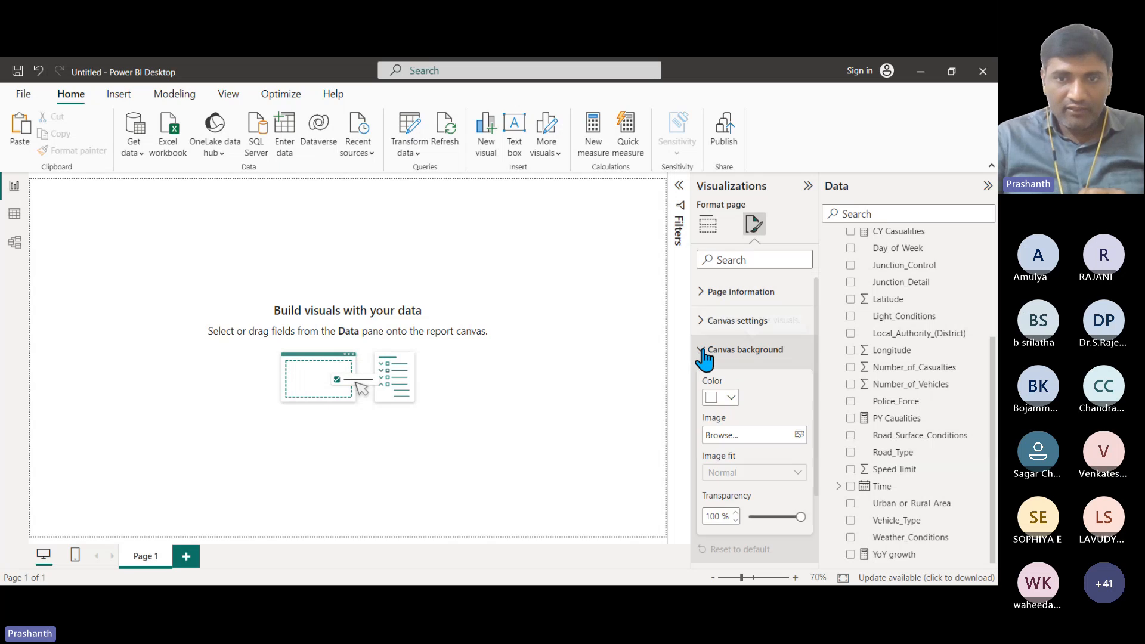
left_click(799, 436)
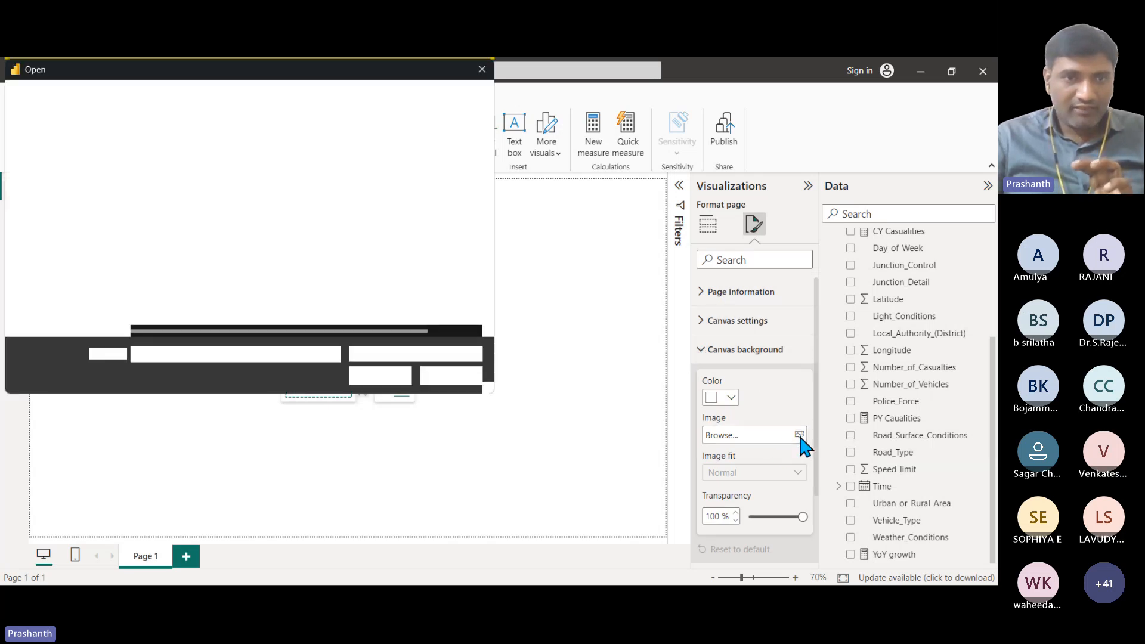
left_click(248, 192)
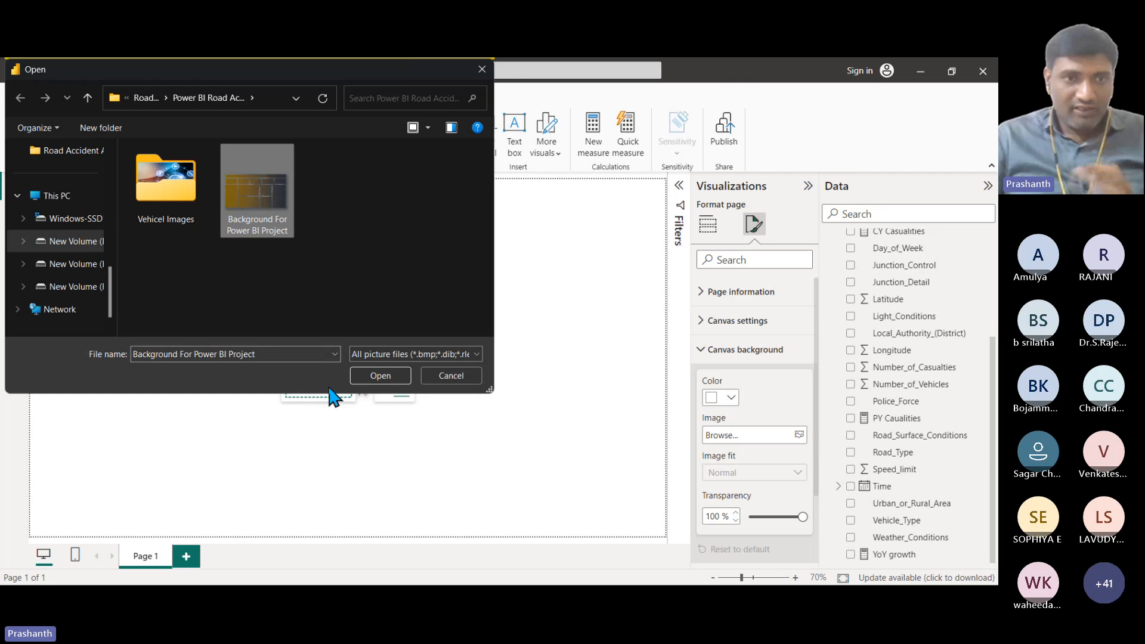
left_click(380, 377)
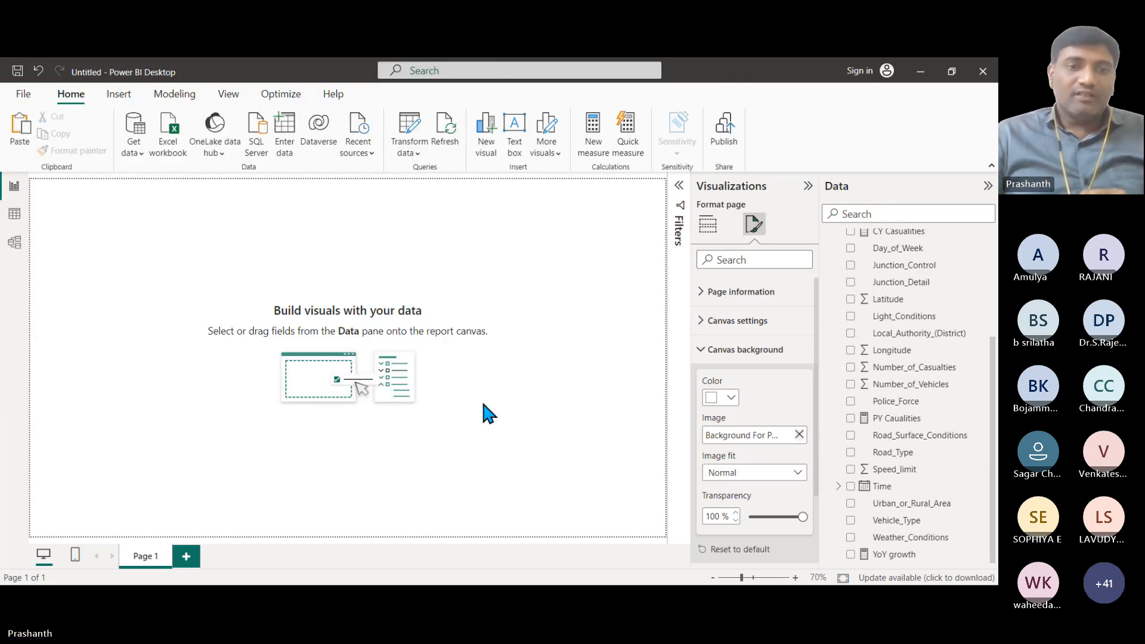
left_click_drag(801, 517, 761, 519)
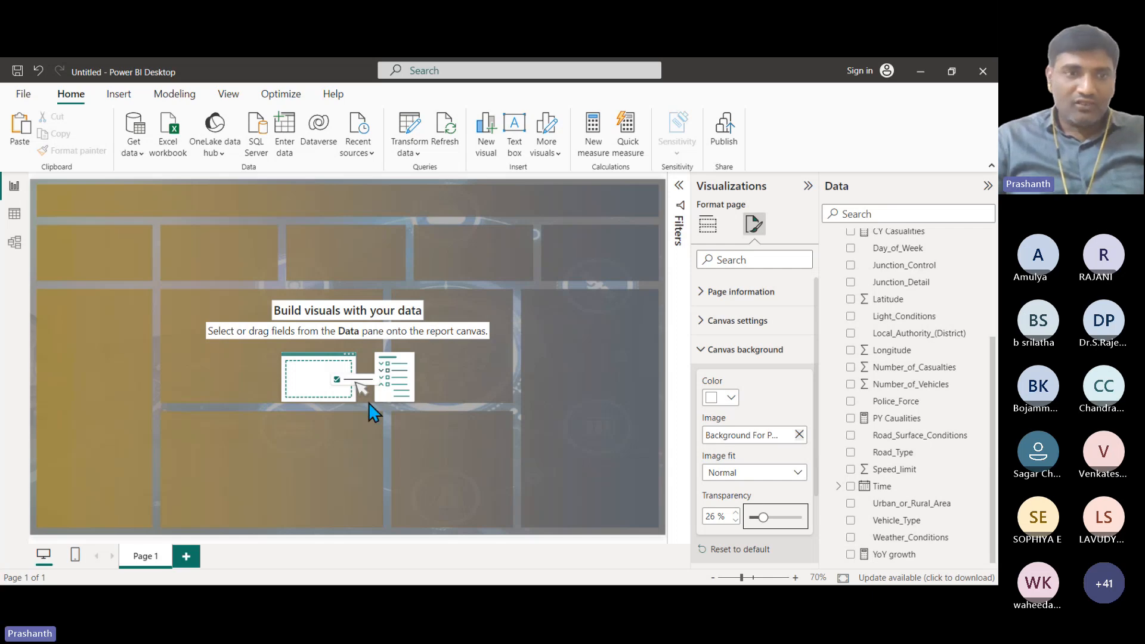
Add a new card to the page and fill it with the CY Casualities measure.
left_click(88, 248)
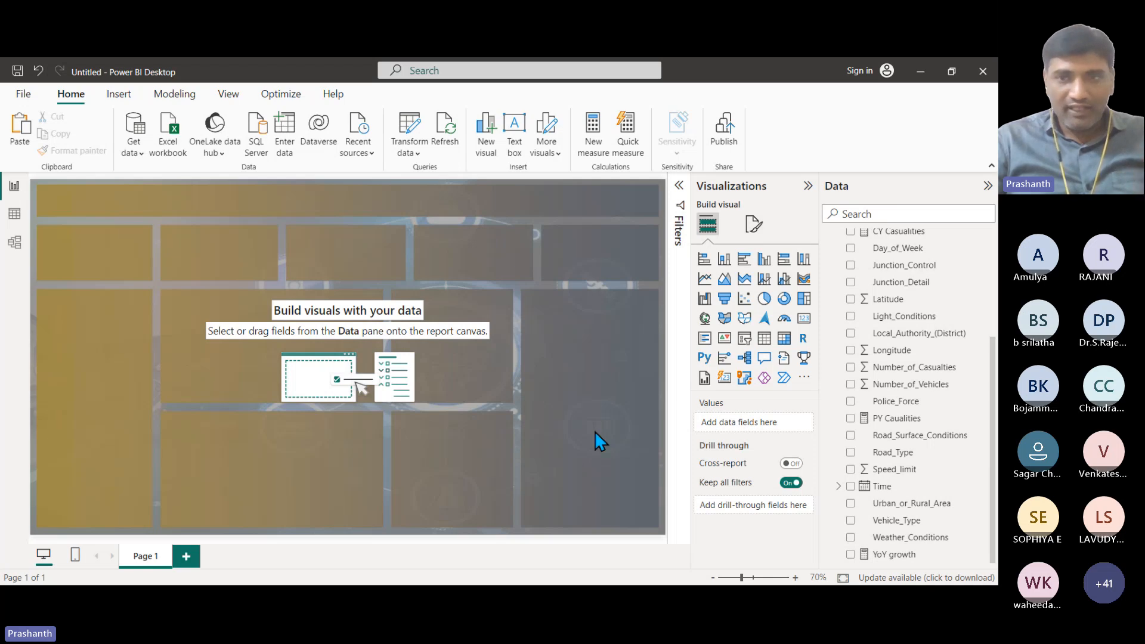
left_click(806, 322)
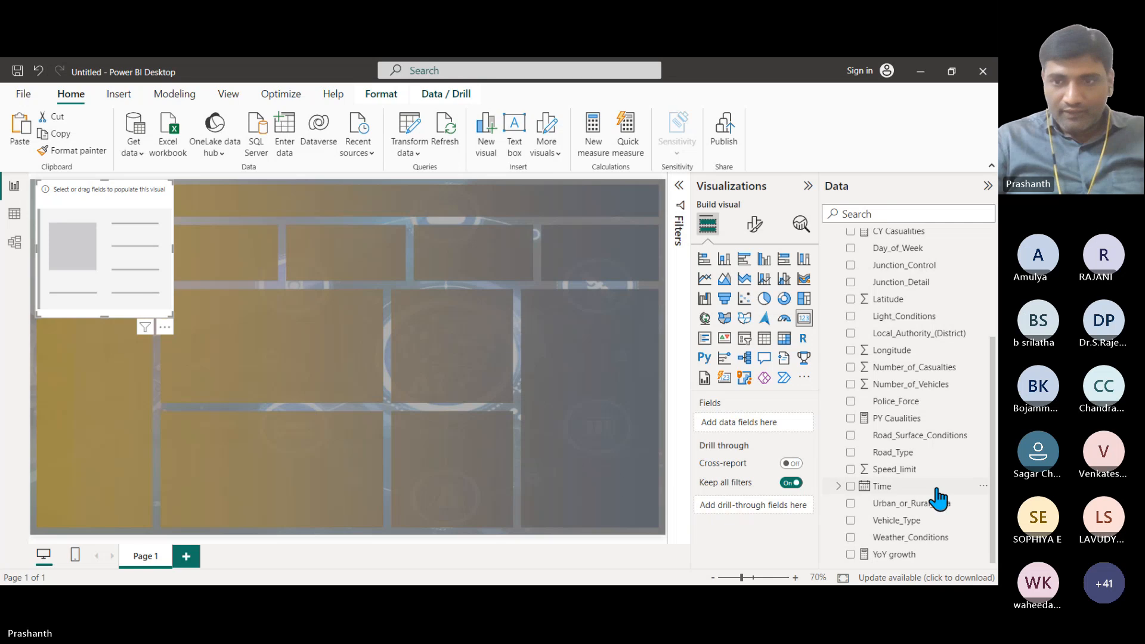
scroll(910, 359, "up", 2)
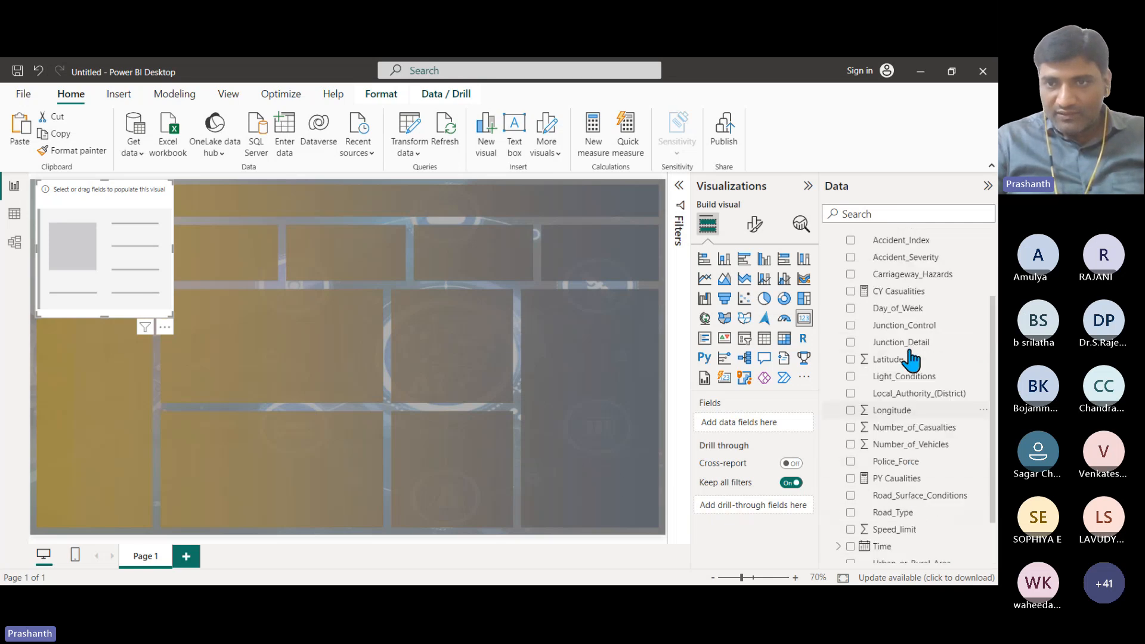
left_click_drag(907, 302, 778, 441)
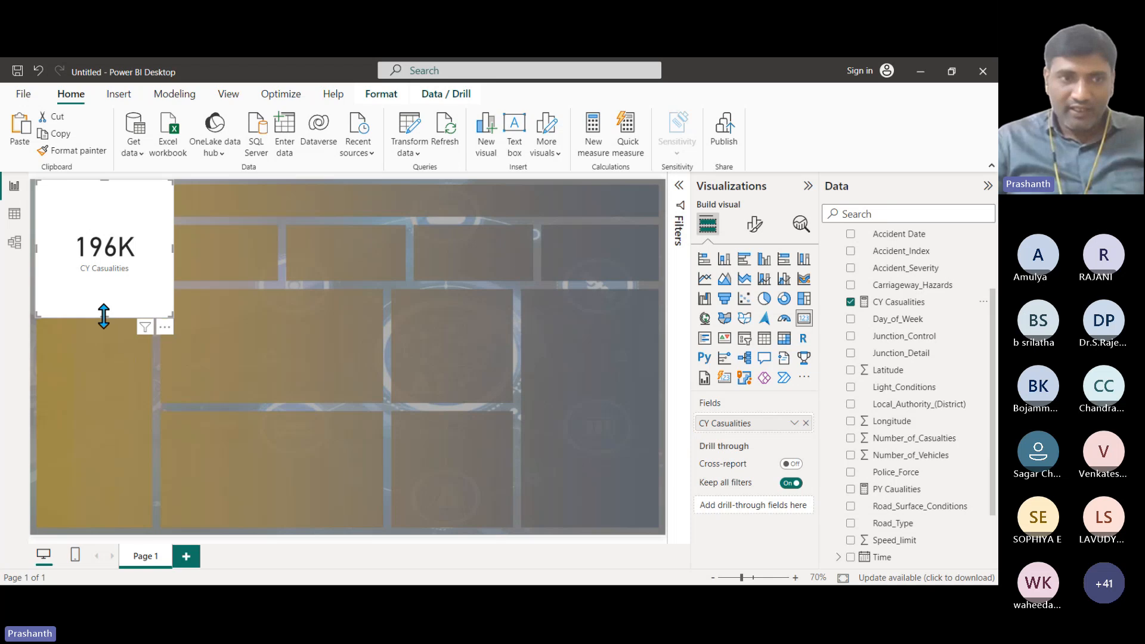
Move the CY Casualities card onto the first tile under the header banner and shrink it to the tile's width and upper part.
left_click_drag(113, 302, 120, 337)
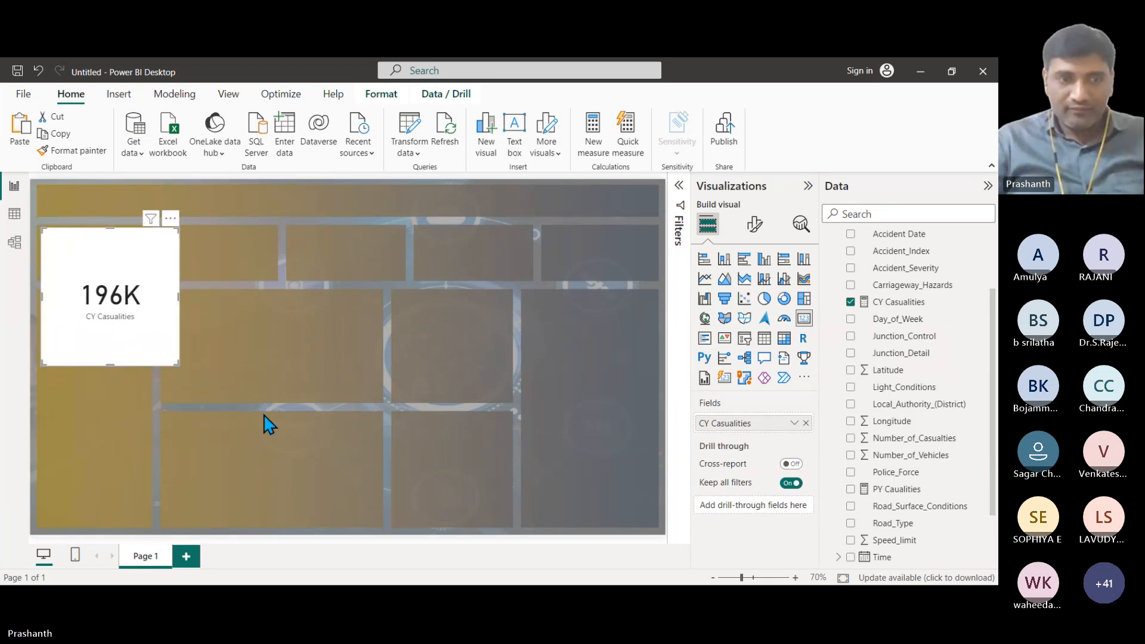
scroll(268, 423, "up", 2)
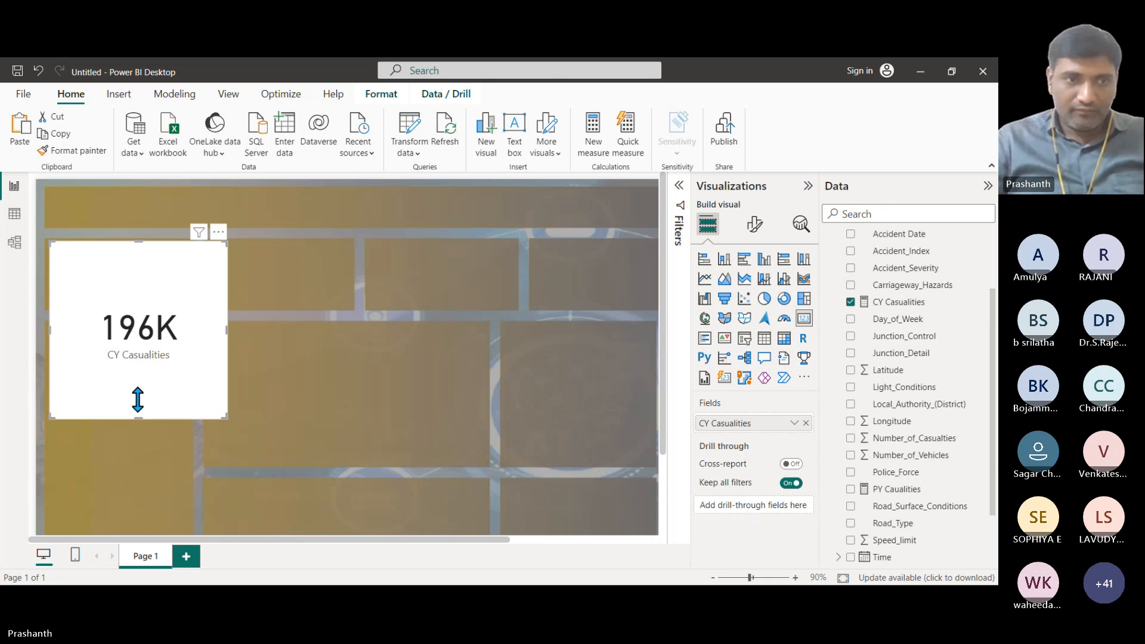
left_click_drag(138, 419, 188, 268)
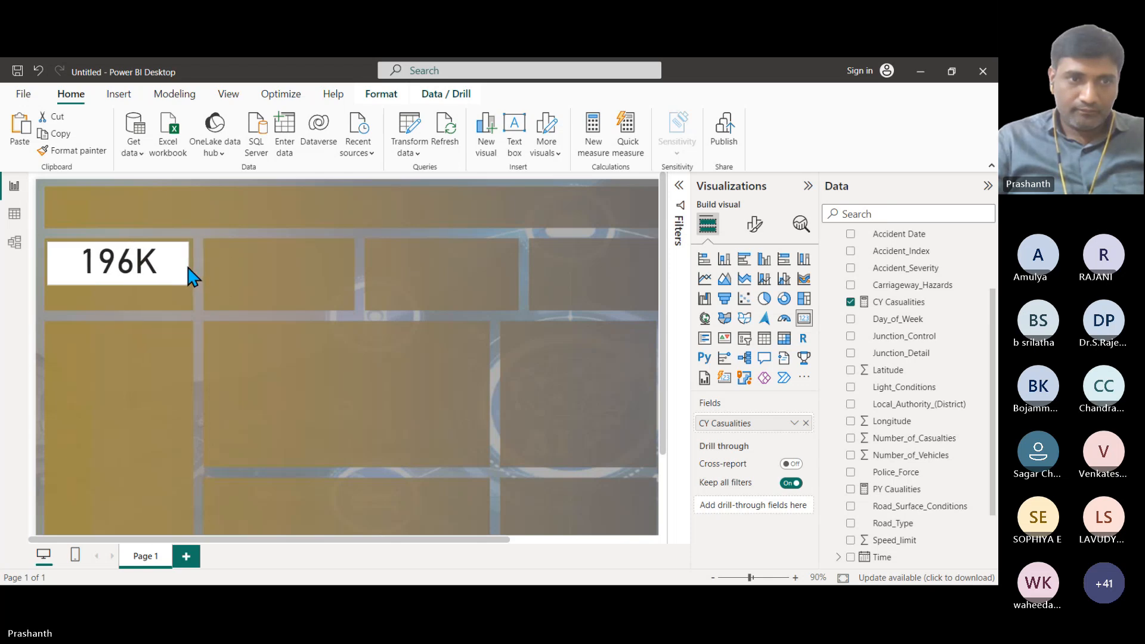
left_click_drag(189, 268, 188, 268)
Duplicate the CY Casualities card, place the copy directly beneath it, and replace its field with the YoY growth measure.
scroll(930, 499, "down", 2)
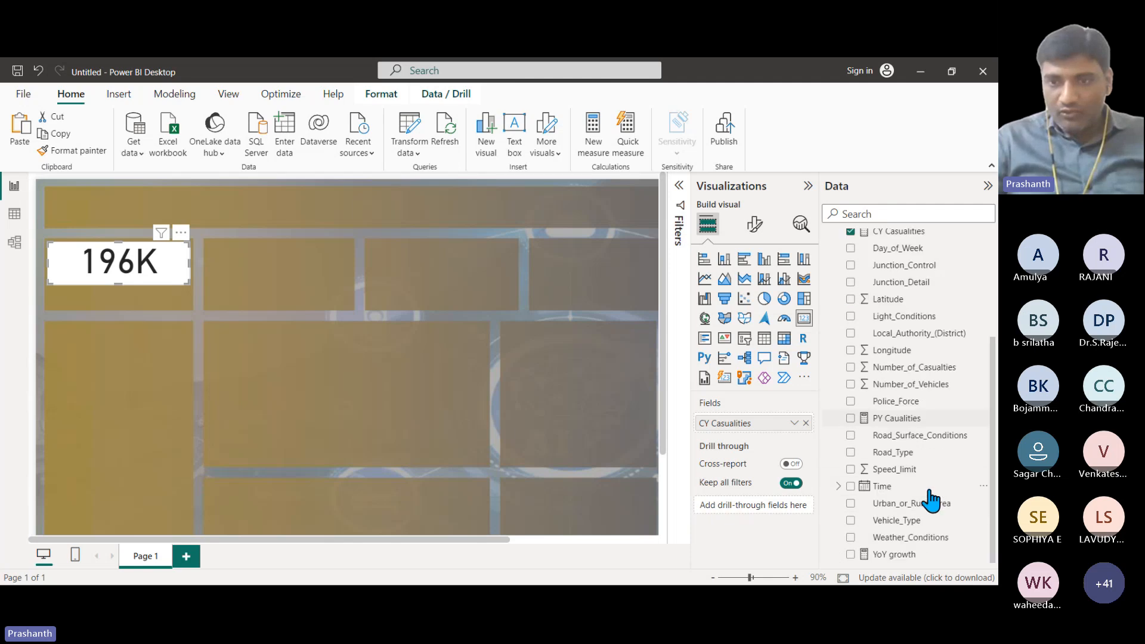
left_click(910, 558)
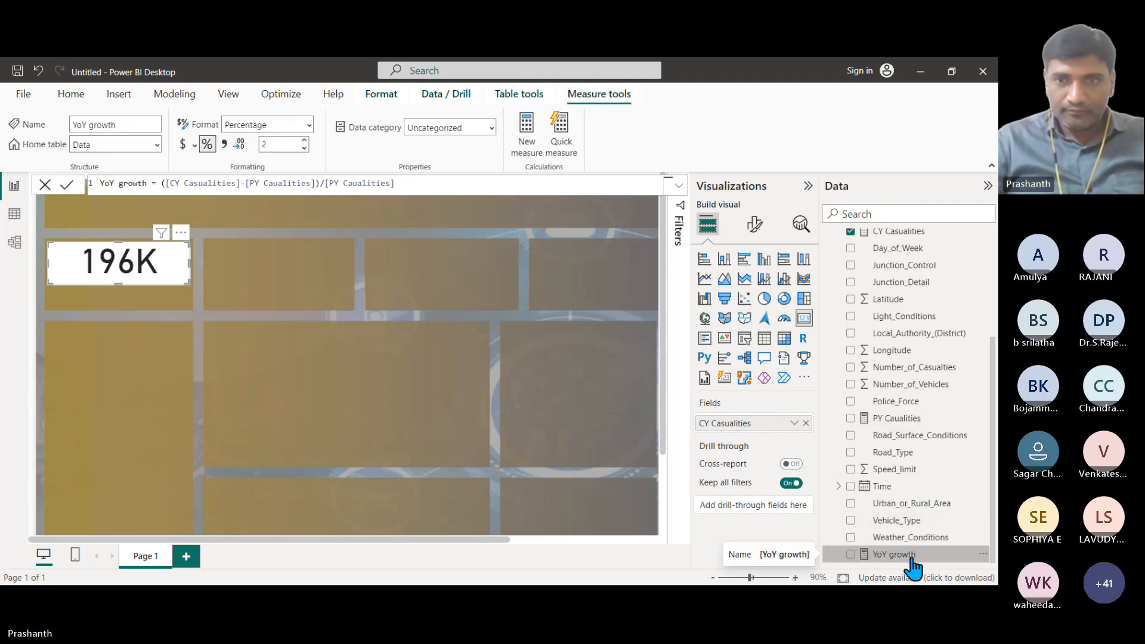
left_click(364, 357)
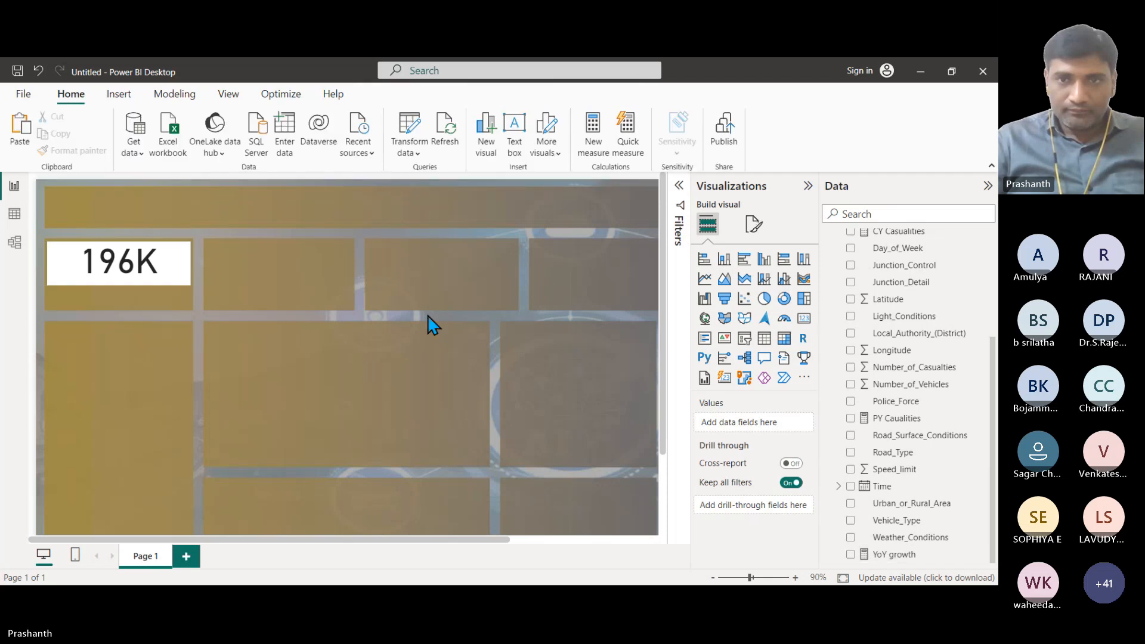
left_click(111, 269)
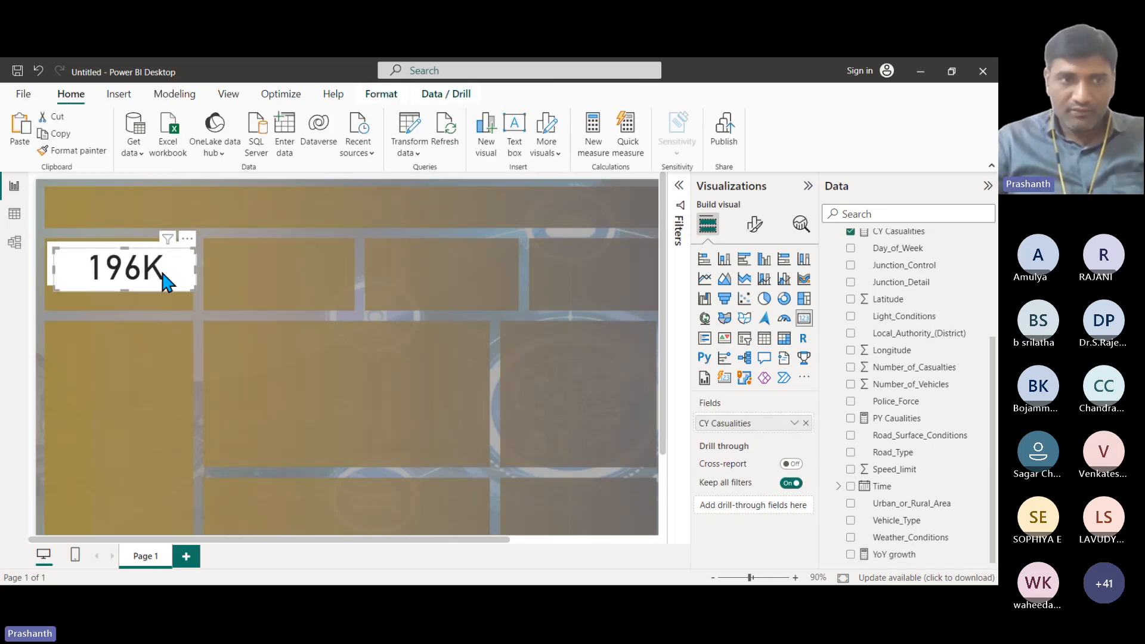
left_click_drag(162, 274, 156, 307)
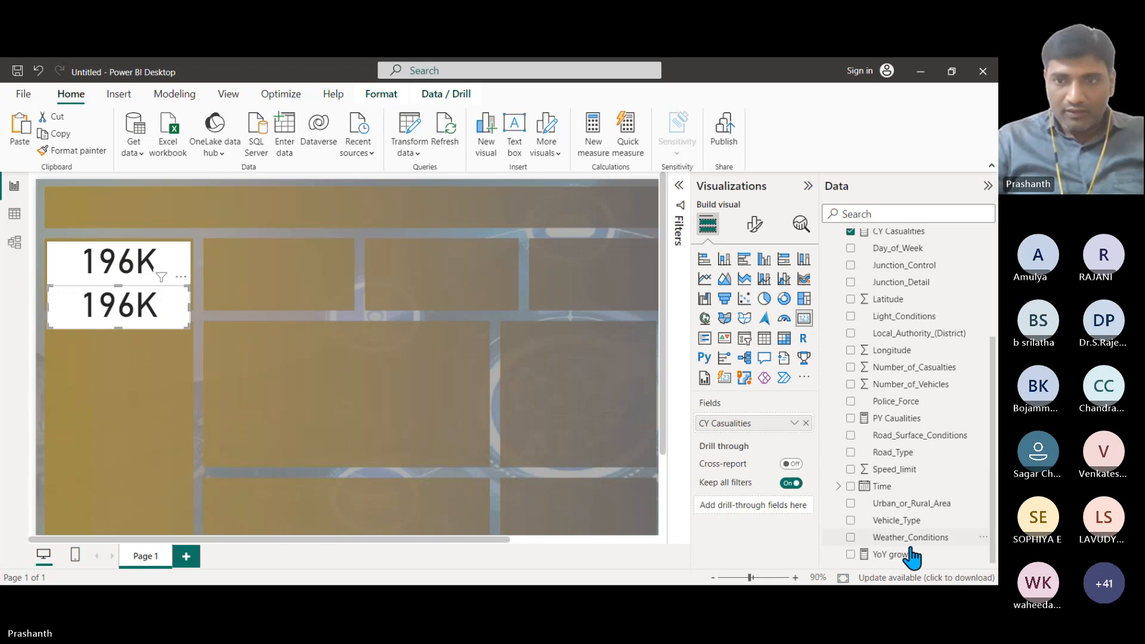
left_click_drag(903, 554, 775, 424)
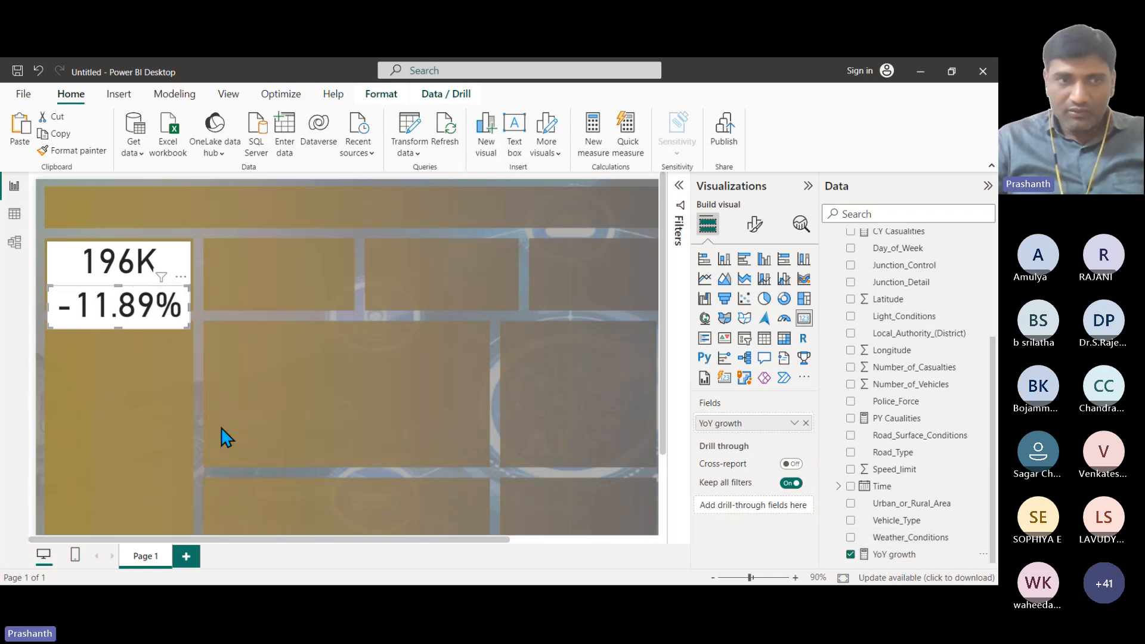
Set the callout value font size of the CY Casualities card to 30.
left_click(174, 271)
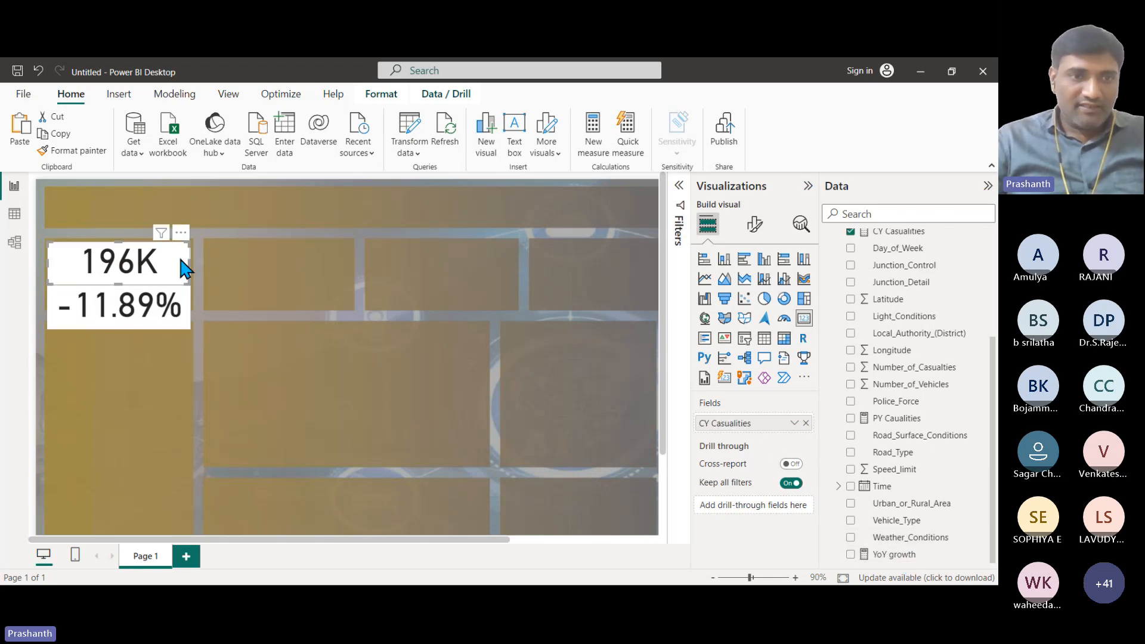
left_click(753, 227)
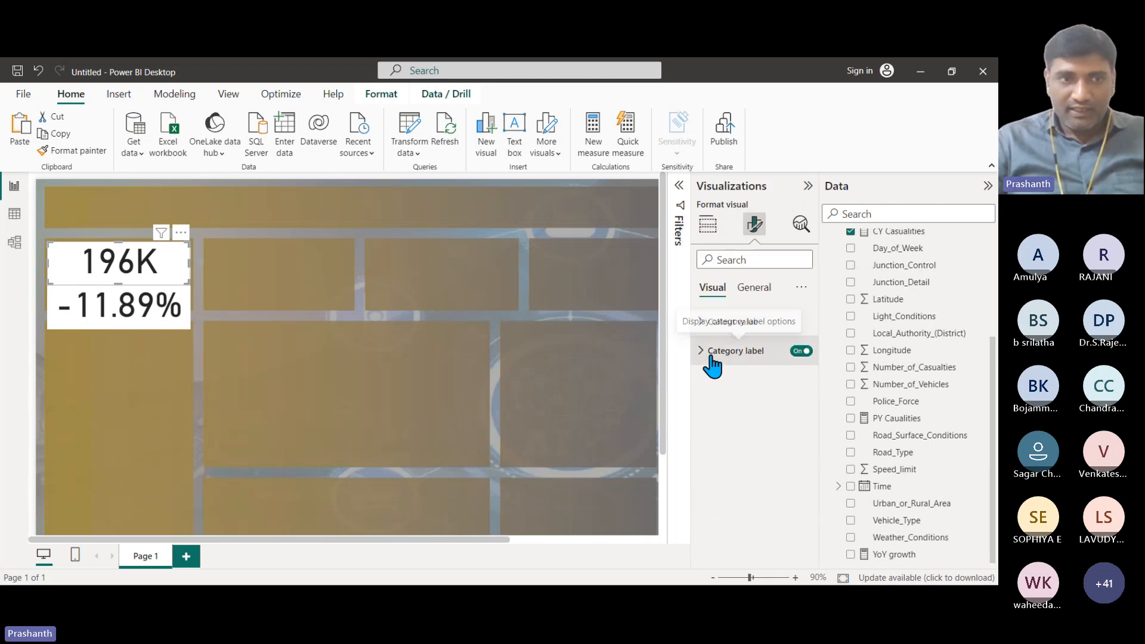
left_click(703, 322)
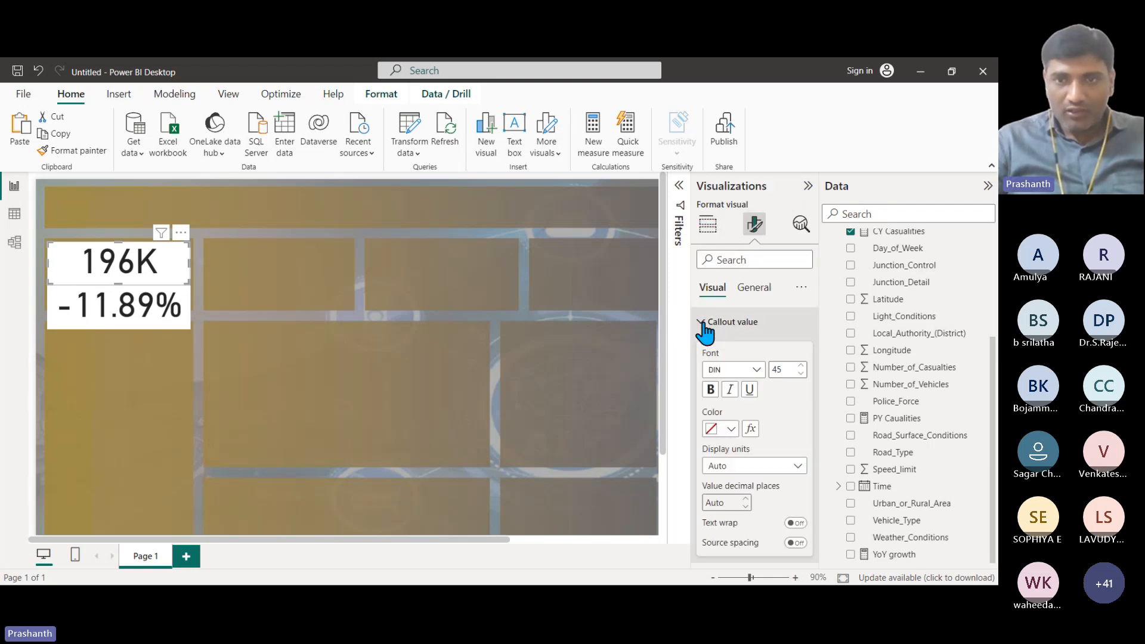
left_click(802, 374)
left_click(802, 374)
left_click(801, 374)
left_click(802, 374)
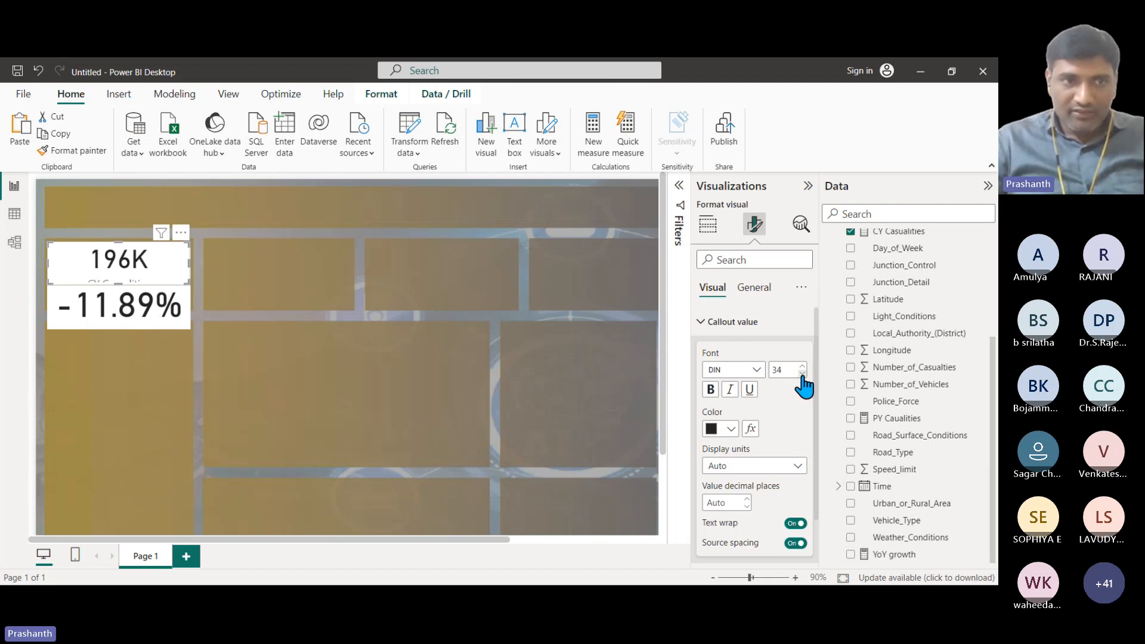
left_click(802, 374)
left_click(801, 373)
left_click(802, 374)
left_click(801, 374)
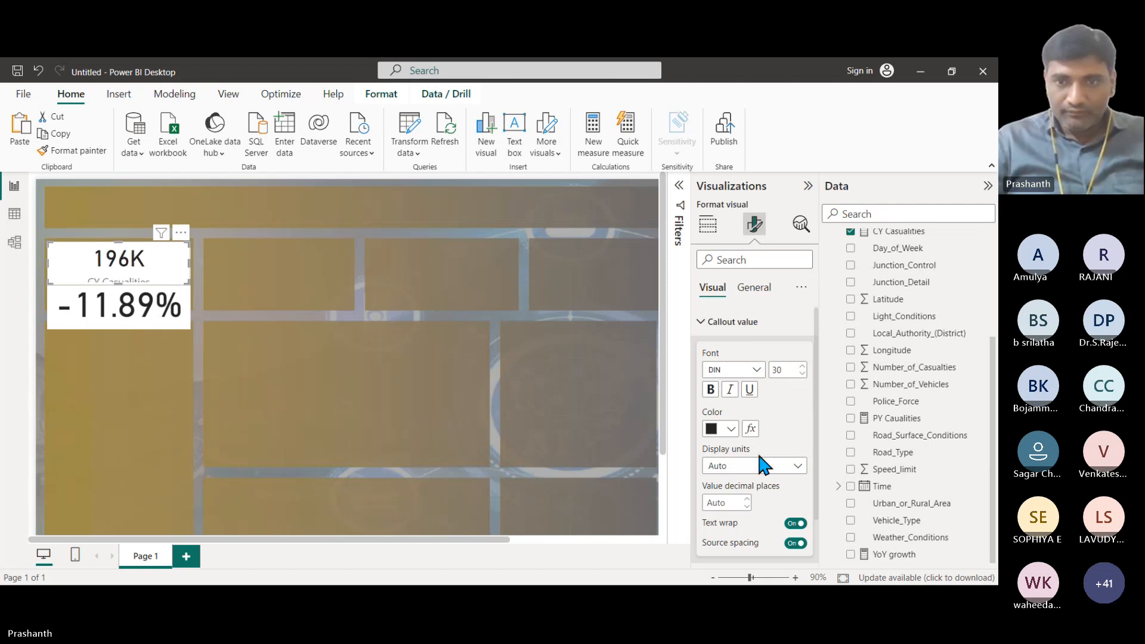
left_click(746, 317)
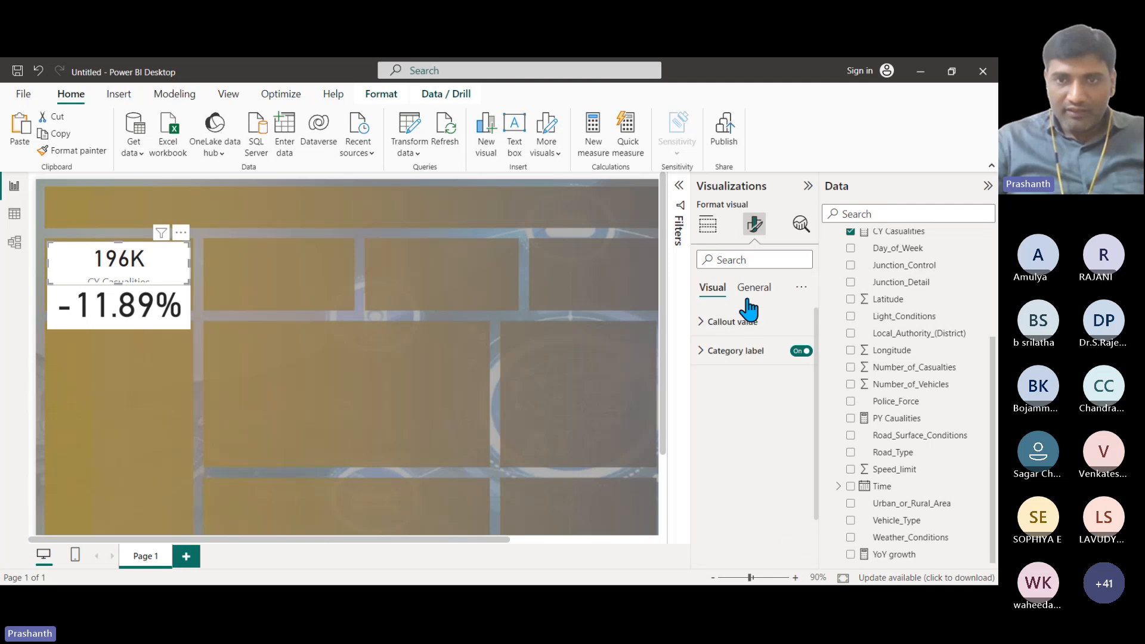
Turn off the background of the CY Casualities card.
left_click(752, 291)
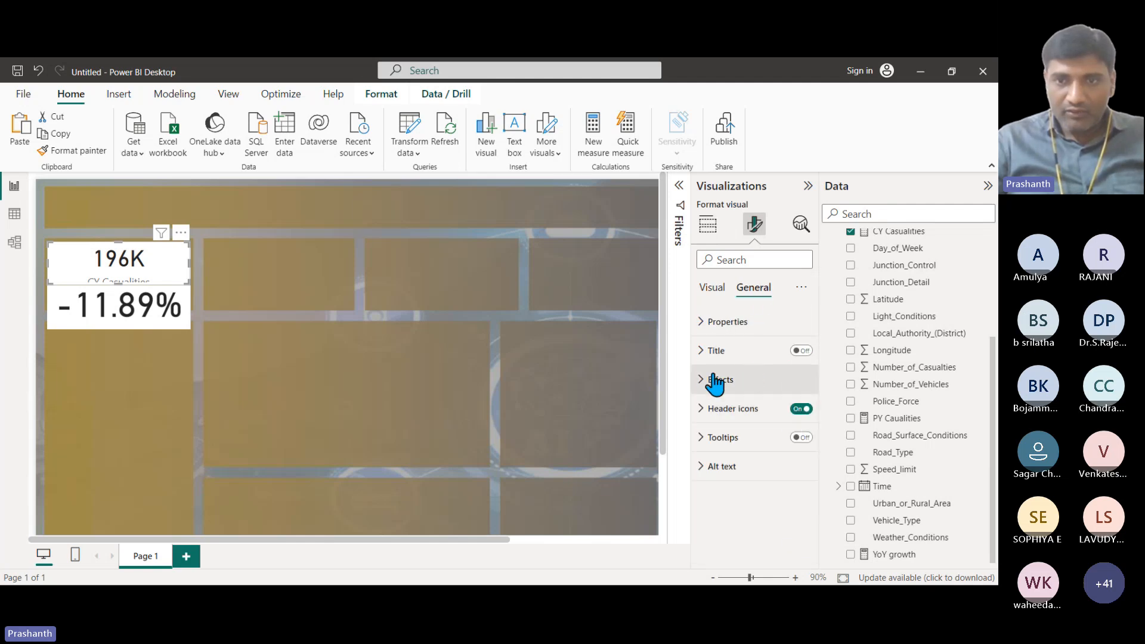
left_click(716, 380)
left_click(793, 414)
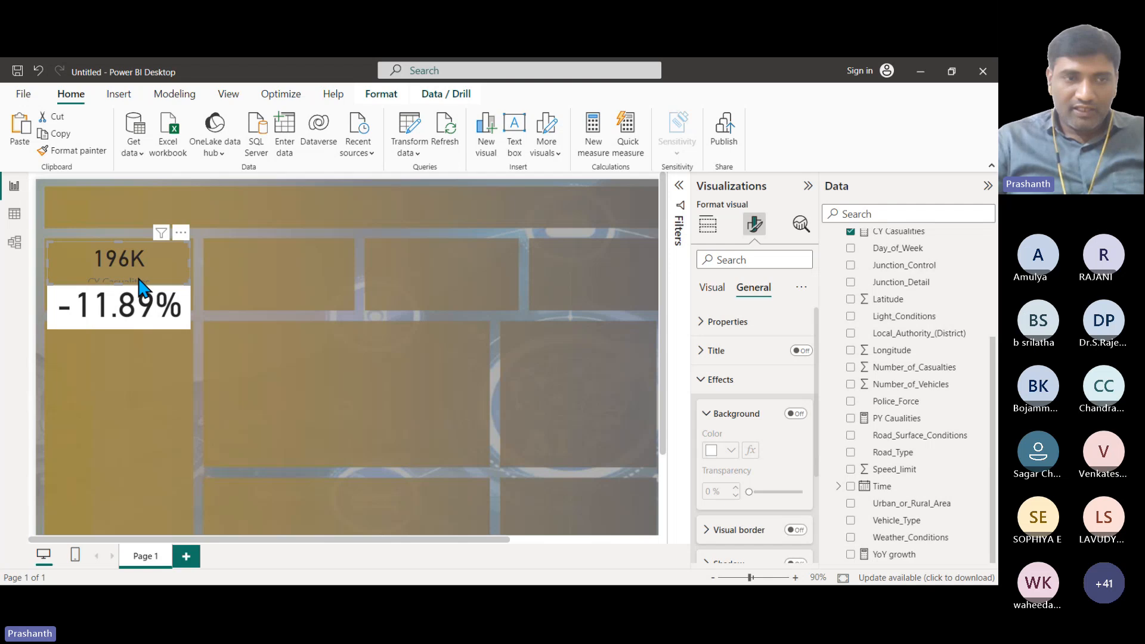
Keep the category label of the CY Casualities card enabled and set its font size to 8.
left_click(711, 288)
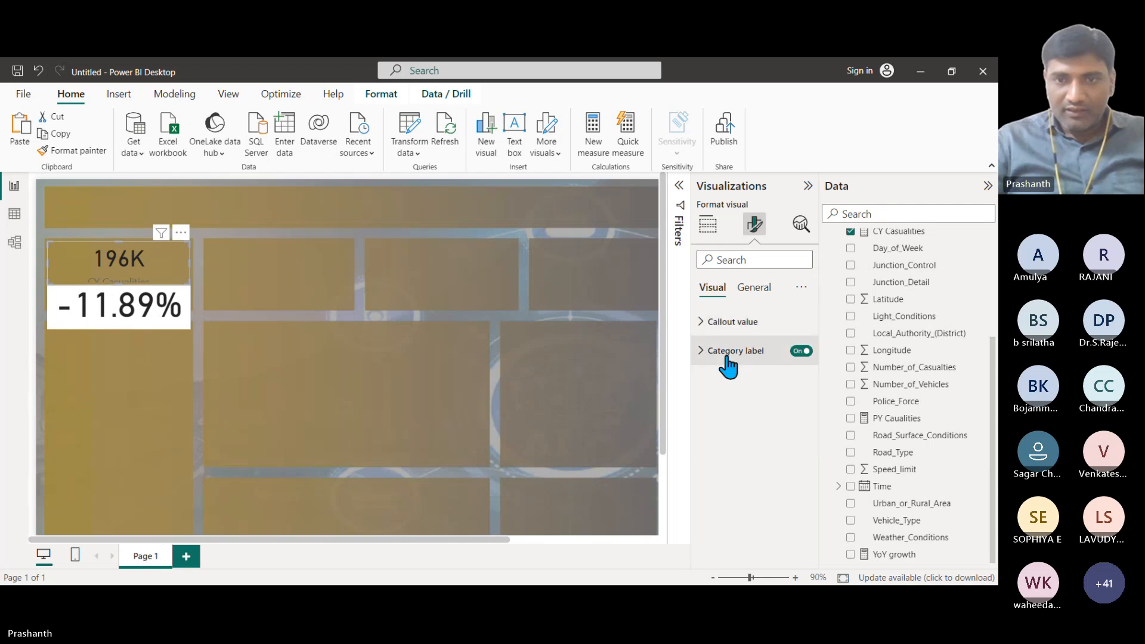
left_click(727, 356)
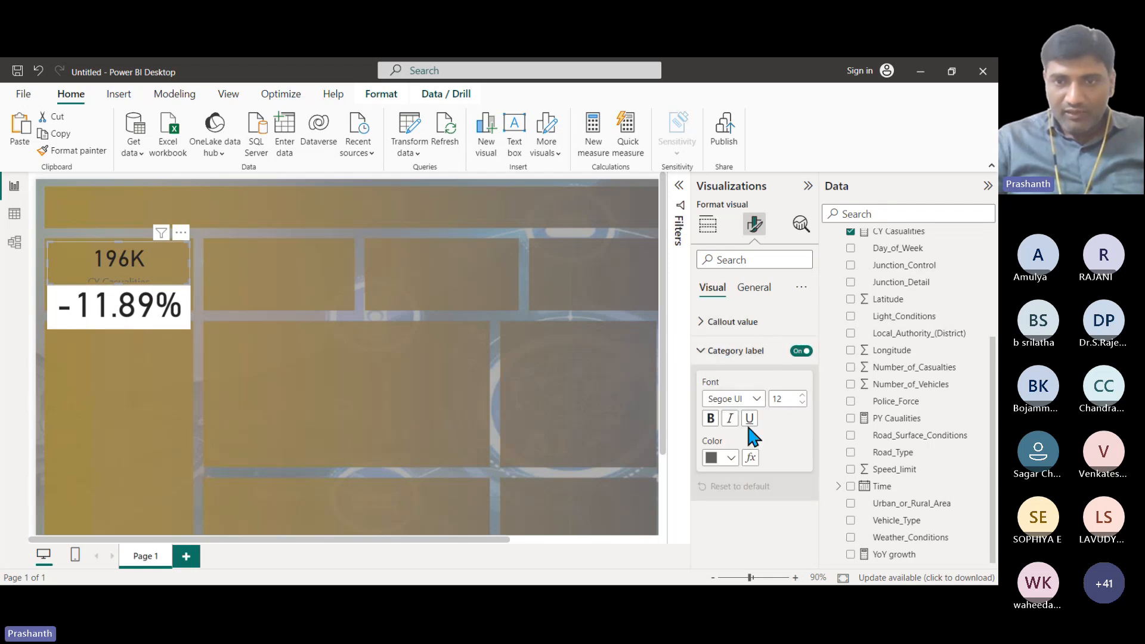
left_click(801, 352)
left_click(800, 352)
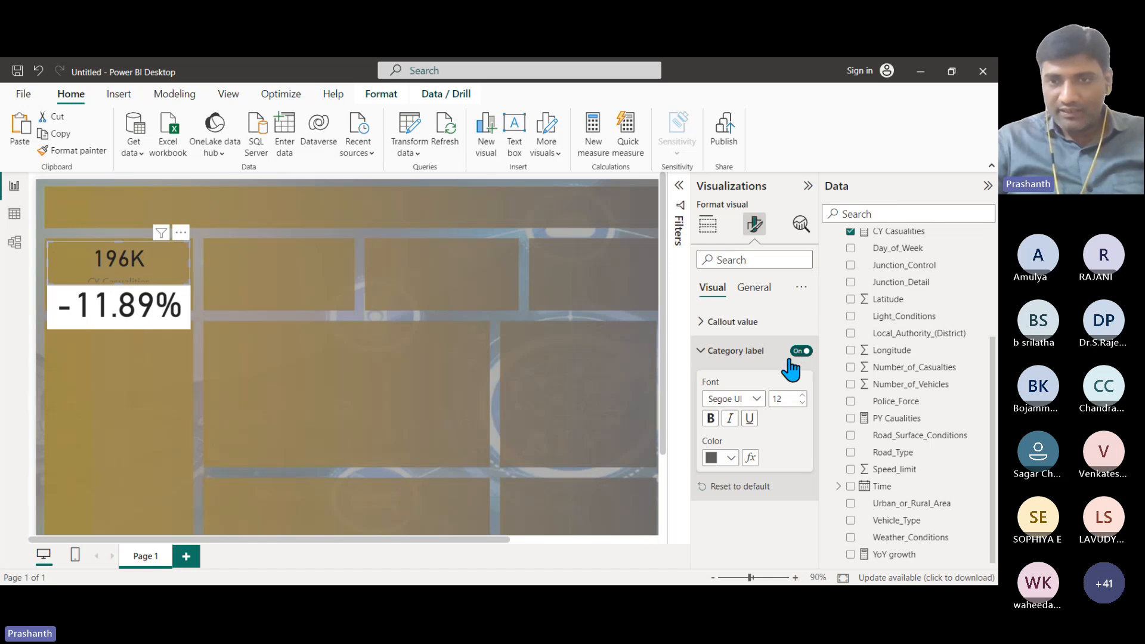
left_click(803, 403)
left_click(803, 403)
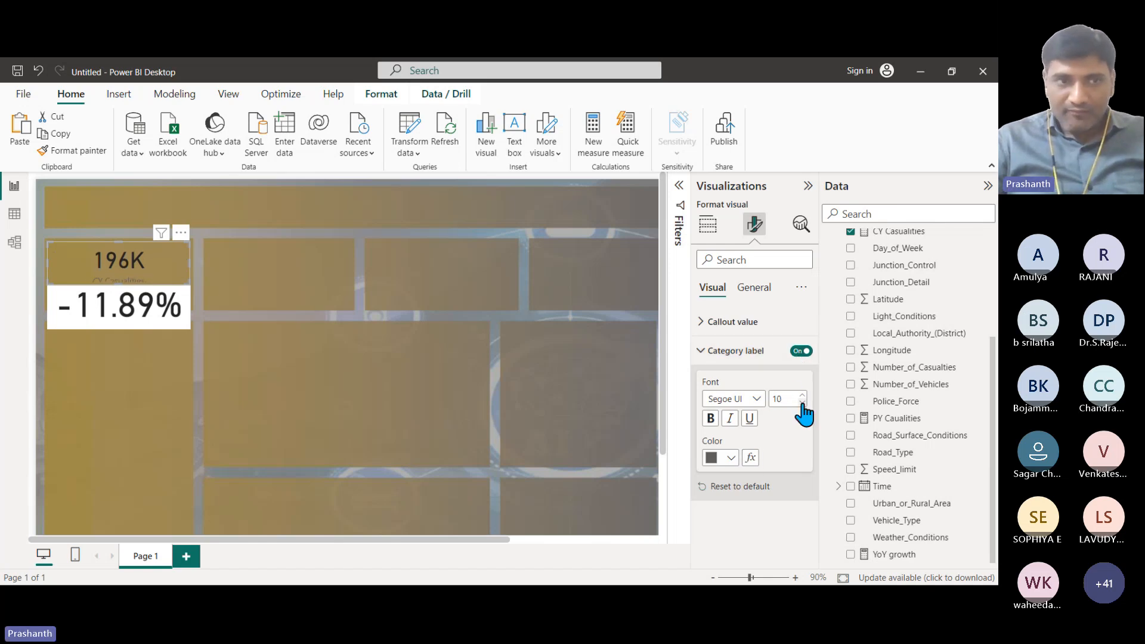
left_click(802, 403)
left_click(802, 403)
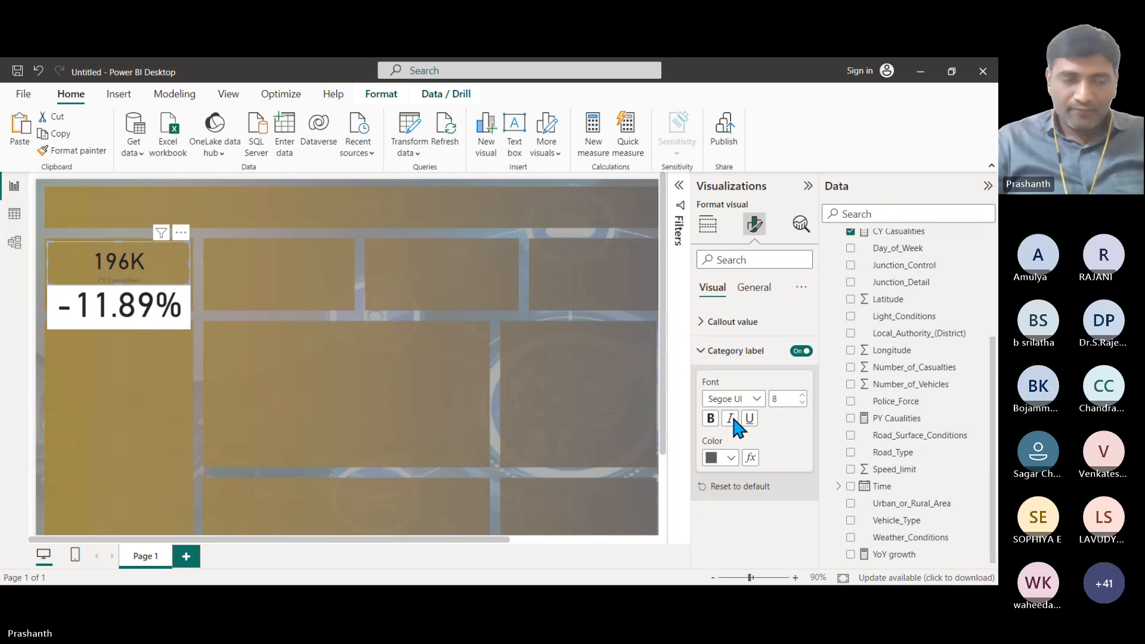
Move the YoY growth card down below the first tile and select the CY Casualities card again.
left_click(172, 332)
left_click_drag(172, 332, 172, 362)
left_click(170, 287)
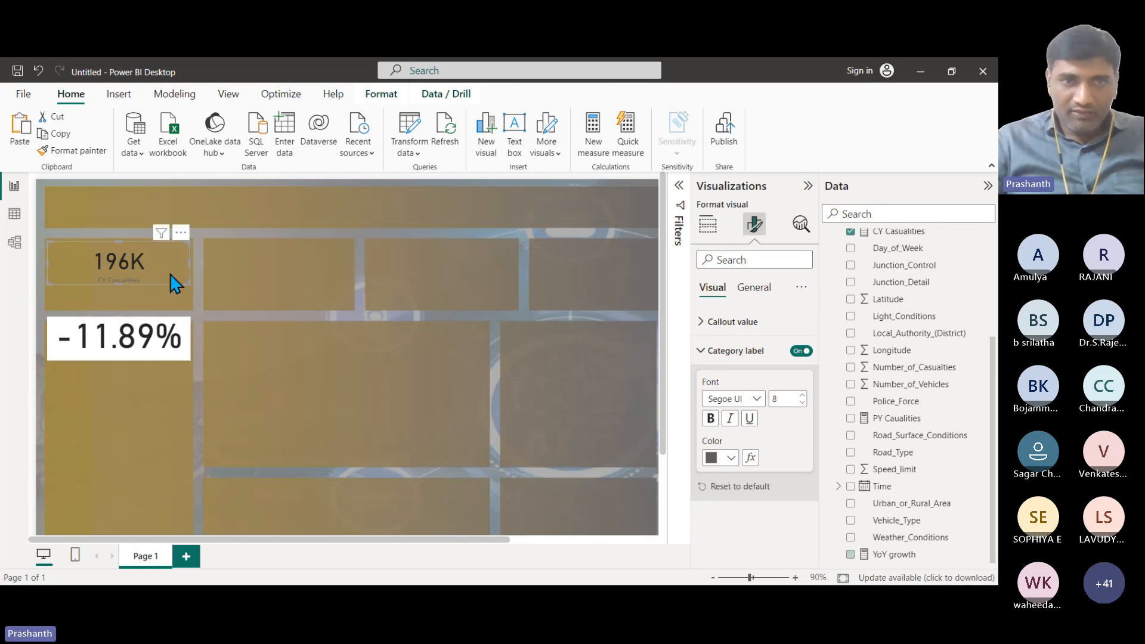
Set the category label color of the CY Casualities card to purple.
left_click(730, 459)
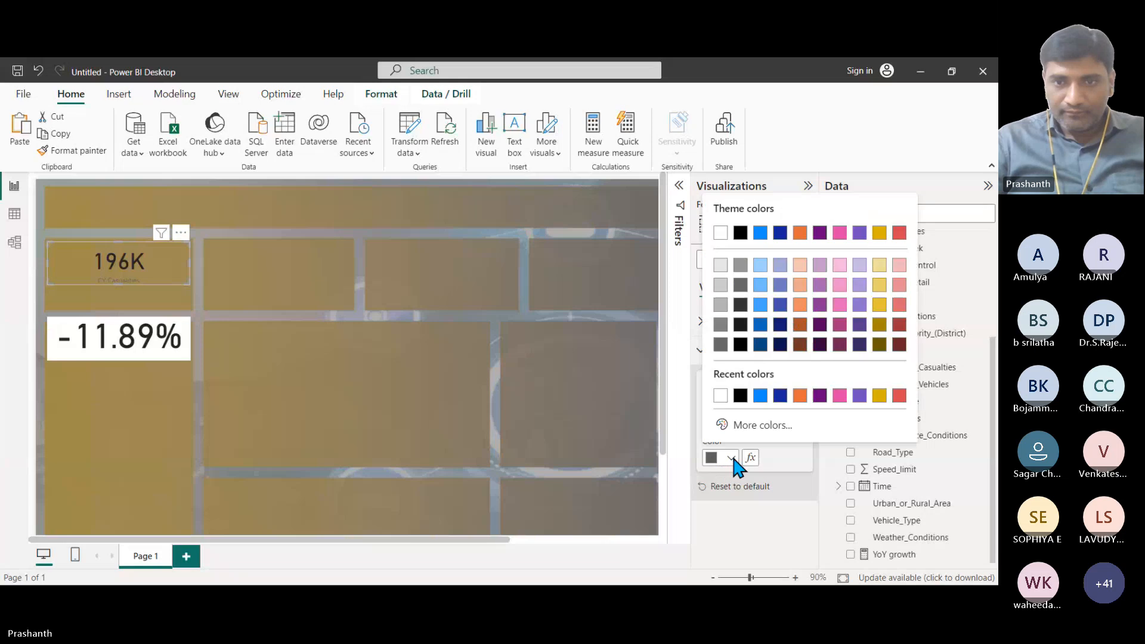
left_click(779, 399)
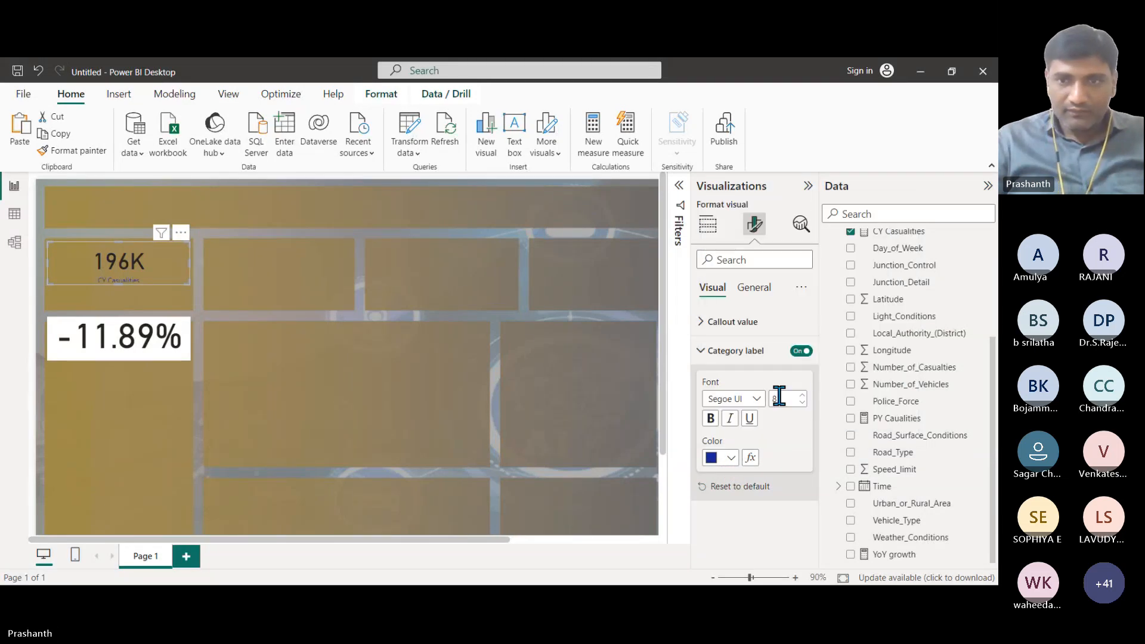
left_click(730, 459)
left_click(821, 394)
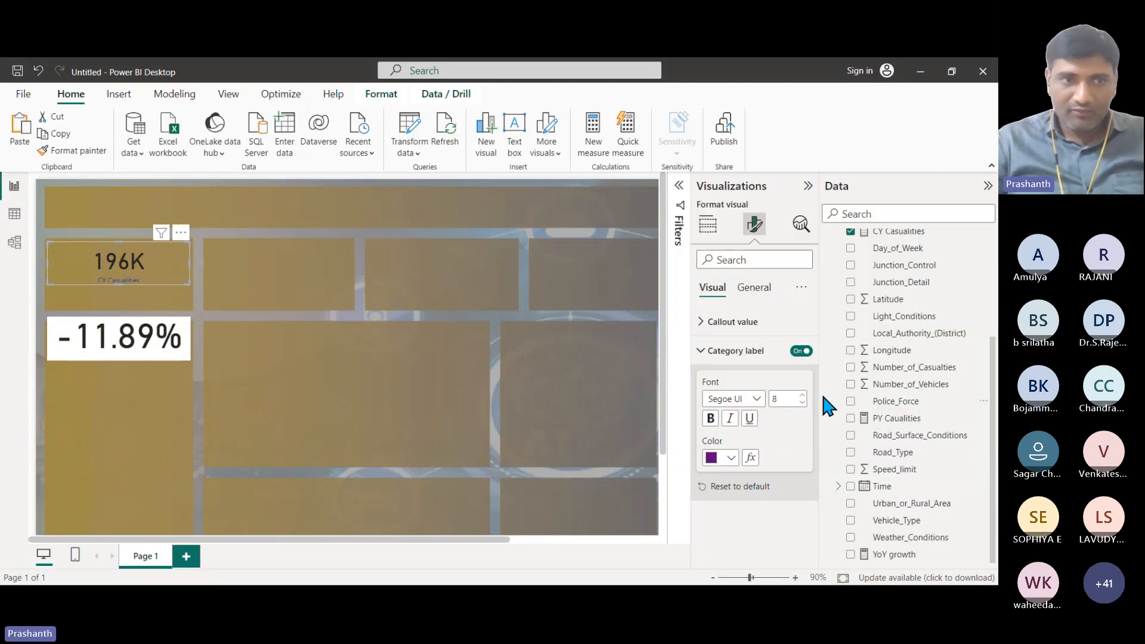
Reduce the callout value font size of the CY Casualities card to 23.
left_click(705, 325)
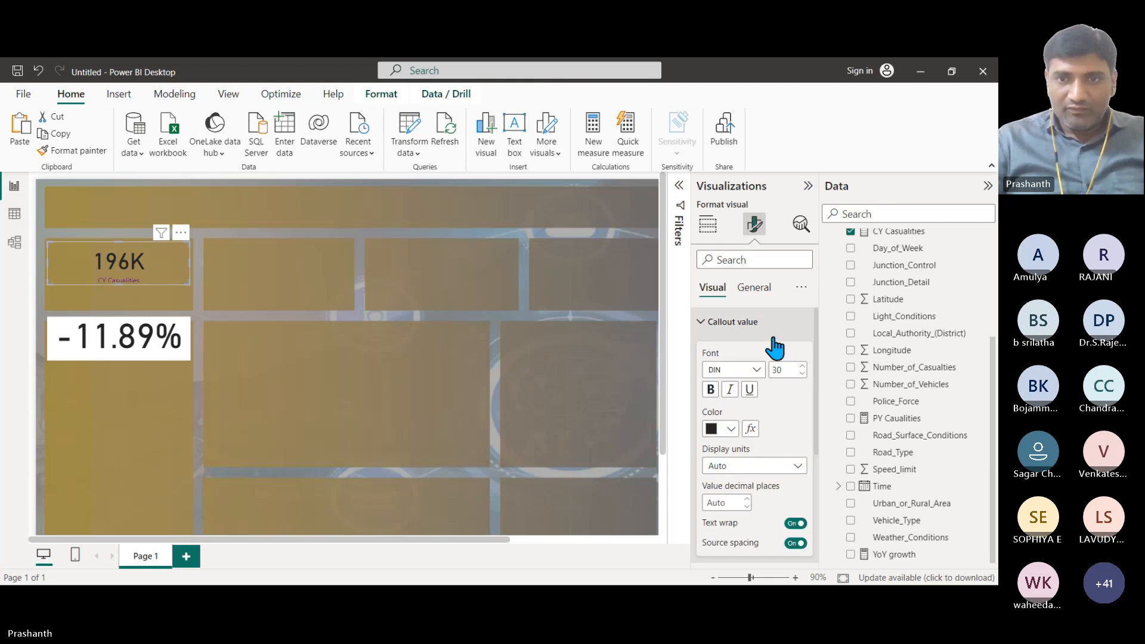
left_click(802, 374)
left_click(802, 374)
left_click(803, 373)
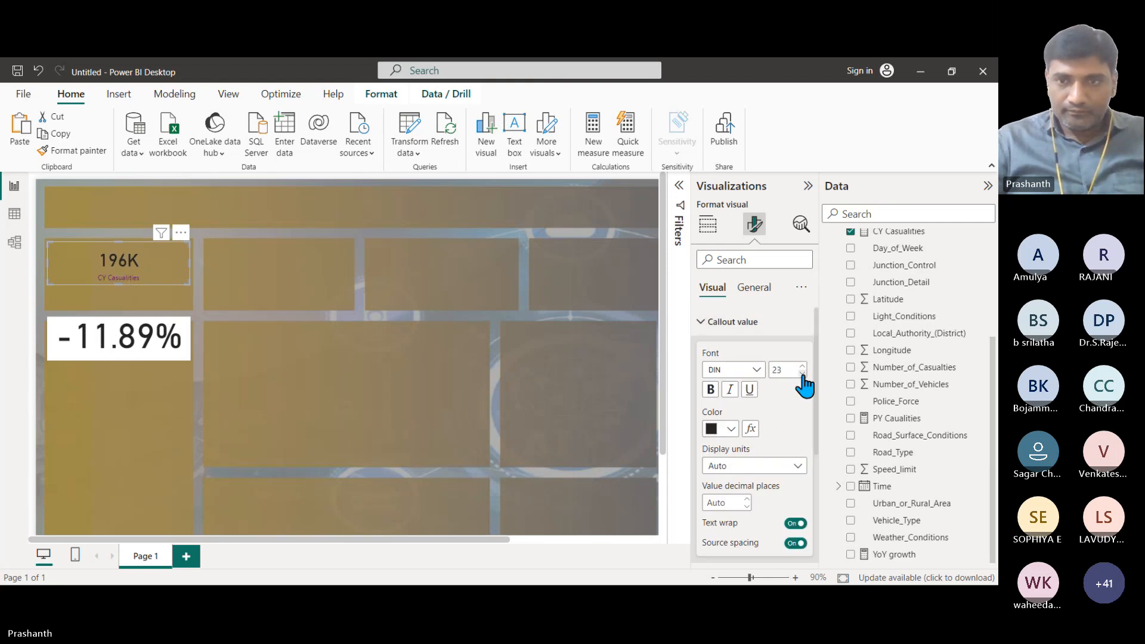
scroll(749, 479, "down", 3)
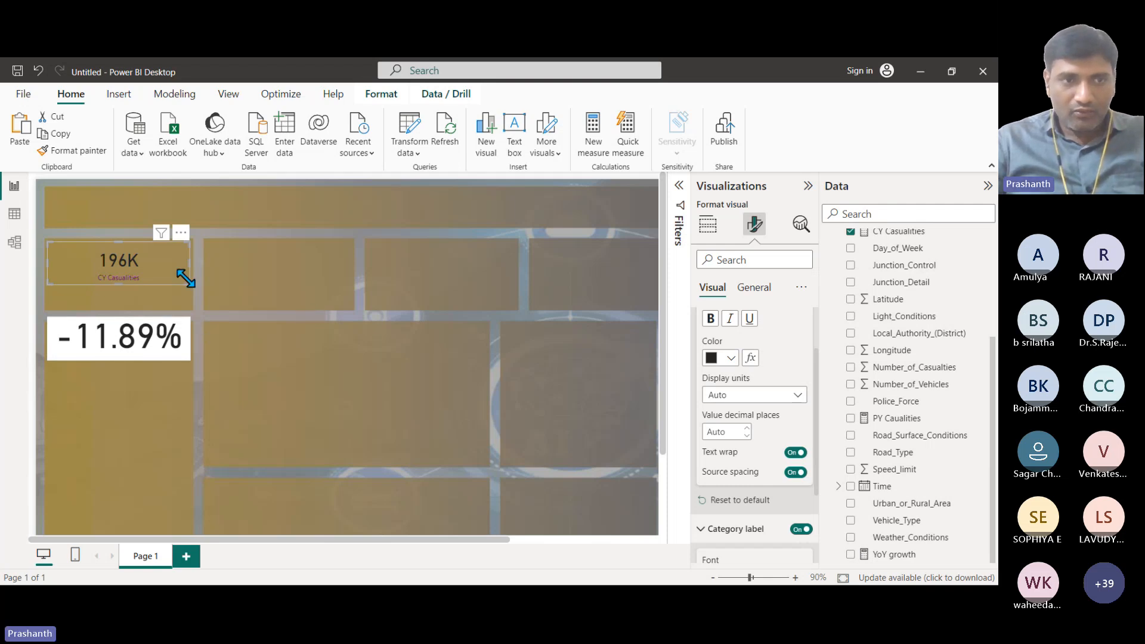
Copy the CY Casualities card's formatting onto the YoY growth card with Format painter, and shrink the YoY growth card.
left_click(71, 151)
left_click(165, 336)
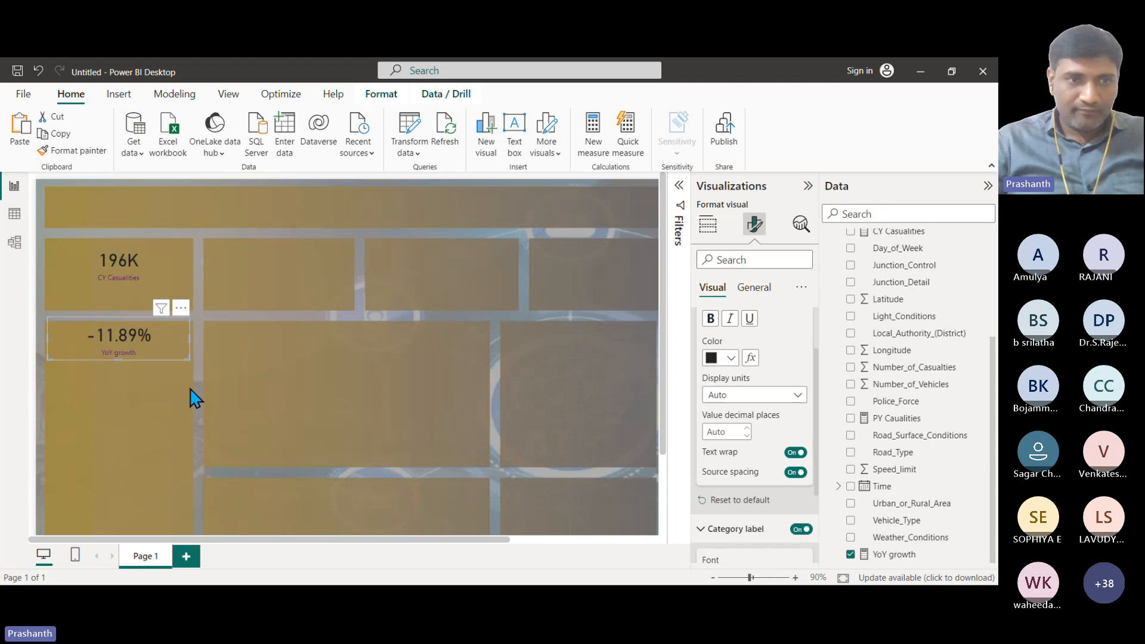
left_click_drag(188, 358, 153, 352)
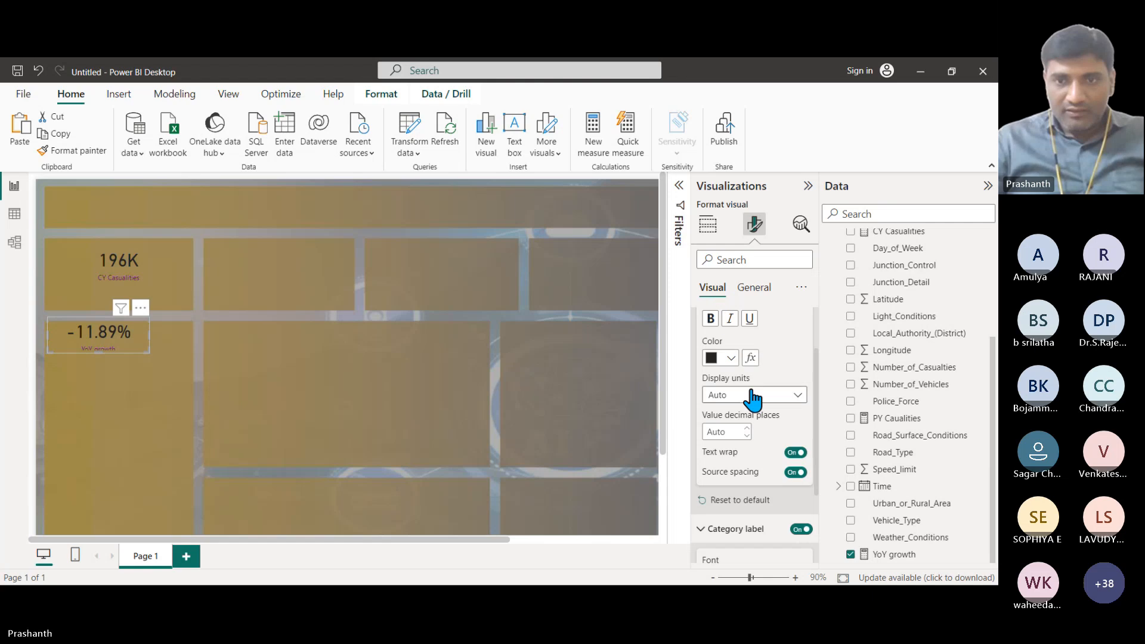
Set the callout value of the YoY growth card to font size 11 and make it bold.
scroll(757, 367, "up", 1)
scroll(759, 367, "up", 1)
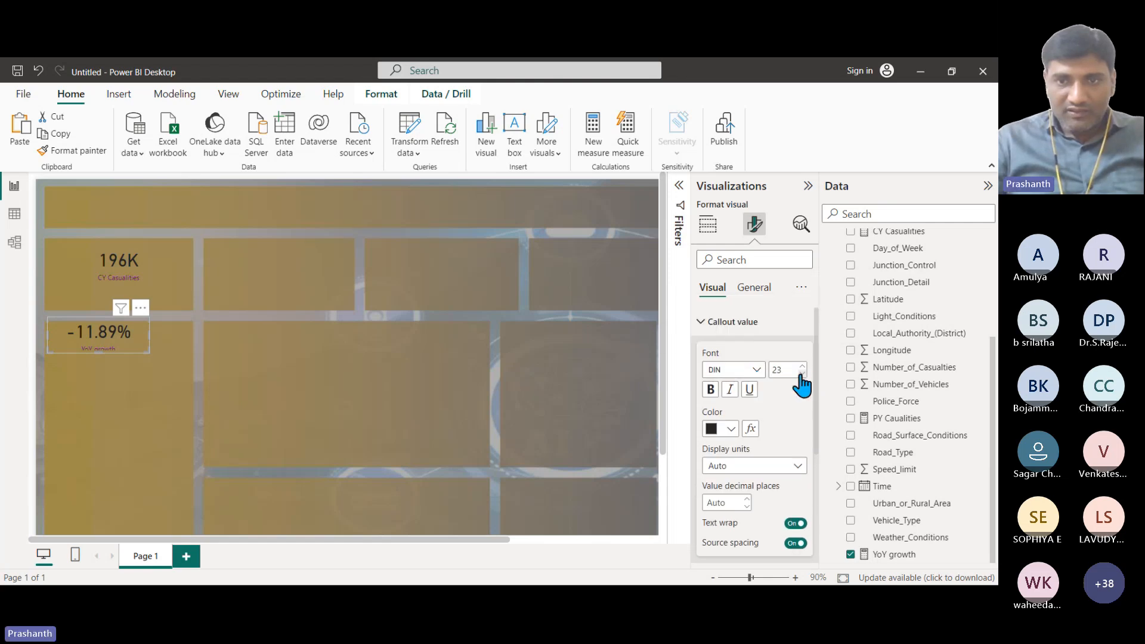
left_click(801, 374)
left_click(802, 374)
left_click(802, 374)
left_click(802, 374)
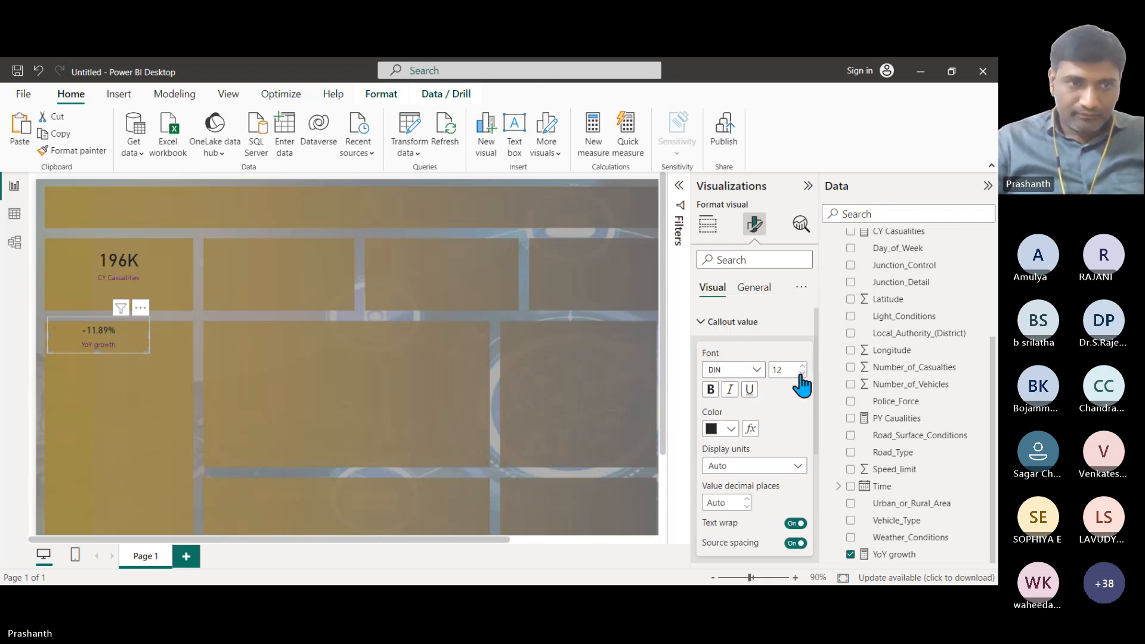
left_click(802, 374)
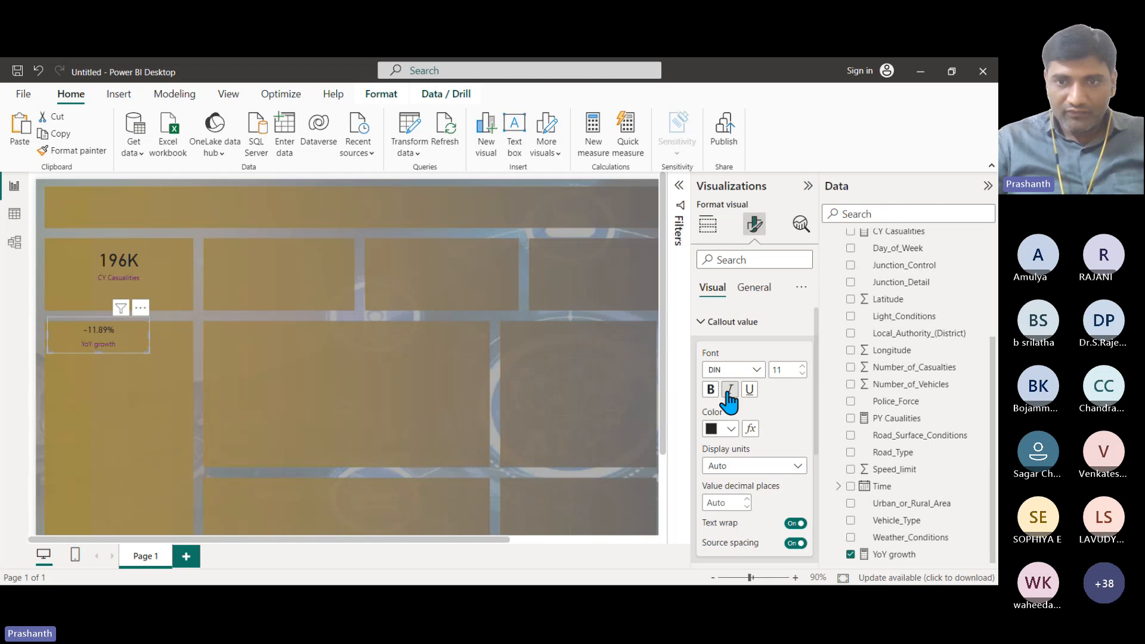
left_click(710, 389)
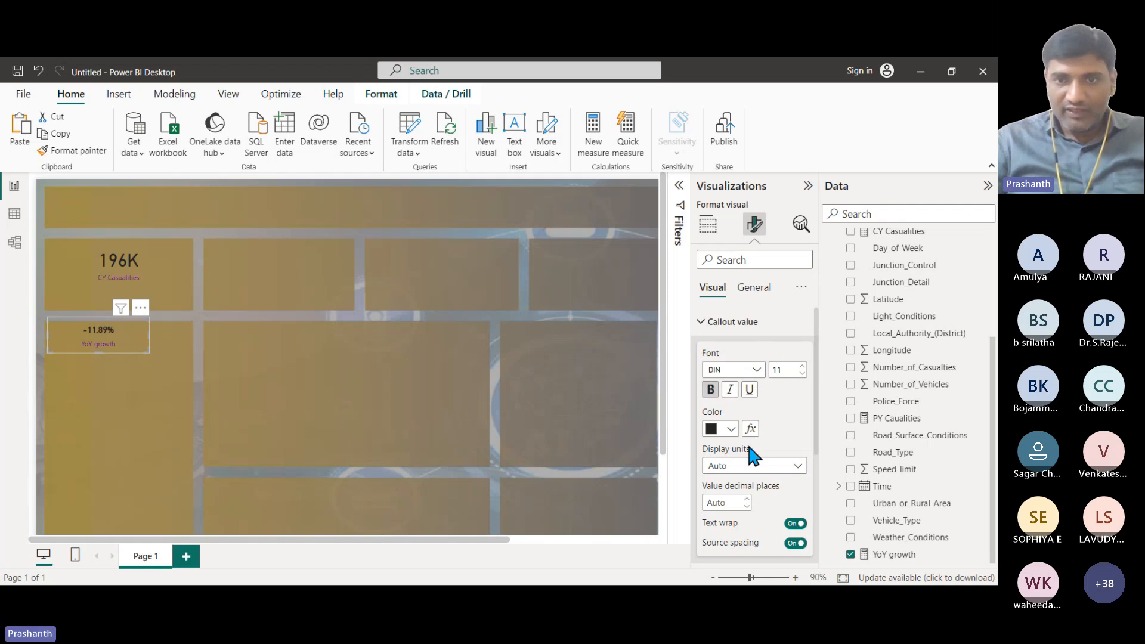
Set the callout value color of the YoY growth card to the custom green #269C26.
left_click(732, 429)
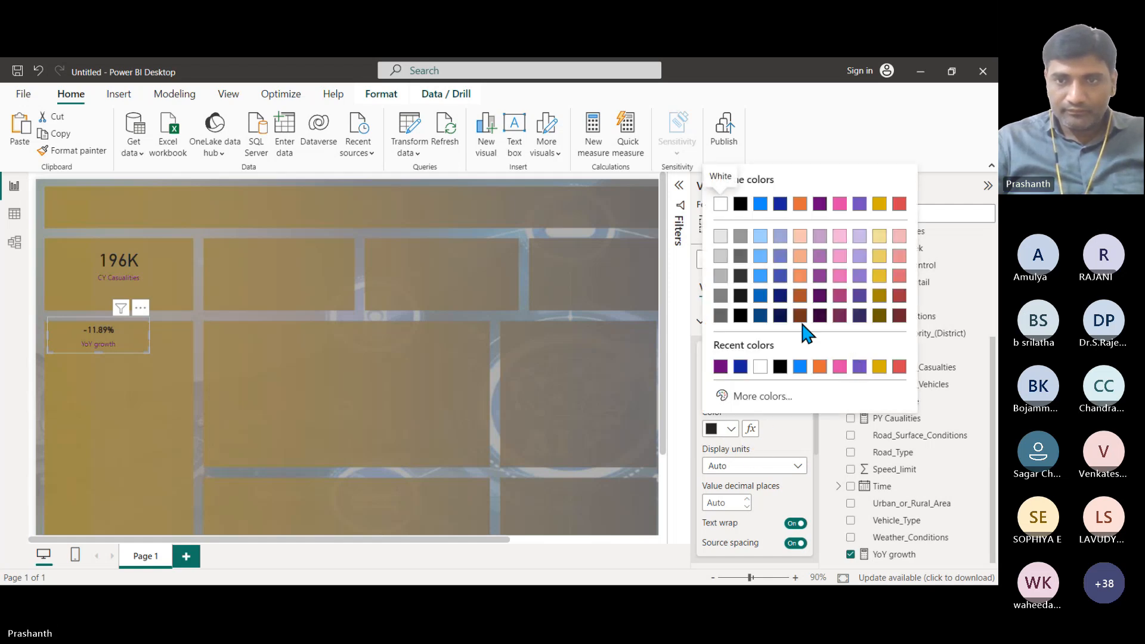
left_click(757, 396)
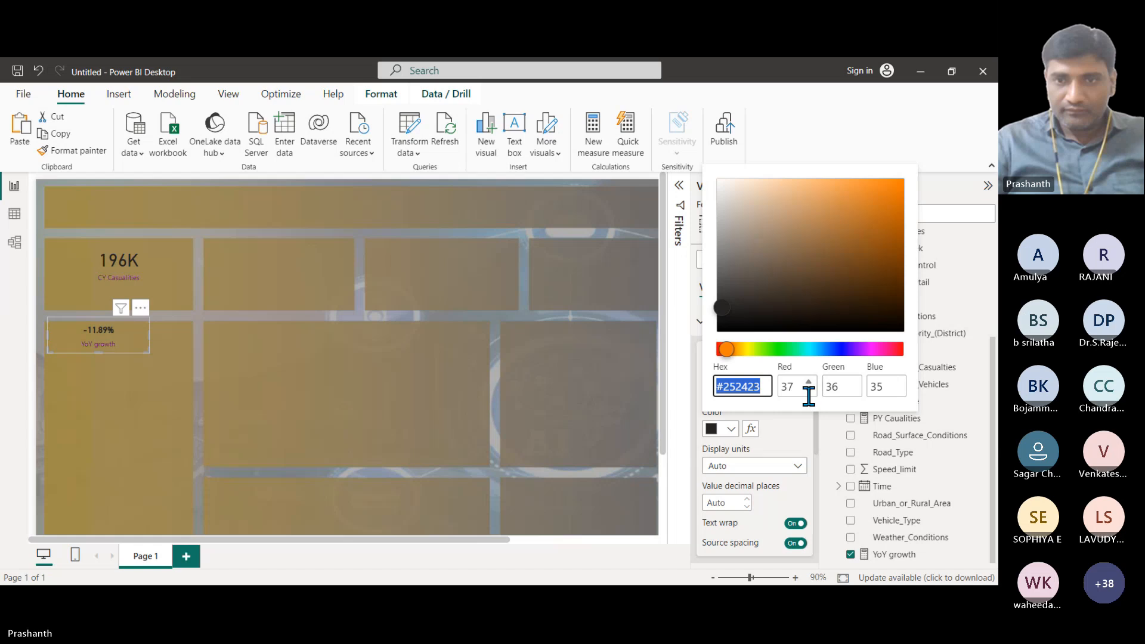
left_click(779, 351)
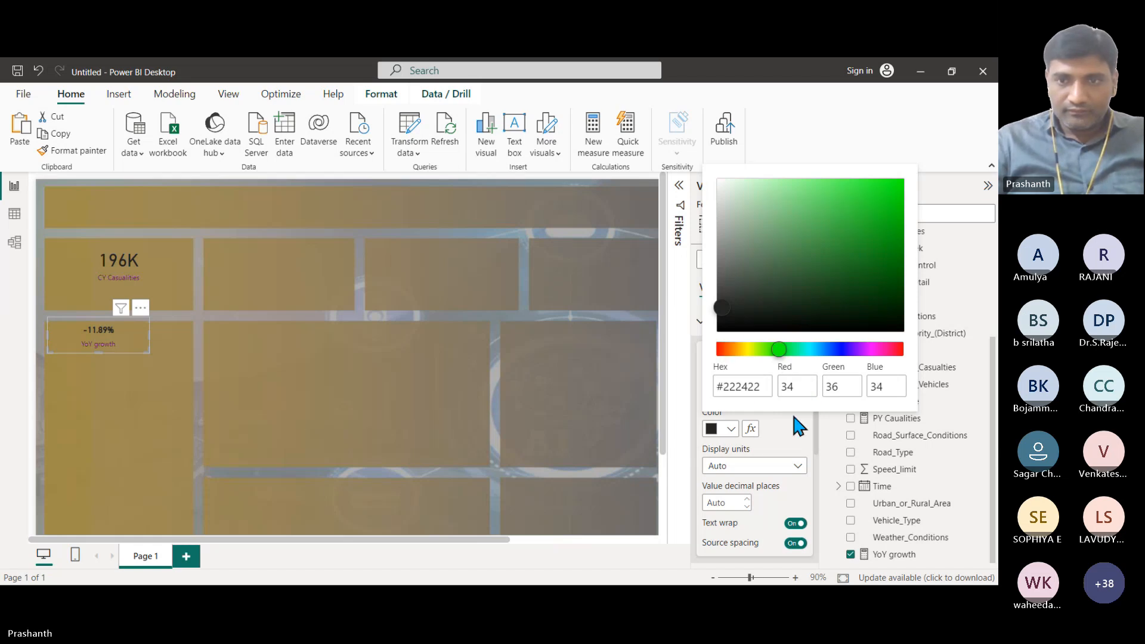
left_click(784, 431)
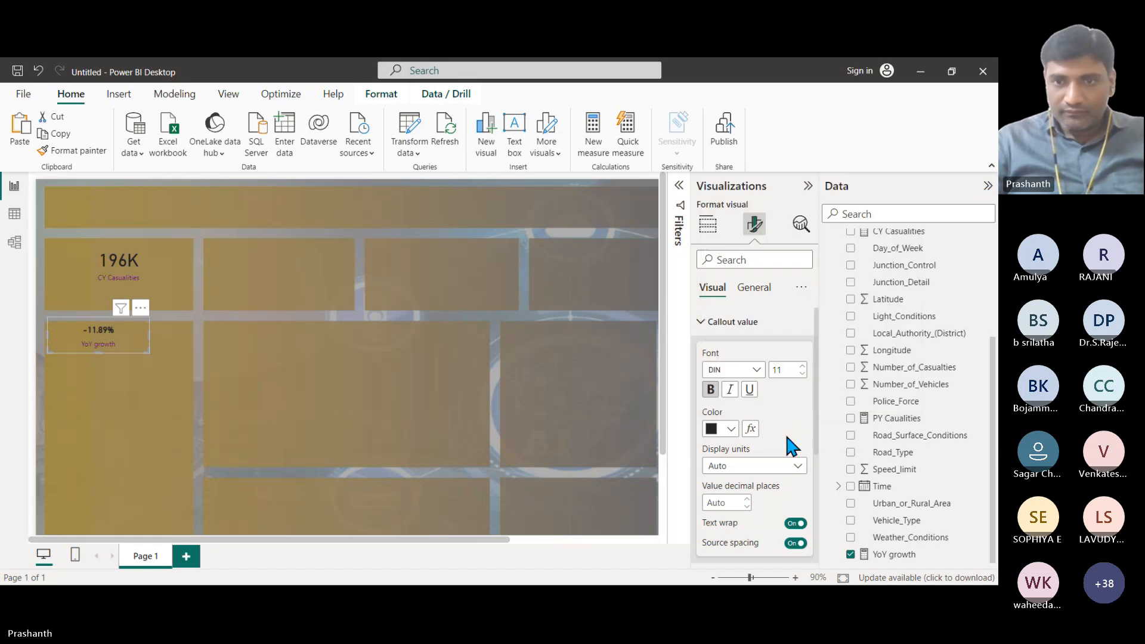
left_click(731, 428)
left_click(749, 396)
left_click(852, 235)
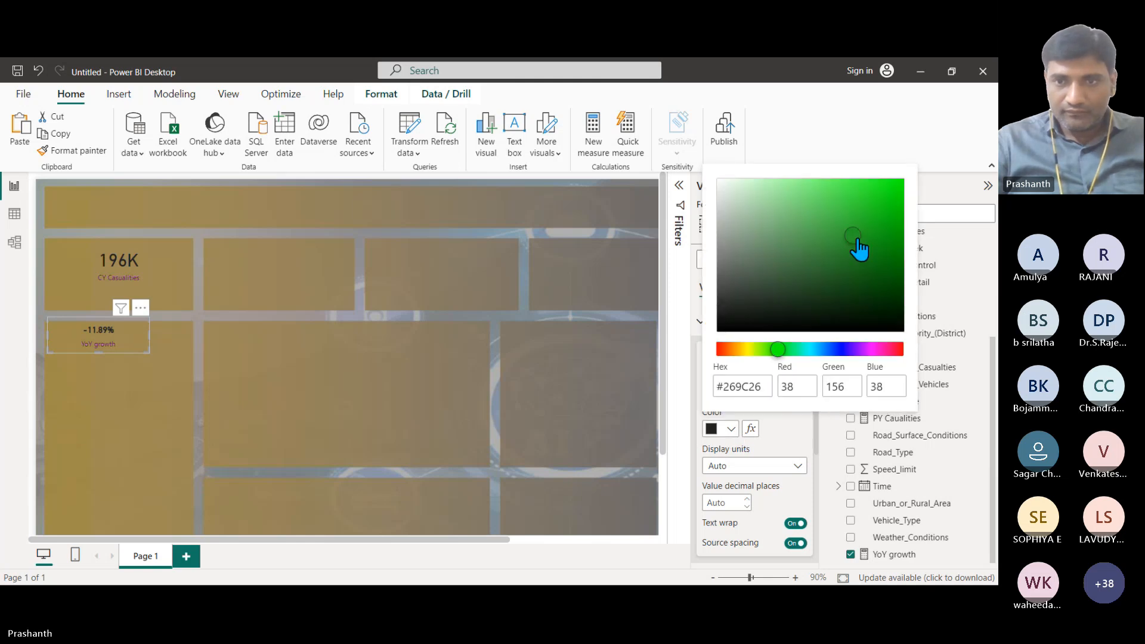
left_click(764, 386)
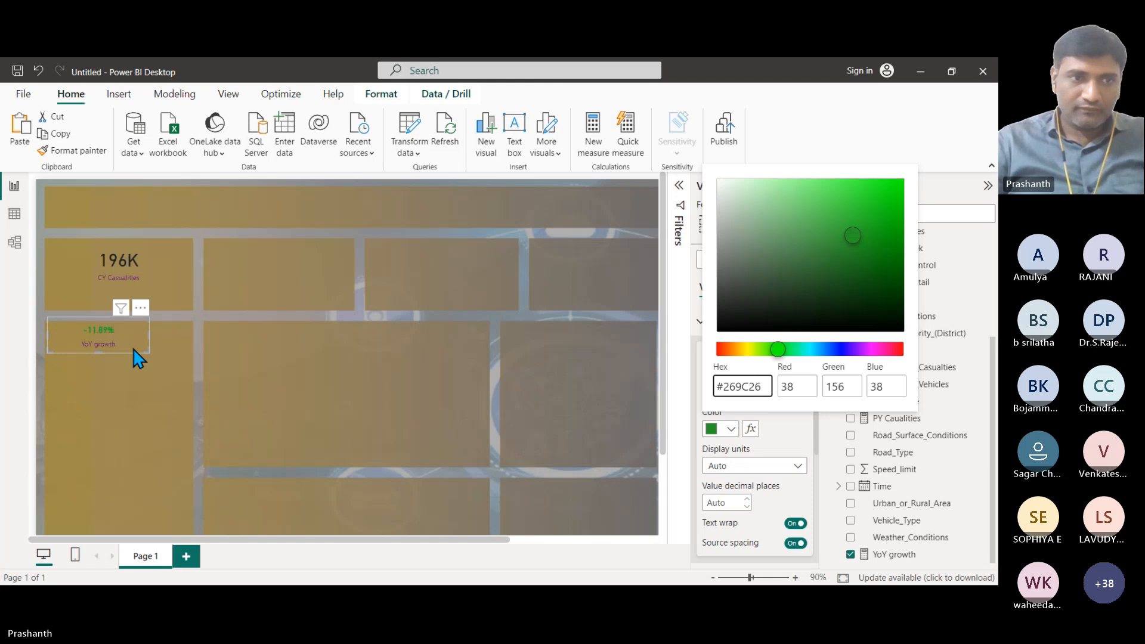
Place the YoY growth card centered beneath the CY Casualities value and nudge both cards up to fit inside the first tile.
left_click(139, 317)
left_click_drag(126, 352, 126, 316)
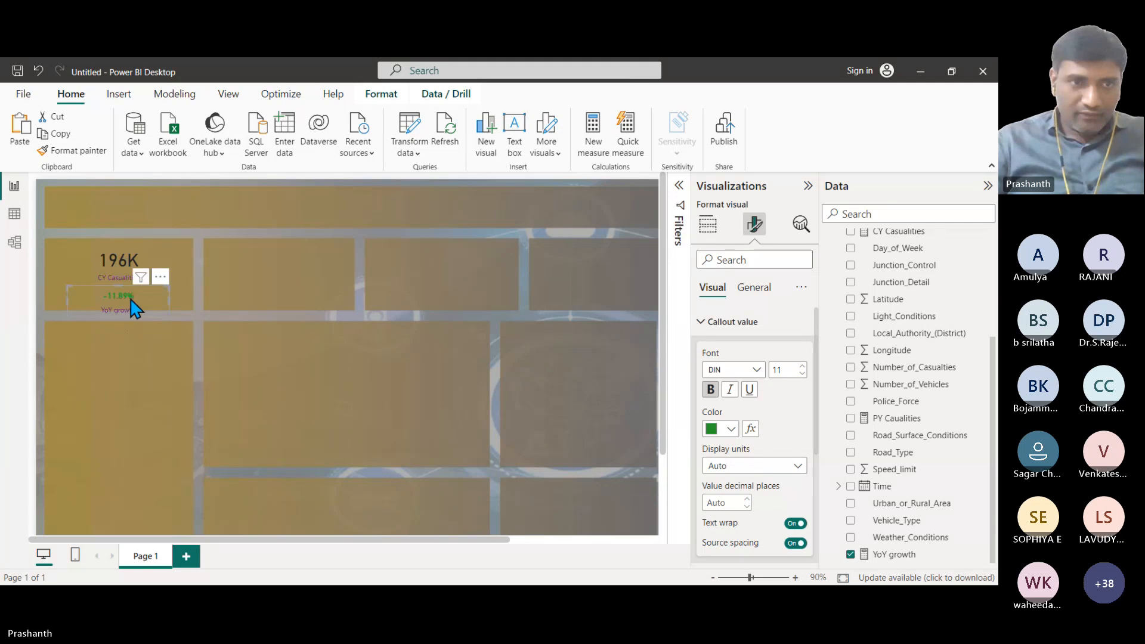
left_click(132, 260)
left_click_drag(130, 252, 130, 247)
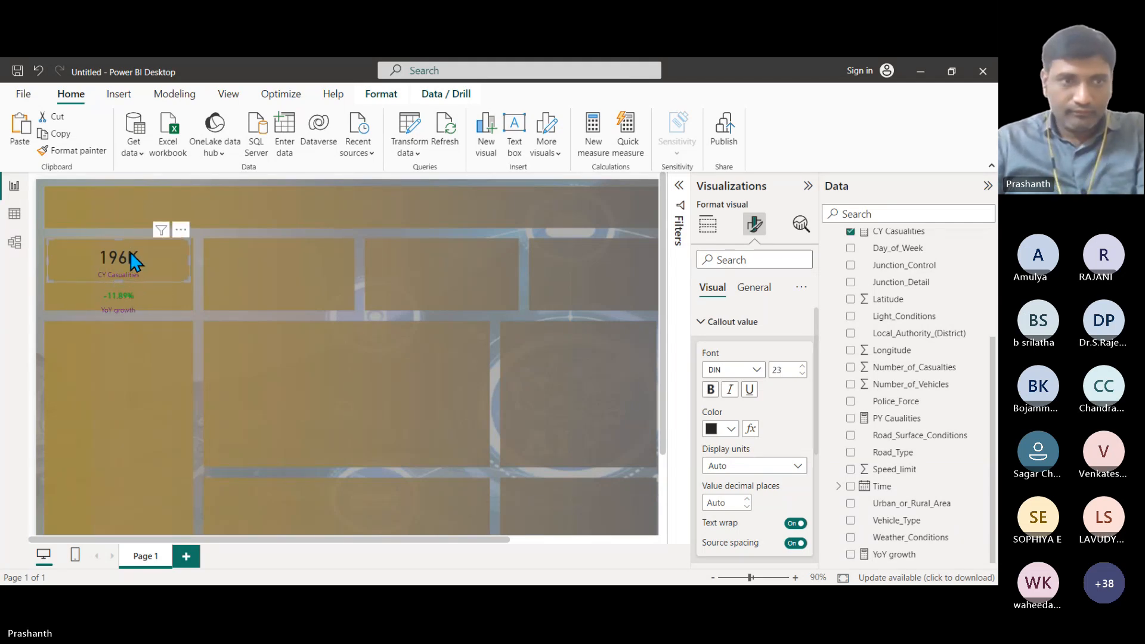
left_click_drag(123, 312, 123, 307)
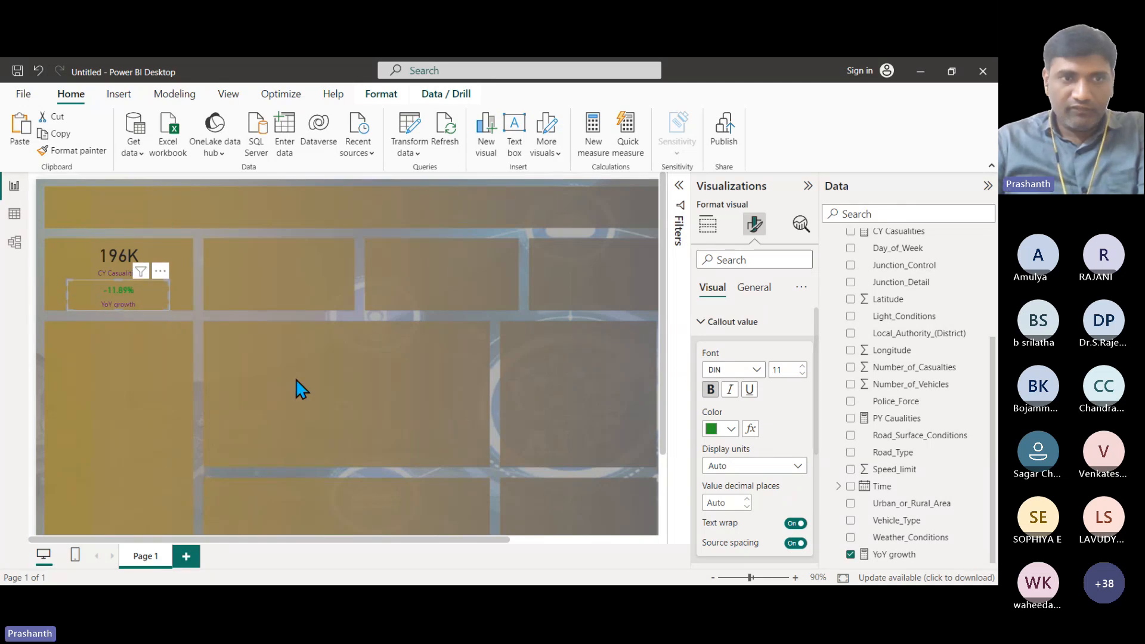
left_click(370, 398)
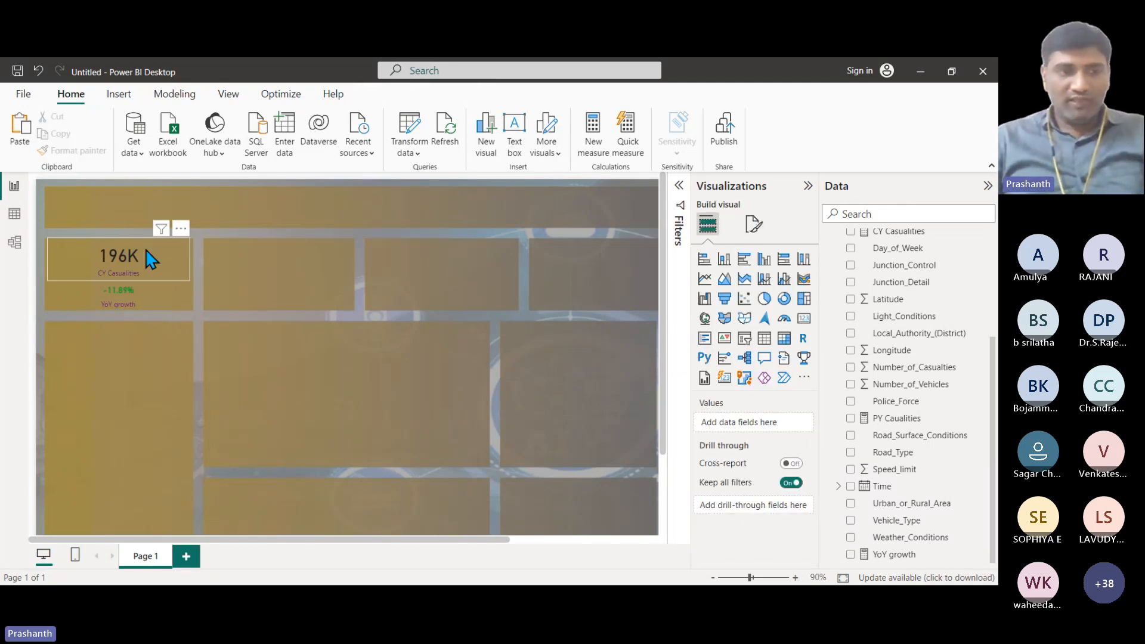
left_click(147, 274)
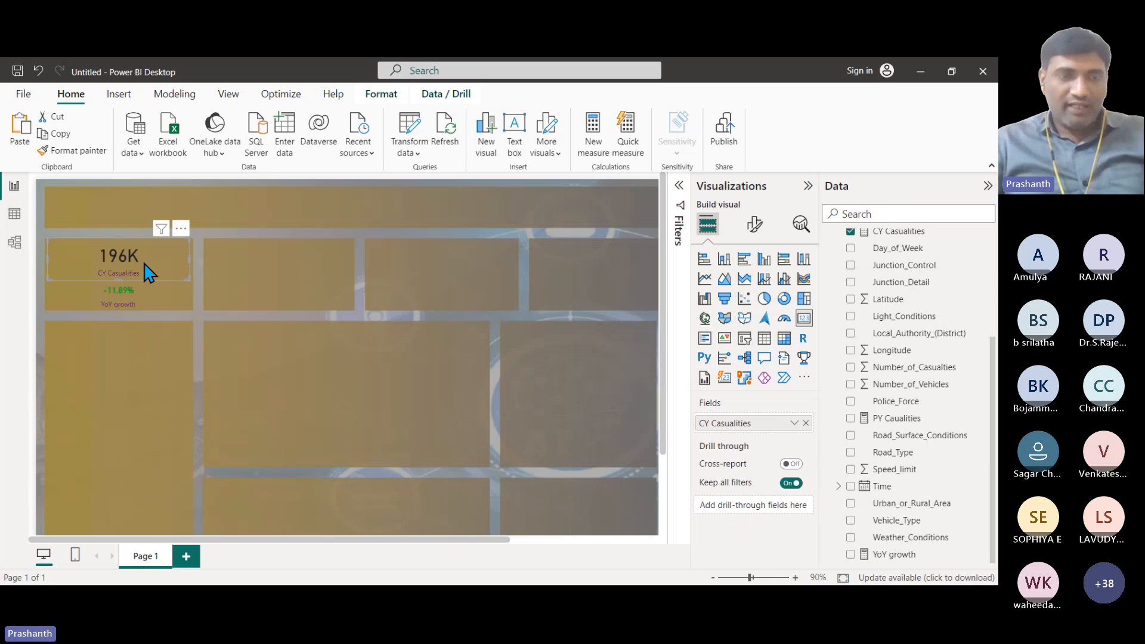
left_click(150, 292)
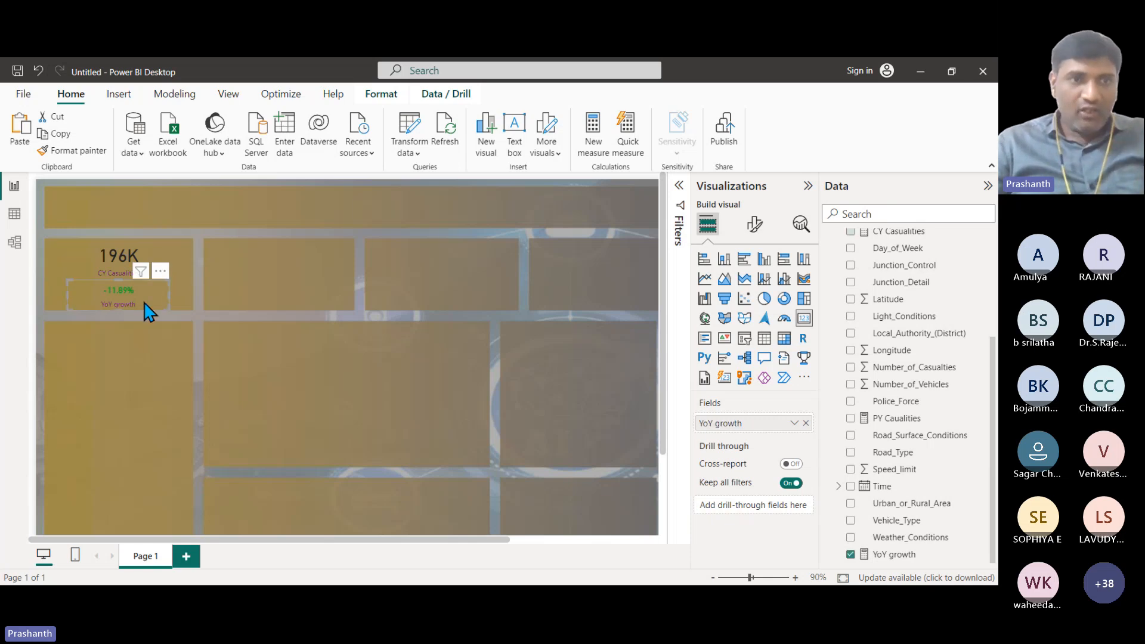
left_click(153, 352)
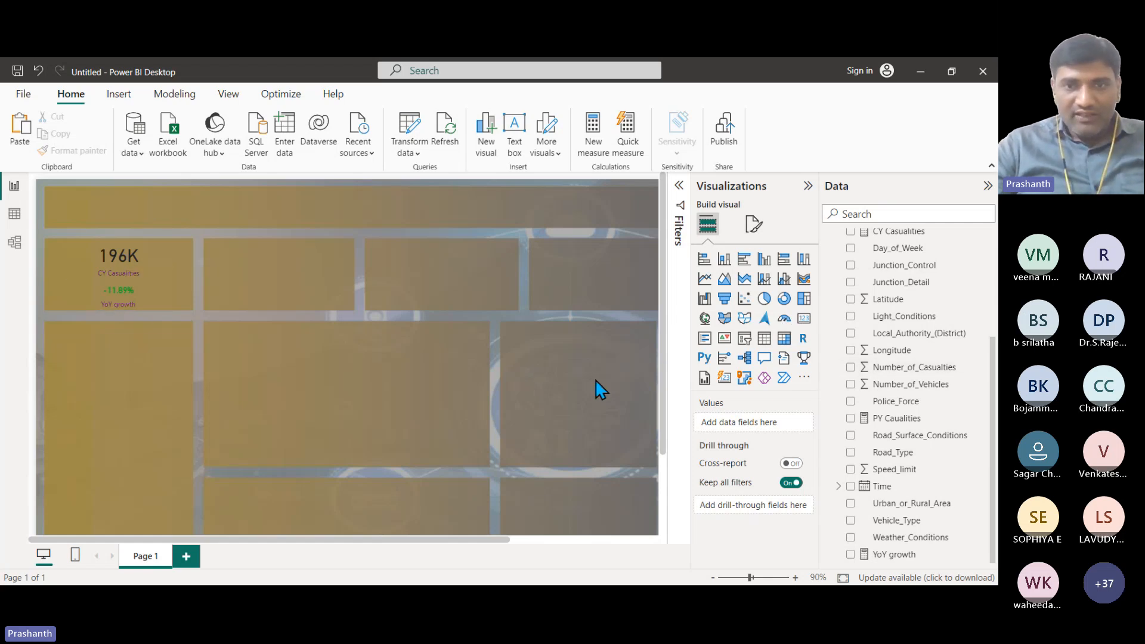
Create a new measure in the Data table and name it CY Accidents.
right_click(907, 356)
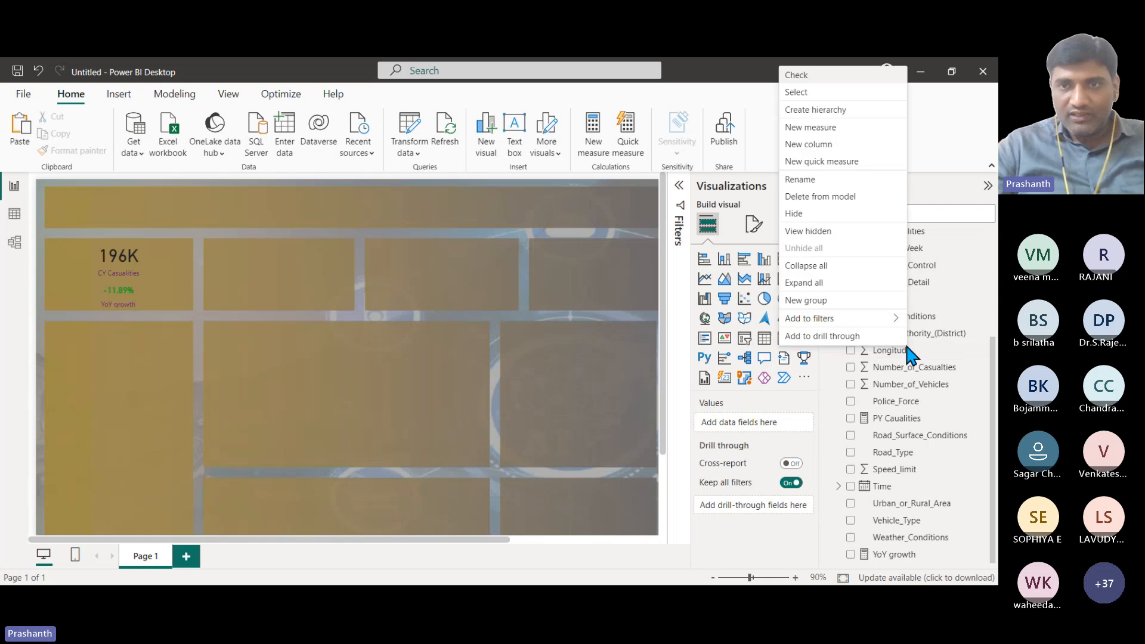
left_click(831, 137)
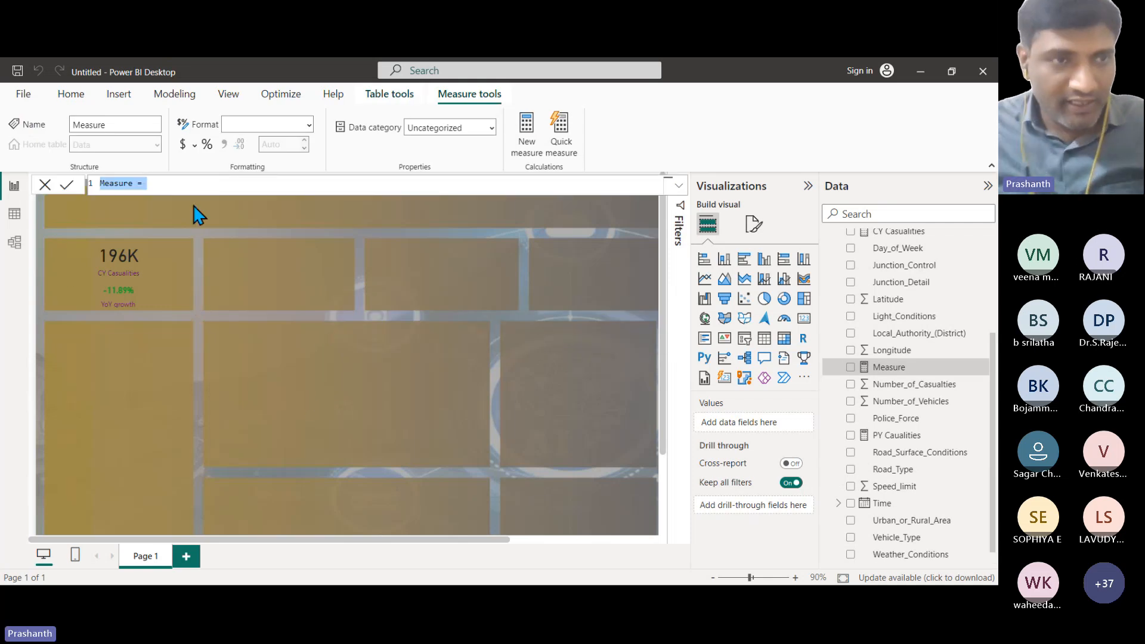
type("CY")
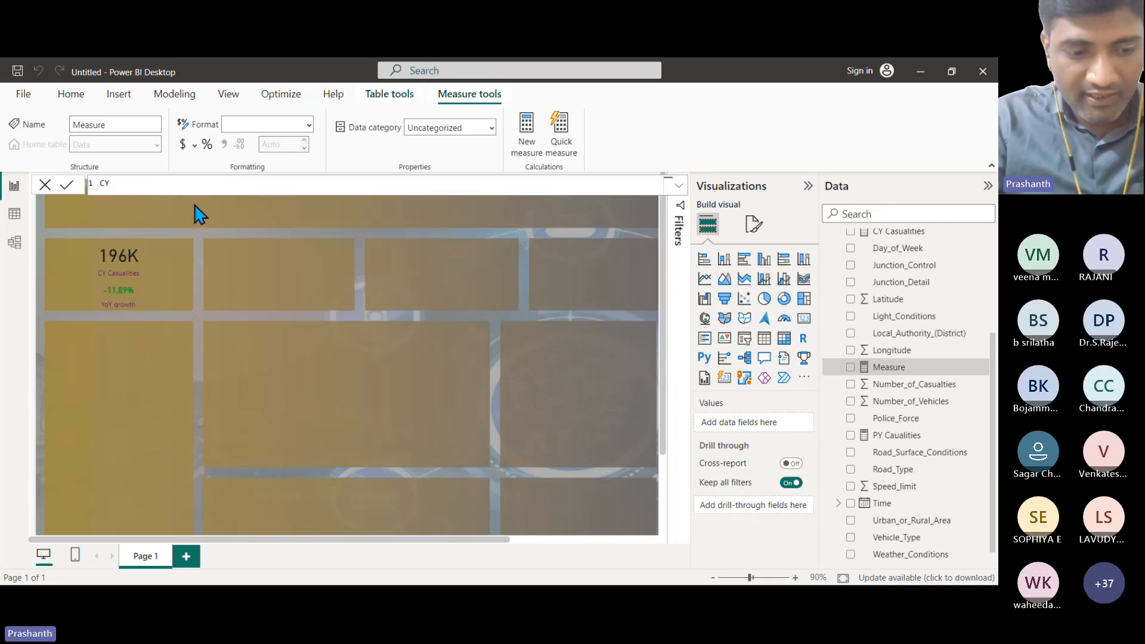
type(" Accie")
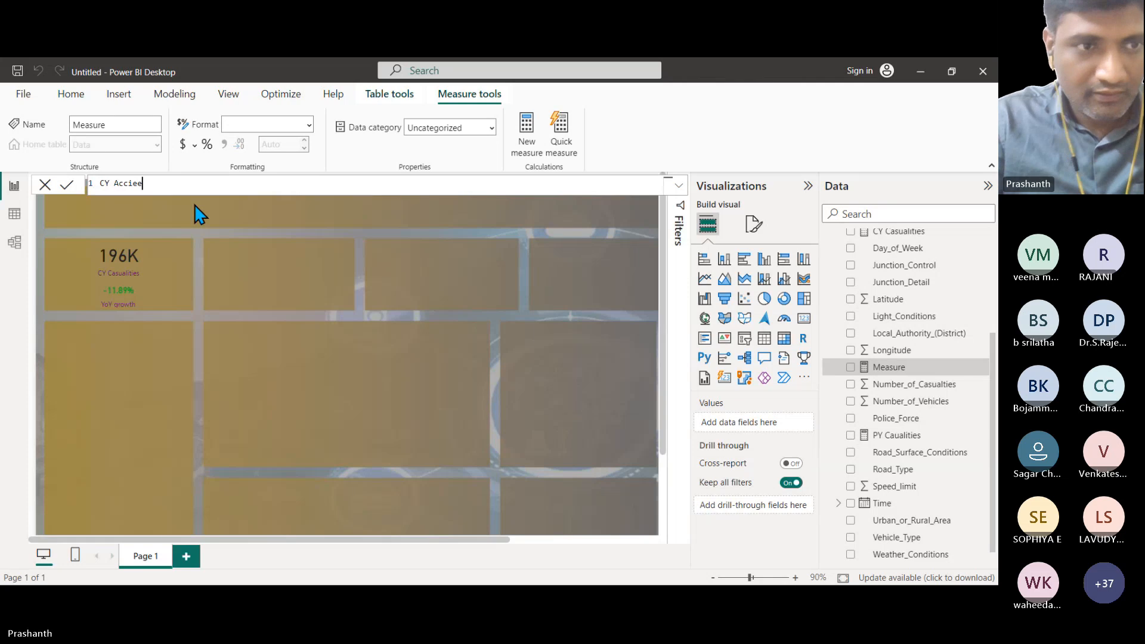
key("BackSpace")
type("dents =")
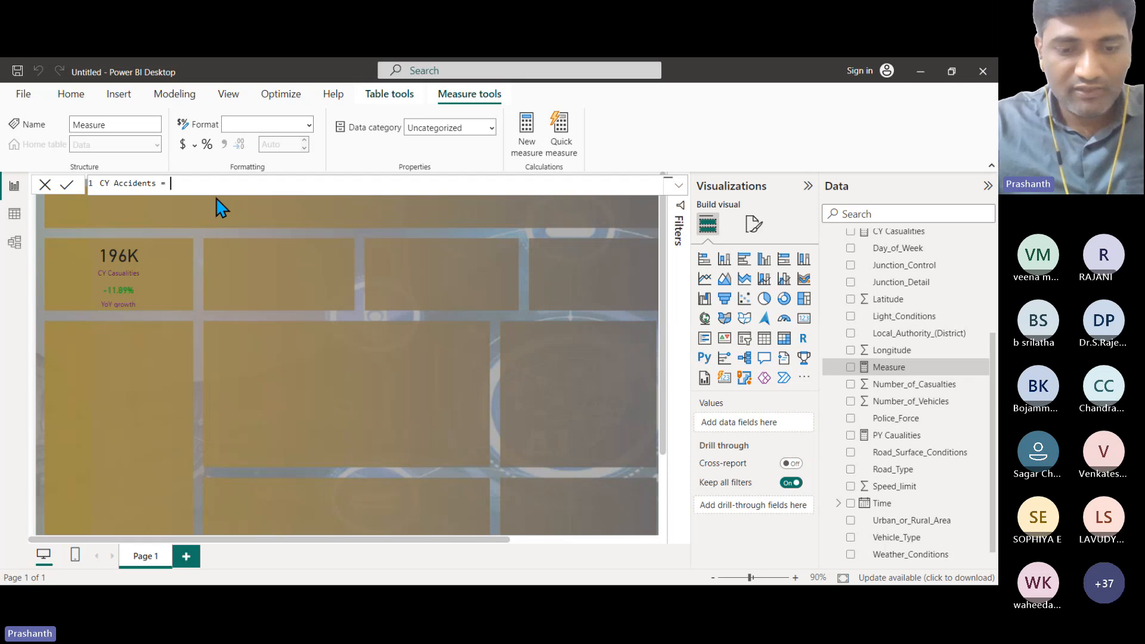
Define CY Accidents as TOTALYTD(COUNT(Data[Accident_Index]),'Calendar'[Date]) and commit the measure.
type("tot")
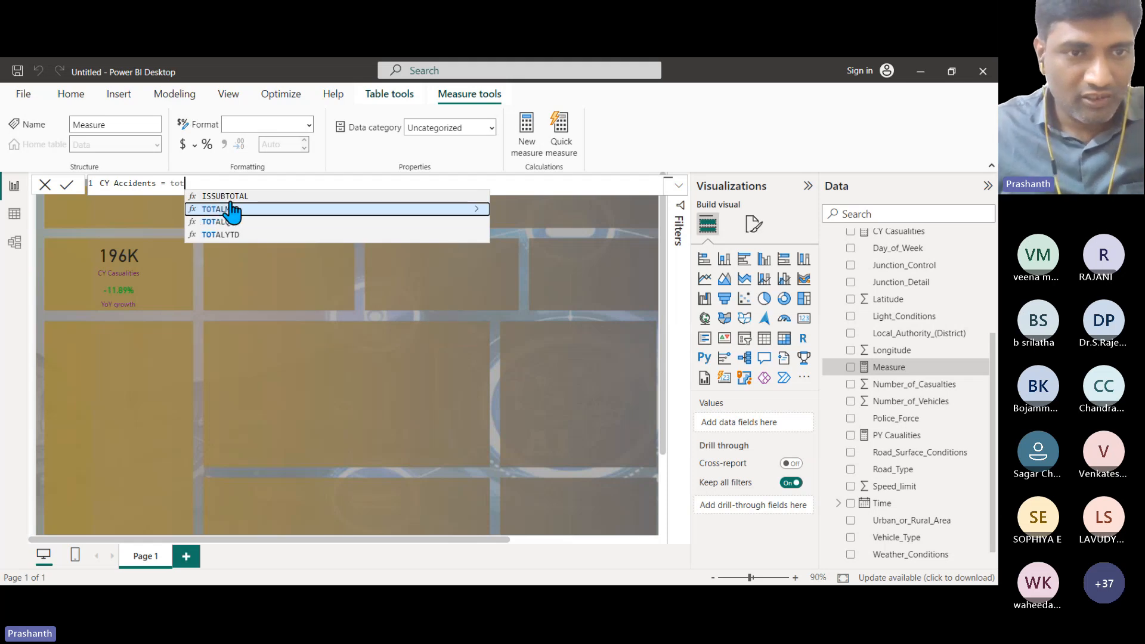
left_click(234, 236)
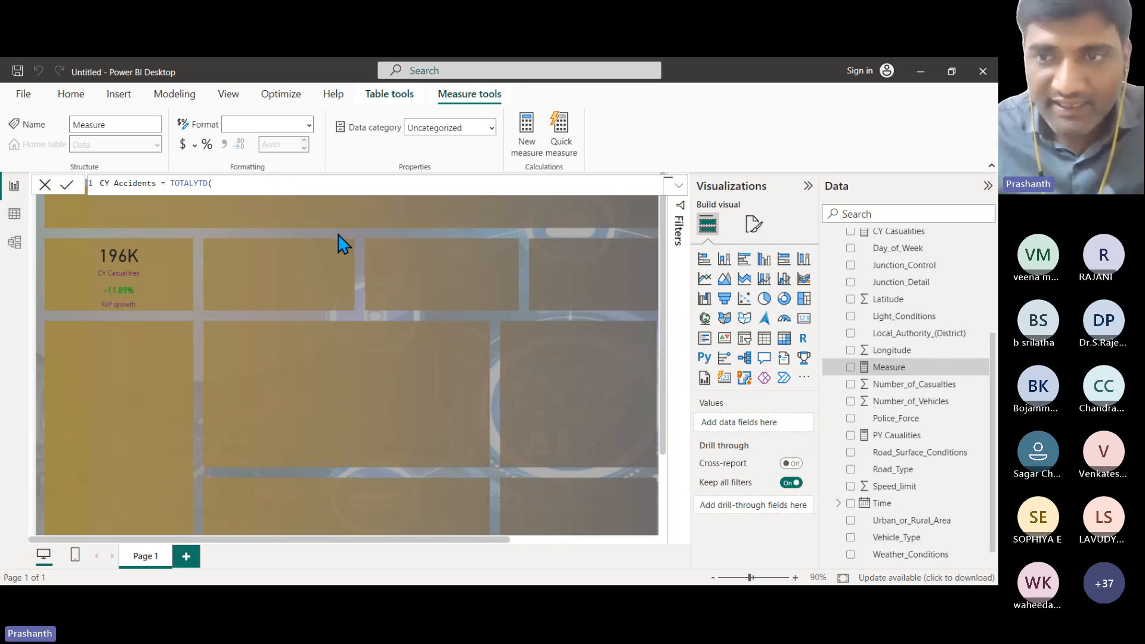
scroll(970, 486, "up", 3)
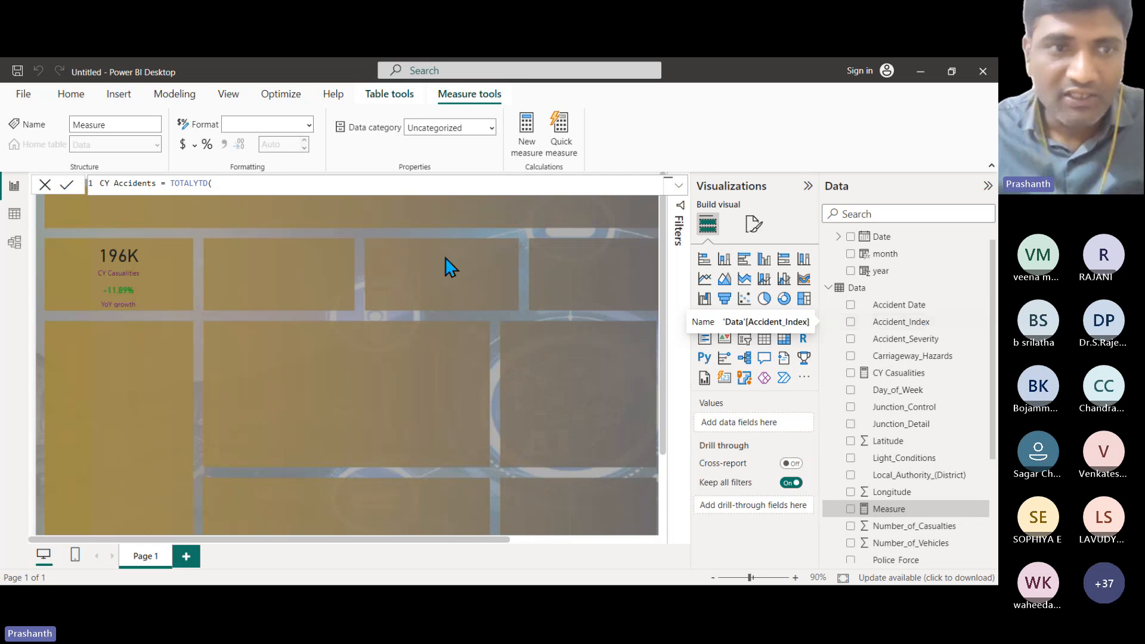
type("count")
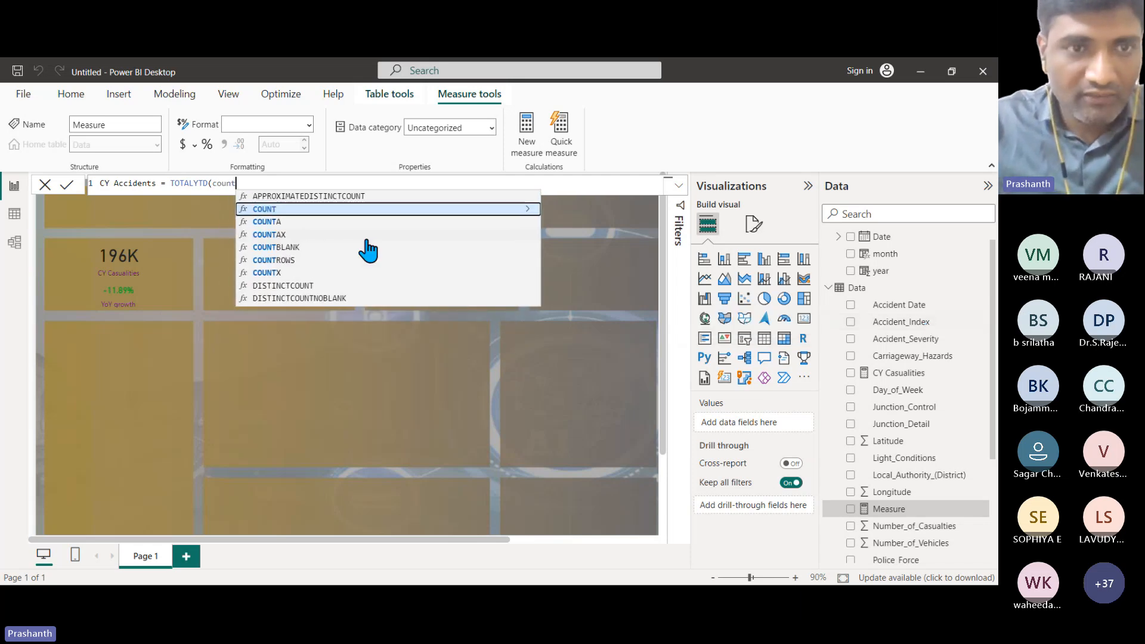
key("Tab")
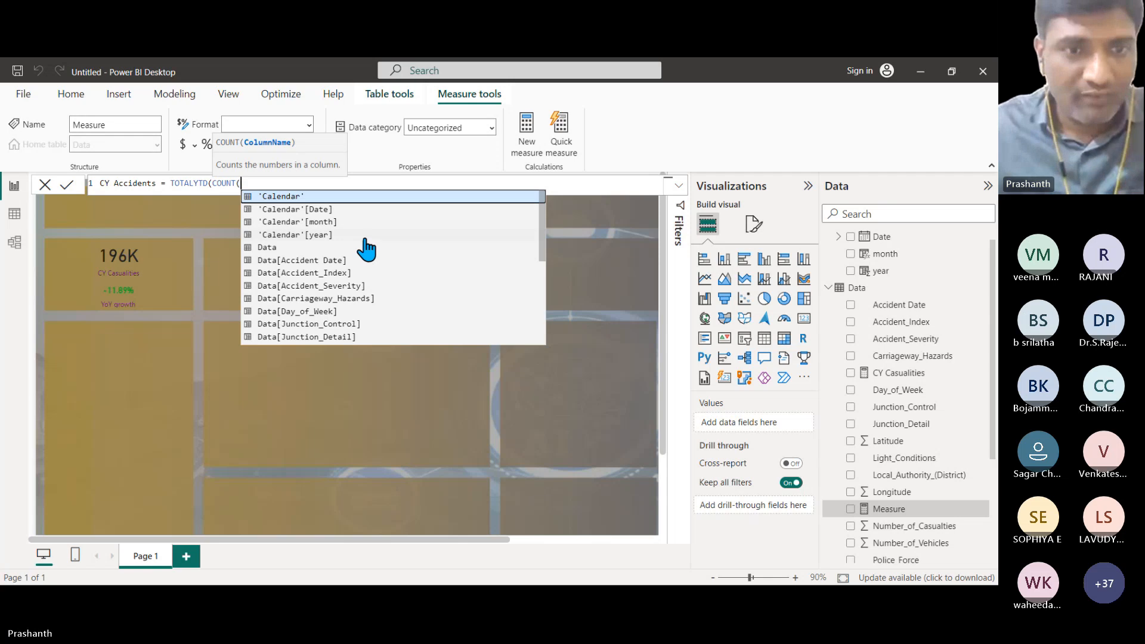
left_click(328, 274)
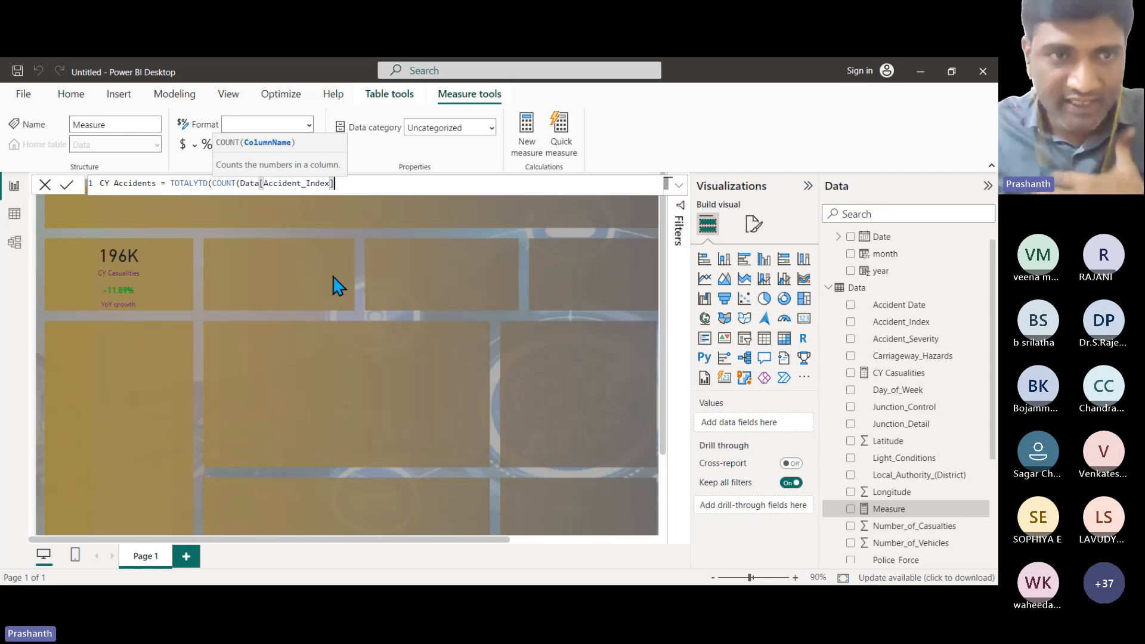
type("),")
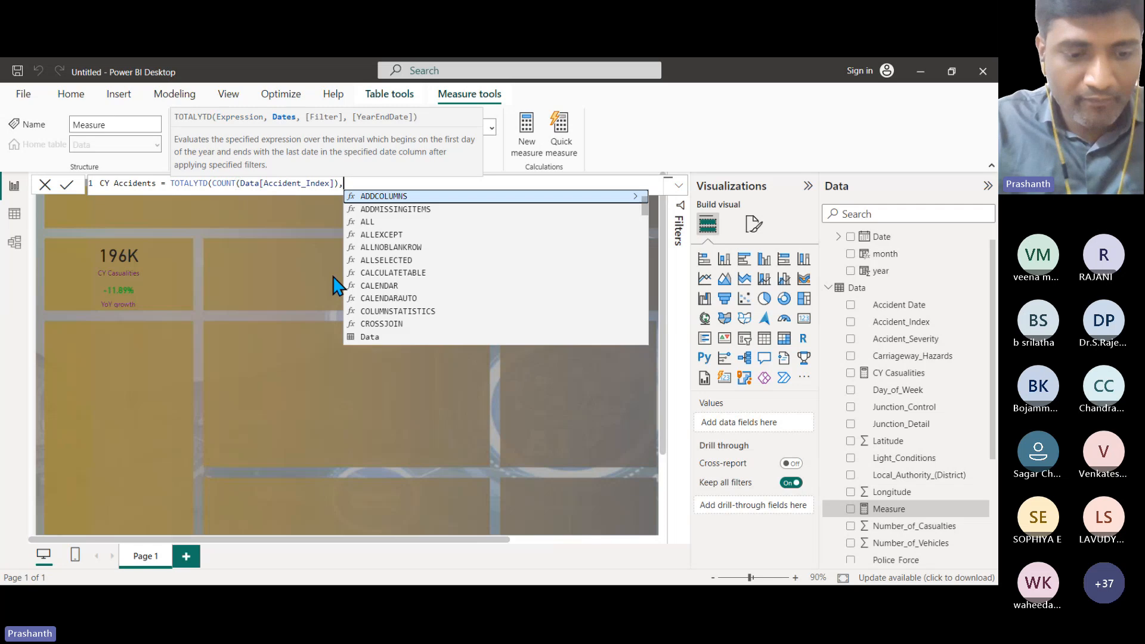
type("ca")
left_click(430, 212)
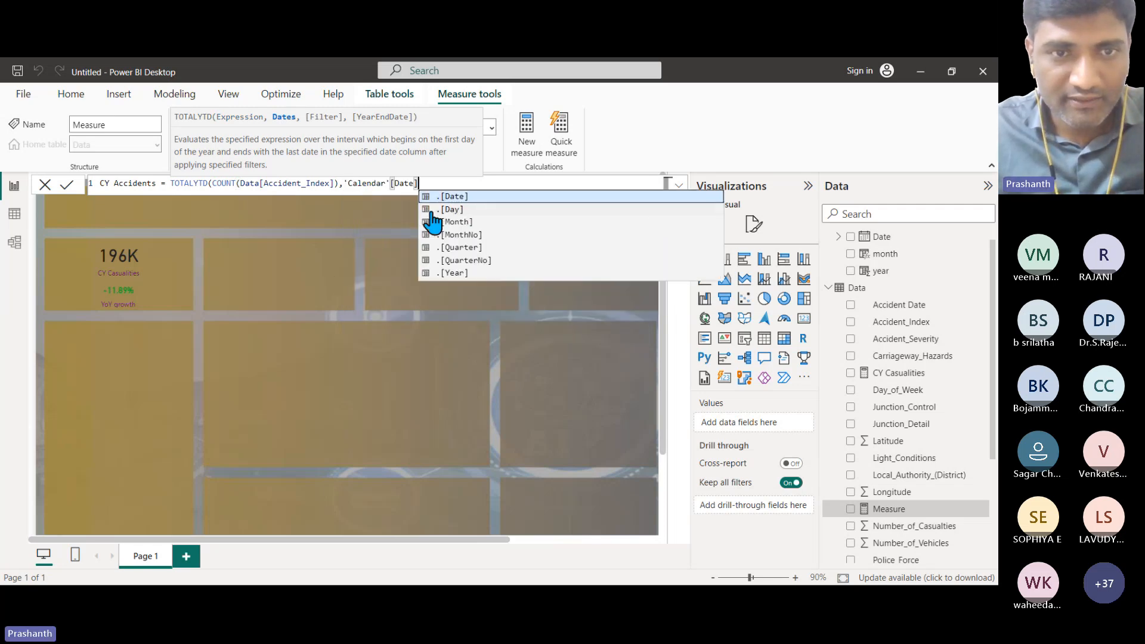
type(")")
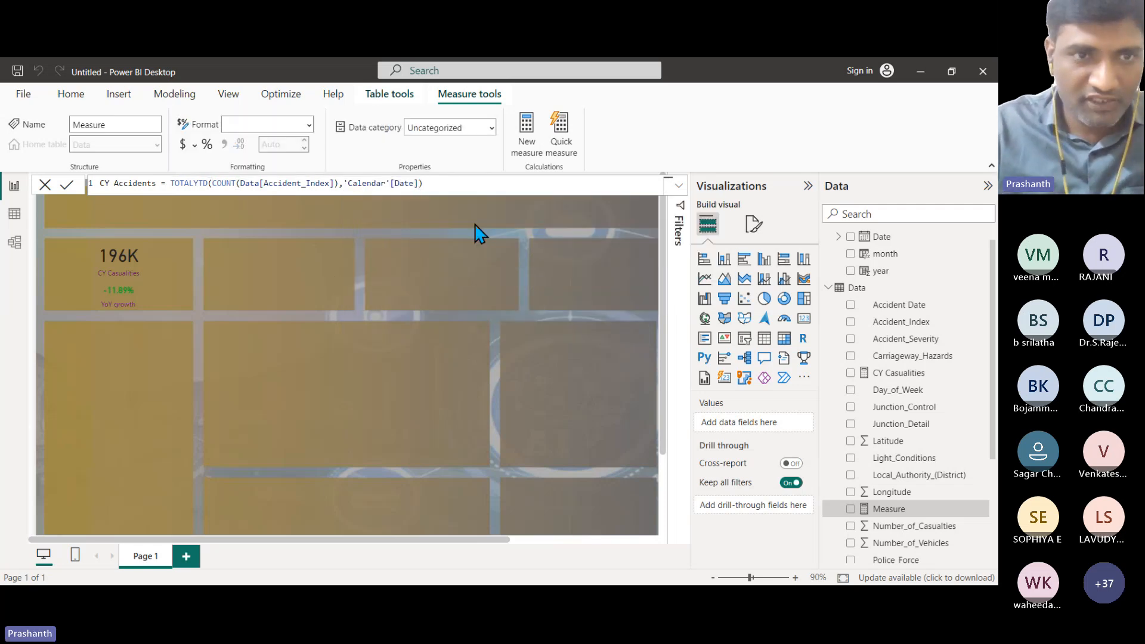
key("Return")
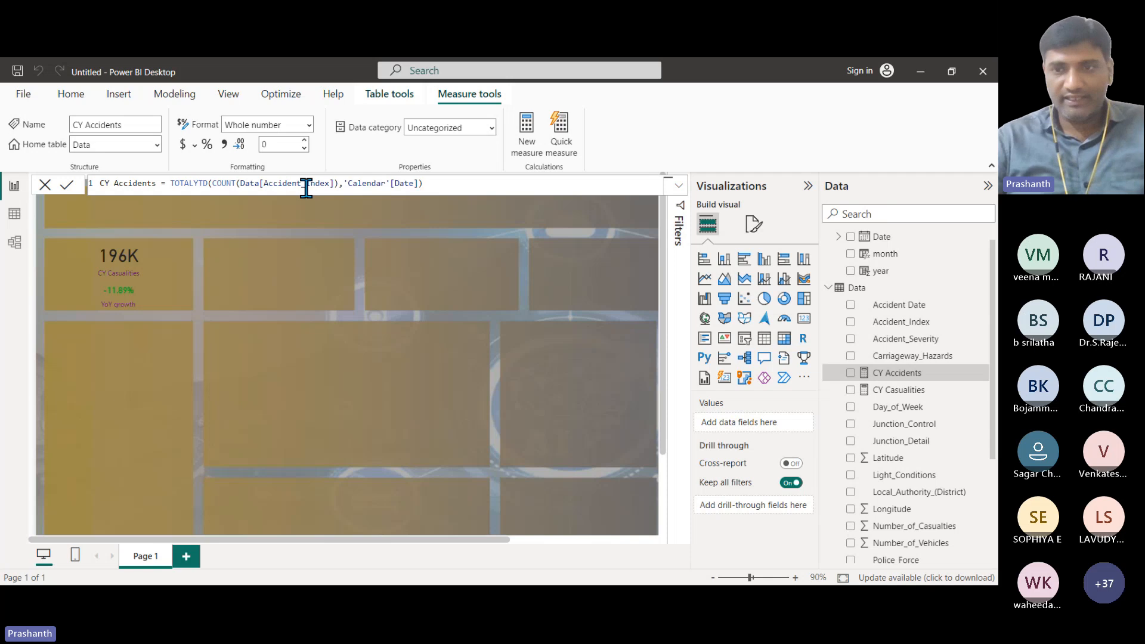
Create a new measure in the Data table and name it PY Accidents.
right_click(905, 376)
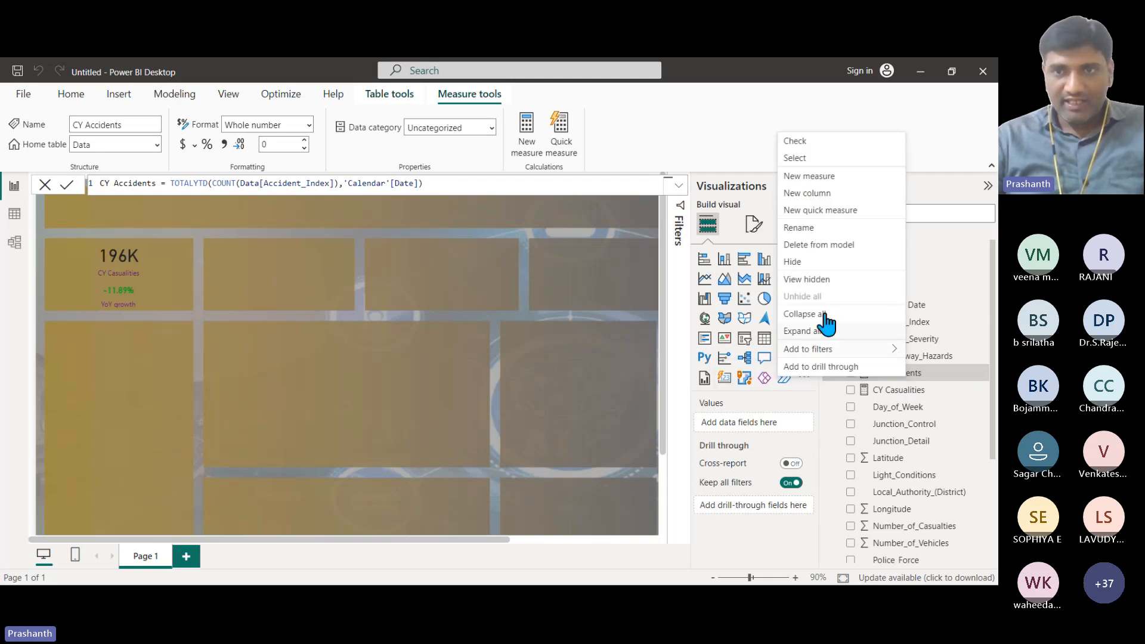
left_click(797, 182)
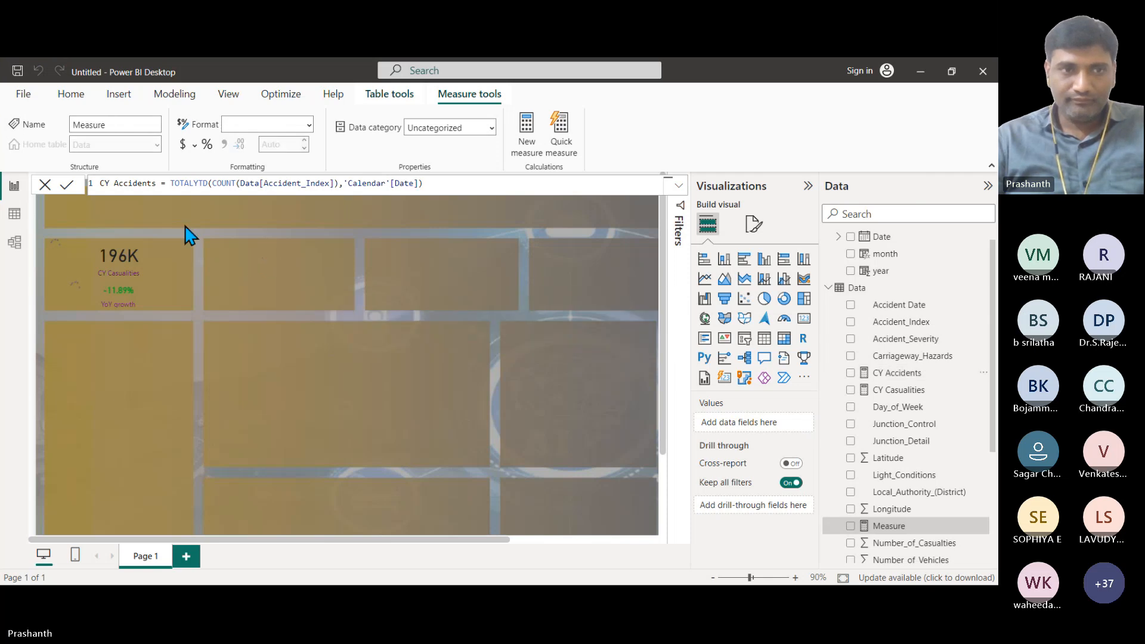
type("PY")
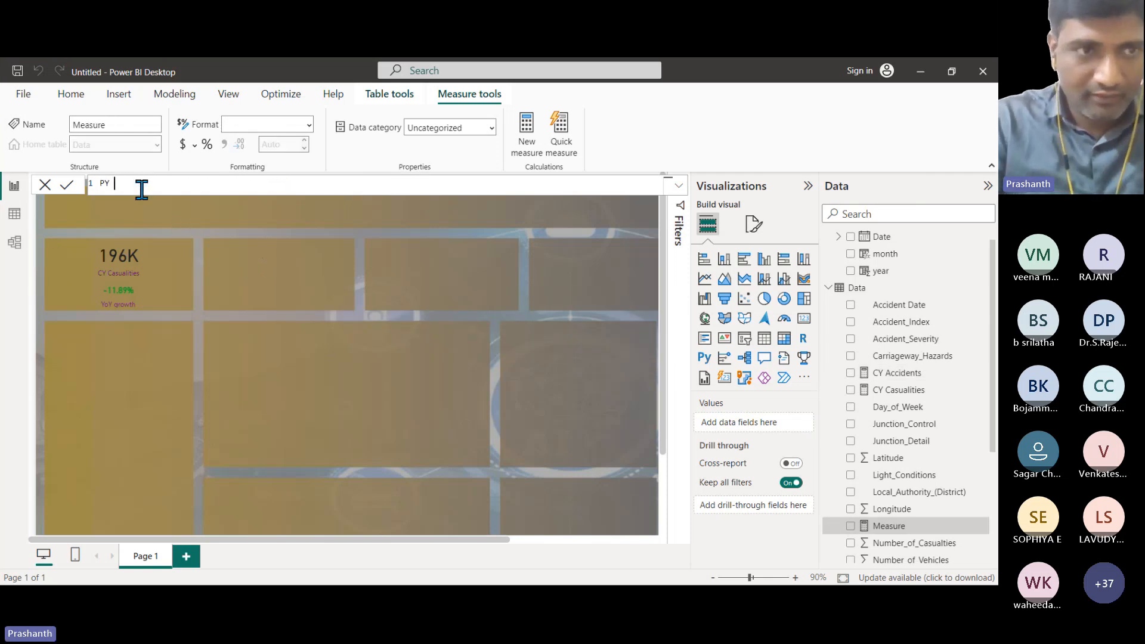
type(" A")
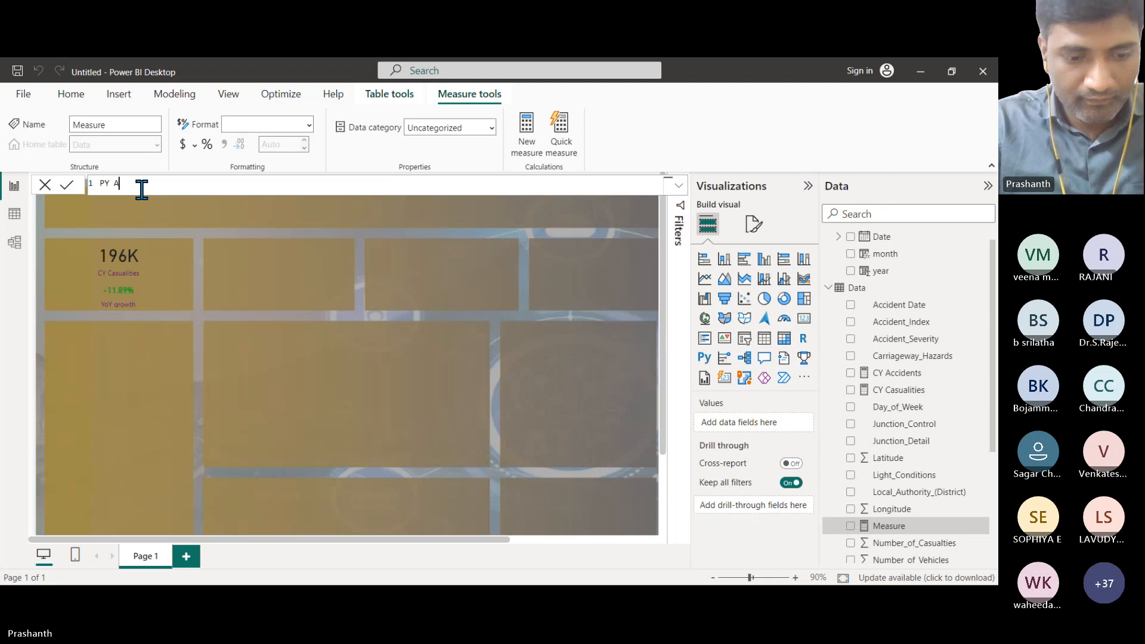
type("ccidents =")
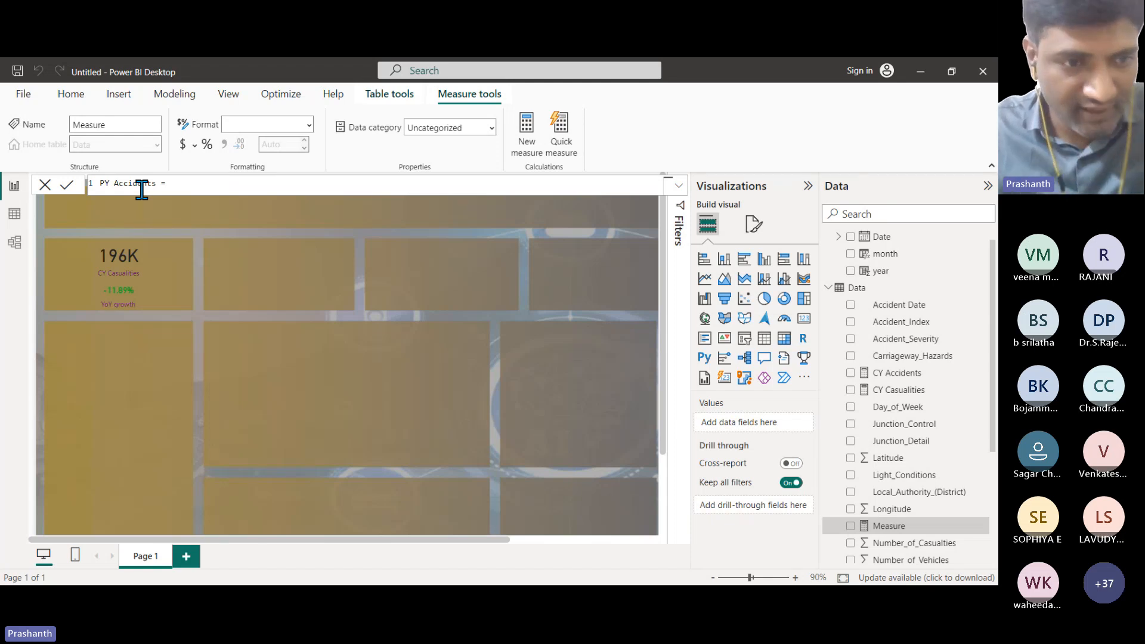
Begin the PY Accidents formula with CALCULATE and COUNT(Data[Accident_Index]) as its expression.
type("calcu")
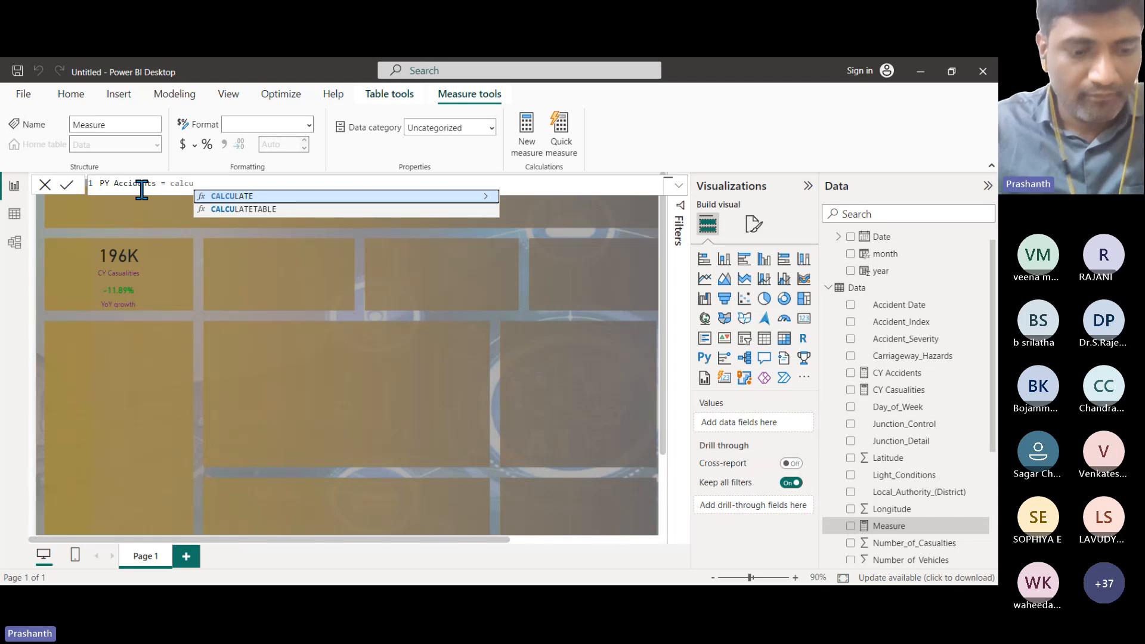
key("Tab")
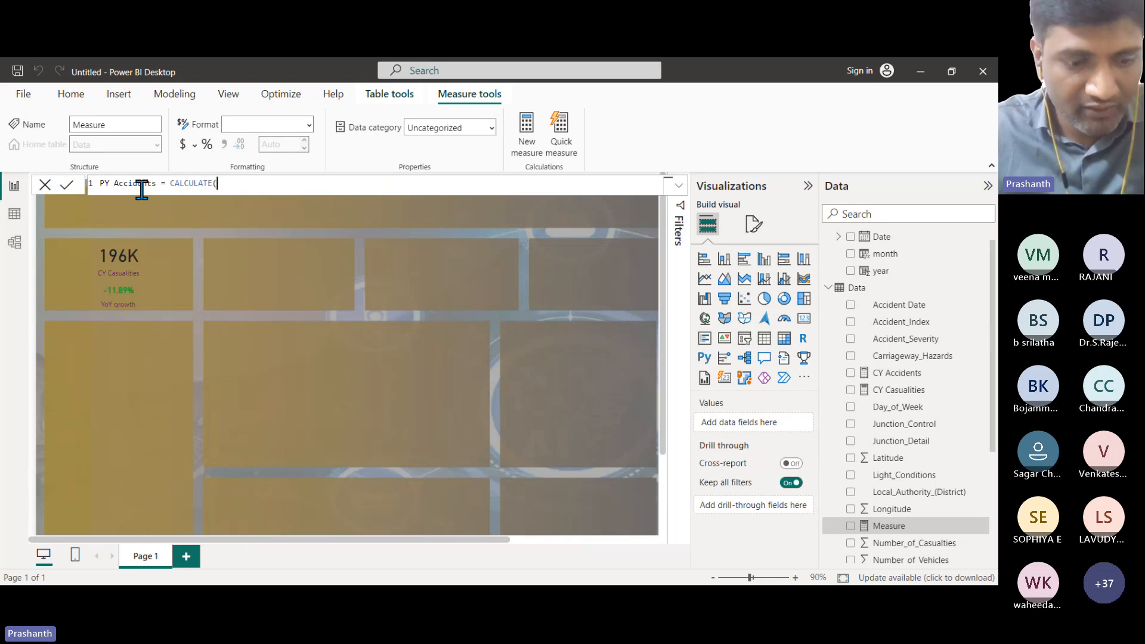
type("count")
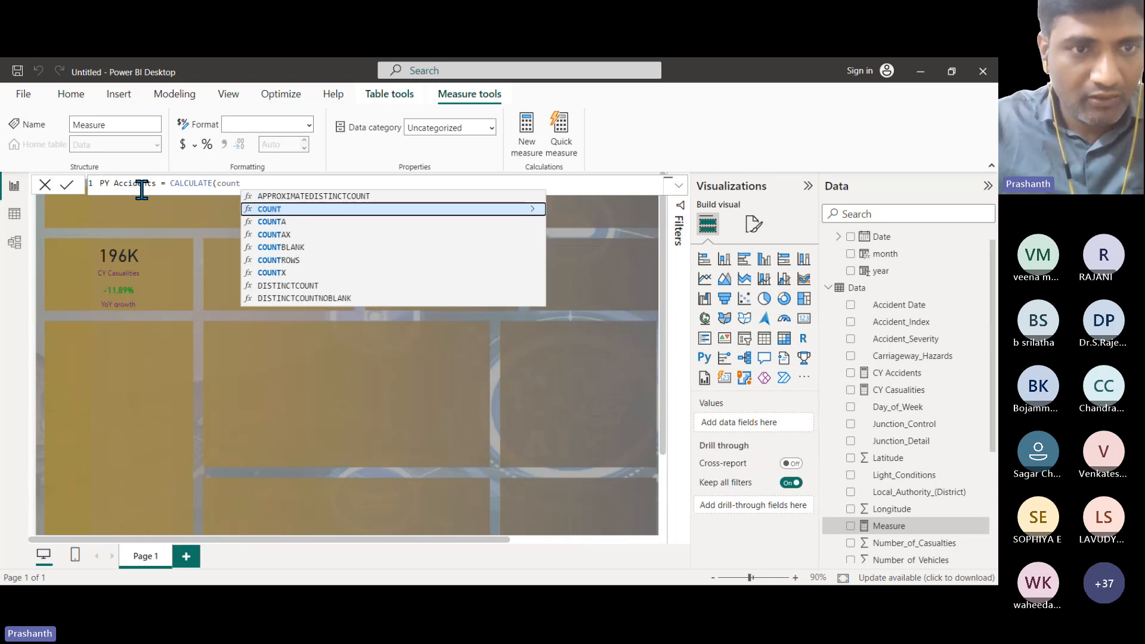
key("Tab")
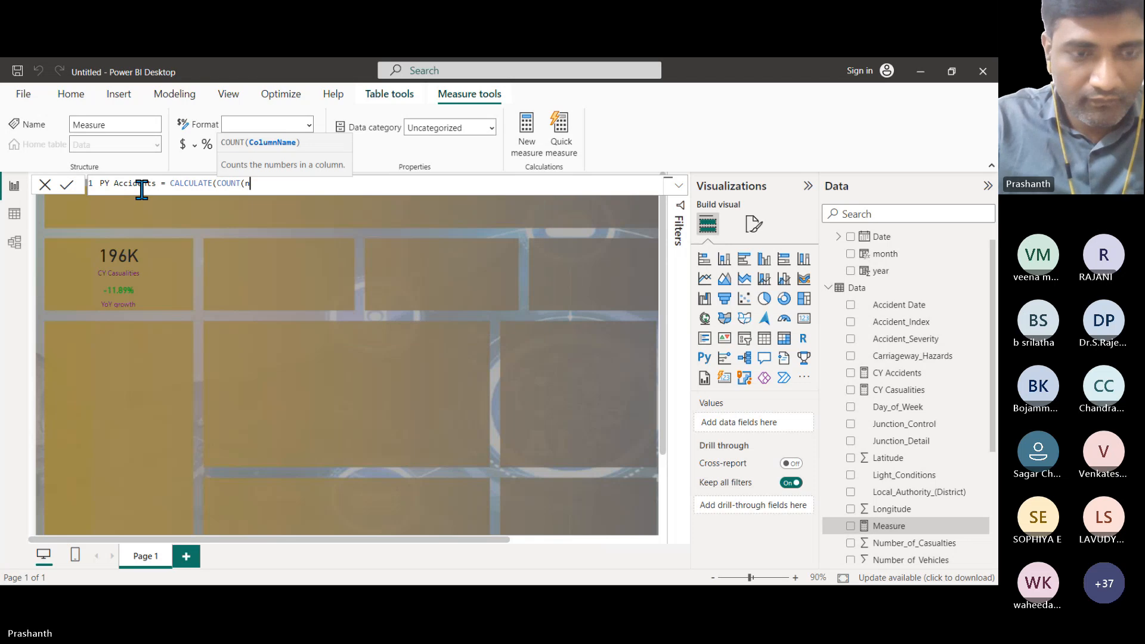
type("nu")
key("Escape")
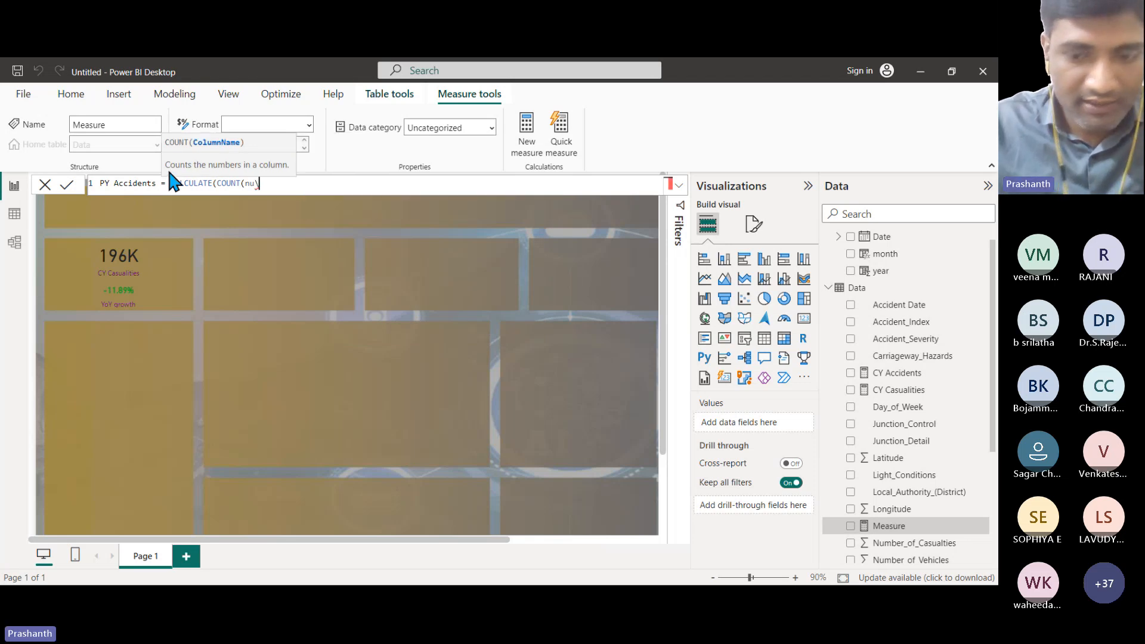
key("BackSpace")
key("BackSpace")
type("a")
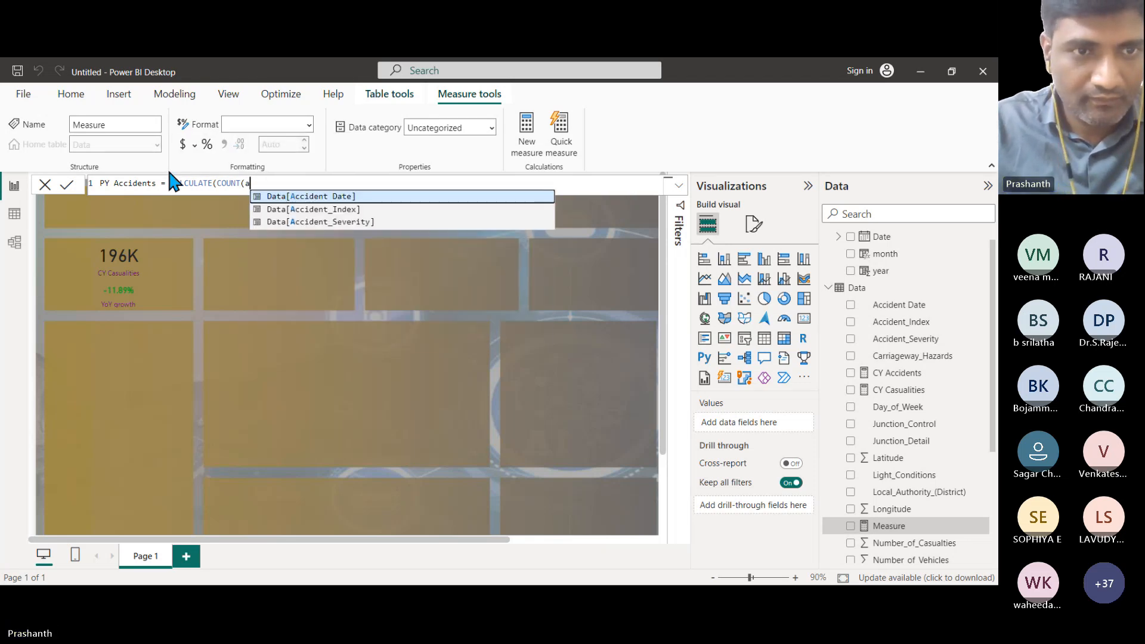
left_click(350, 210)
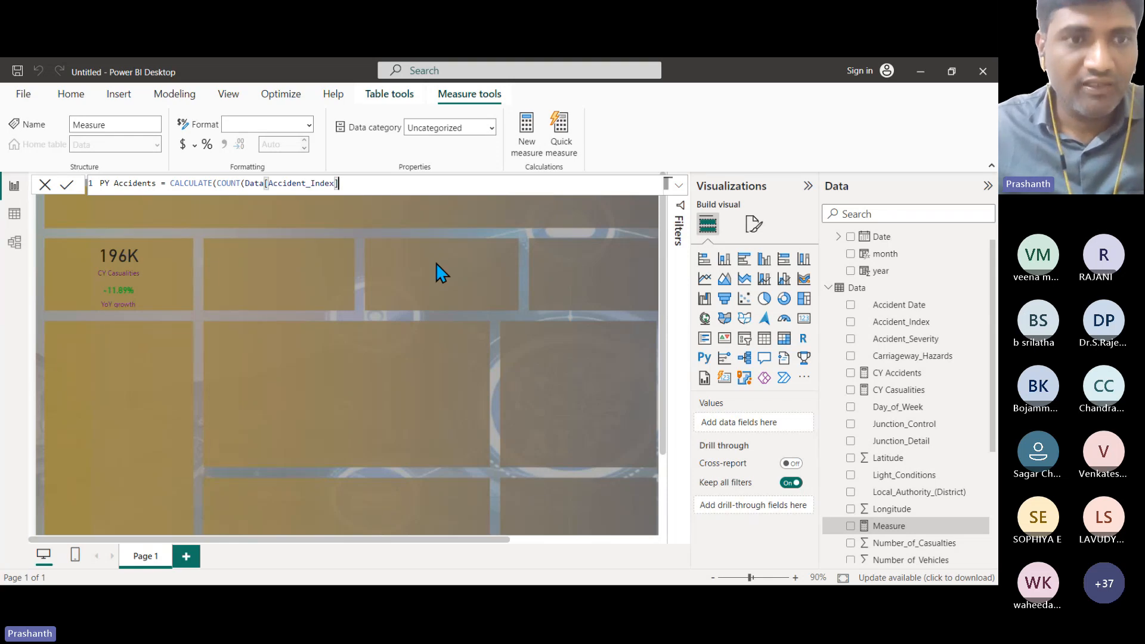
type(")")
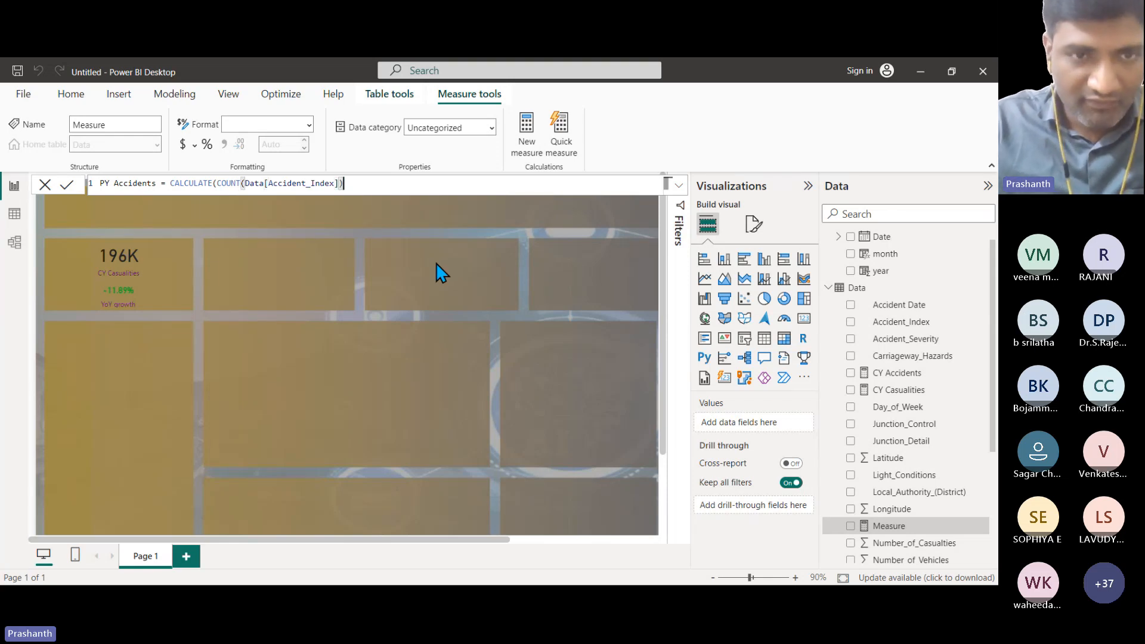
Add the filter SAMEPERIODLASTYEAR('Calendar'[Date]) to the PY Accidents formula and commit the measure.
type(",sa")
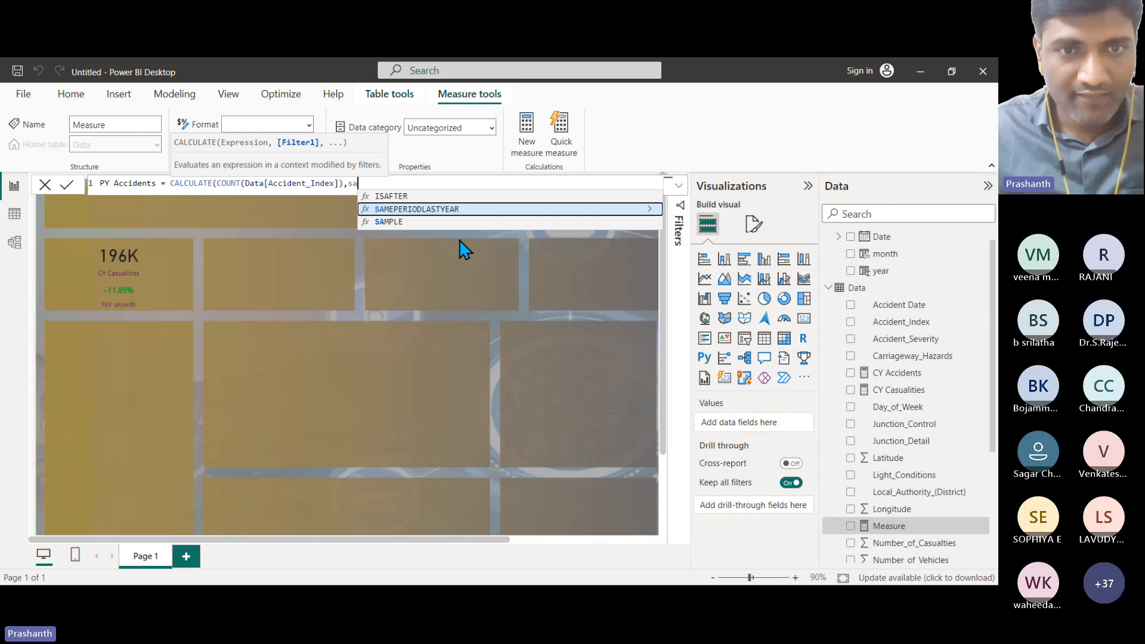
left_click(477, 210)
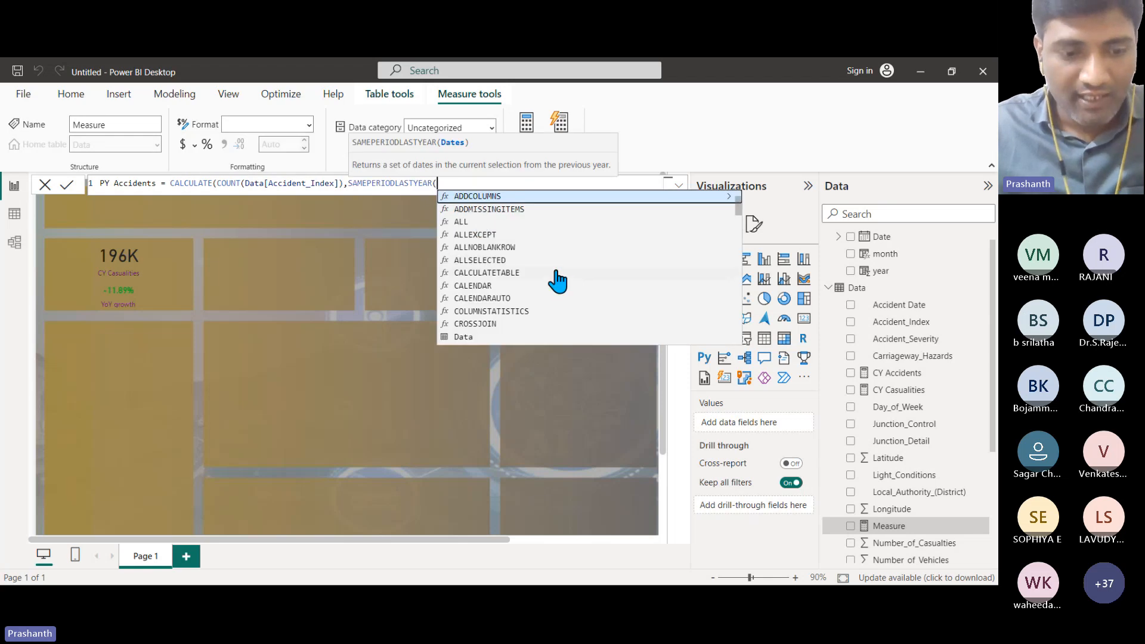
type("cal")
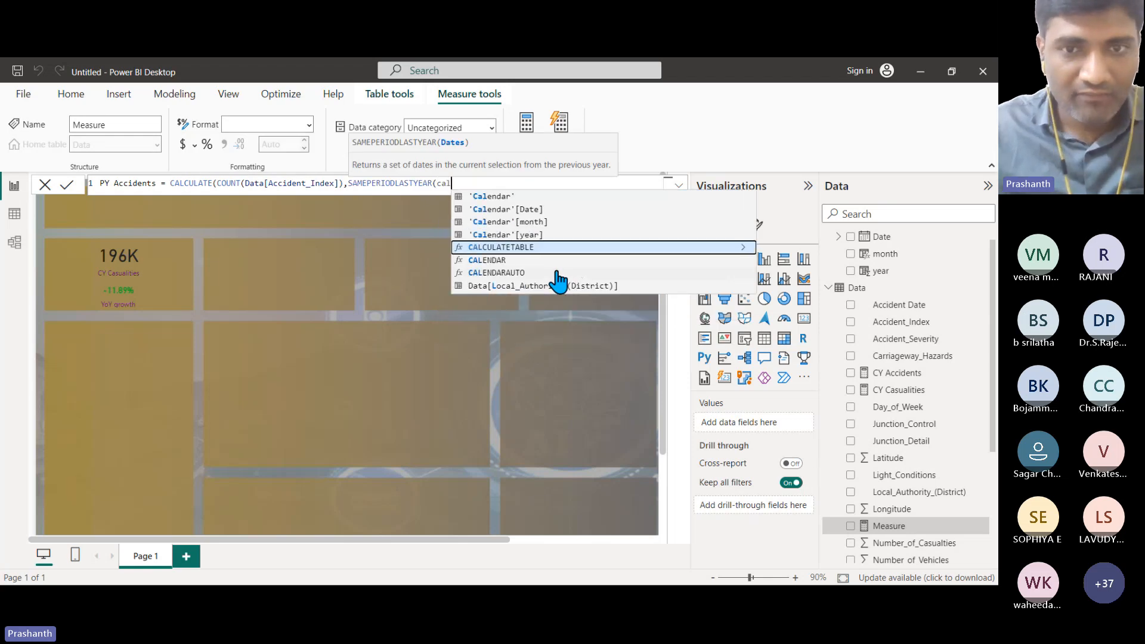
left_click(531, 212)
type("))")
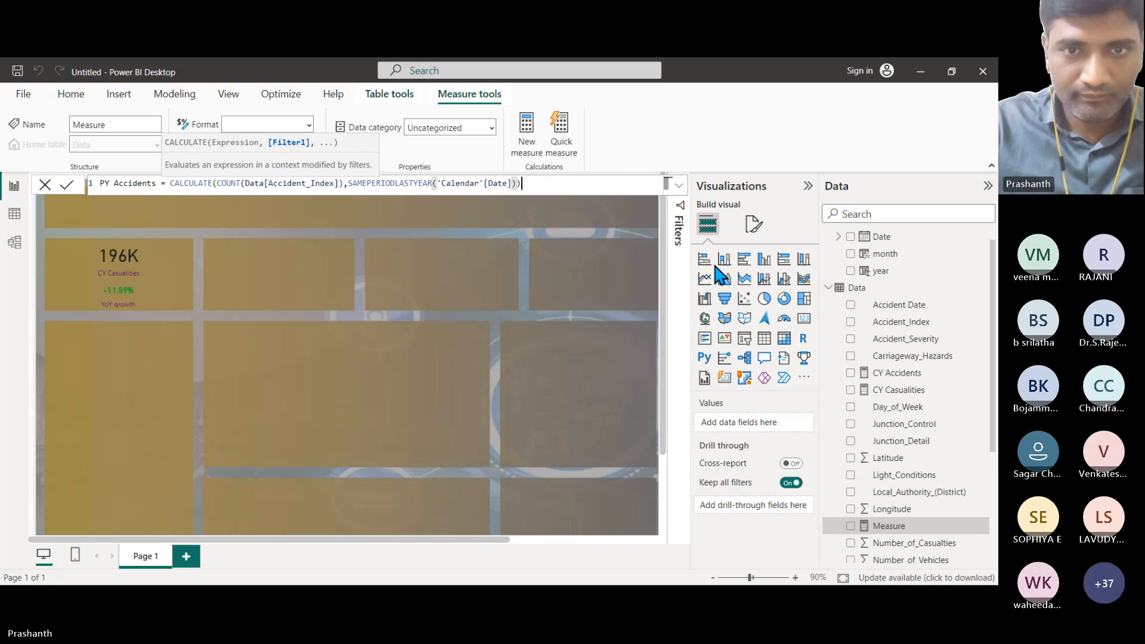
key("Return")
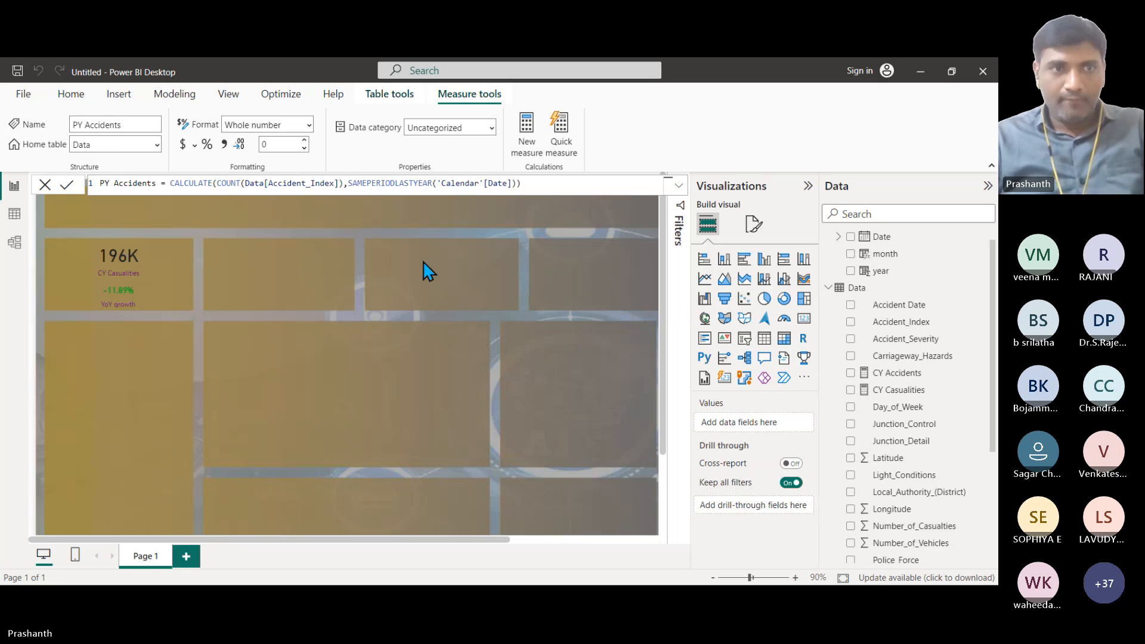
Create a new measure in the Data table and name it YoY acci.
scroll(933, 477, "down", 3)
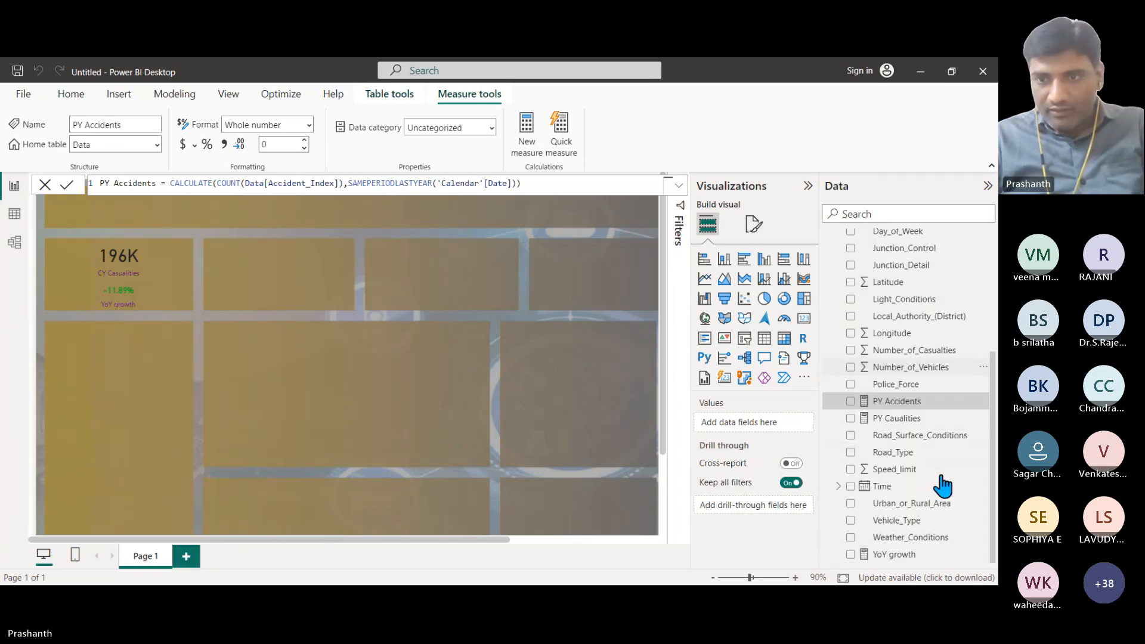
right_click(906, 387)
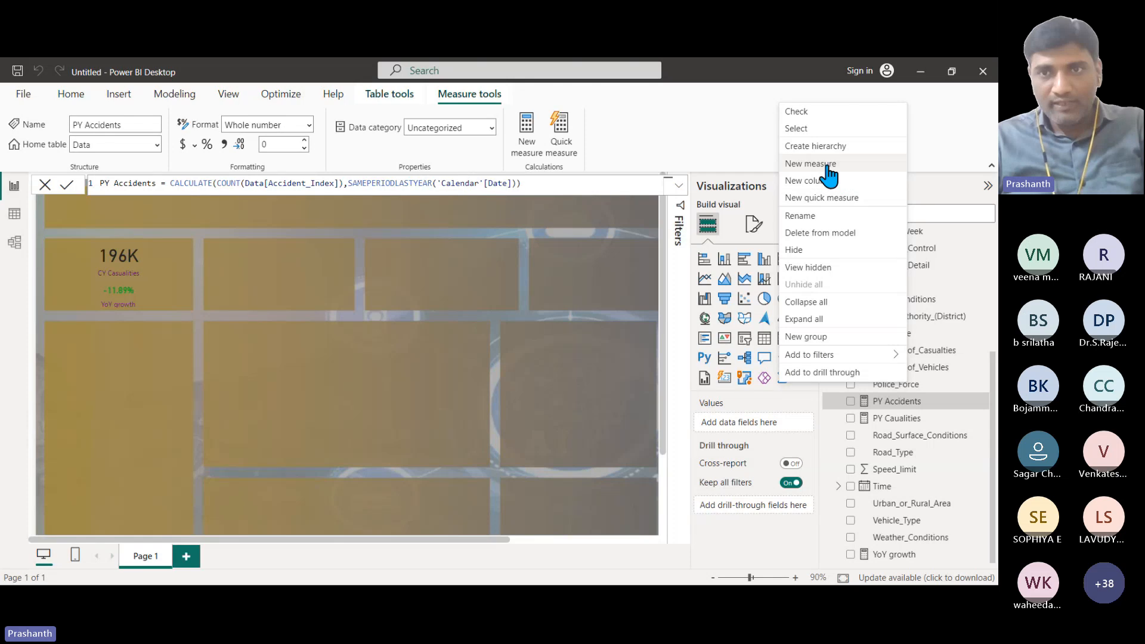
left_click(896, 167)
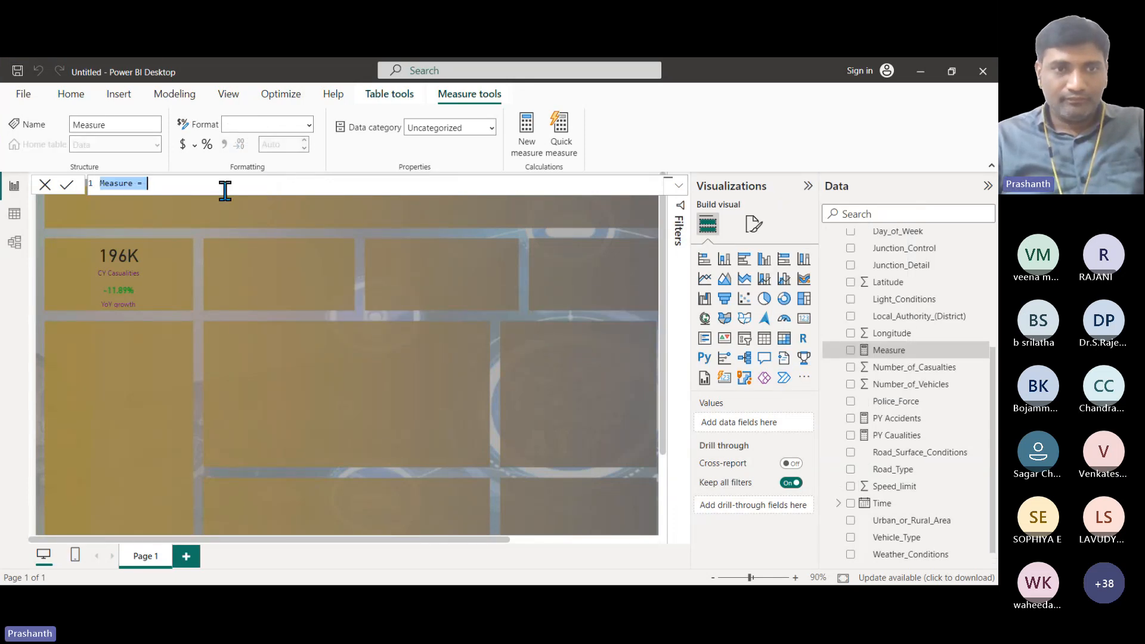
type("Yoy")
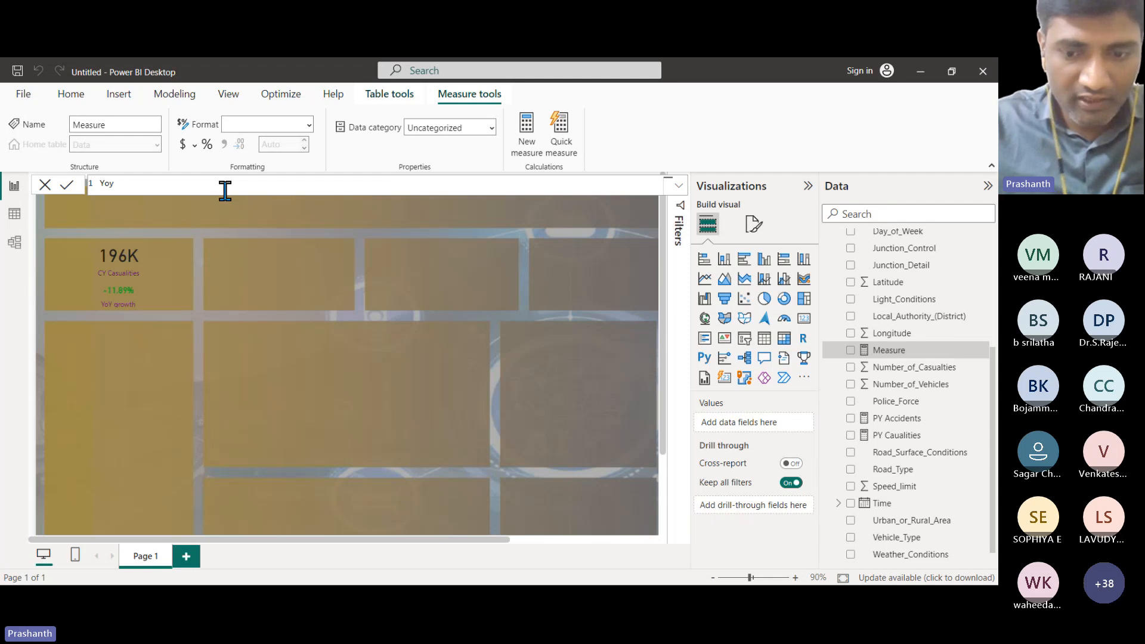
key("BackSpace")
type("Y acci")
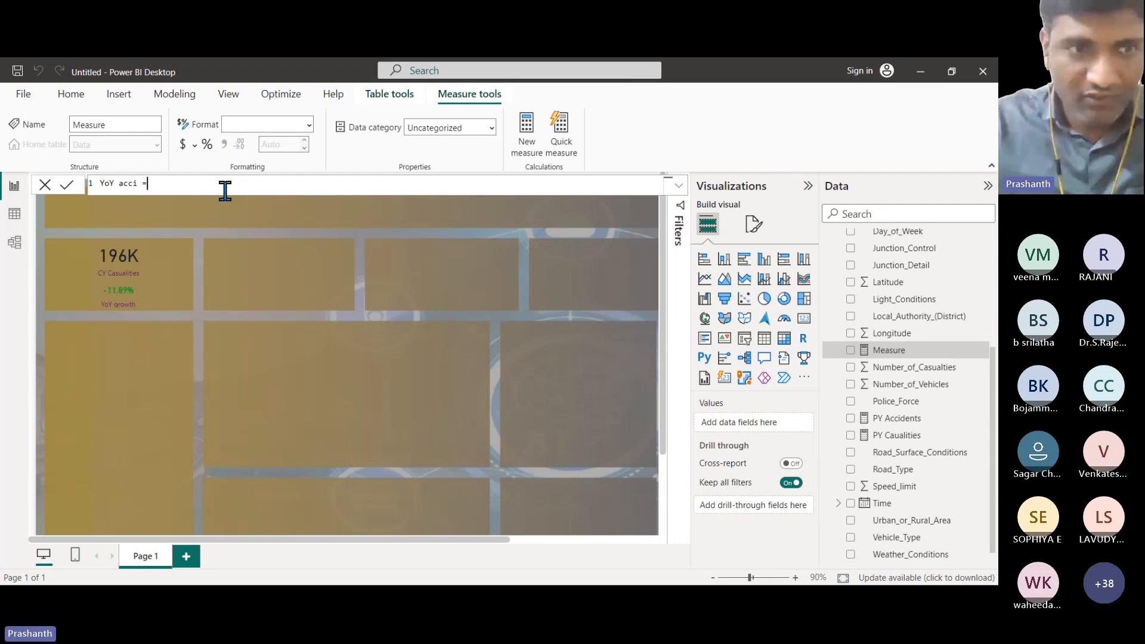
Define YoY acci as ([CY Accidents]-[PY Accidents])/[PY Accidents] and commit the measure.
type(" = (")
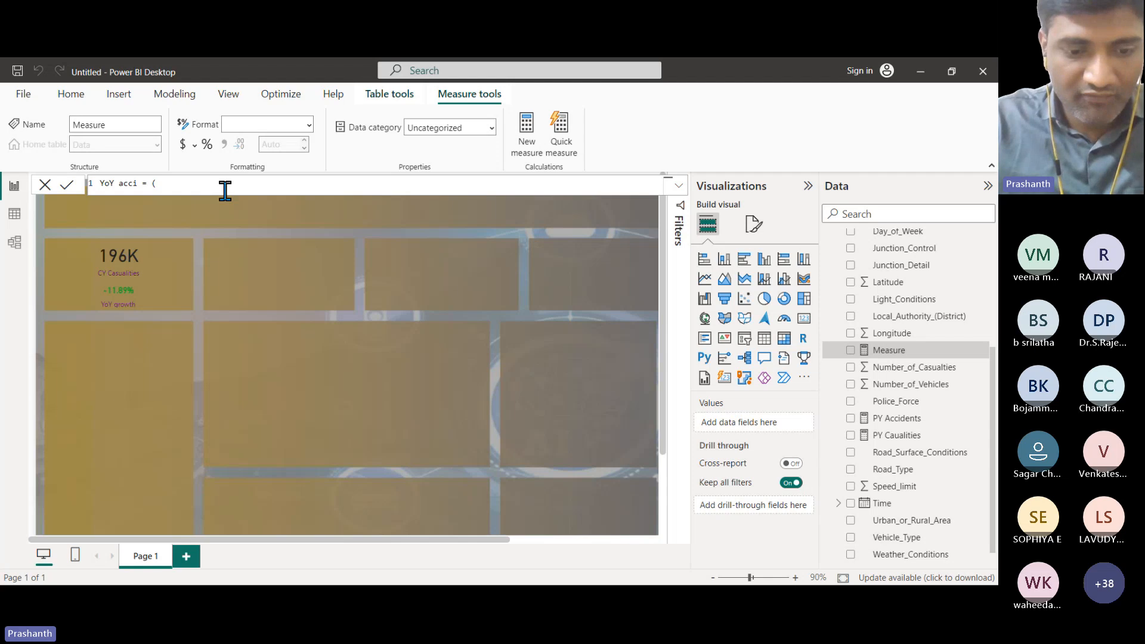
type("[CY Accidents]")
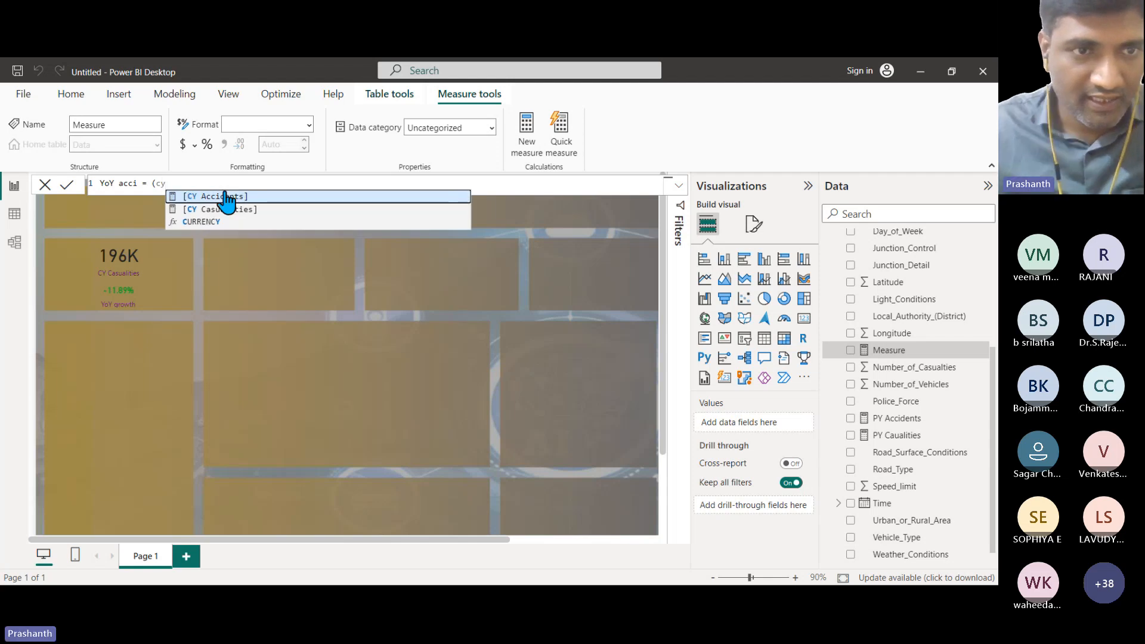
type("-[PY Accidents]")
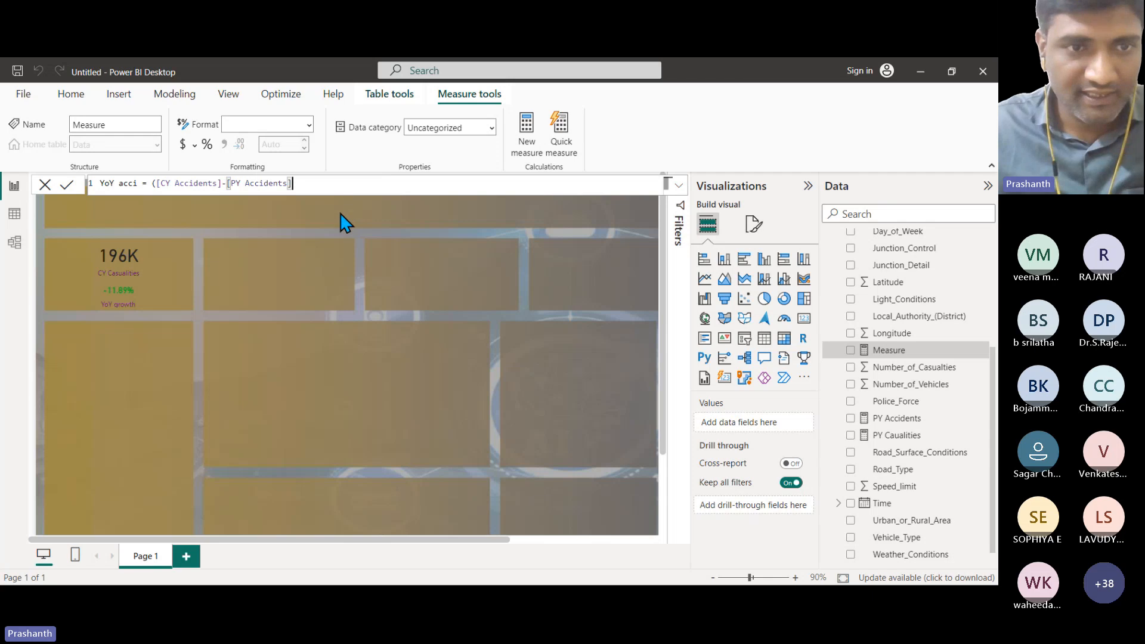
type(")/")
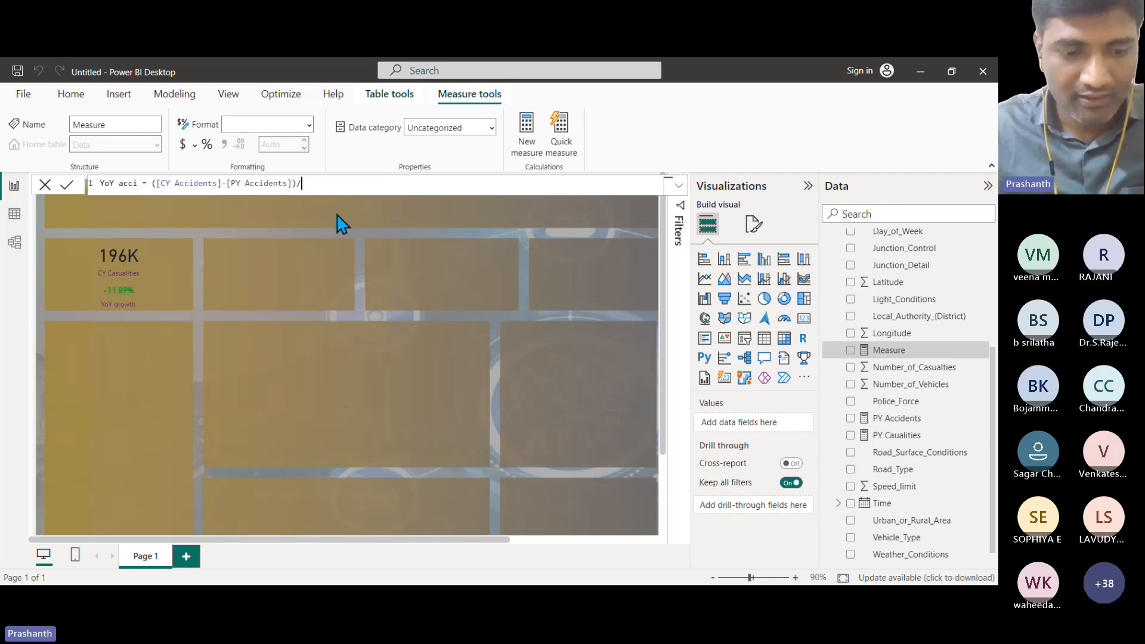
type("cy")
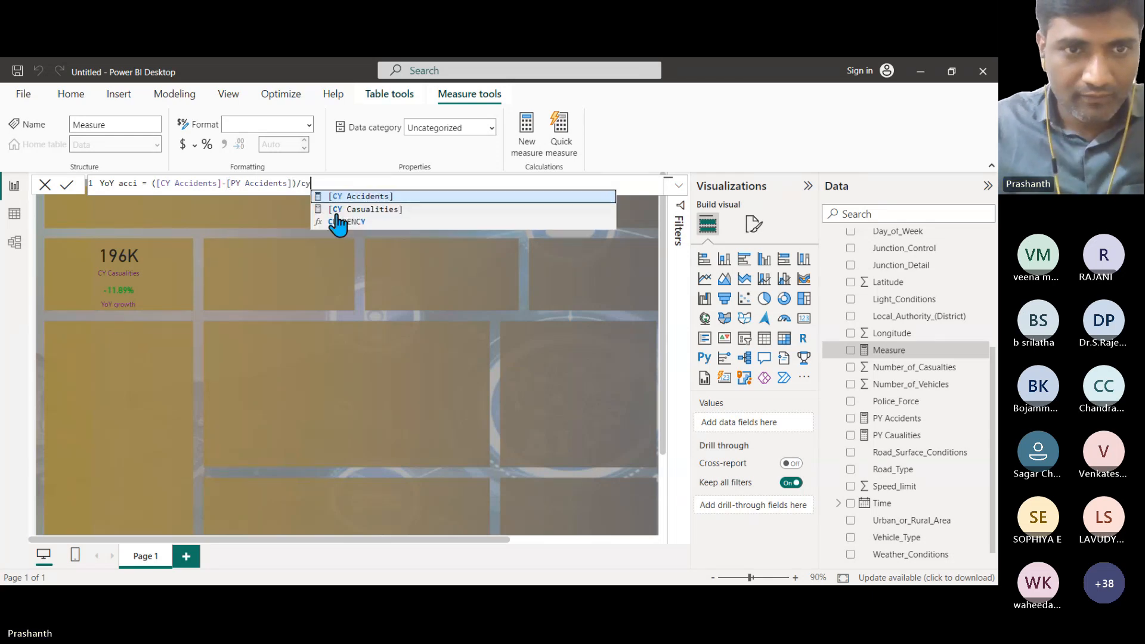
key("Escape")
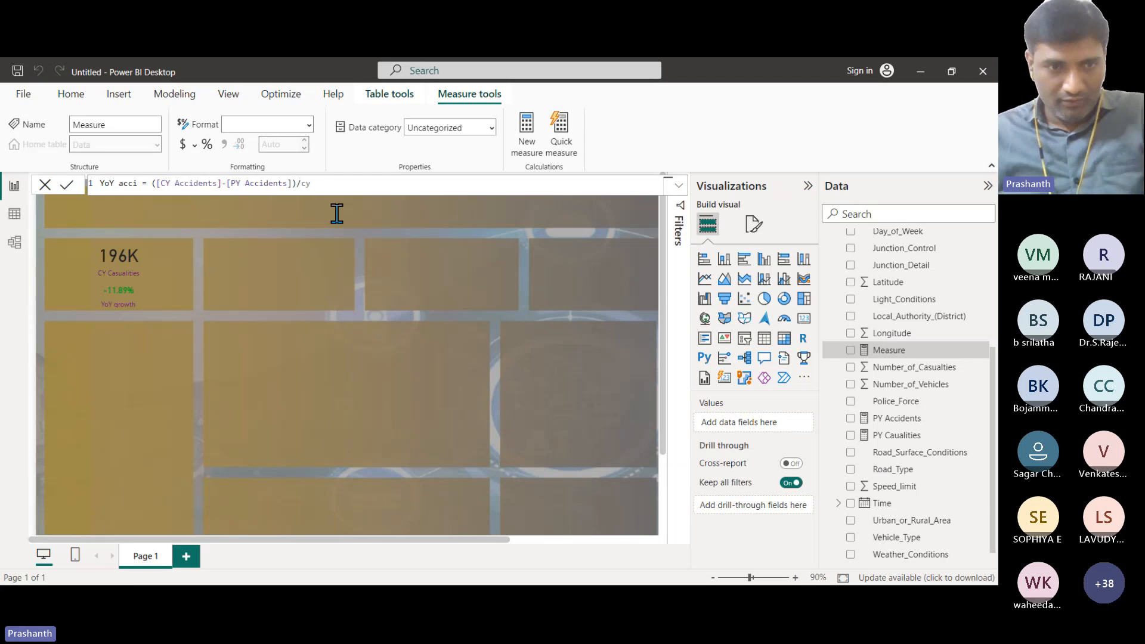
key("BackSpace")
key("BackSpace")
type("py")
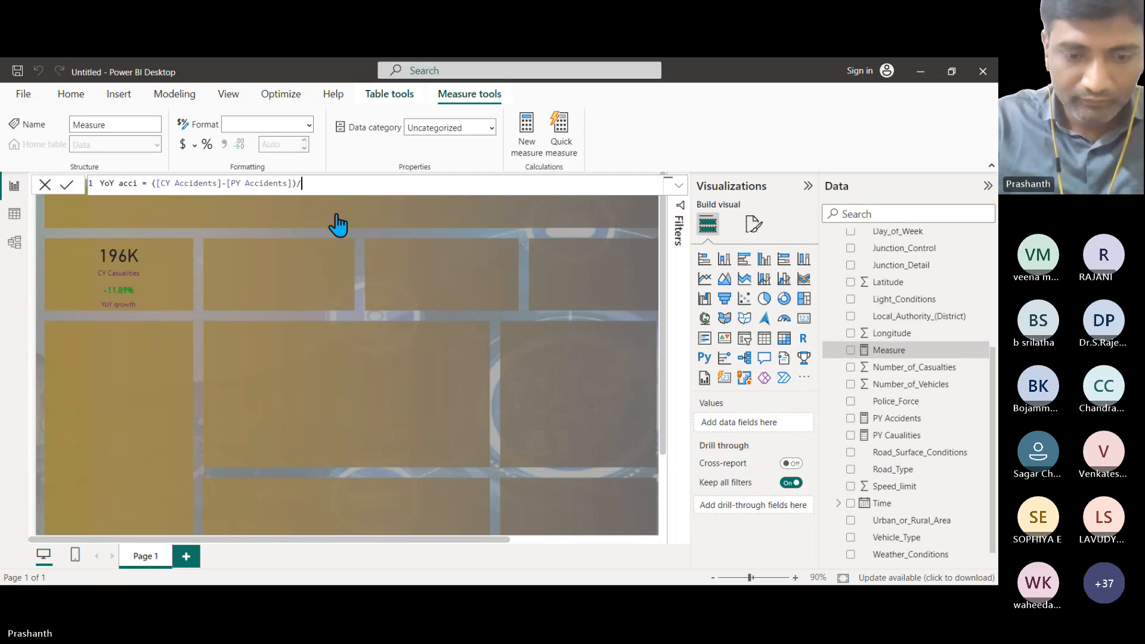
key("Tab")
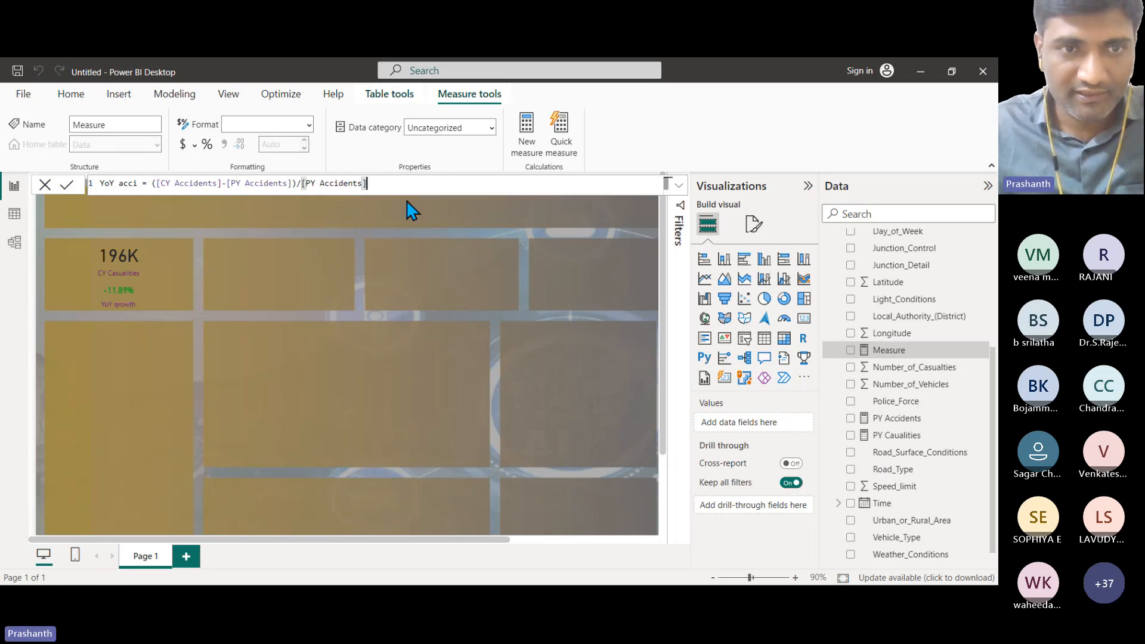
key("Return")
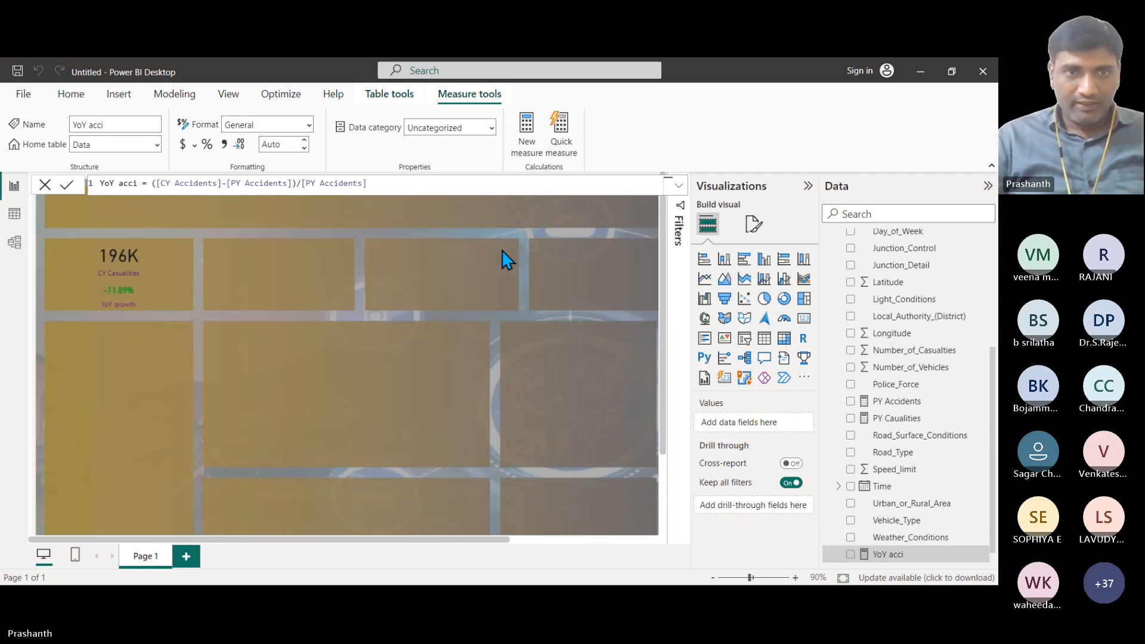
Group the CY Casualities card with the YoY growth card in the first tile.
scroll(929, 534, "down", 1)
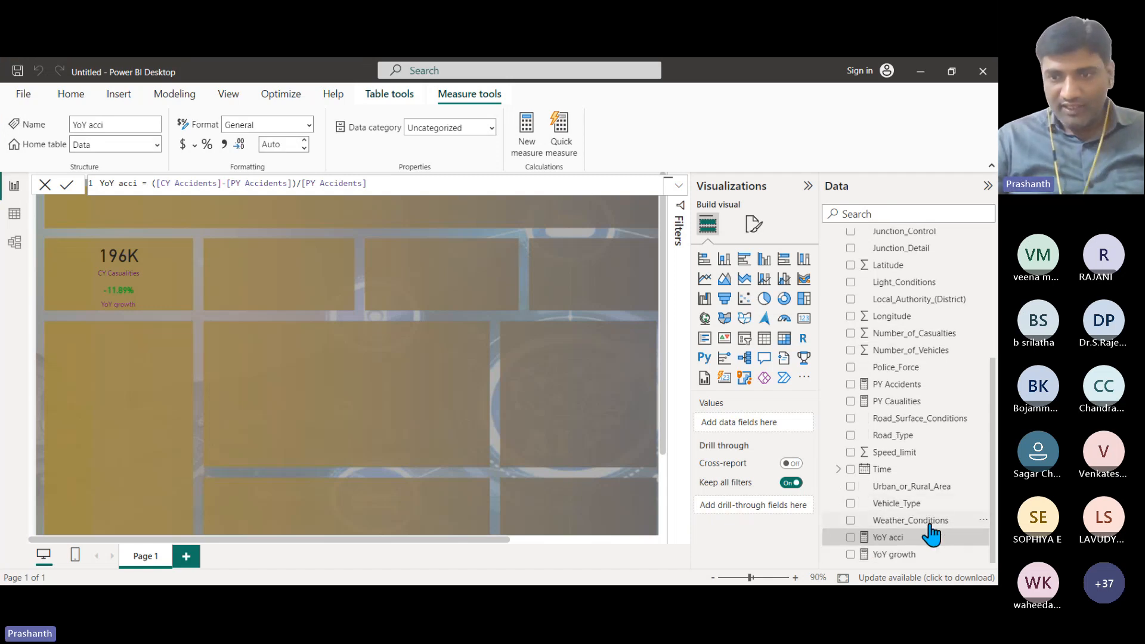
left_click(194, 313)
left_click(179, 272)
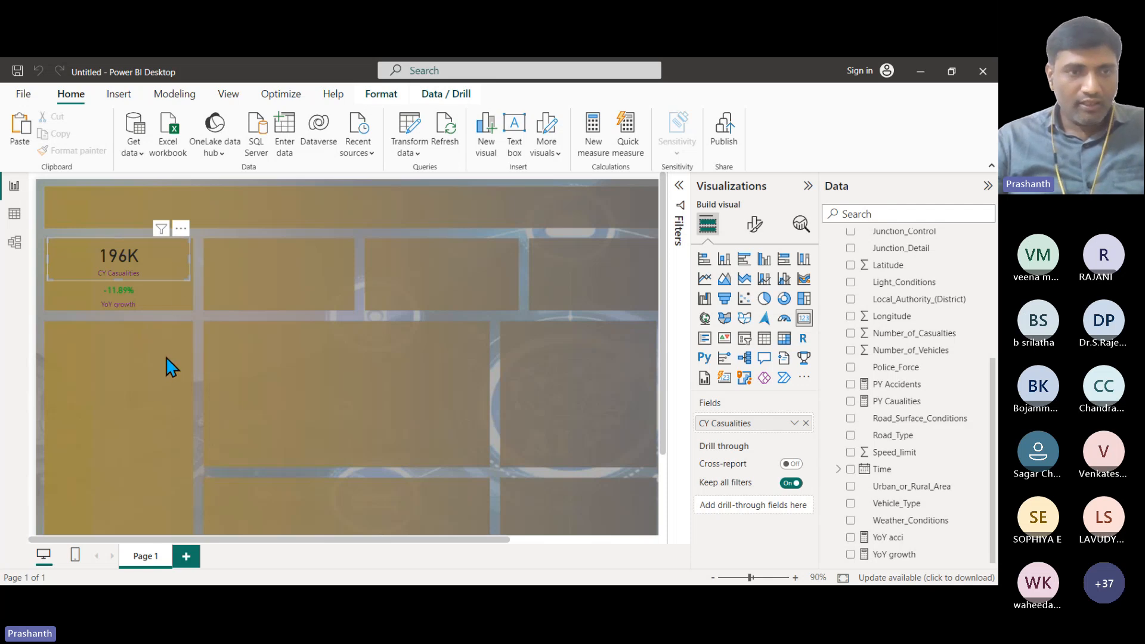
left_click(154, 307)
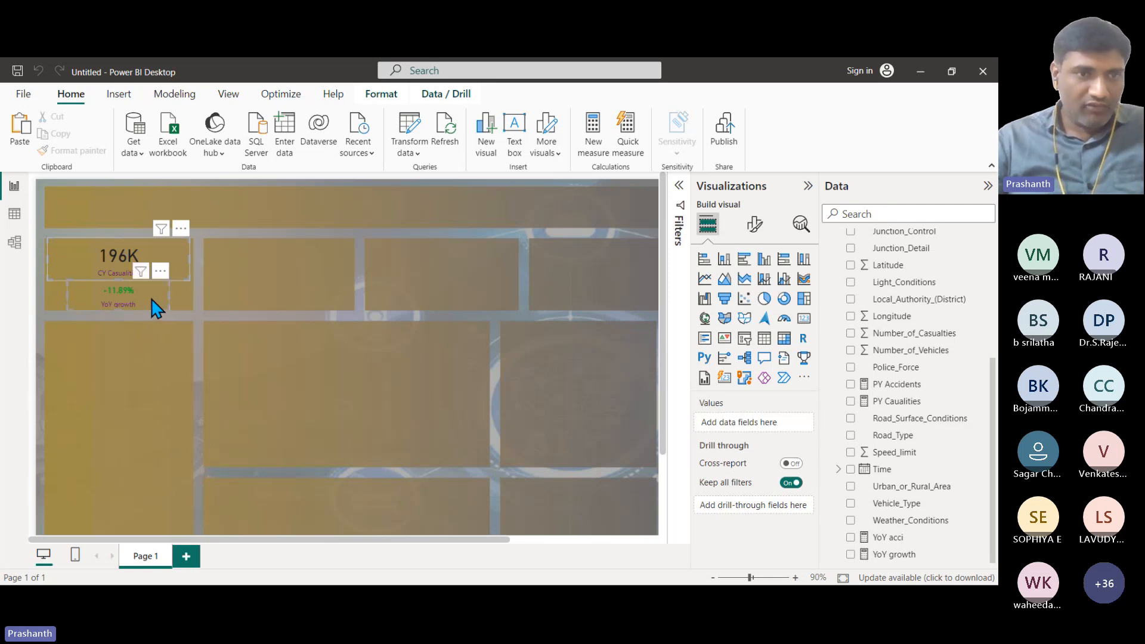
right_click(156, 309)
mouse_move(160, 307)
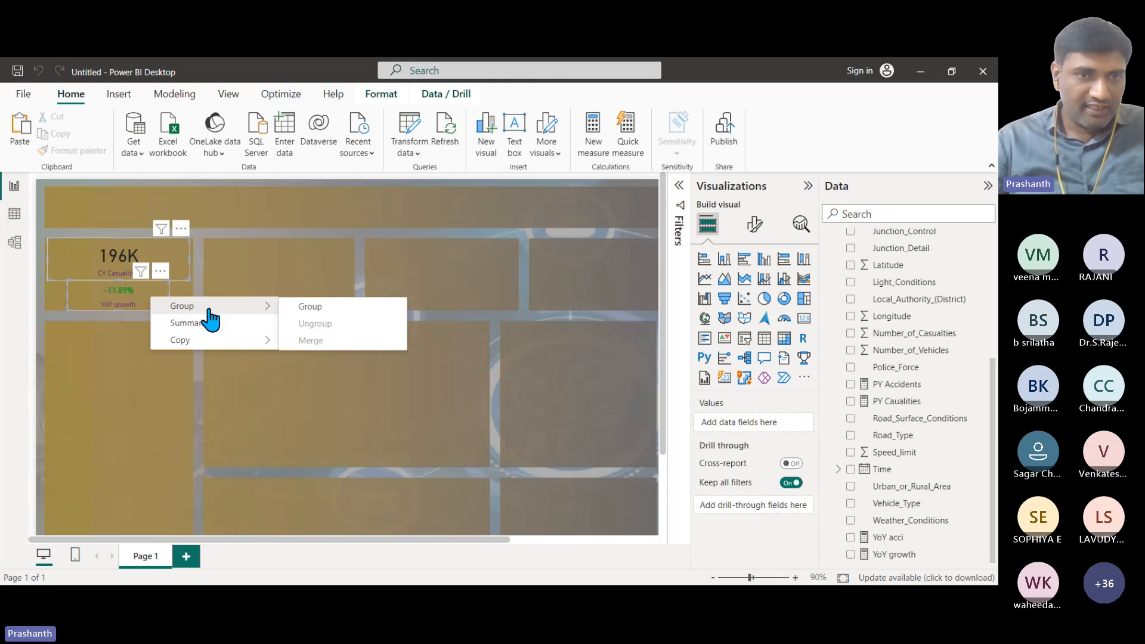
left_click(314, 310)
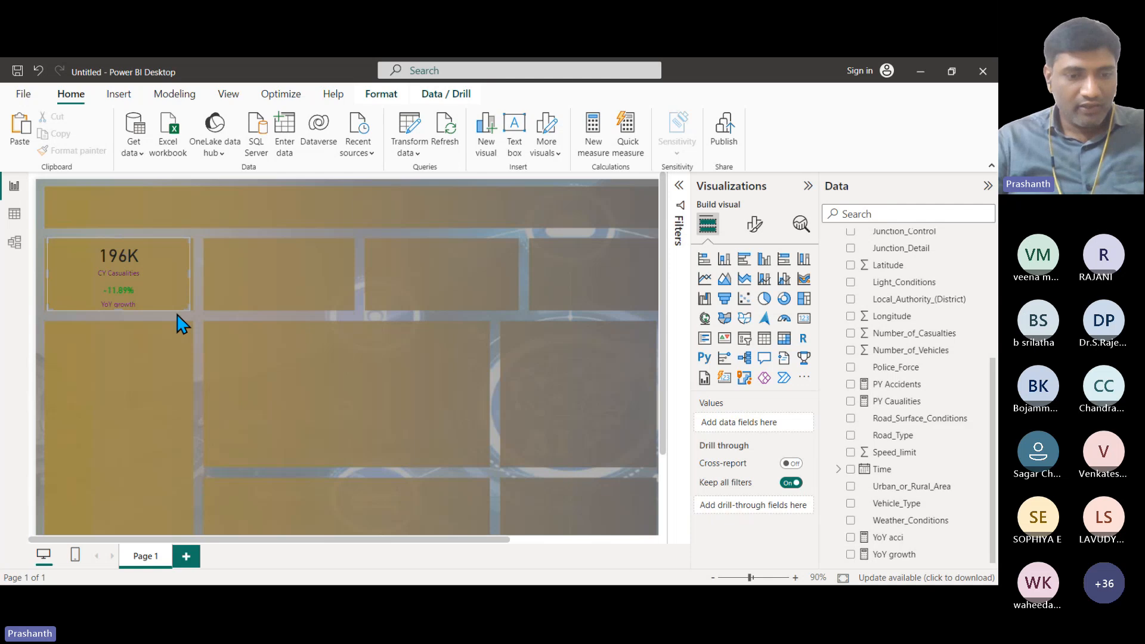
Duplicate the grouped casualties cards into the second tile and replace the copy's CY Casualities field with CY Accidents.
left_click_drag(179, 322, 308, 298)
left_click_drag(318, 298, 317, 298)
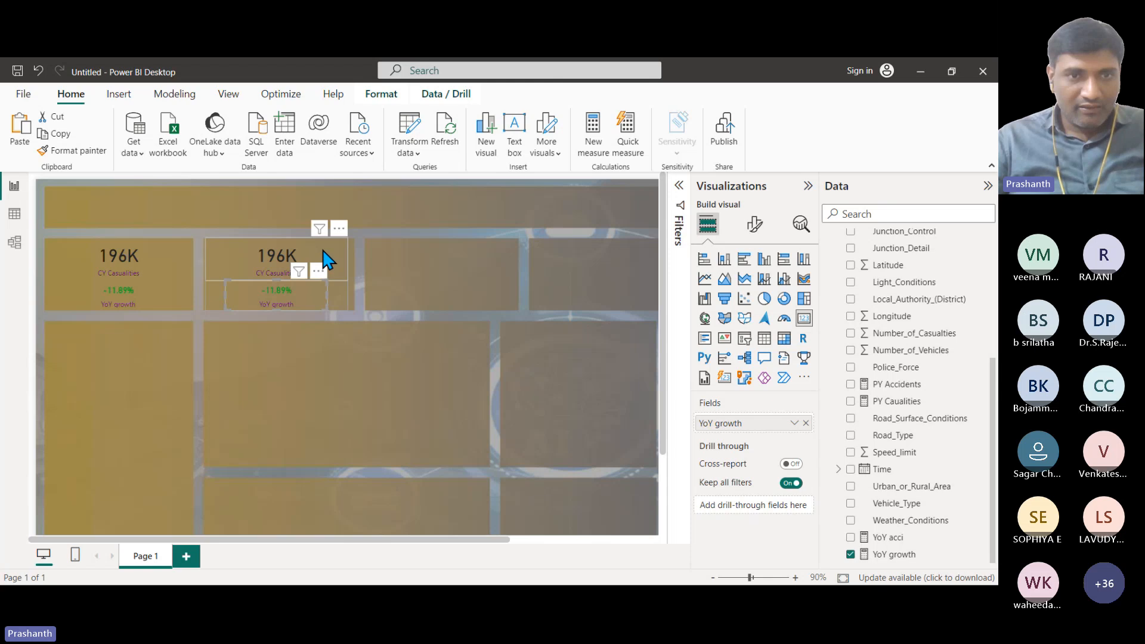
left_click(327, 259)
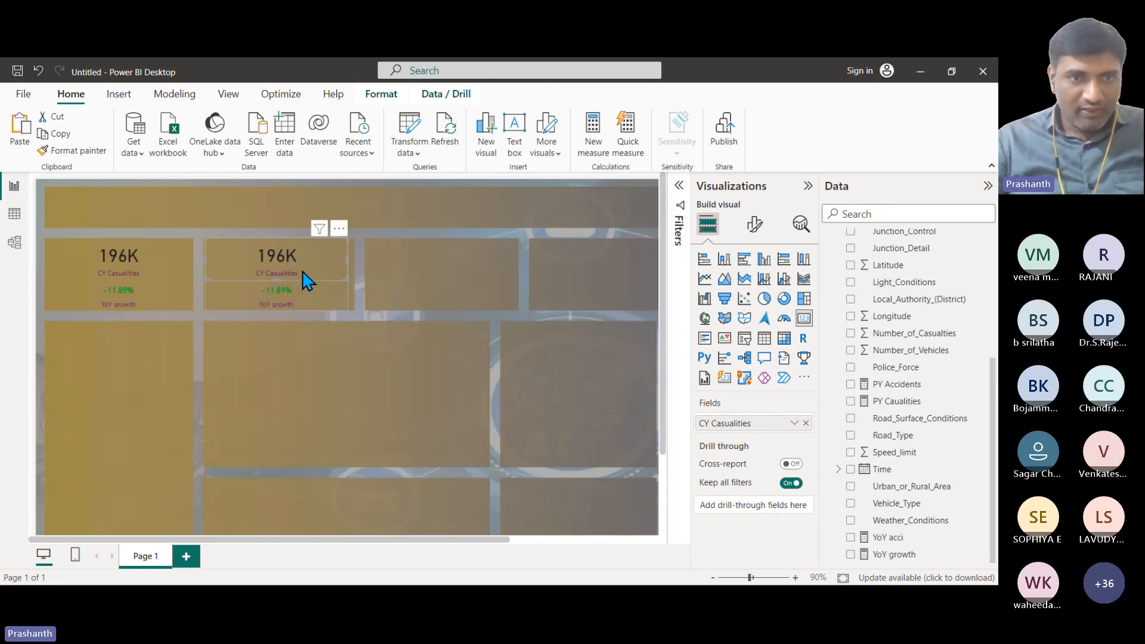
left_click(806, 423)
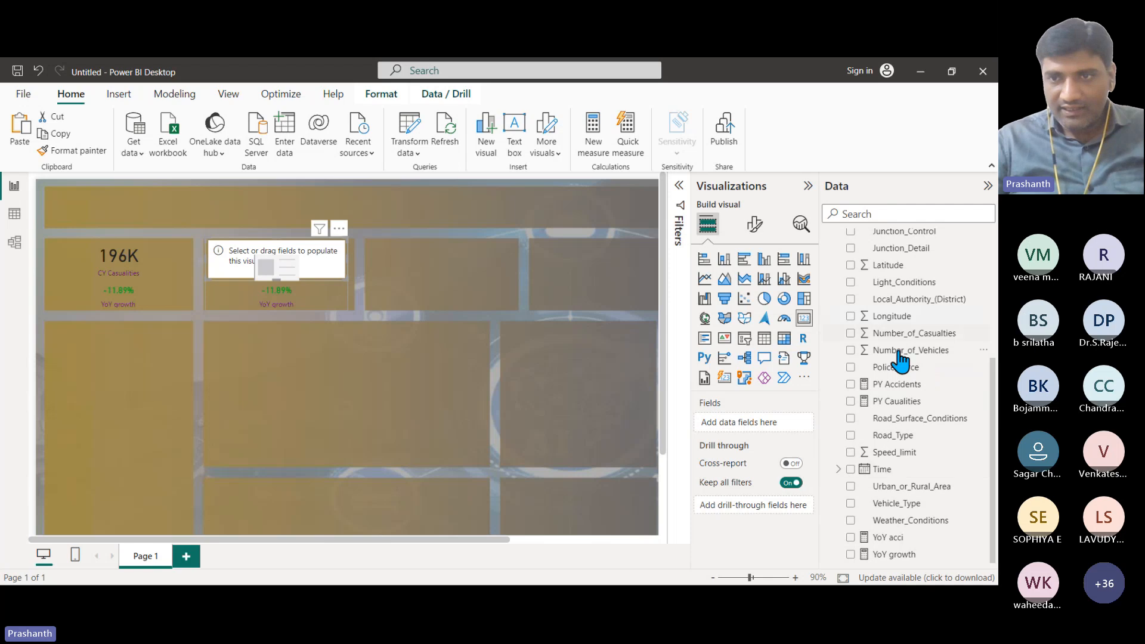
scroll(906, 373, "up", 3)
left_click_drag(921, 325, 775, 426)
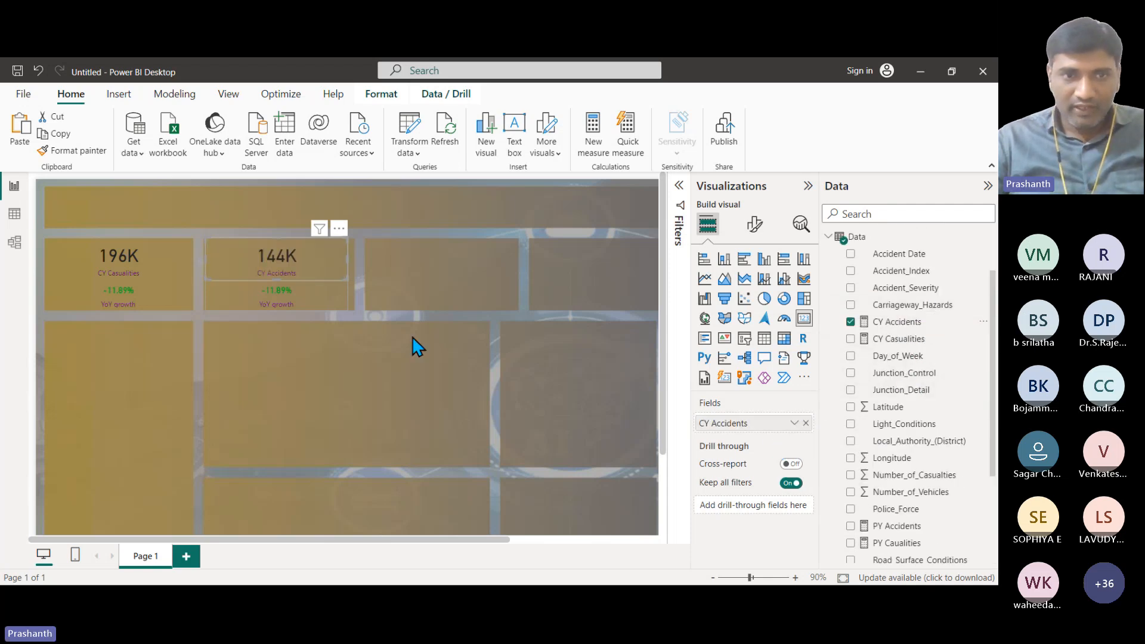
Replace the YoY growth field with YoY acci in the second tile's lower card.
left_click(301, 306)
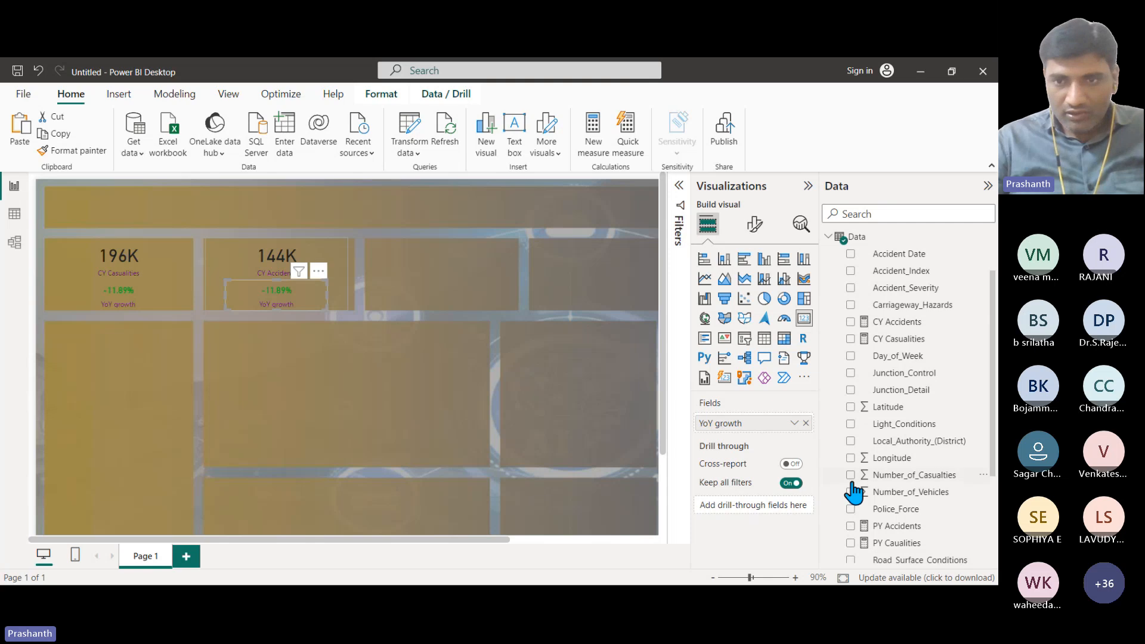
left_click(805, 423)
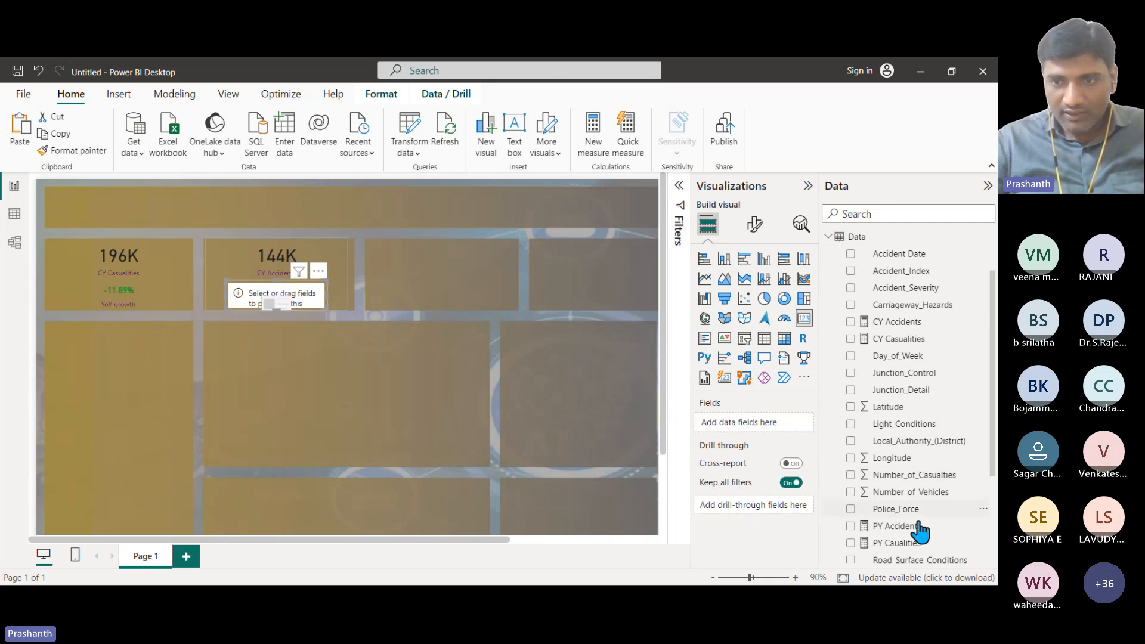
scroll(924, 524, "down", 3)
left_click_drag(906, 539, 739, 422)
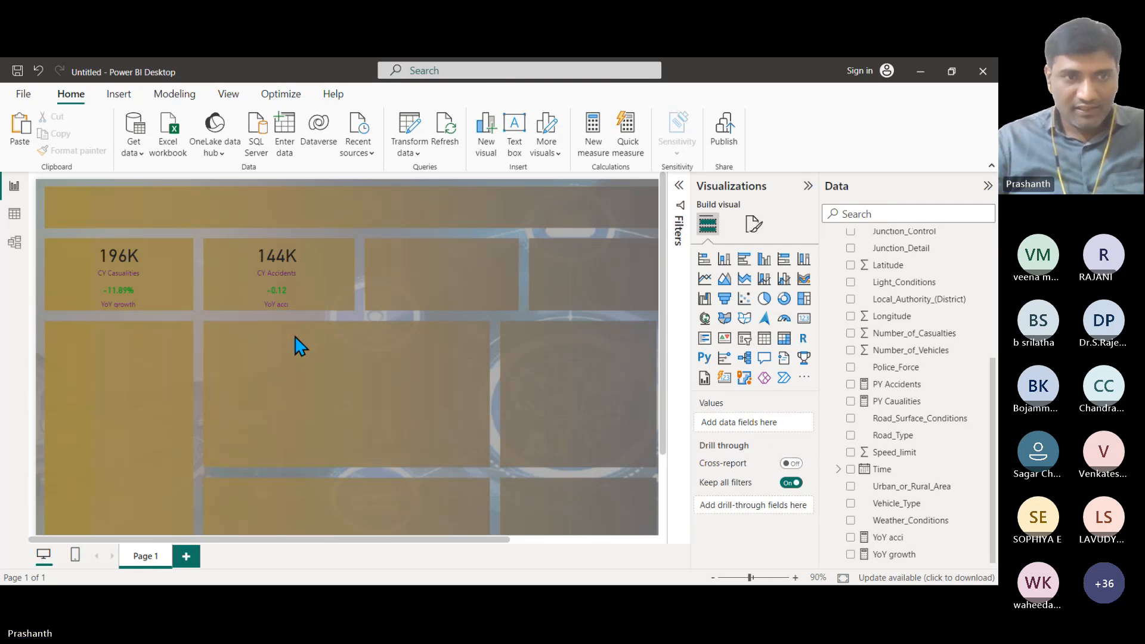
Format the YoY acci measure as a percentage.
scroll(294, 335, "up", 2)
scroll(394, 368, "up", 1)
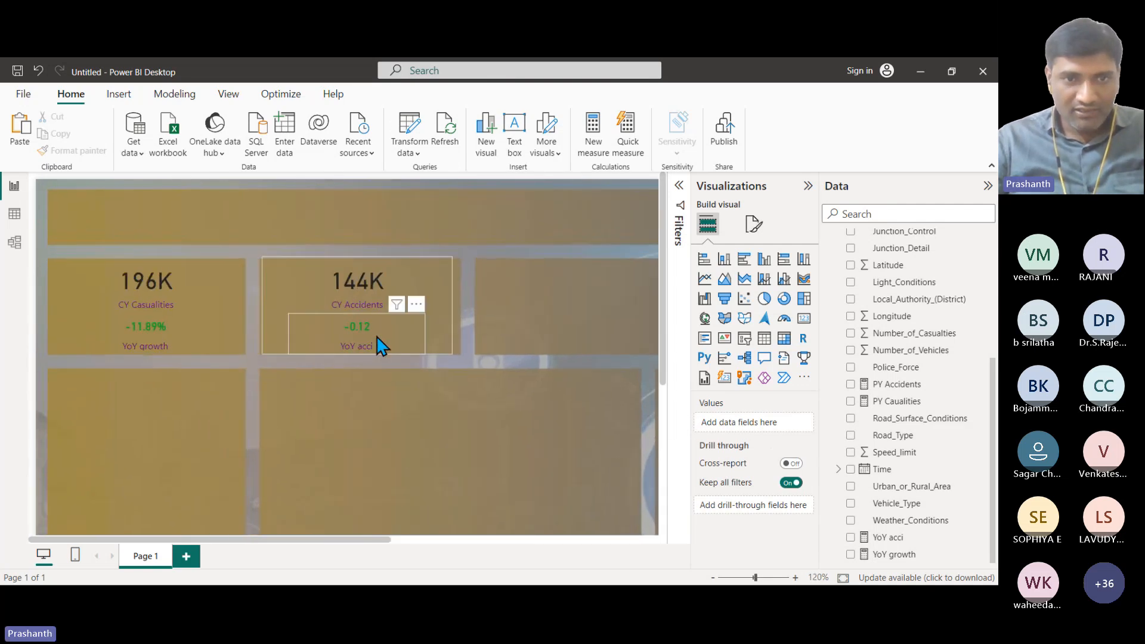
left_click(379, 344)
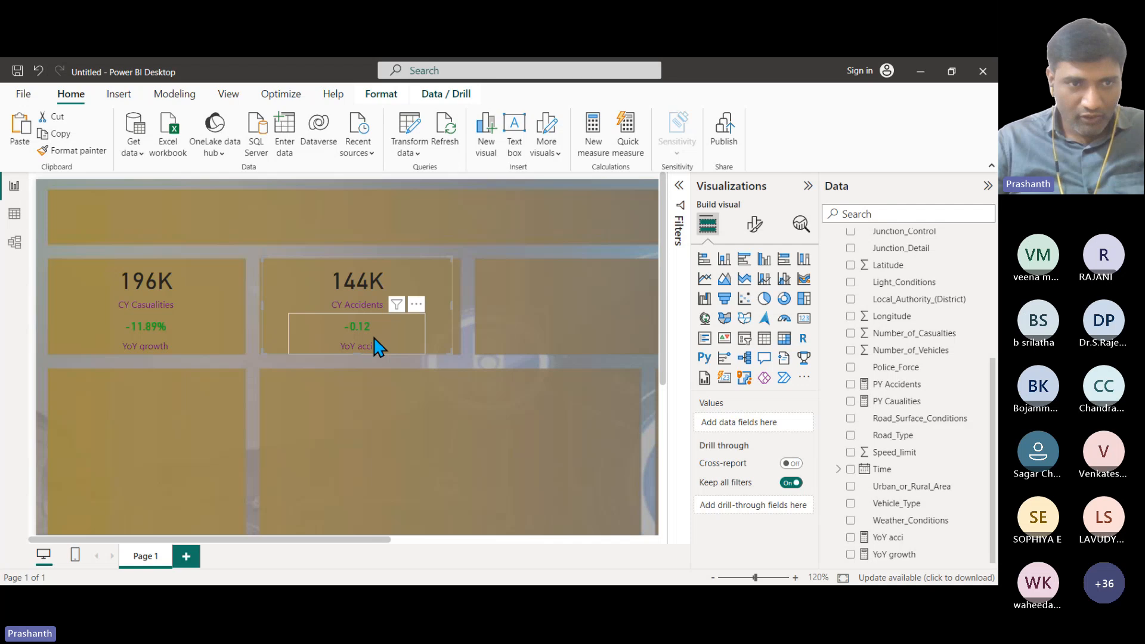
left_click(892, 538)
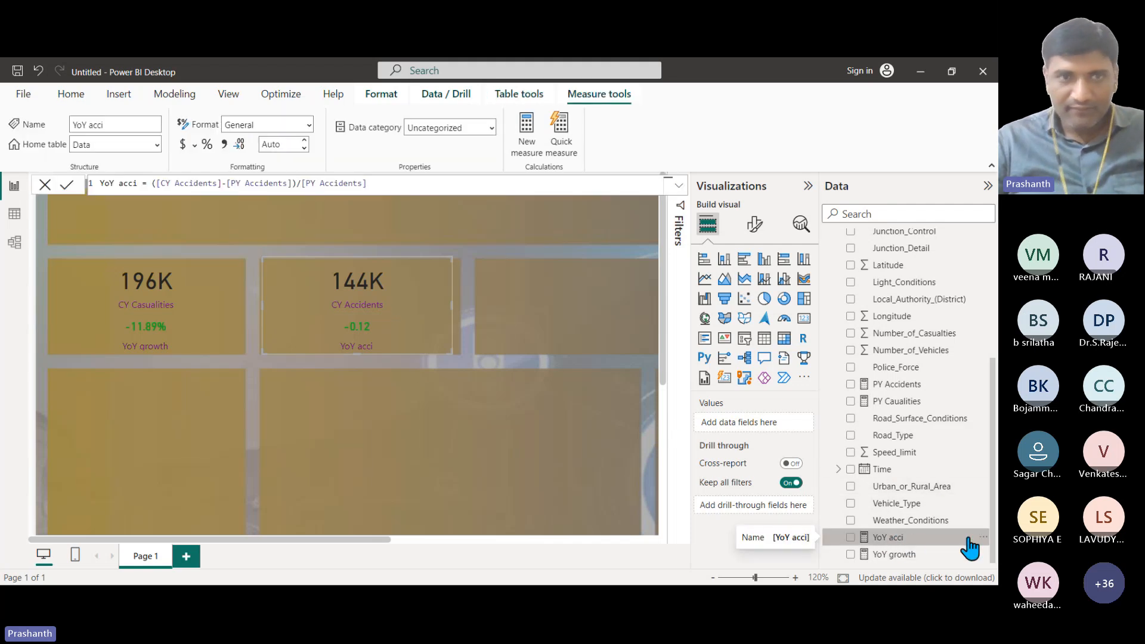
left_click(207, 145)
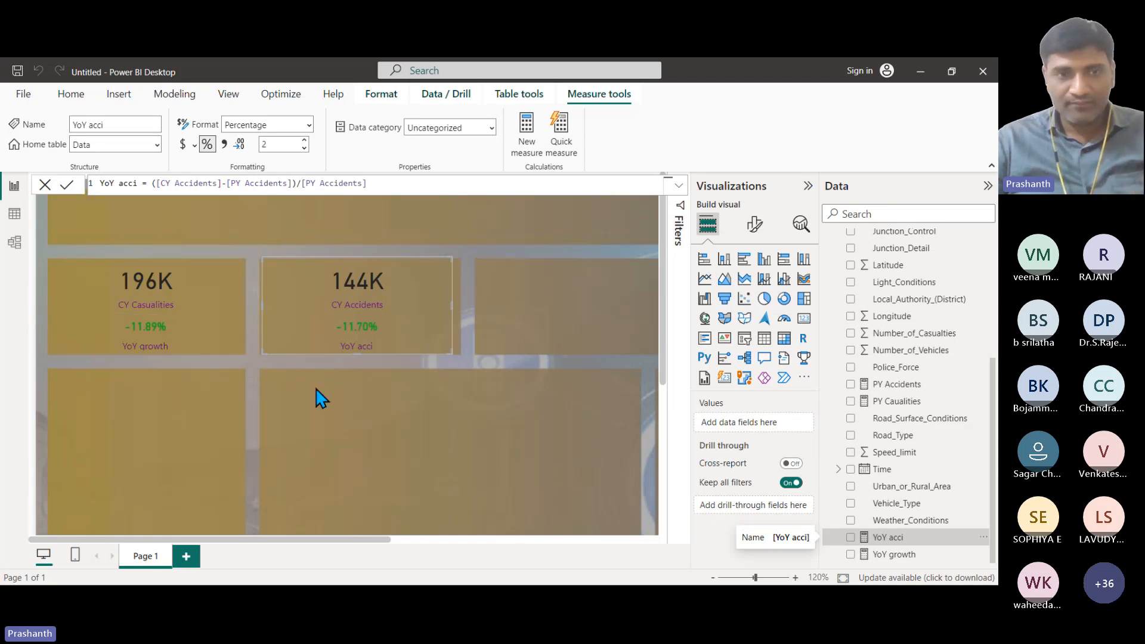
scroll(337, 416, "down", 2)
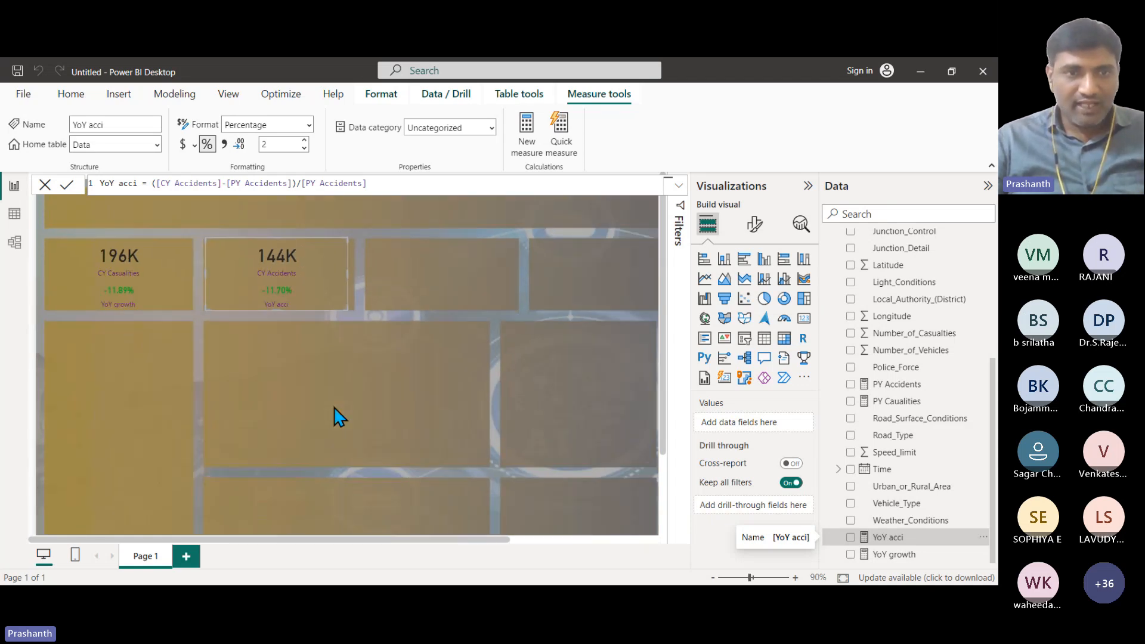
scroll(334, 407, "down", 3)
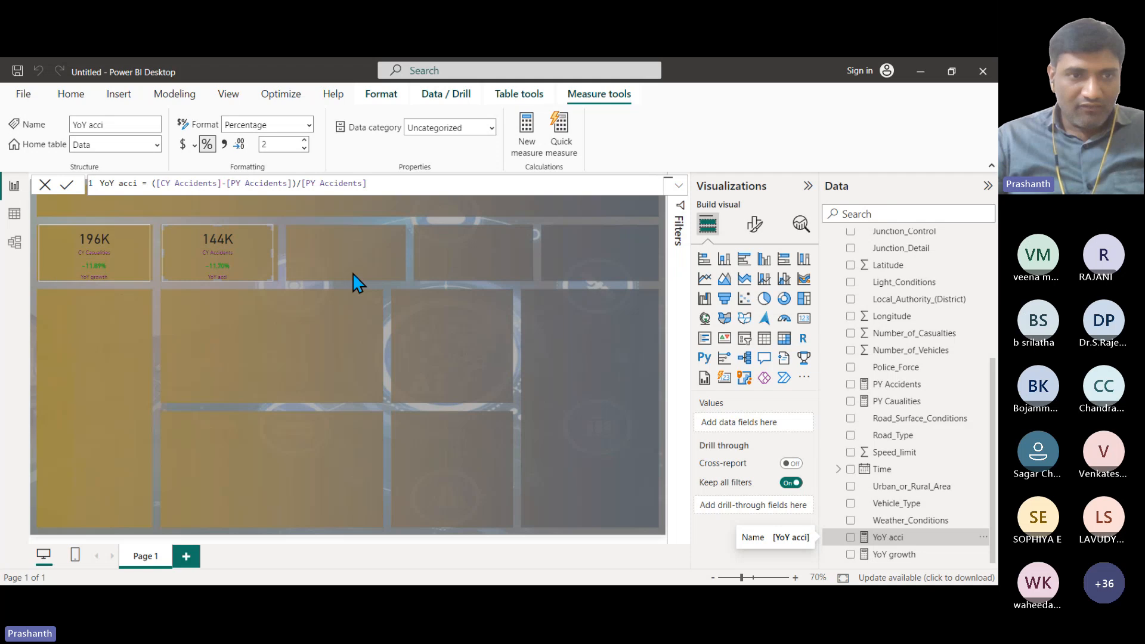
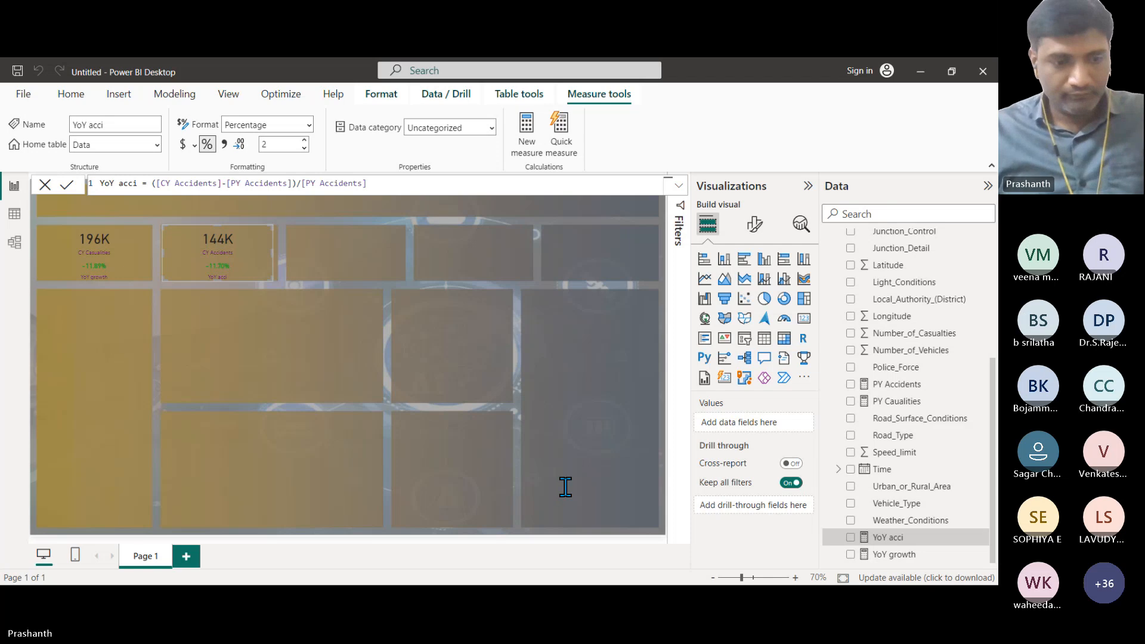
Duplicate the grouped CY Casualities and YoY growth cards from the first tile into the third tile.
left_click(277, 334)
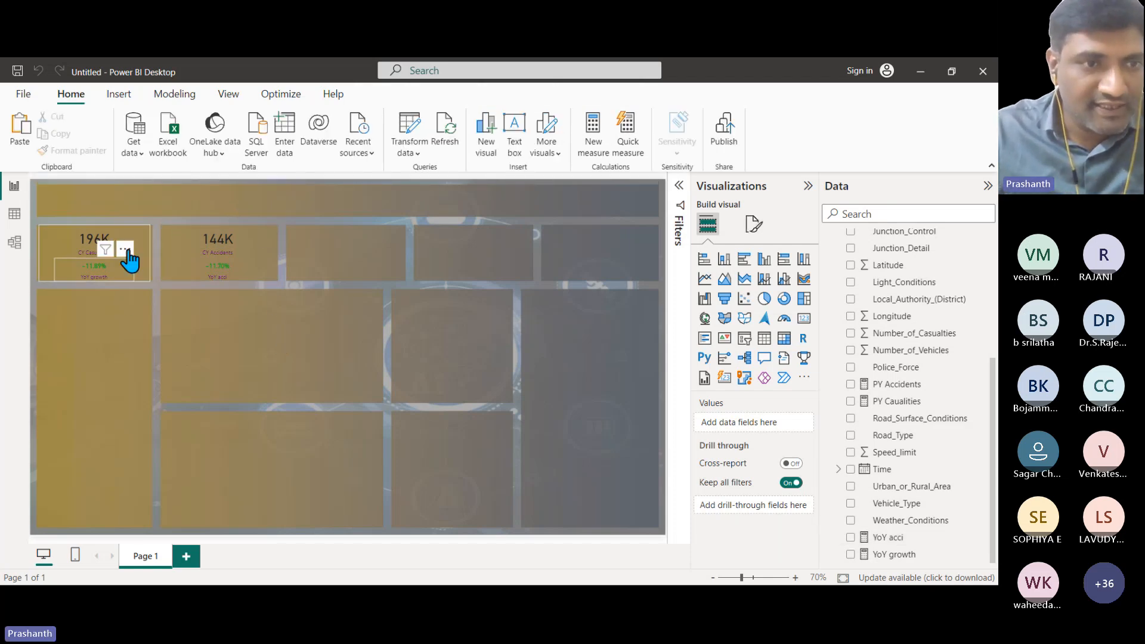
left_click(146, 246)
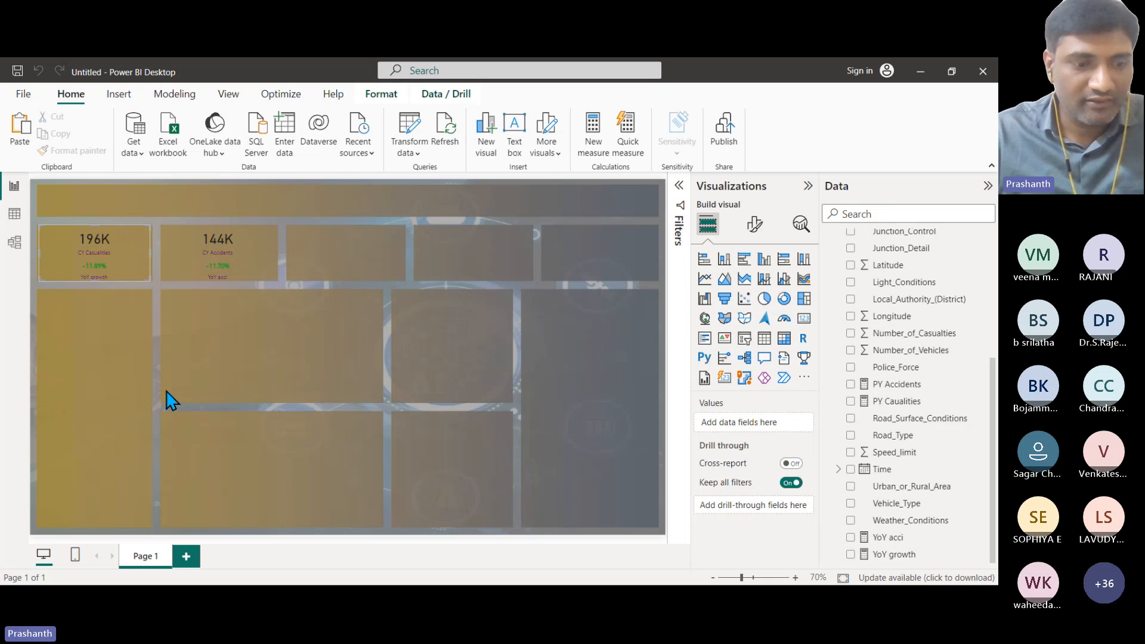
scroll(122, 366, "up", 2, "ctrl")
scroll(123, 366, "up", 2, "ctrl")
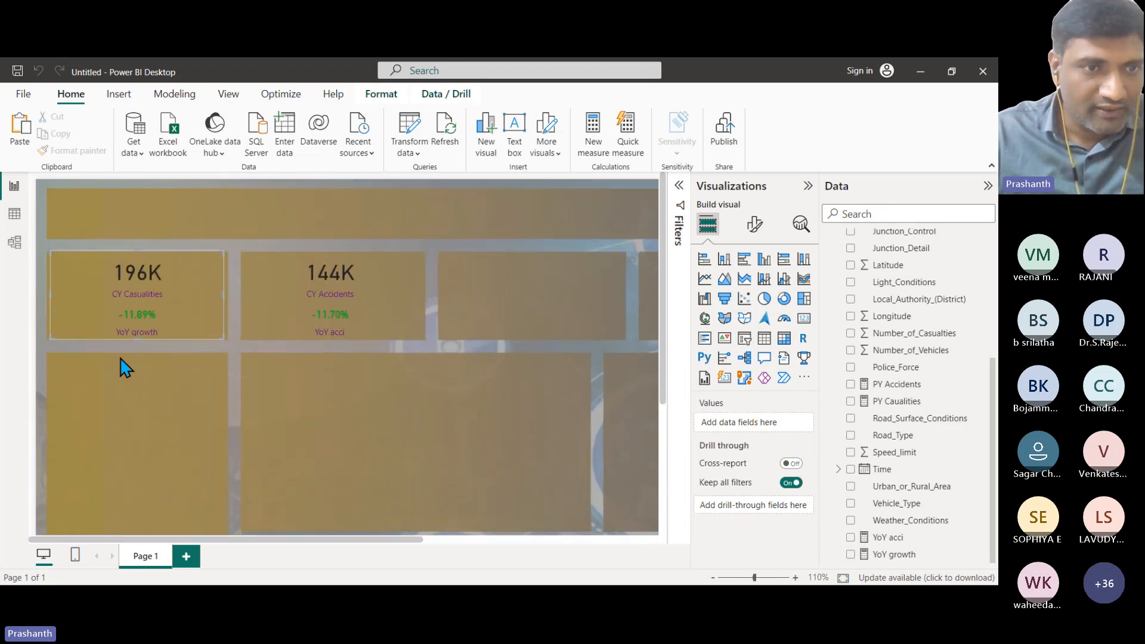
left_click(200, 288)
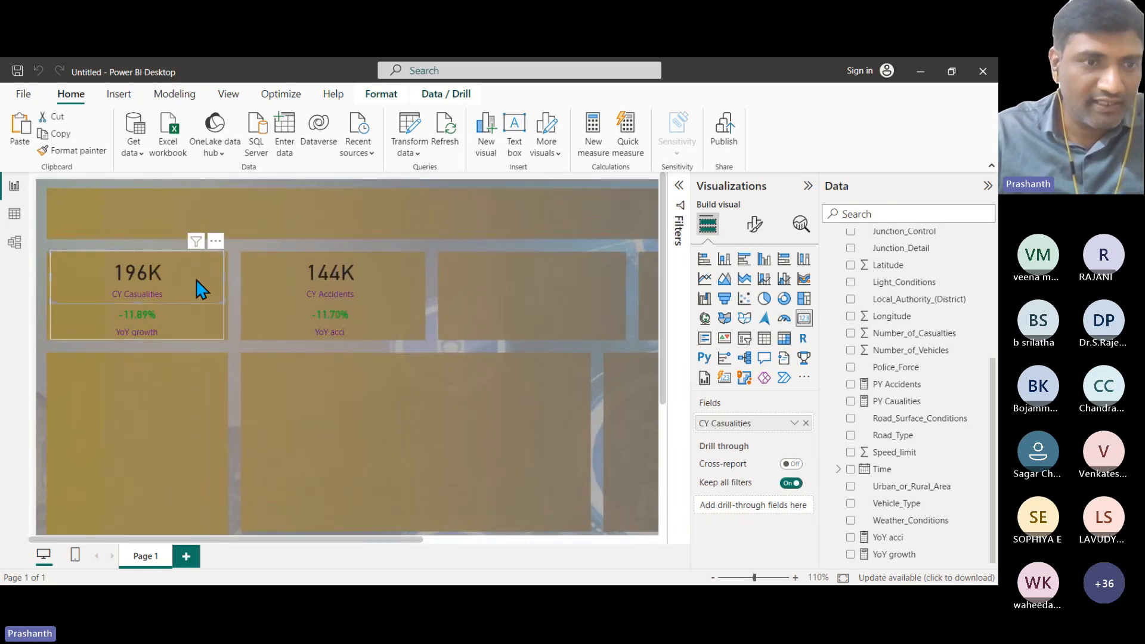
left_click(182, 333)
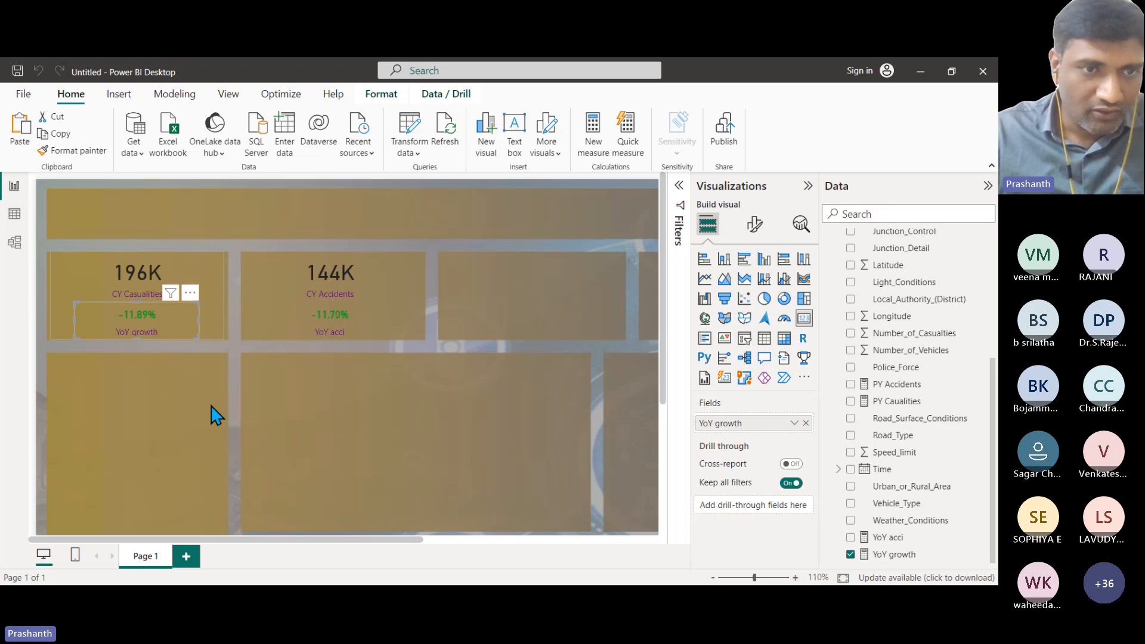
left_click(214, 414)
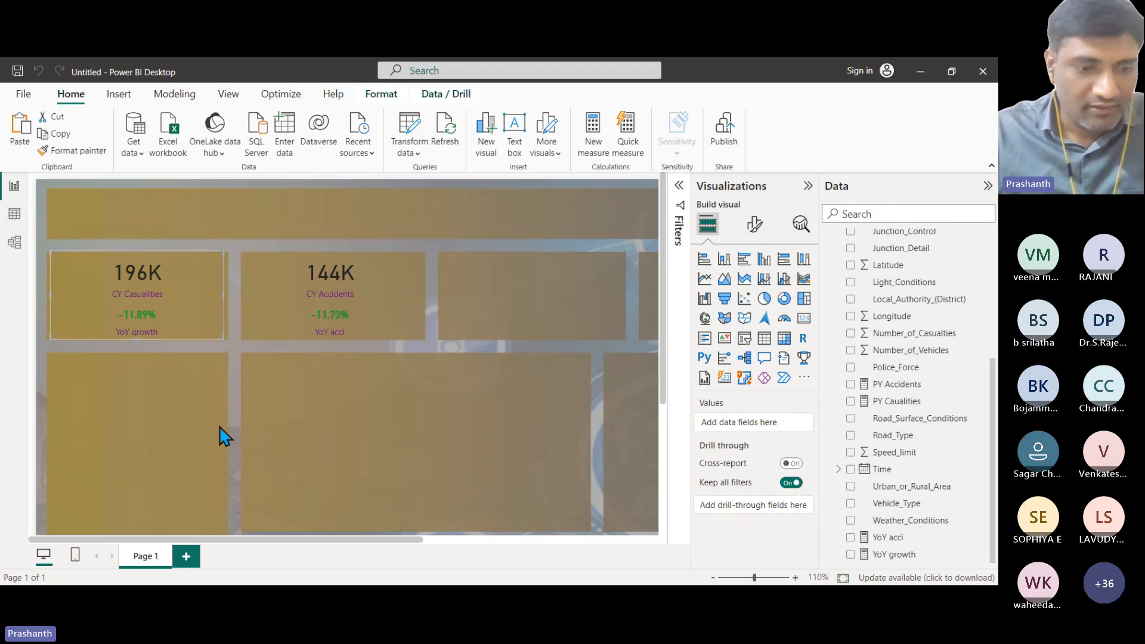
left_click_drag(206, 289, 594, 282)
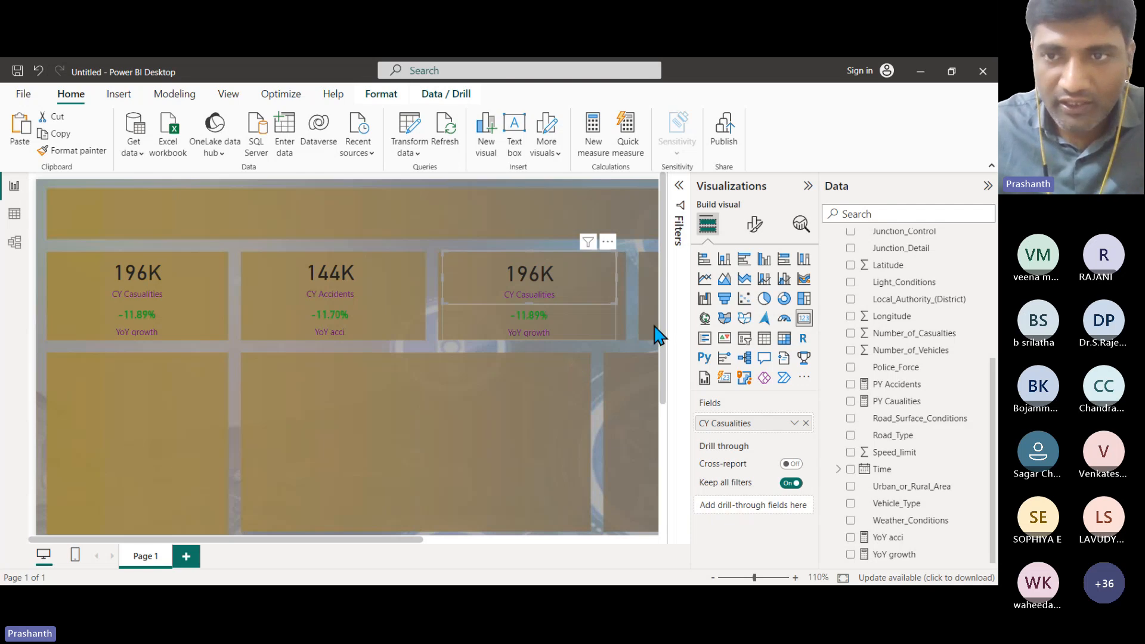
Filter the third tile's CY Casualities card by Accident_Severity, keeping only Fatal.
left_click(809, 187)
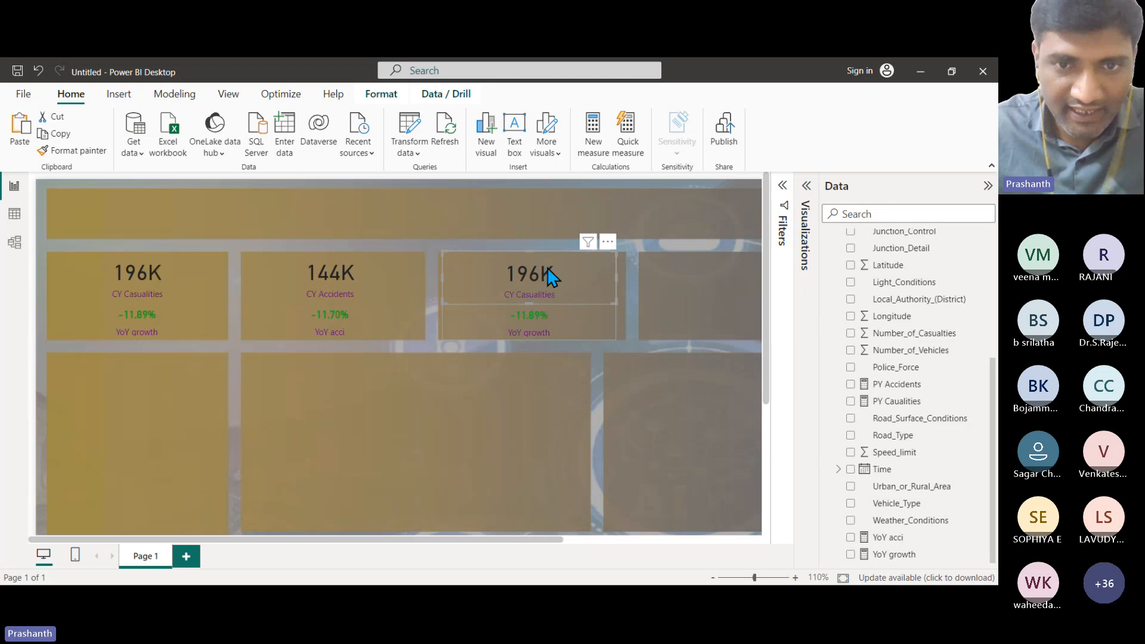
left_click(782, 185)
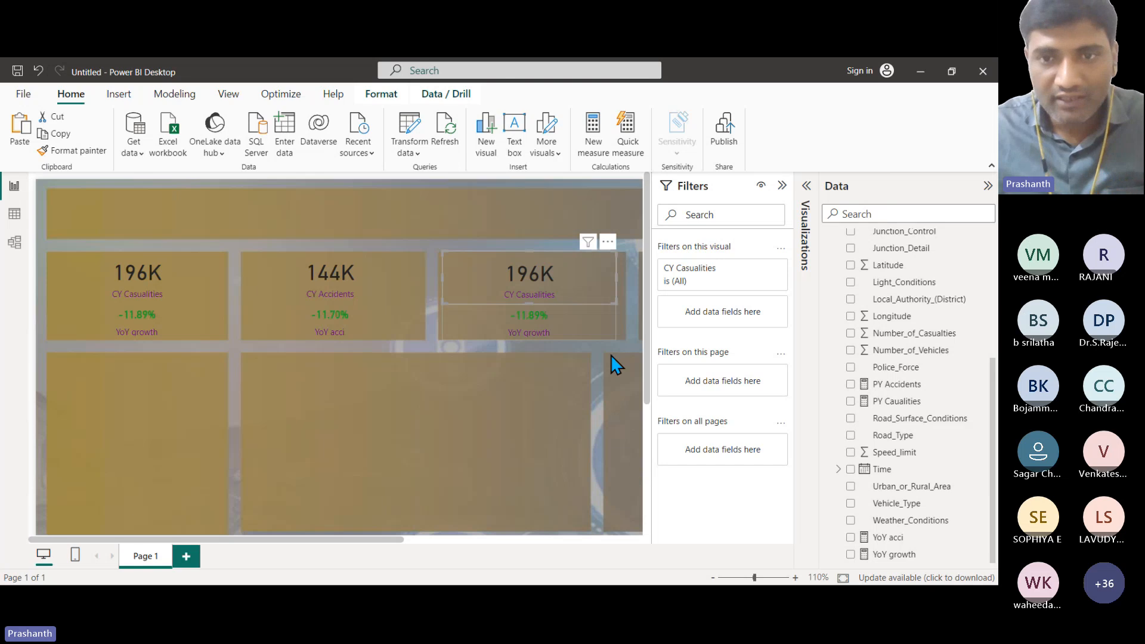
scroll(928, 322, "up", 5)
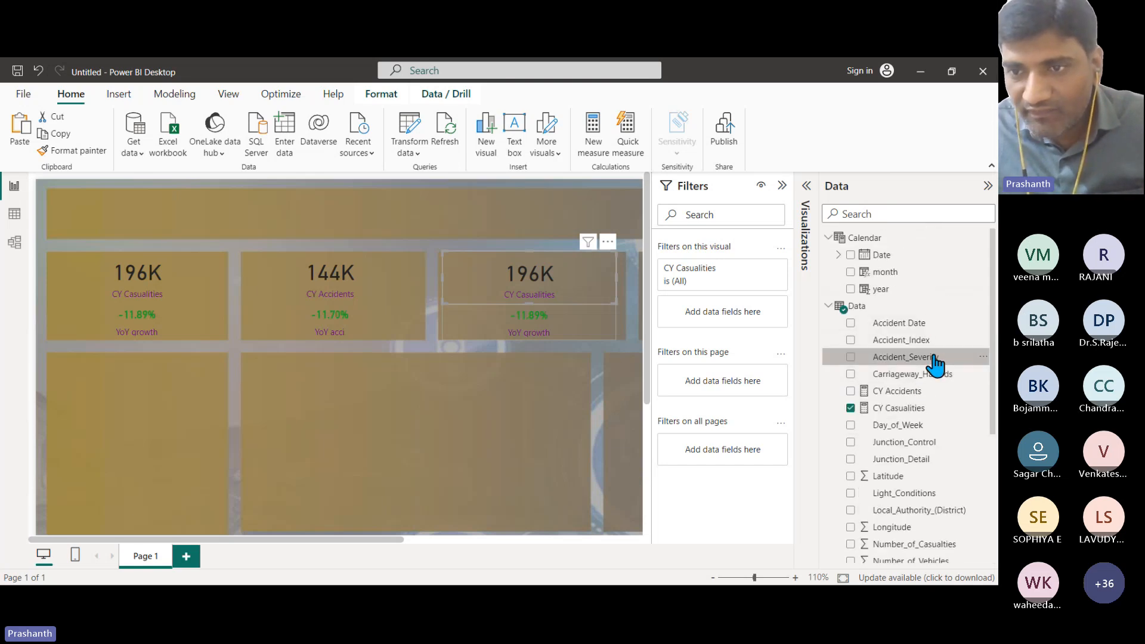
left_click_drag(935, 360, 777, 321)
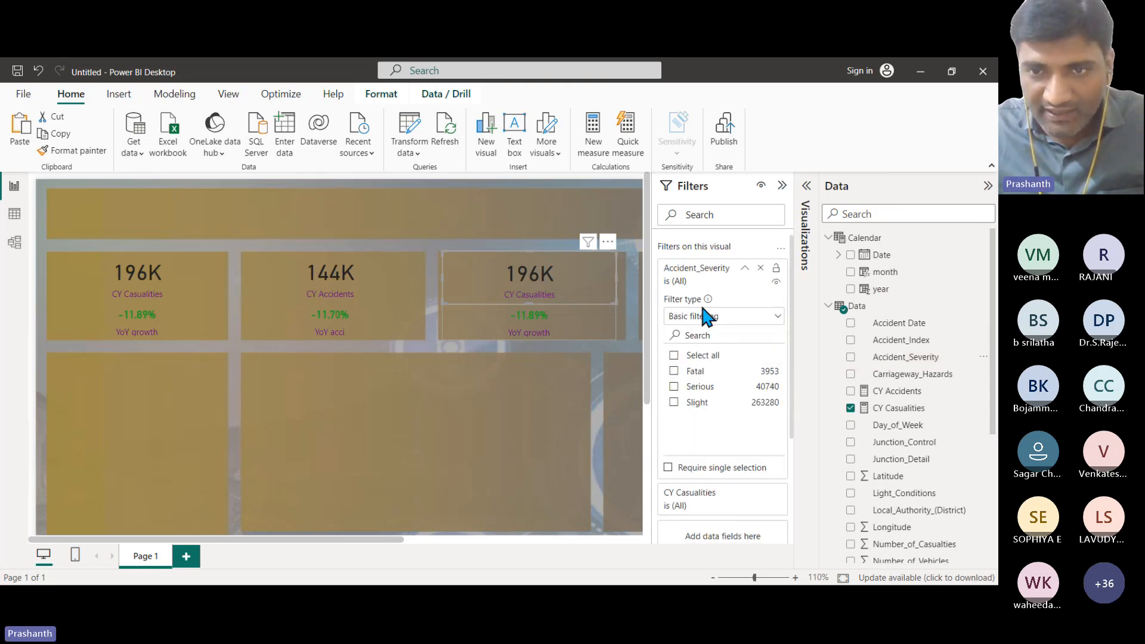
left_click(676, 372)
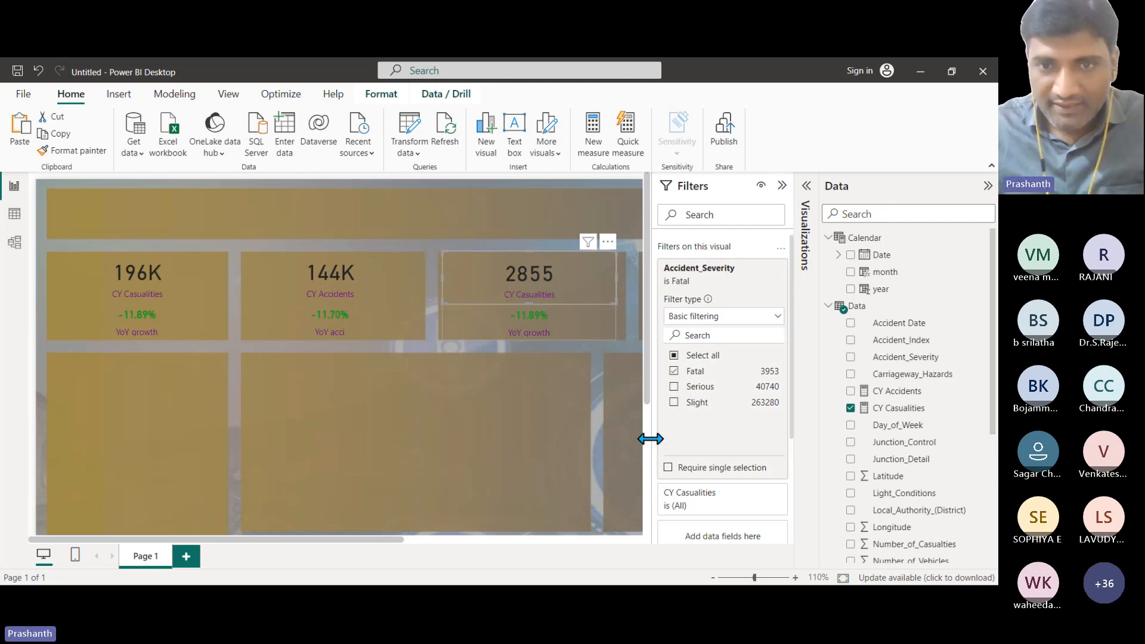
Filter the third tile's YoY growth card to Fatal Accident_Severity and collapse the Filters and Data panes.
left_click(569, 325)
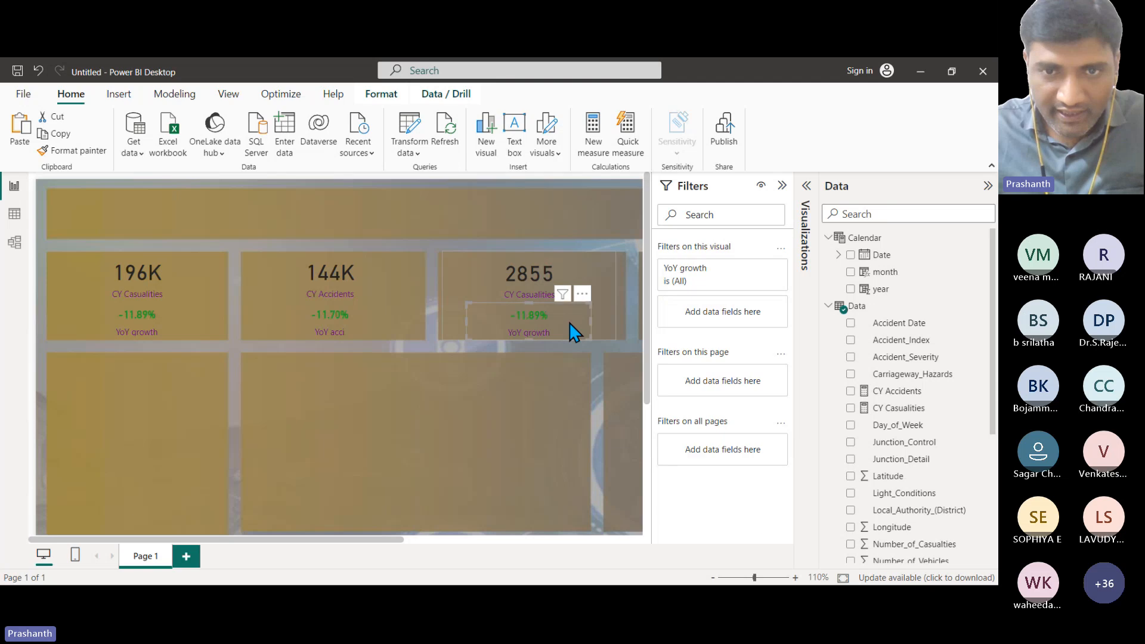
left_click_drag(946, 367, 757, 332)
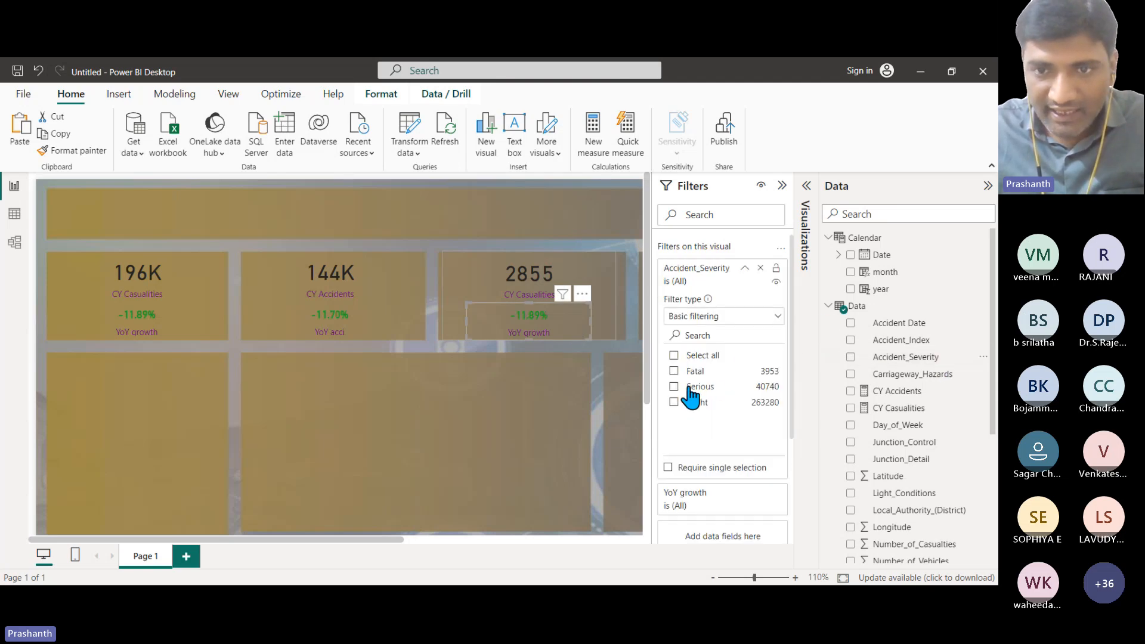
left_click(673, 371)
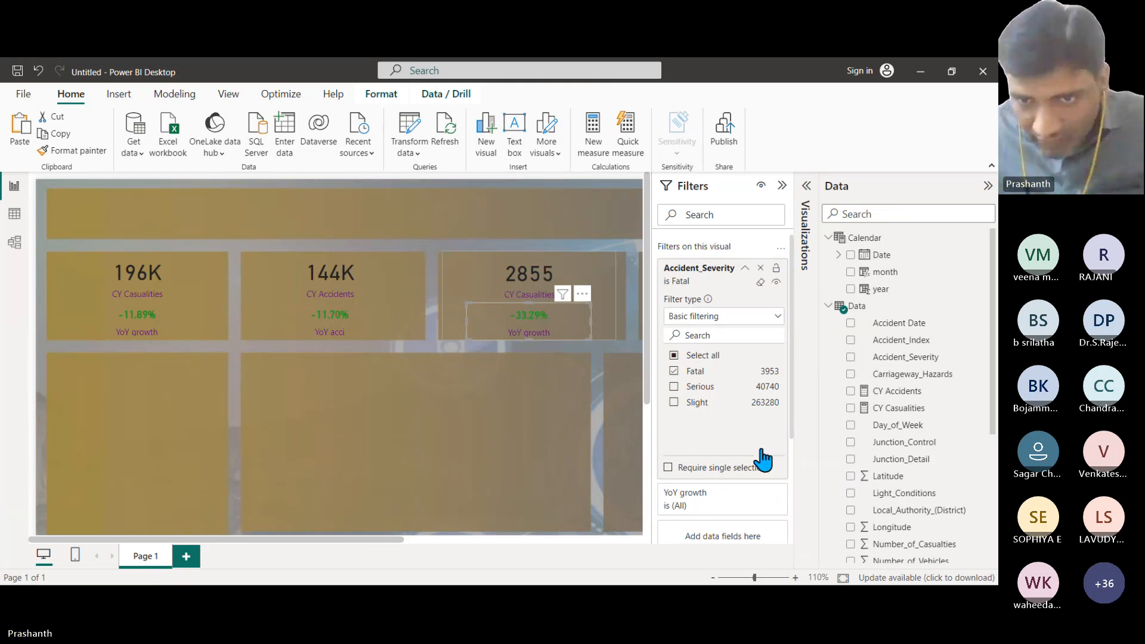
scroll(733, 429, "down", 3)
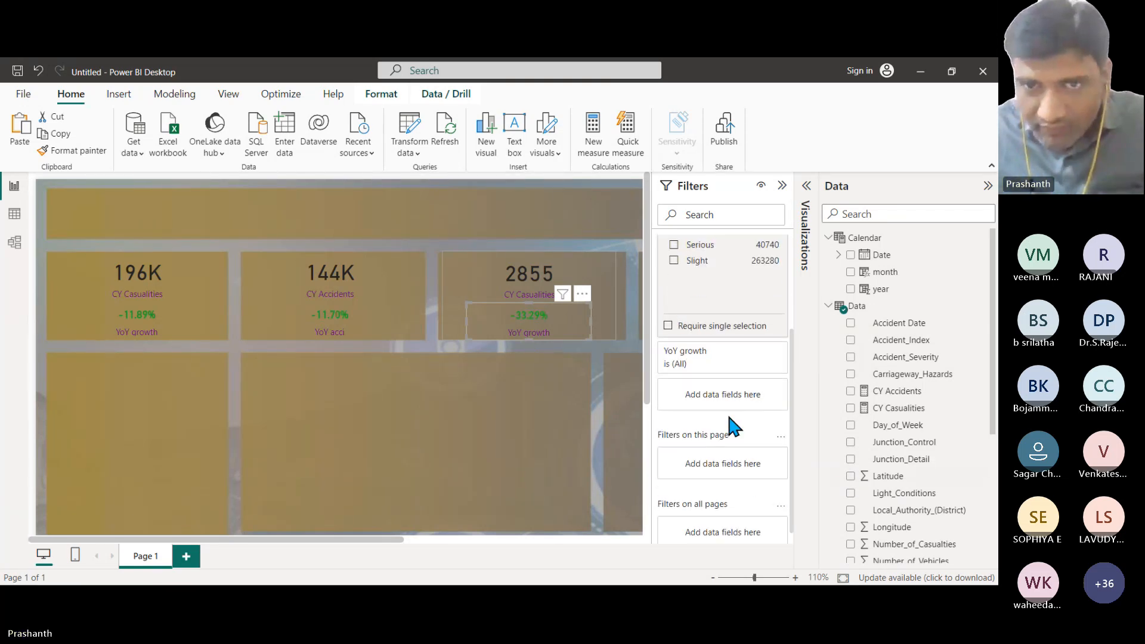
scroll(715, 411, "up", 3)
scroll(715, 391, "down", 2)
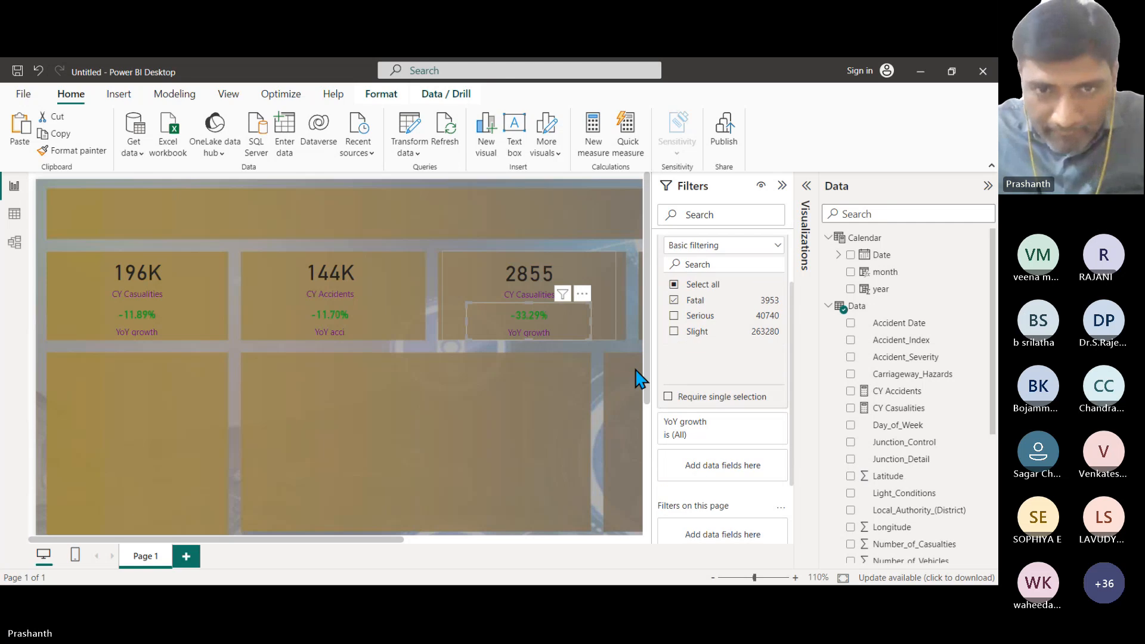
left_click(540, 417)
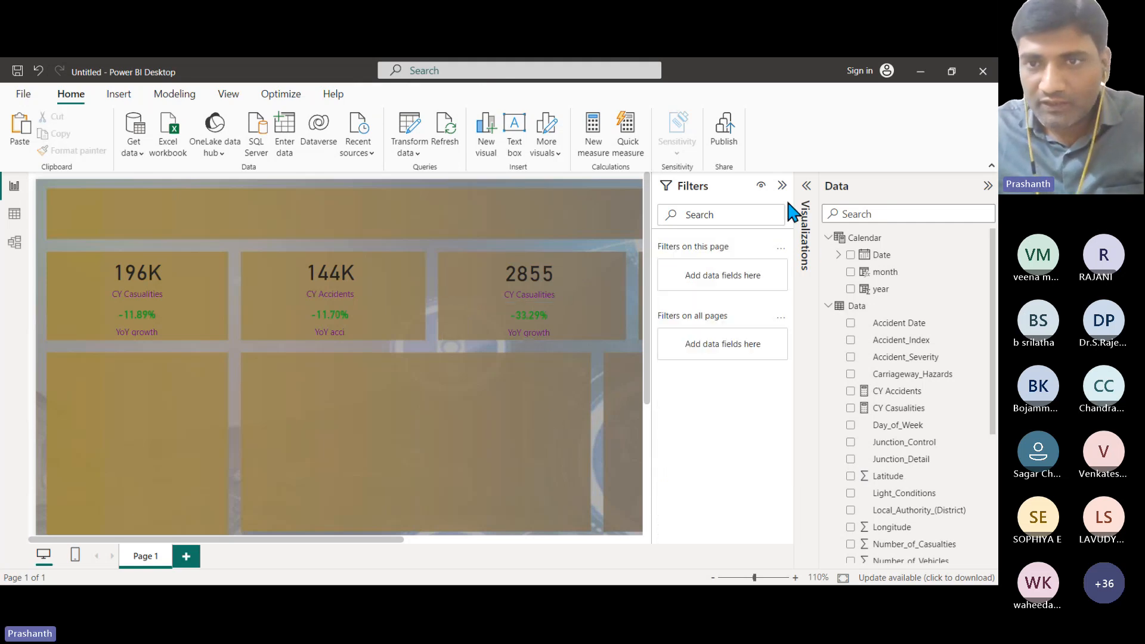
left_click(781, 185)
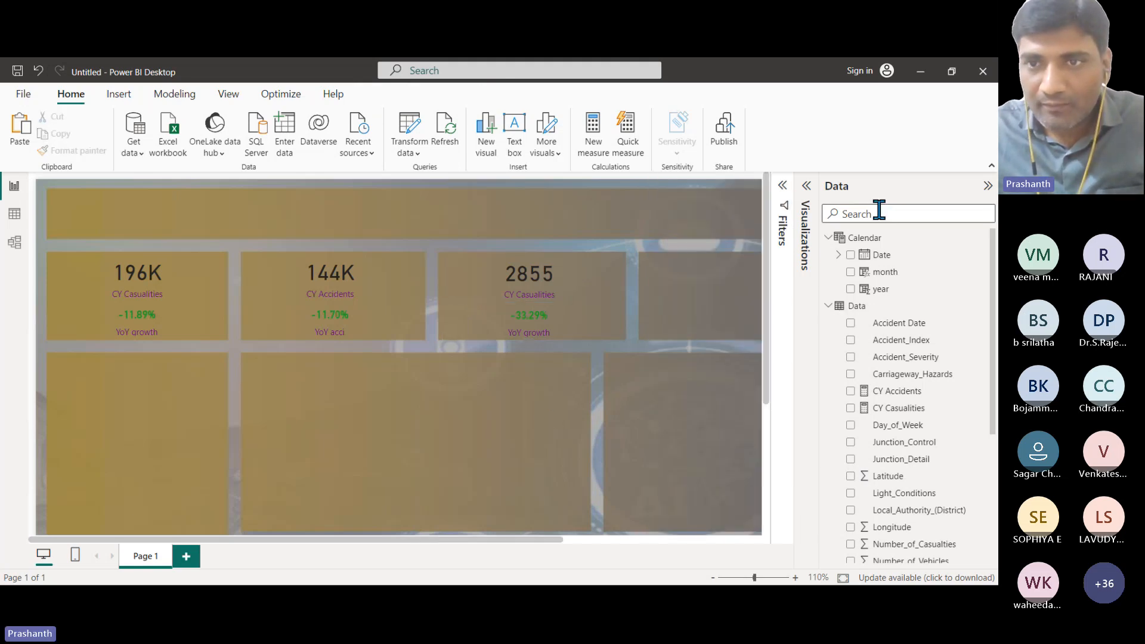
left_click(986, 186)
scroll(547, 359, "up", 2)
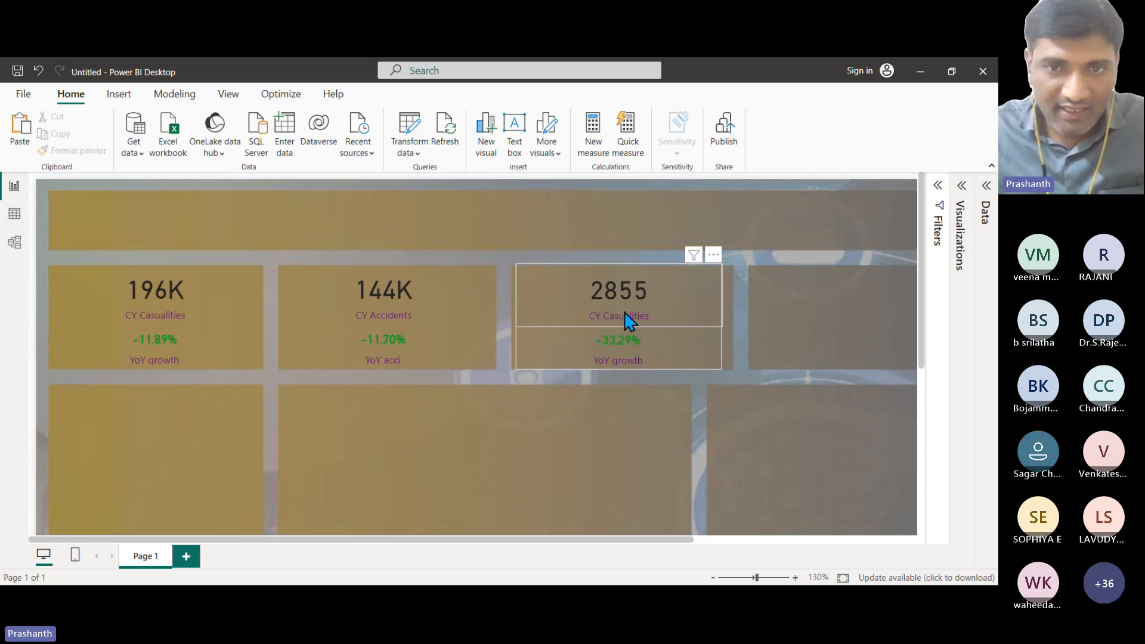
Look through the callout value and category label formatting options of the third tile's CY Casualities card.
left_click(665, 302)
left_click(960, 185)
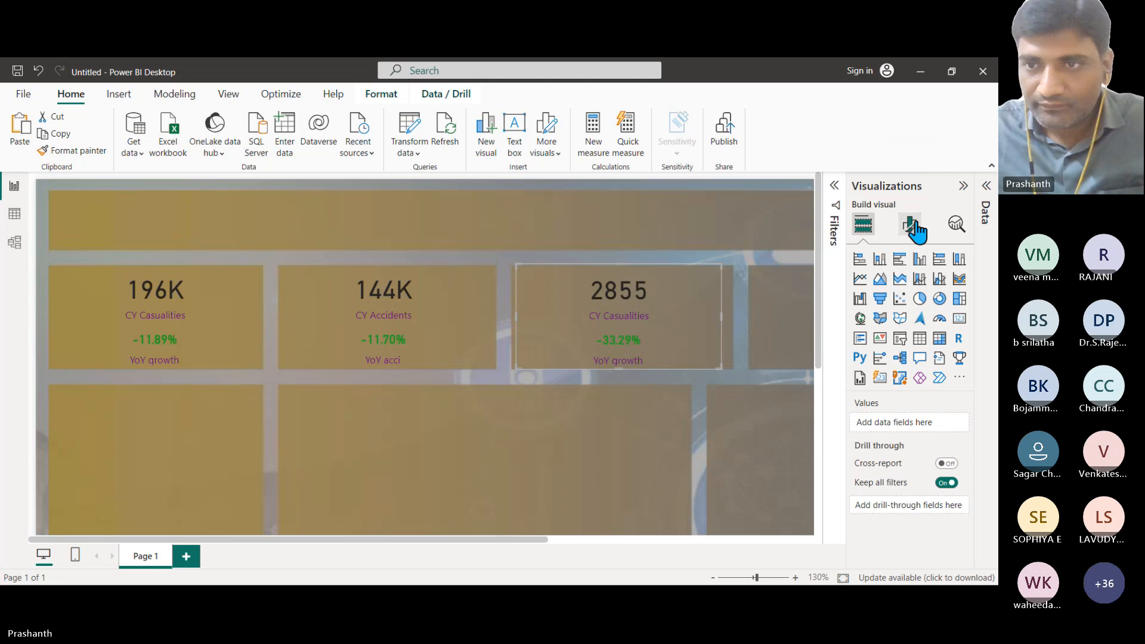
left_click(910, 224)
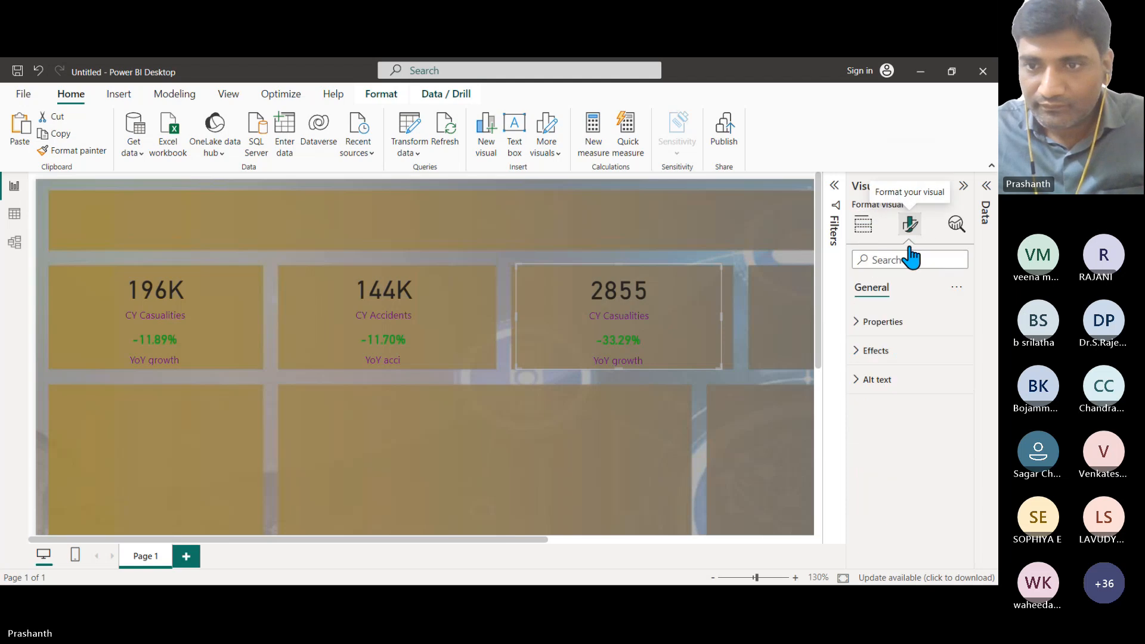
left_click(856, 351)
left_click(857, 353)
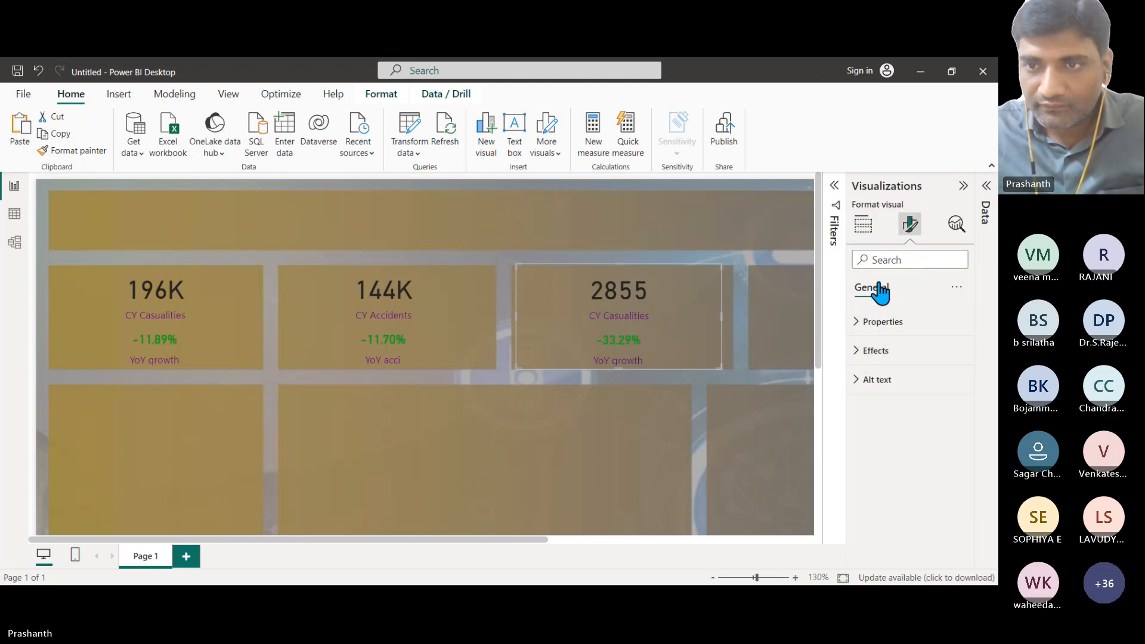
left_click(649, 291)
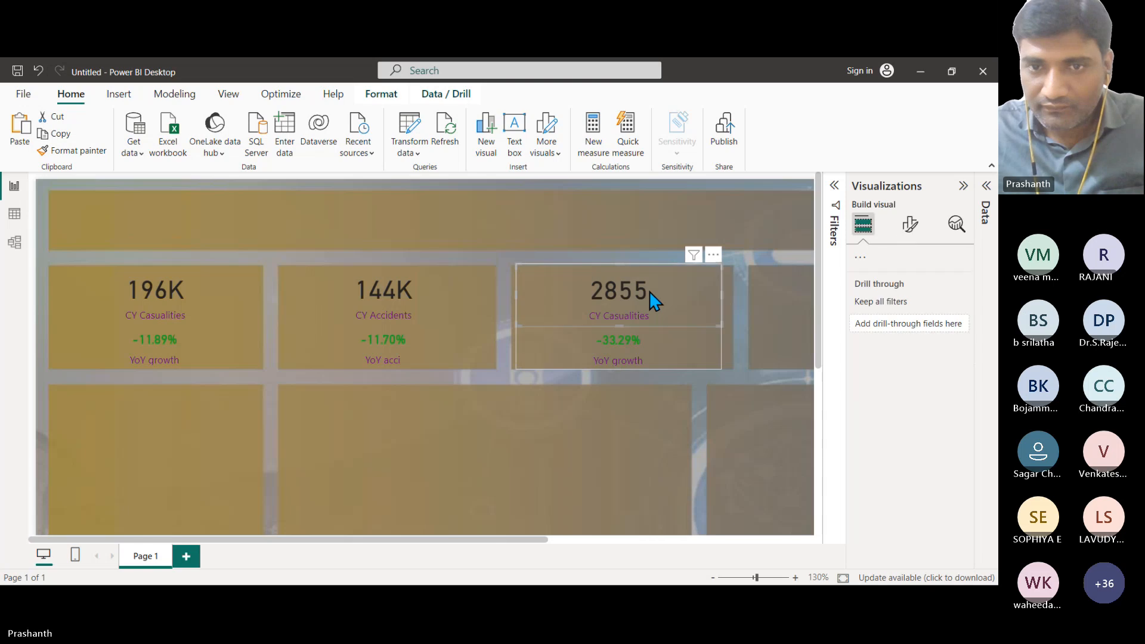
left_click(910, 230)
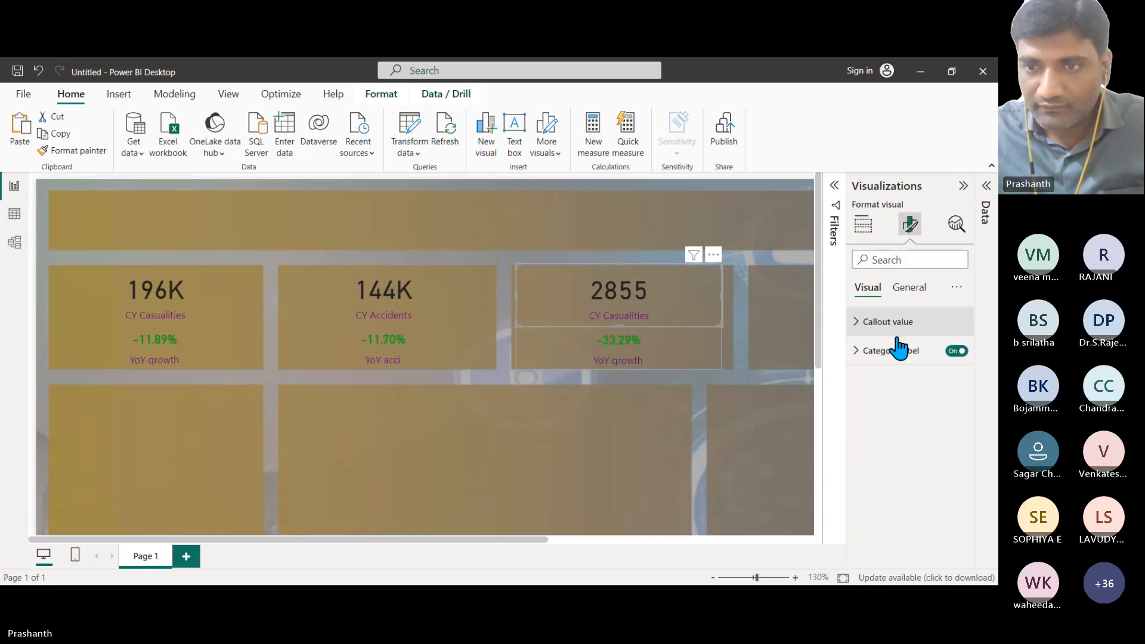
left_click(857, 353)
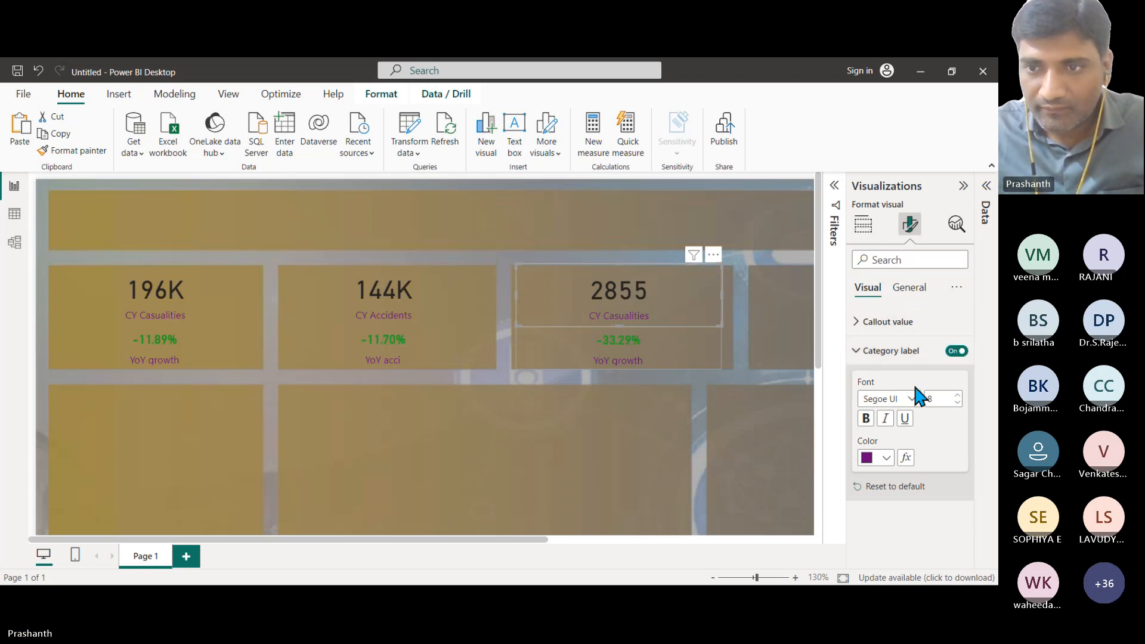
left_click(855, 325)
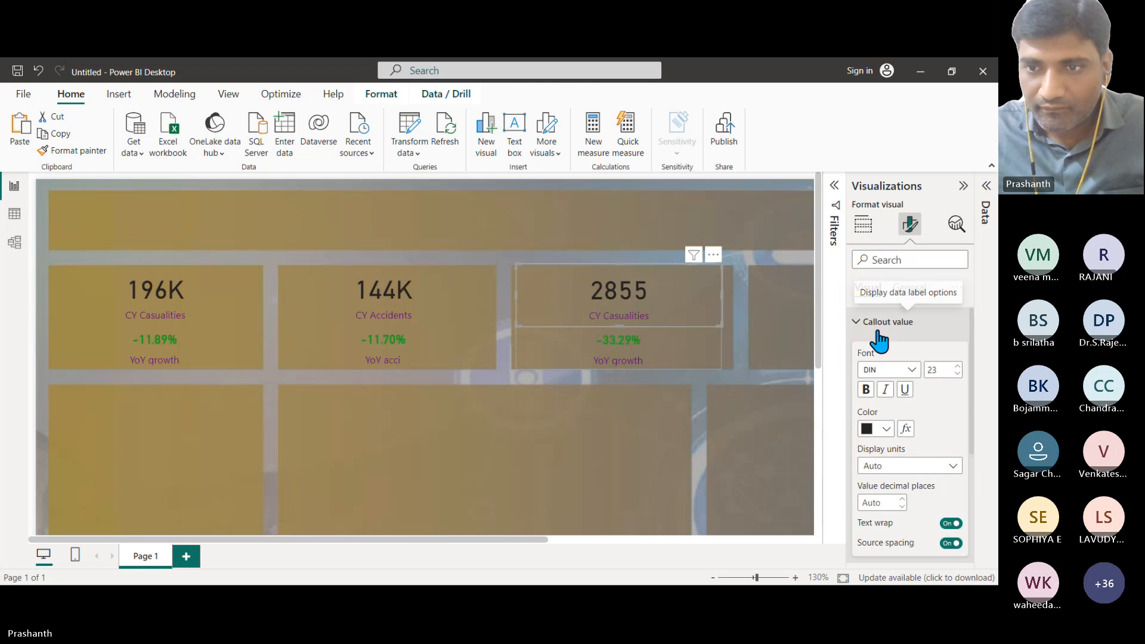
scroll(899, 393, "down", 3)
scroll(899, 439, "down", 1)
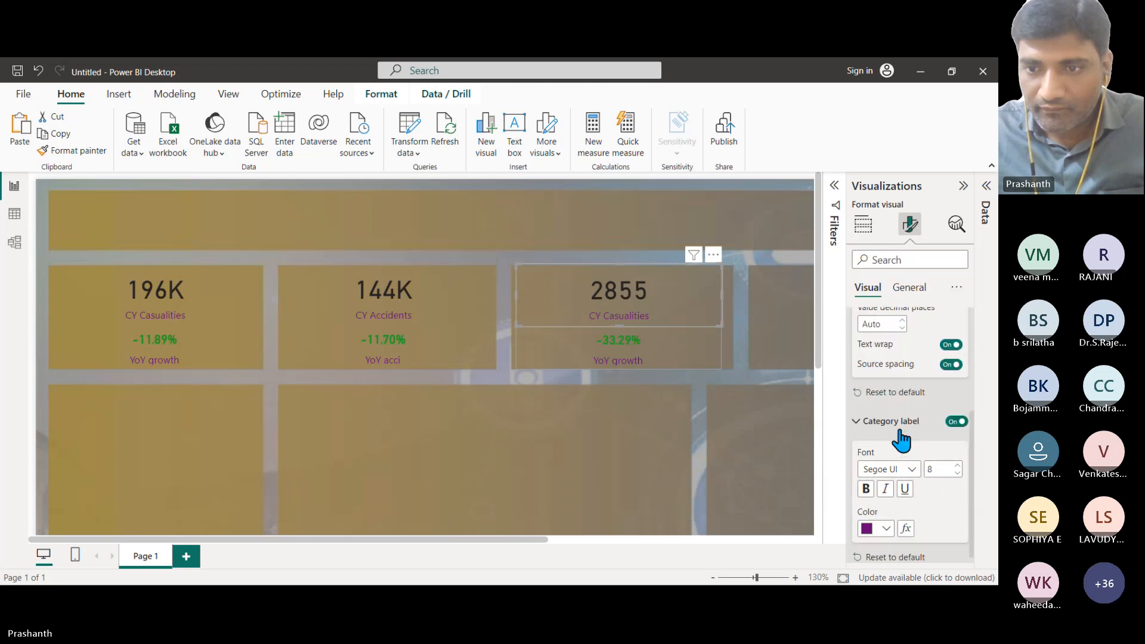
scroll(894, 435, "up", 3)
Turn on the title of the third tile's CY Casualities card and open its title text settings.
left_click(910, 288)
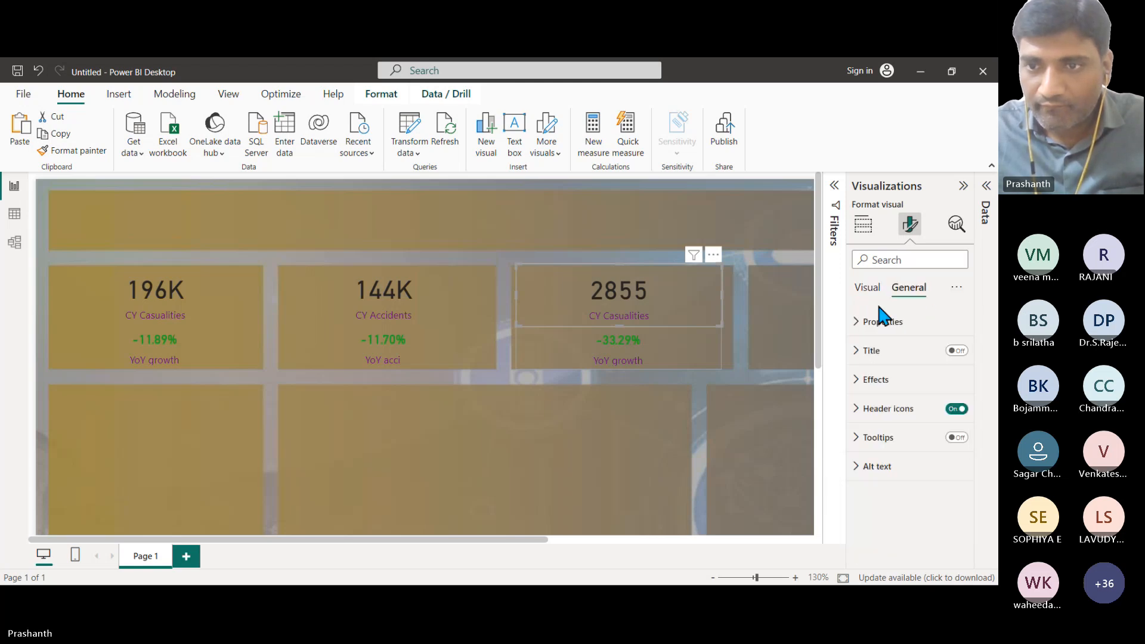
left_click(858, 380)
left_click(860, 353)
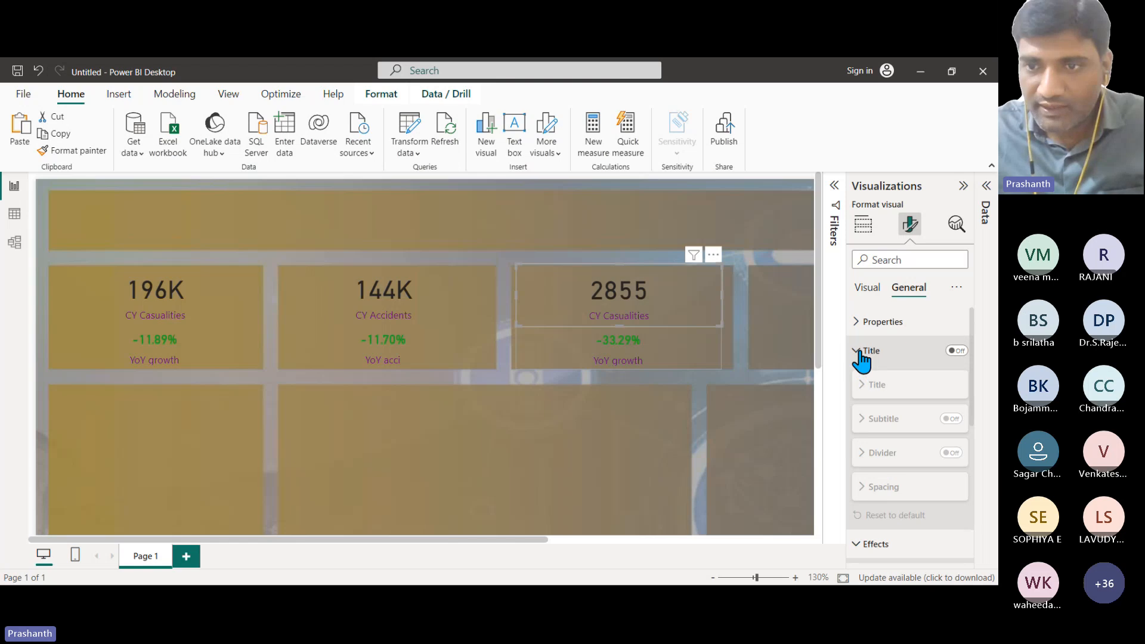
left_click(956, 351)
left_click(930, 384)
Enter "Fatal accident casul" as the title text of the third tile's CY Casualities card.
left_click(921, 420)
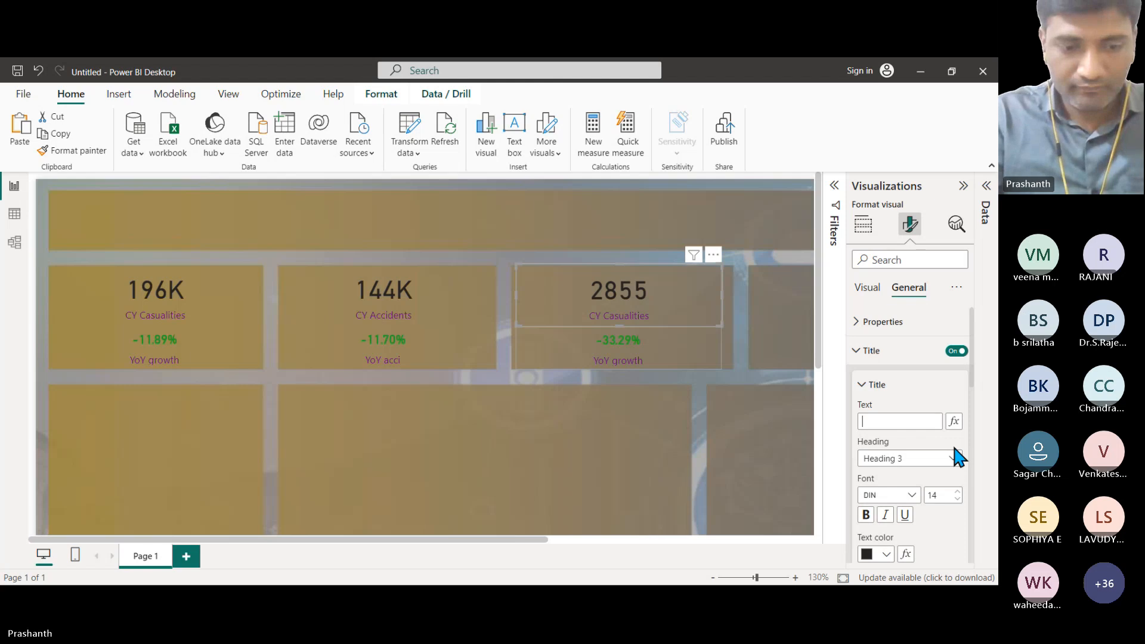
type("atal")
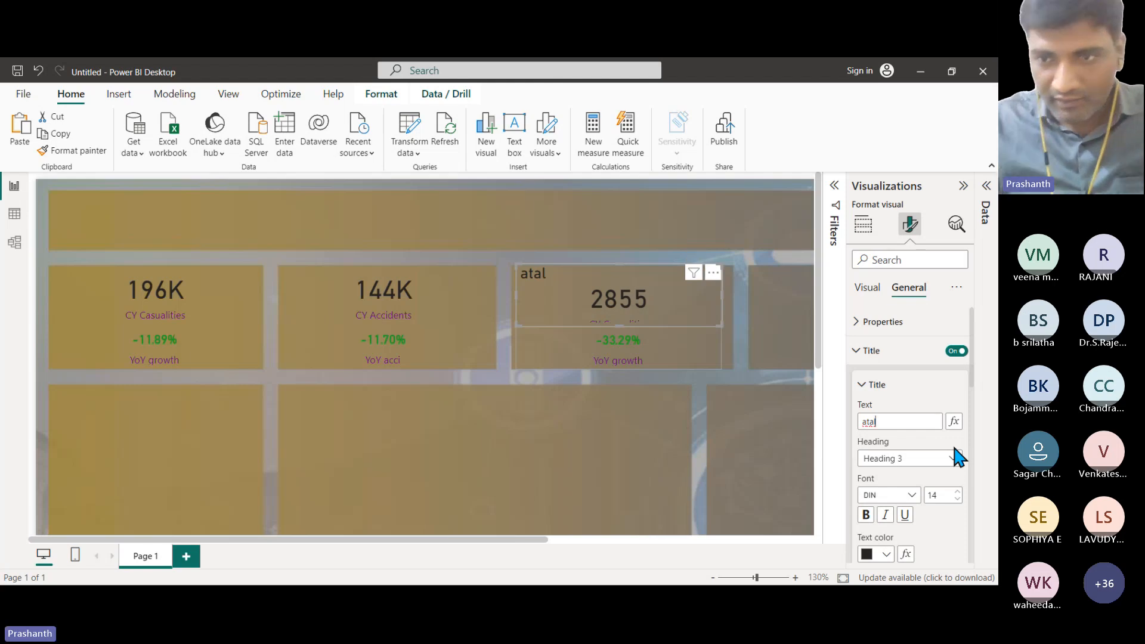
key("BackSpace")
key("BackSpace")
key("BackSpace")
key("BackSpace")
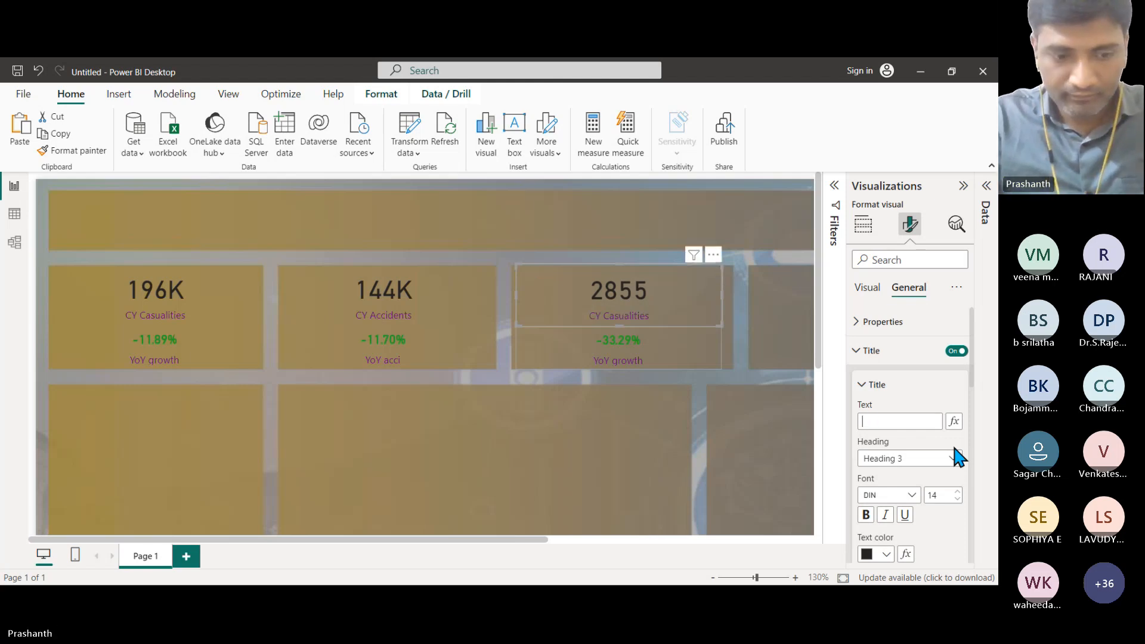
type("Fatal")
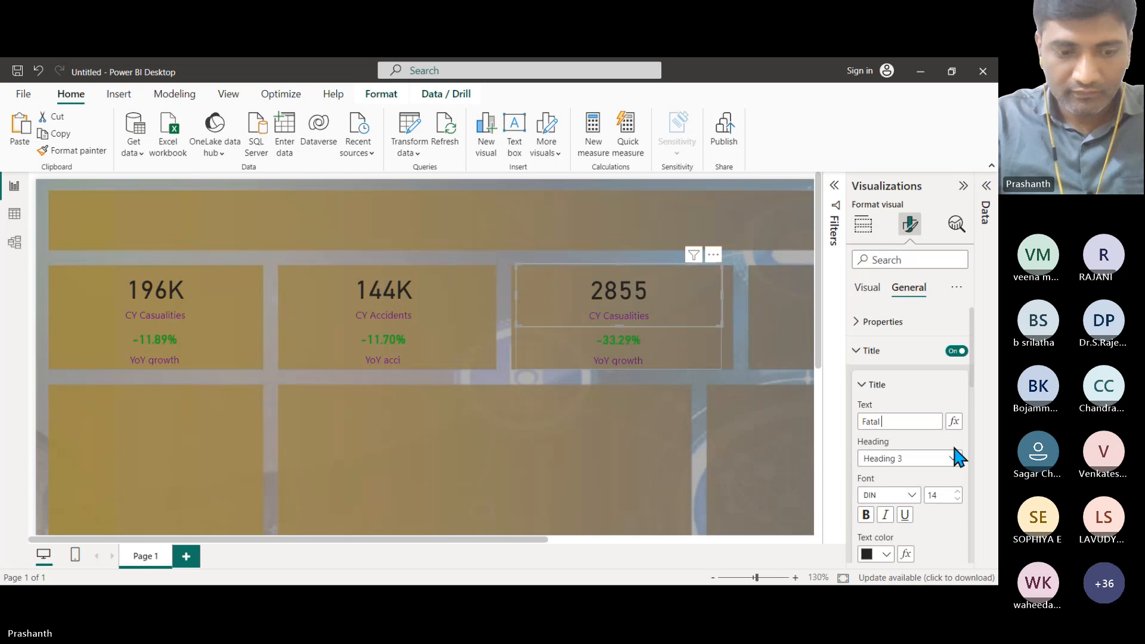
type(" accie")
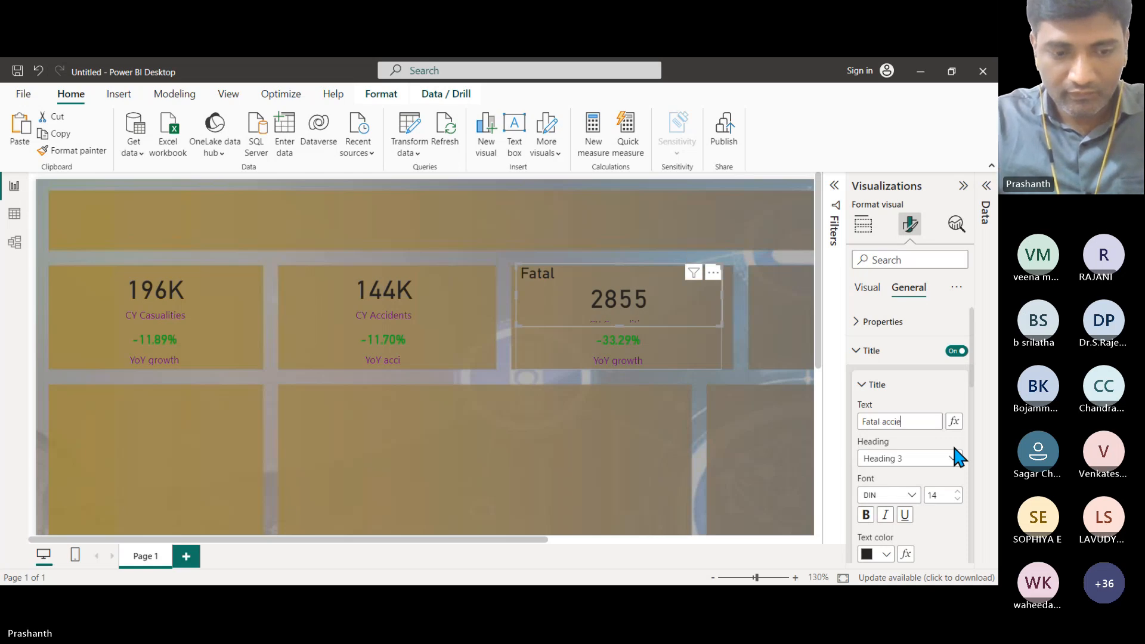
key("BackSpace")
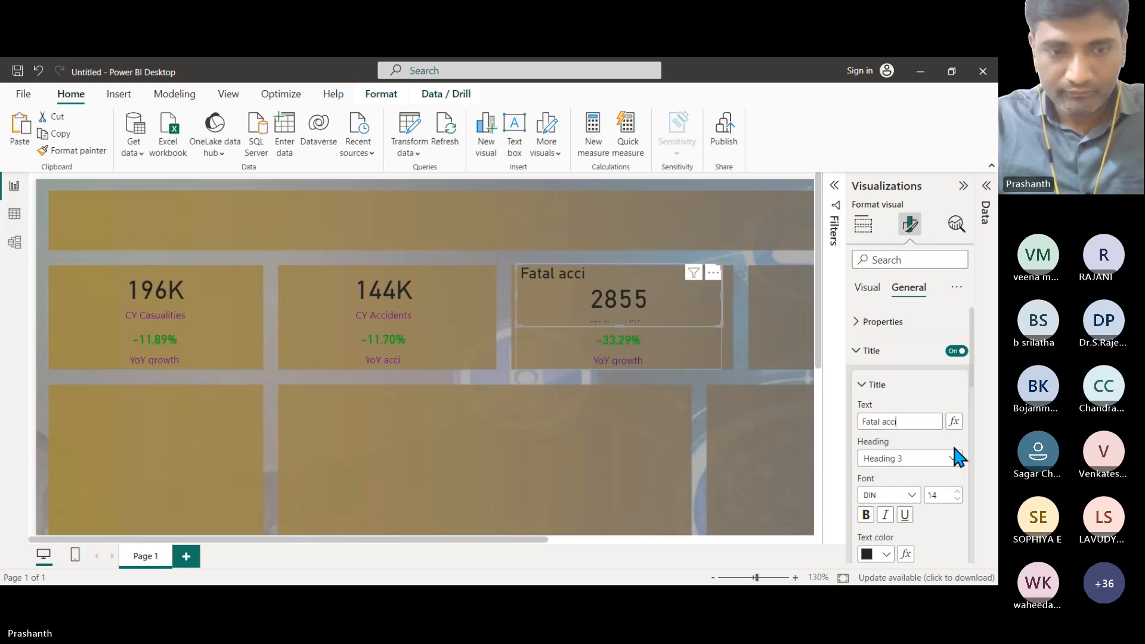
type("dent")
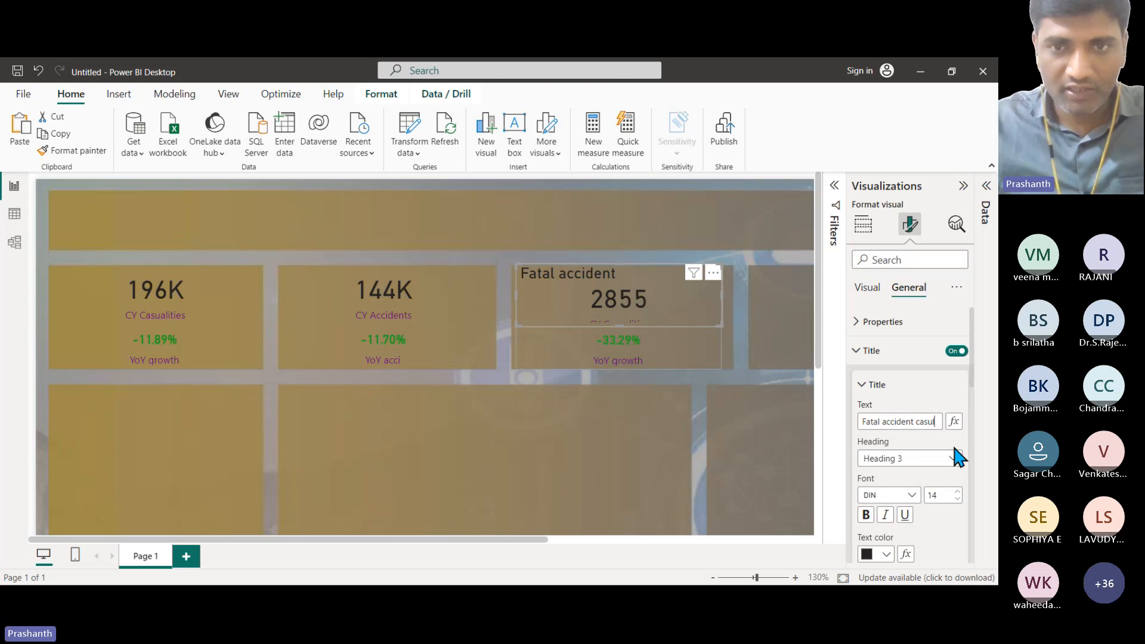
type(" casul")
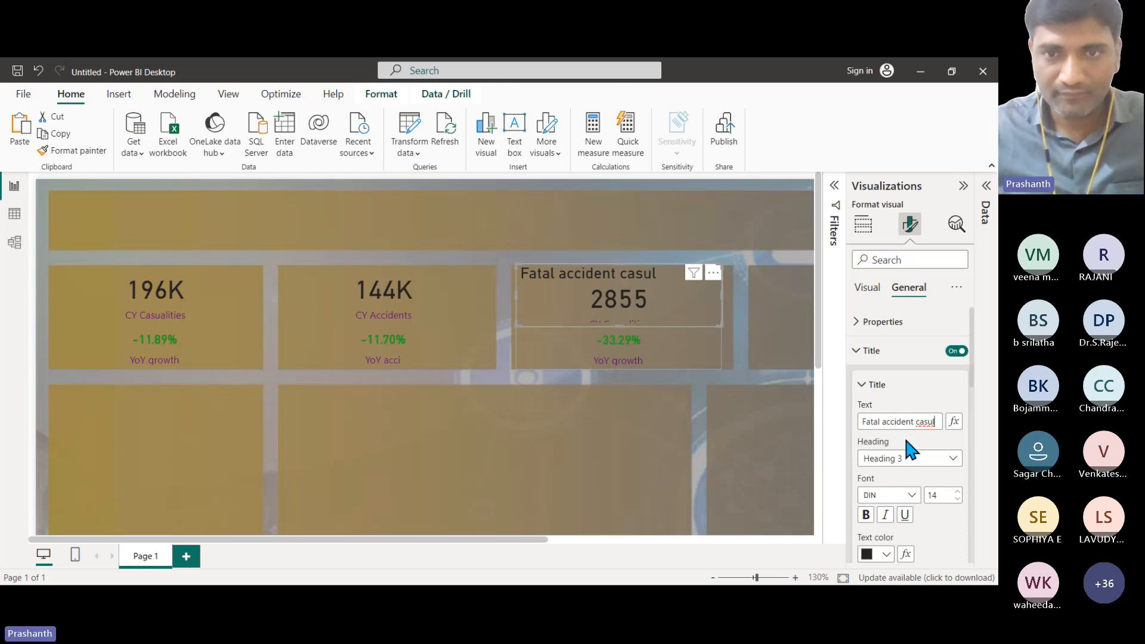
Reduce the height of the third tile's CY Casualities card slightly from its lower edge, hiding the category label.
left_click(604, 352)
left_click(701, 327)
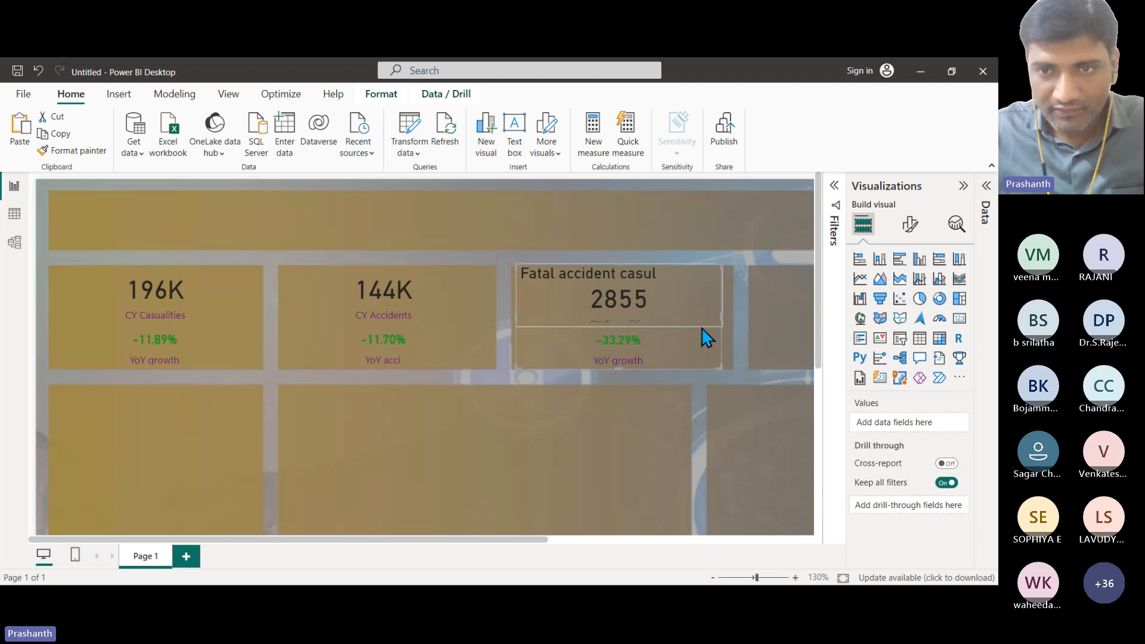
left_click(652, 310)
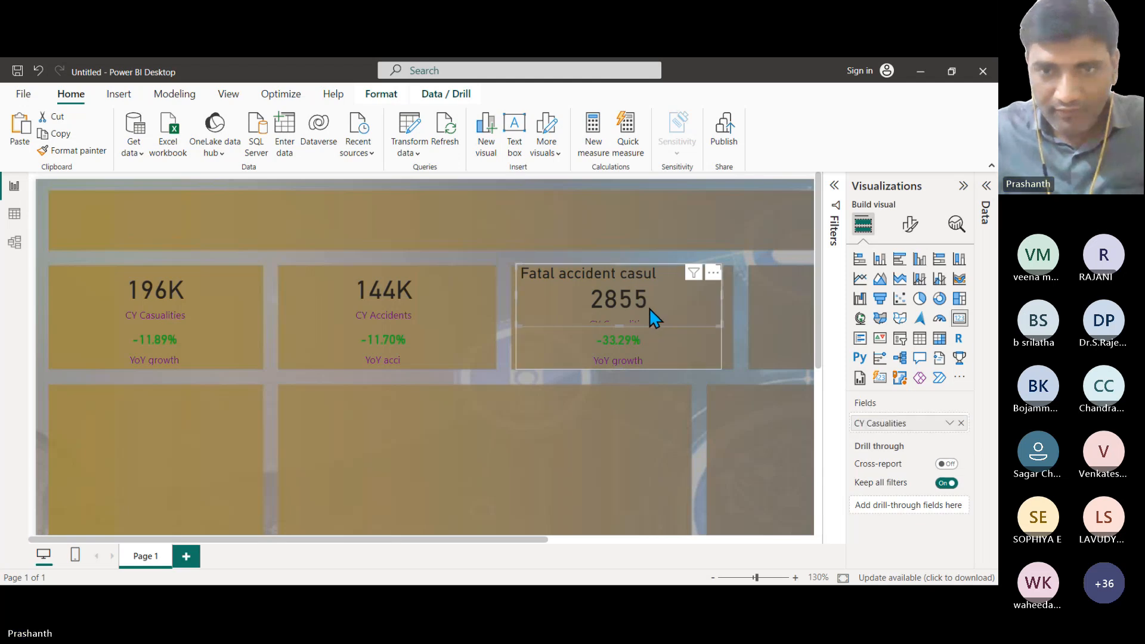
mouse_move(613, 323)
left_mouse_down()
mouse_move(621, 301)
mouse_move(619, 313)
left_mouse_up()
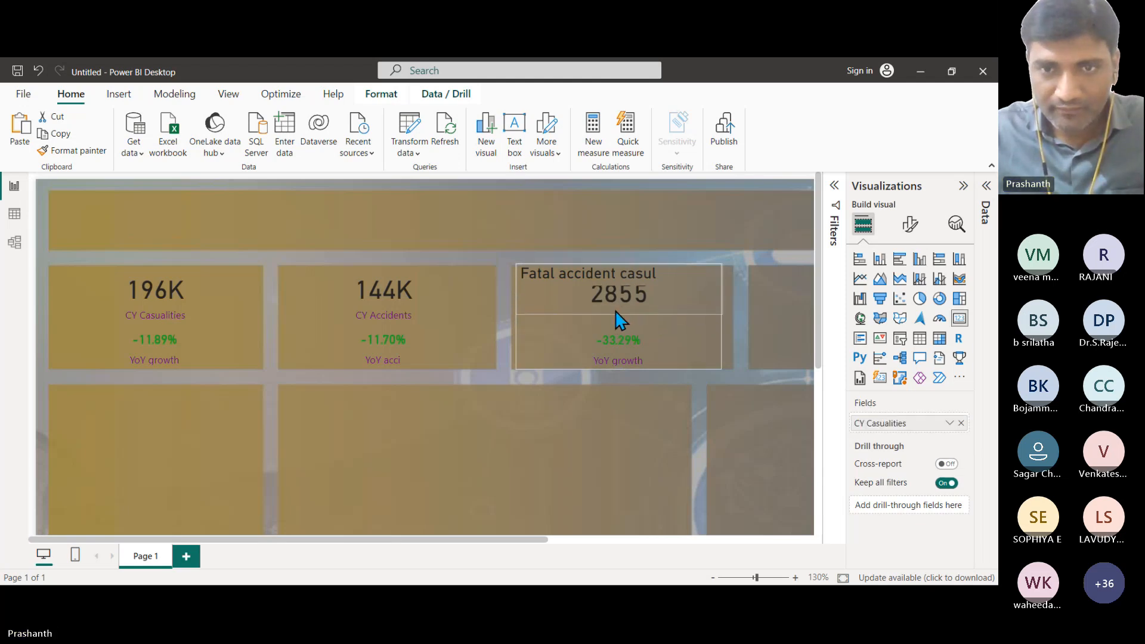
Set the title font size of the third tile's CY Casualities card to 8.
left_click(910, 224)
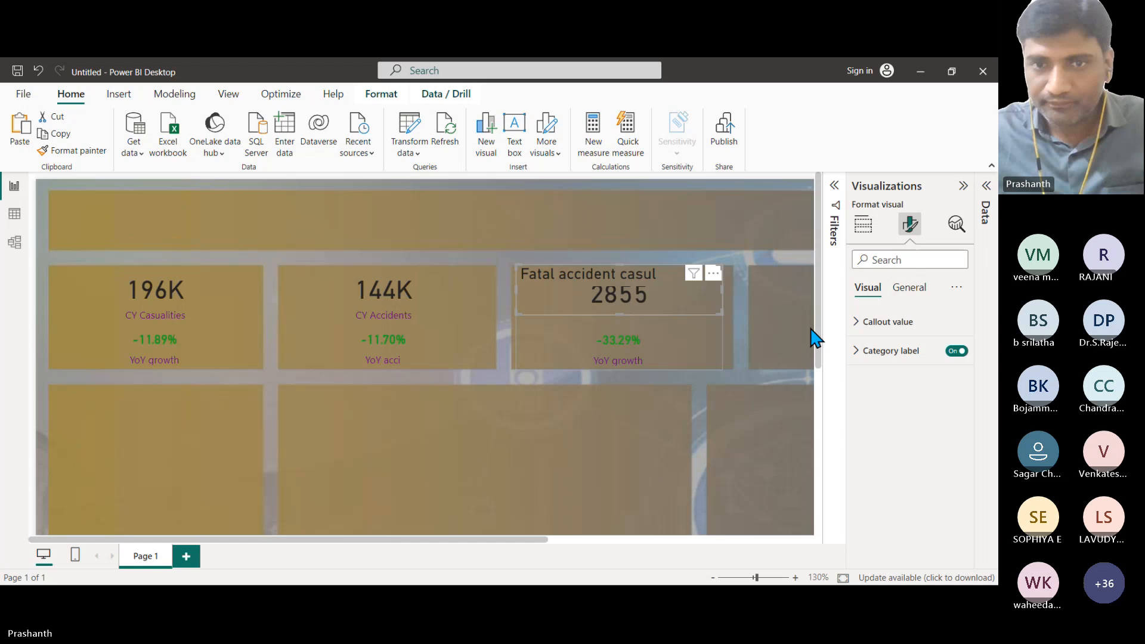
left_click(857, 326)
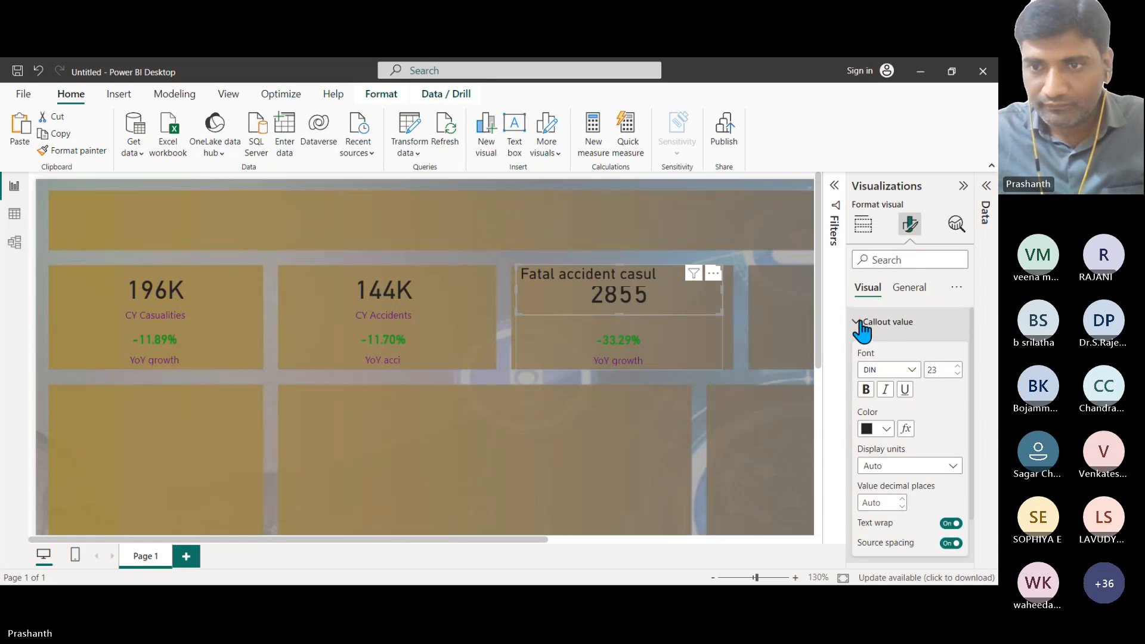
left_click(858, 322)
left_click(908, 288)
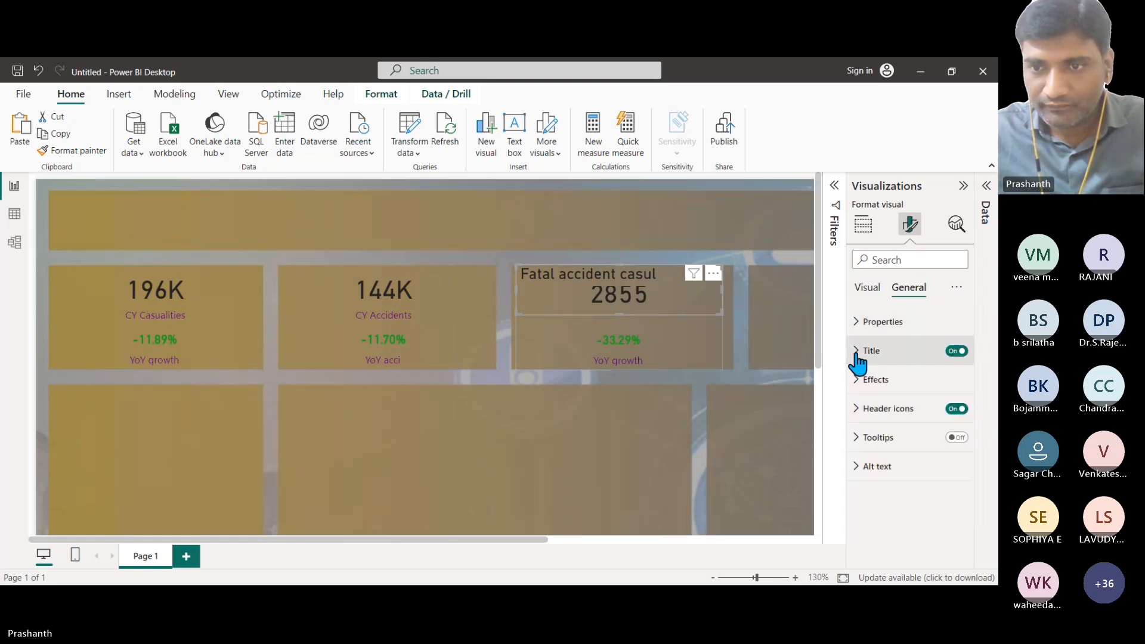
left_click(857, 352)
left_click(957, 499)
left_click(956, 499)
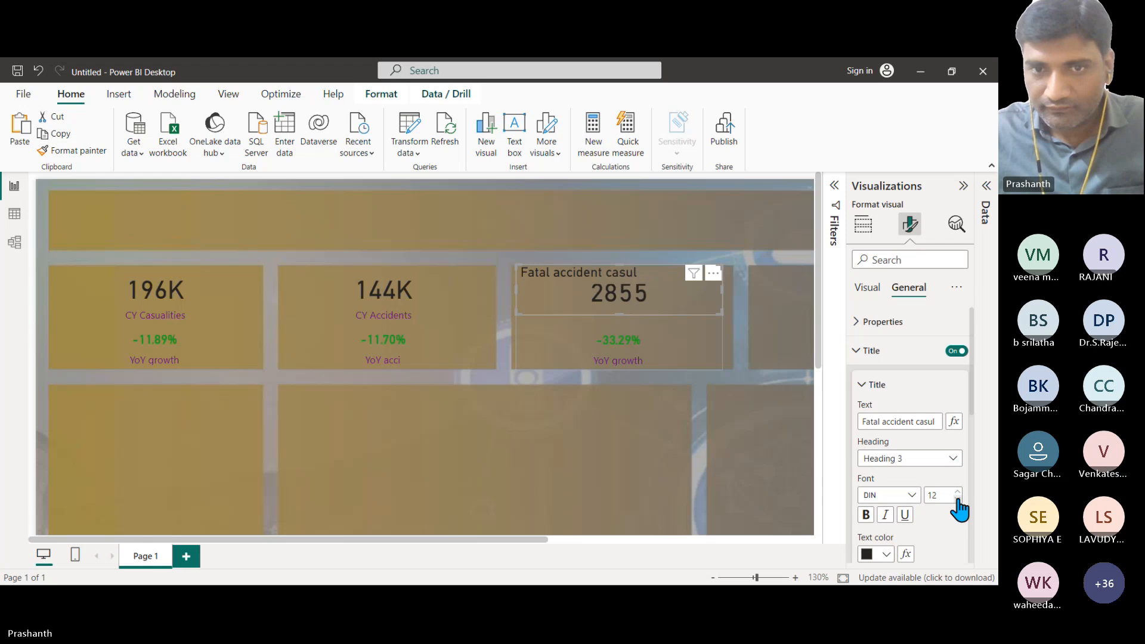
left_click(956, 499)
left_click(957, 500)
left_click(957, 500)
left_click(957, 500)
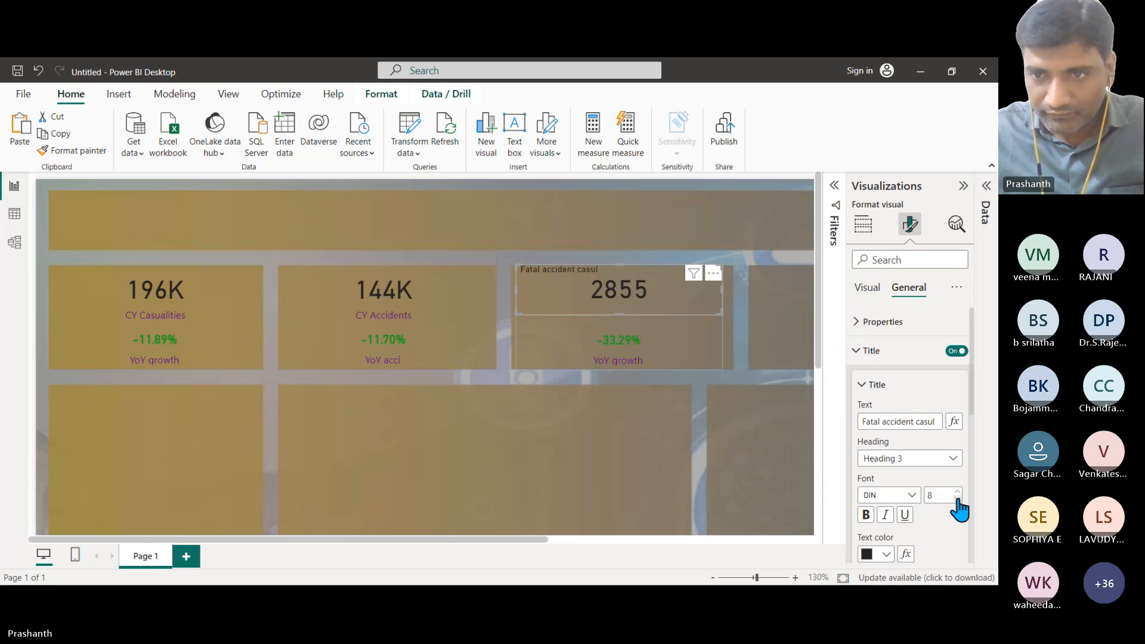
Center the "Fatal accident casul" title horizontally on its card and deselect the card.
scroll(929, 518, "down", 2)
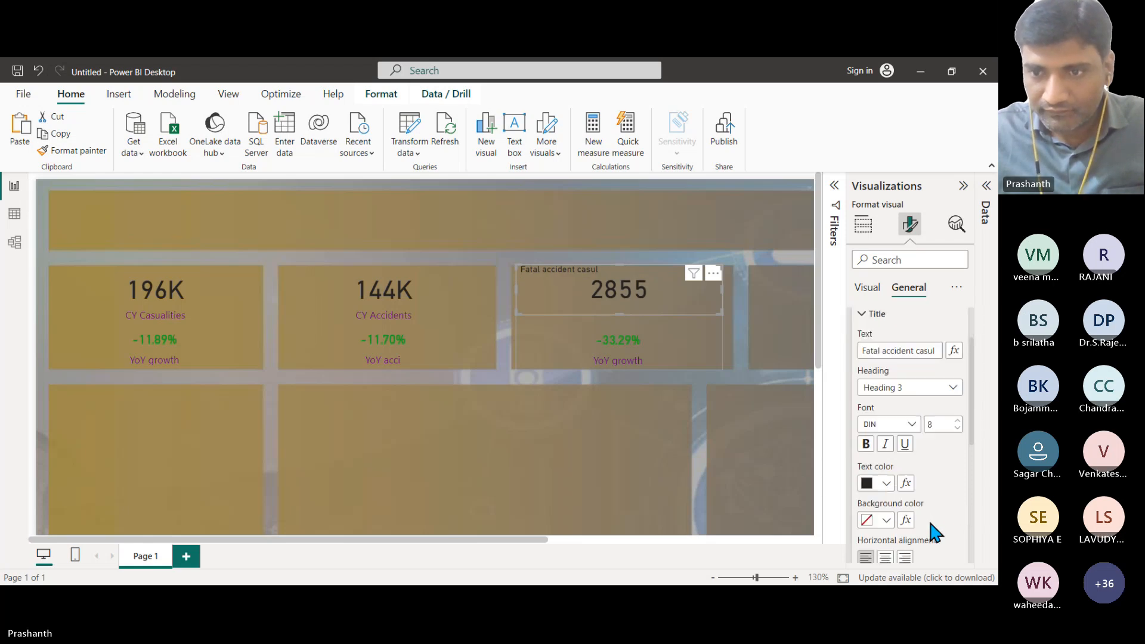
left_click(886, 559)
left_click(582, 410)
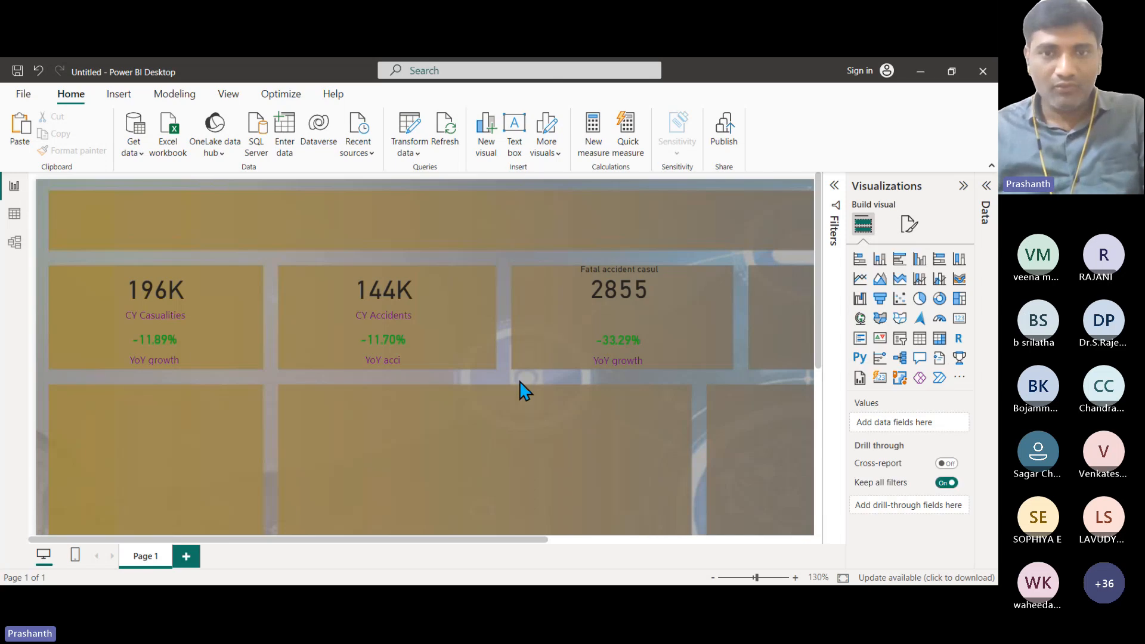
Duplicate the third tile's grouped casualties and YoY growth cards and place one set in the fourth tile.
scroll(520, 383, "down", 2)
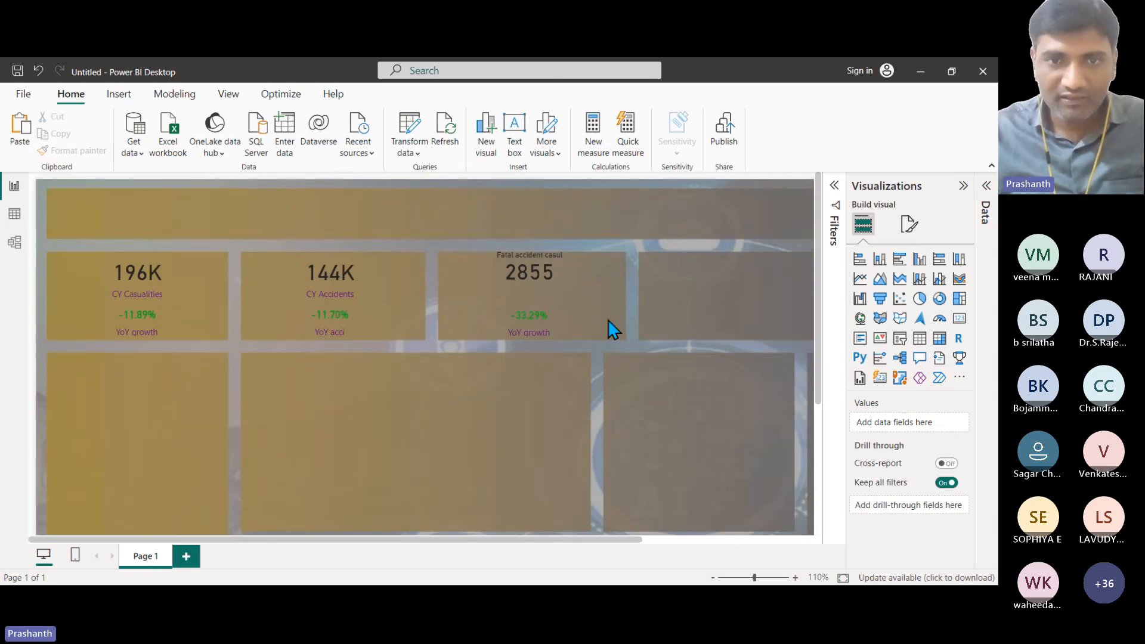
left_click(538, 285)
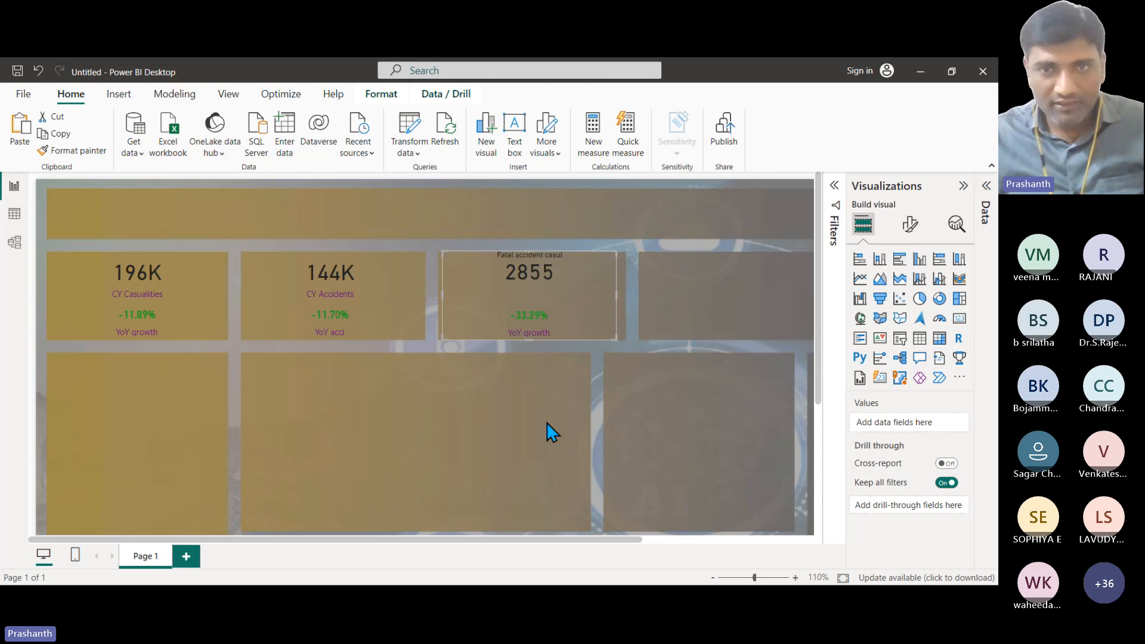
key("ctrl+c")
key("ctrl+v")
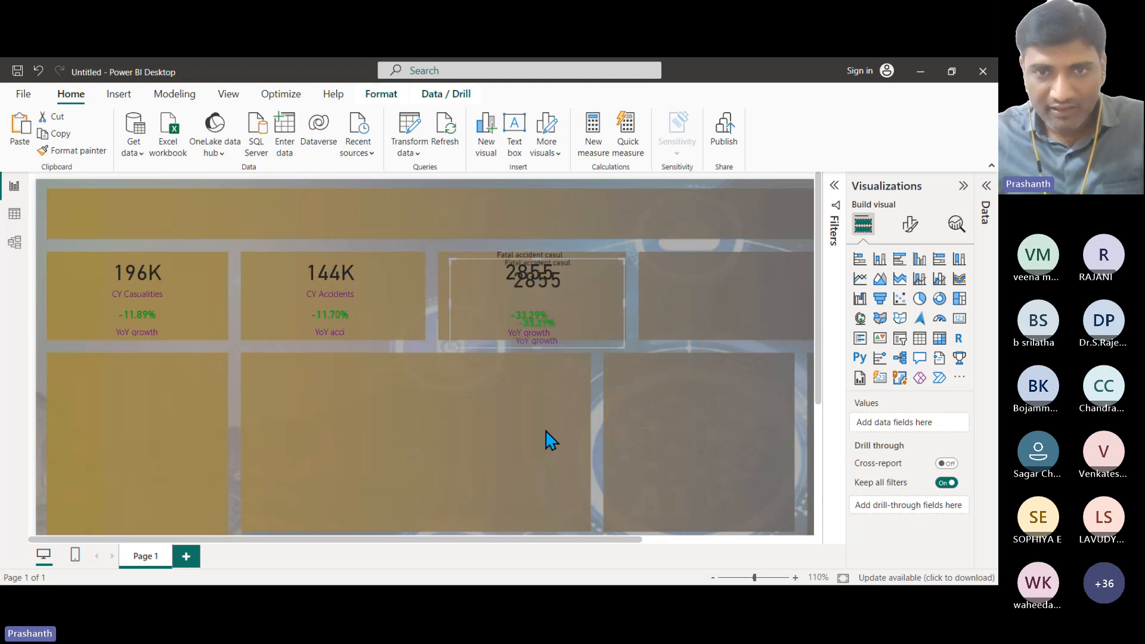
left_click_drag(585, 304, 782, 302)
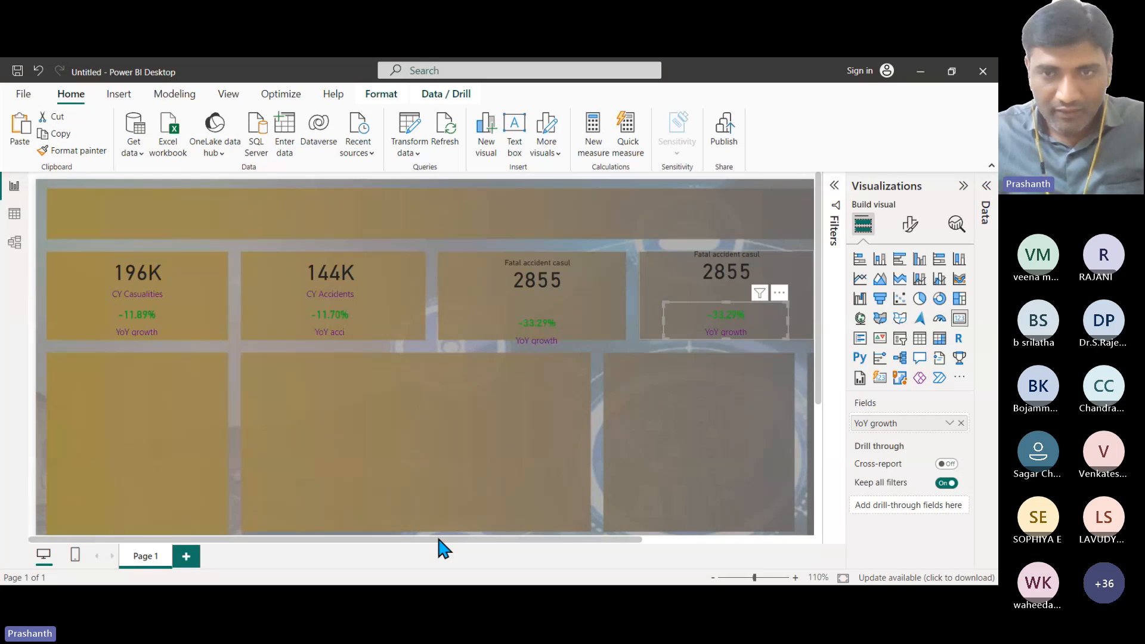
Change the Accident_Severity filter of the fourth tile's CY Casualities card from Fatal to Serious.
left_click_drag(438, 539, 679, 550)
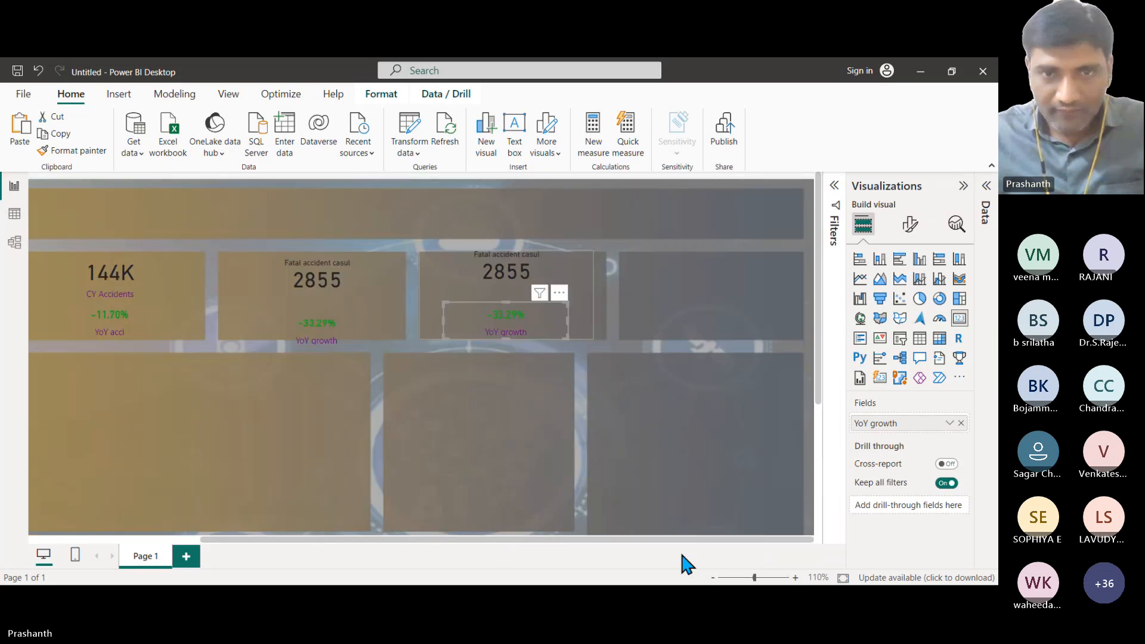
left_click(582, 280)
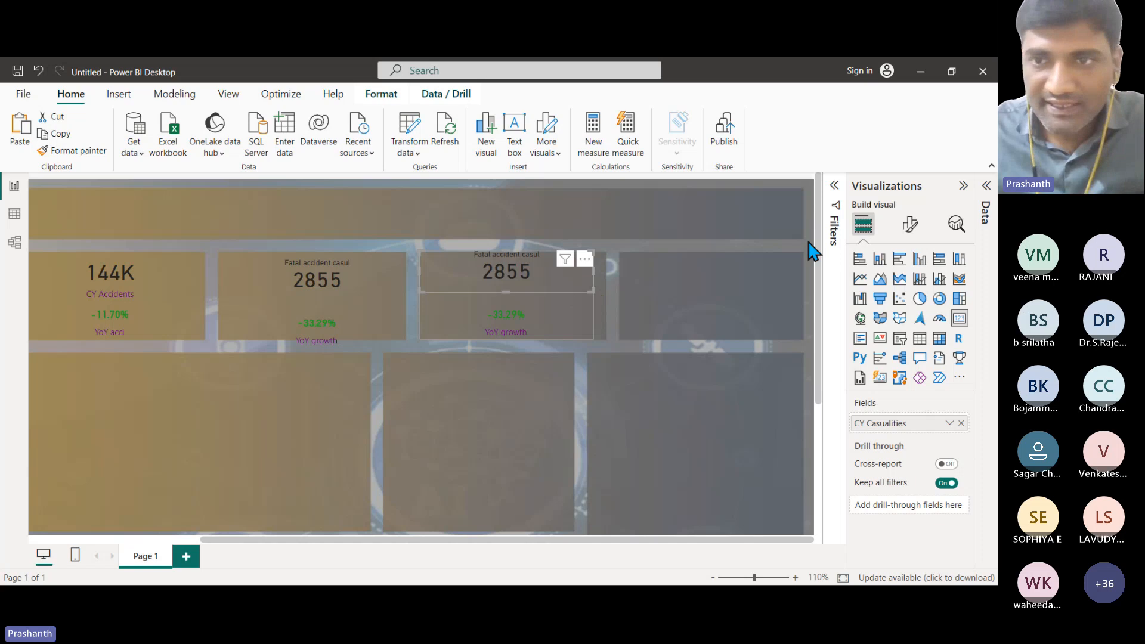
left_click(835, 186)
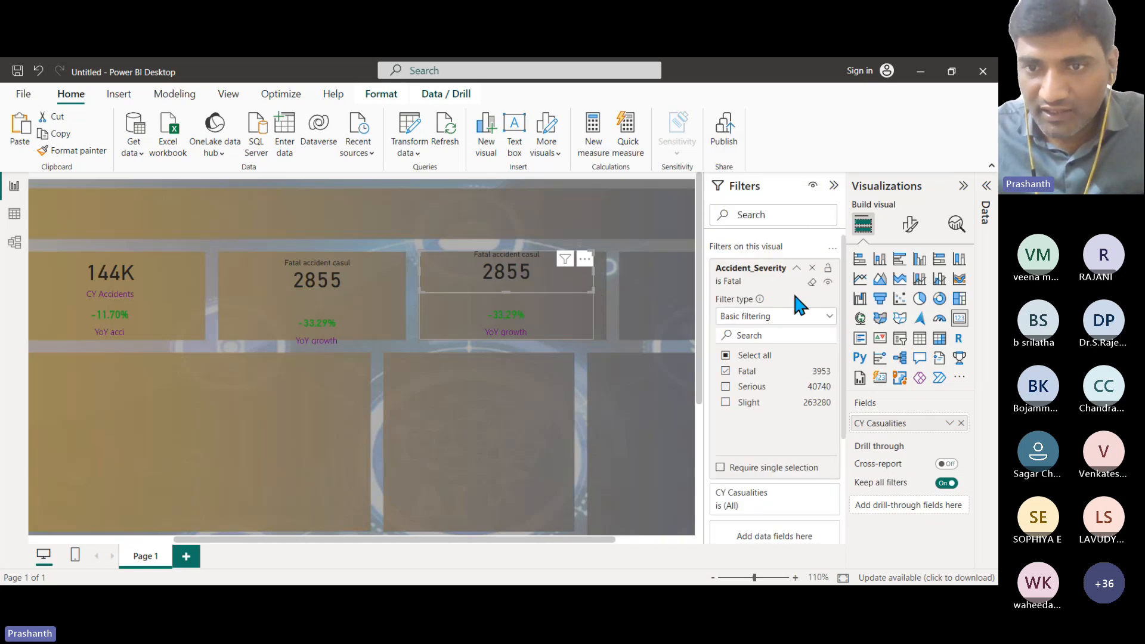
left_click(726, 371)
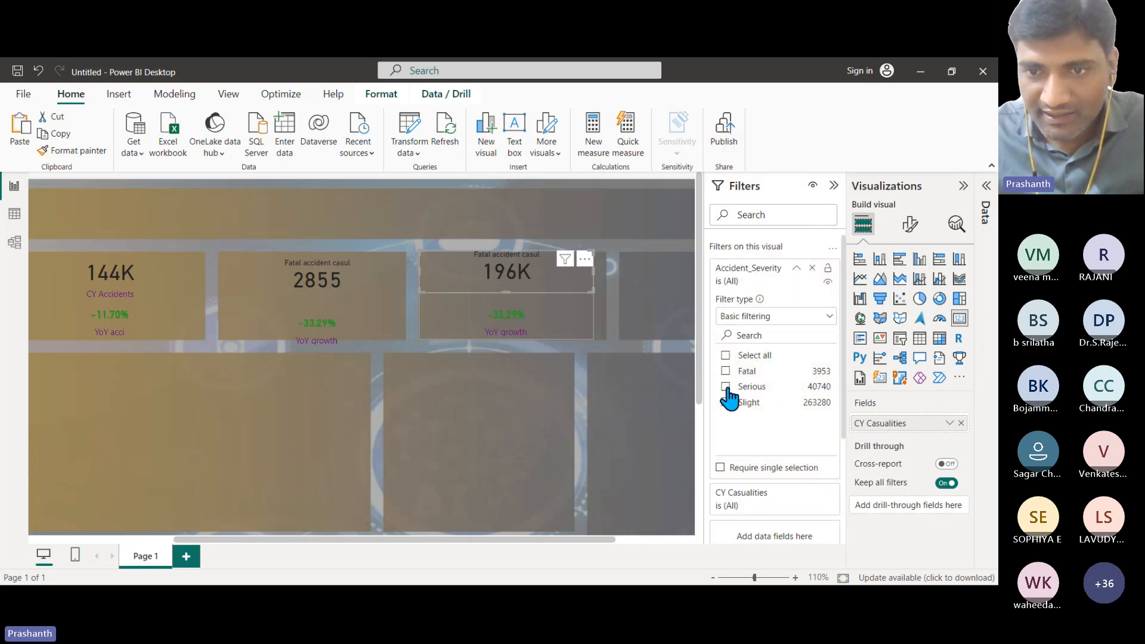
left_click(726, 386)
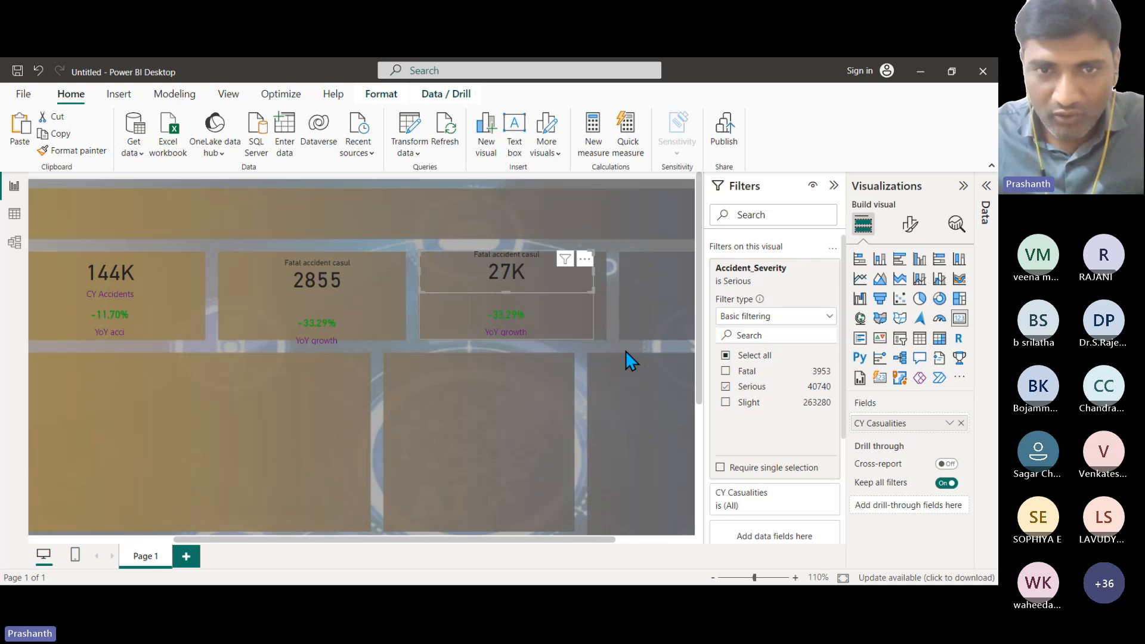
Switch the fourth tile's YoY growth card to Serious in its Accident_Severity filter.
left_click(544, 318)
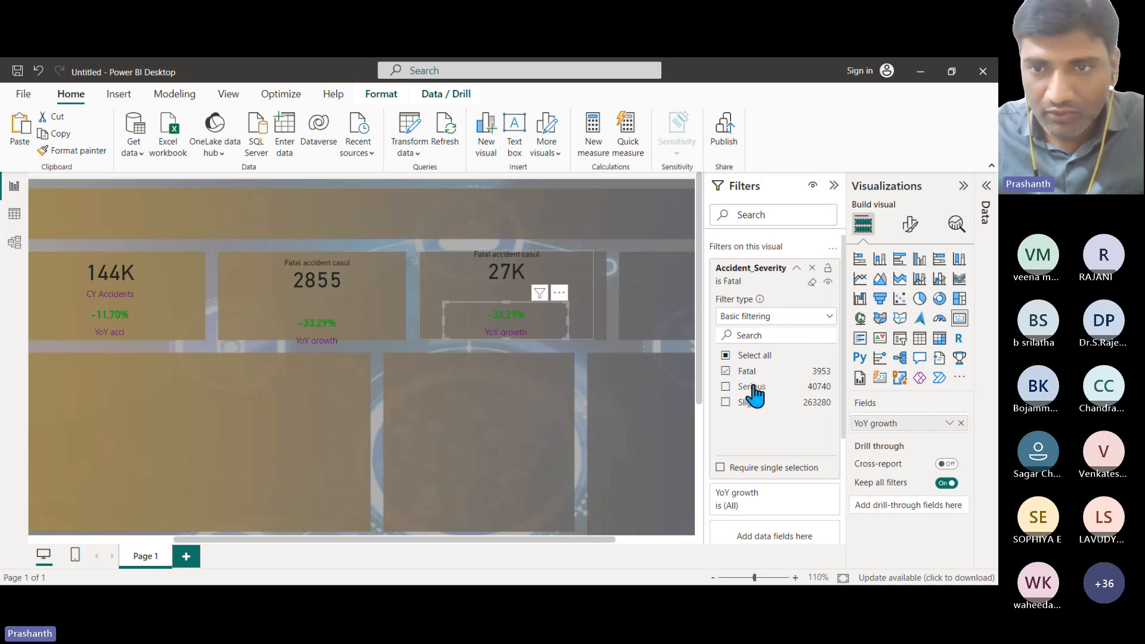
left_click(725, 371)
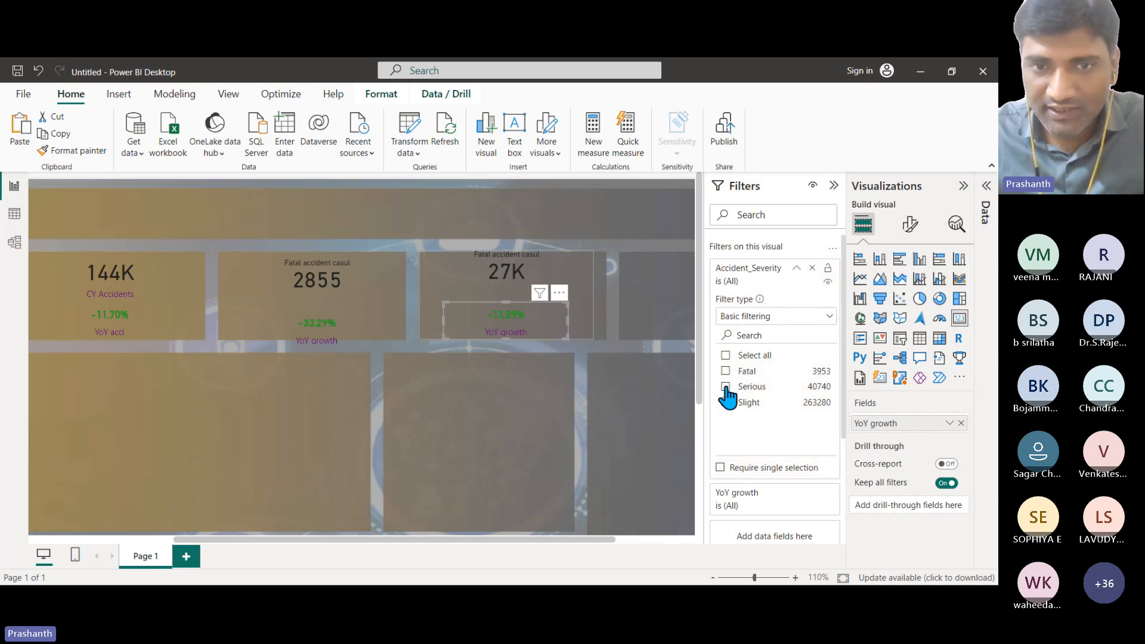
left_click(726, 387)
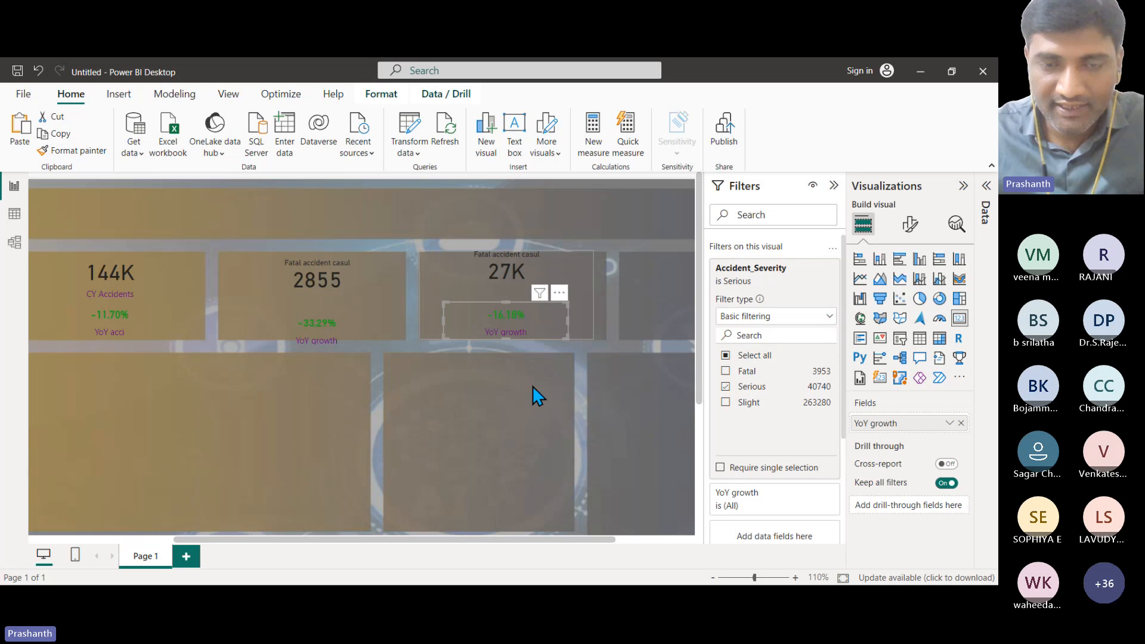
Duplicate the fourth tile's grouped casualties and YoY growth cards and place the copy in the fifth tile.
left_click(606, 316)
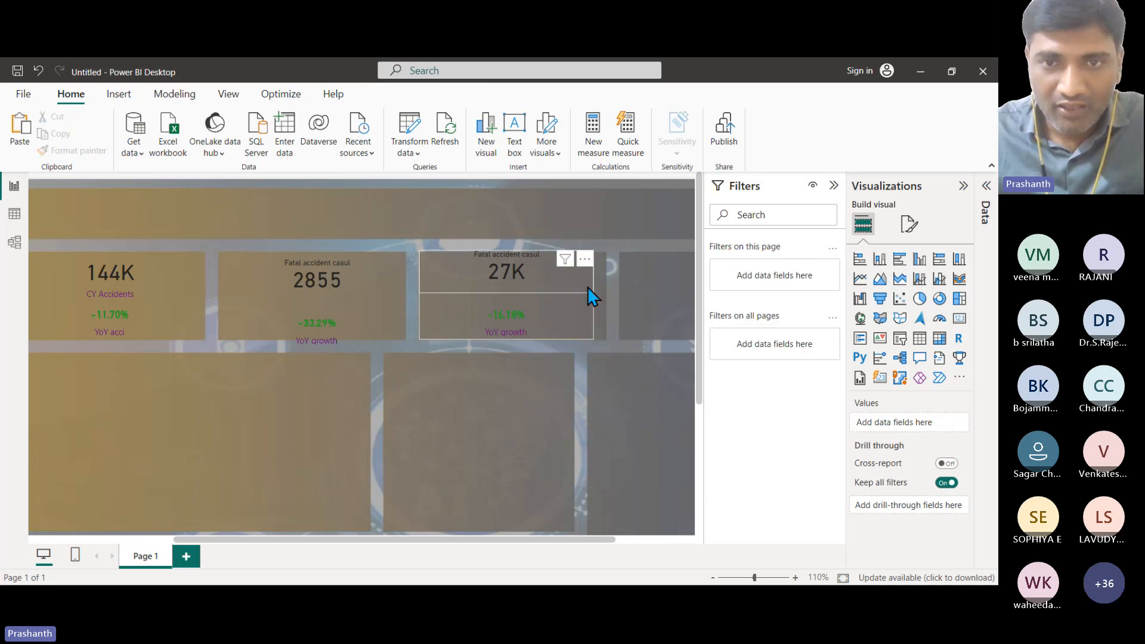
left_click(563, 310)
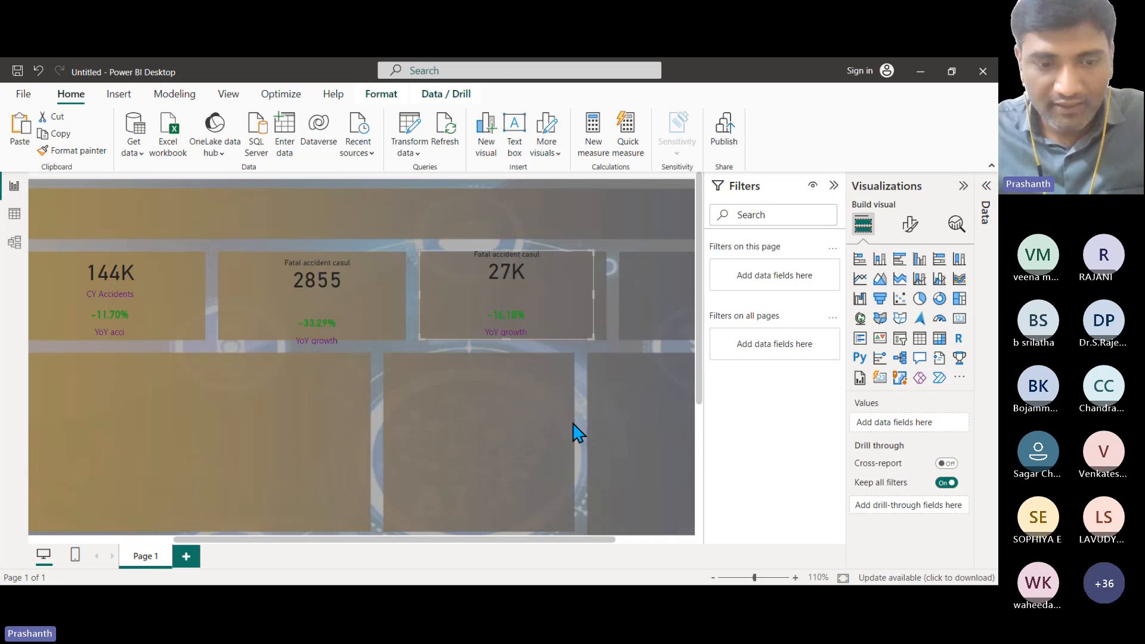
key("ctrl+c")
key("ctrl+v")
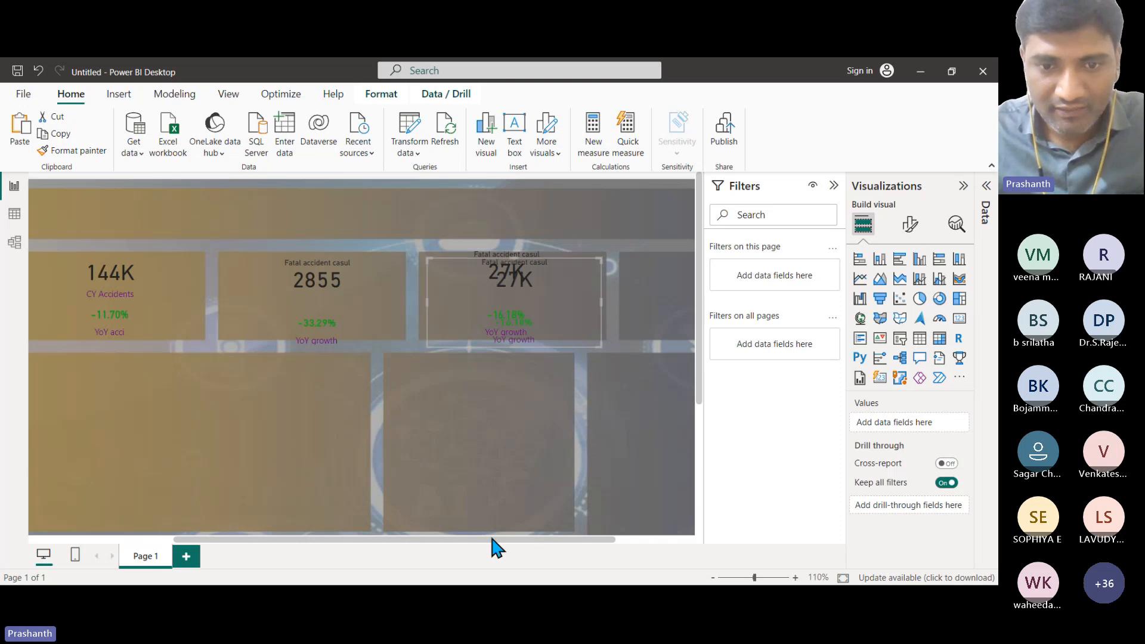
left_click_drag(489, 537, 593, 499)
left_click_drag(453, 313, 645, 302)
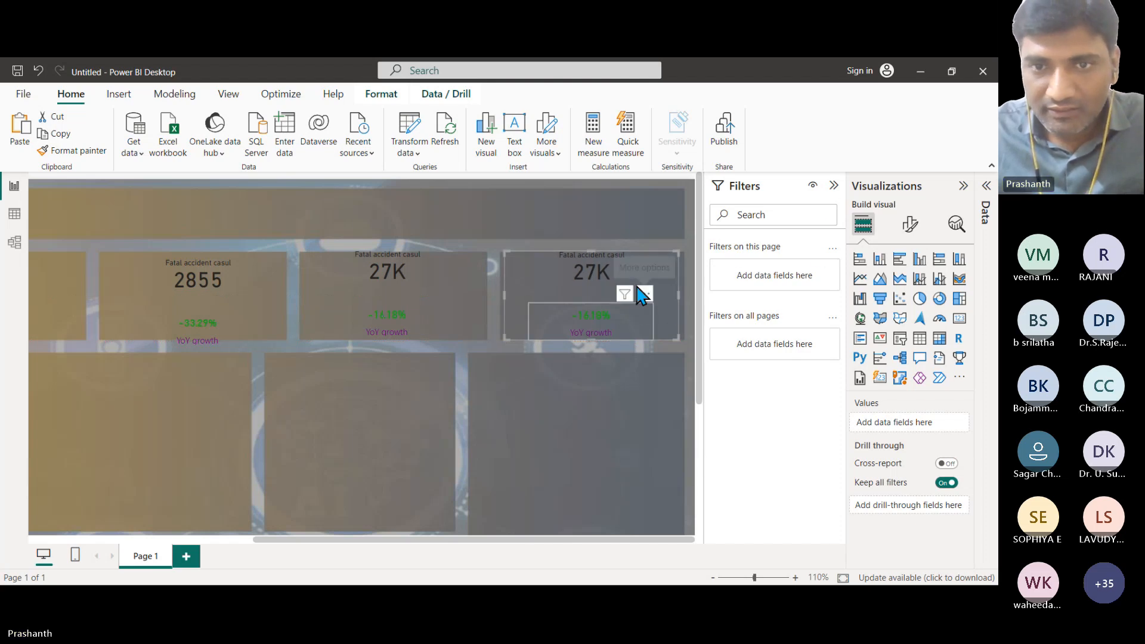
Change the Accident_Severity filter of the fifth tile's CY Casualities card from Serious to Slight.
left_click(577, 272)
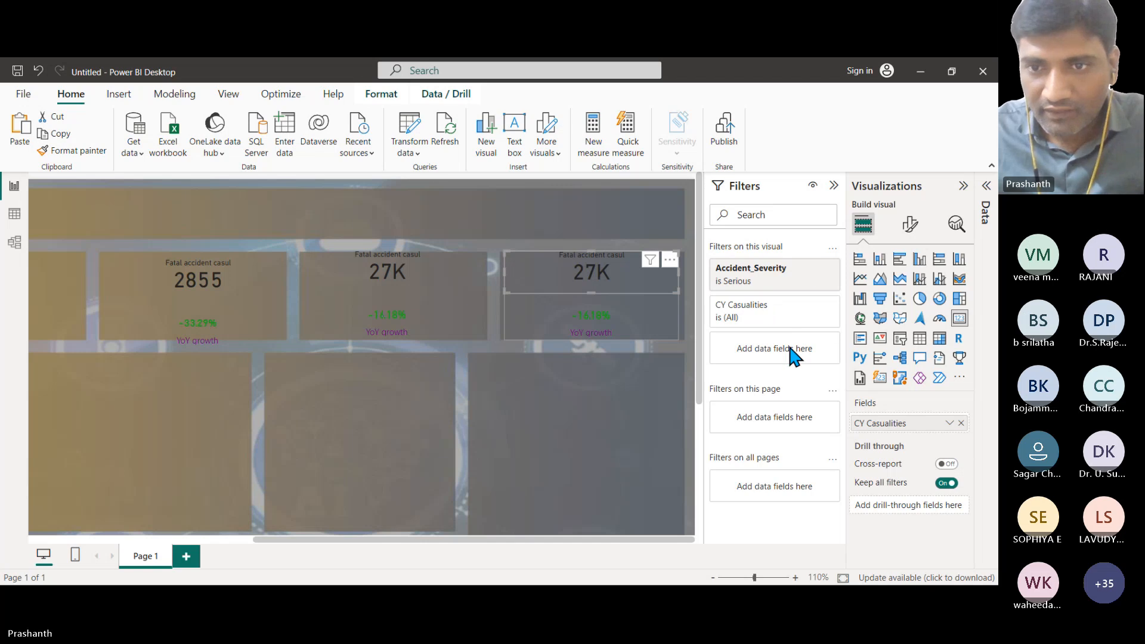
left_click(760, 320)
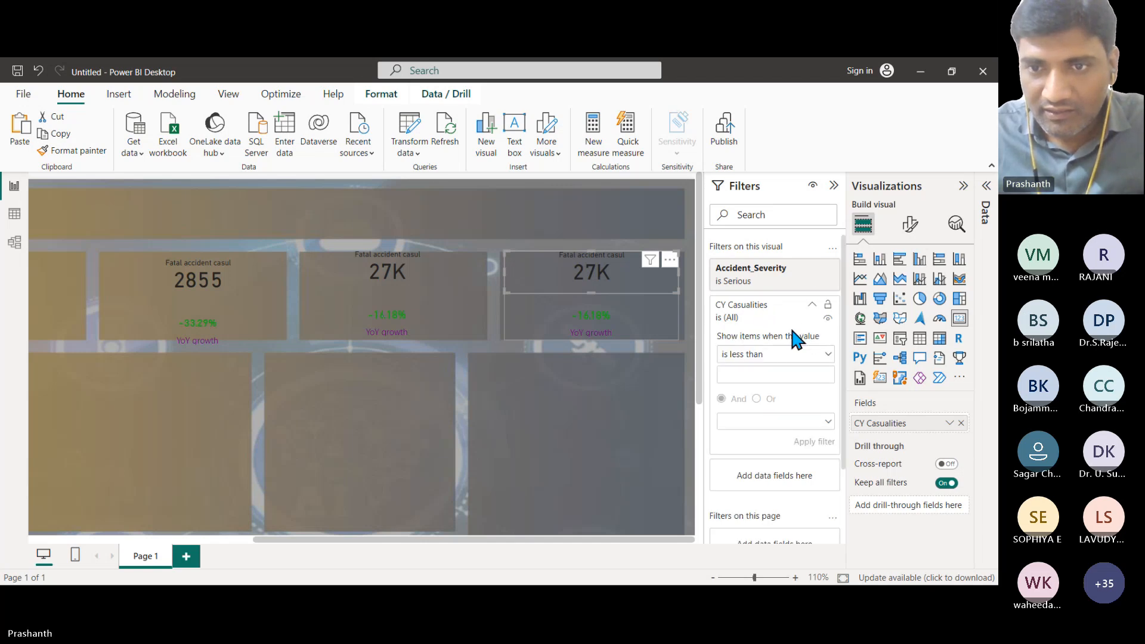
left_click(770, 278)
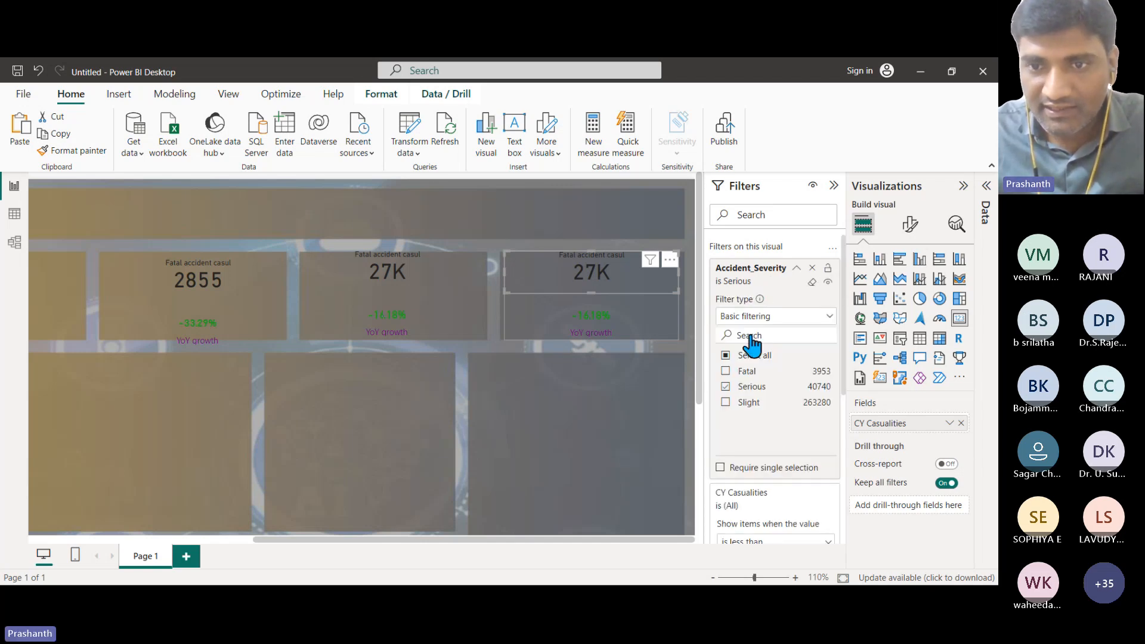
left_click(725, 387)
left_click(726, 403)
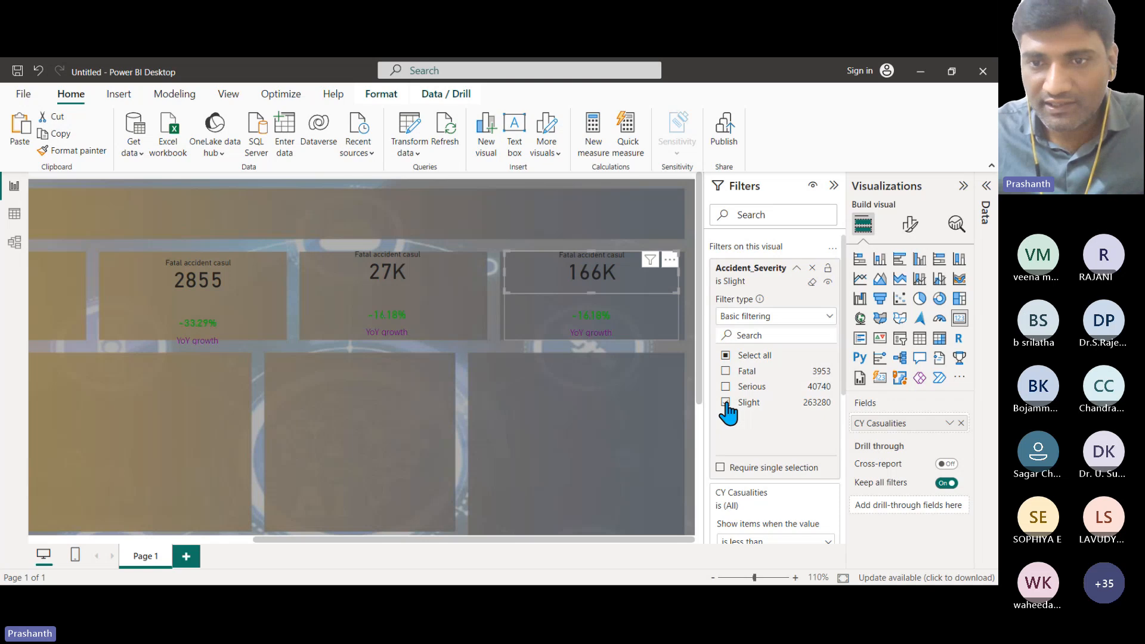
Switch the fifth tile's YoY growth card to Slight in its Accident_Severity filter and collapse the Filters pane.
left_click(620, 316)
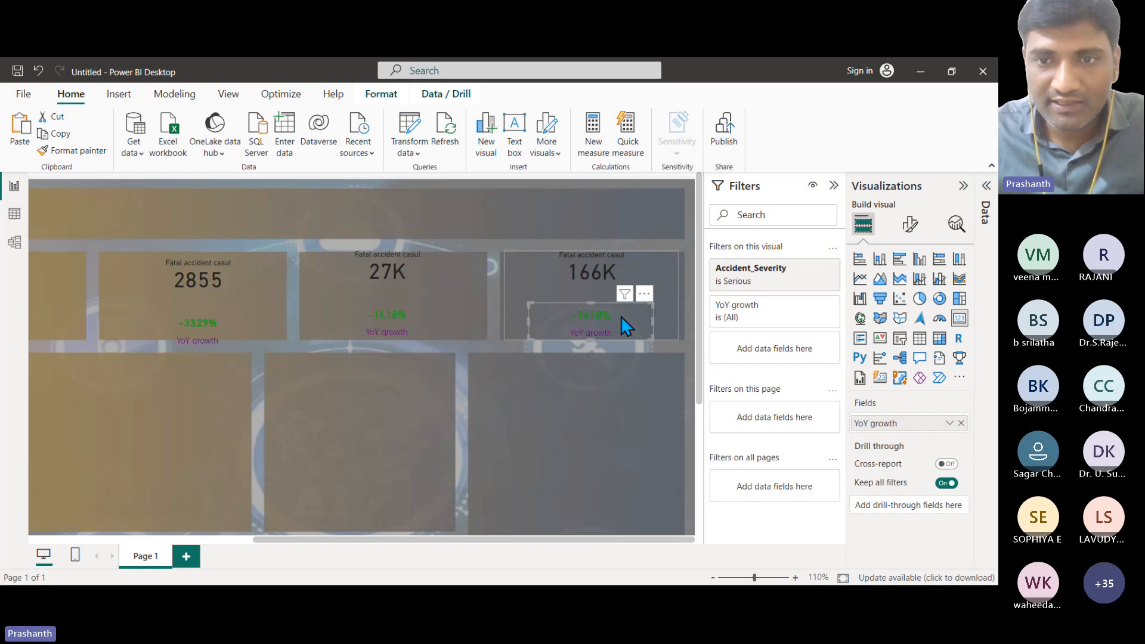
left_click(763, 285)
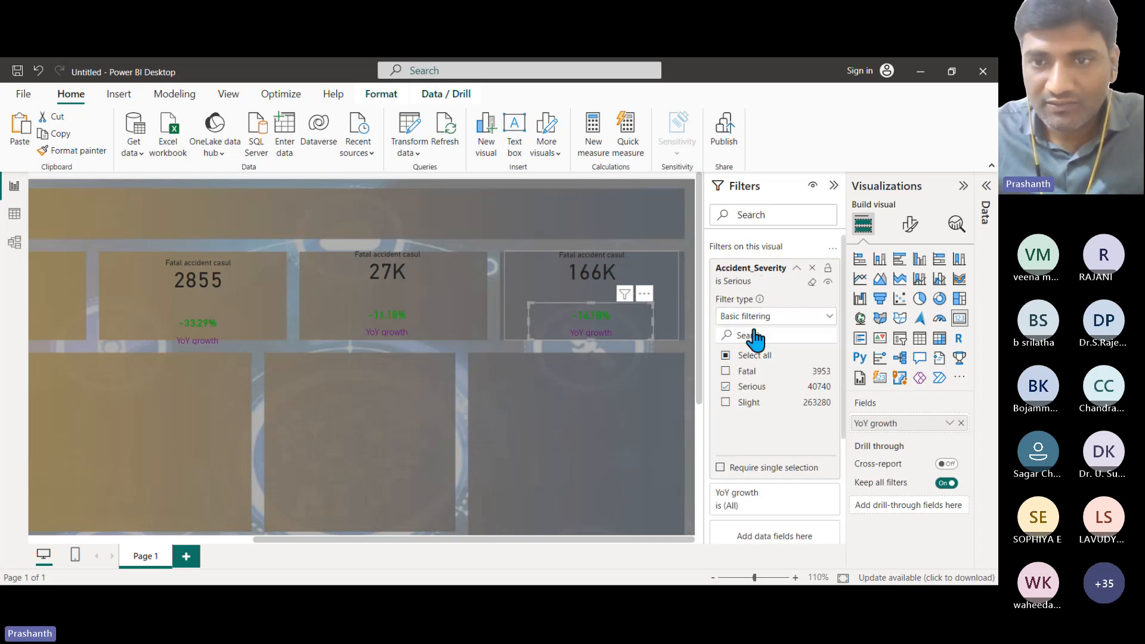
left_click(726, 403)
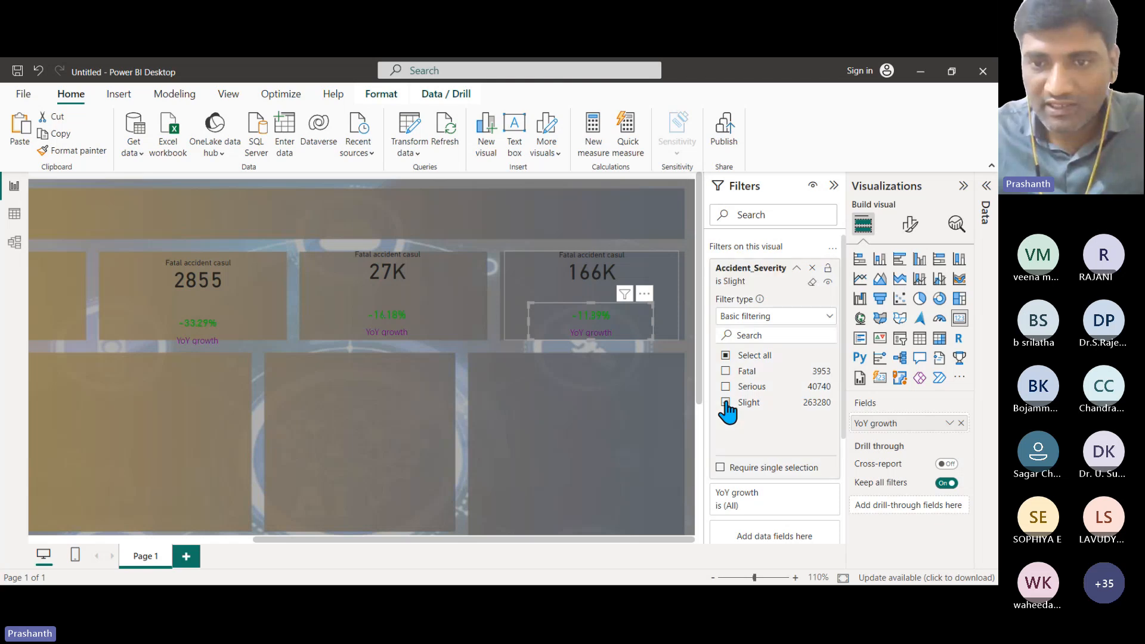
left_click(602, 407)
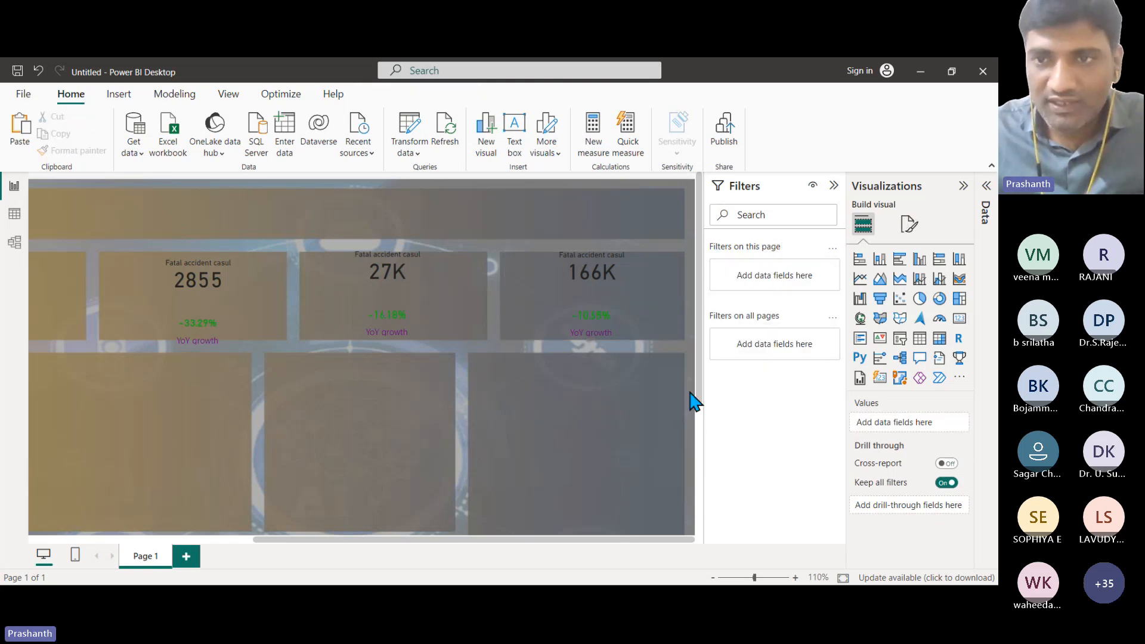
left_click(833, 186)
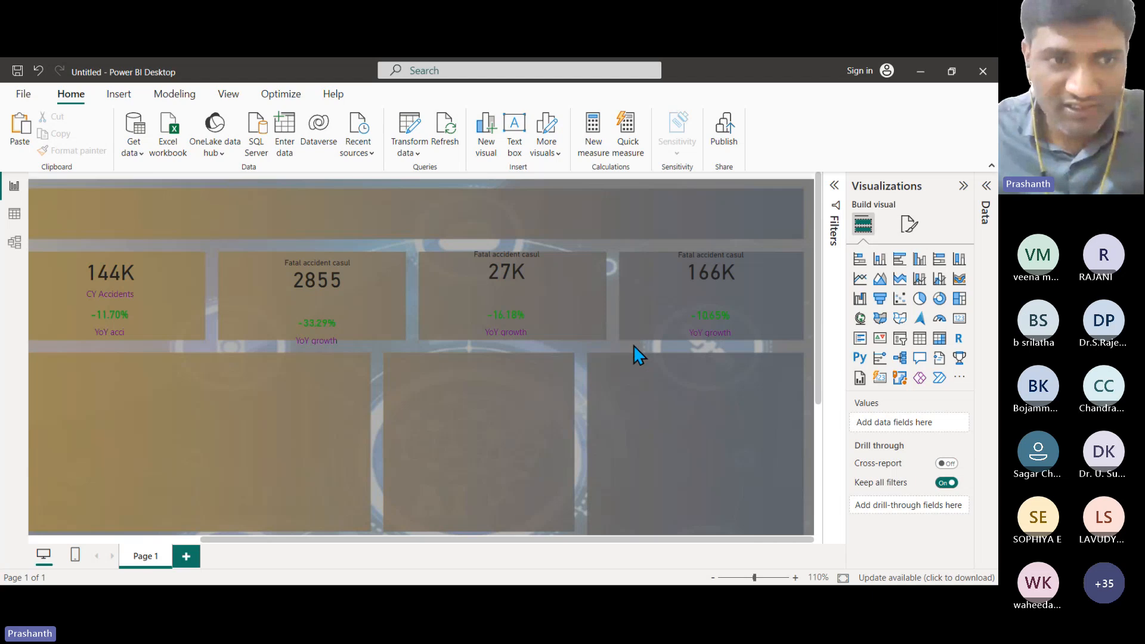
Change the title of the fourth tile's casualties card to "Seriousaccident casul" and deselect the card.
scroll(626, 363, "down", 3)
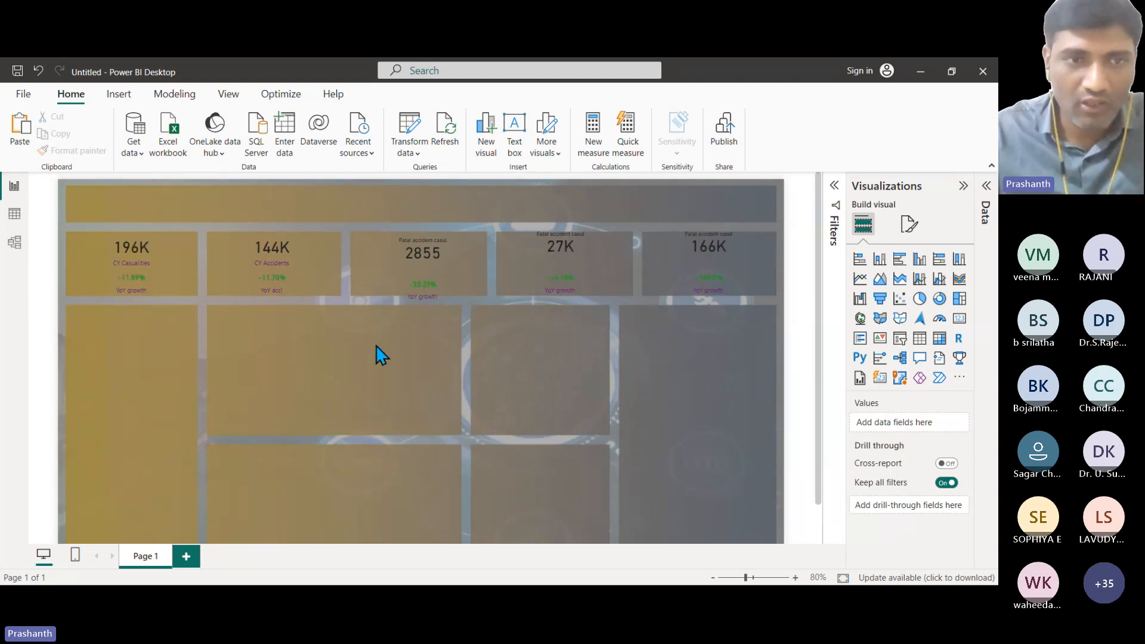
scroll(306, 401, "up", 1)
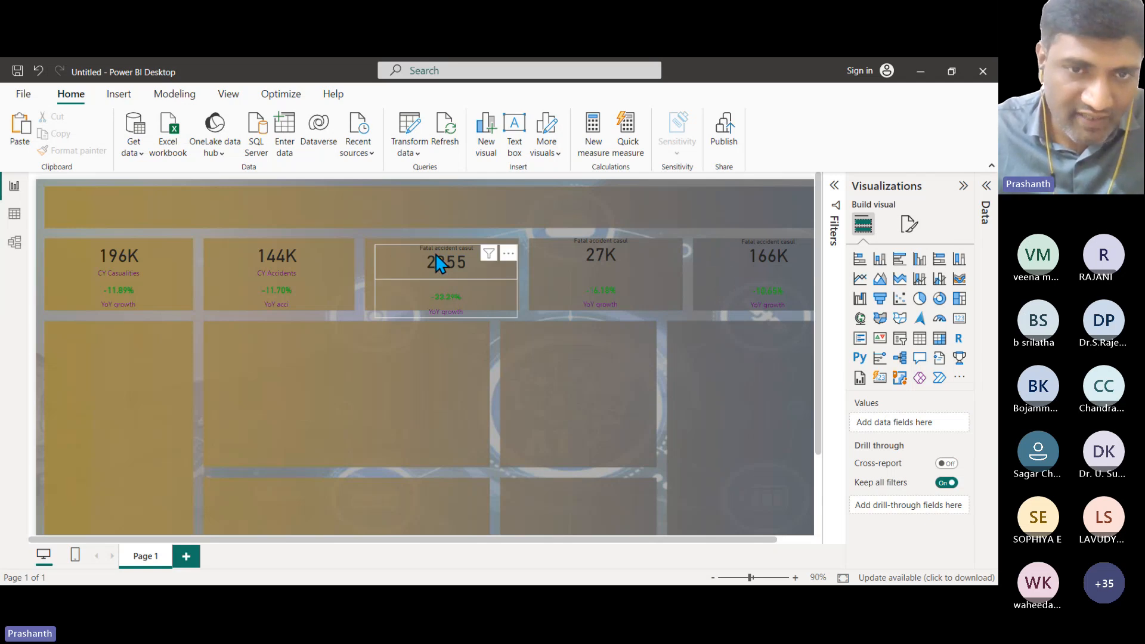
left_click(603, 255)
left_click(913, 226)
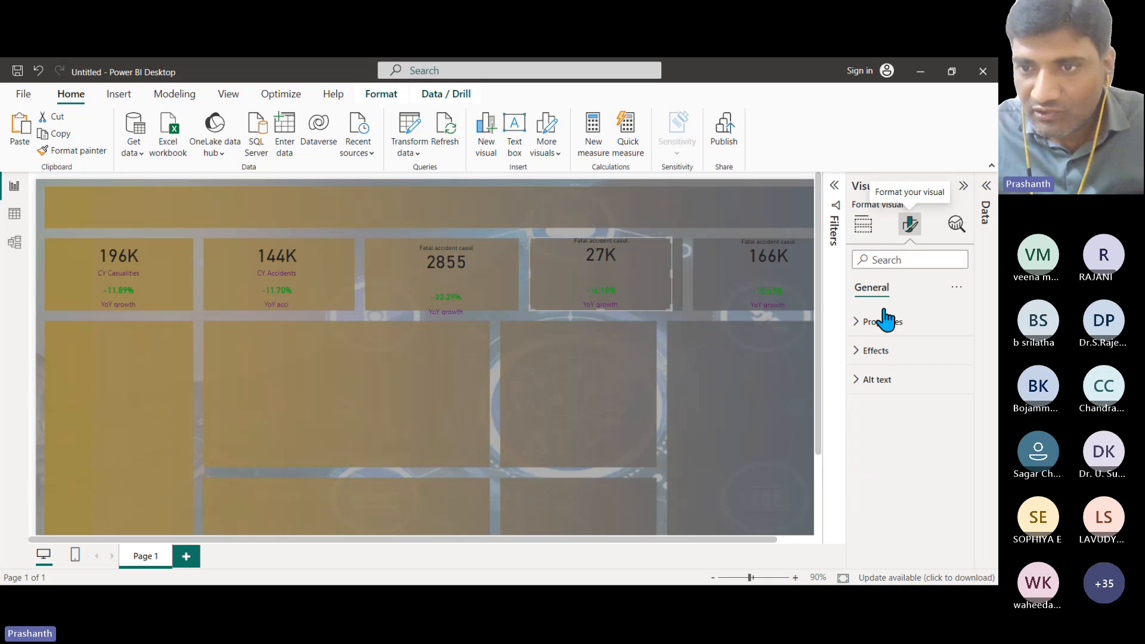
left_click(870, 352)
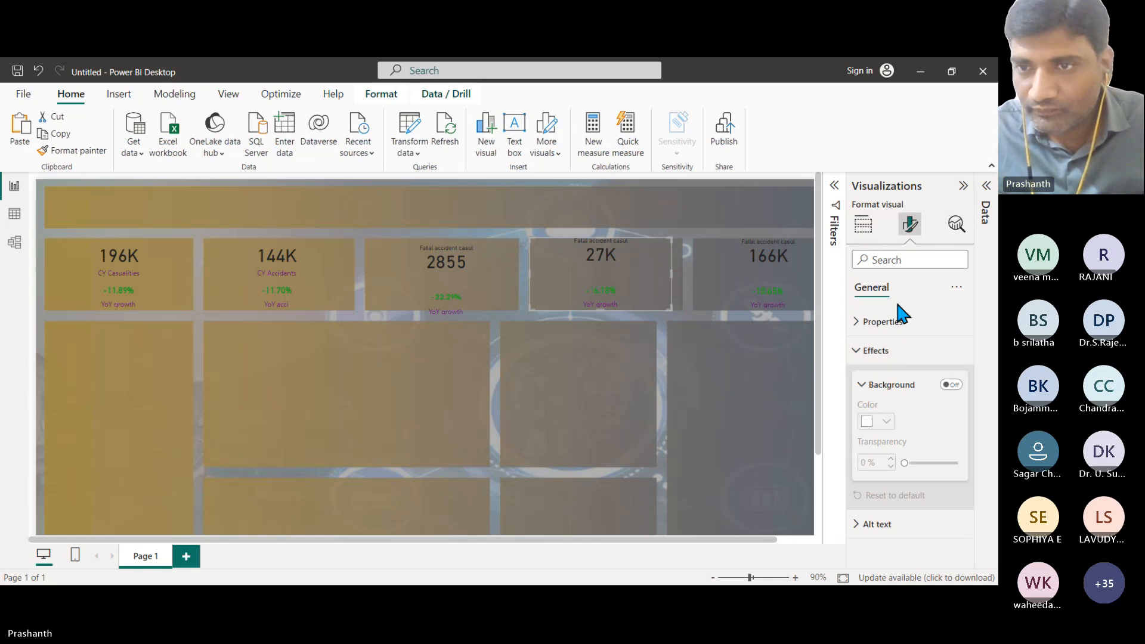
left_click(565, 263)
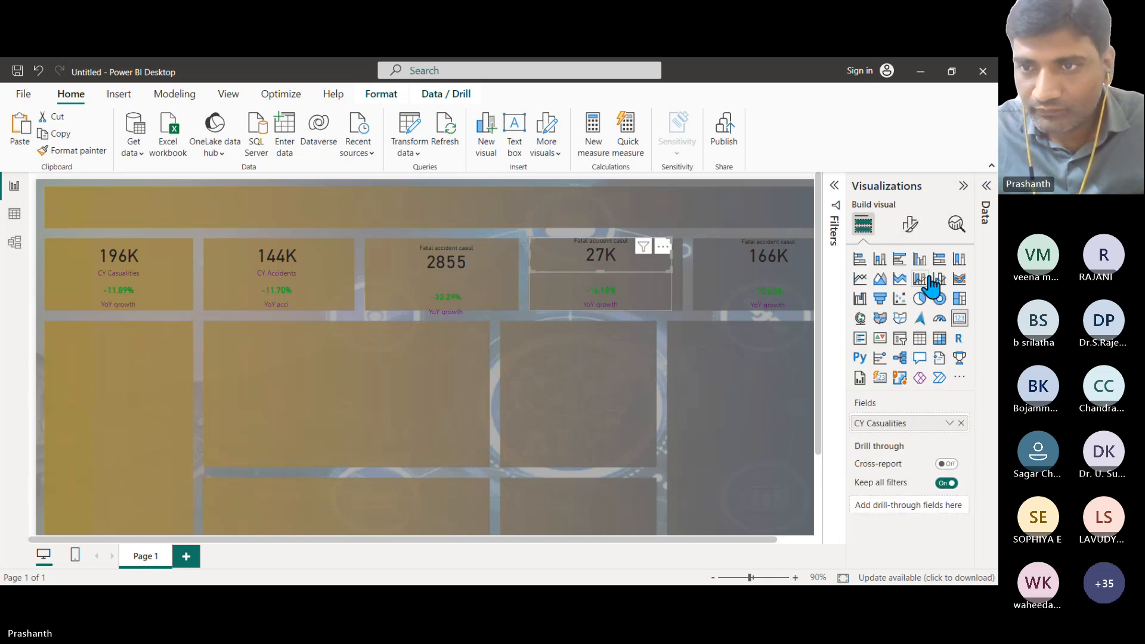
left_click(910, 225)
left_click(907, 288)
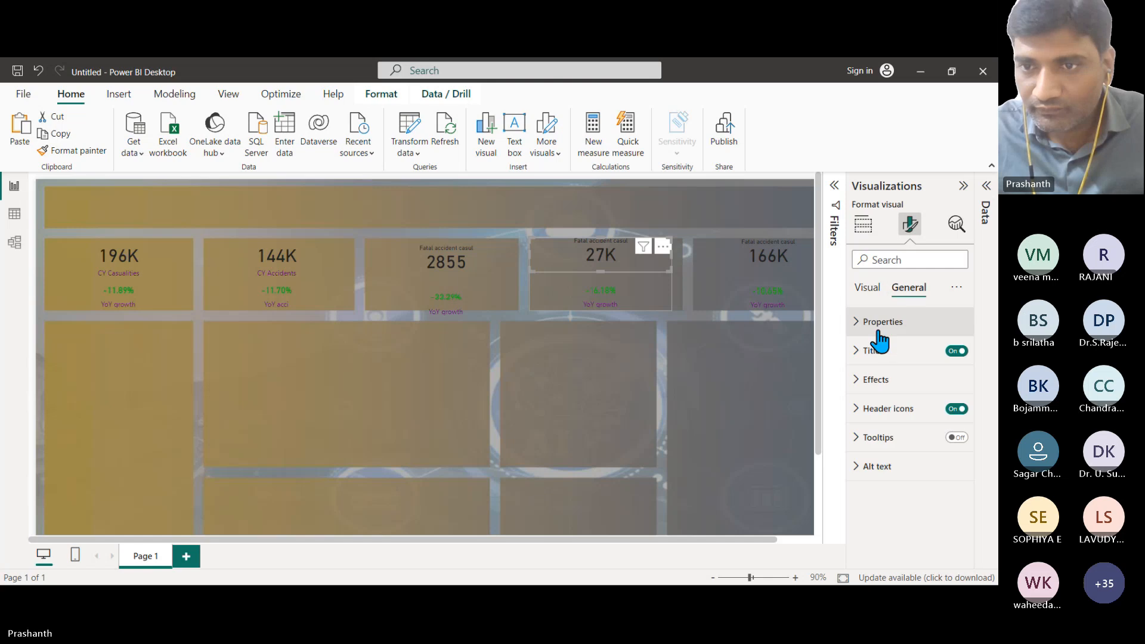
left_click(857, 351)
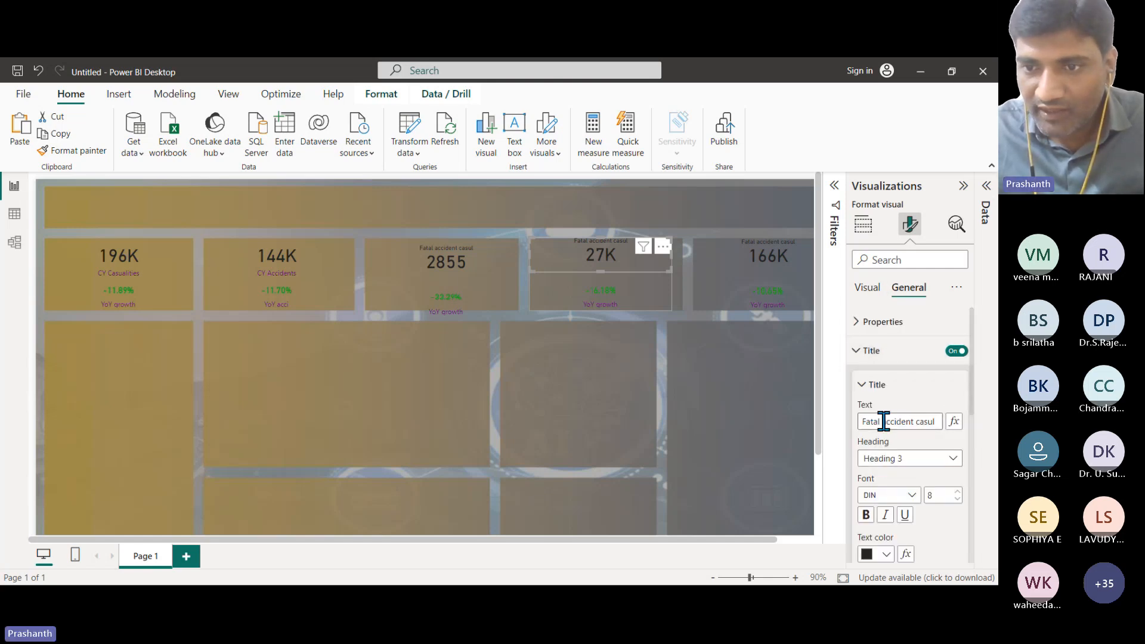
double_click(874, 422)
type("Serious")
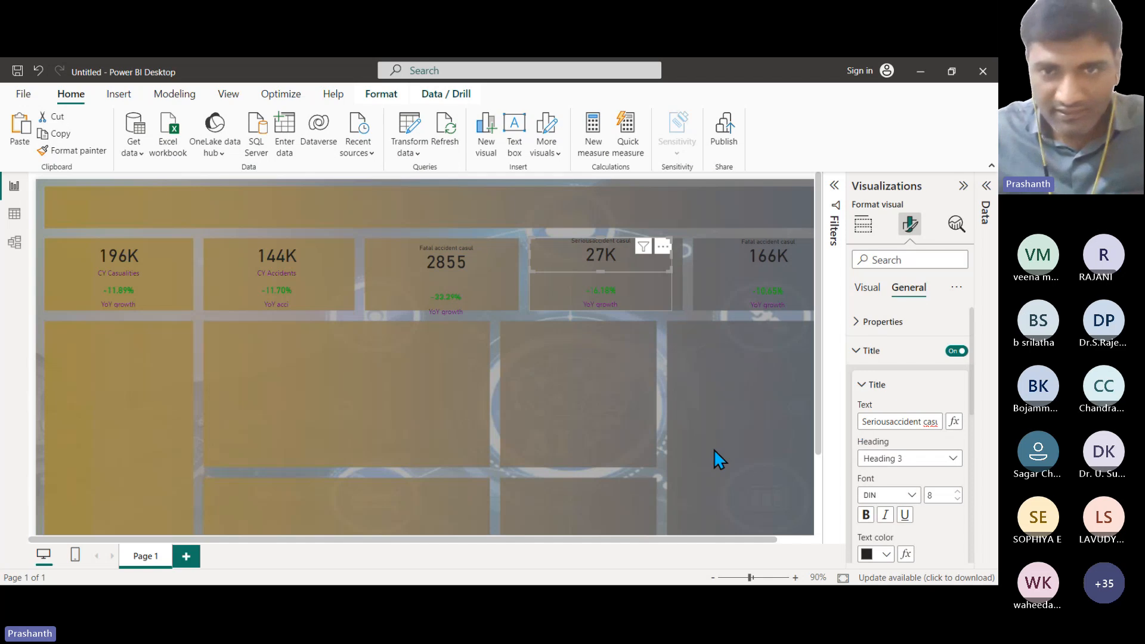
left_click(559, 374)
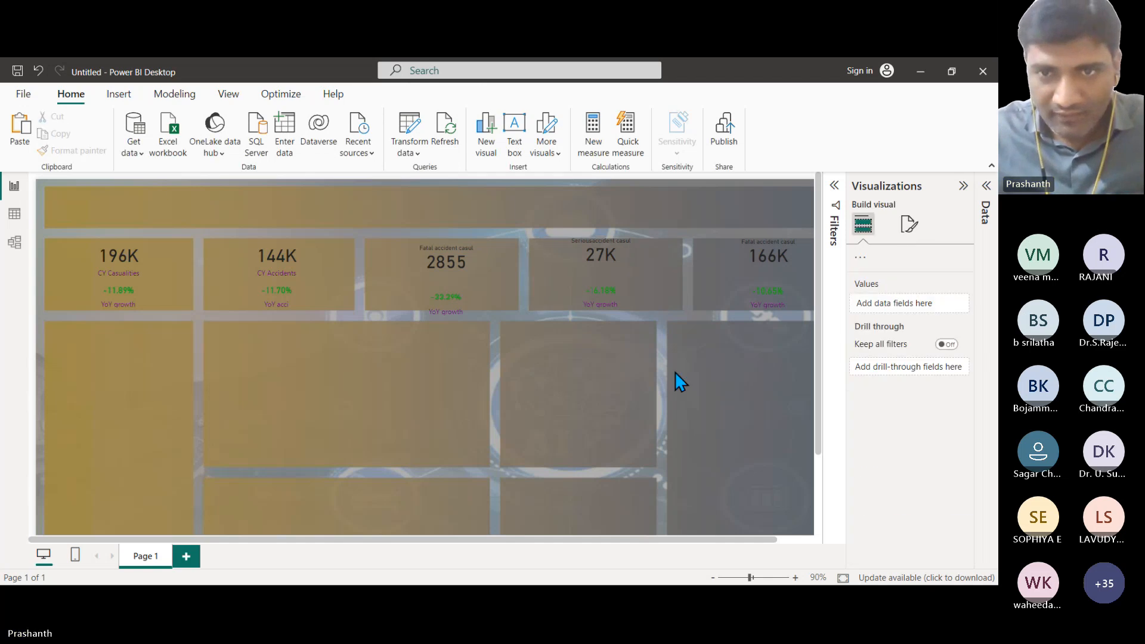
Change the title of the fifth tile's casualties card to "Slightaccident casul" and deselect the card.
left_click(730, 273)
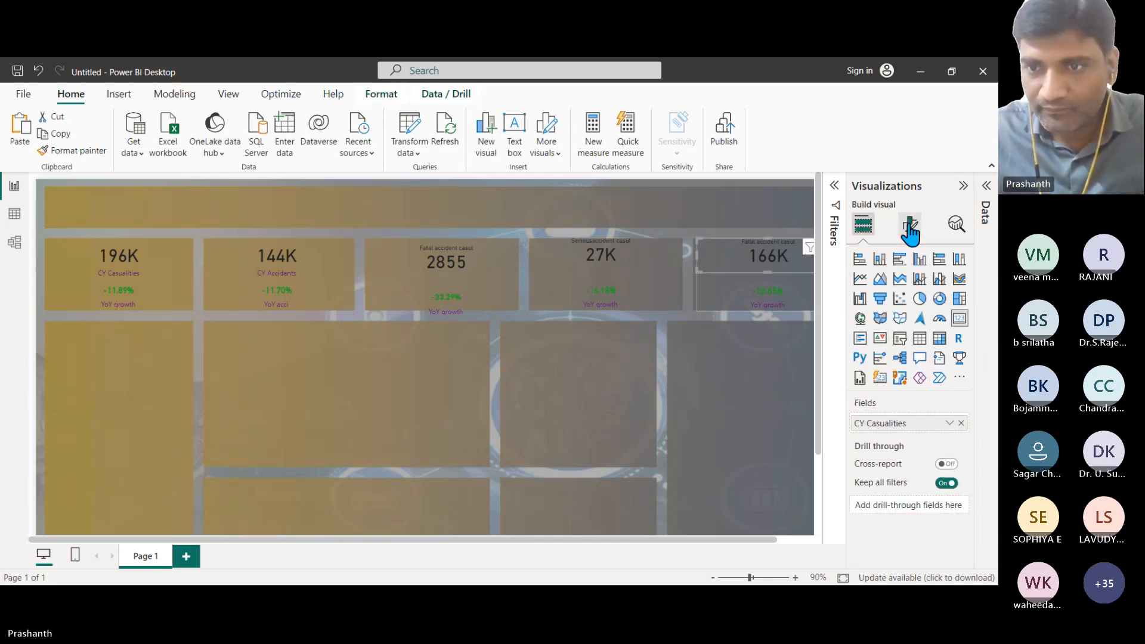
left_click(908, 226)
left_click(906, 289)
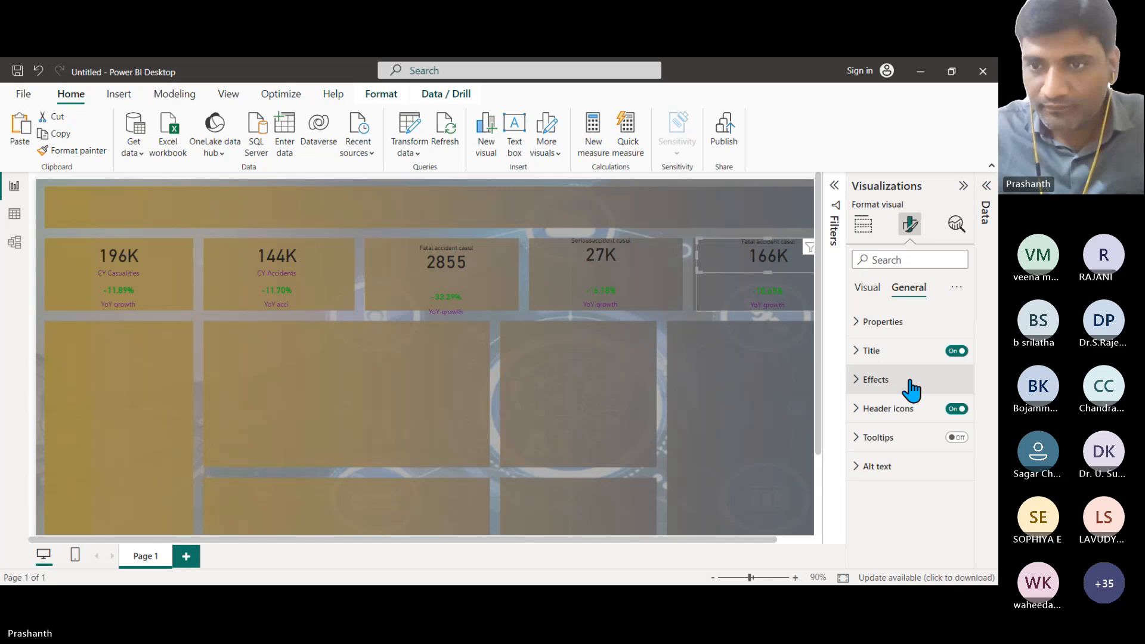
left_click(859, 351)
left_click_drag(881, 421, 838, 434)
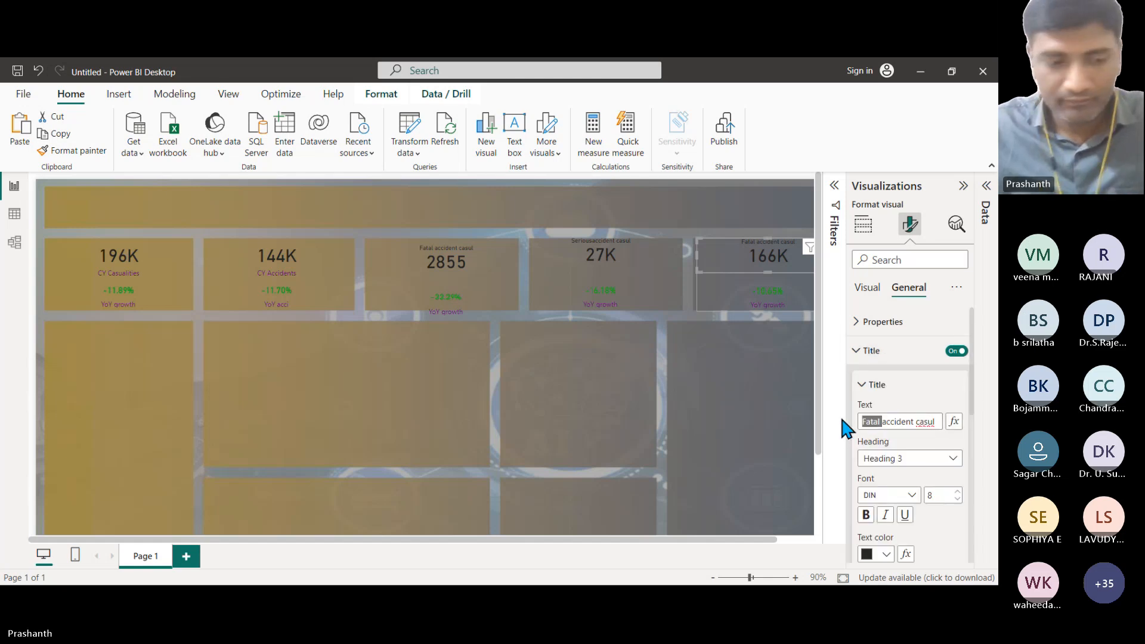
type("Slight")
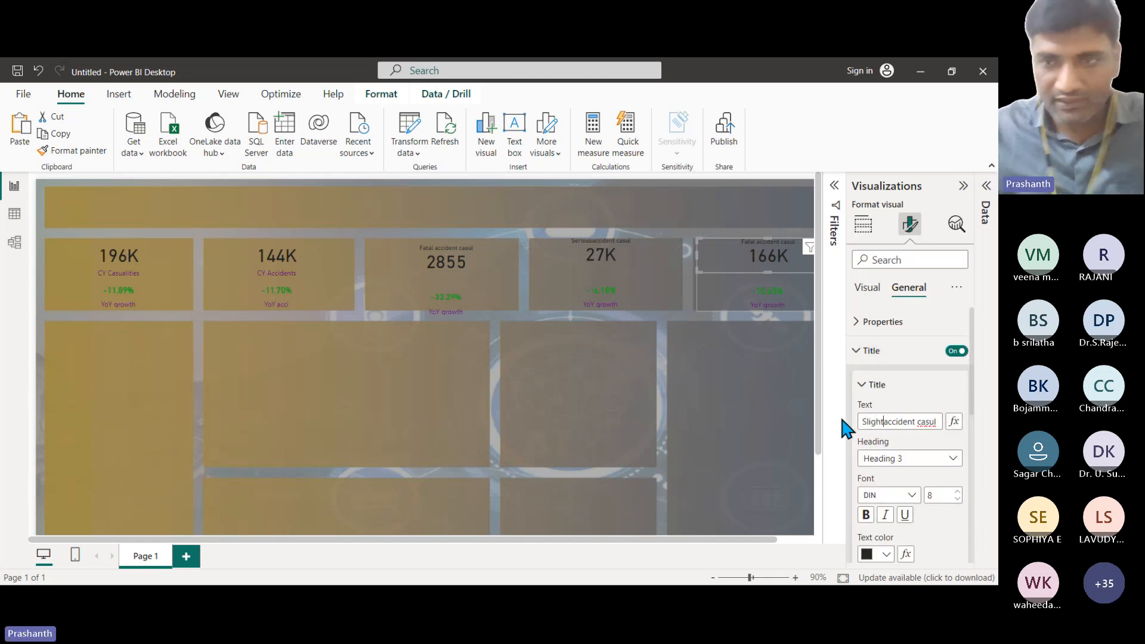
left_click(618, 393)
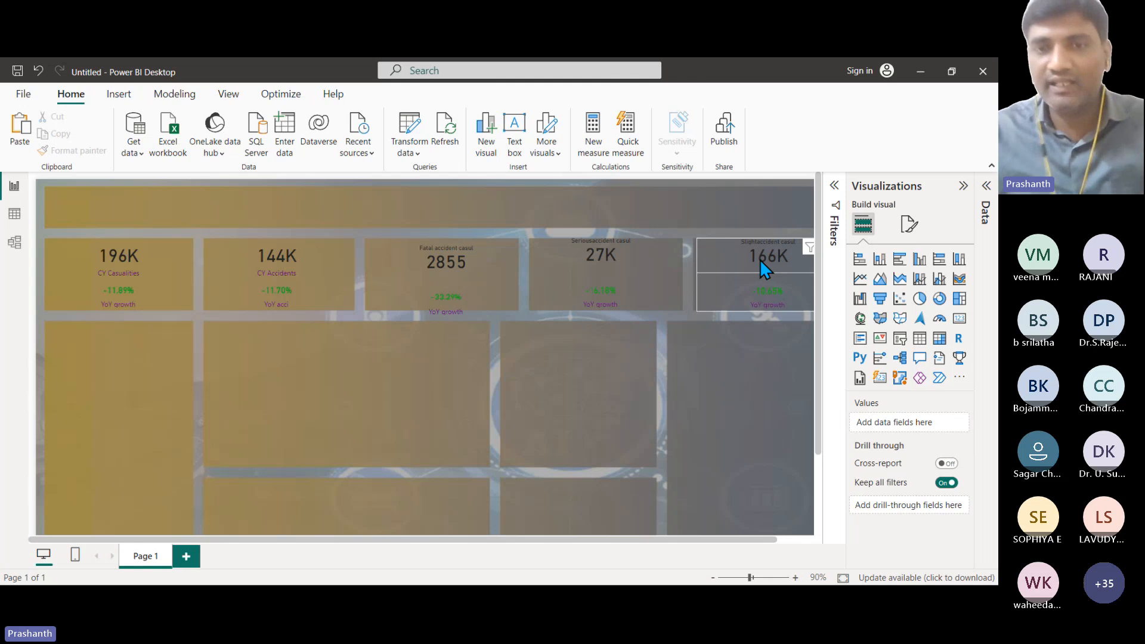
Examine the global and current-file Data Load options, including the time intelligence settings, and close the options dialog.
scroll(456, 392, "down", 2)
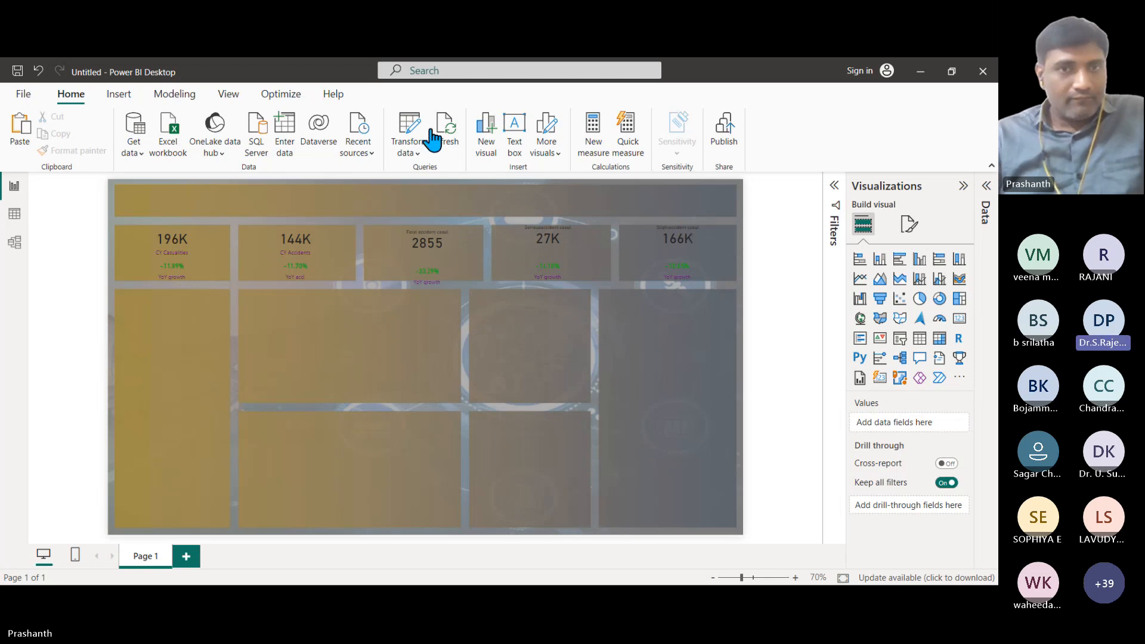
left_click(23, 95)
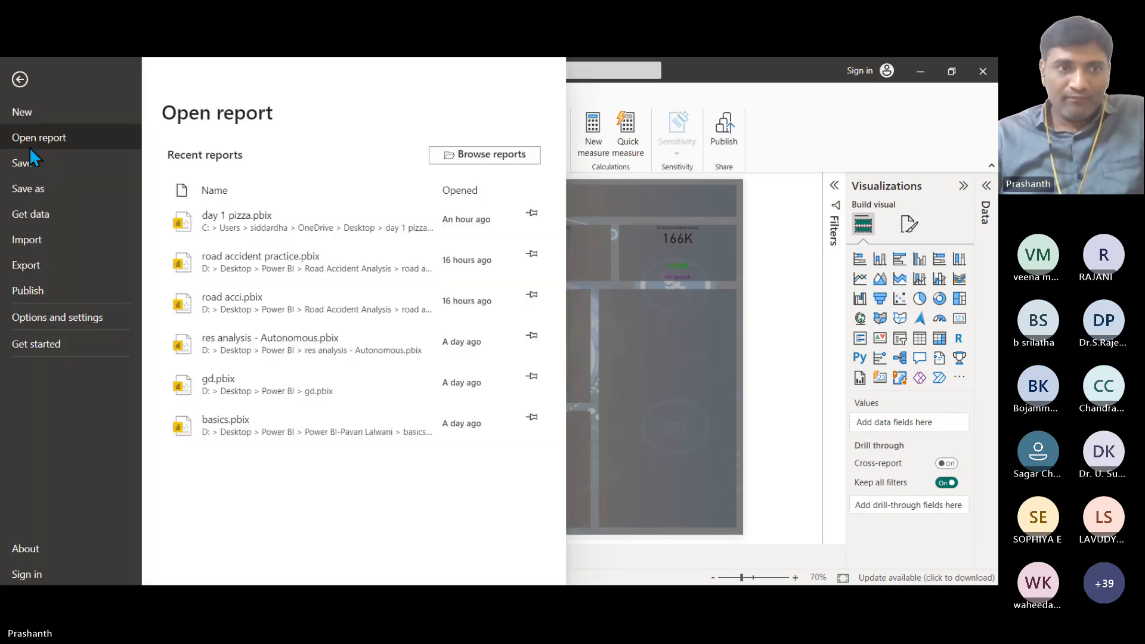
left_click(44, 316)
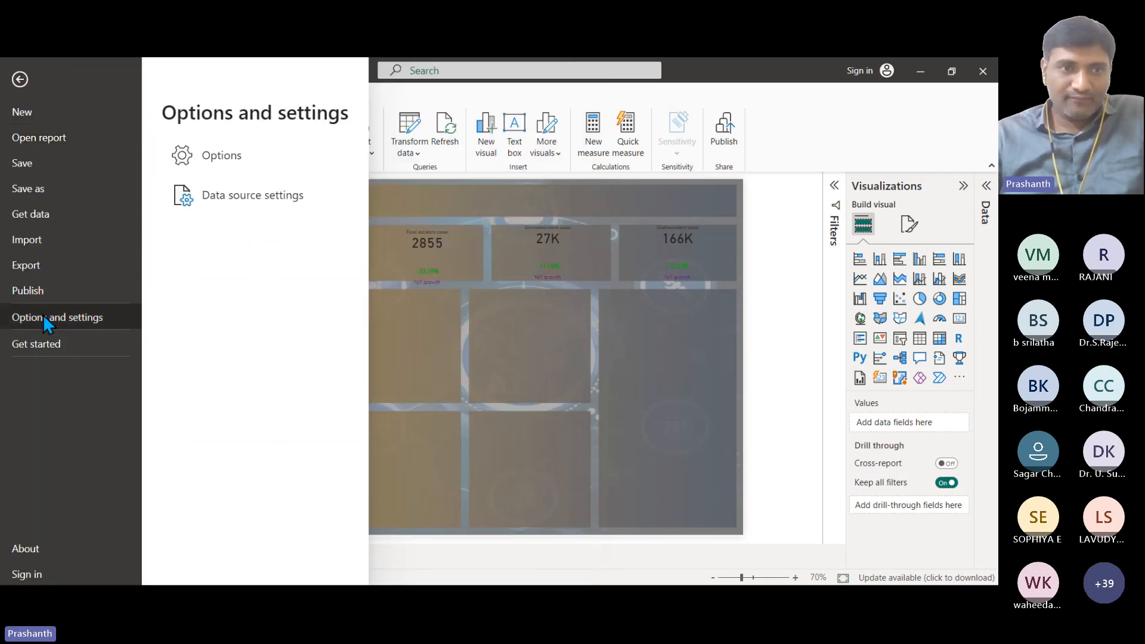
left_click(216, 158)
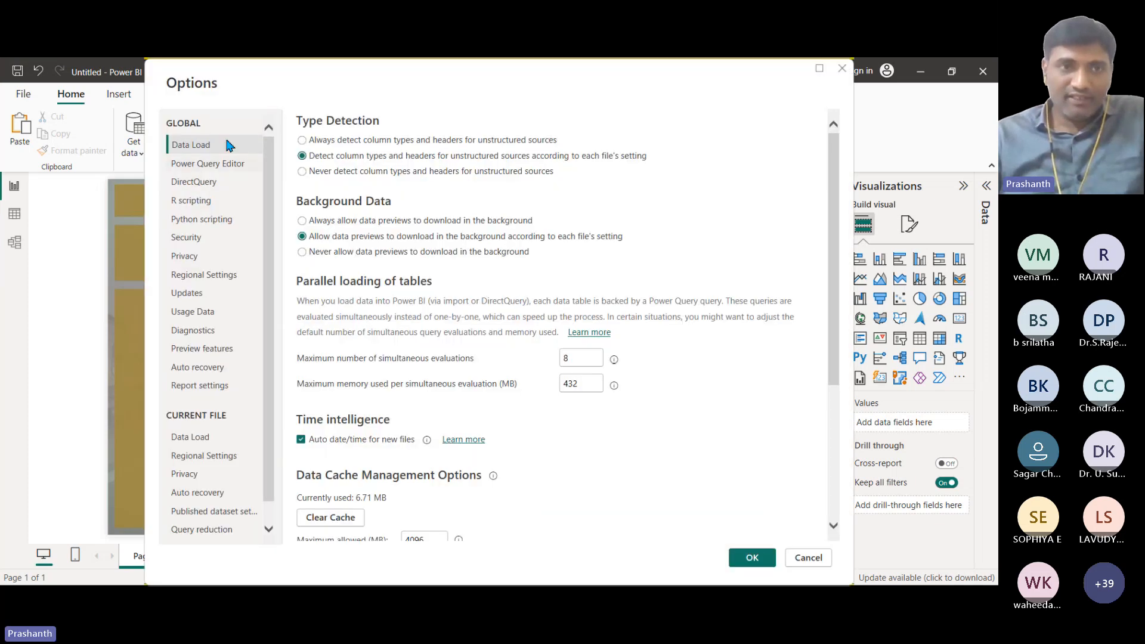
left_click(193, 440)
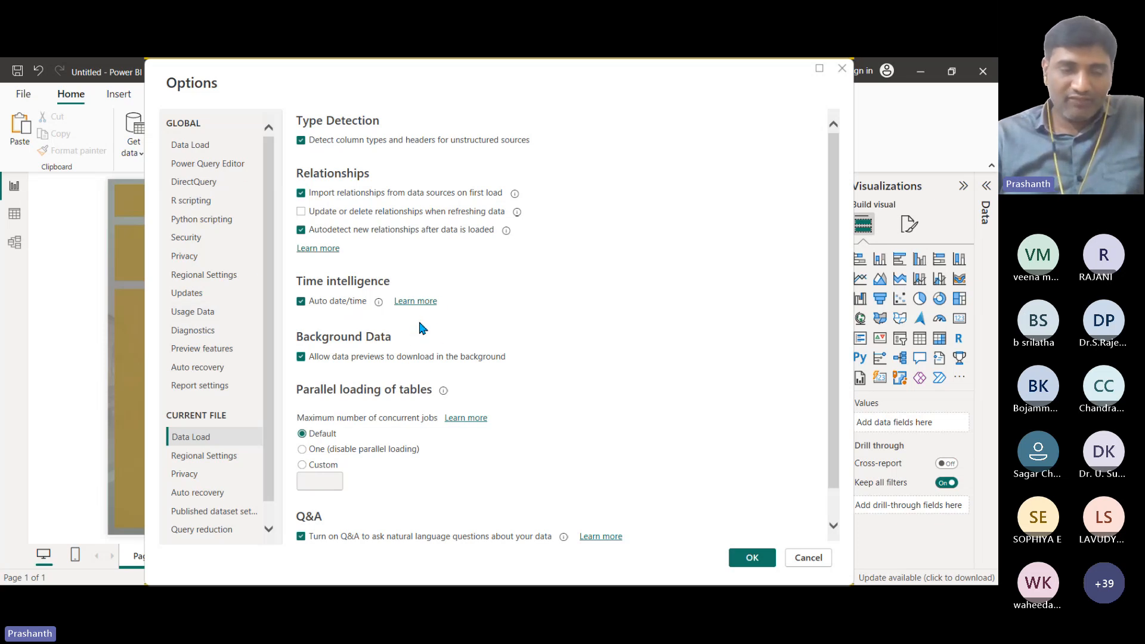
left_click(751, 564)
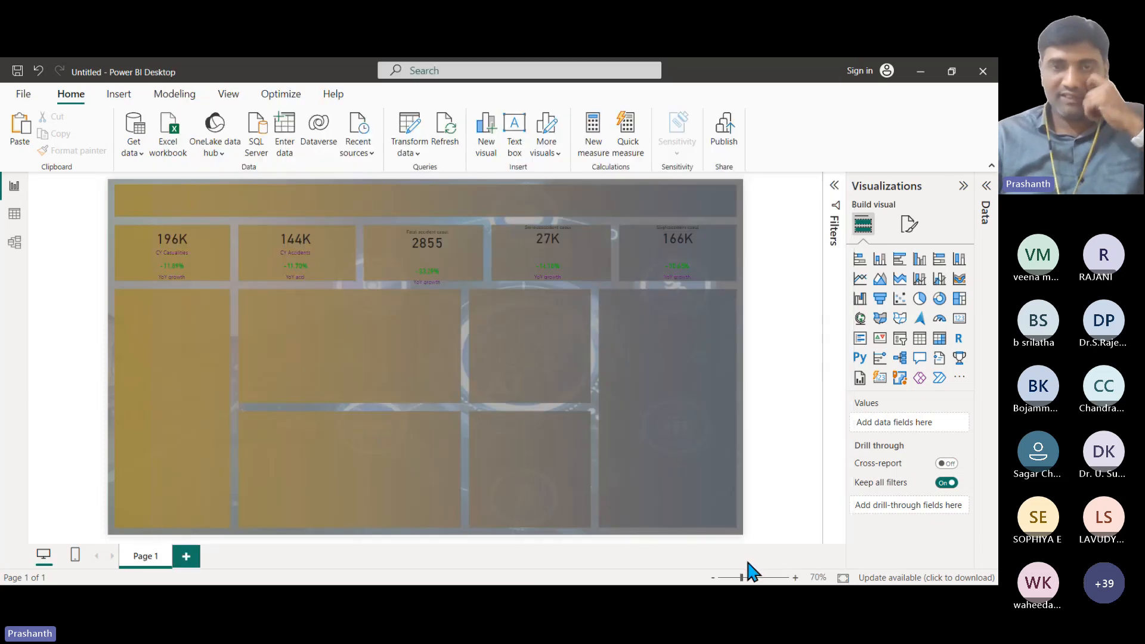